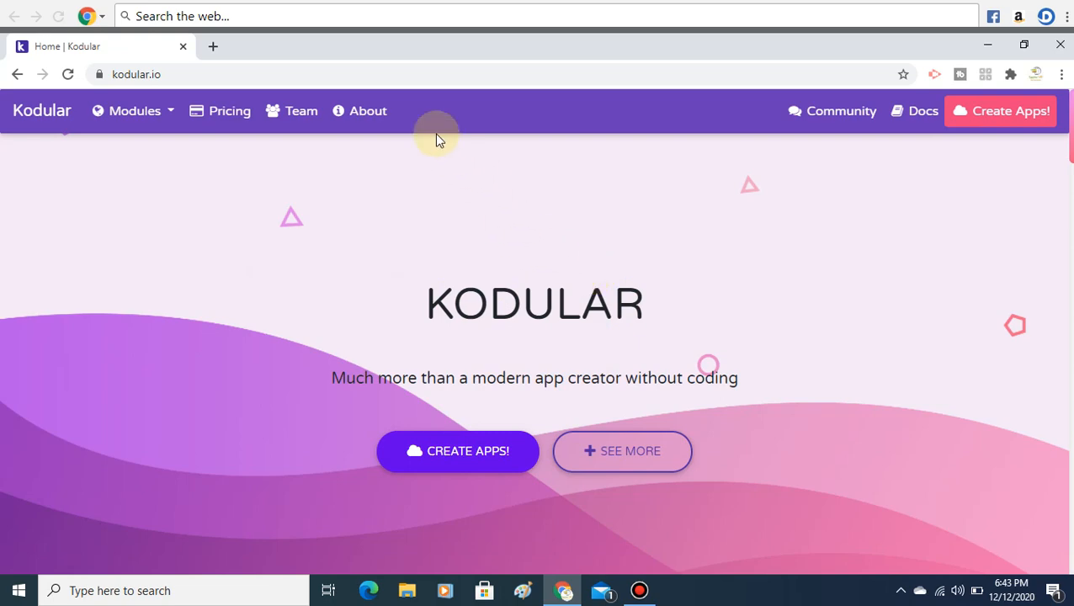
Step: Open the Thunkable website in a new browser tab
left_click(214, 46)
type("thun")
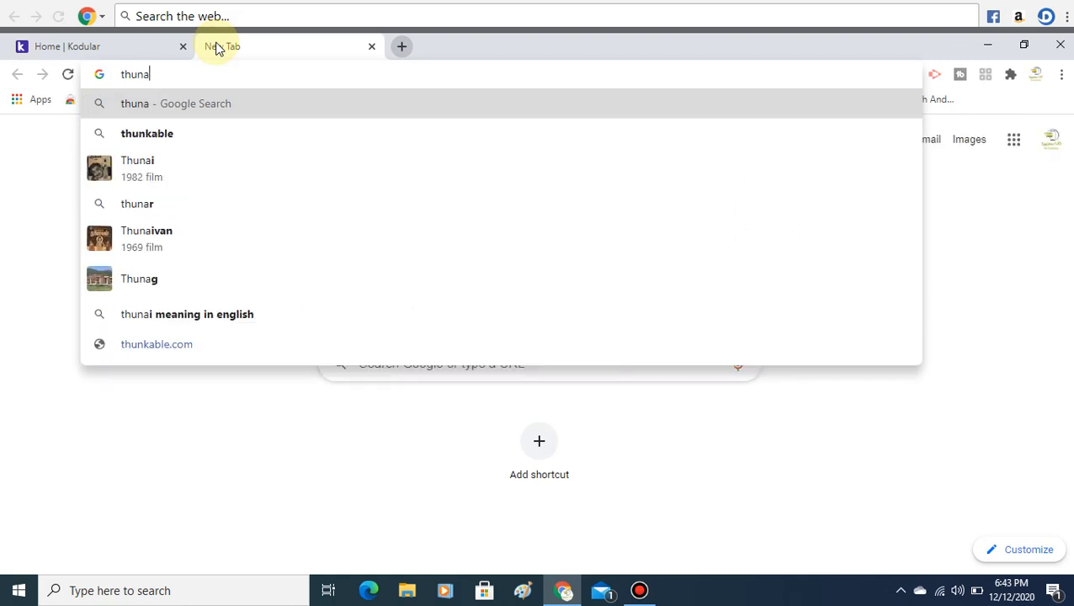
type("kable.")
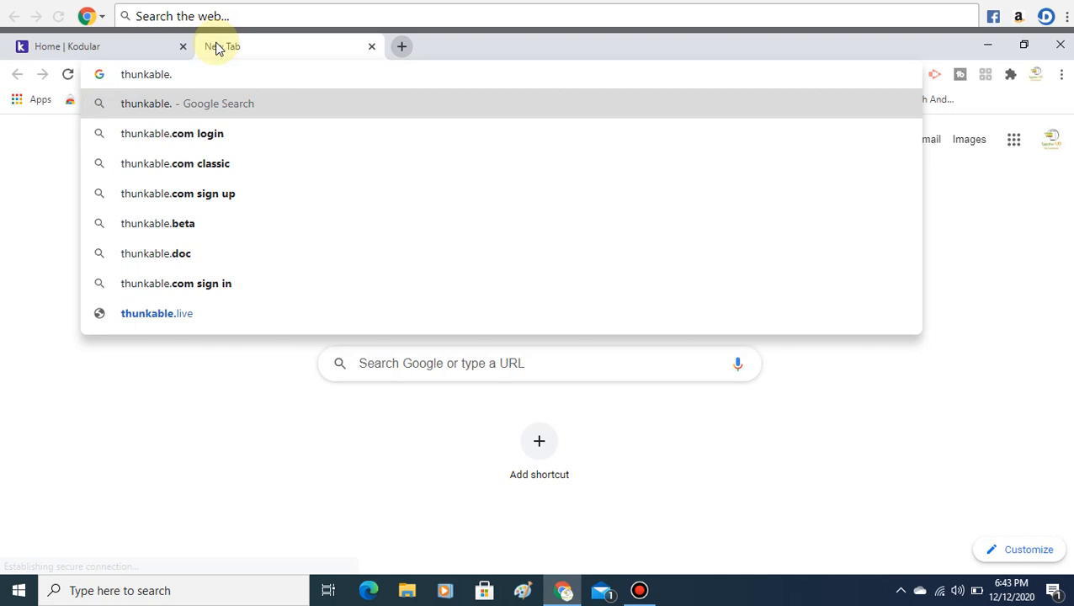
key("BackSpace")
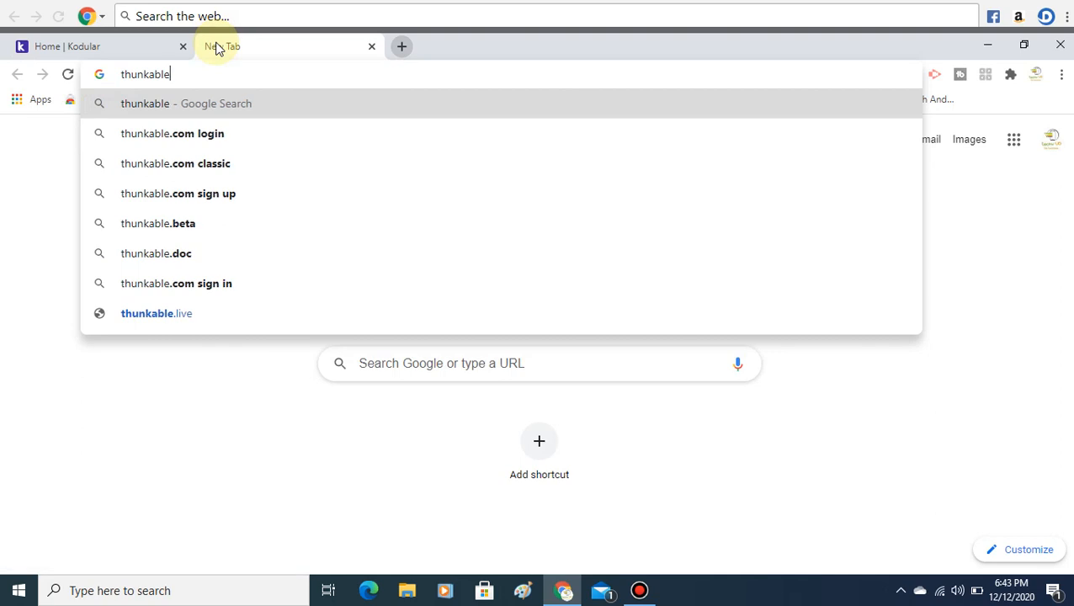
key("Return")
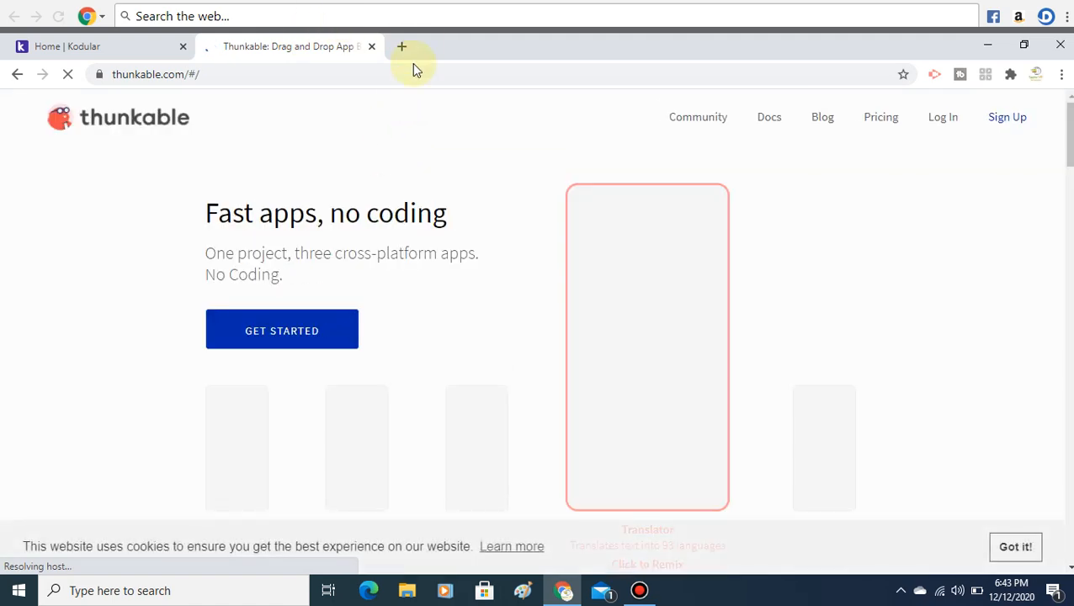
Step: Close the Thunkable page and launch Kodular Creator from the Kodular home page, keeping a blank browser tab open
left_click(401, 49)
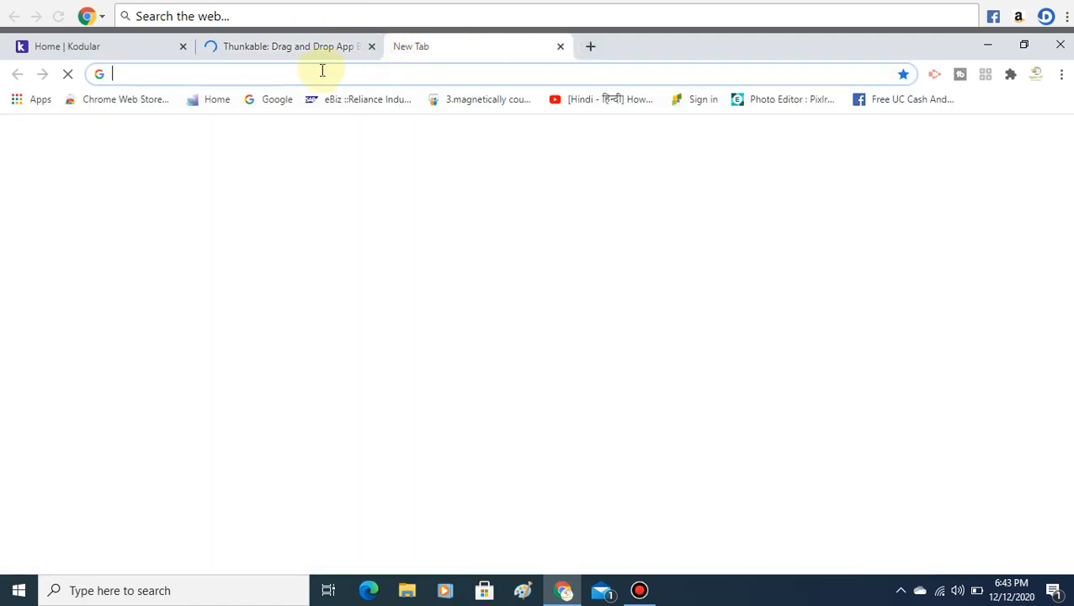
left_click(371, 46)
left_click(142, 52)
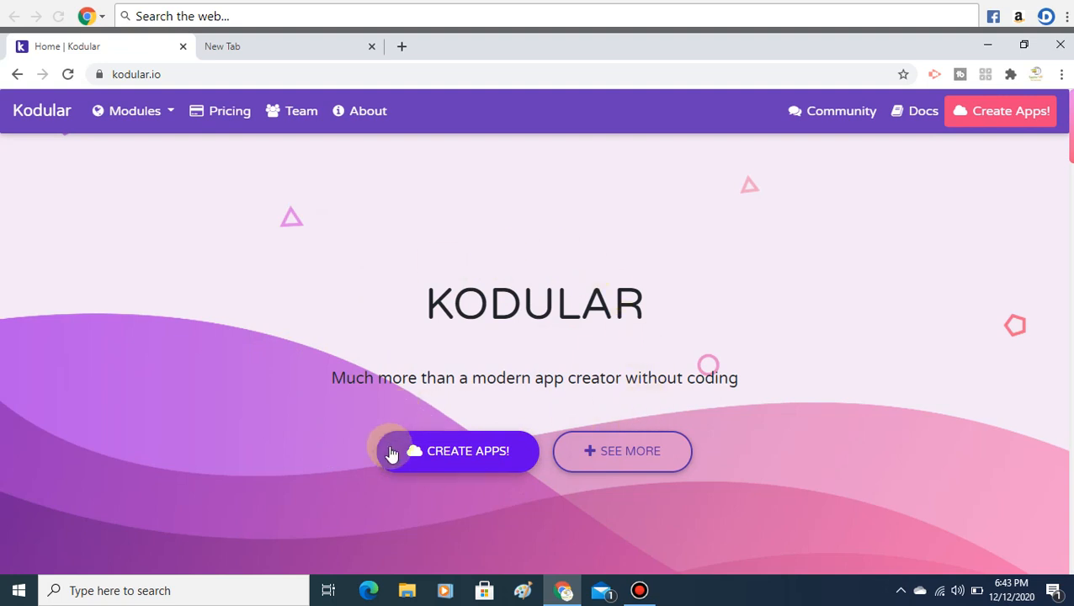
left_click(487, 464)
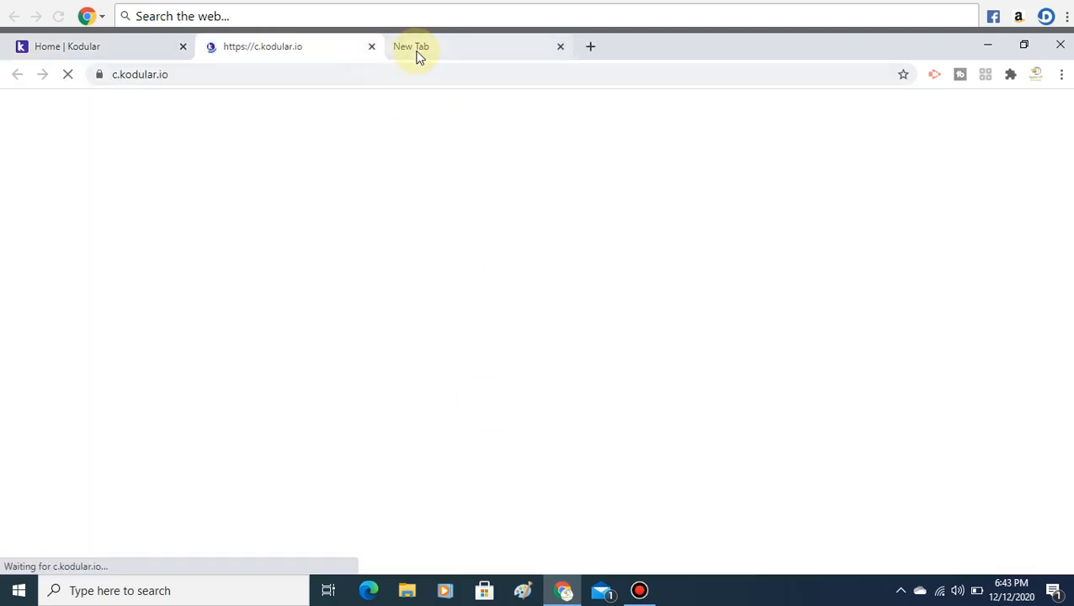
left_click(416, 54)
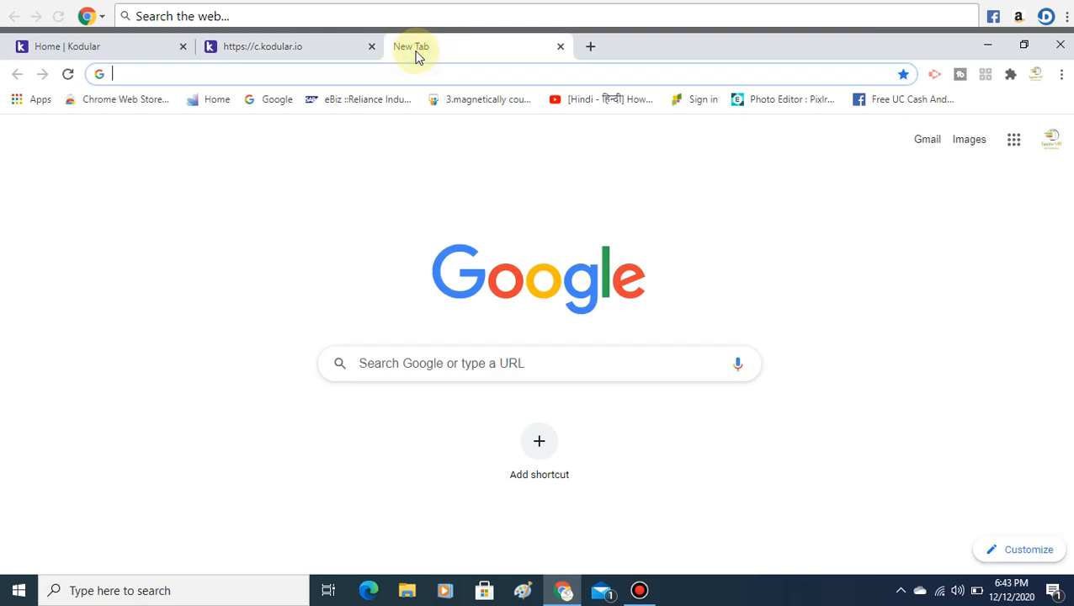
left_click(293, 48)
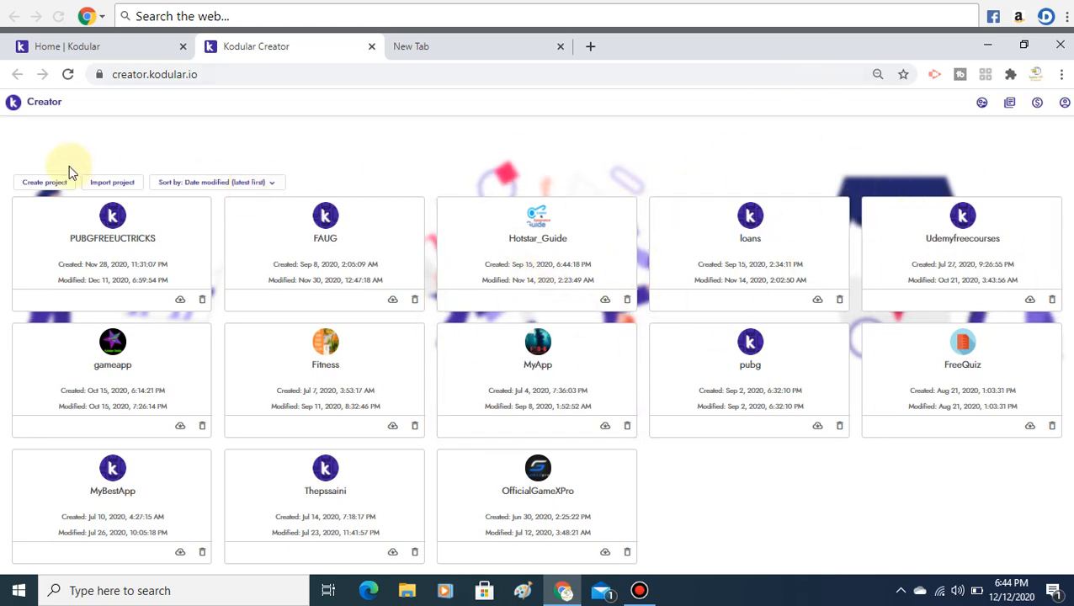
Step: Create a new project named ytapp and proceed to its configuration
left_click(46, 184)
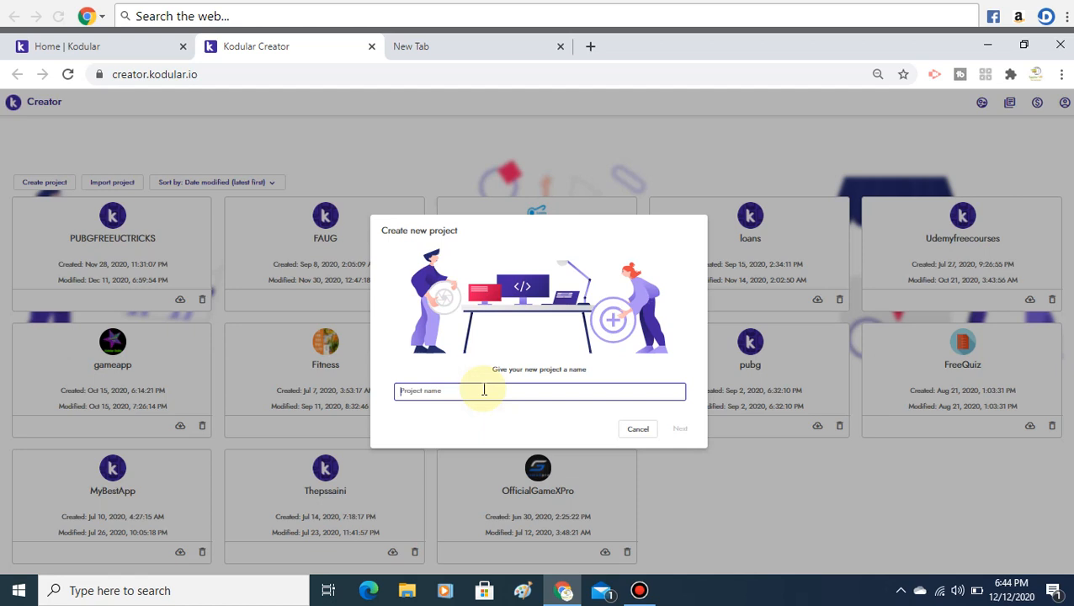
type("yty")
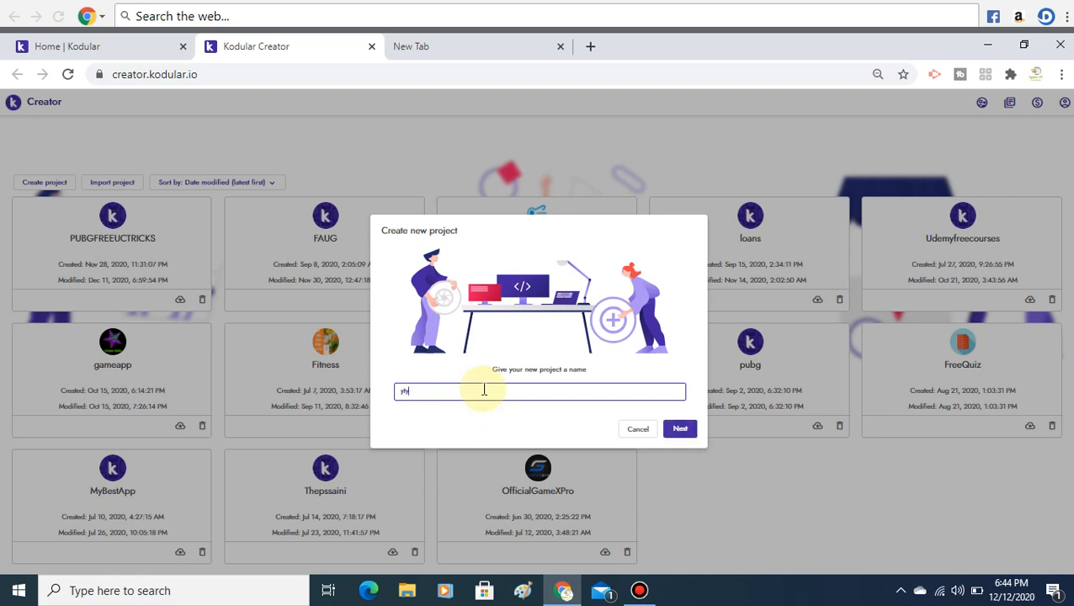
key("BackSpace")
type("ao")
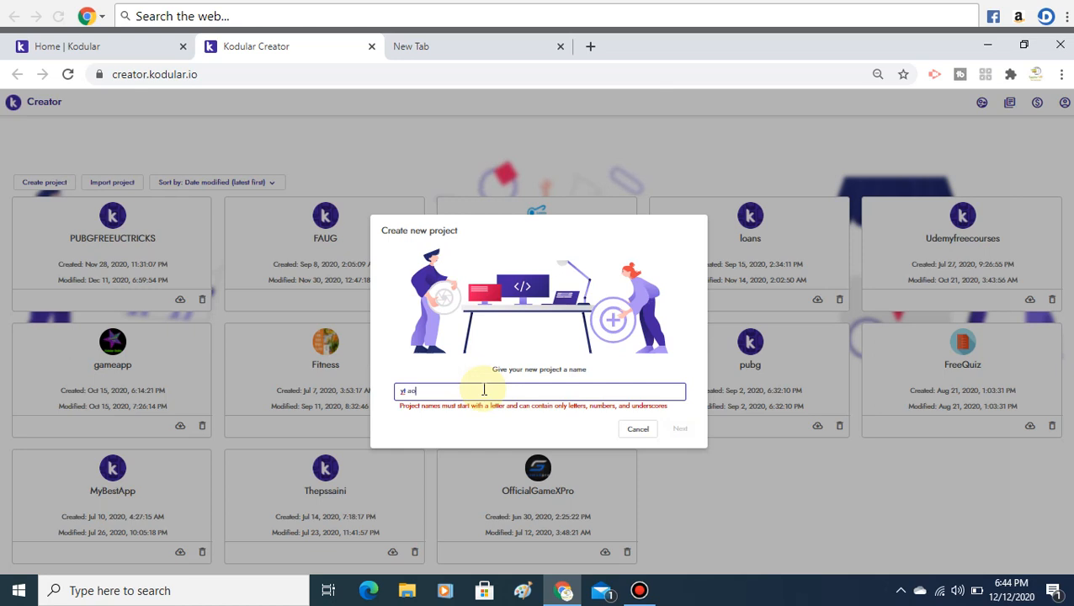
key("BackSpace")
type("pp")
key("BackSpace")
key("BackSpace")
key("BackSpace")
key("BackSpace")
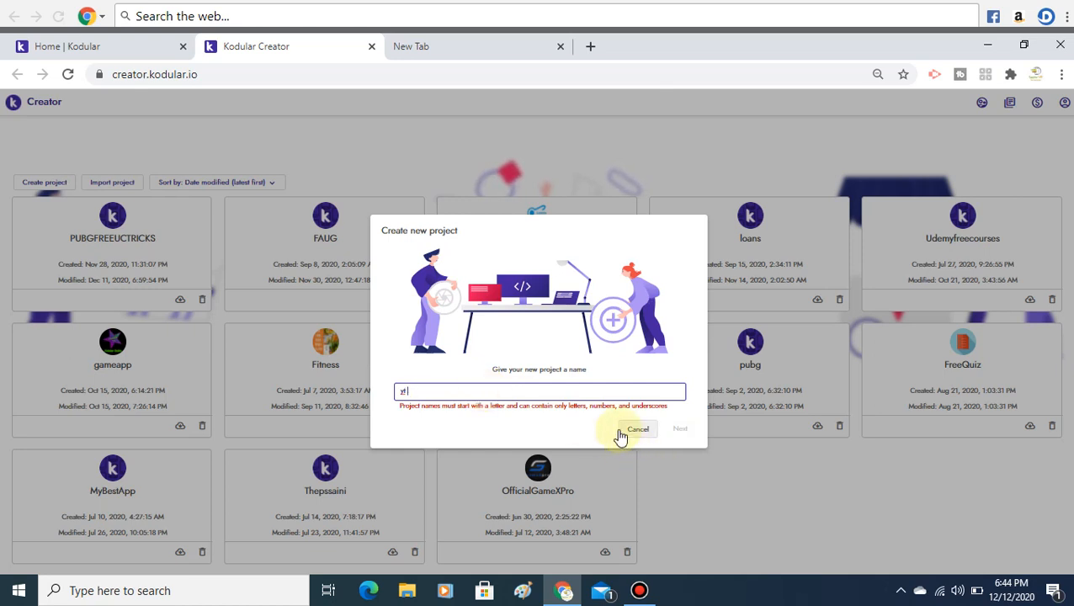
type("app")
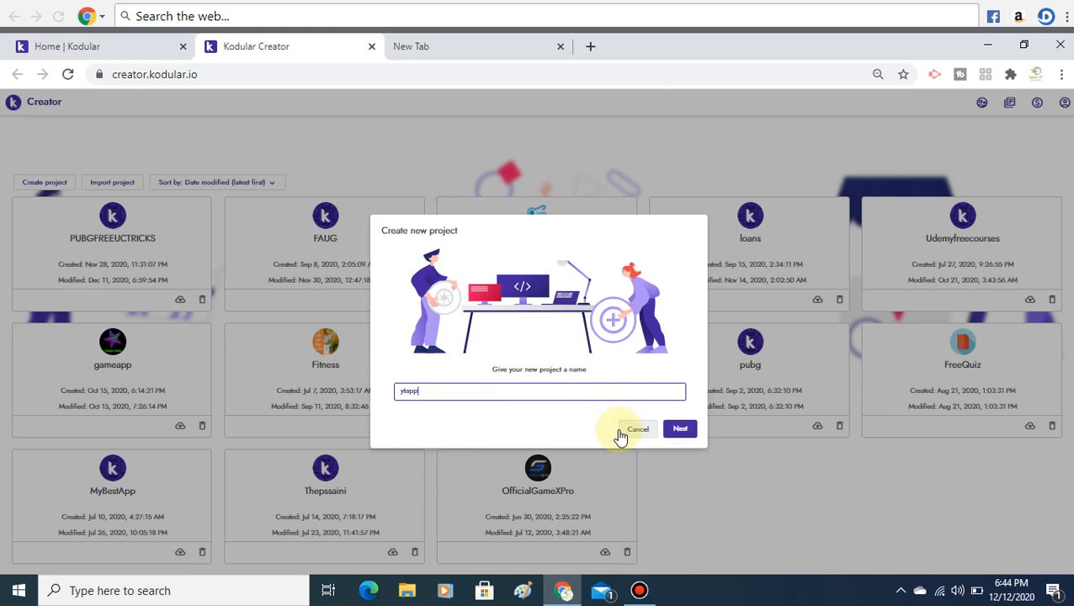
left_click(675, 432)
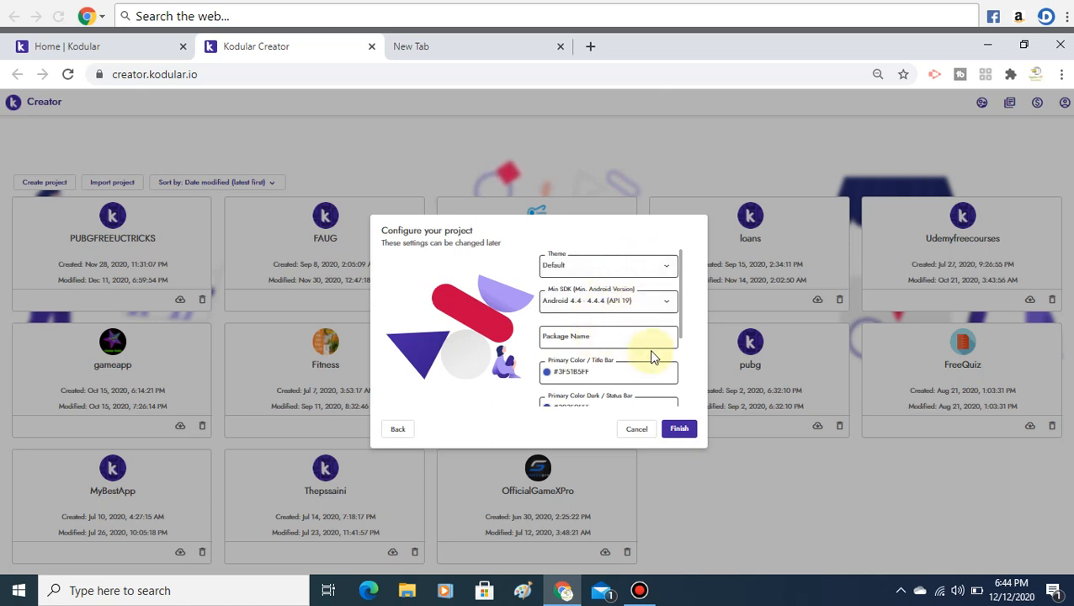
Step: Keep the Default theme and Android 4.4 - 4.4.4 (API 19) as the minimum SDK for the project
left_click(653, 267)
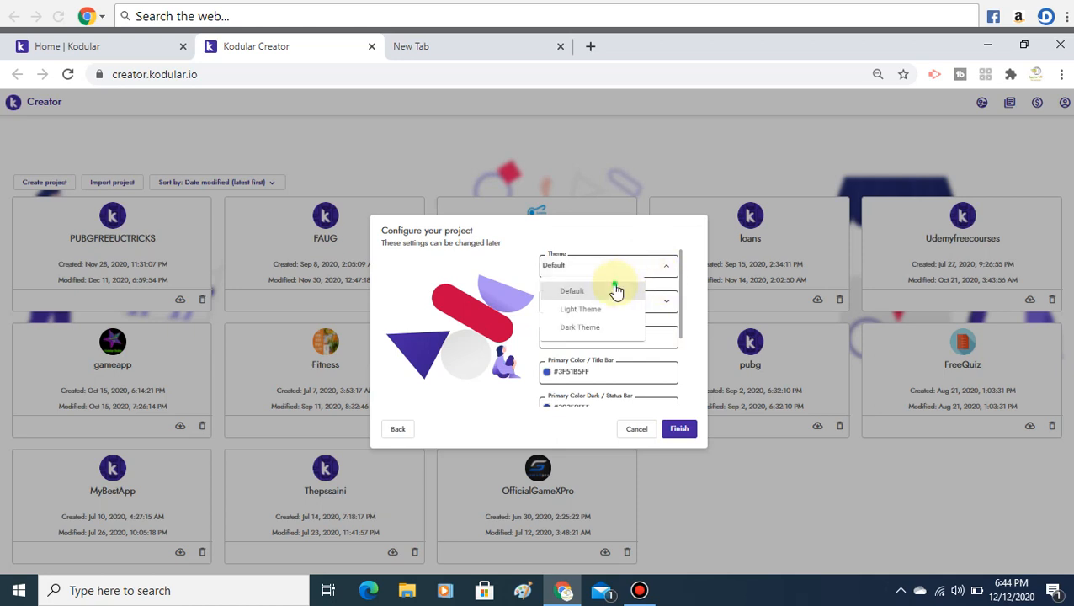
left_click(617, 291)
left_click(619, 305)
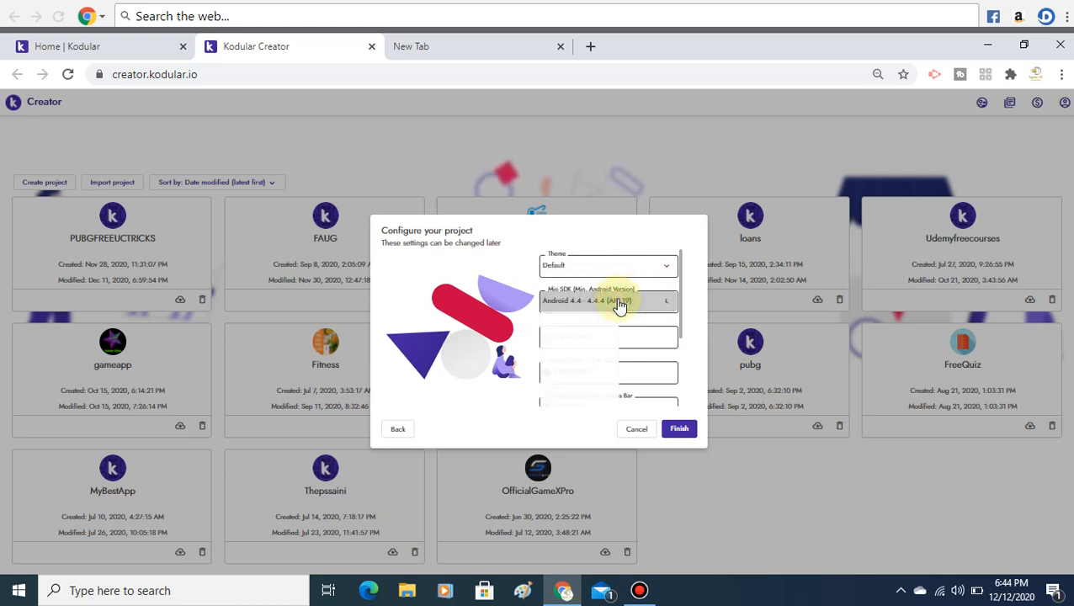
left_click(671, 308)
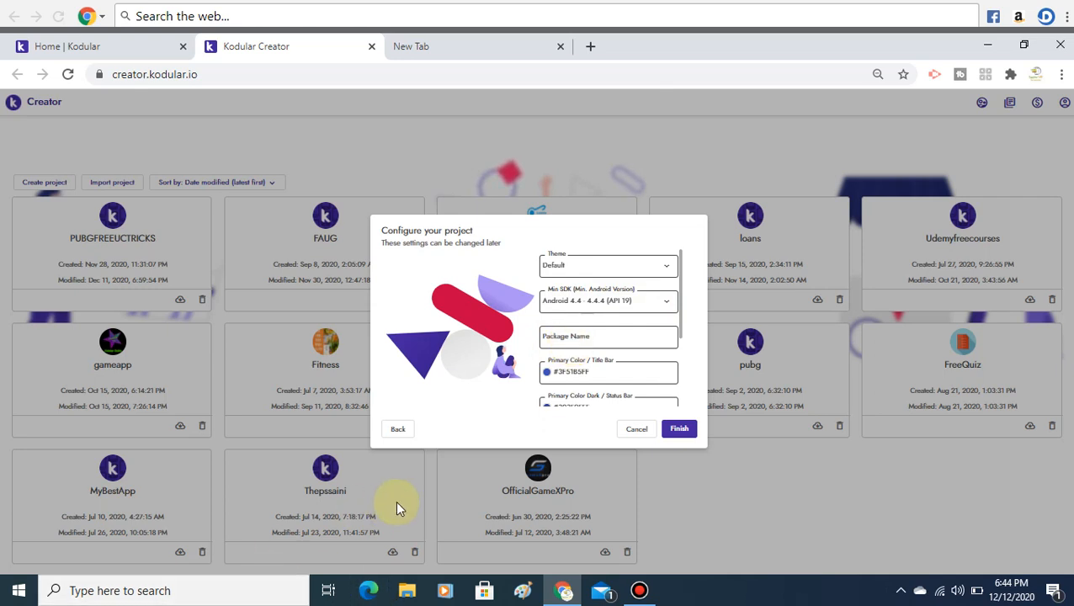
Step: Set the project's package name to com.ytapp.tech
left_click(552, 340)
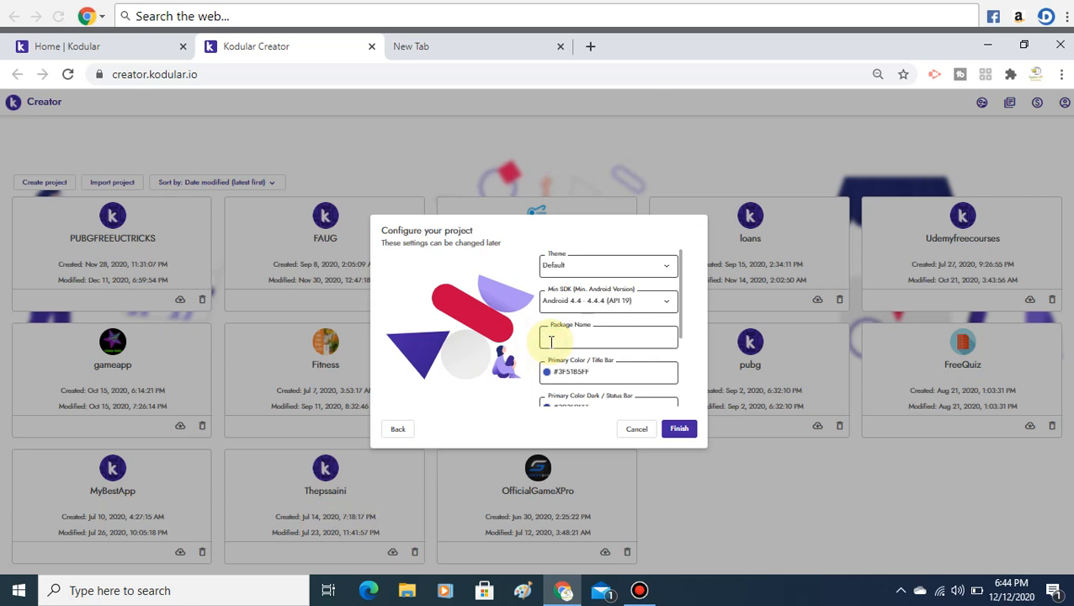
type("com.ytapp.")
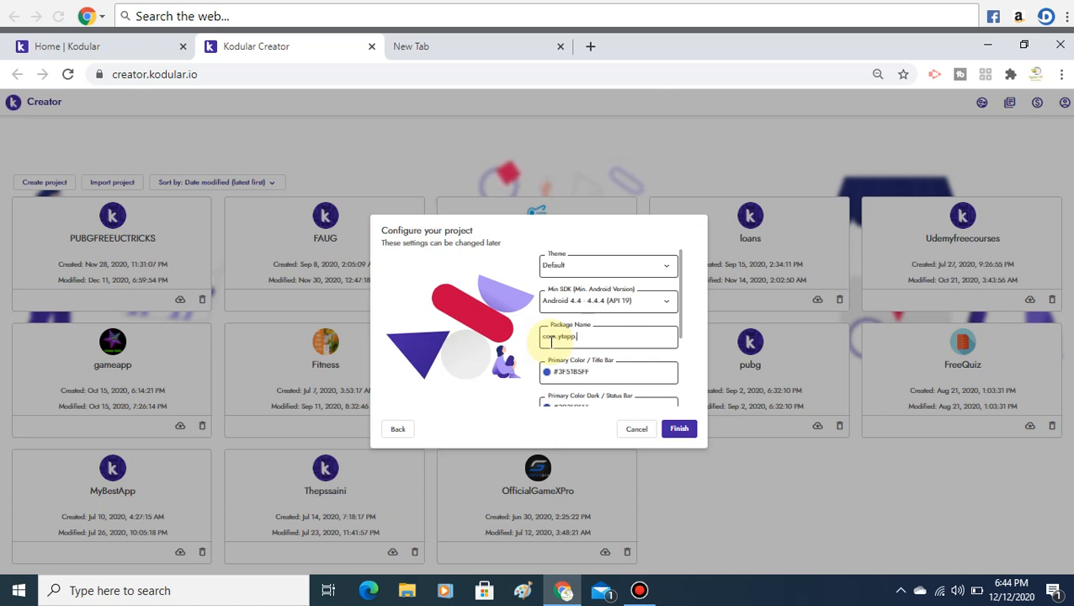
type("tech")
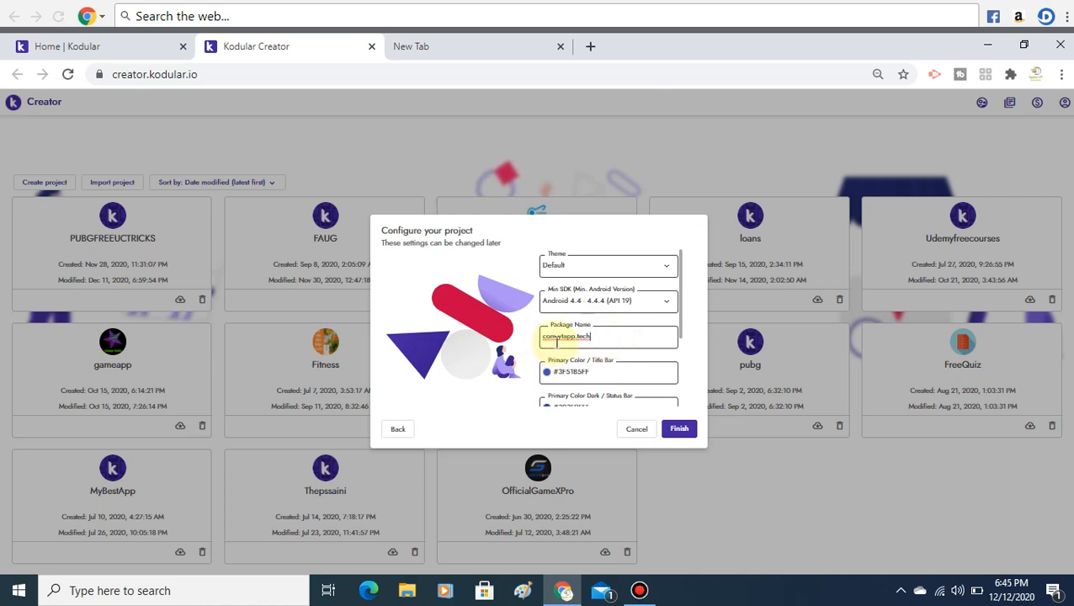
Step: Open the Google Play store in the blank browser tab and go to its Apps section
left_click(455, 43)
type("play")
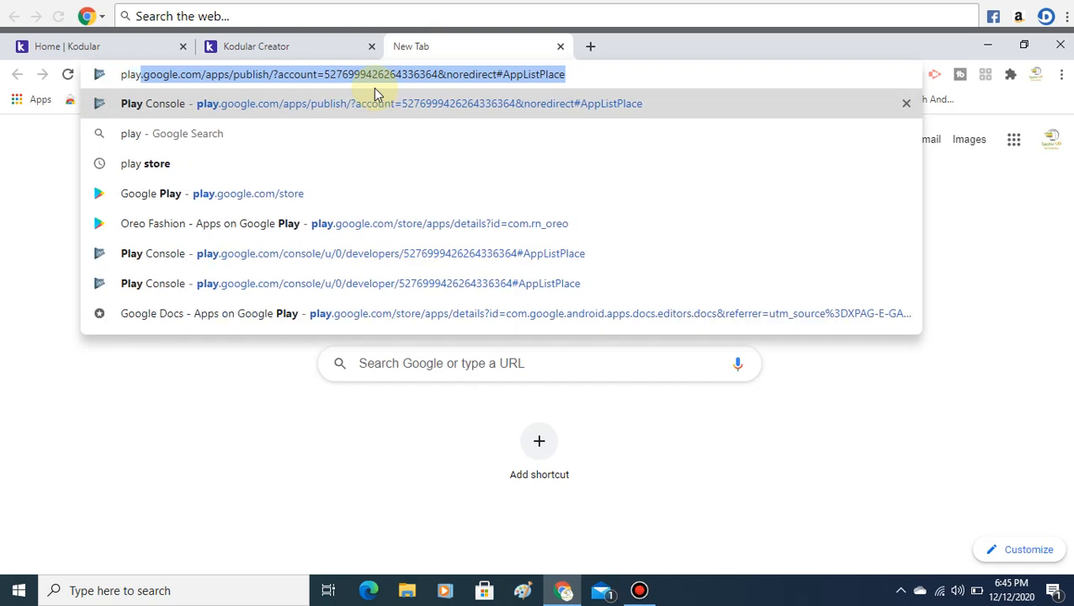
left_click(223, 195)
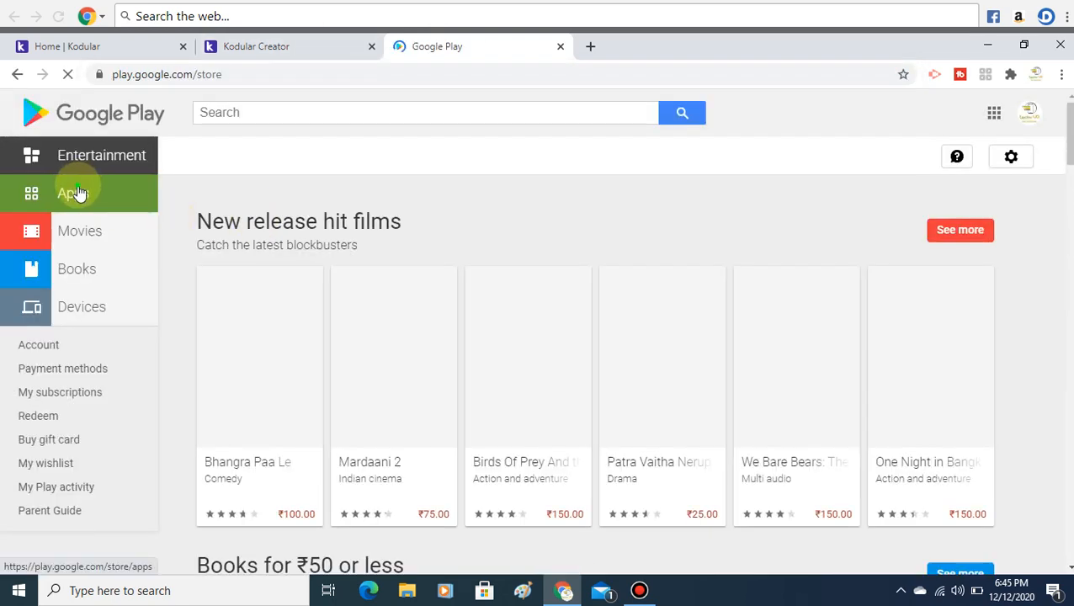
left_click(75, 193)
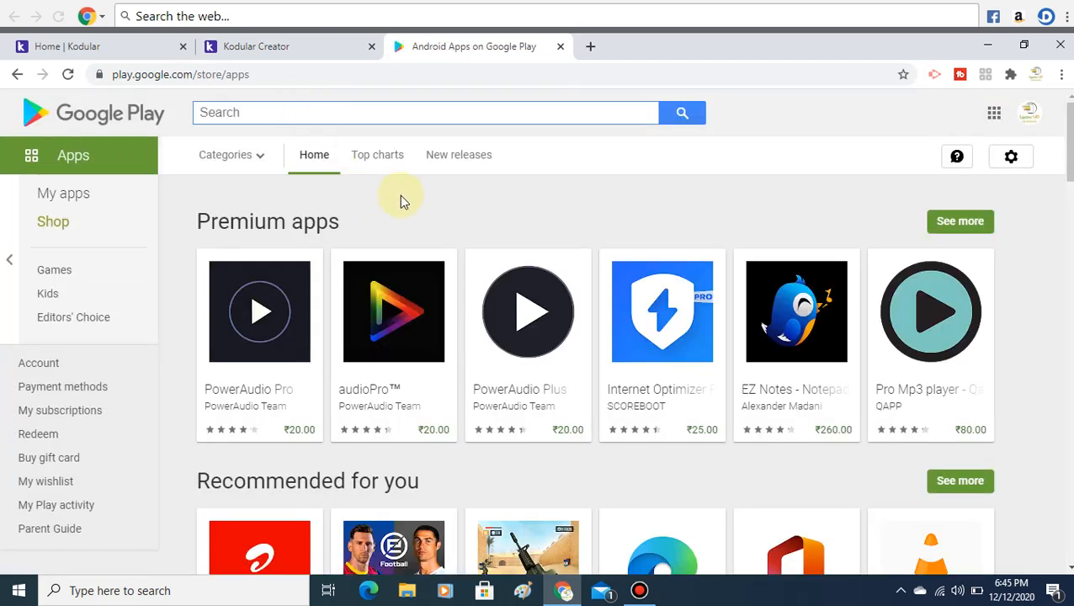
Step: Search the store for whatsapp and examine the package name in the WhatsApp Messenger page address
type("whatsapp")
key("Return")
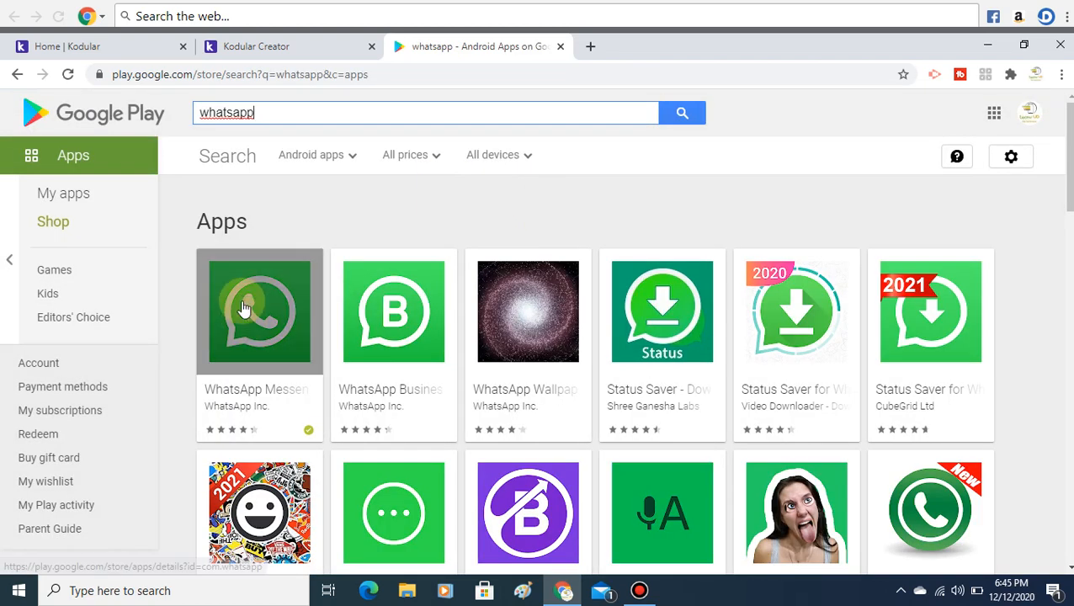
left_click(247, 337)
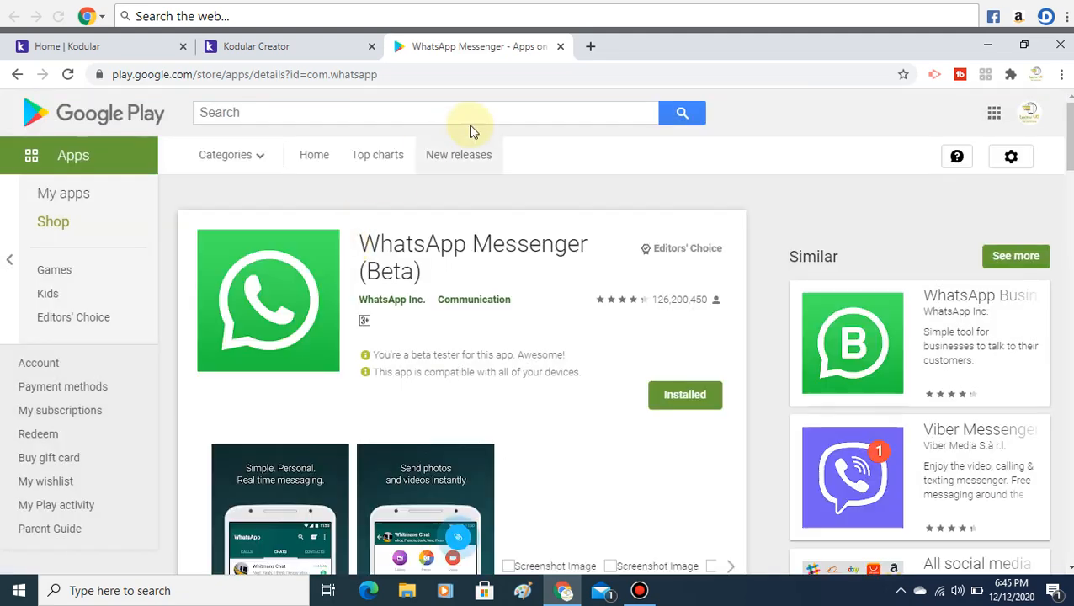
left_click(380, 77)
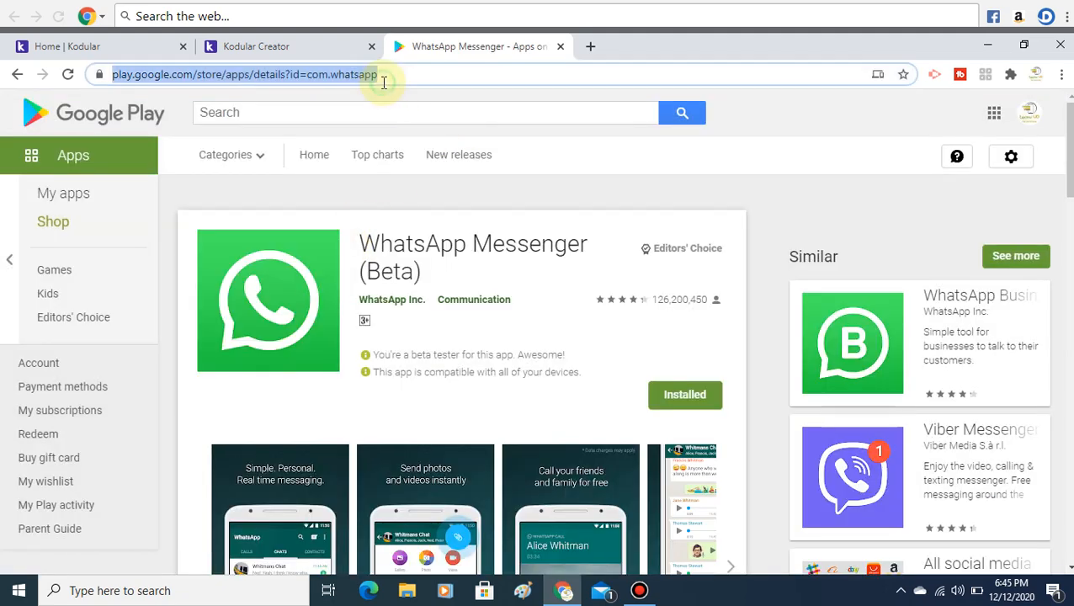
left_click(381, 76)
left_click(413, 74)
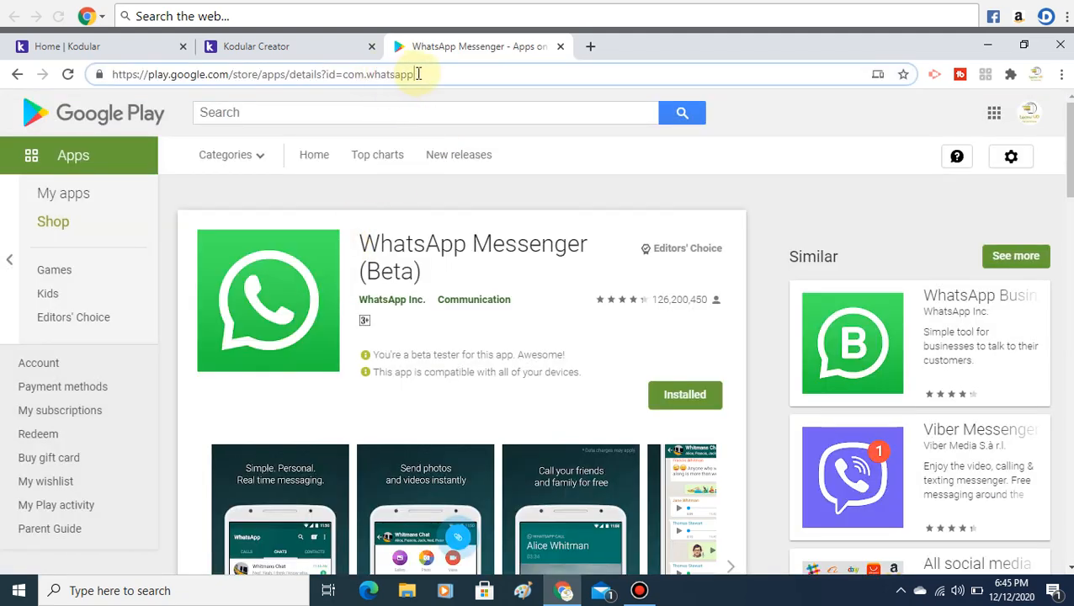
left_click_drag(369, 74, 416, 74)
Step: Search the store for facebook and examine the package name in the Facebook app's page address
left_click(254, 108)
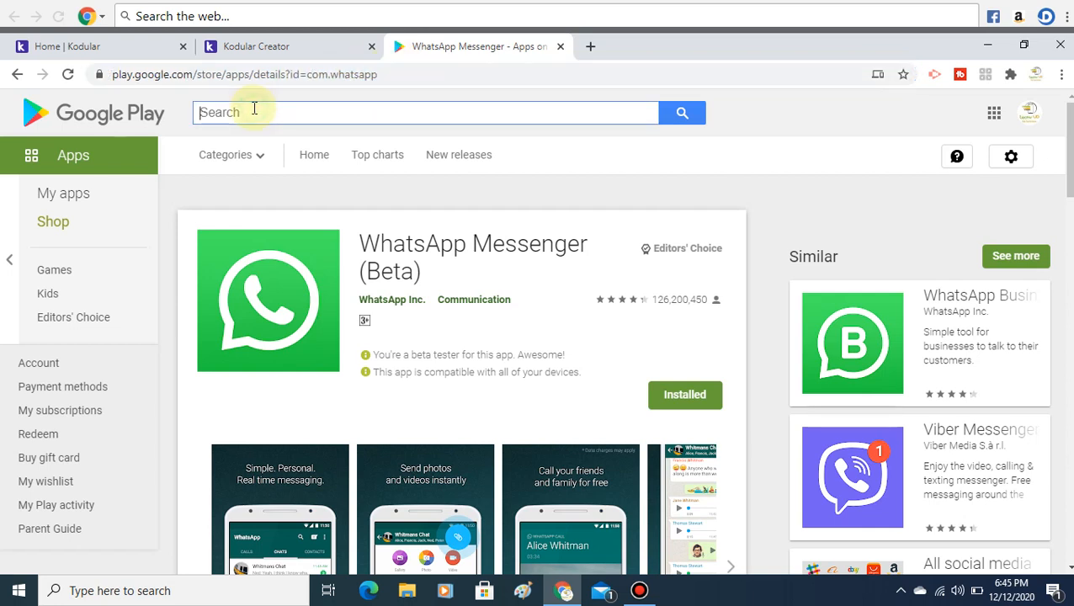
type("facebook")
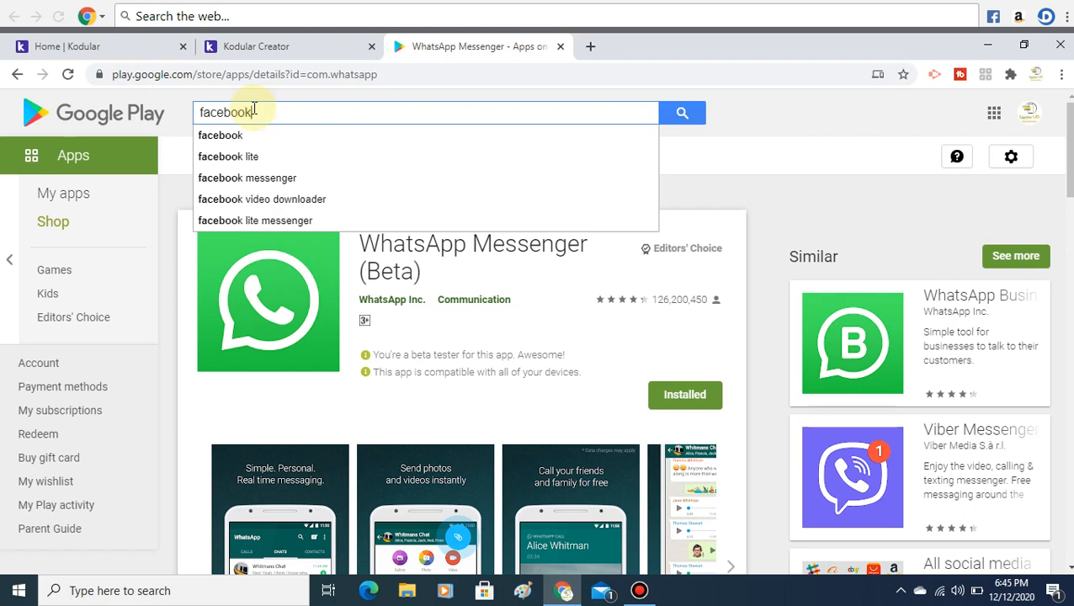
key("Return")
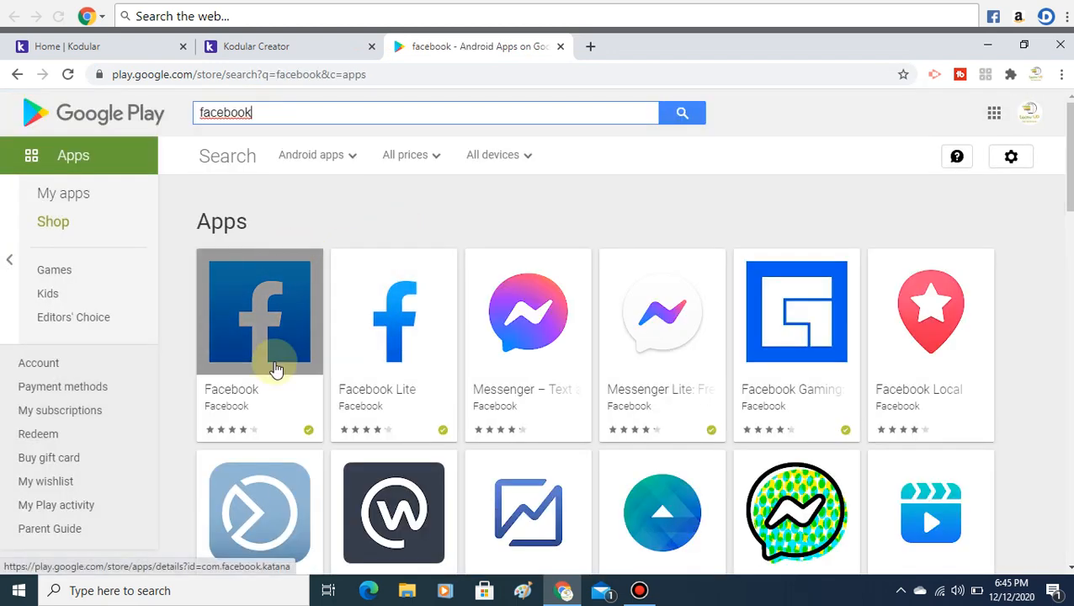
left_click(275, 363)
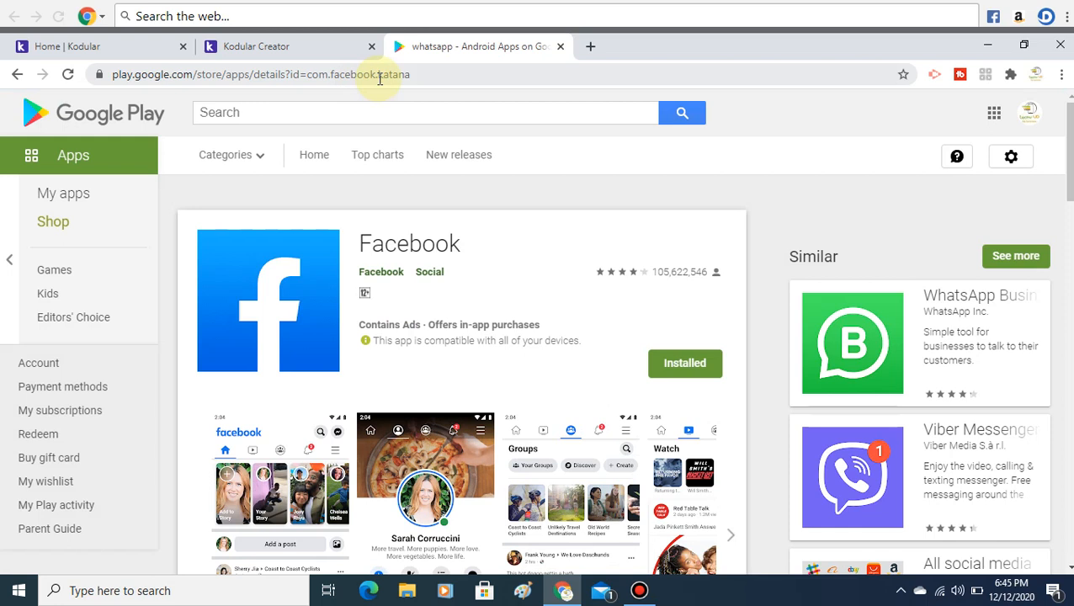
left_click(378, 76)
double_click(431, 75)
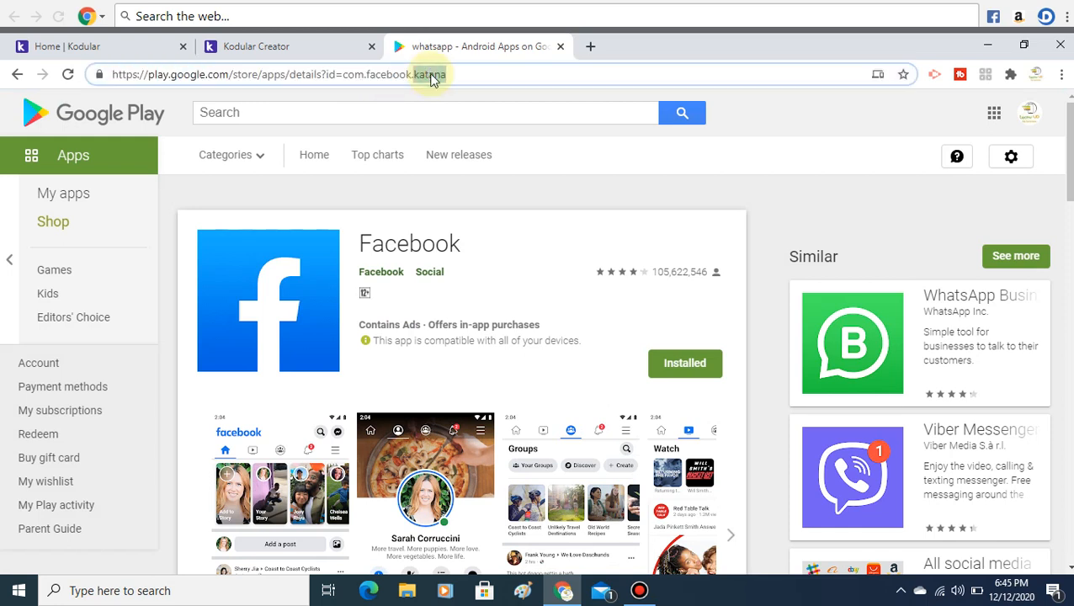
left_click_drag(470, 72, 343, 88)
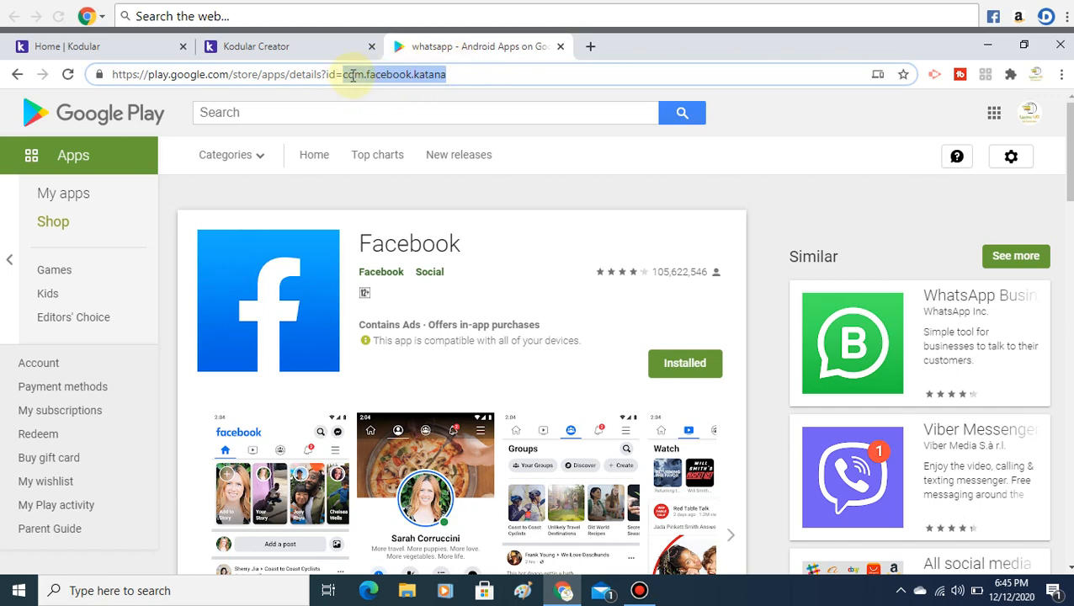
left_click(517, 75)
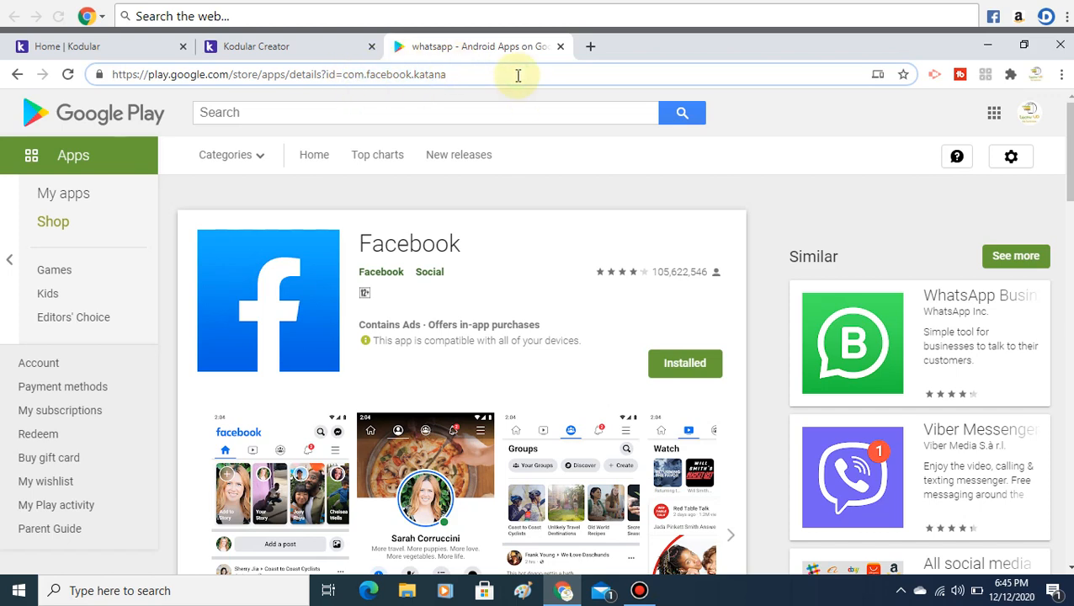
Step: Return to the Kodular Creator project setup and finish creating the project with the default theme and colours
left_click(335, 54)
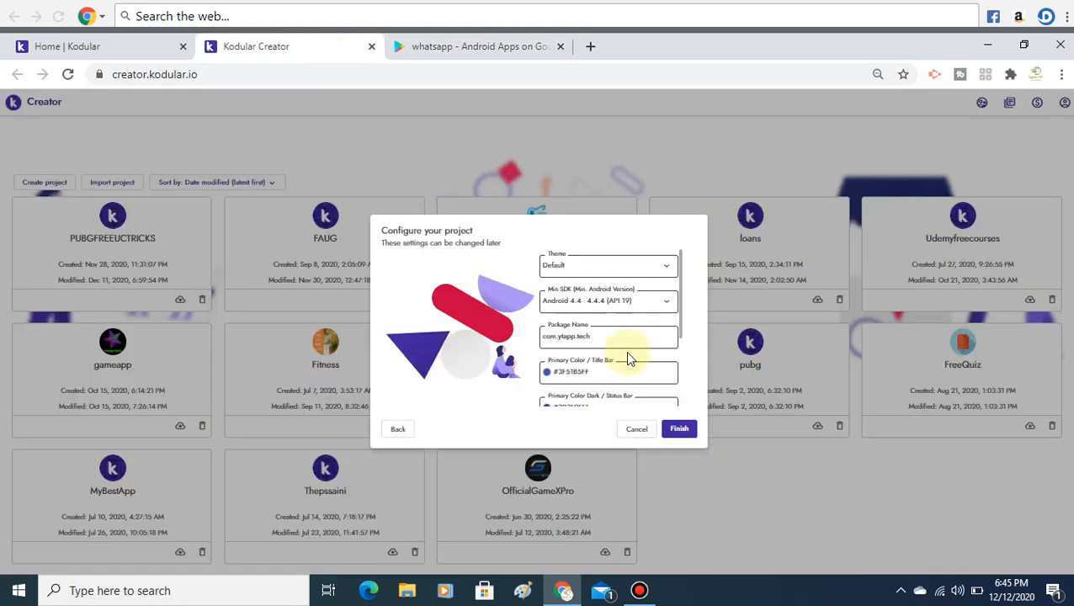
left_click(676, 331)
scroll(685, 365, "down", 2)
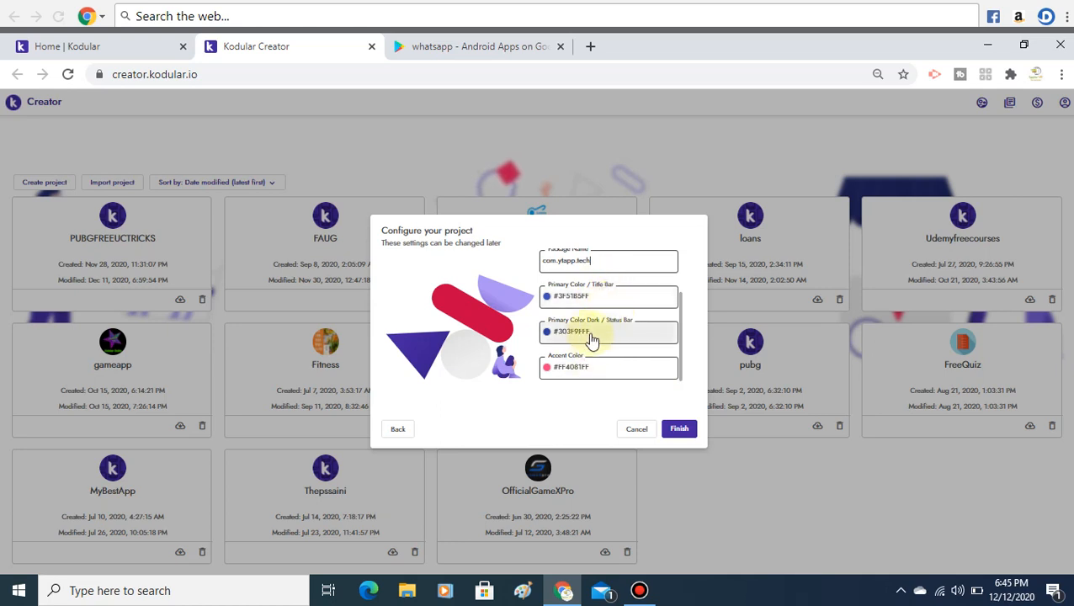
left_click(686, 433)
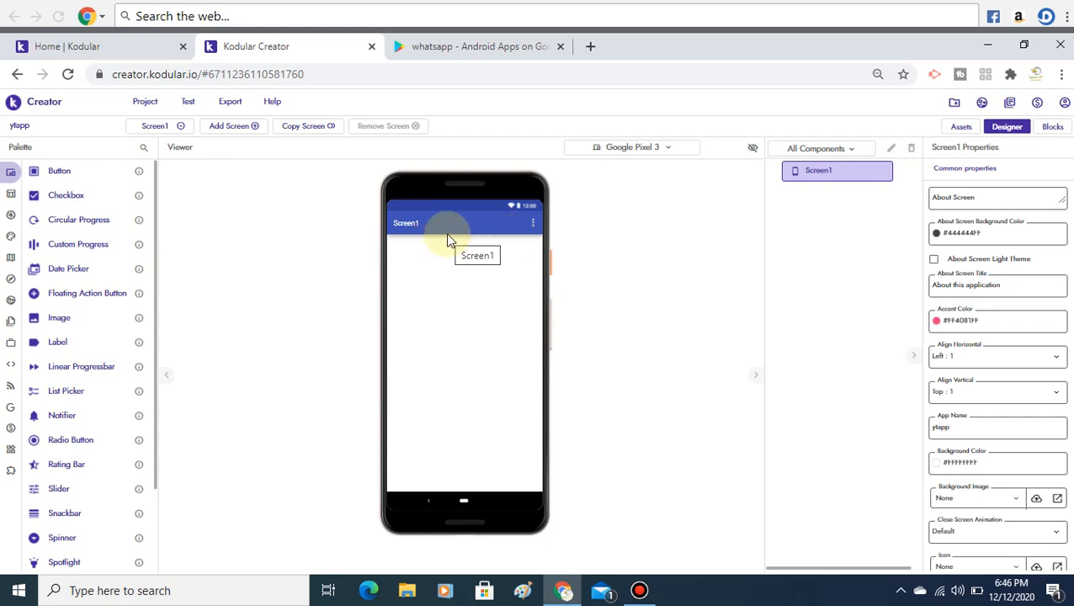
Step: Switch the designer's preview device to Samsung Galaxy S9 and view the whole phone mockup
left_click(673, 156)
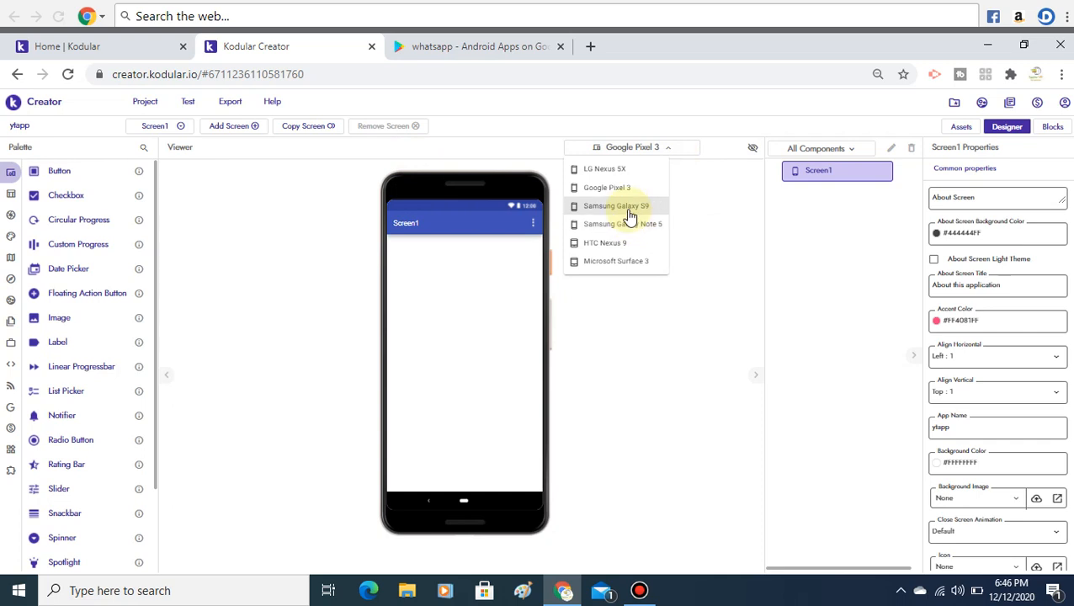
left_click(630, 215)
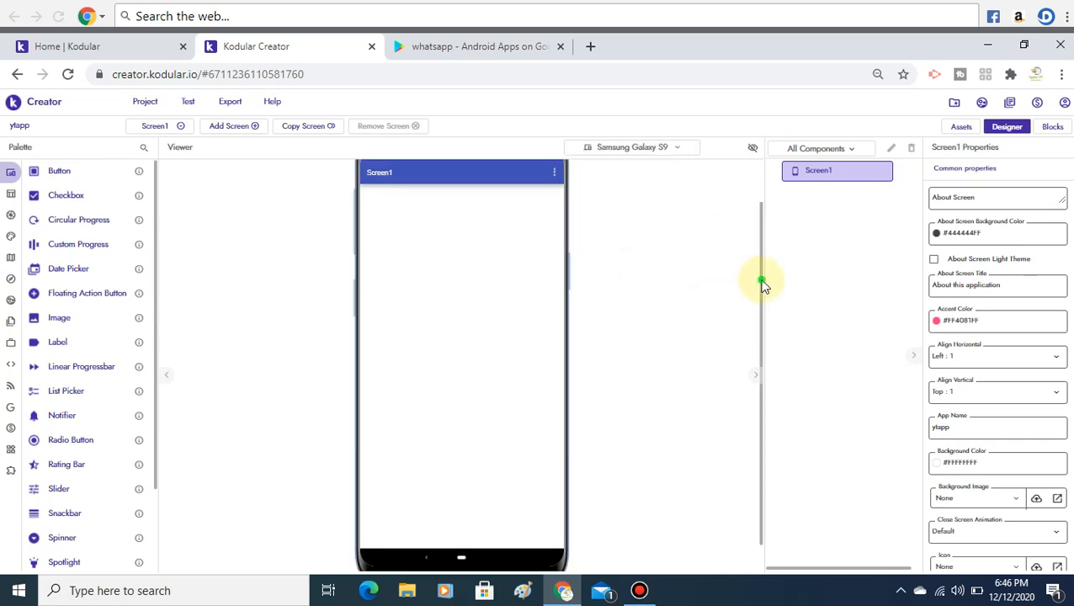
left_click_drag(762, 280, 754, 204)
left_click_drag(761, 292, 770, 455)
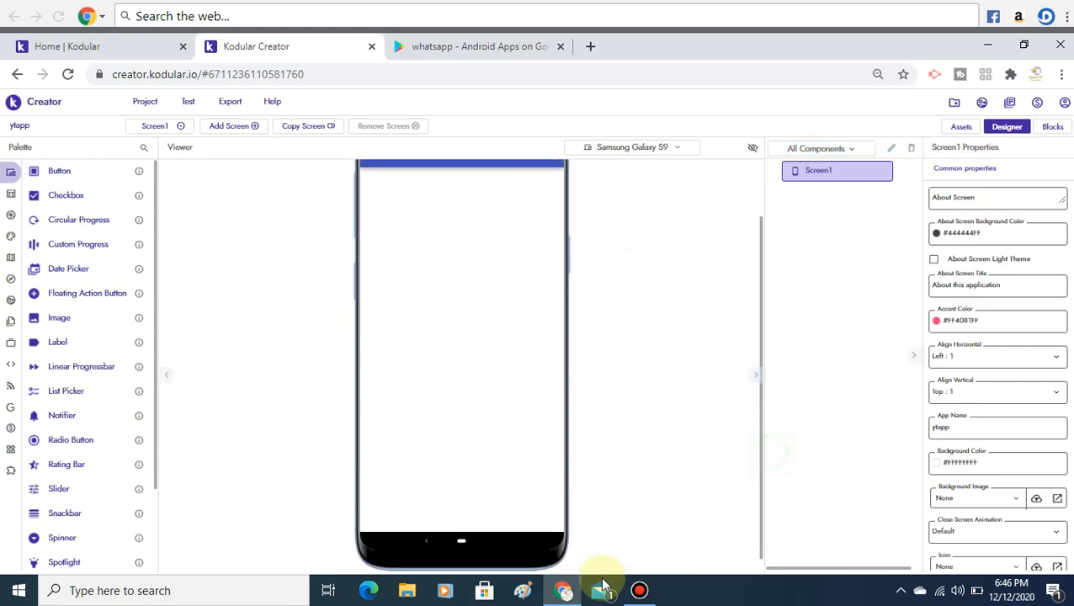
left_click(638, 591)
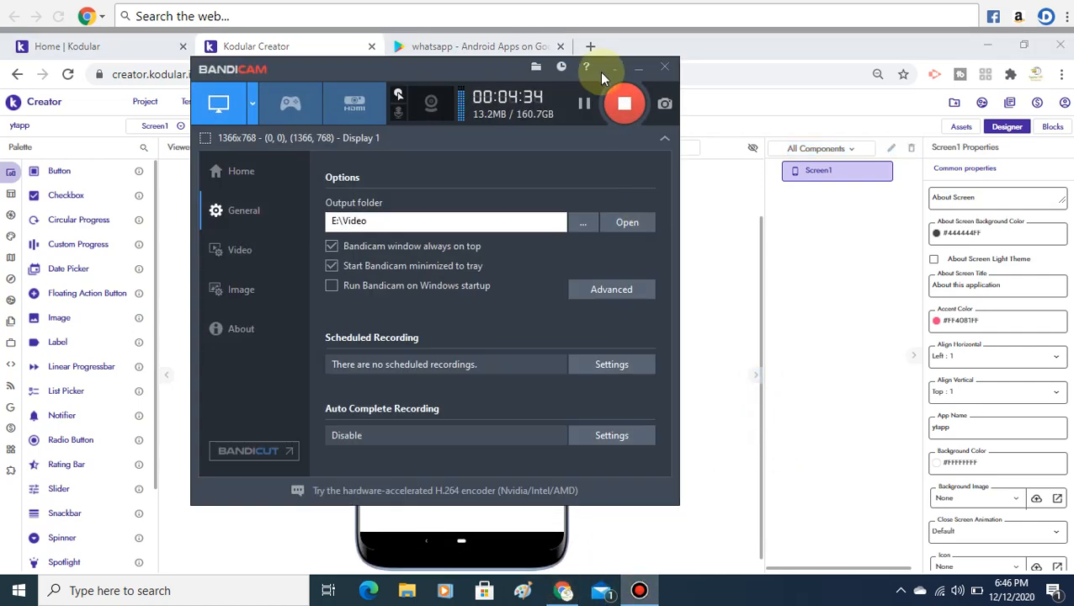
left_click(637, 69)
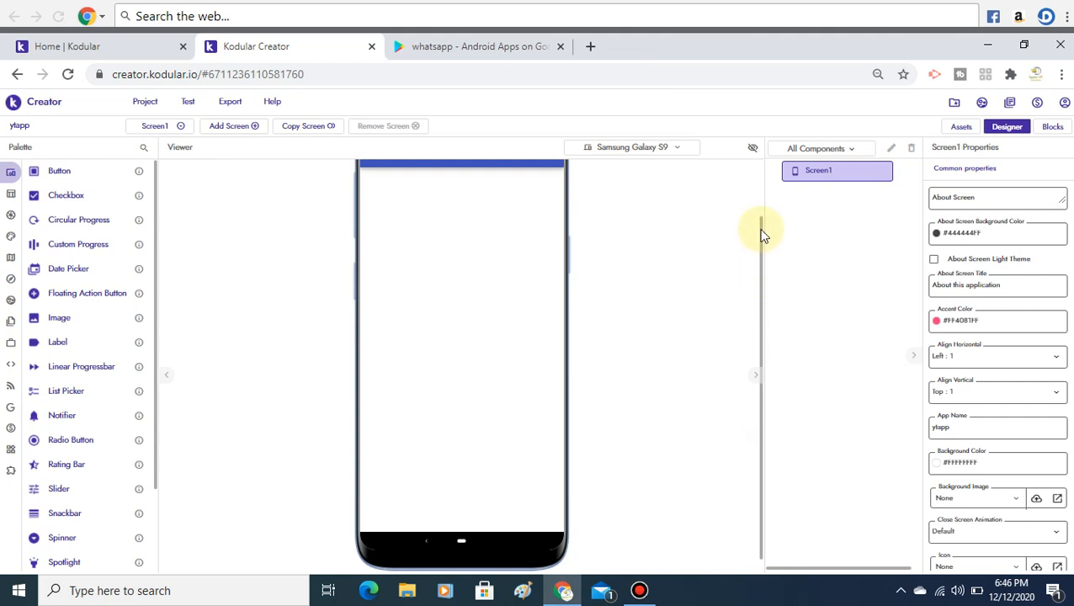
Step: Go through Screen1's common properties and turn off Show Options Menu
left_click_drag(762, 234, 764, 194)
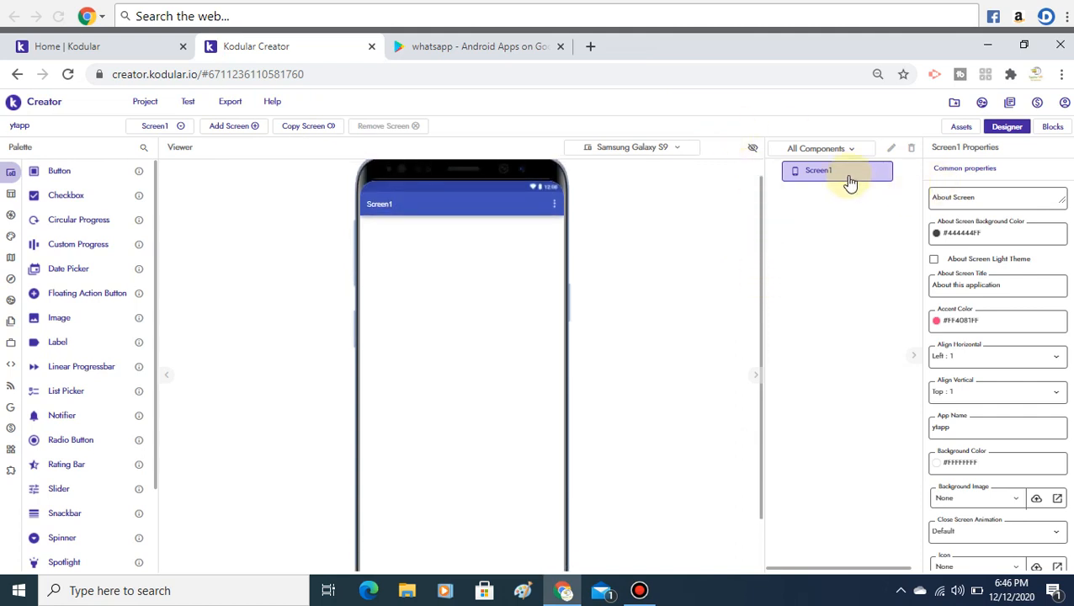
scroll(998, 362, "down", 4)
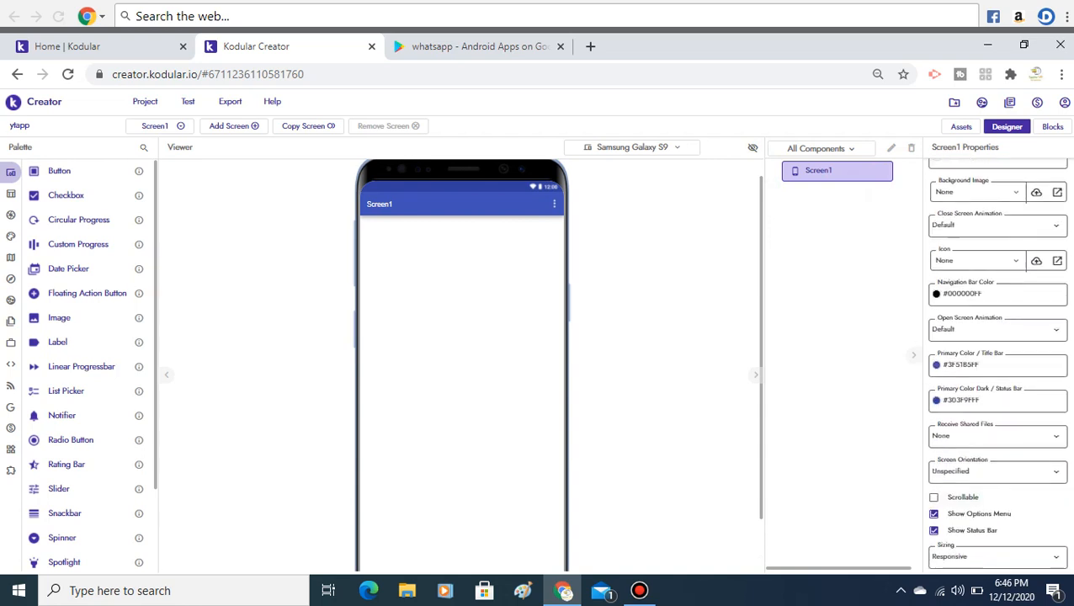
scroll(998, 362, "down", 3)
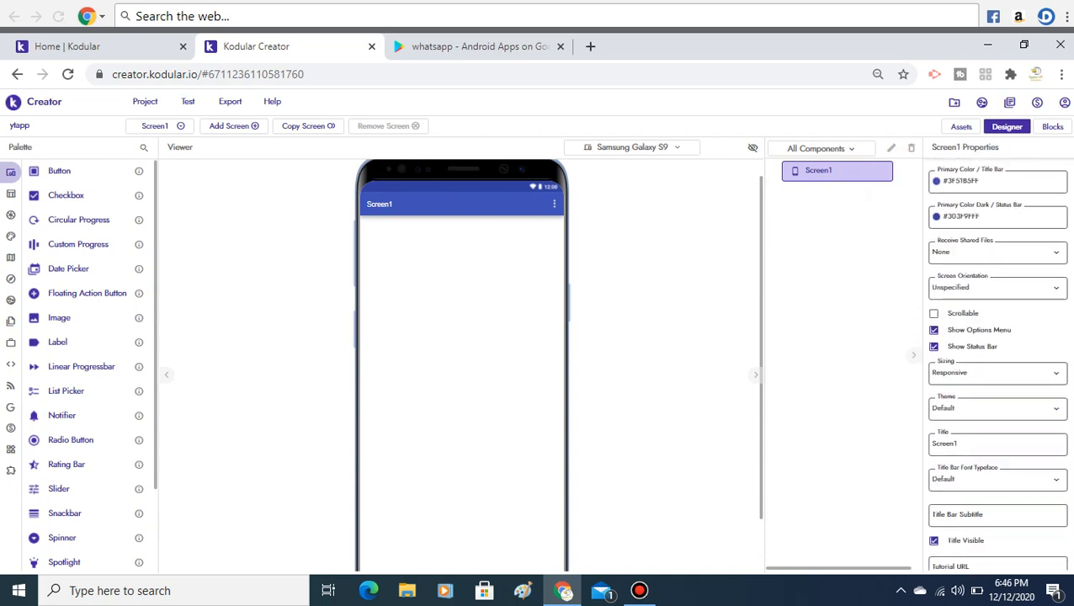
scroll(998, 362, "down", 1)
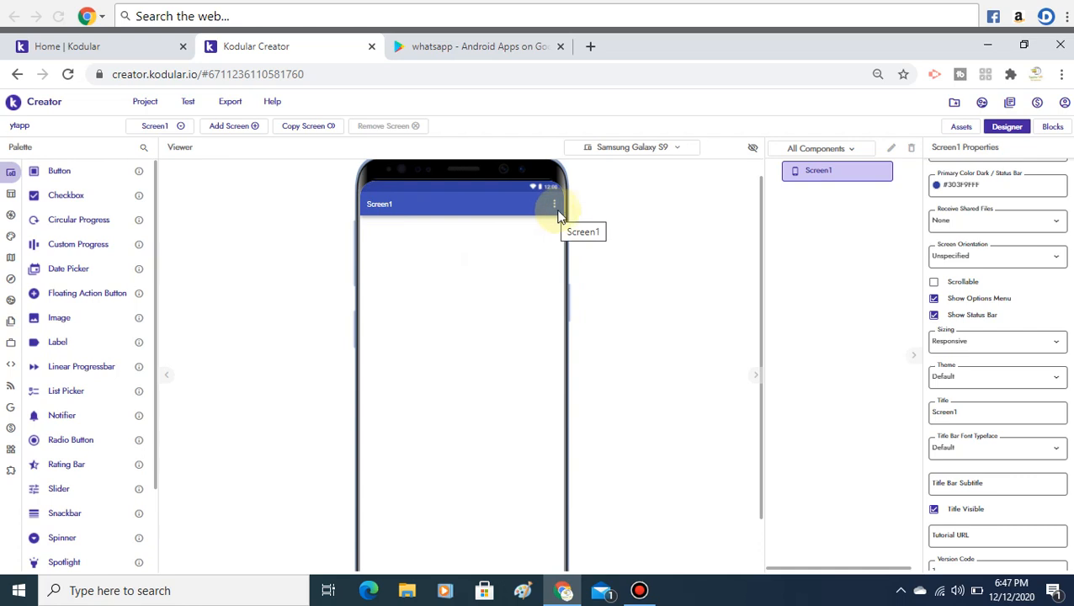
left_click(758, 286)
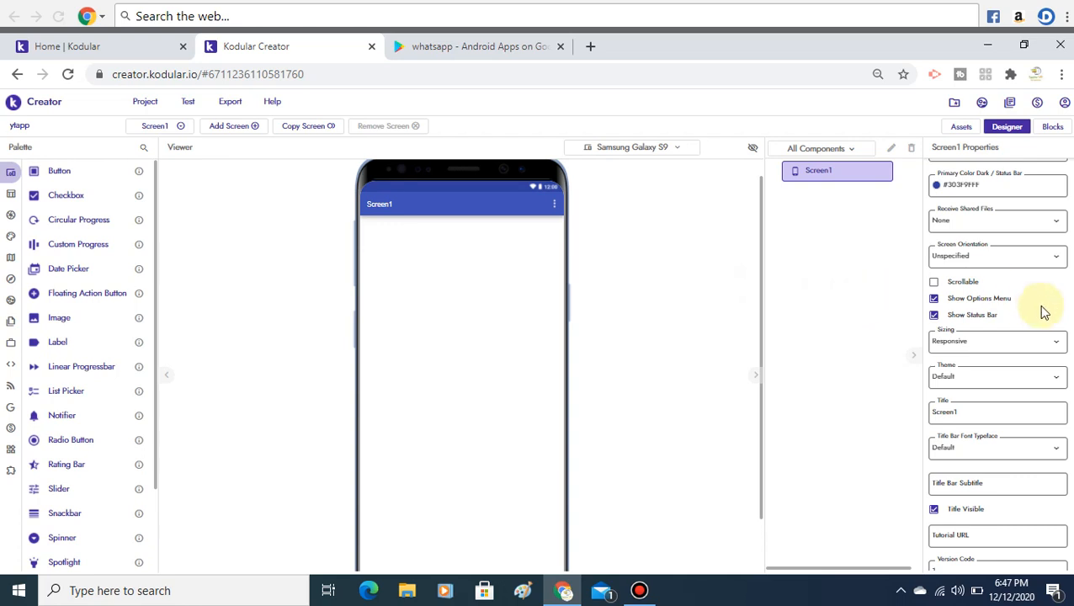
scroll(997, 362, "down", 2)
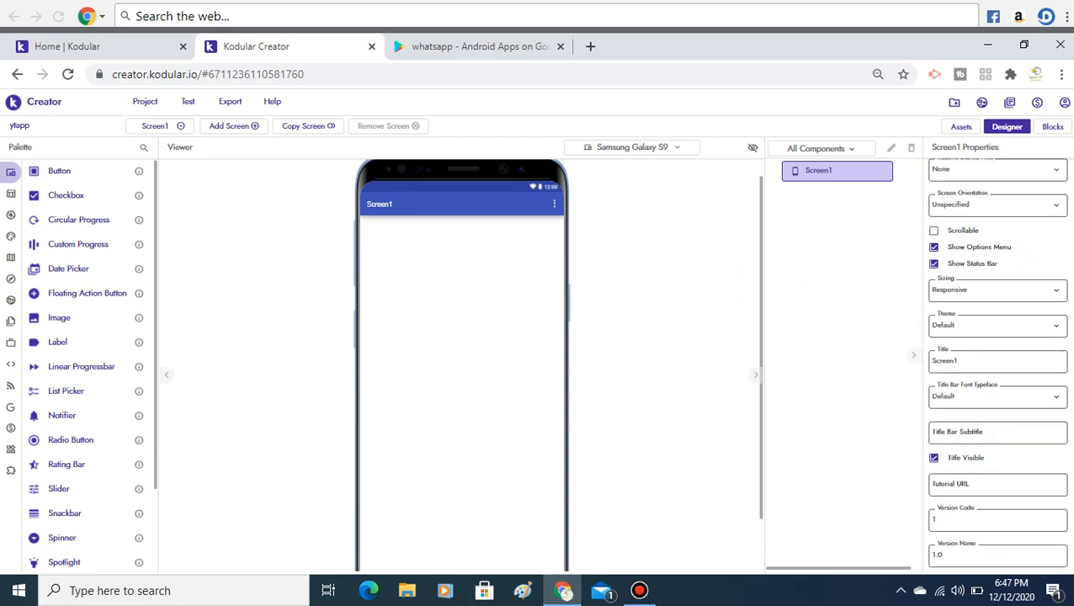
scroll(998, 362, "up", 2)
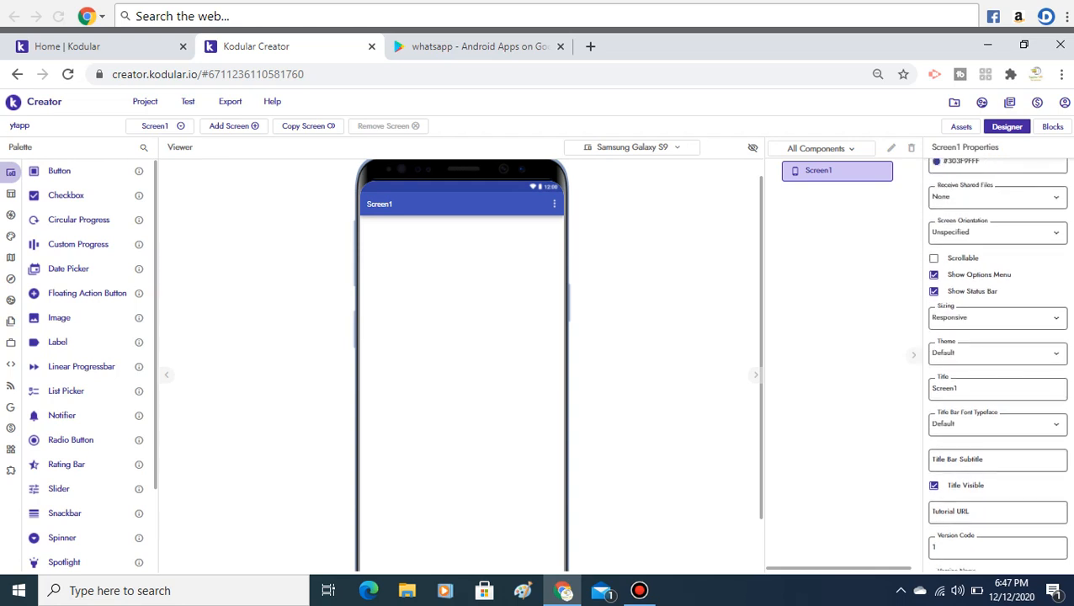
scroll(997, 362, "down", 2)
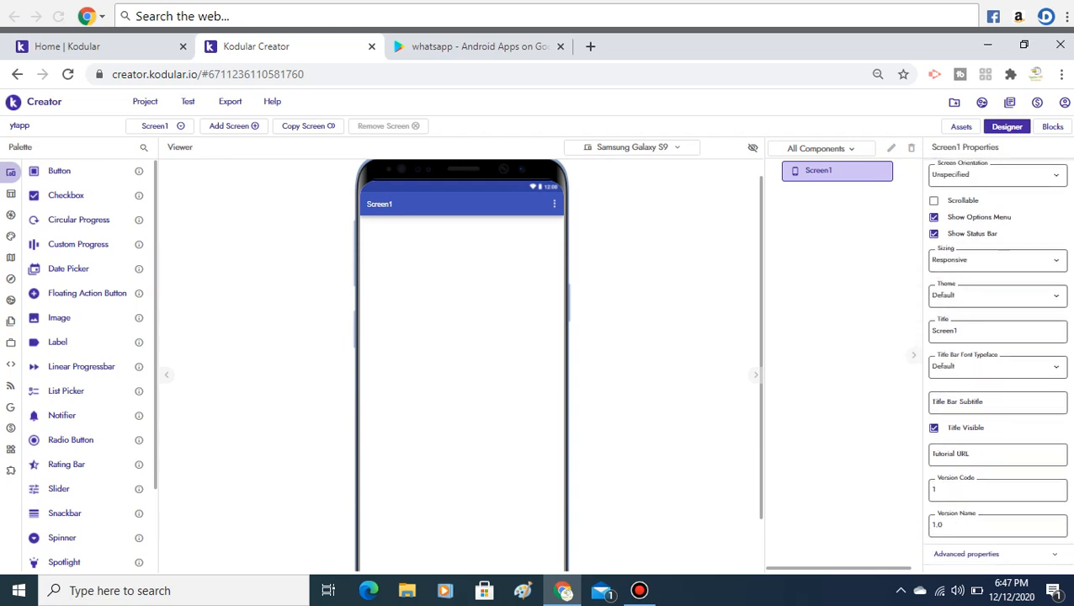
left_click(935, 219)
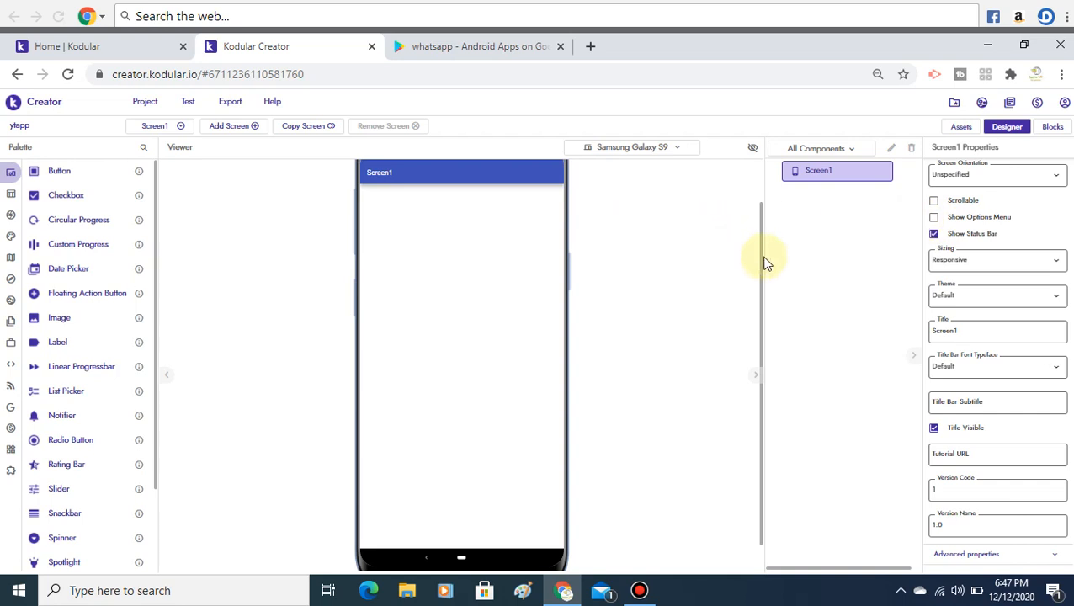
left_click_drag(761, 263, 753, 222)
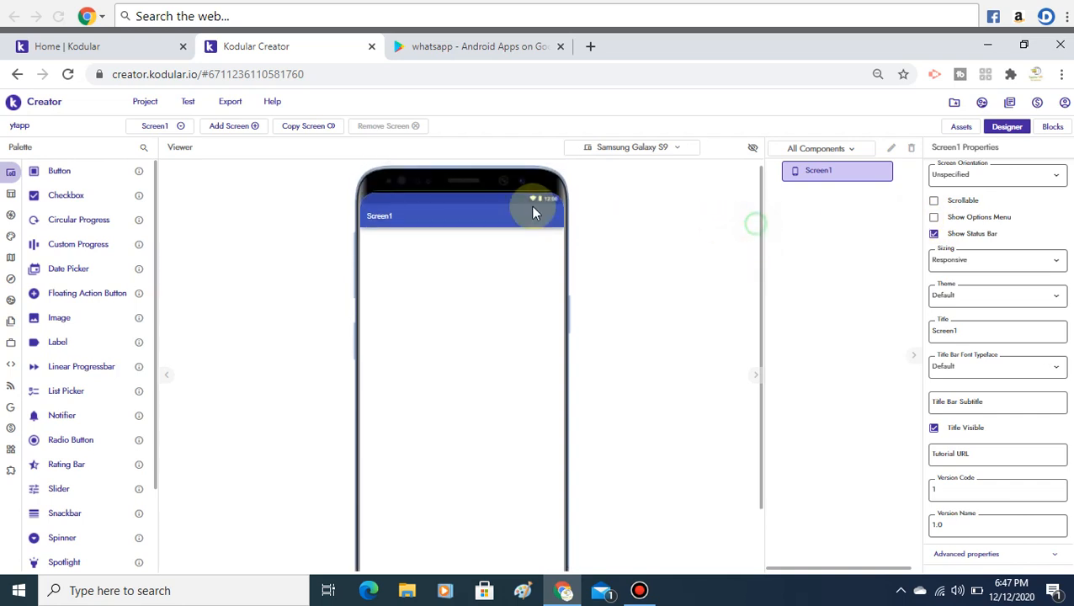
Step: Turn off Show Status Bar and Title Visible for Screen1
left_click(935, 235)
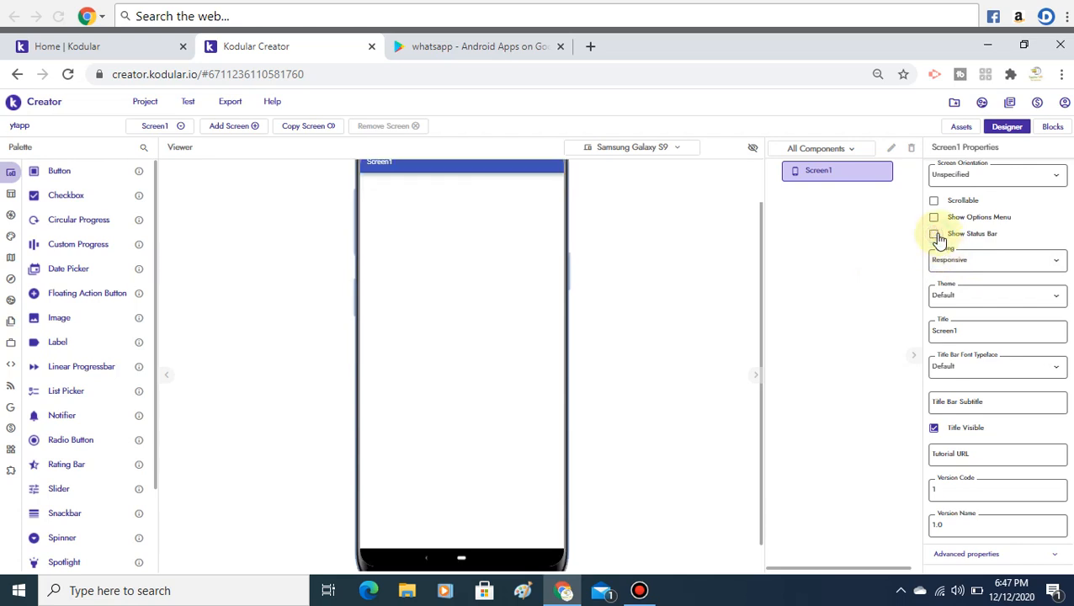
left_click(934, 429)
scroll(757, 404, "up", 2)
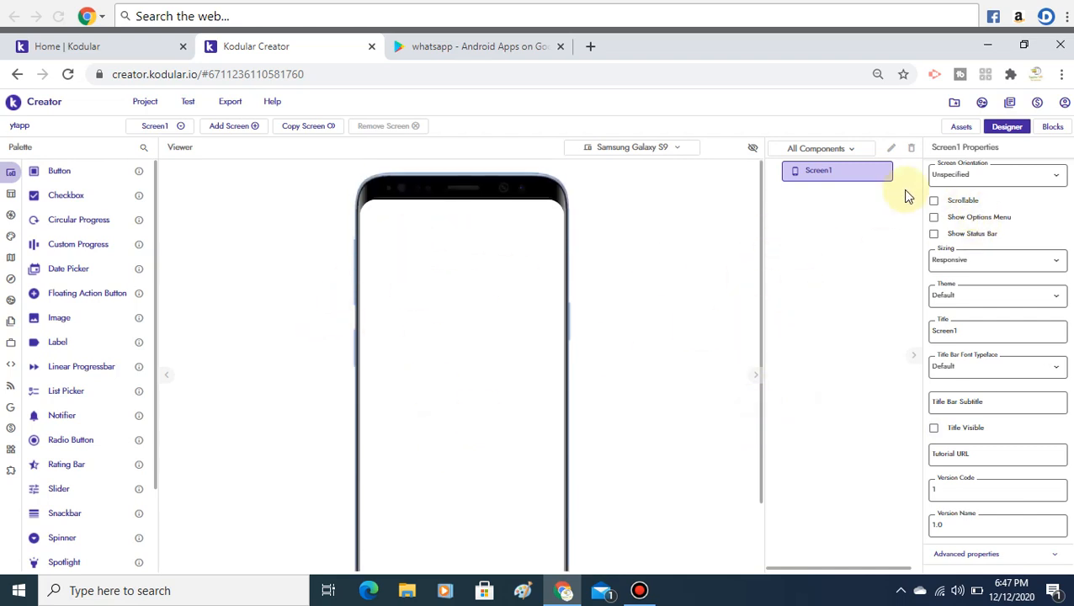
Step: Make Screen1 scrollable
left_click(933, 201)
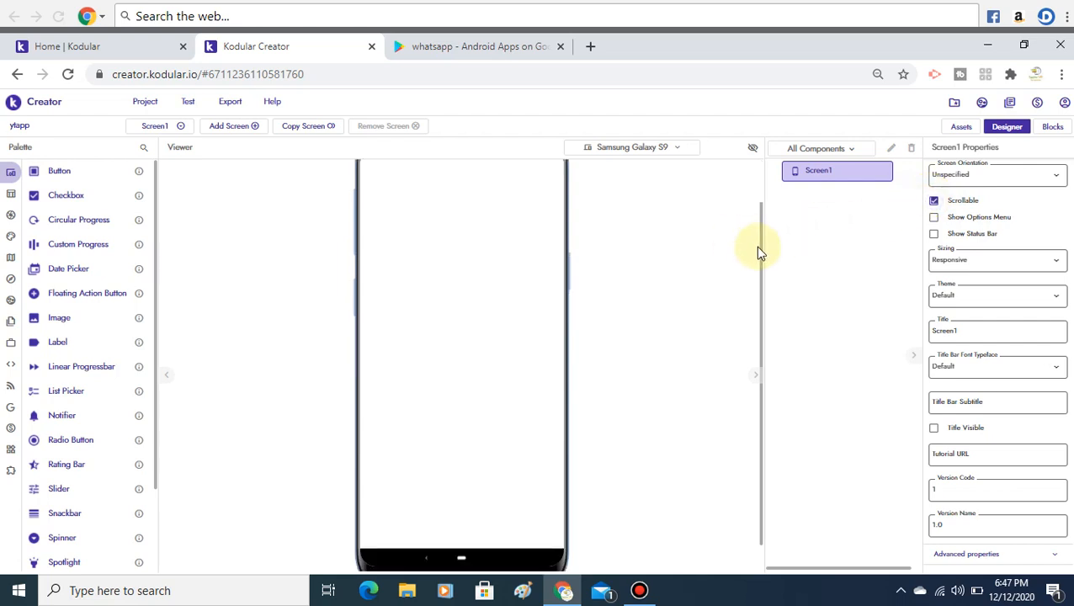
scroll(766, 254, "up", 2)
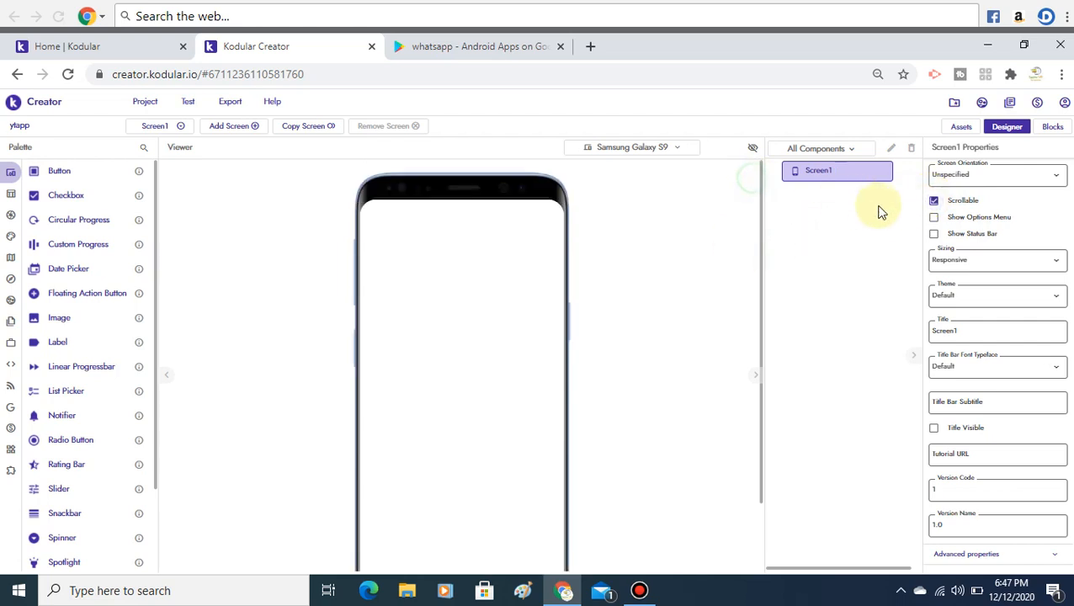
left_click_drag(1070, 495, 1067, 230)
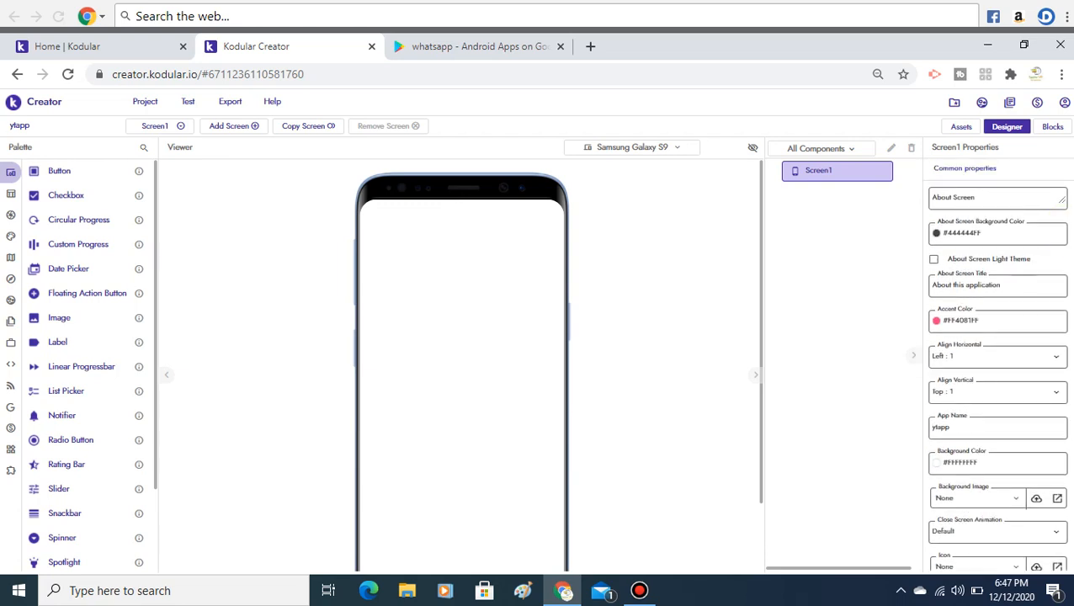
Step: Add a Button component to Screen1 and try to move it toward the middle of the phone preview
mouse_move(27, 173)
left_click_drag(65, 174, 441, 258)
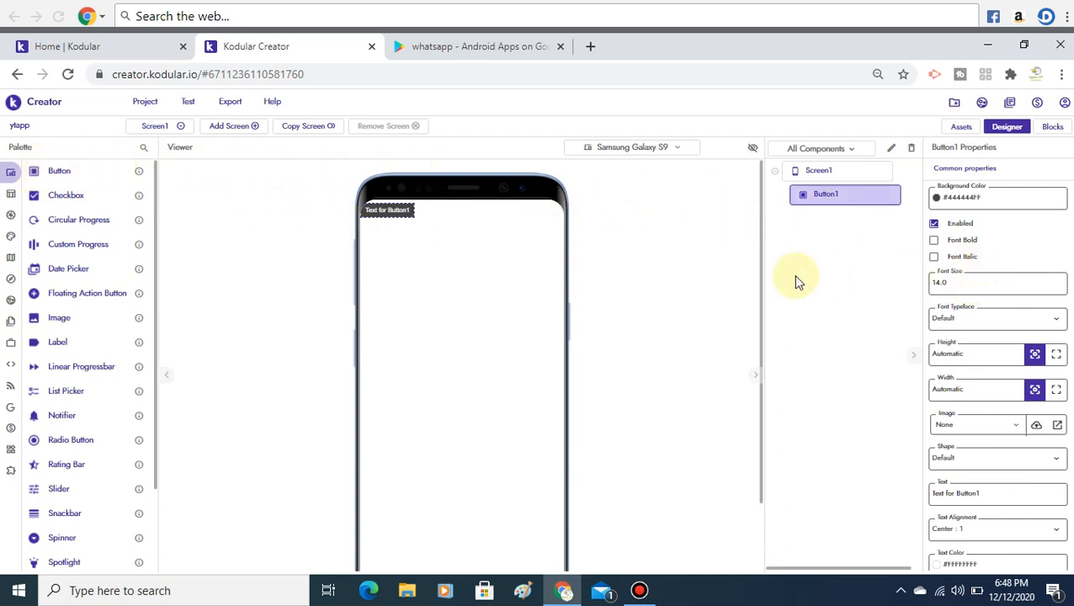
left_click_drag(398, 215, 485, 216)
left_click_drag(389, 211, 448, 229)
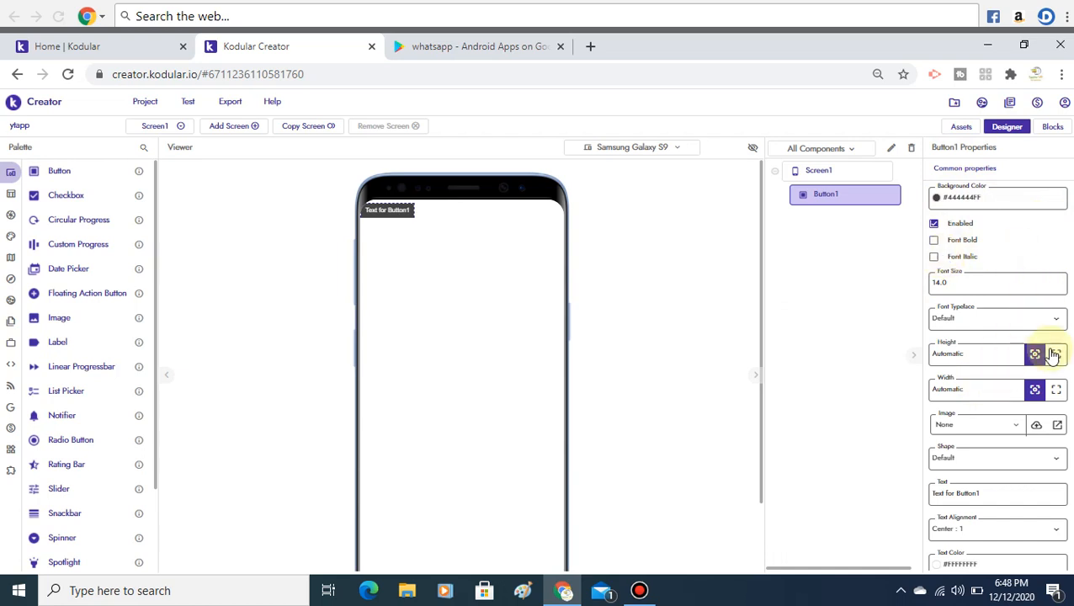
Step: Centre the button across the screen by setting Screen1's horizontal alignment to Center : 3
scroll(997, 362, "down", 2)
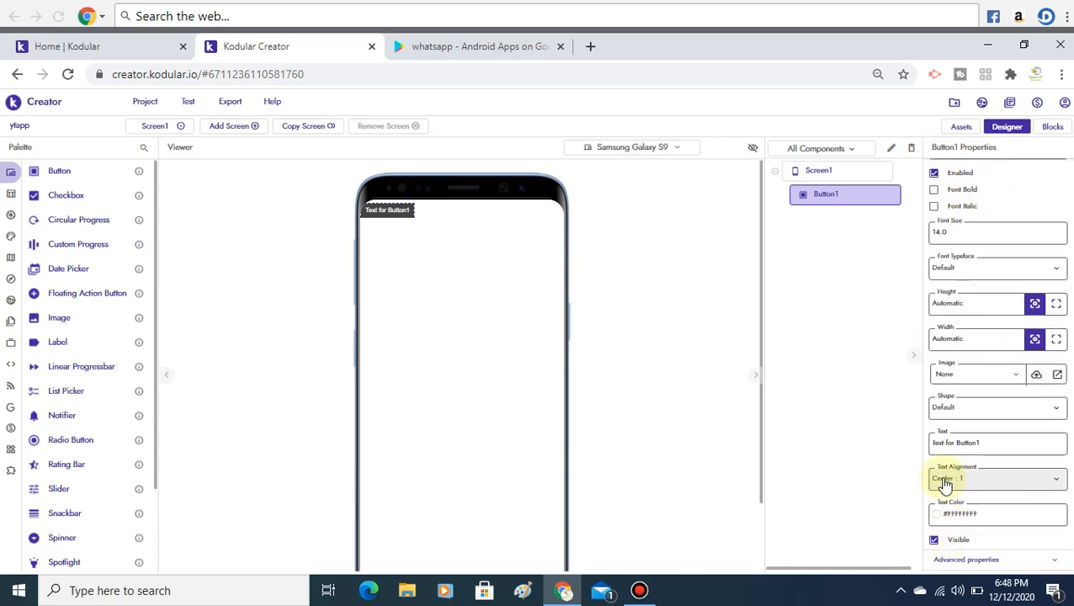
left_click(819, 175)
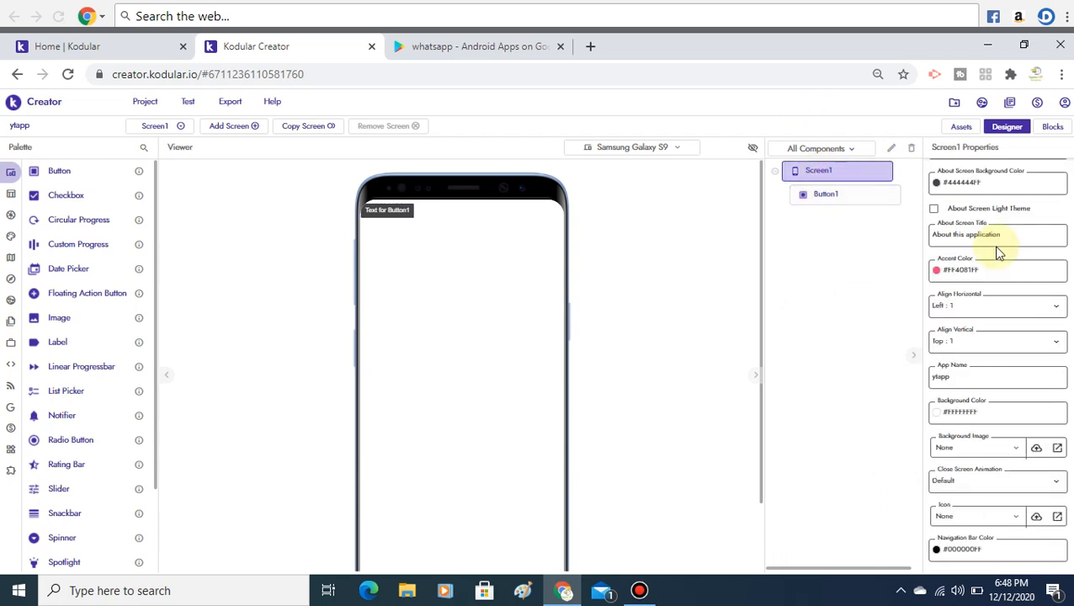
scroll(998, 362, "down", 5)
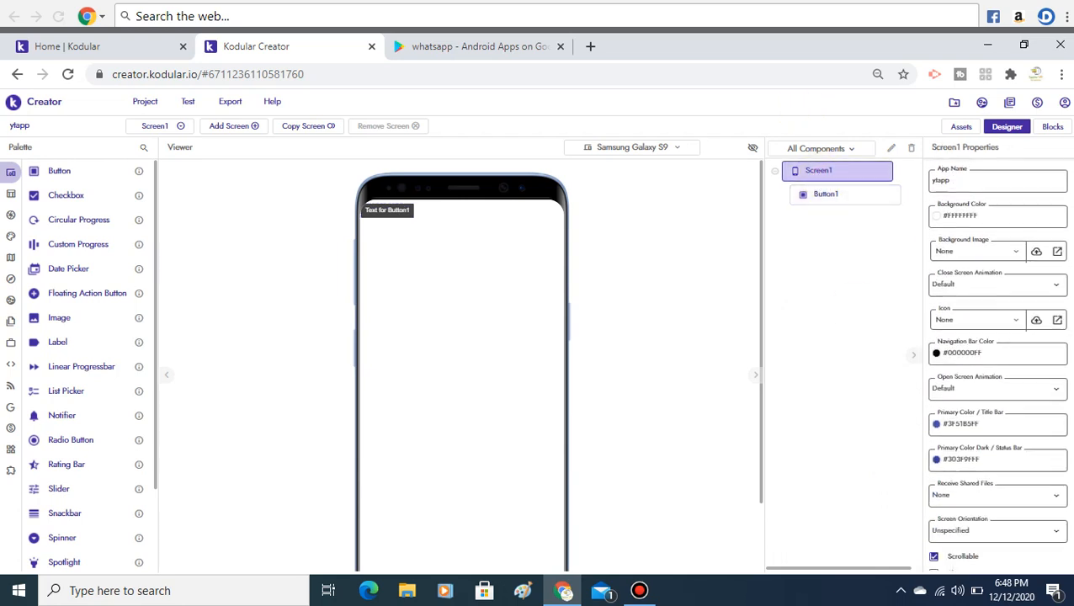
scroll(998, 362, "down", 3)
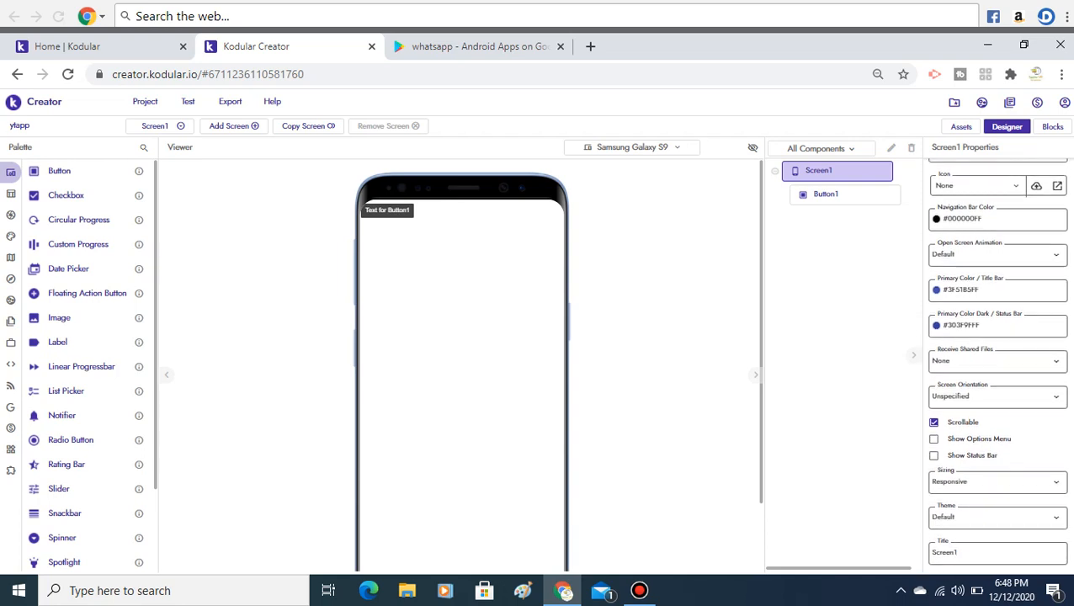
scroll(998, 362, "down", 2)
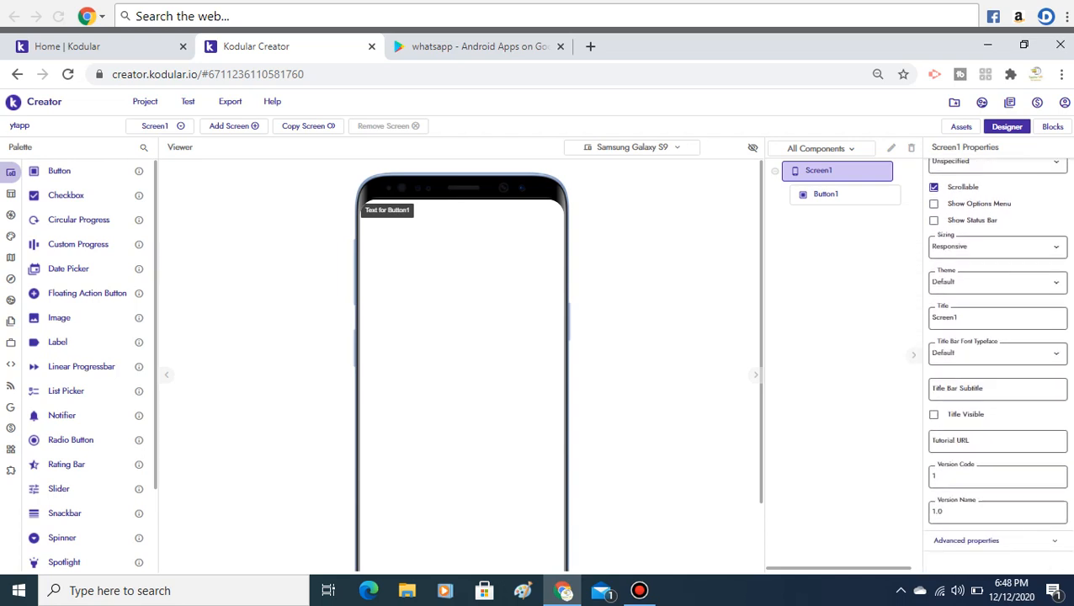
scroll(997, 362, "up", 7)
scroll(997, 362, "up", 2)
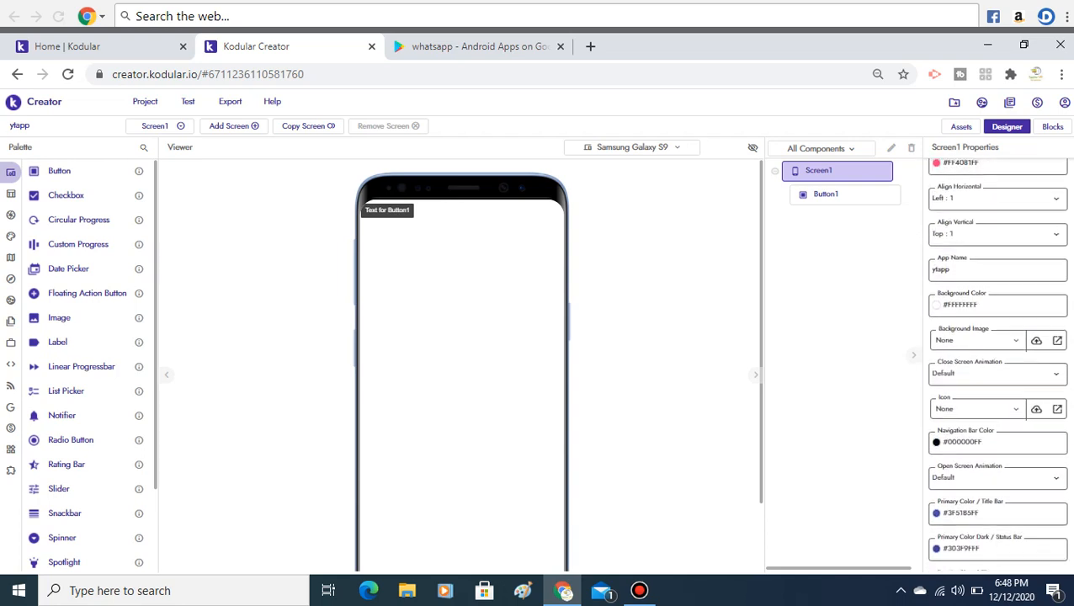
left_click(979, 245)
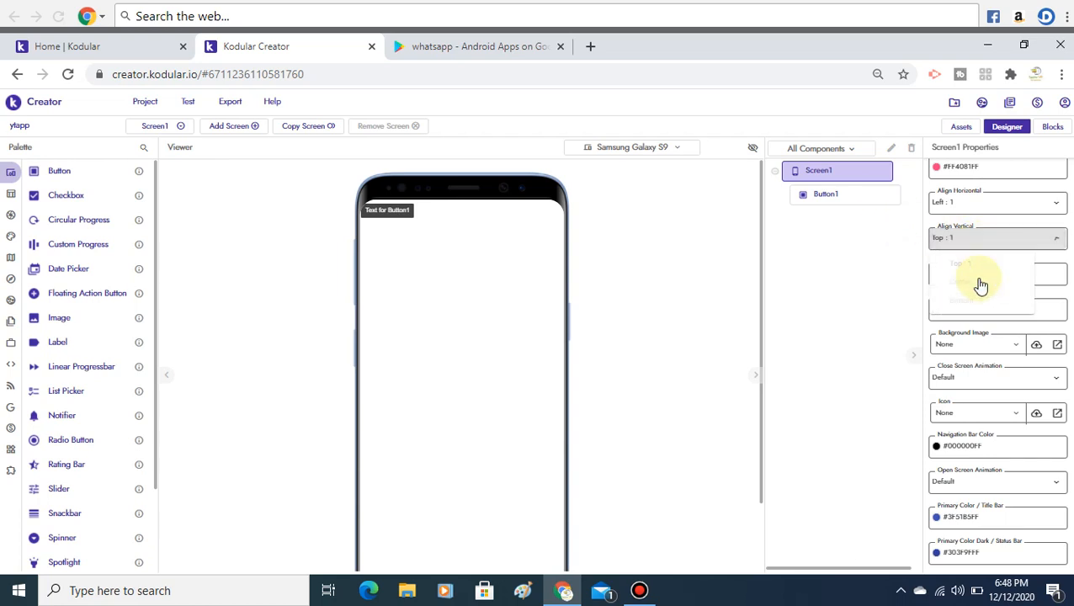
left_click(980, 203)
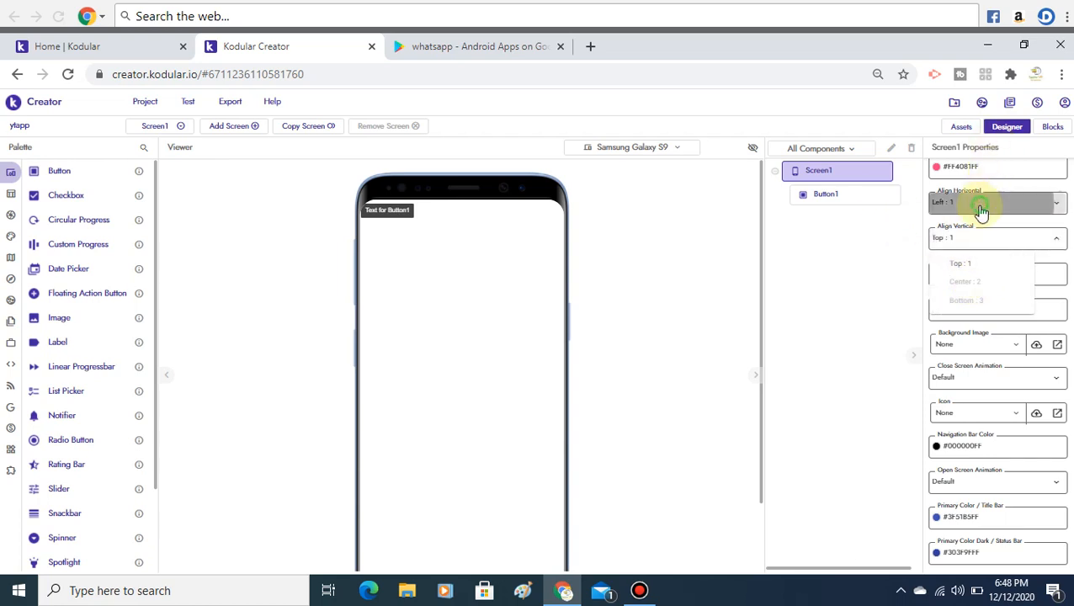
left_click(973, 249)
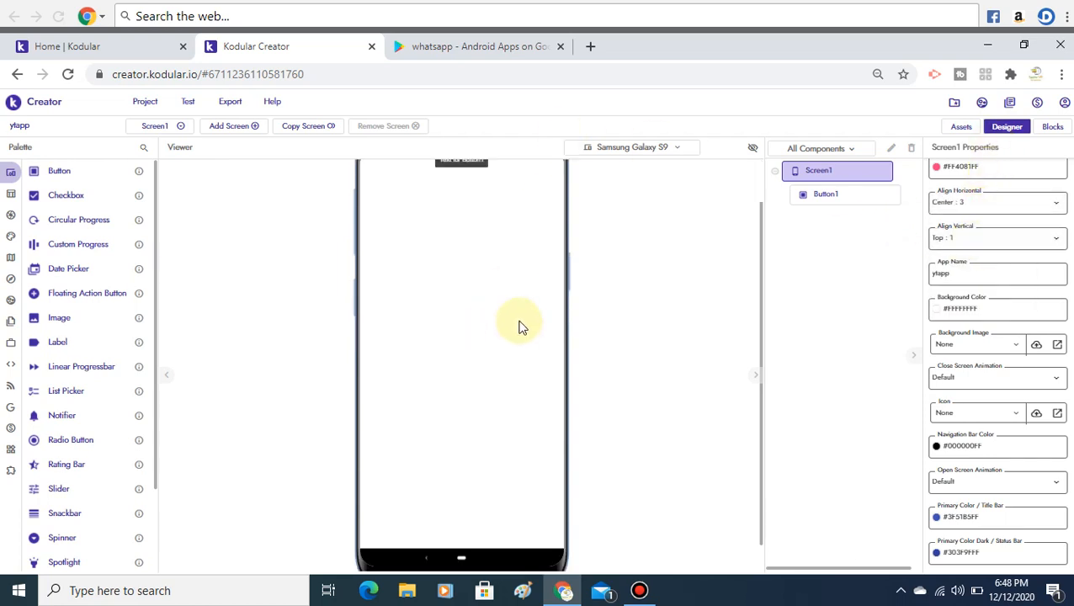
scroll(758, 303, "up", 1)
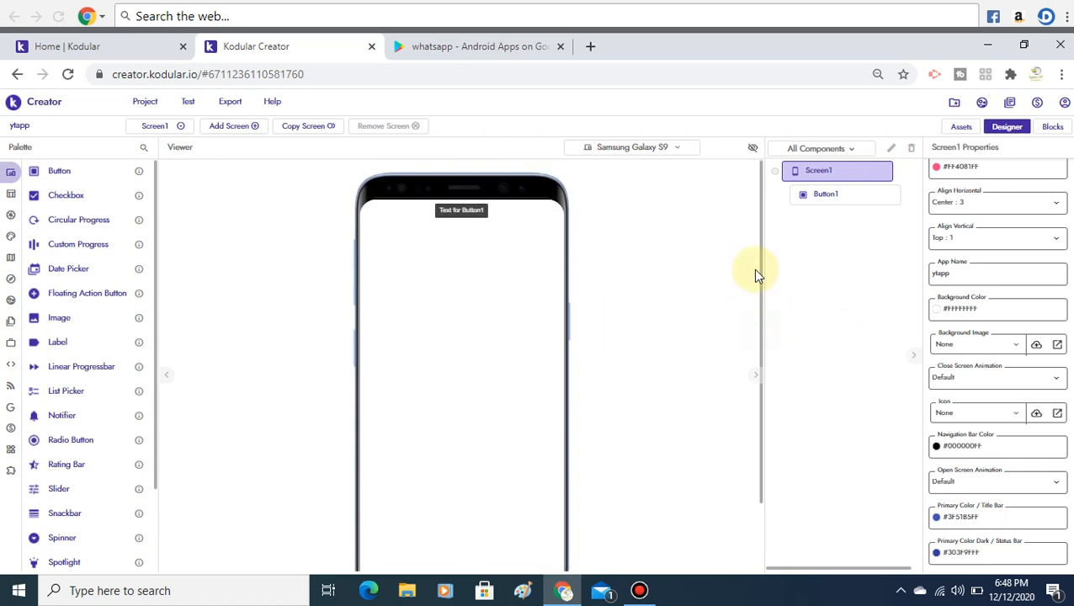
Step: Set Button1's height to 5% and its width to 50%
left_click(448, 214)
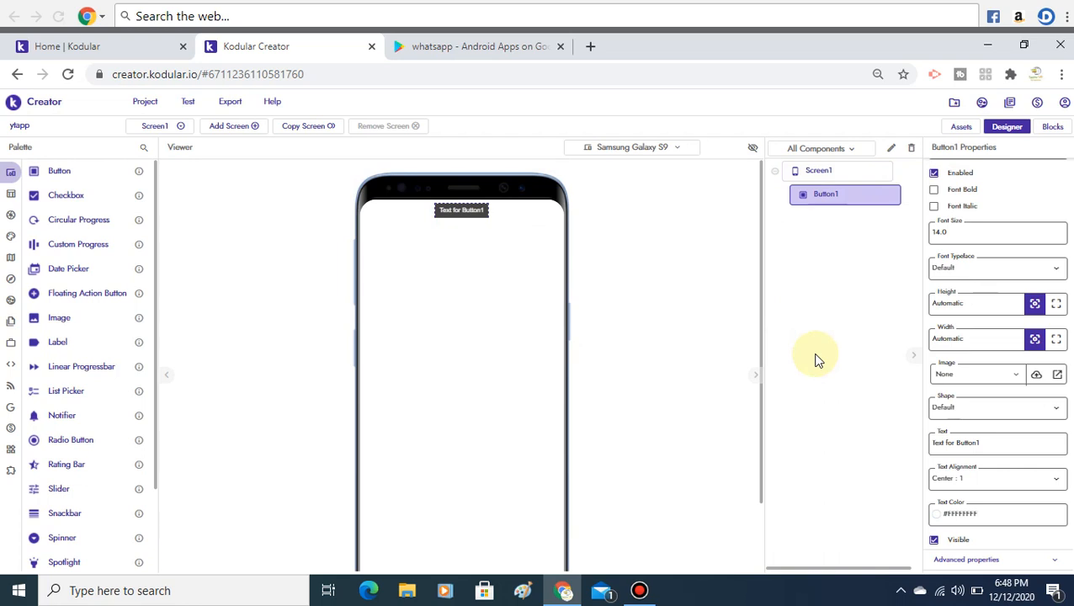
double_click(981, 304)
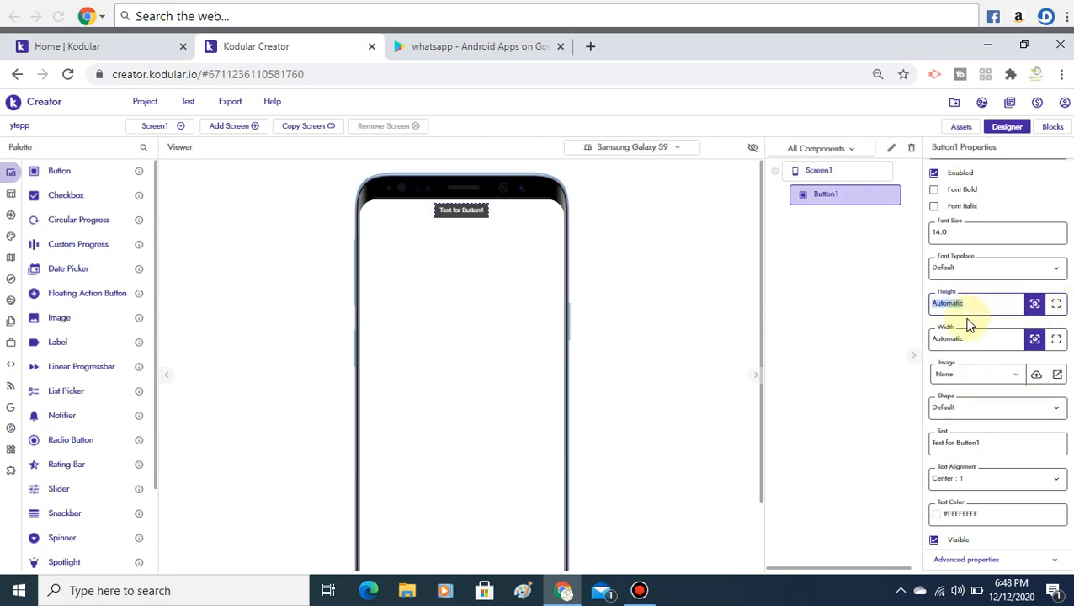
type("5%")
key("Return")
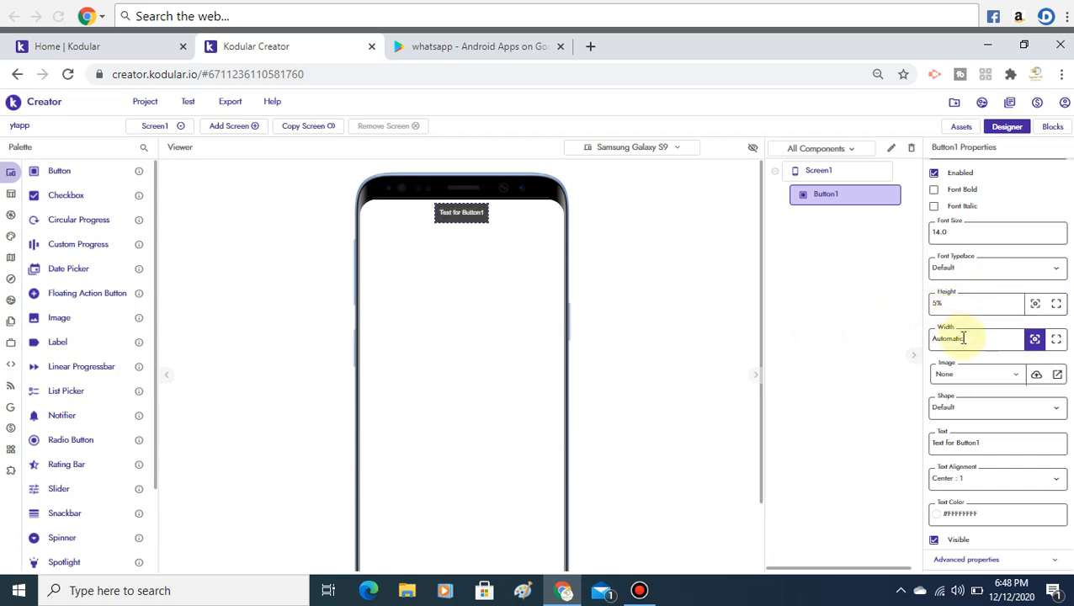
double_click(964, 338)
type("50")
key("Return")
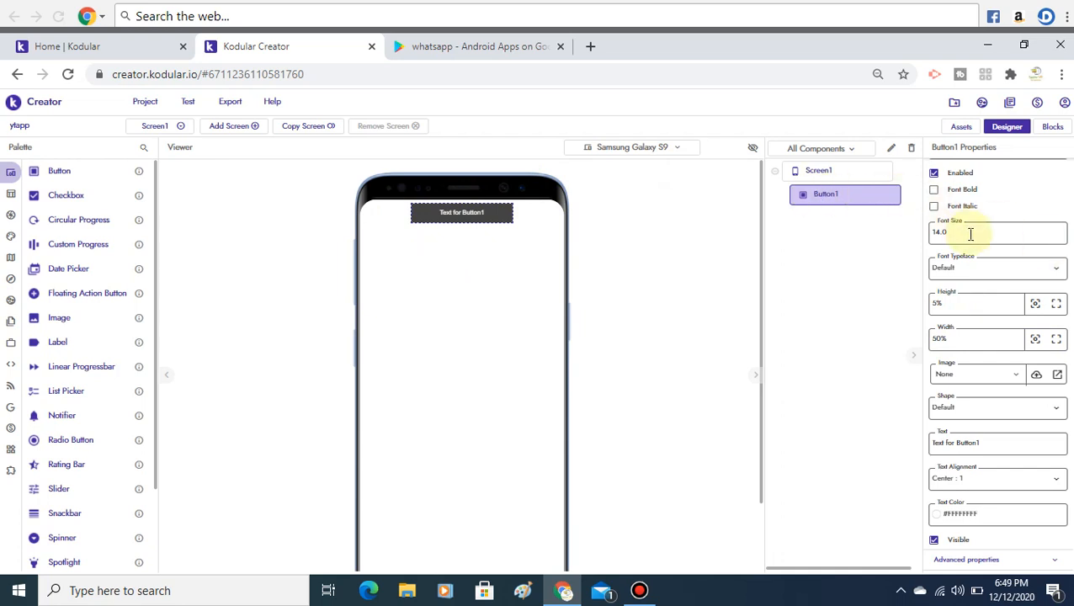
Step: Make Button1's font bold and replace its text with "yt channel"
left_click(935, 191)
left_click_drag(1017, 446, 775, 441)
key("BackSpace")
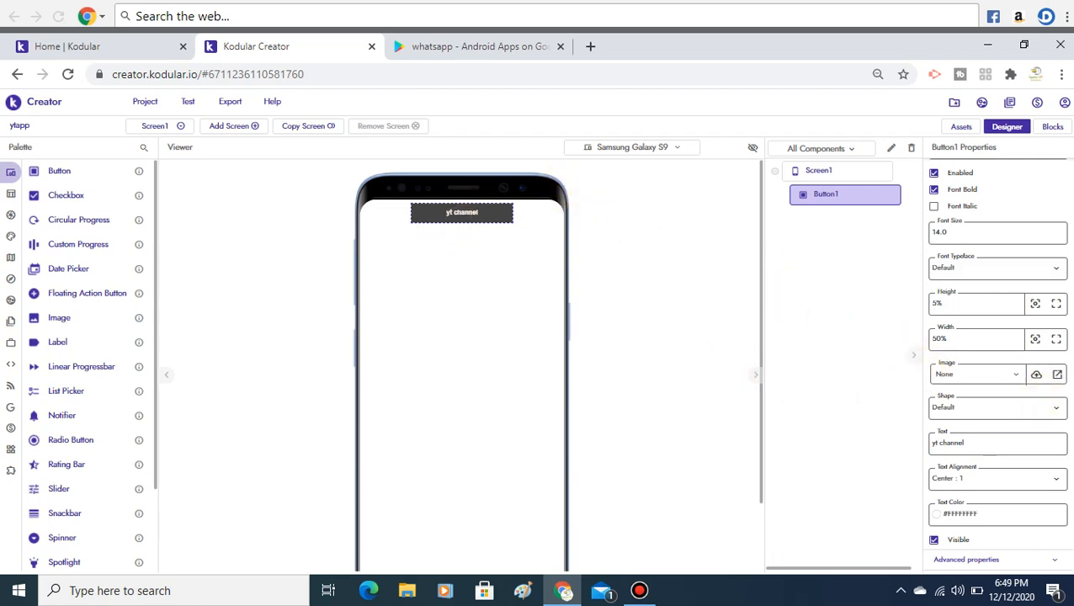
Step: Set the yt channel button's shape to Oval and its text color to red #F44336FF
left_click(1035, 407)
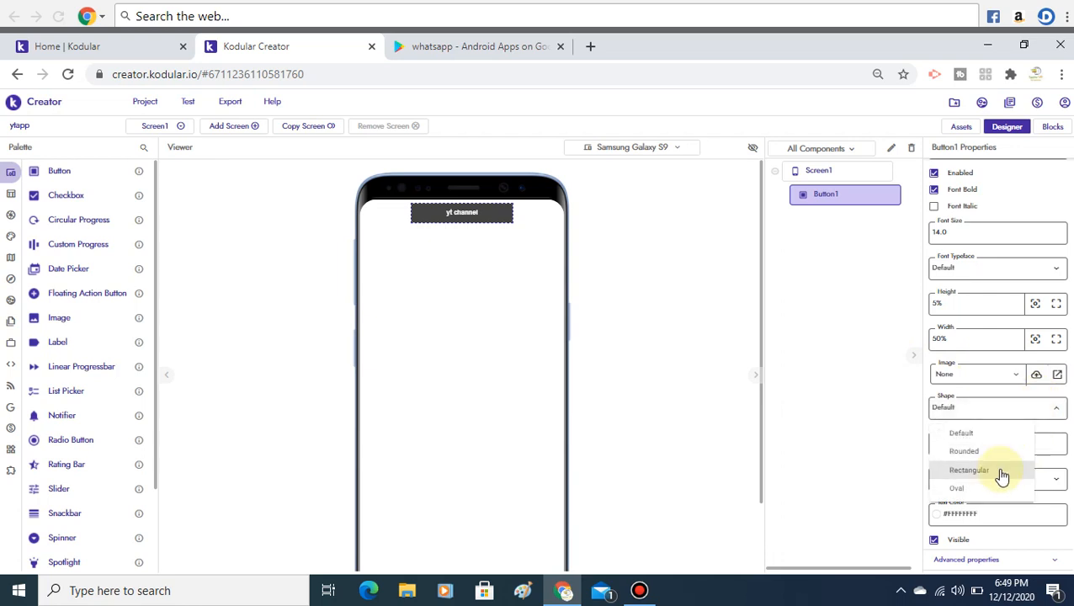
left_click(956, 495)
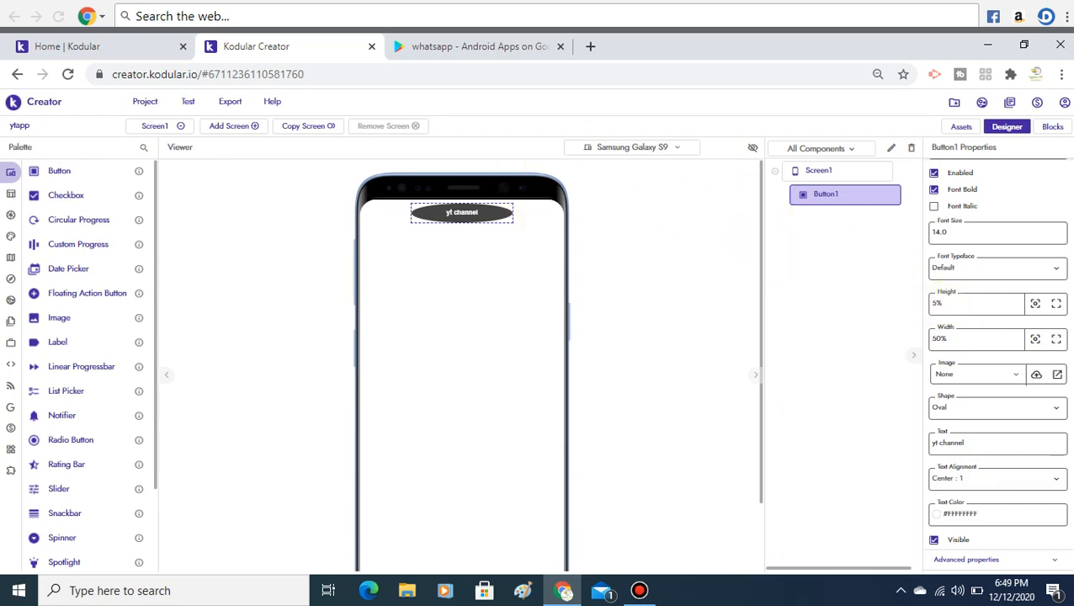
left_click(985, 520)
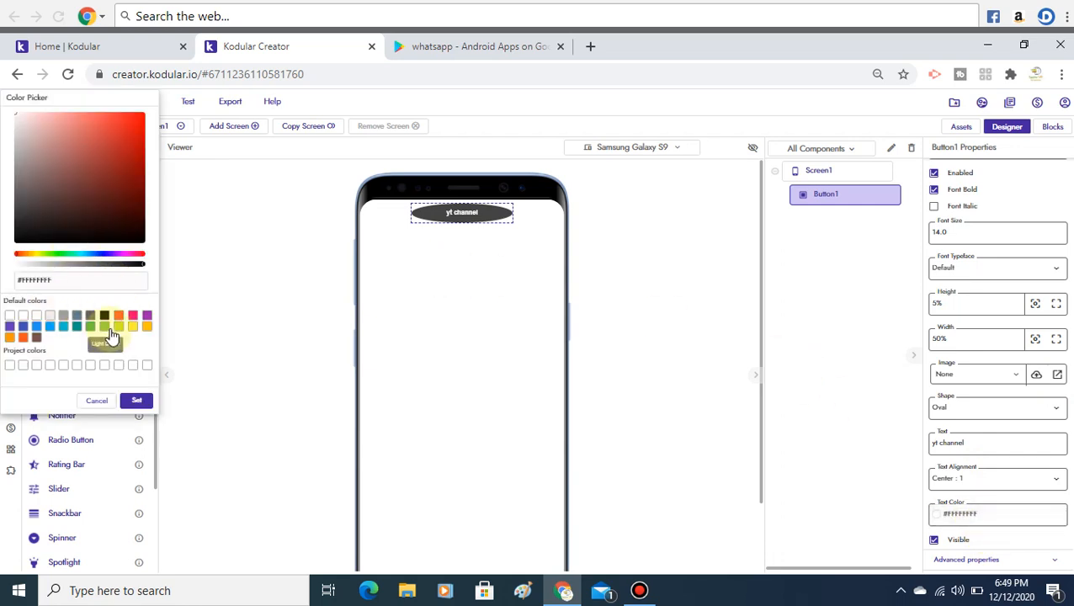
left_click(118, 317)
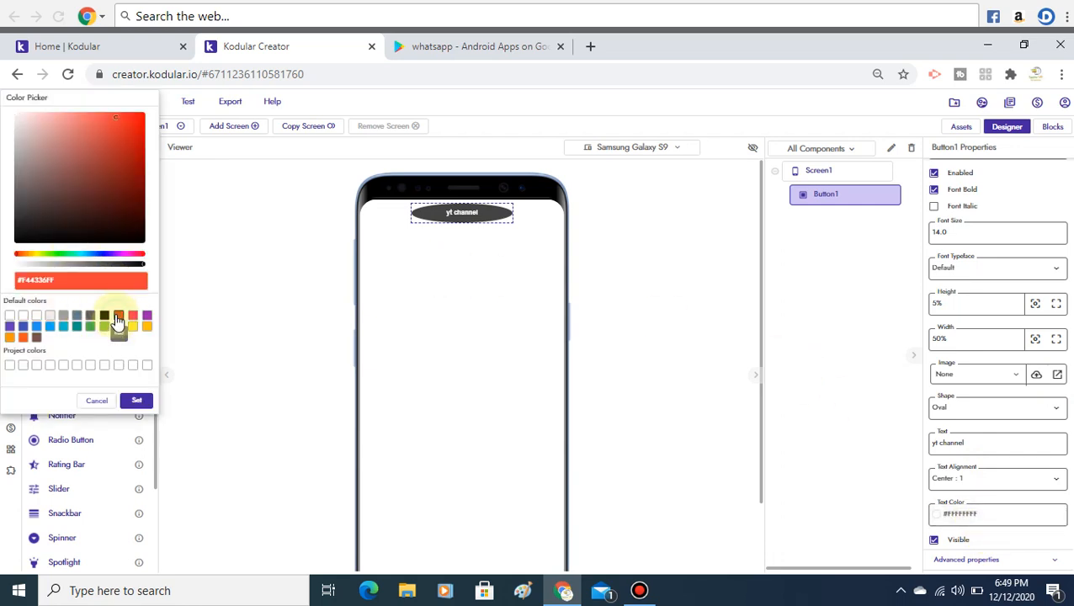
left_click(137, 400)
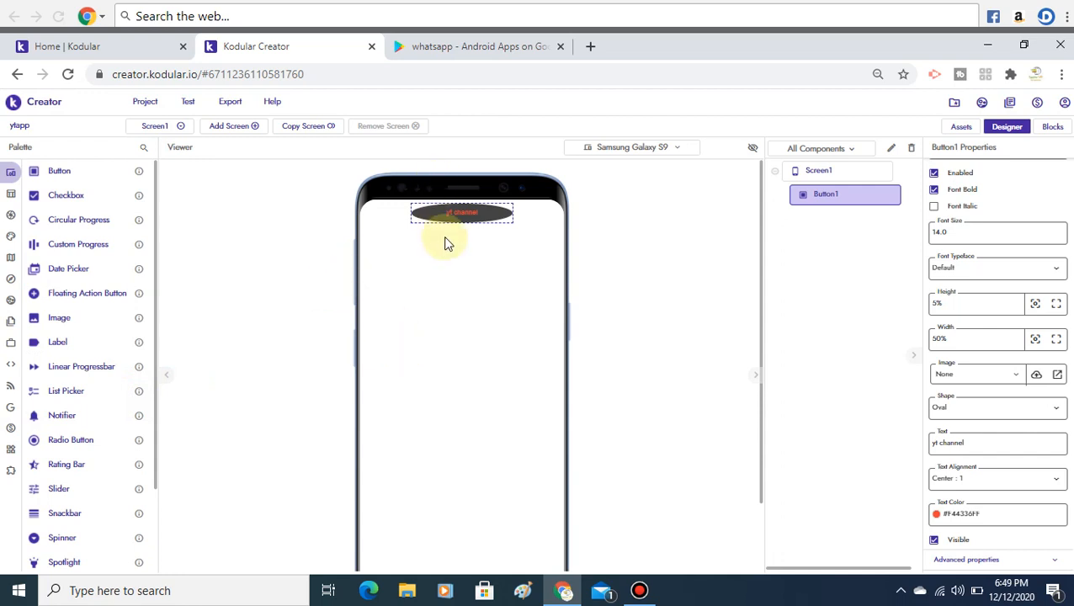
Step: Set the yt channel button's background color to yellow #FEEA3BFF
scroll(997, 363, "up", 2)
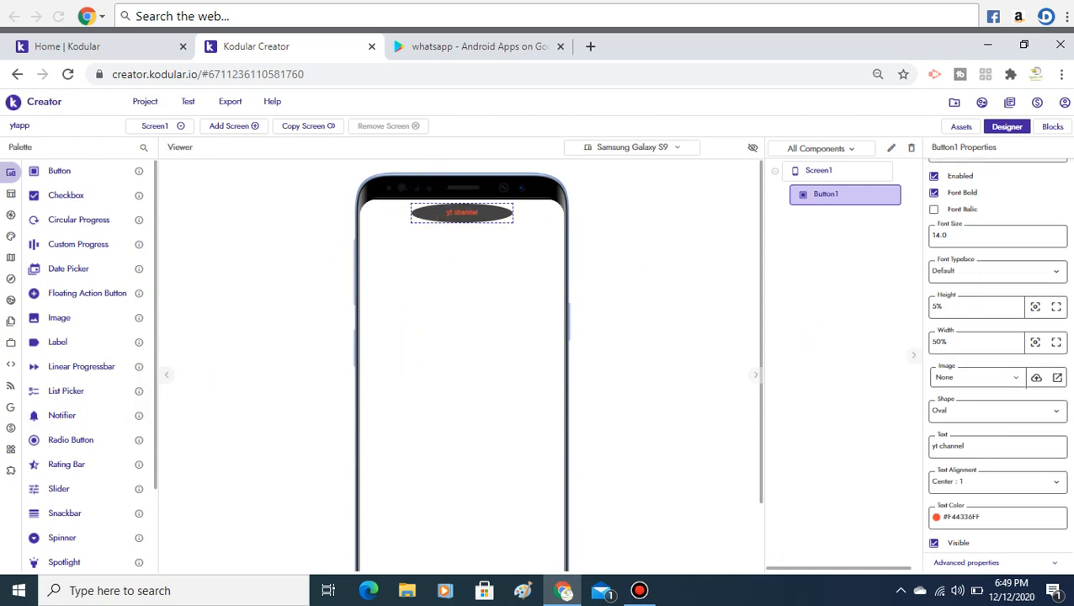
left_click(975, 199)
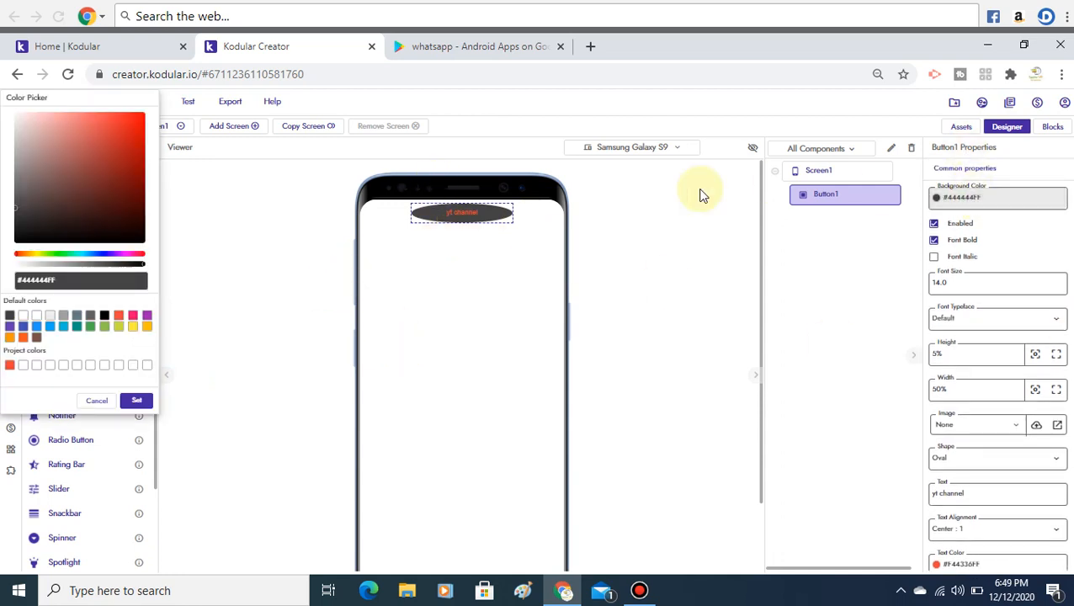
left_click(132, 327)
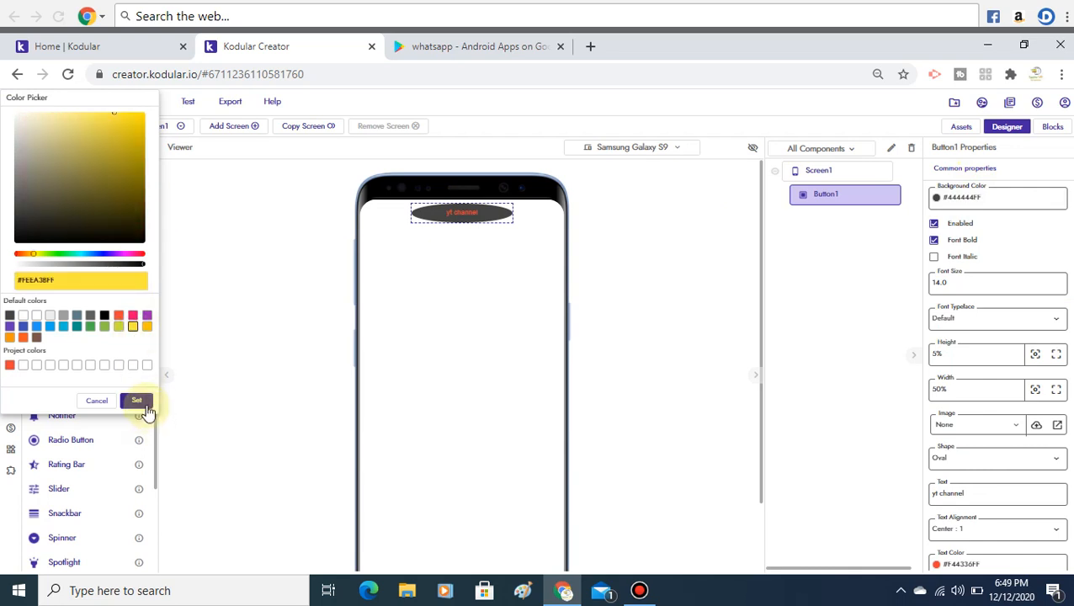
left_click(145, 406)
left_click(399, 358)
left_click(470, 178)
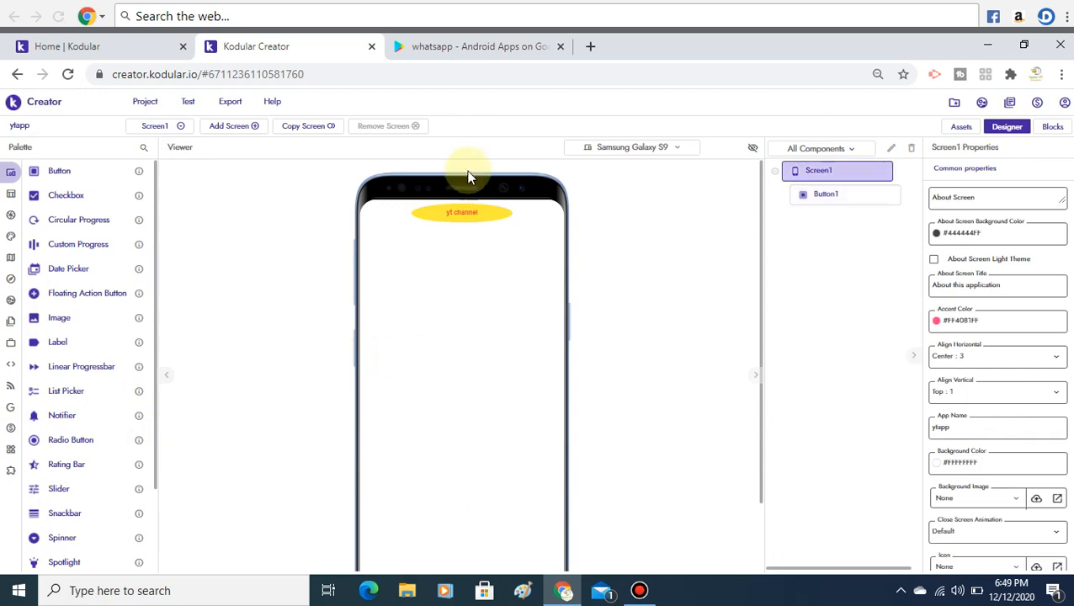
left_click(465, 211)
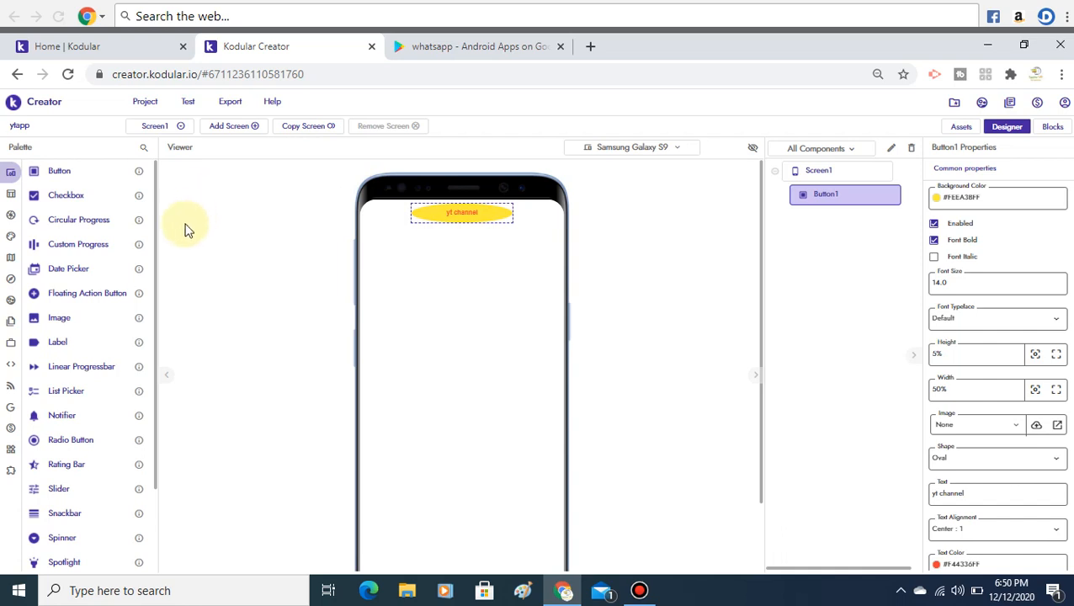
Step: Add two more Button components below the yt channel button on Screen1
mouse_move(155, 223)
left_mouse_down()
mouse_move(165, 315)
mouse_move(161, 207)
left_mouse_up()
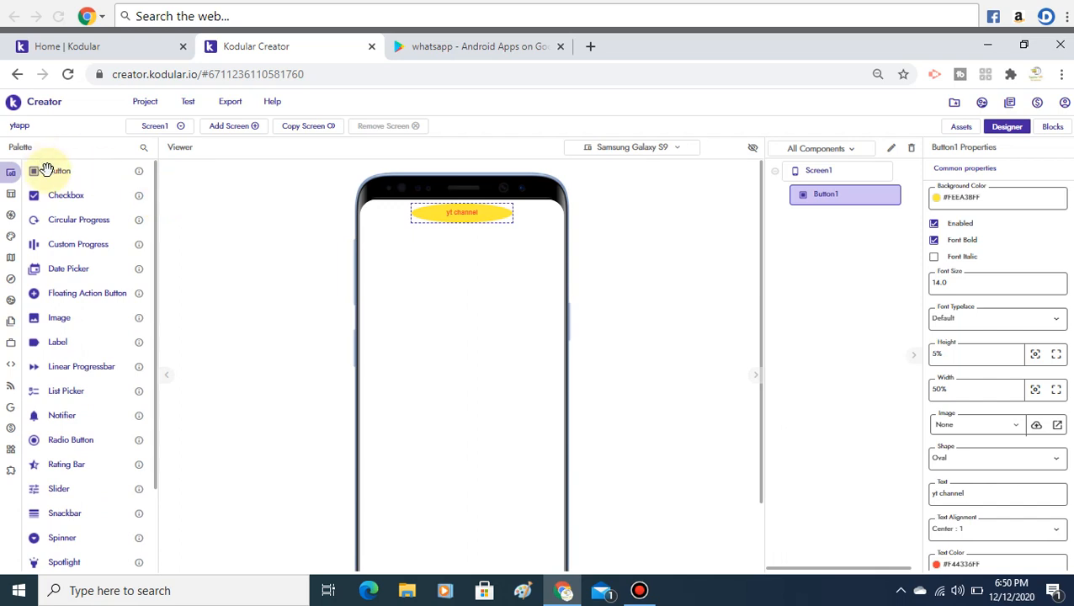
left_click_drag(57, 168, 475, 307)
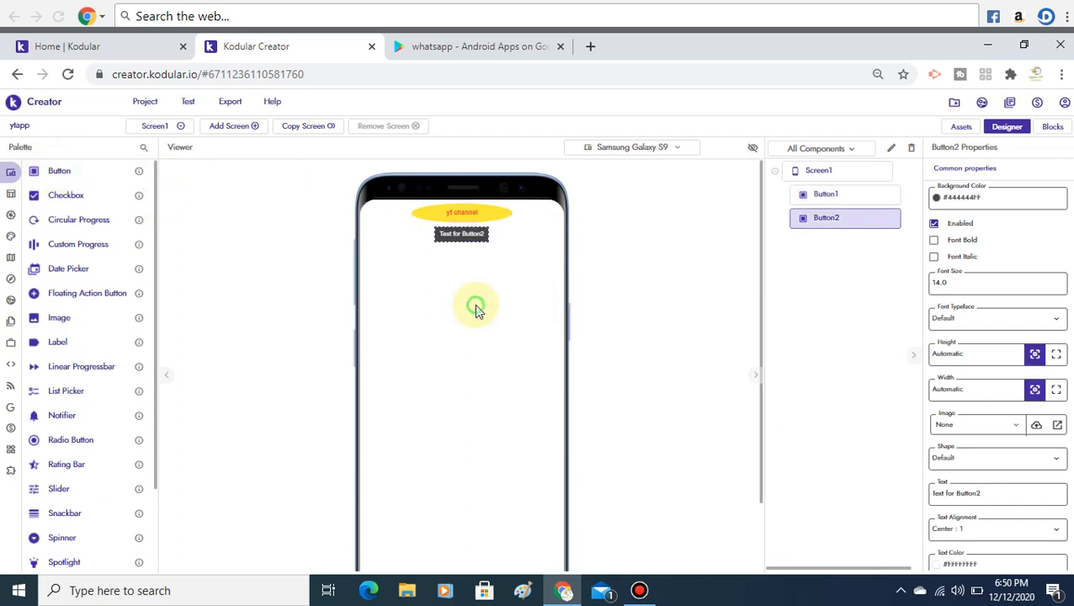
left_click_drag(74, 172, 464, 329)
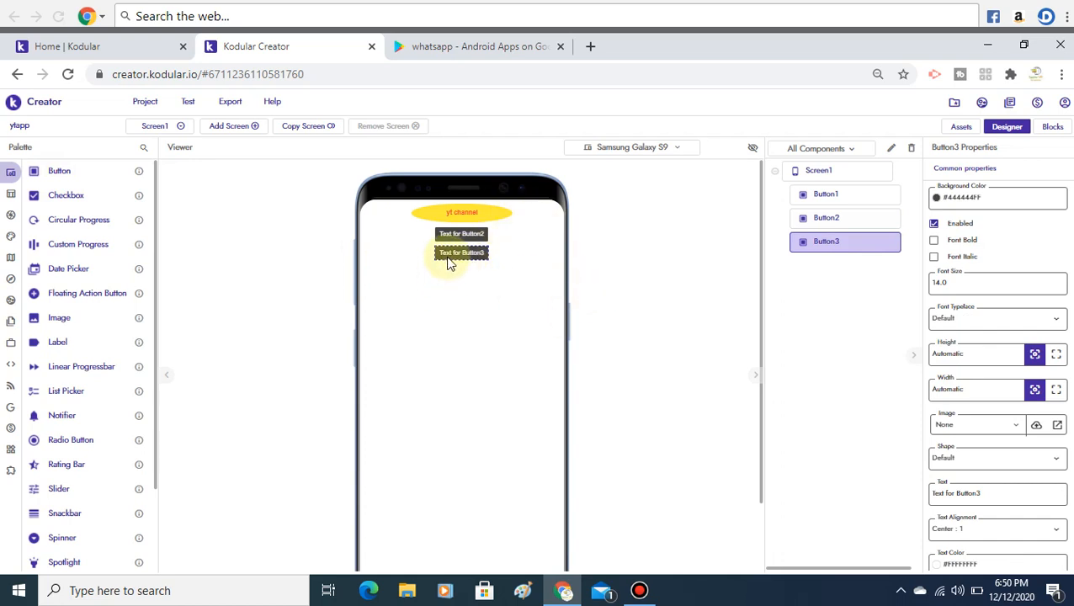
Step: Delete the two extra buttons, Button3 and Button2, from Screen1
key("Delete")
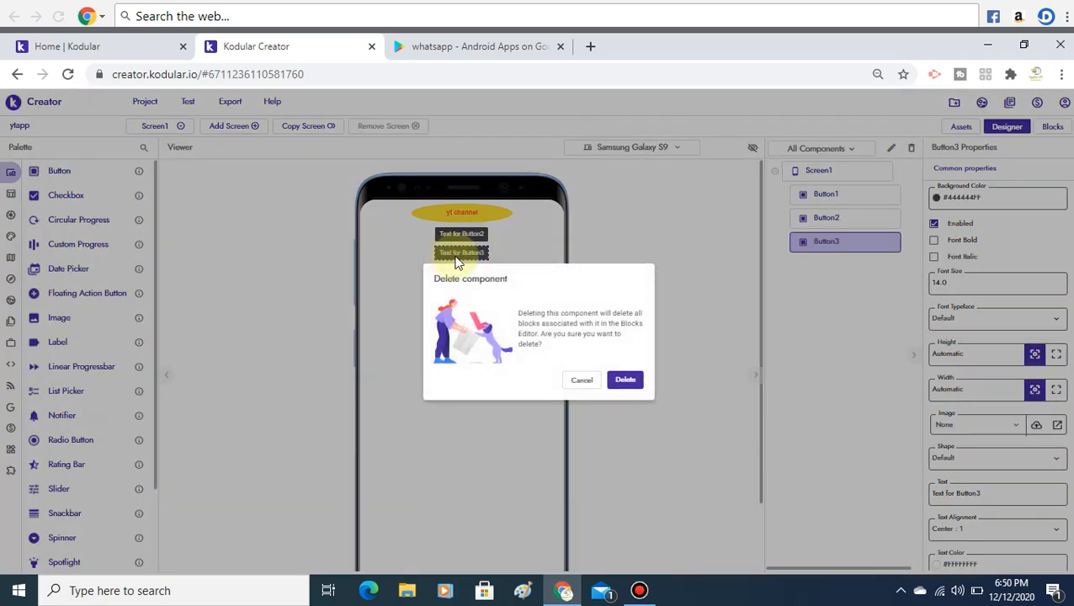
left_click(628, 383)
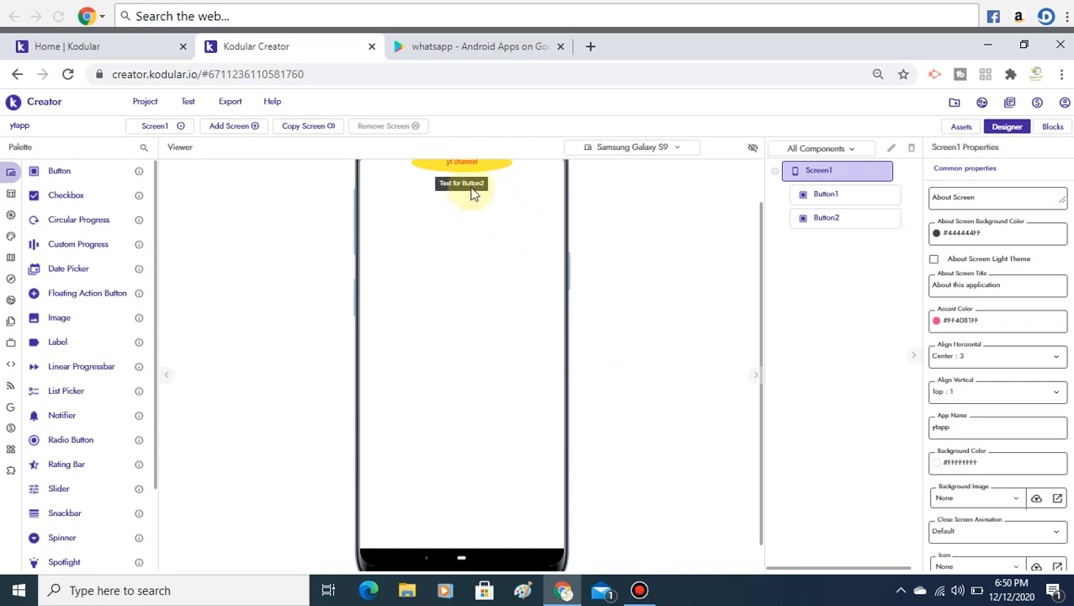
left_click(472, 190)
key("Delete")
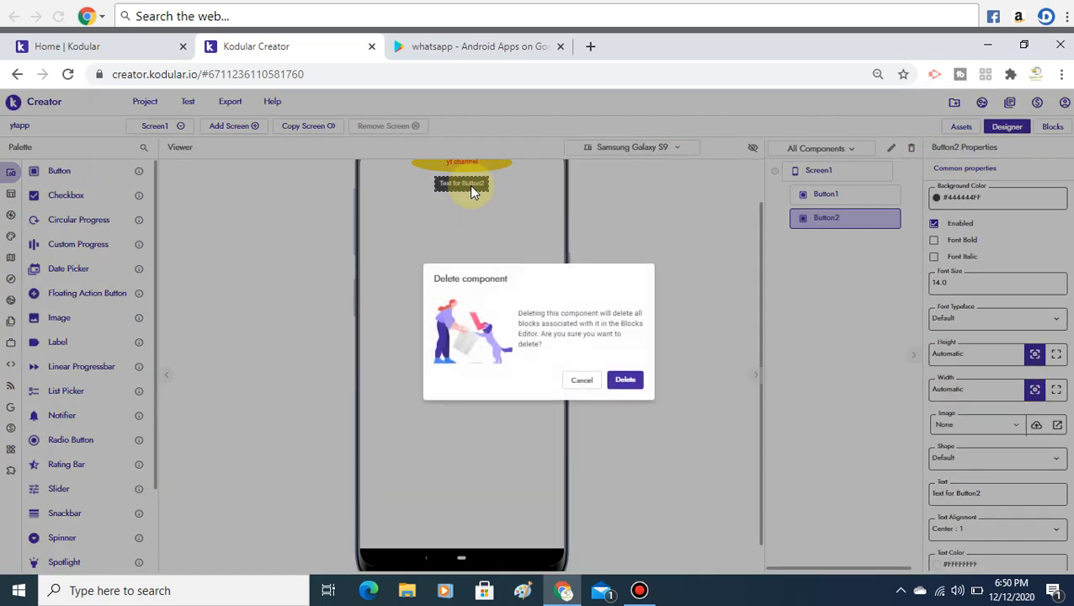
left_click(624, 381)
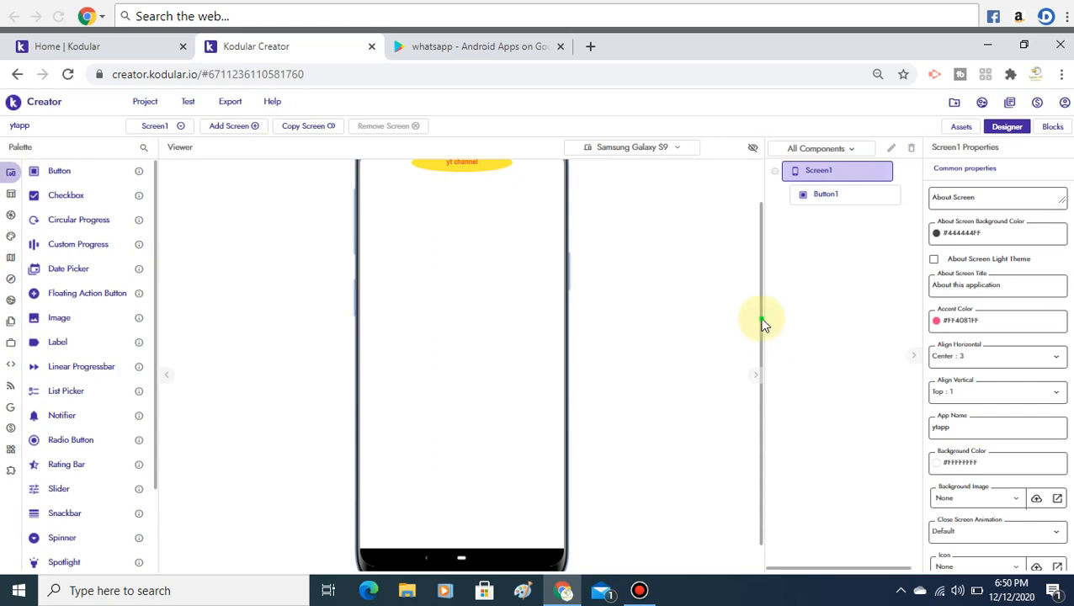
Step: Set the yt channel button's width to 80%
left_click_drag(758, 320, 755, 258)
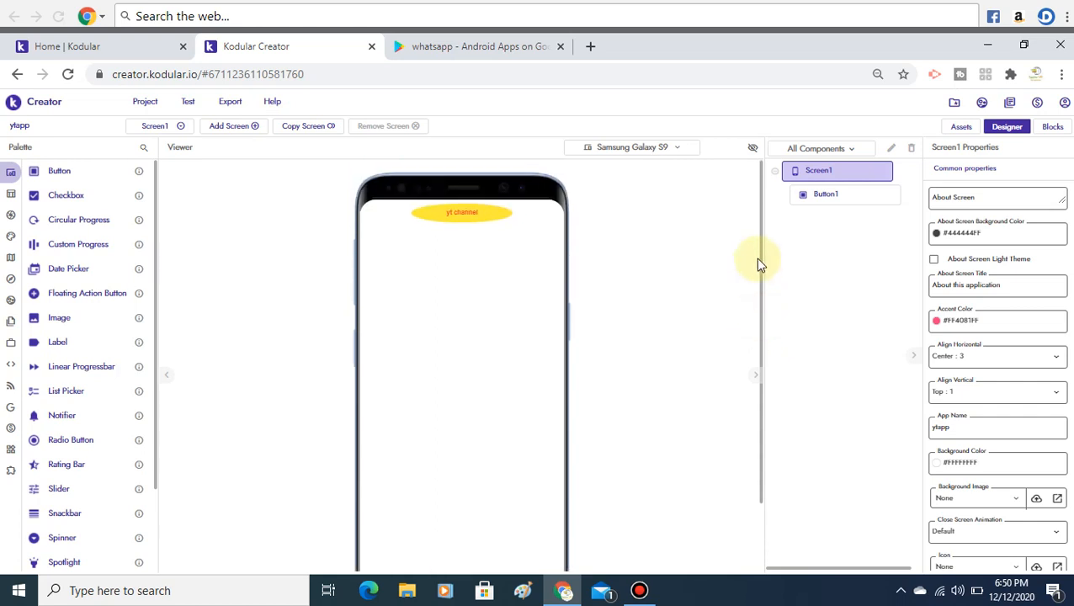
left_click(463, 215)
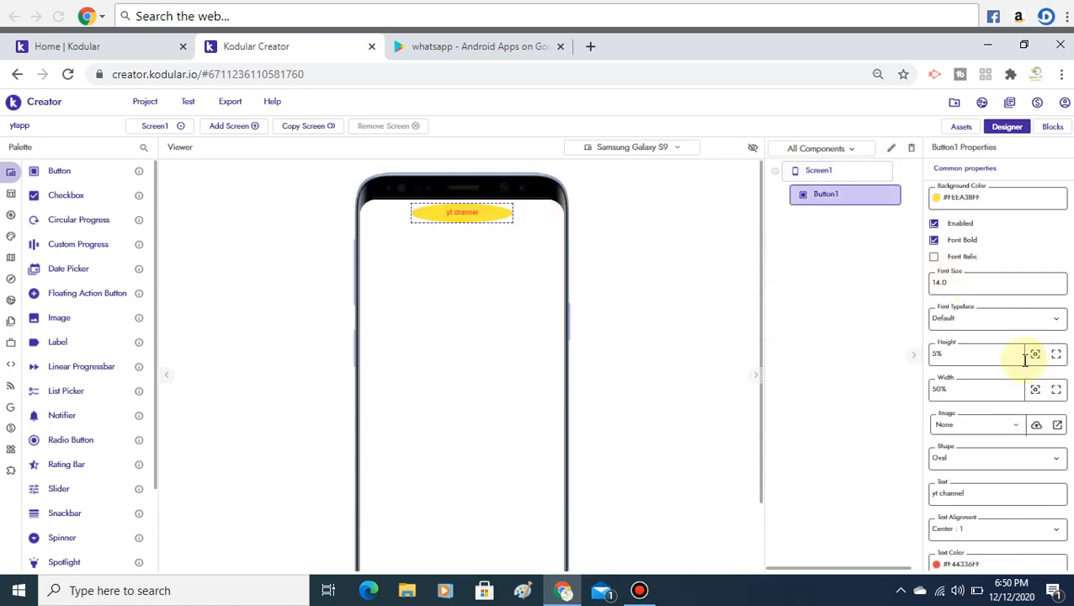
left_click(975, 387)
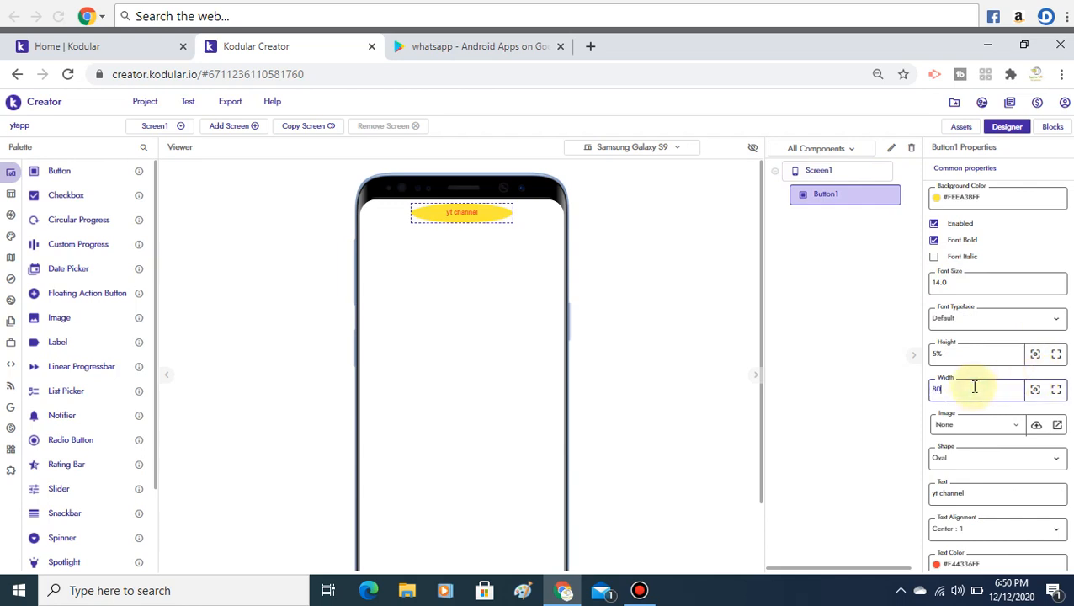
type("80%")
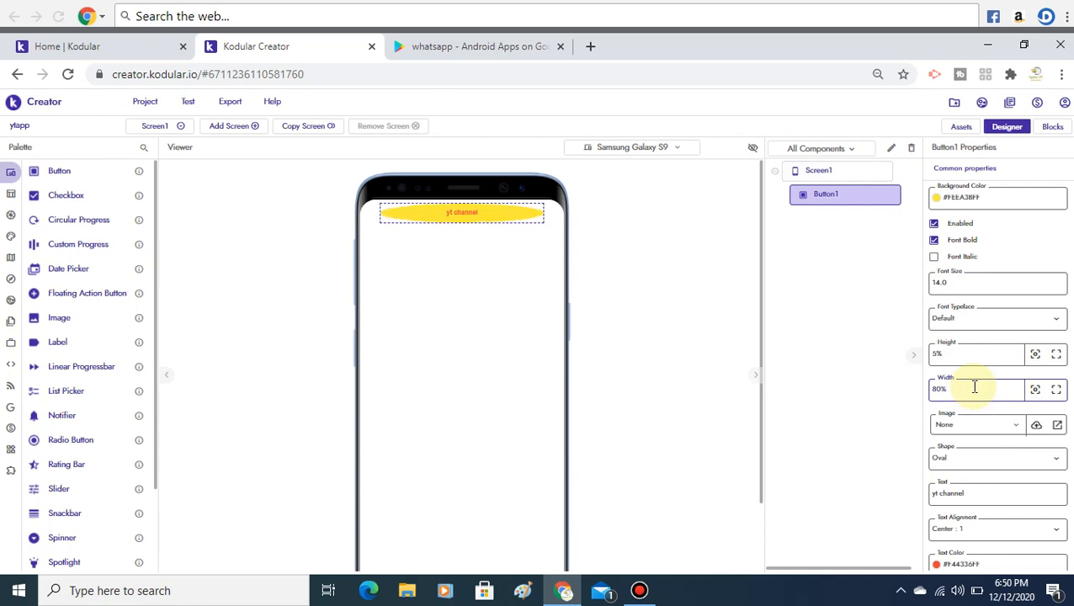
Step: Set the yt channel button's font size to 25
left_click(470, 217)
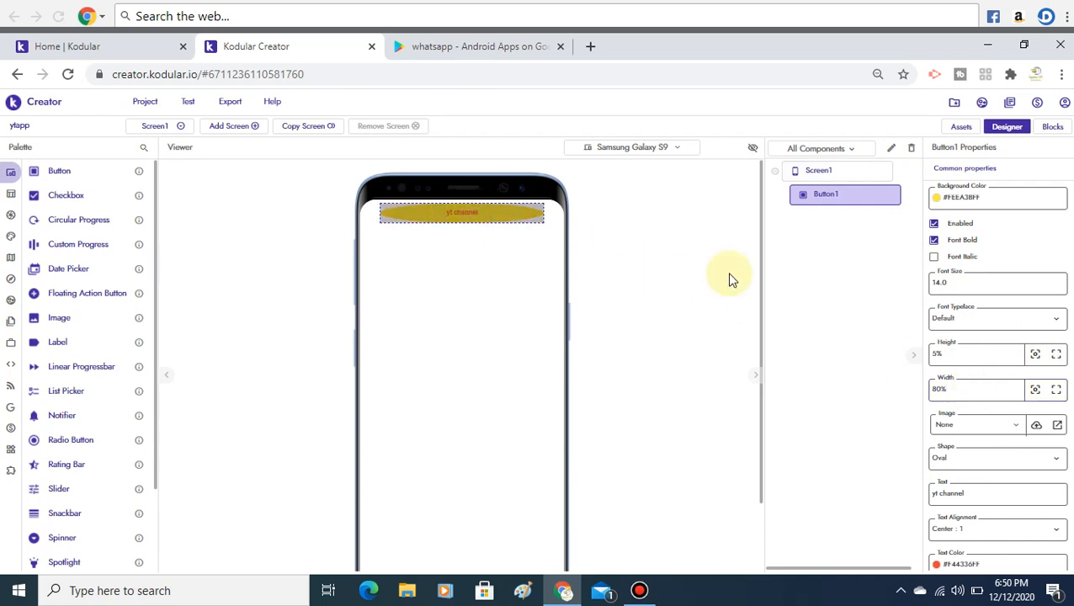
left_click(943, 286)
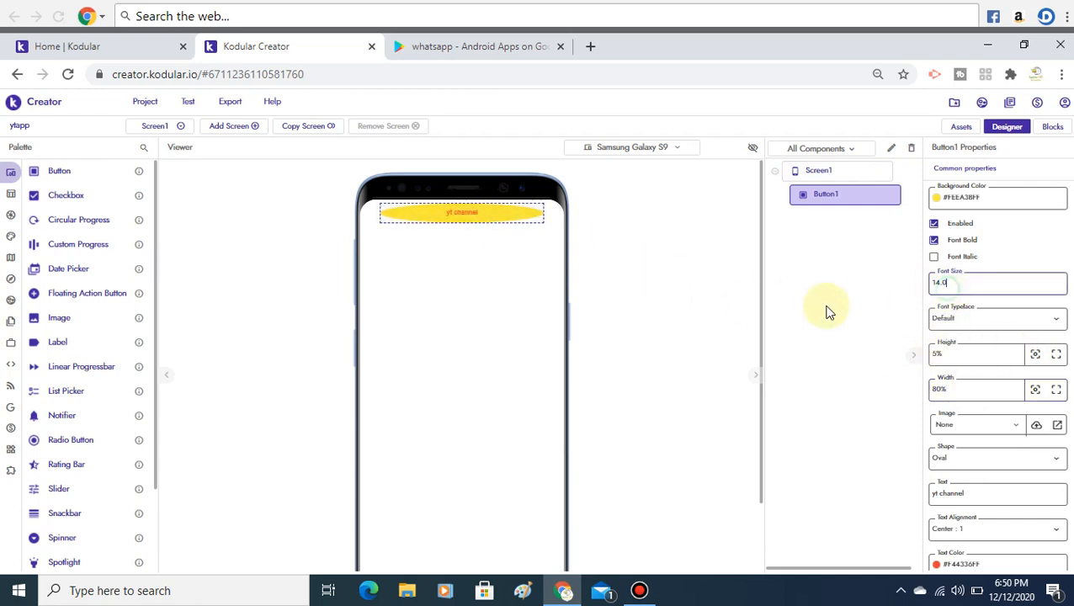
key("BackSpace")
type("25")
key("Return")
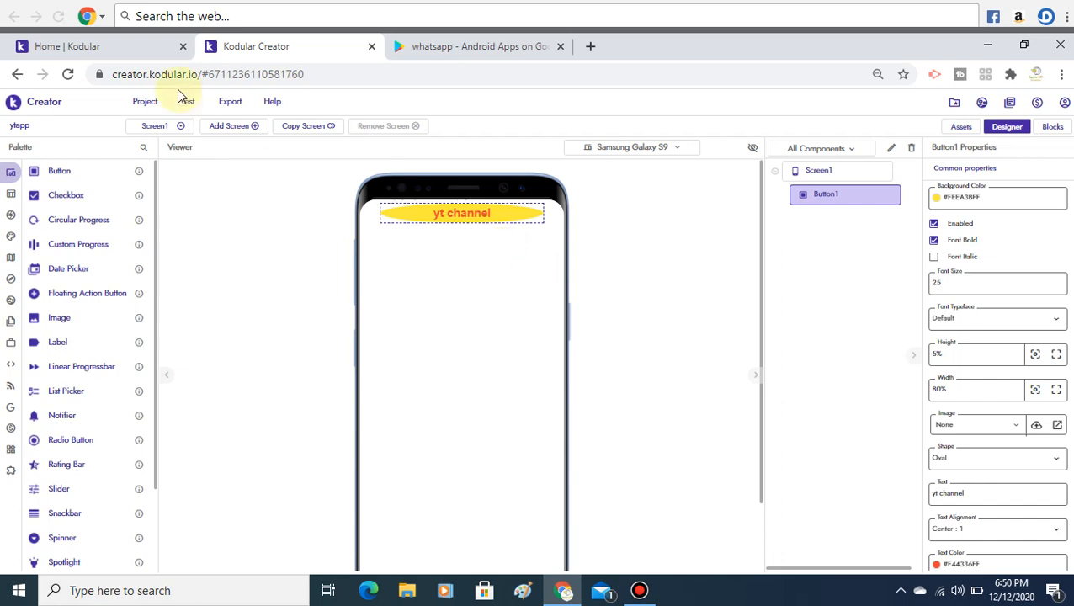
Step: Add a new screen named yt to the project and switch the designer to it
left_click(233, 131)
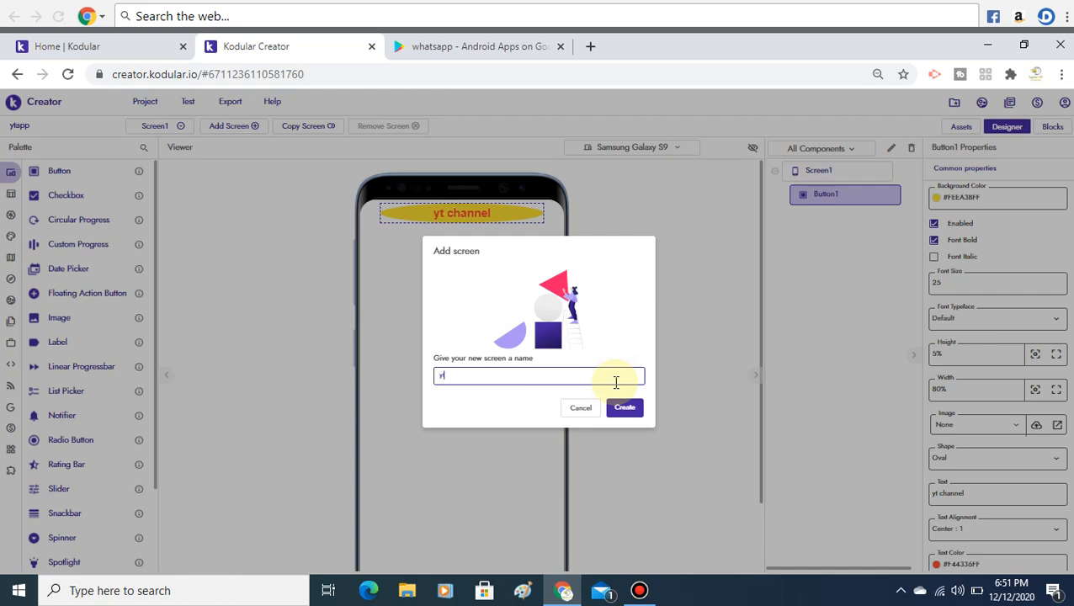
left_click(621, 413)
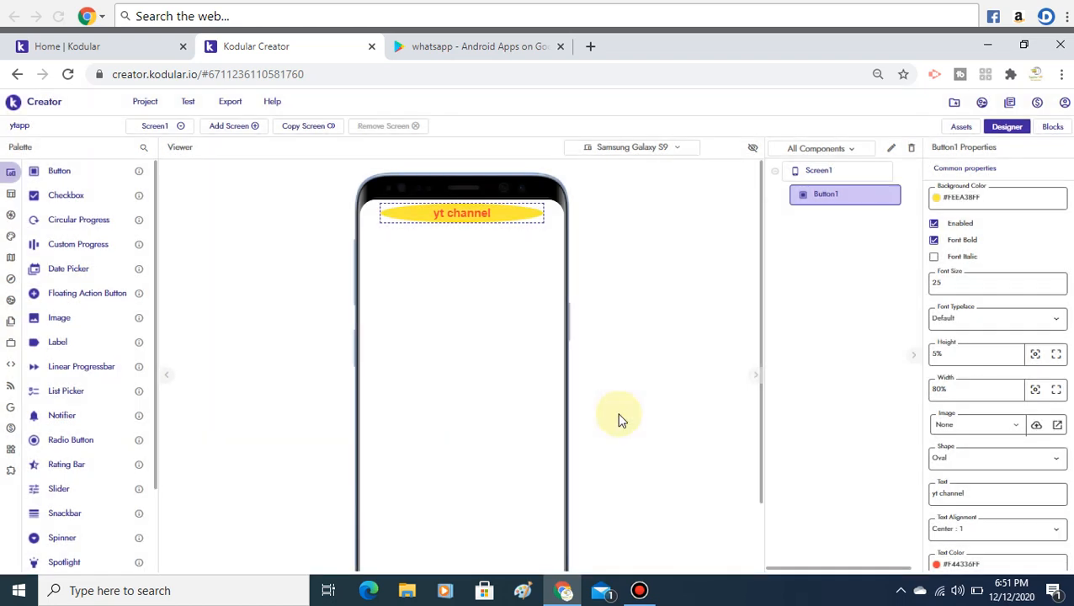
left_click(166, 127)
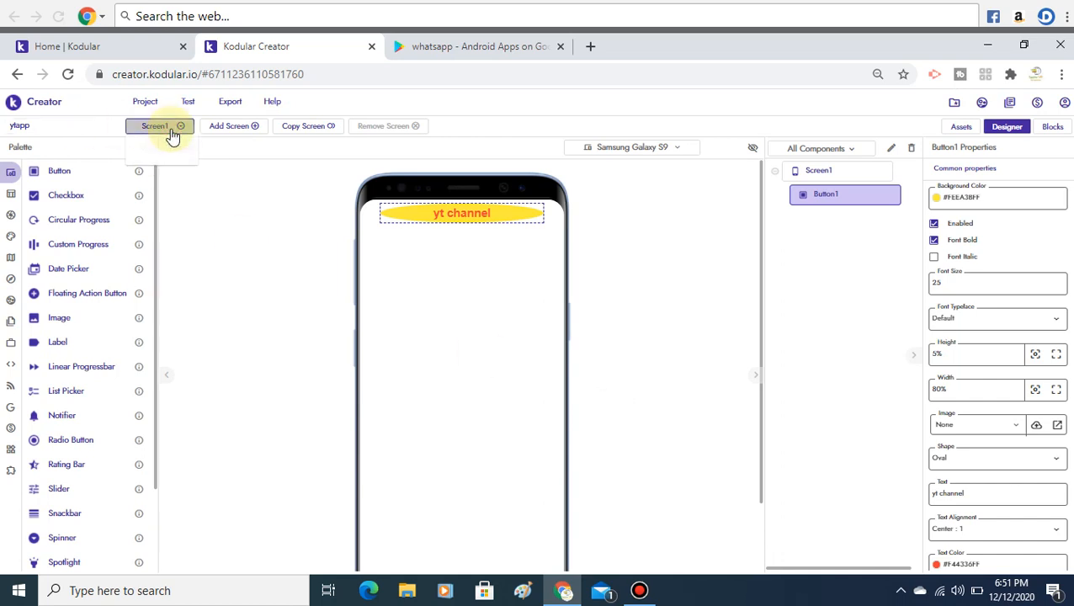
left_click(168, 169)
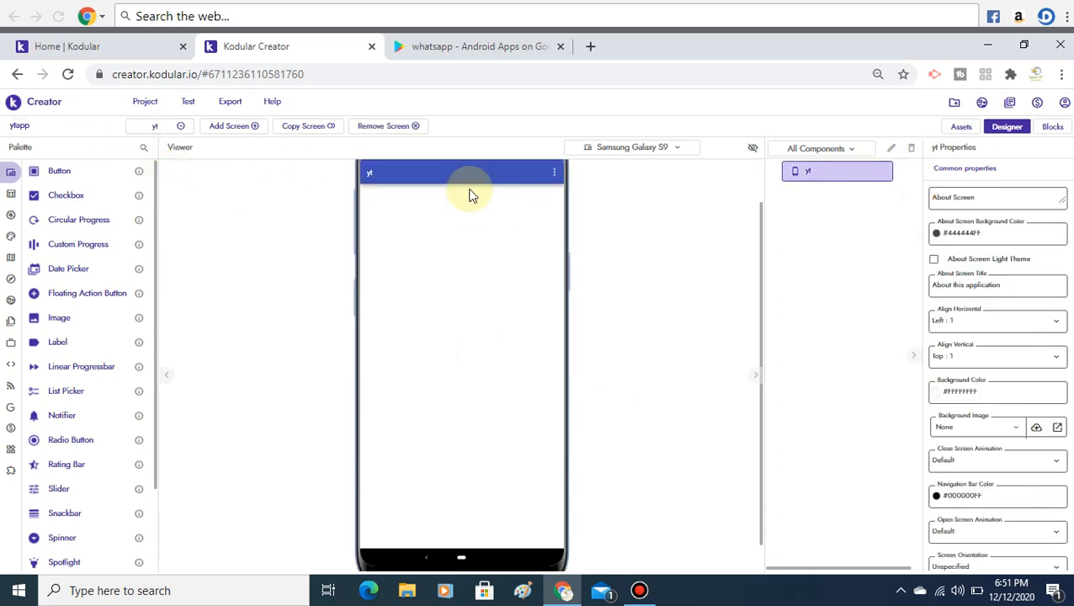
Step: Turn off Title Visible, Show Status Bar and Show Options Menu for the yt screen, and make it scrollable
scroll(922, 405, "down", 4)
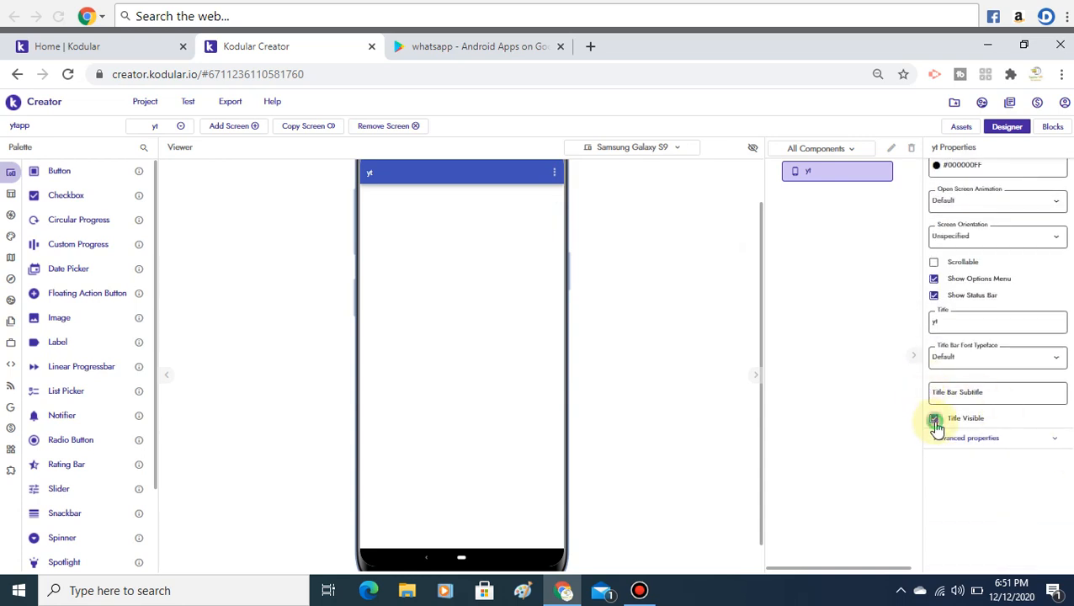
left_click(934, 418)
left_click(935, 294)
left_click(935, 278)
left_click(935, 262)
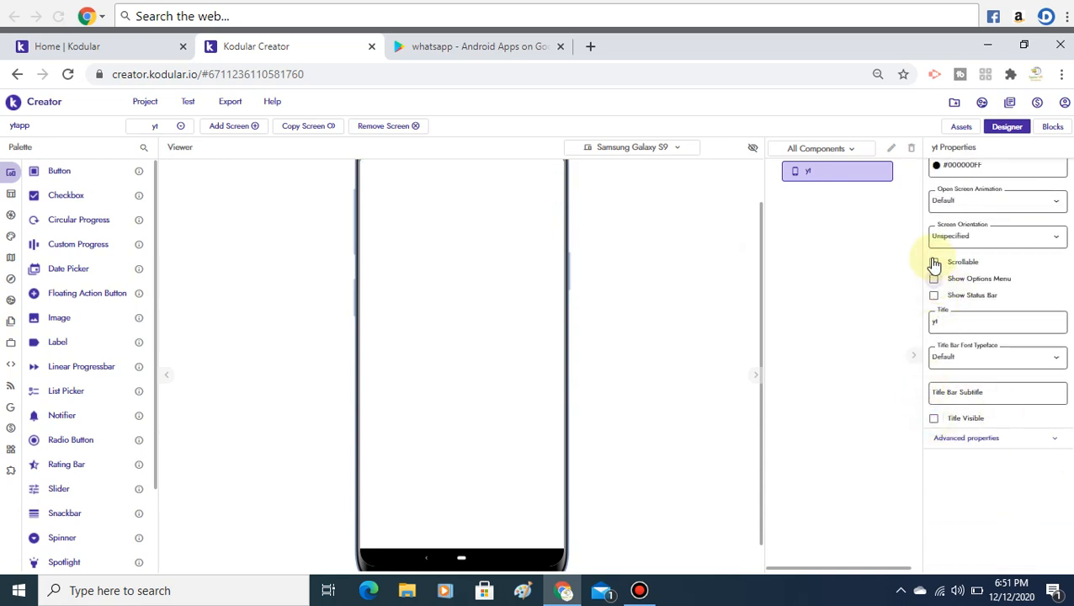
Step: Switch the designer to Screen1 and add an Image component below the yt channel button
scroll(1045, 269, "up", 5)
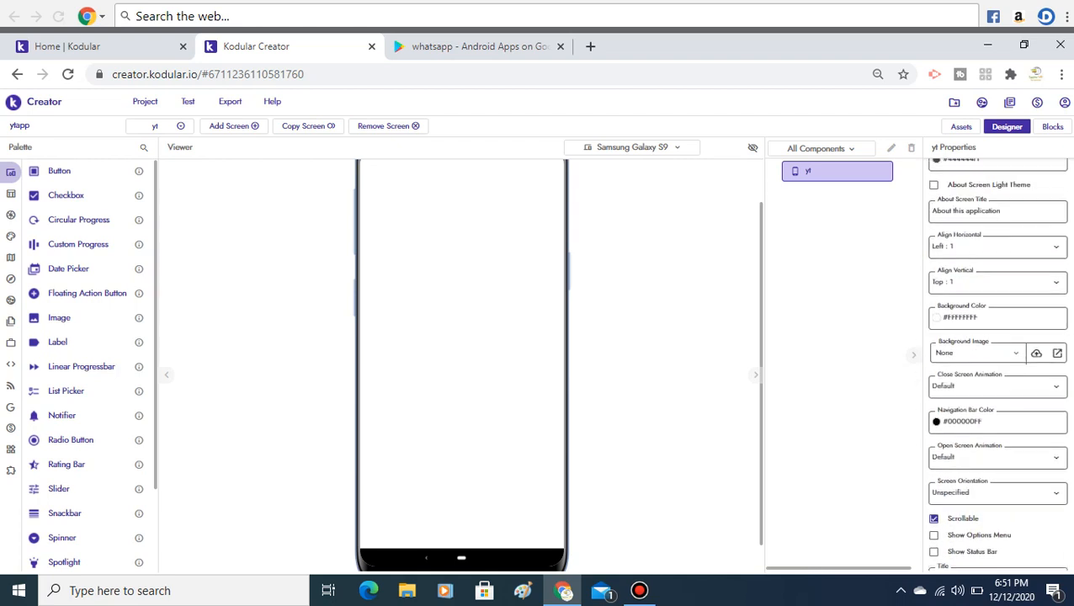
left_click(182, 128)
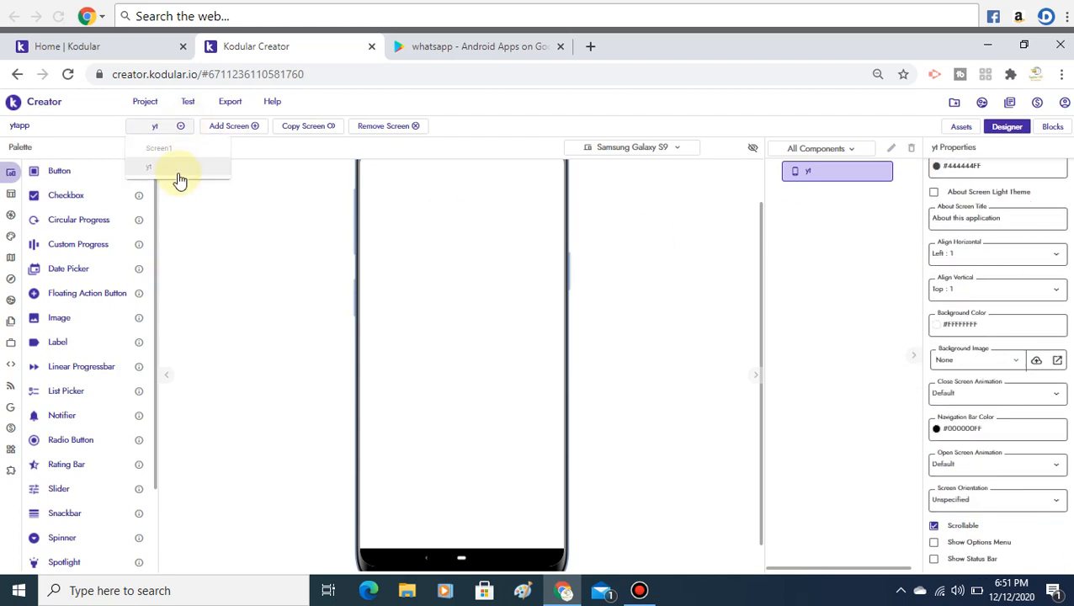
left_click(175, 152)
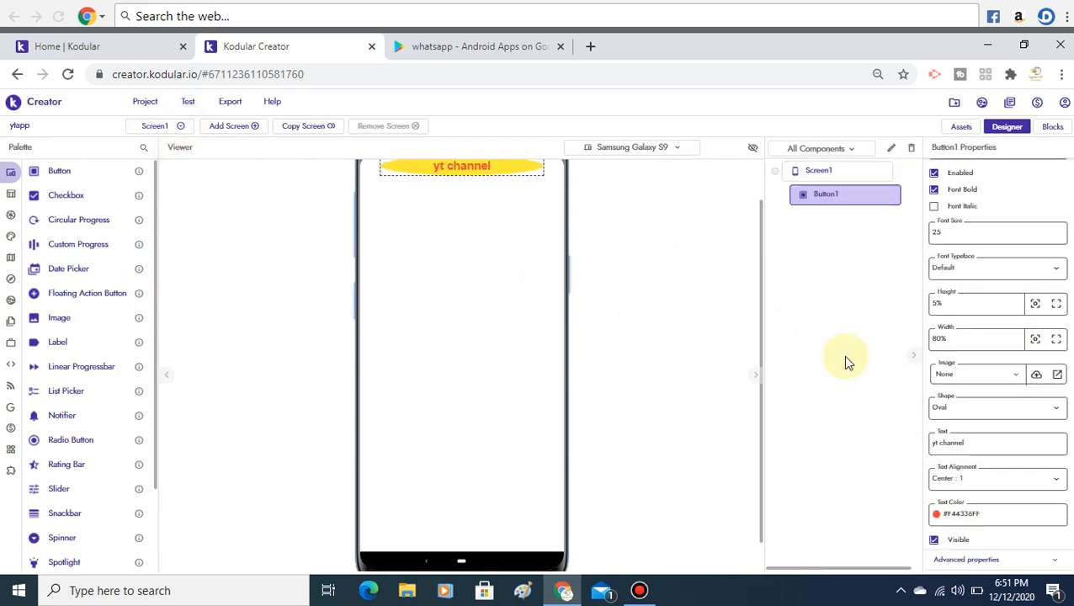
left_click_drag(756, 320, 757, 283)
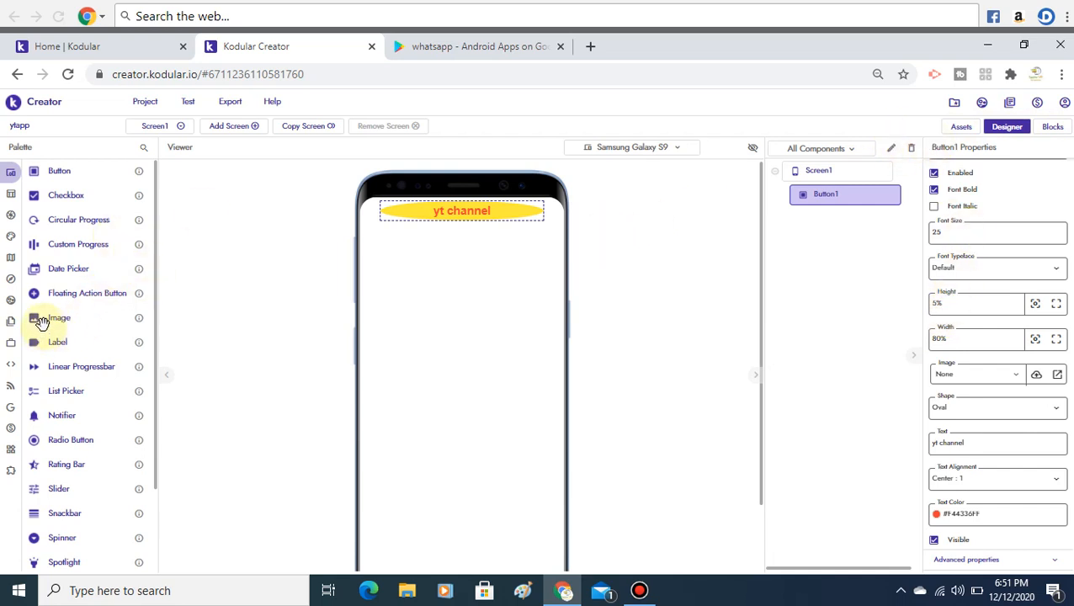
left_click_drag(37, 321, 442, 281)
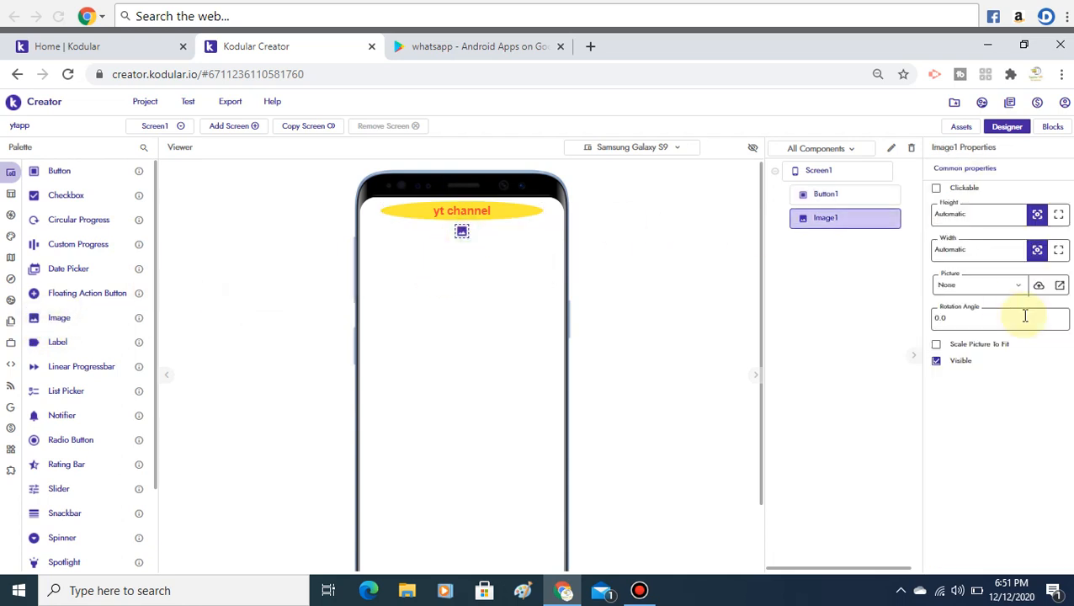
left_click(1035, 287)
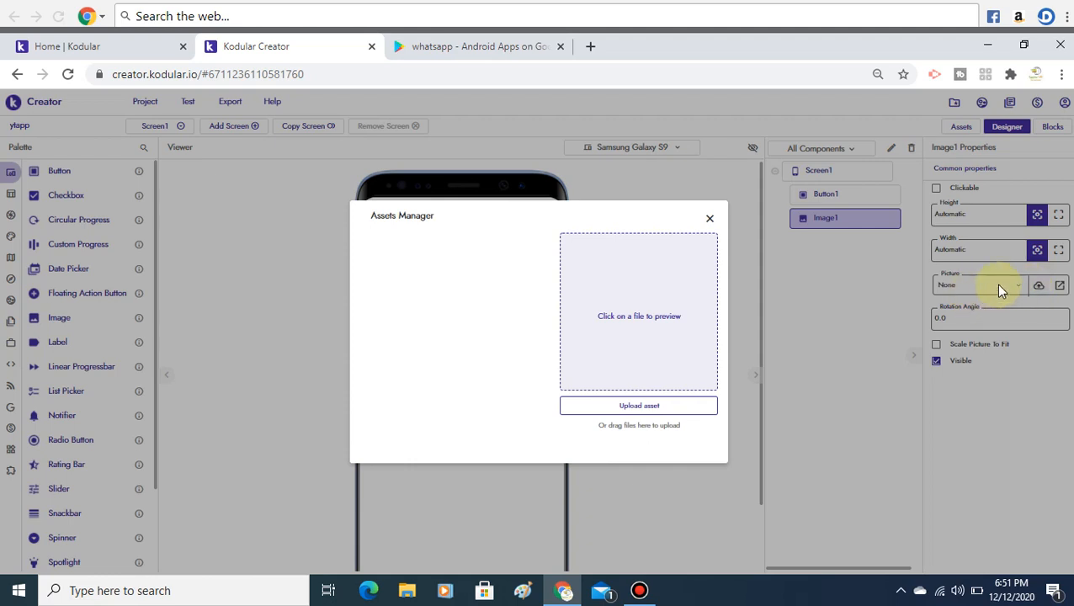
left_click(709, 219)
left_click(958, 214)
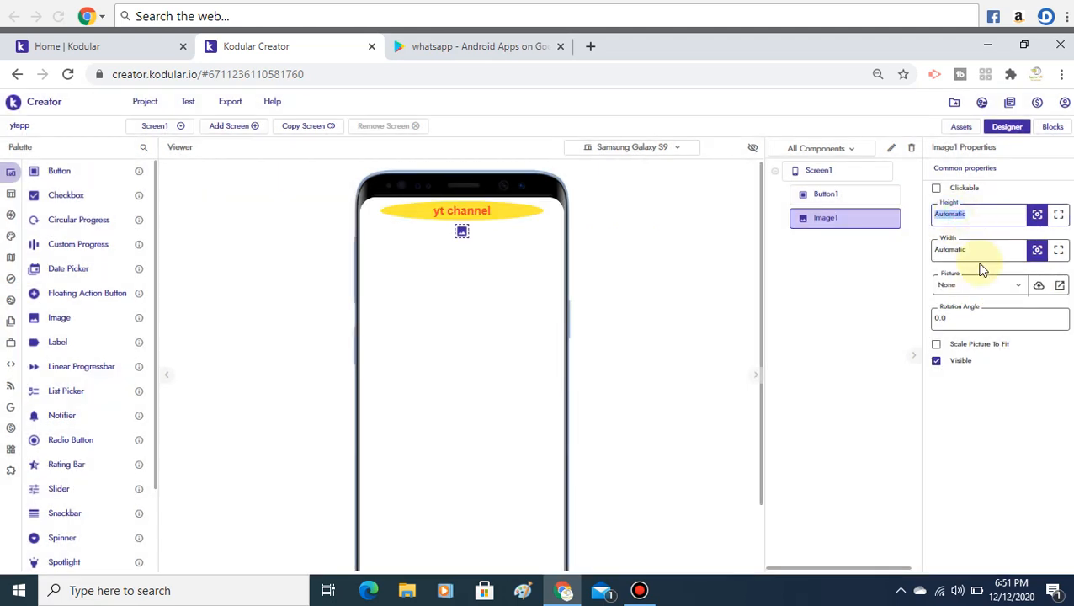
left_click(981, 258)
left_click_drag(977, 236, 977, 225)
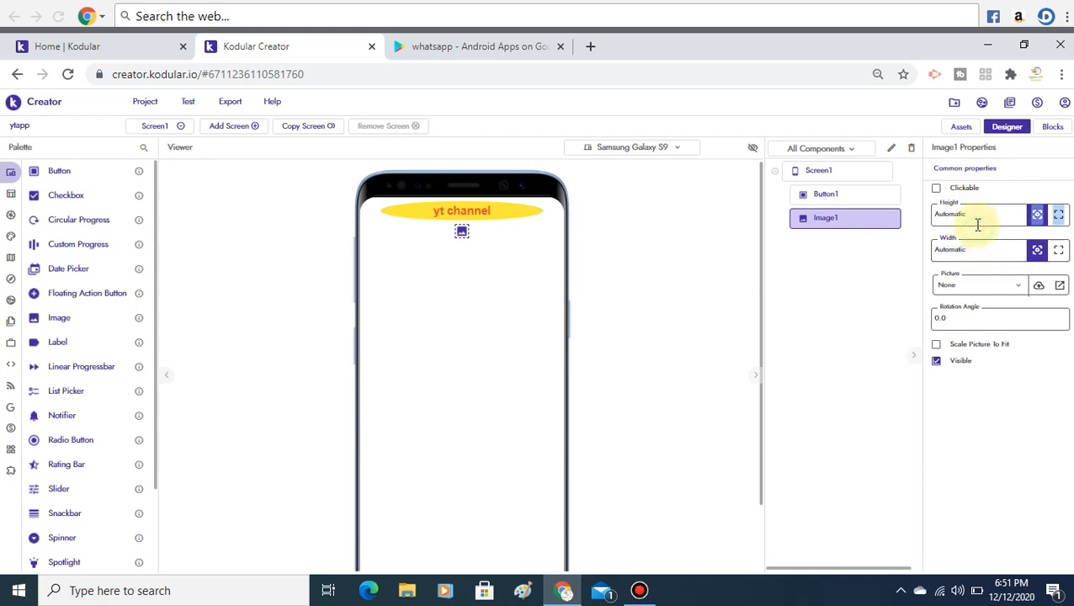
left_click(995, 447)
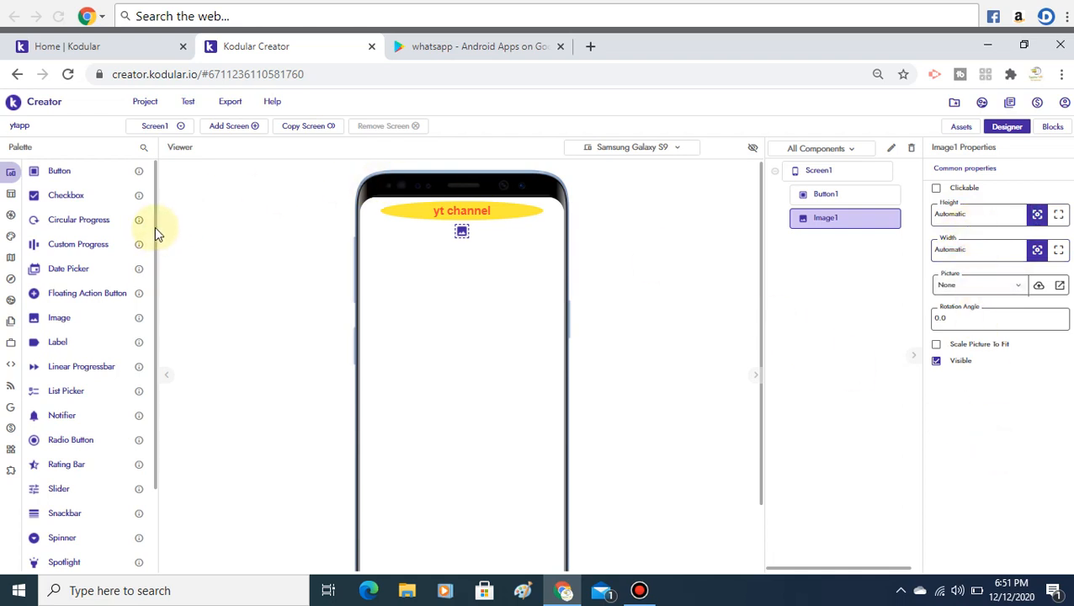
Step: Search the component palette for a label and add a Label component below the image on Screen1
scroll(155, 248, "down", 1)
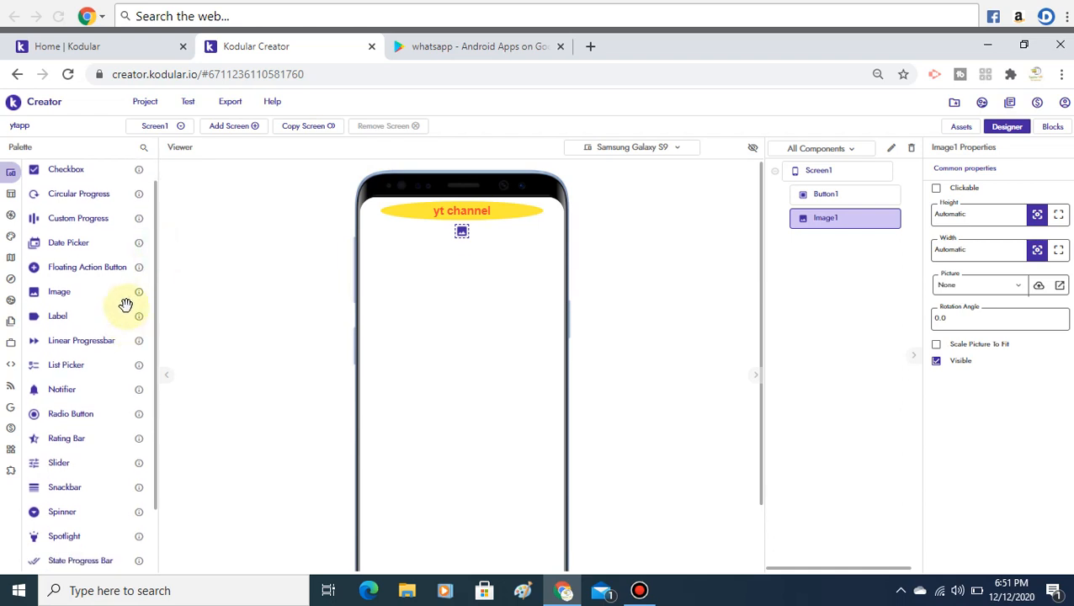
left_click(143, 148)
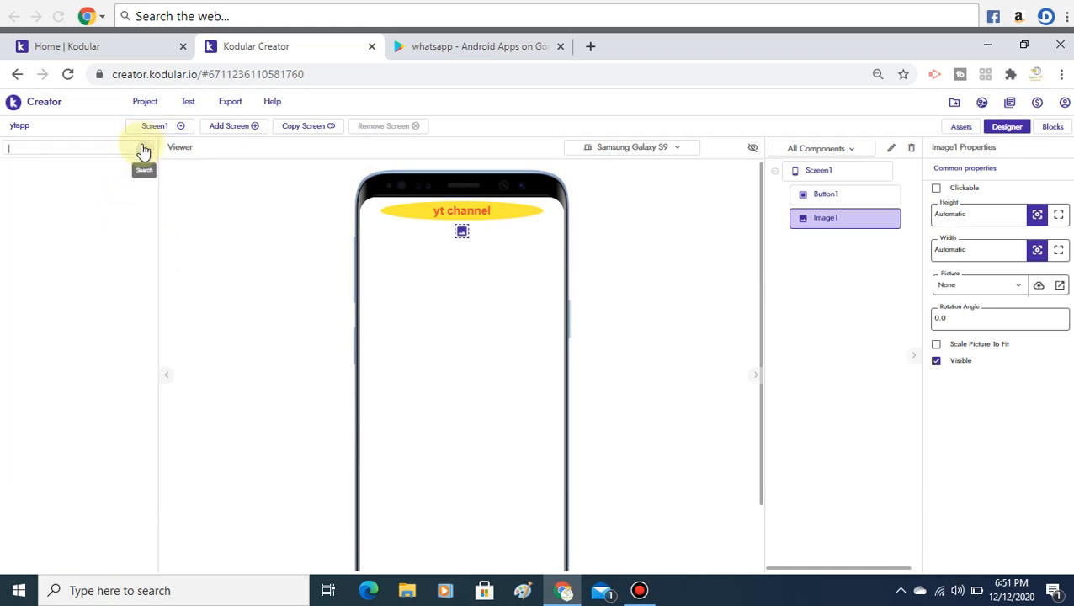
type("labe")
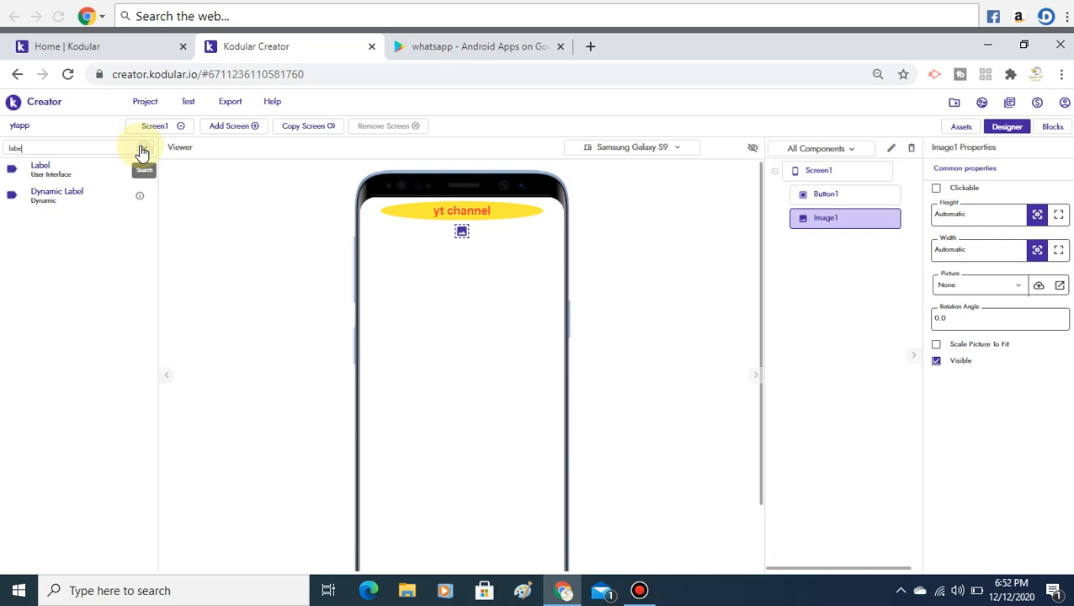
left_click_drag(53, 167, 450, 278)
left_click(460, 271)
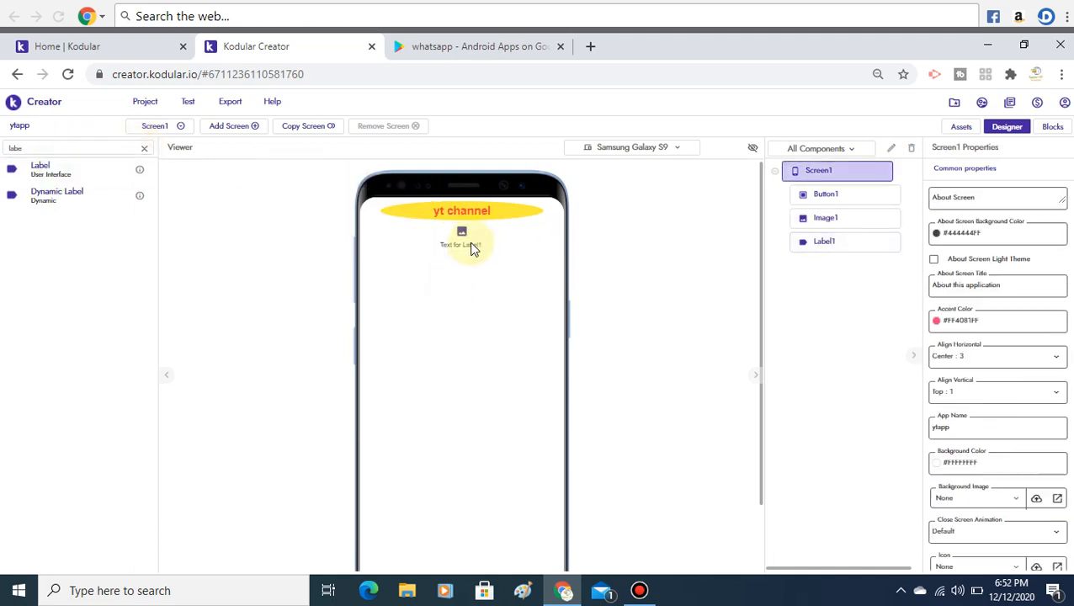
Step: Set the new label's text to "this is my youtube channel" and turn on Font Bold
left_click(472, 245)
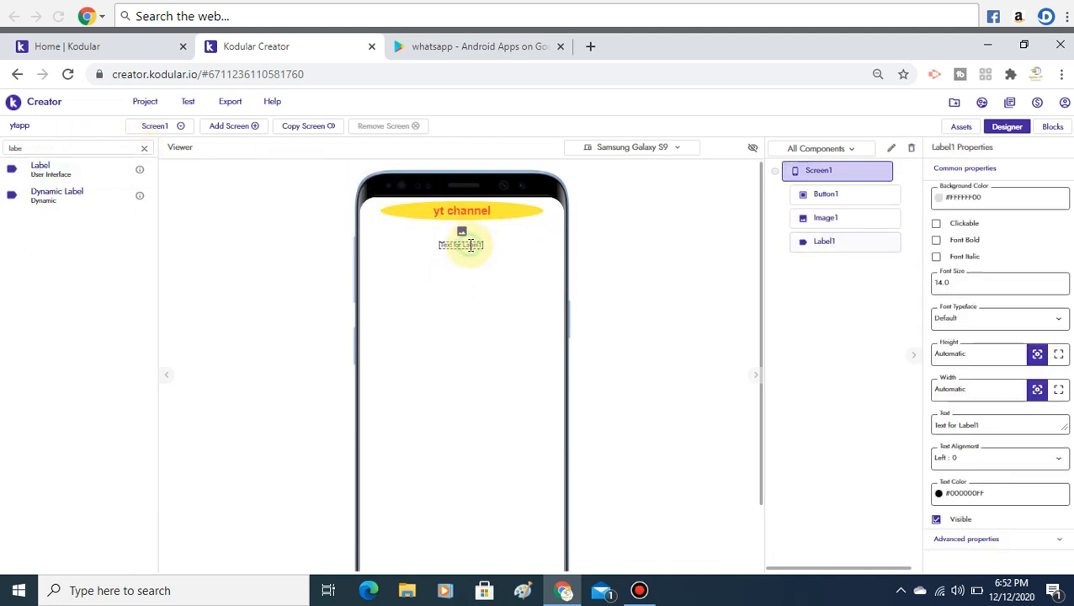
left_click(1020, 430)
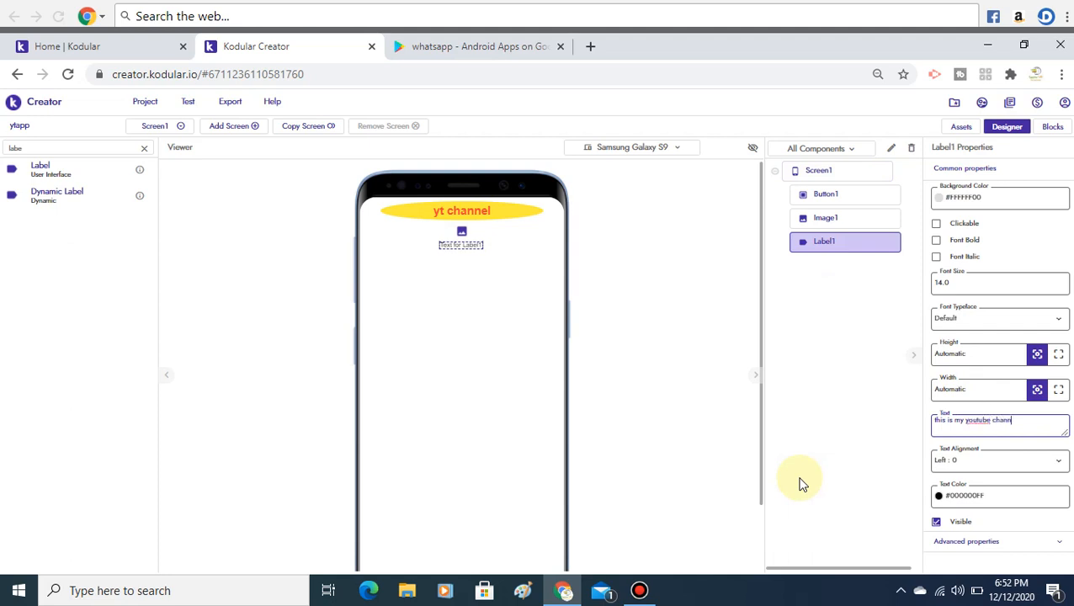
left_click(801, 484)
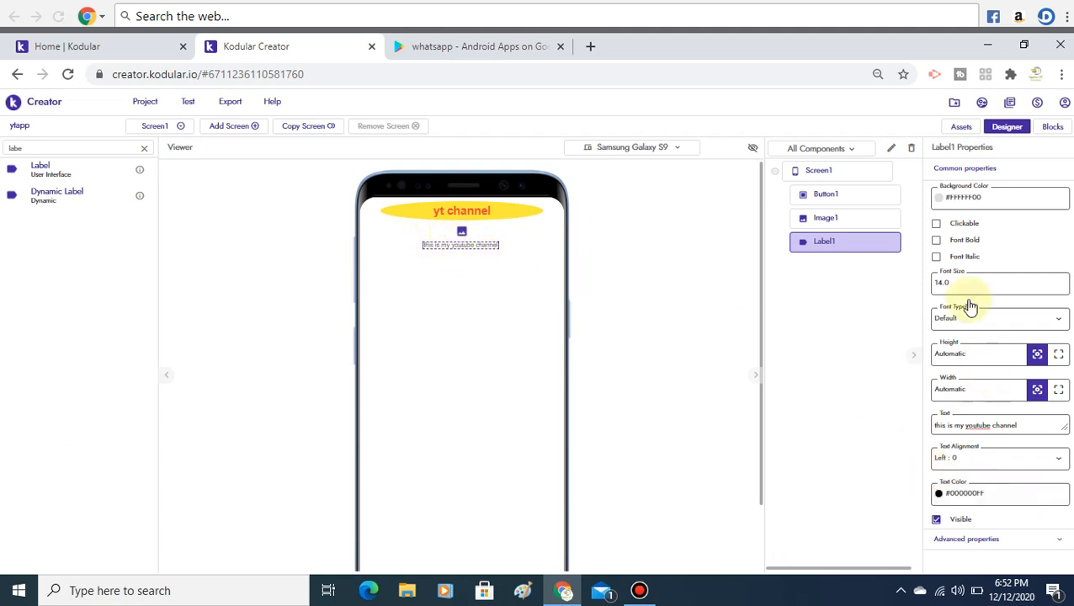
left_click(936, 242)
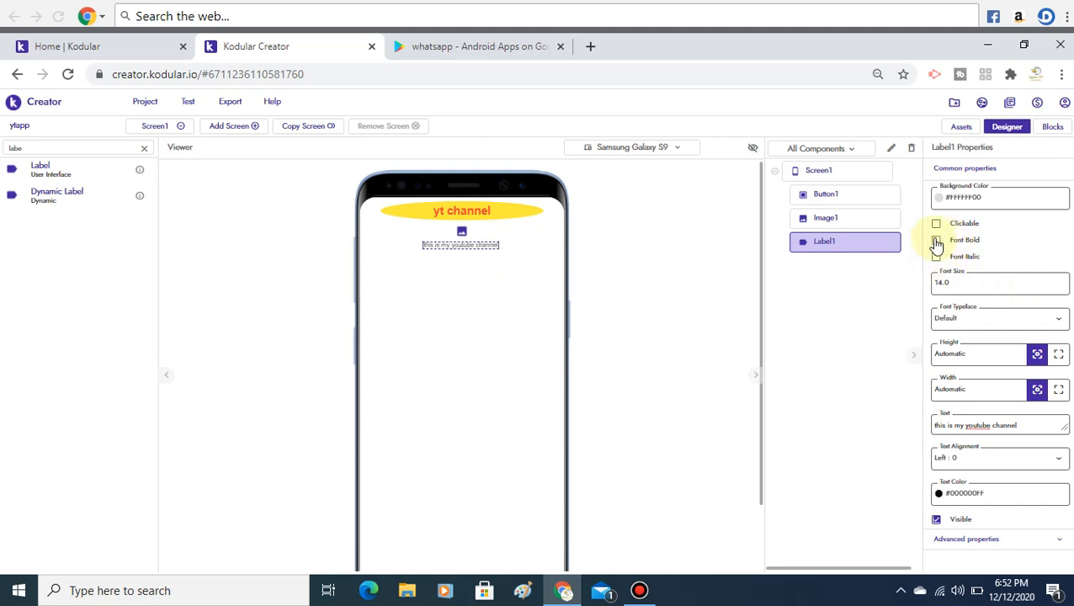
left_click(936, 241)
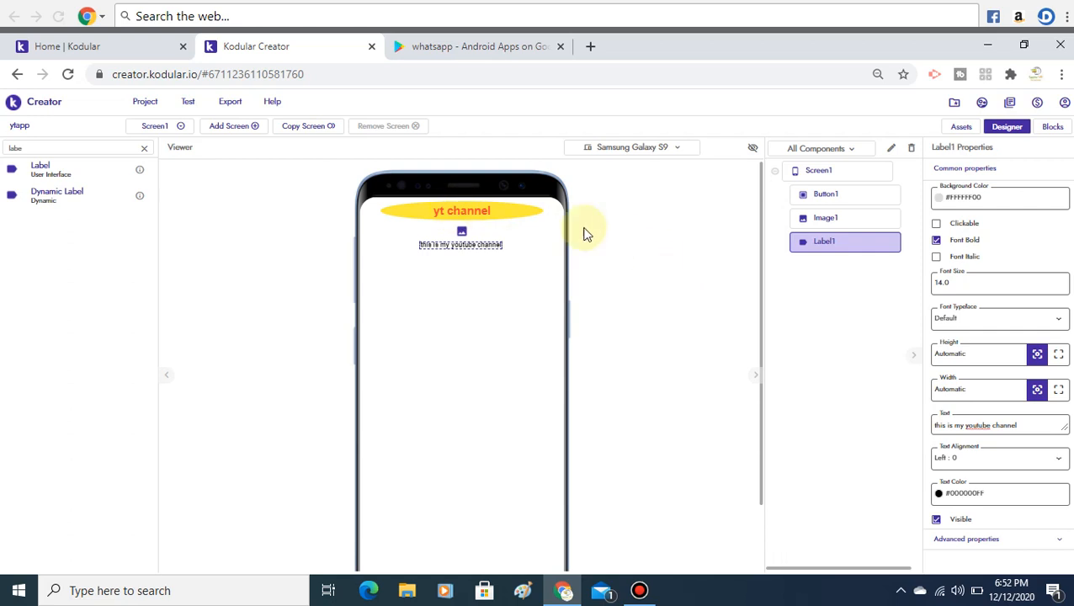
Step: Open the block editor for Screen1
left_click(163, 133)
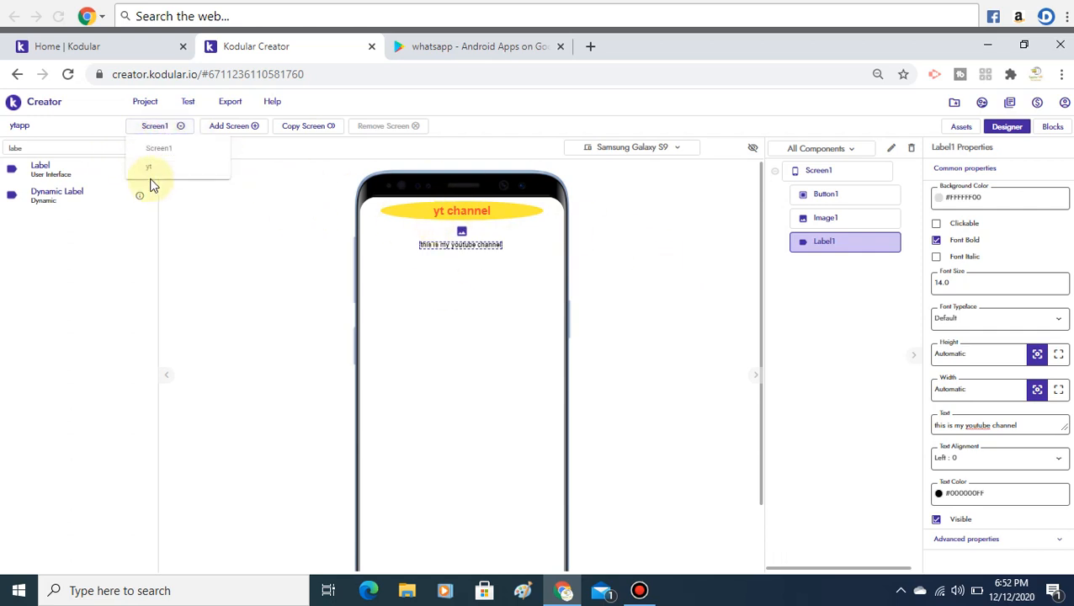
left_click(301, 249)
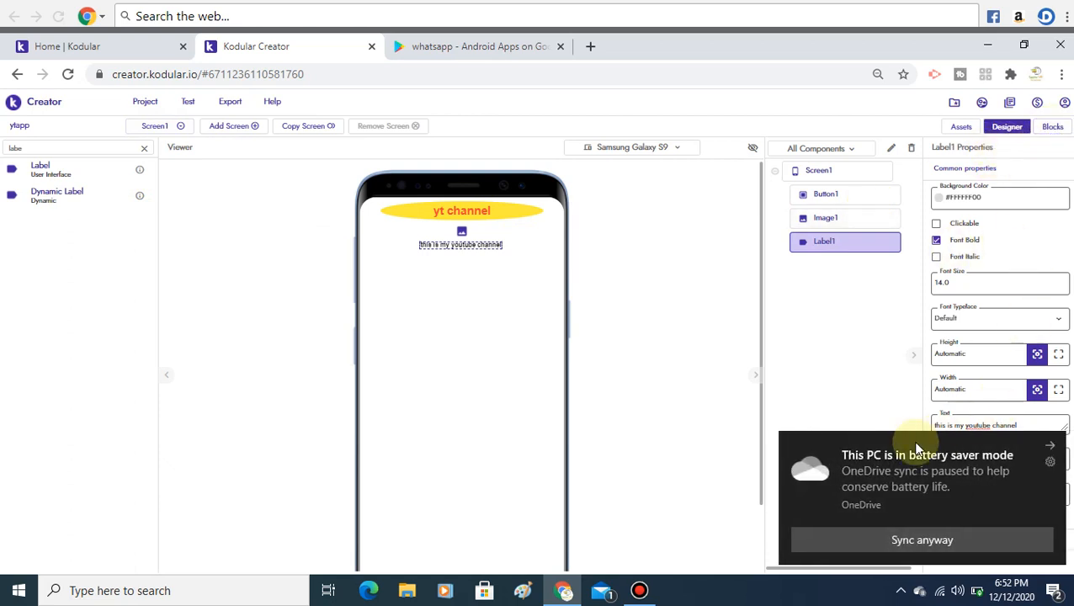
left_click(1044, 129)
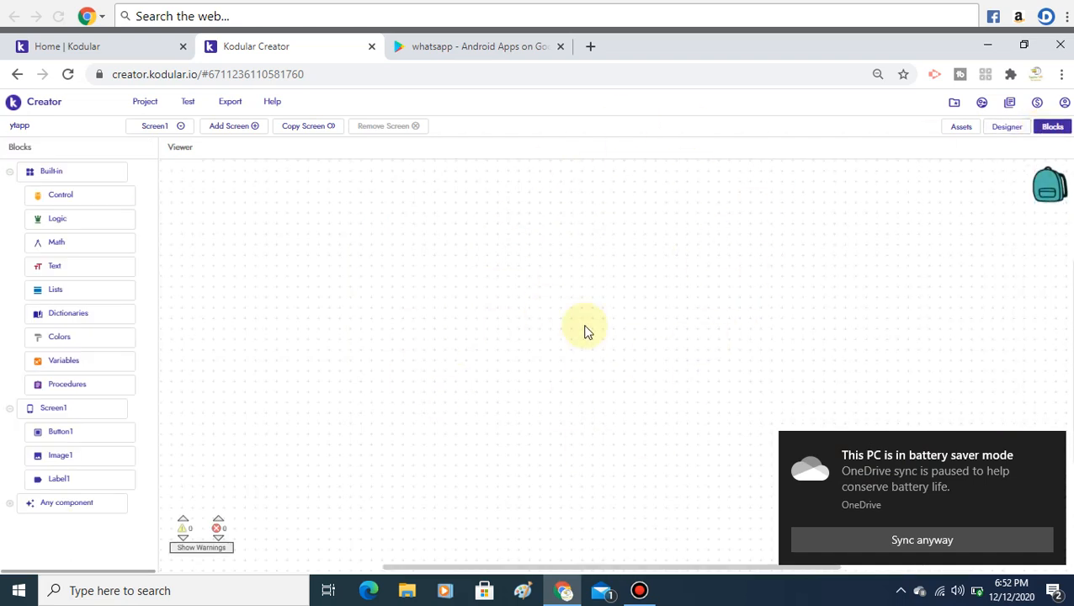
left_click(639, 592)
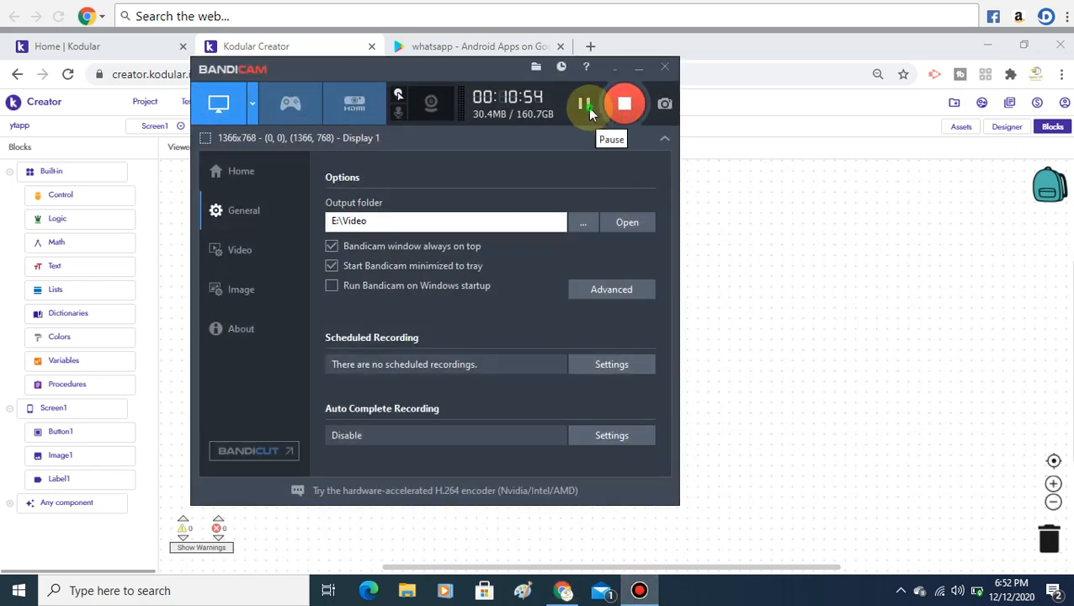
left_click(588, 108)
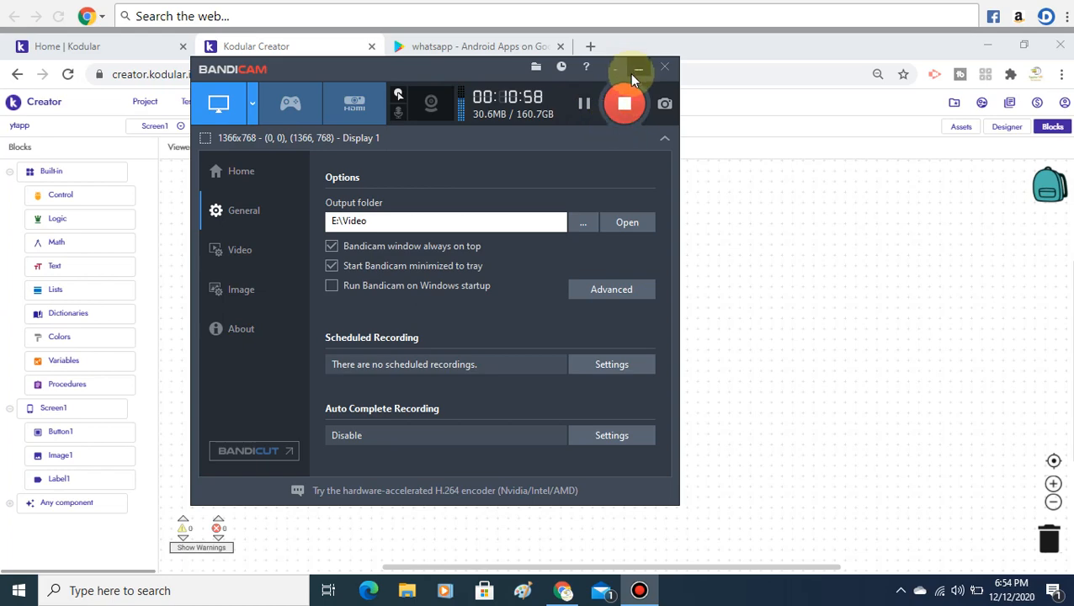
left_click(633, 74)
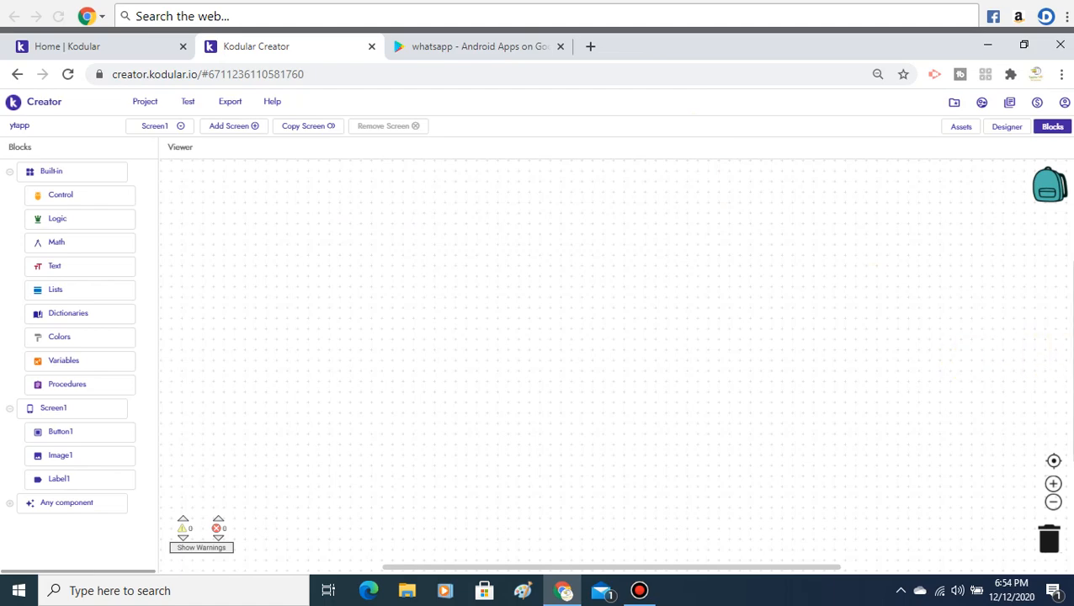
Step: Place a "when Button1.Click" event block in the middle of Screen1's blocks workspace
left_click(1006, 135)
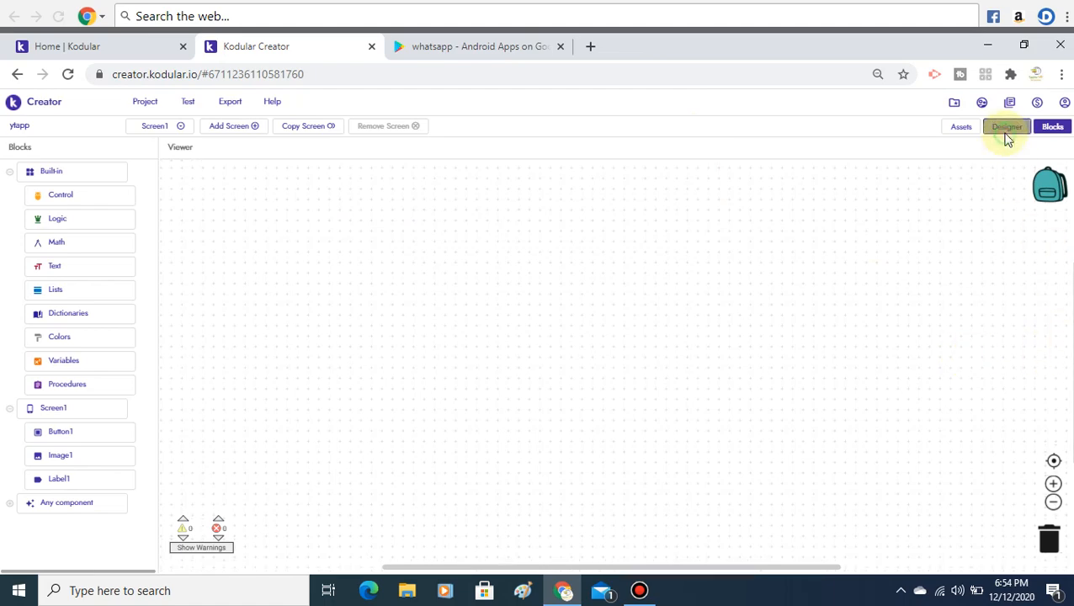
left_click(1047, 129)
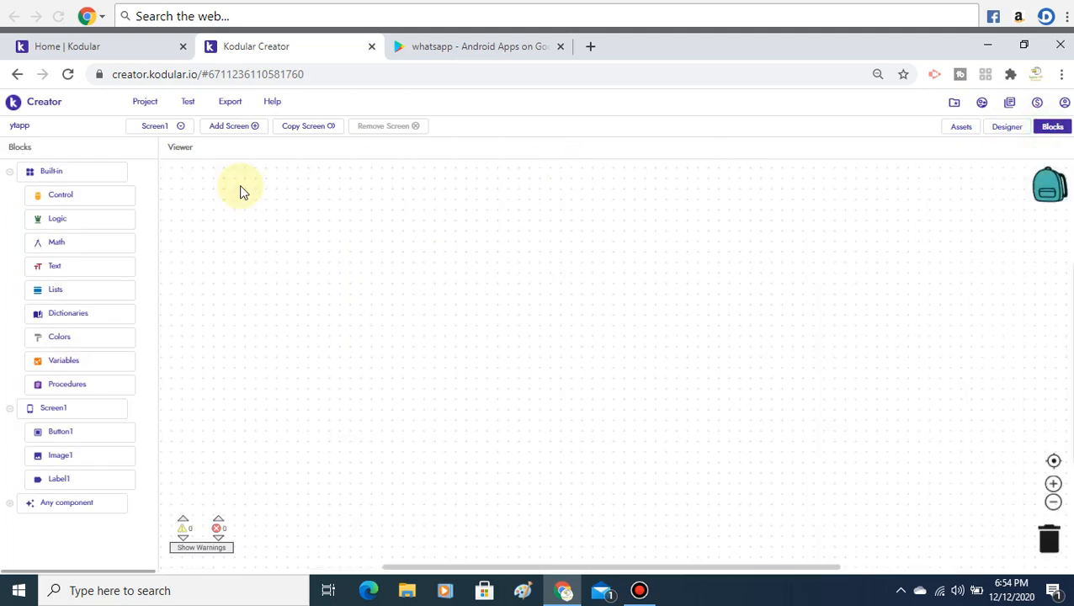
left_click(74, 202)
left_click(67, 242)
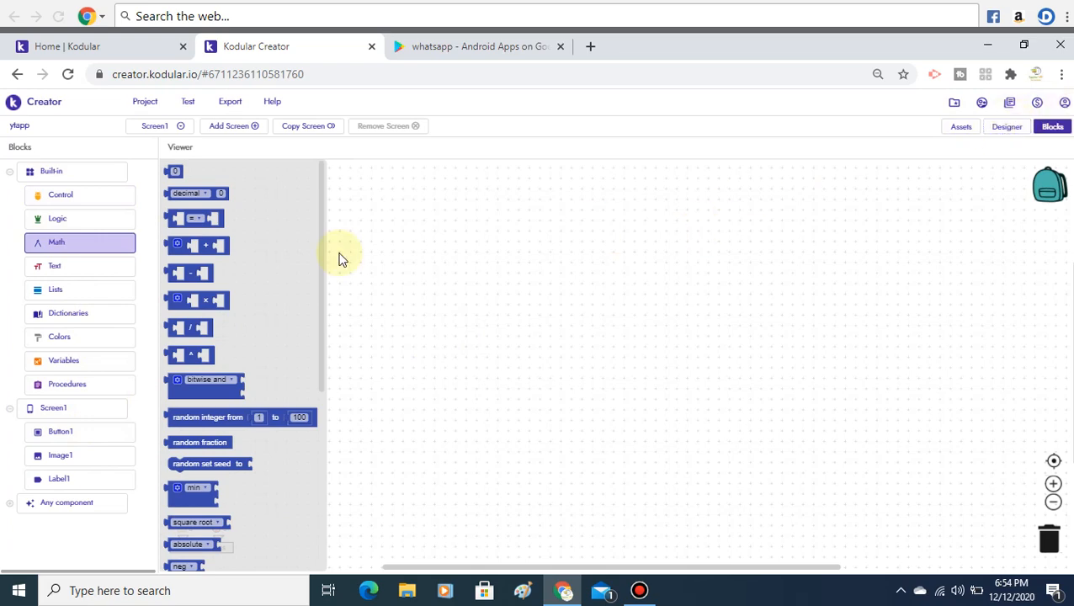
left_click(43, 411)
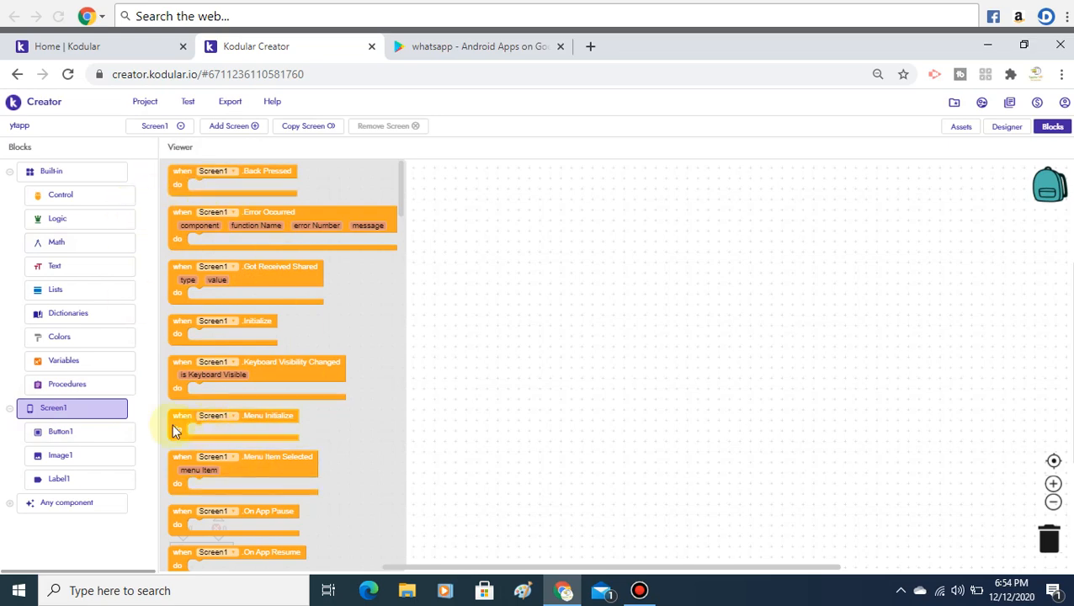
left_click(100, 438)
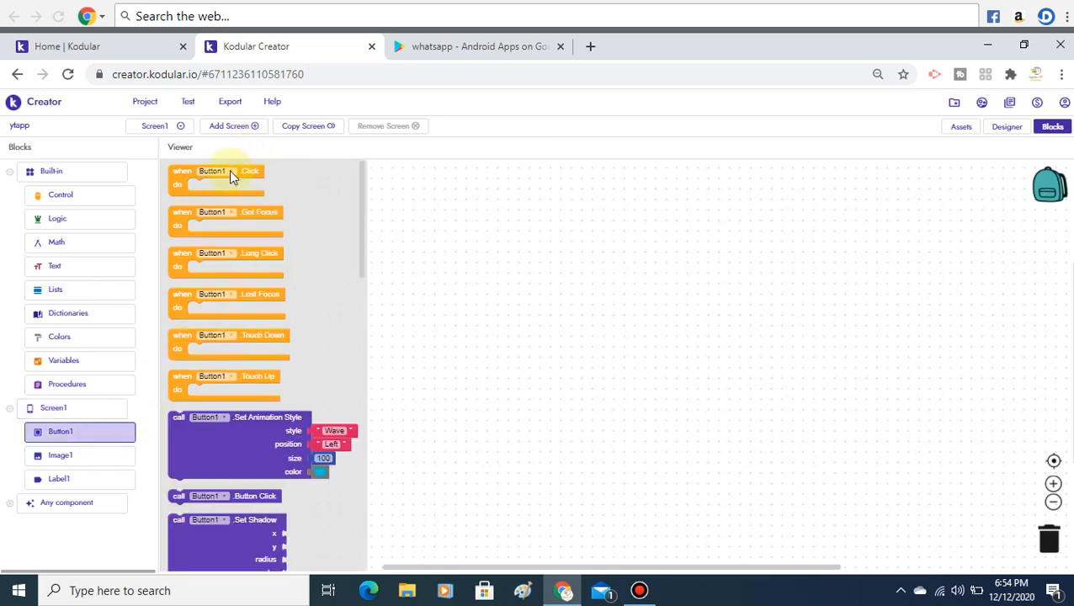
left_click_drag(240, 172, 586, 280)
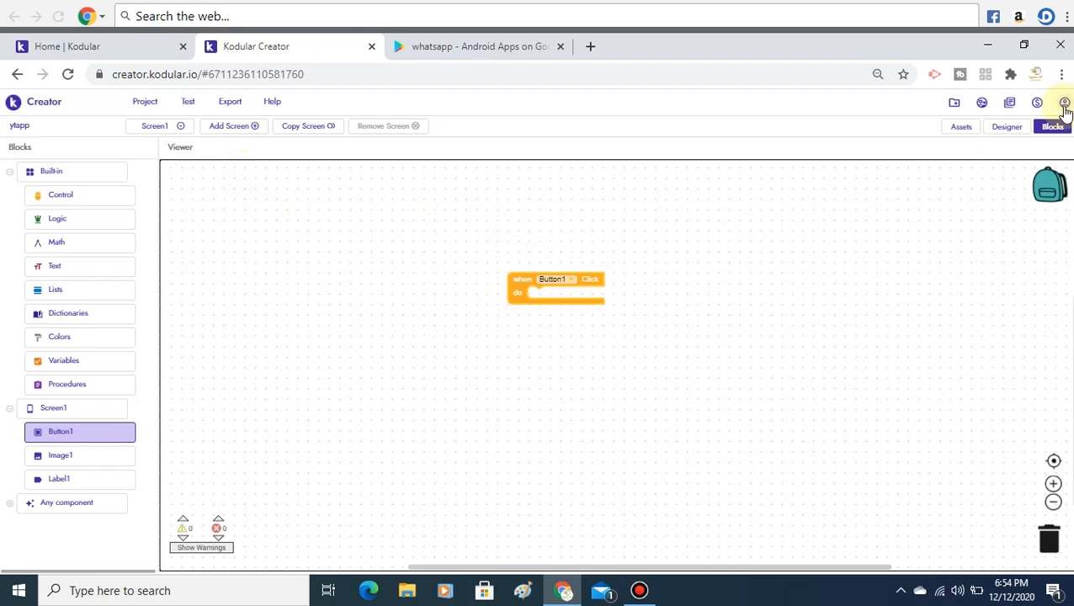
Step: Add a second Button component below the label on Screen1 in the designer and return to the block editor
left_click(1007, 127)
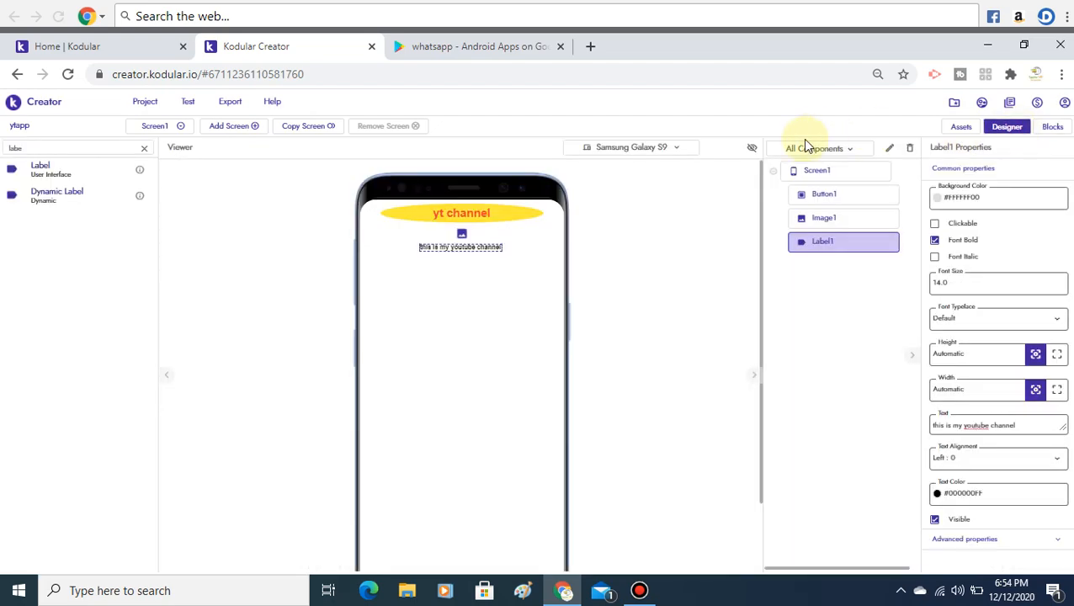
left_click(448, 219)
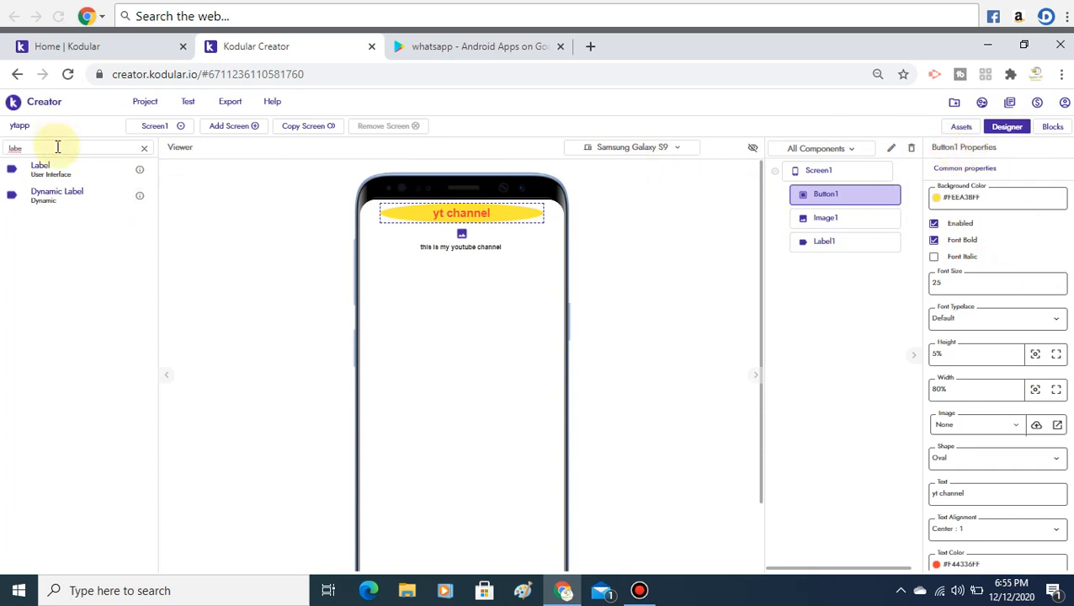
type("butt")
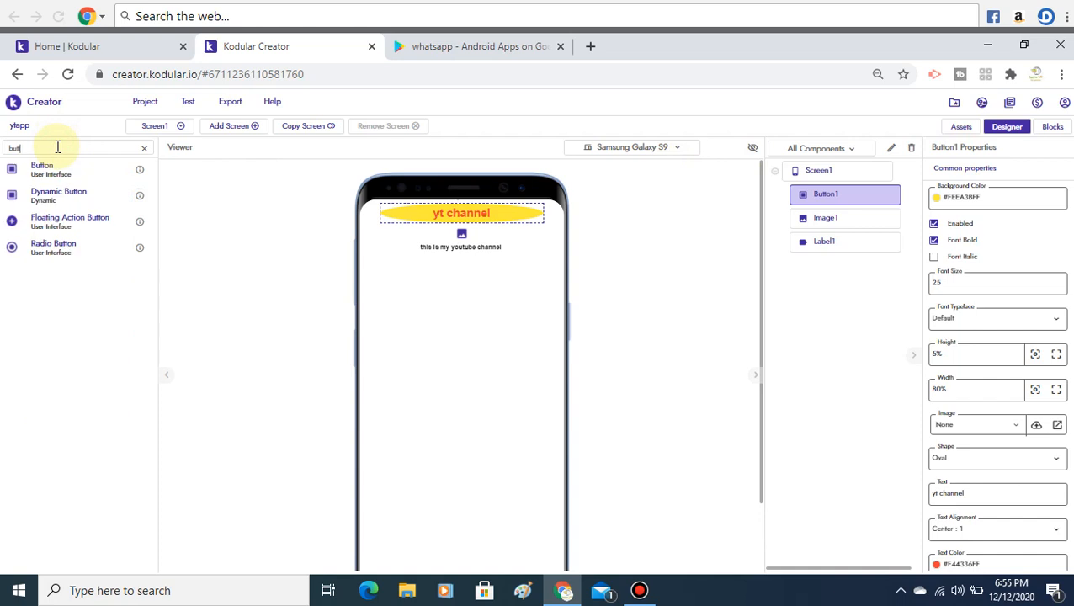
left_click_drag(39, 174, 402, 289)
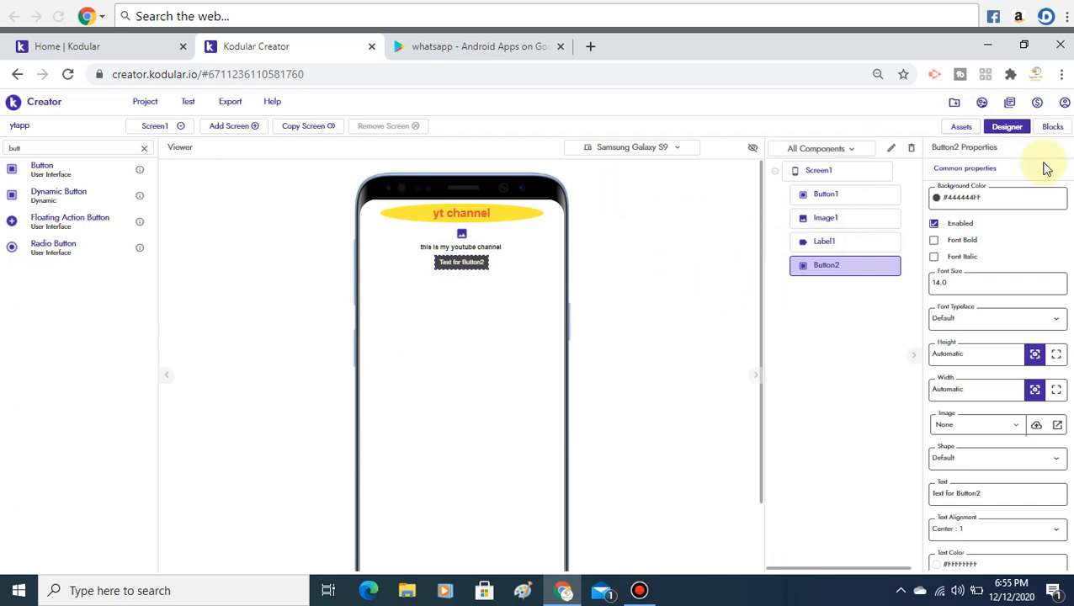
left_click(1053, 127)
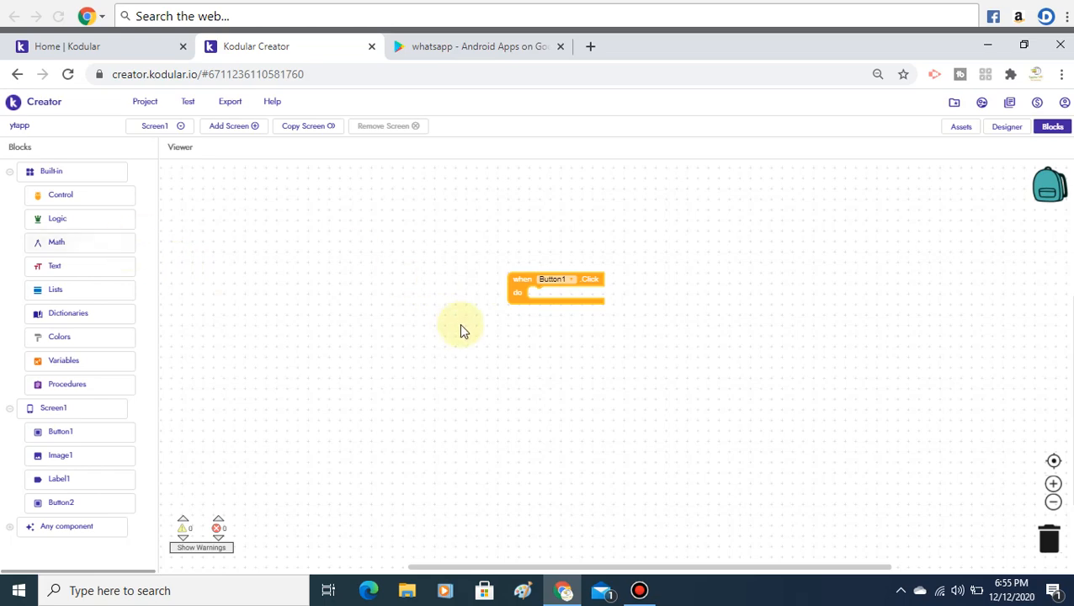
Step: Put an "open another screen" block inside the "when Button1.Click" block and attach an empty text block to its screenName socket
left_click(75, 198)
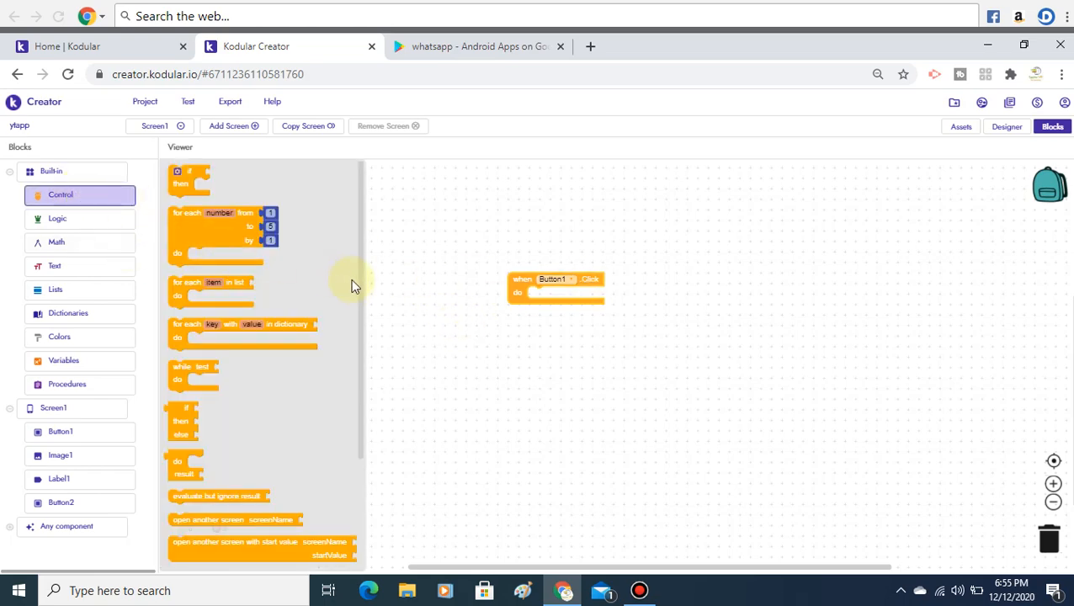
left_click_drag(358, 286, 358, 325)
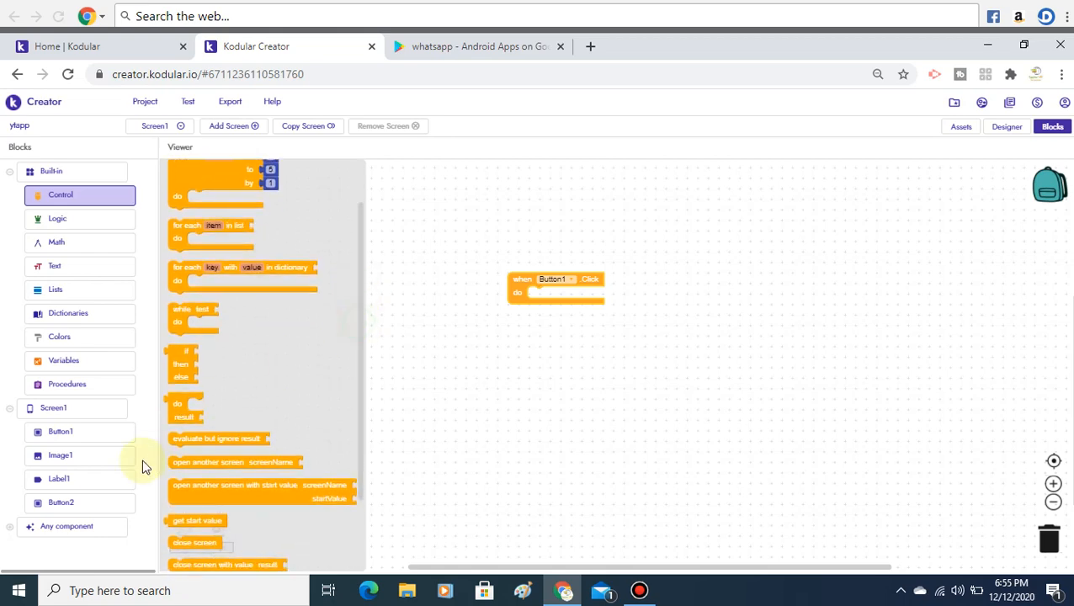
left_click_drag(223, 462, 578, 300)
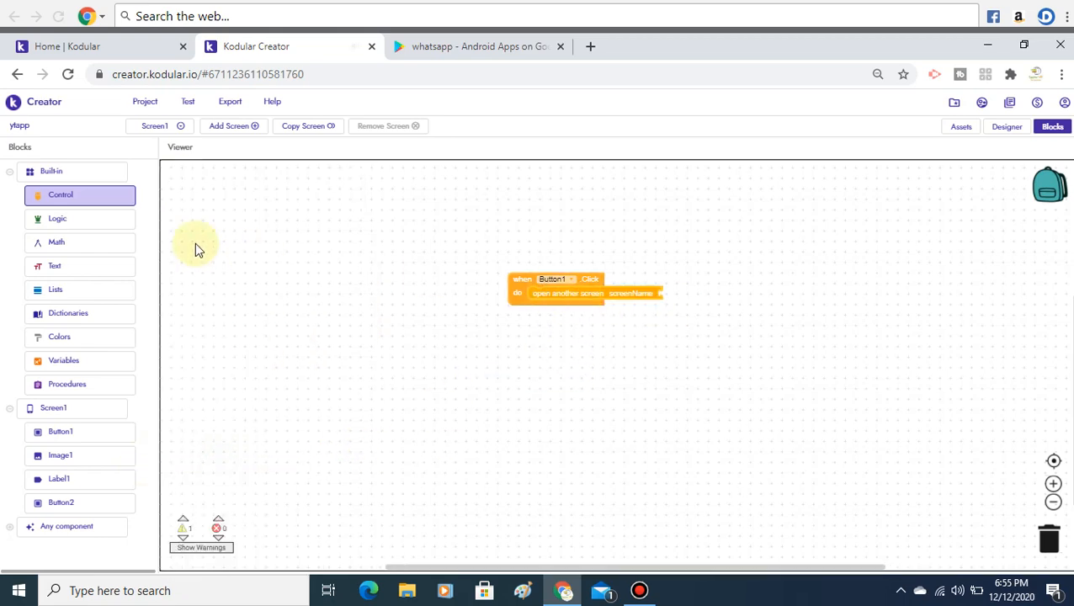
left_click(80, 269)
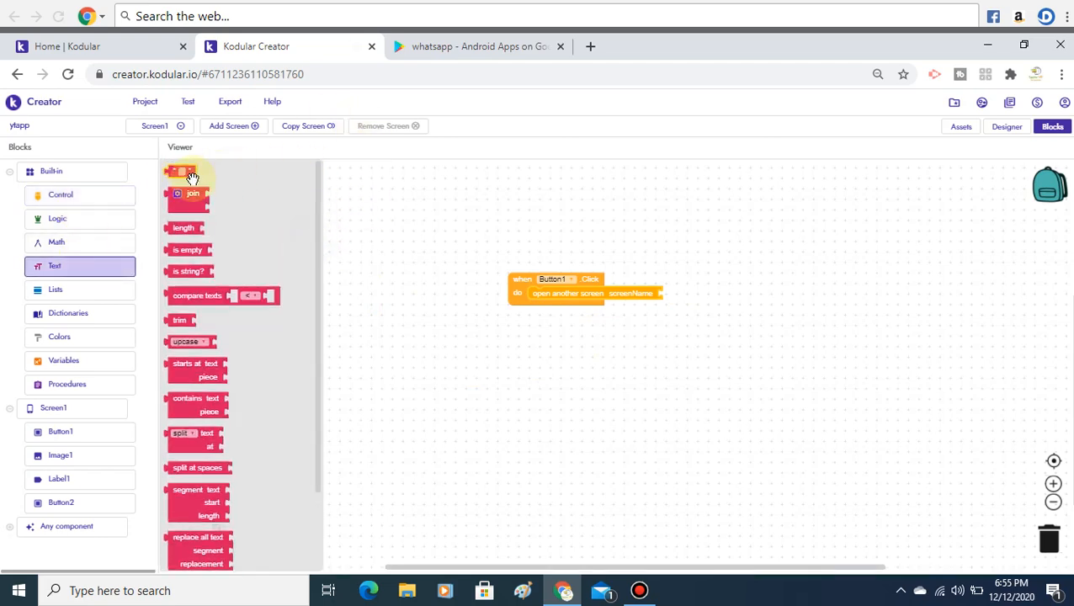
left_click_drag(184, 171, 693, 298)
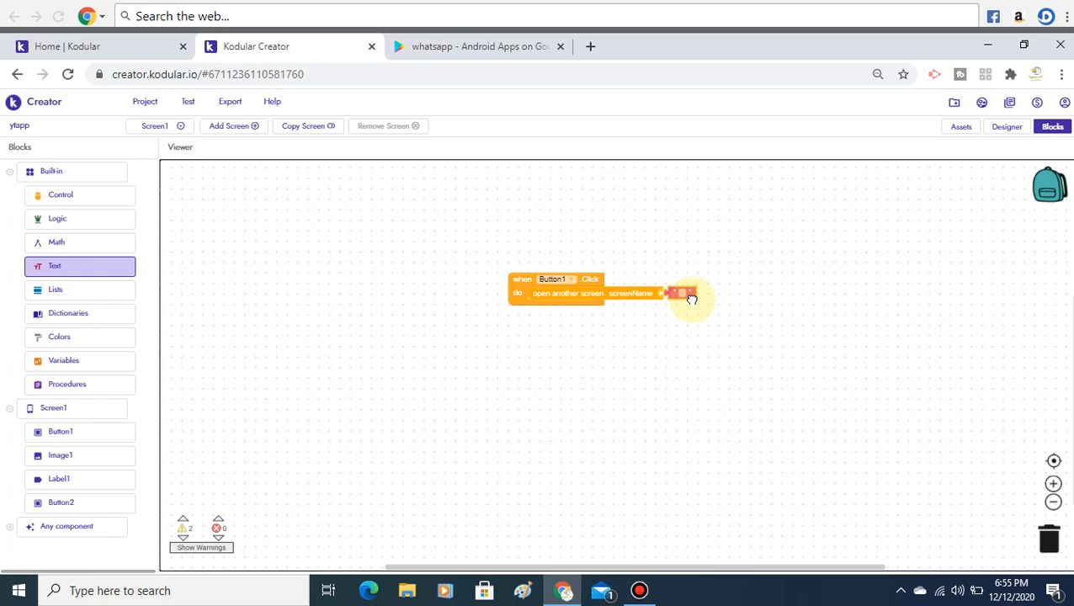
Step: Check the yt screen in the designer and set the screenName text in Screen1's blocks to "yt"
left_click(178, 134)
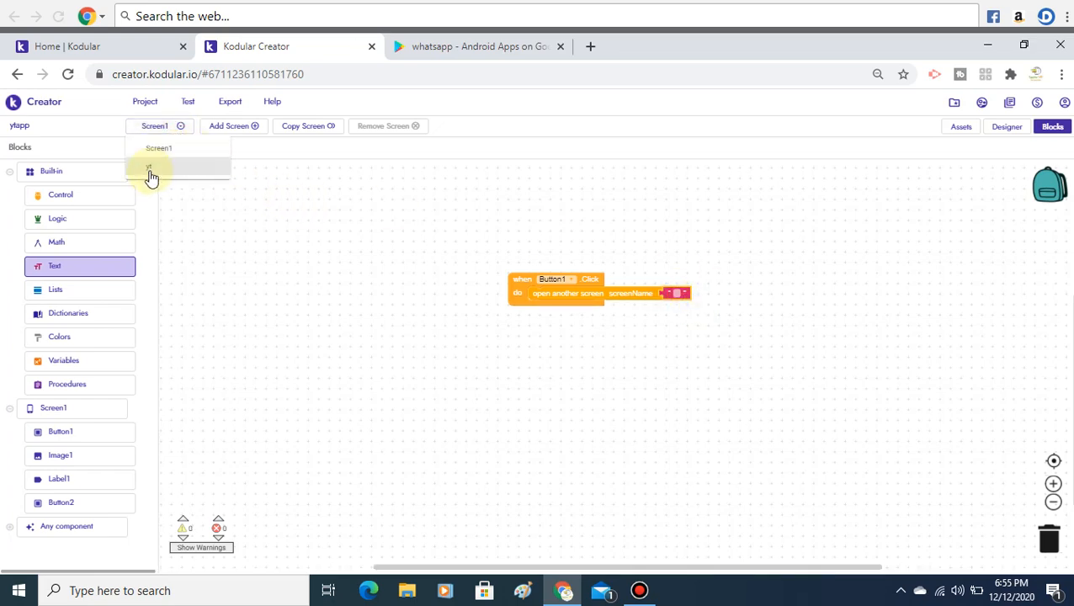
left_click(1017, 129)
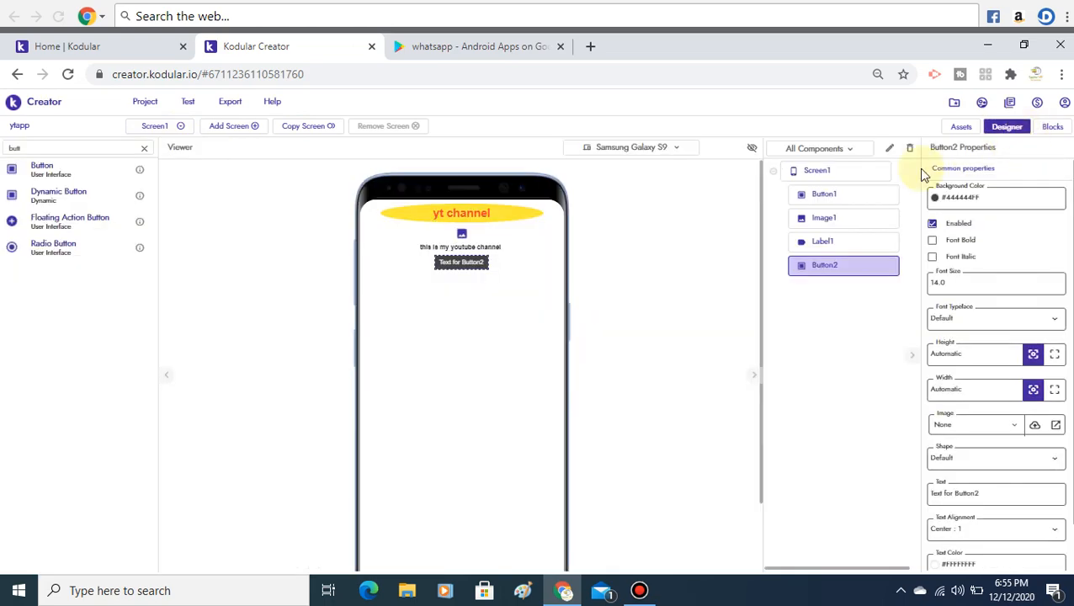
left_click(172, 126)
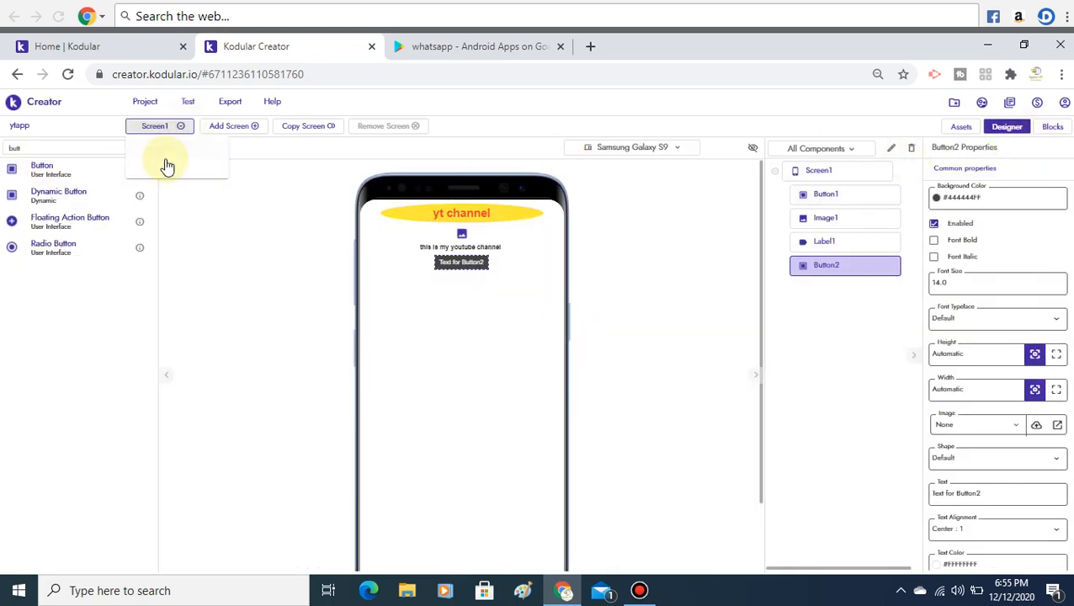
left_click(162, 164)
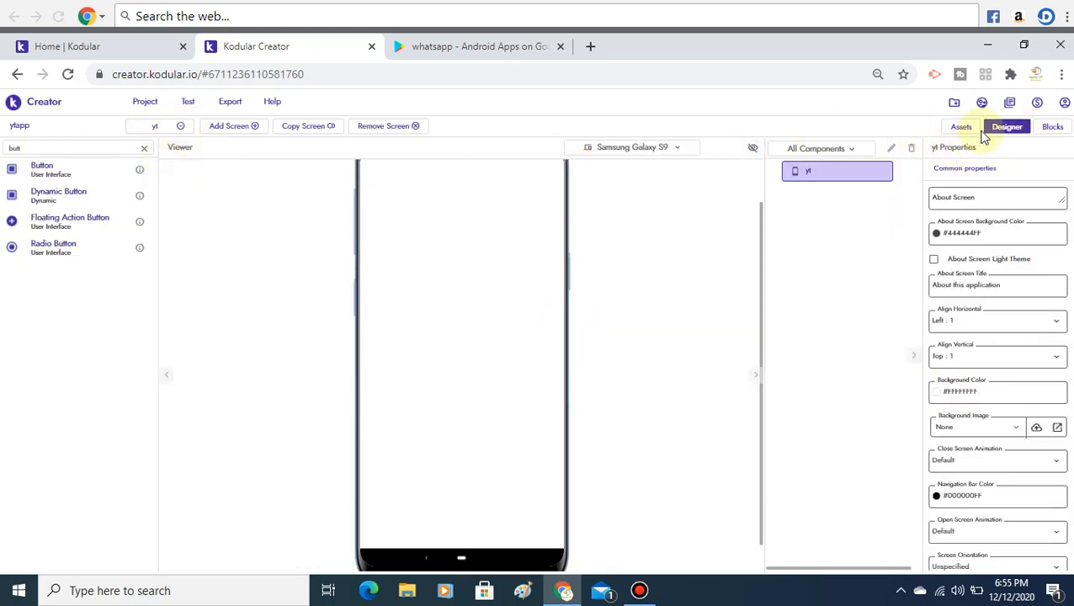
left_click(166, 127)
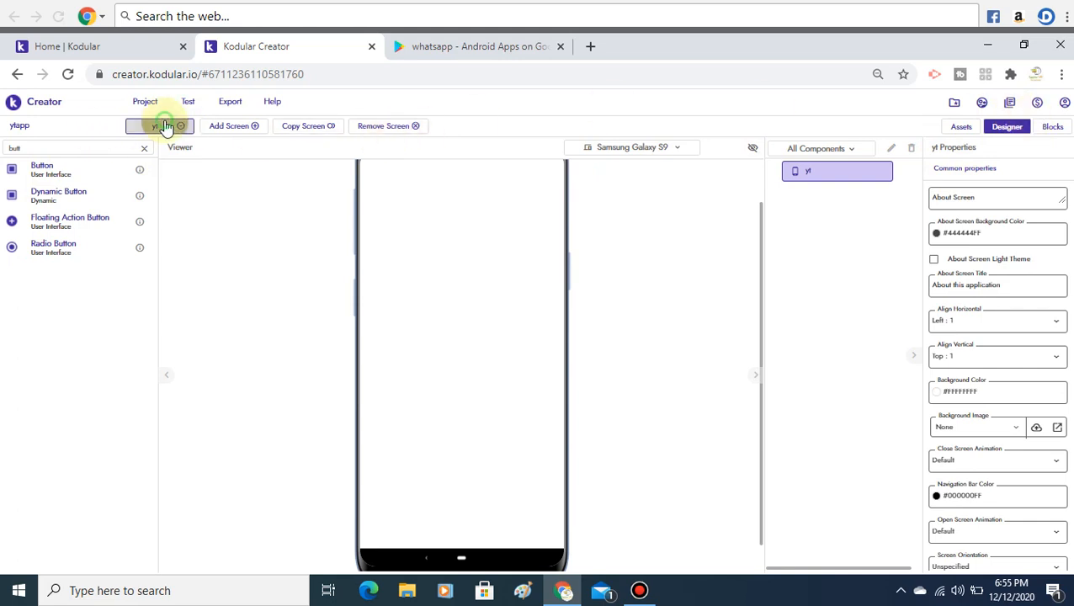
left_click(172, 144)
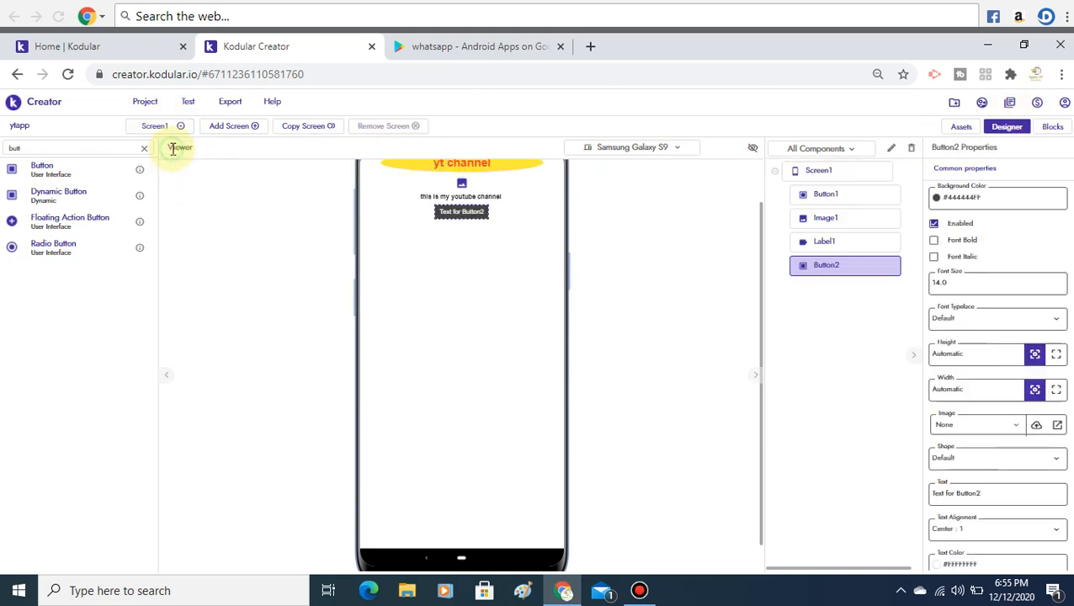
left_click(1054, 125)
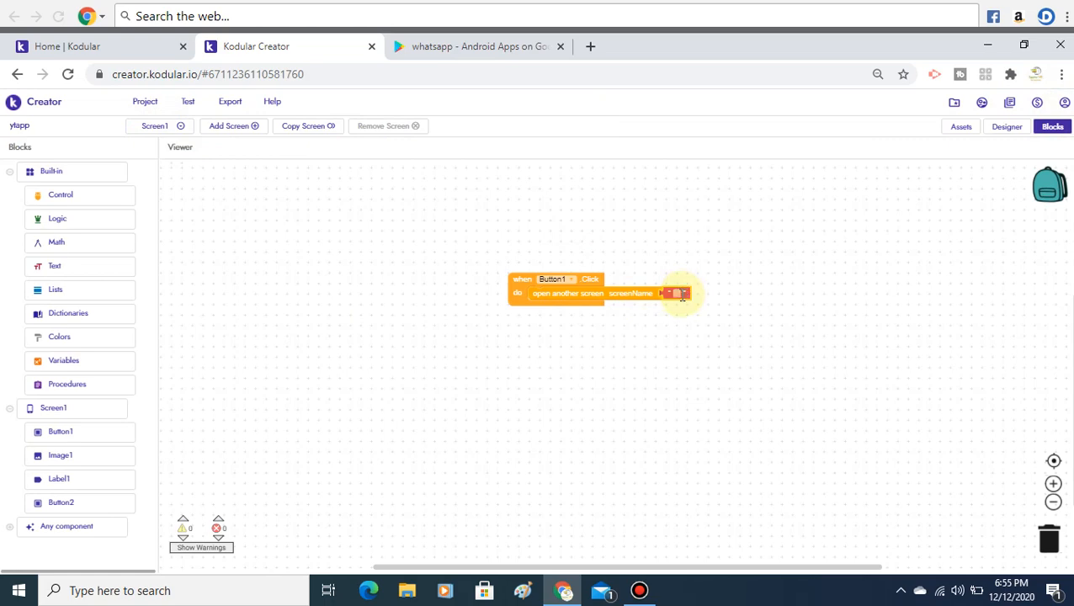
left_click(678, 294)
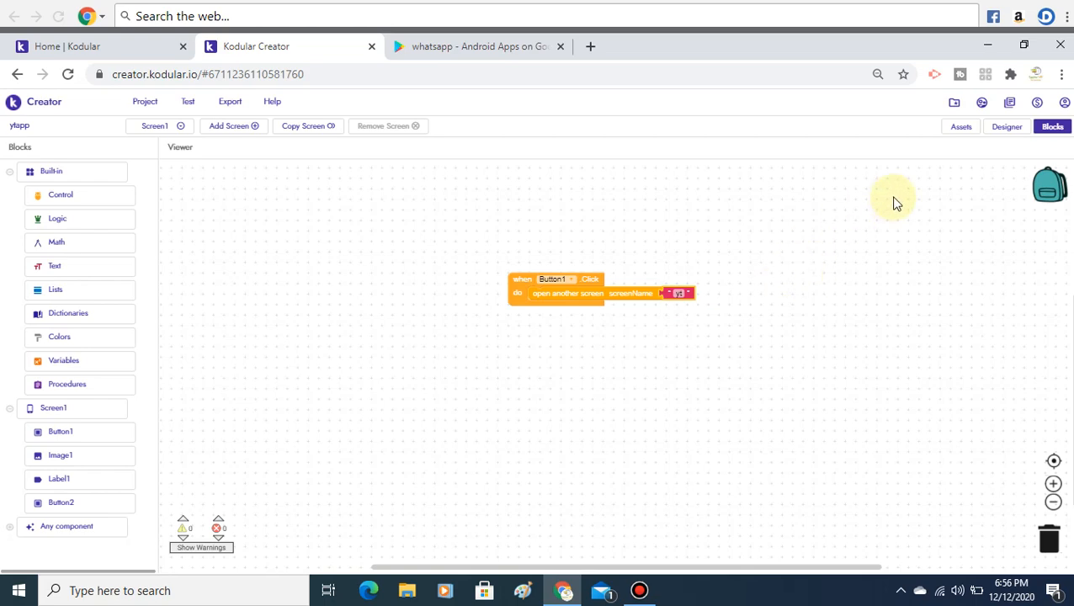
Step: Open the yt screen in the designer, find the Web Viewer component by searching "web", and add it to the screen
left_click(1002, 131)
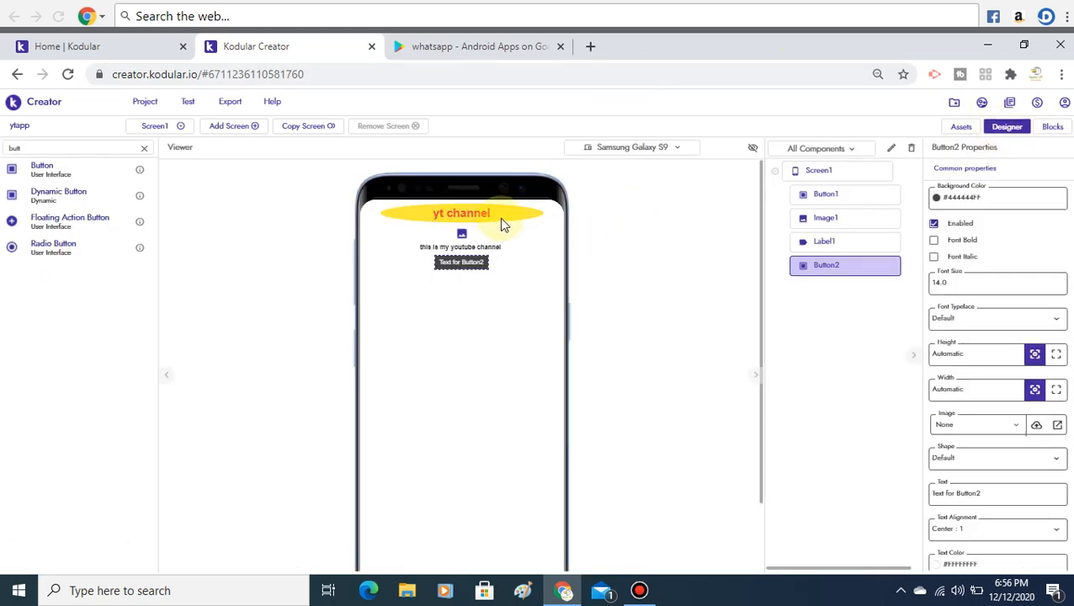
left_click(140, 135)
left_click(158, 167)
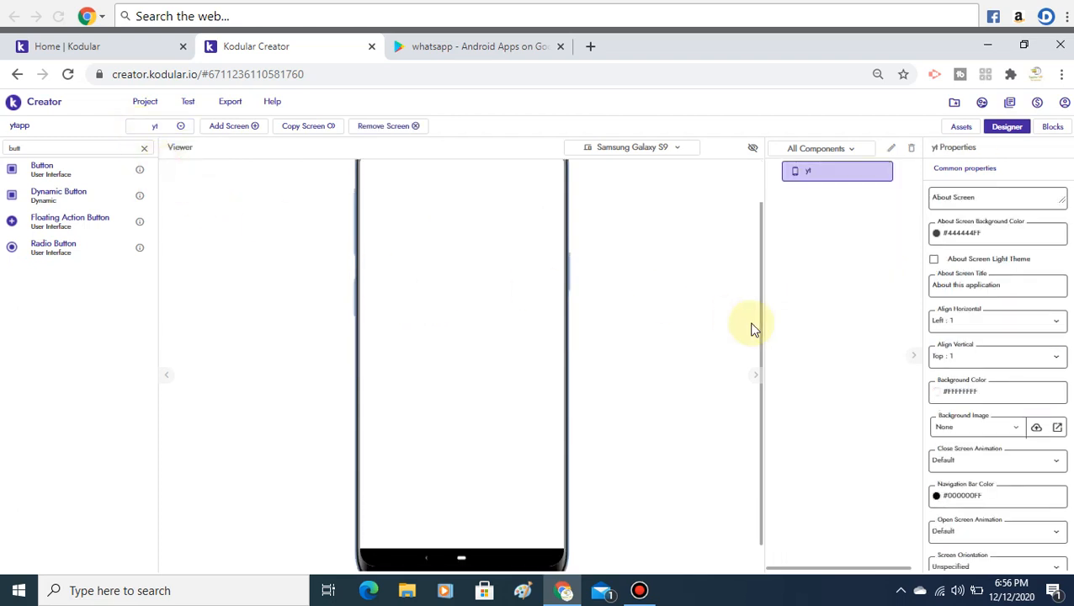
left_click_drag(764, 309, 755, 205)
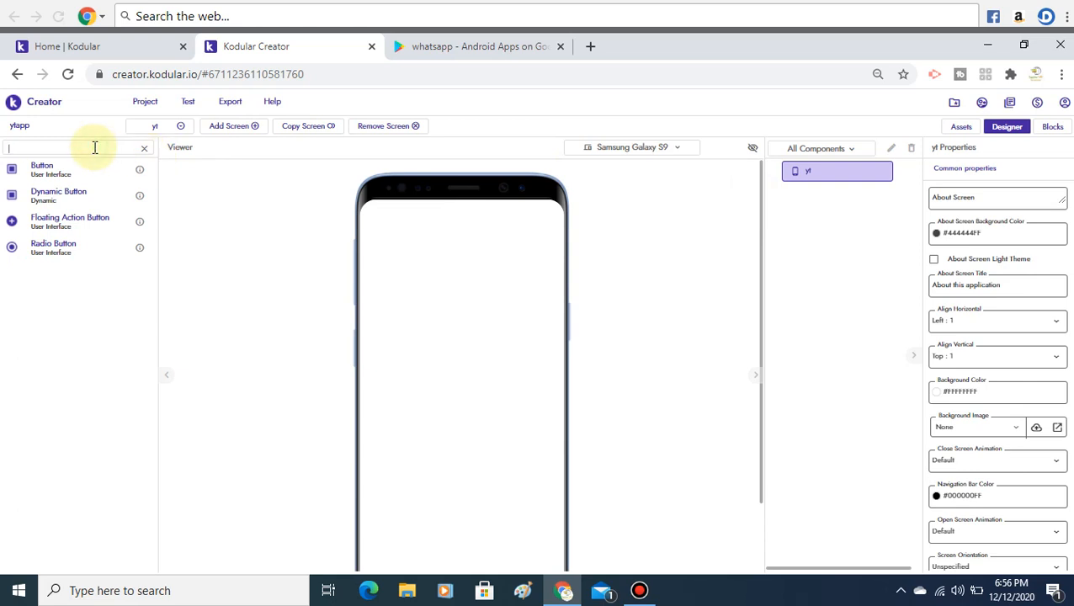
type("web")
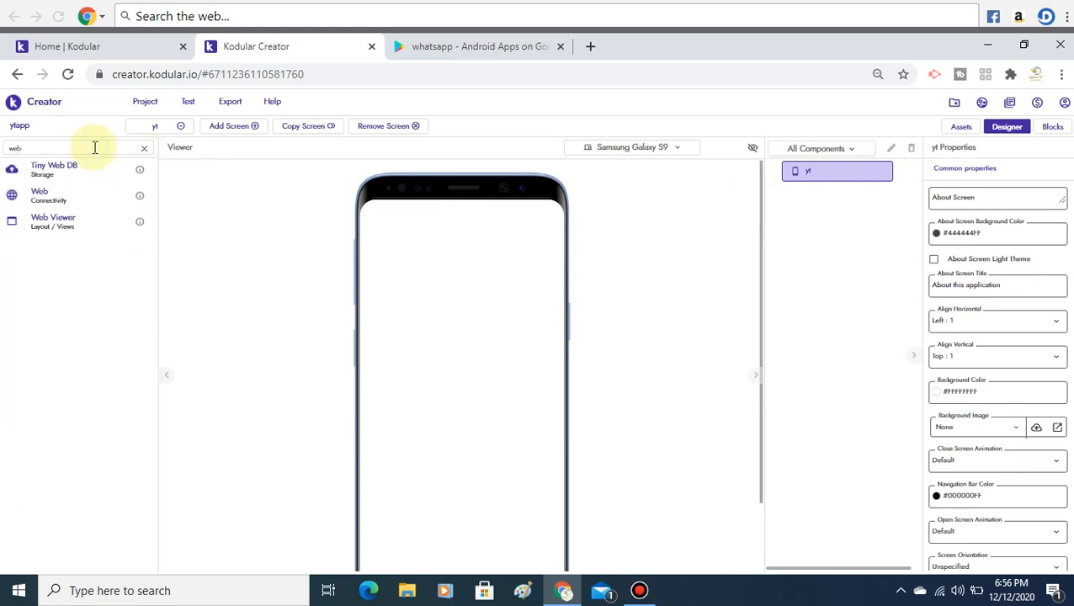
left_click_drag(40, 221, 472, 247)
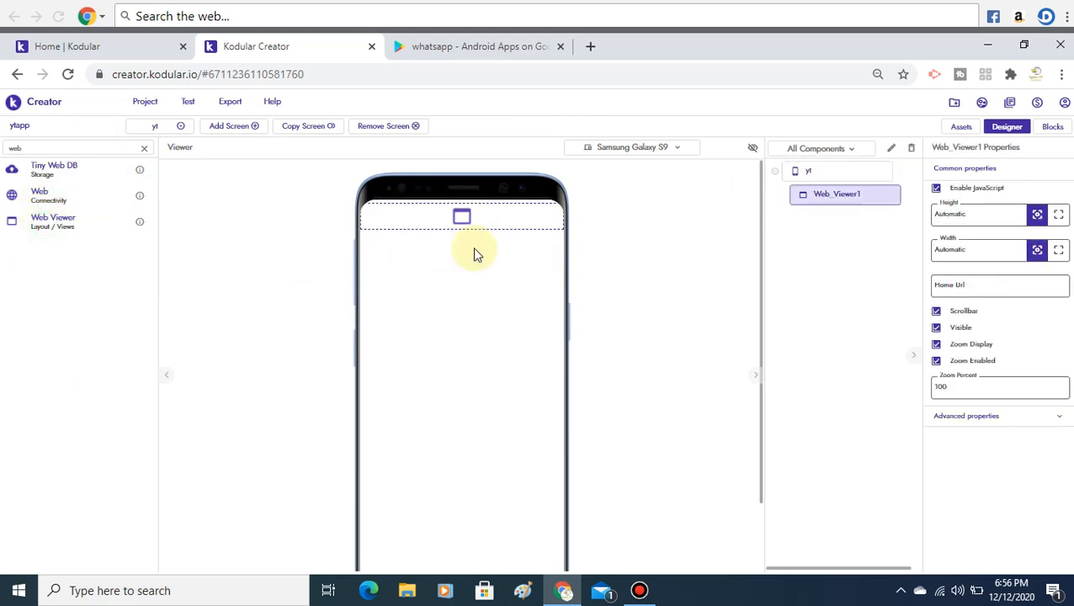
left_click(1059, 250)
left_click(1060, 214)
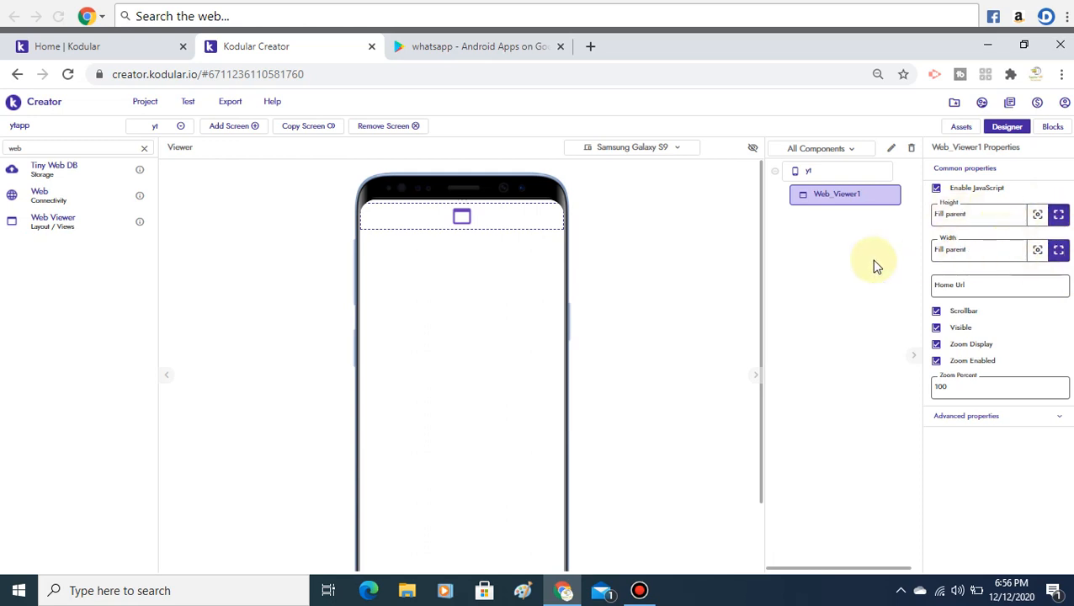
left_click(1037, 214)
left_click(1038, 250)
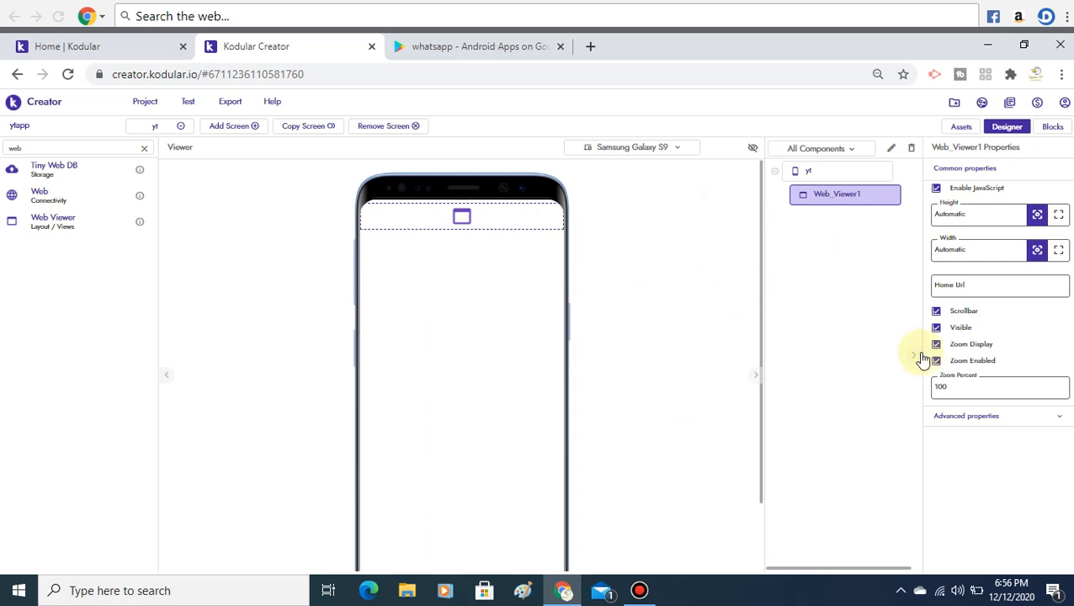
Step: Open YouTube in a new browser tab, go to the Triggered Insaan channel page and copy its web address
left_click(592, 47)
type("y")
key("Return")
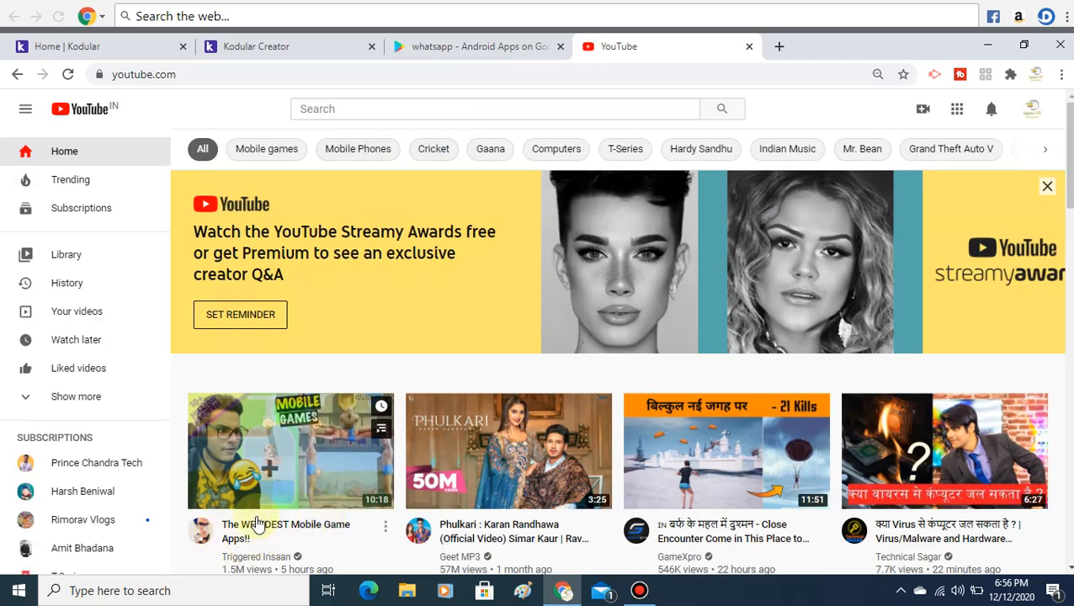
left_click(253, 556)
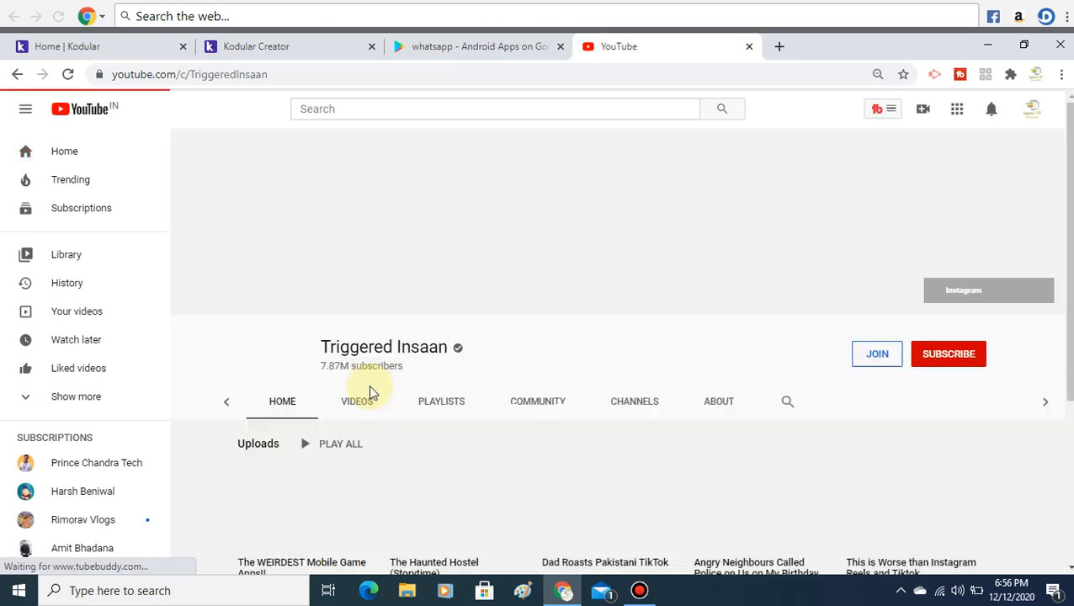
left_click(249, 77)
key("ctrl+c")
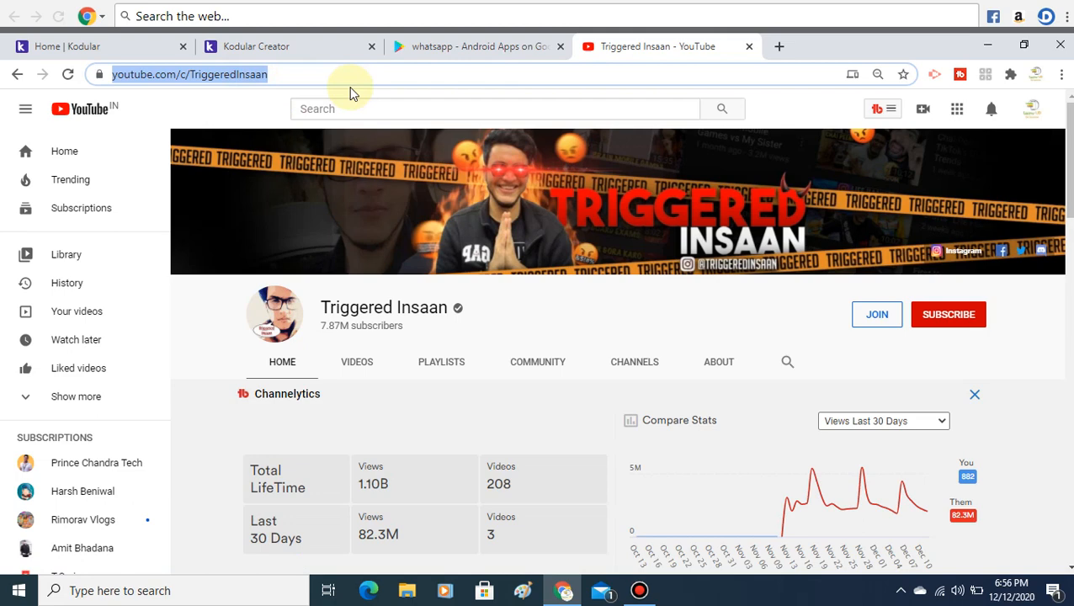
left_click(257, 48)
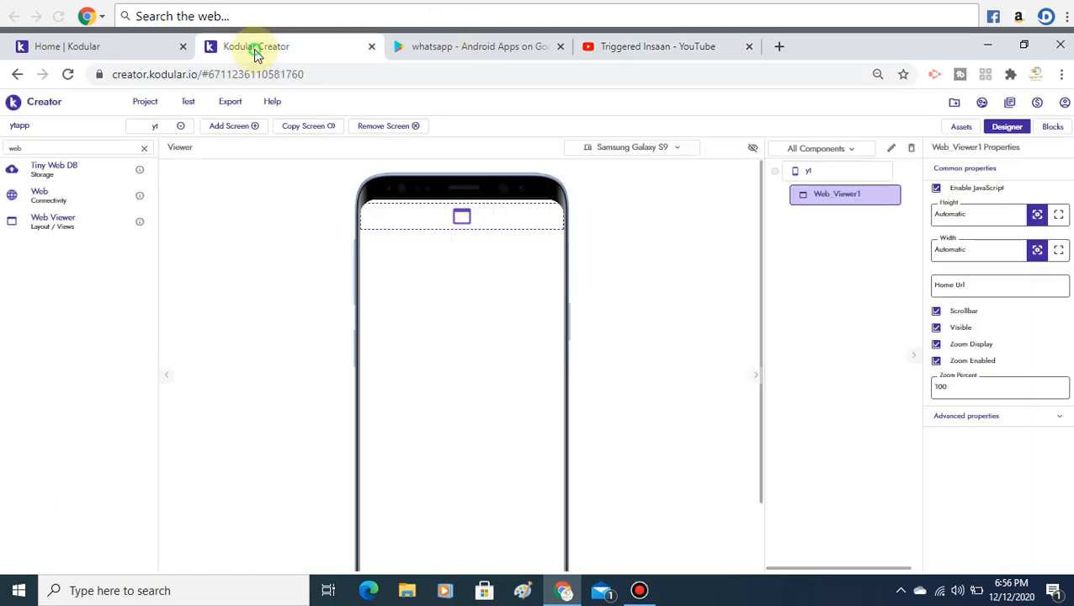
left_click(976, 279)
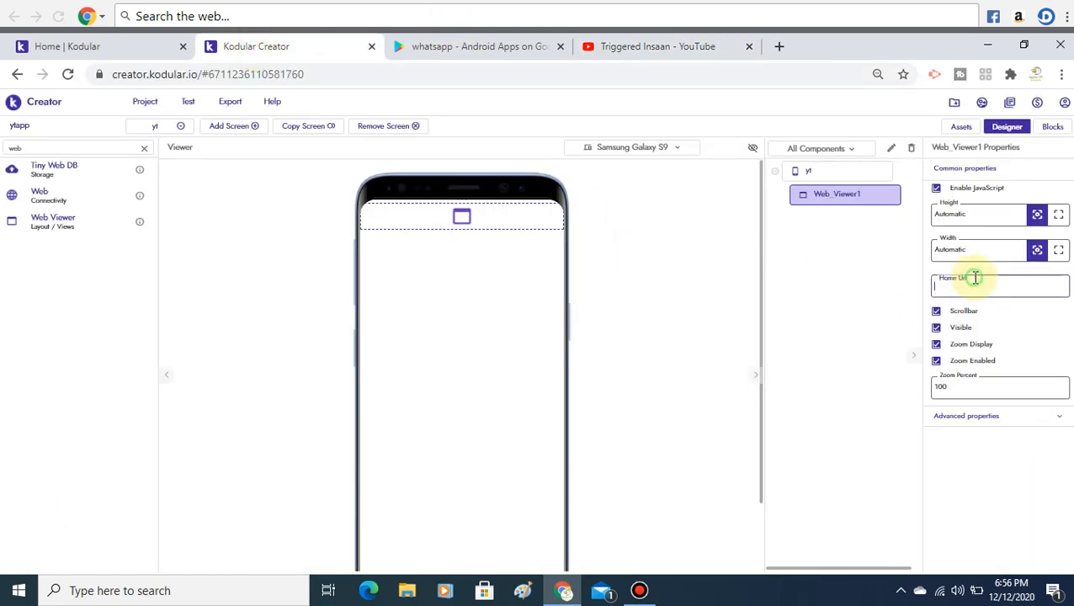
key("ctrl+v")
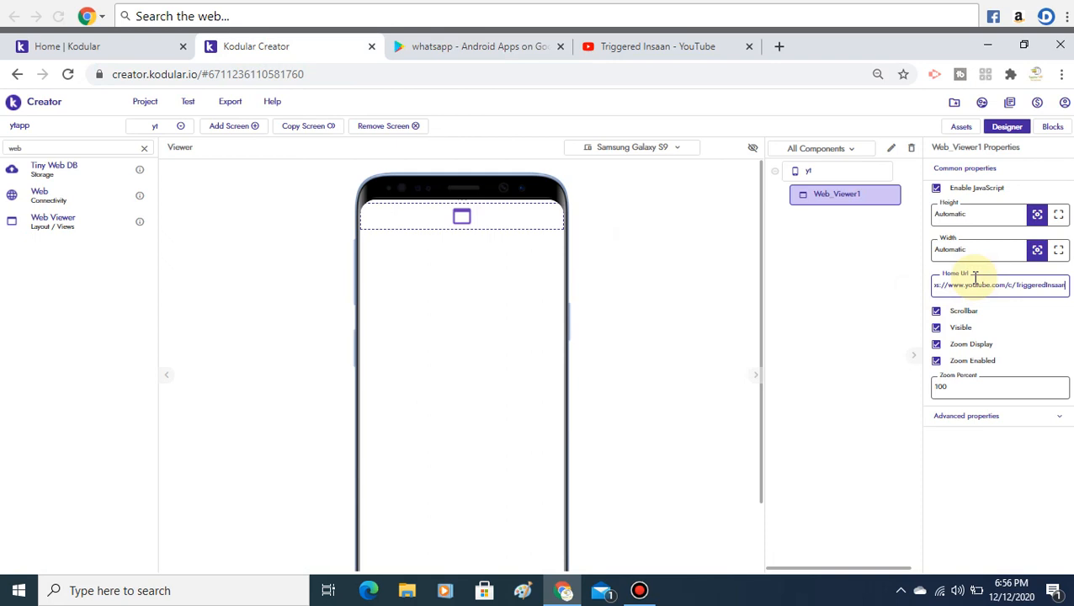
left_click(1035, 300)
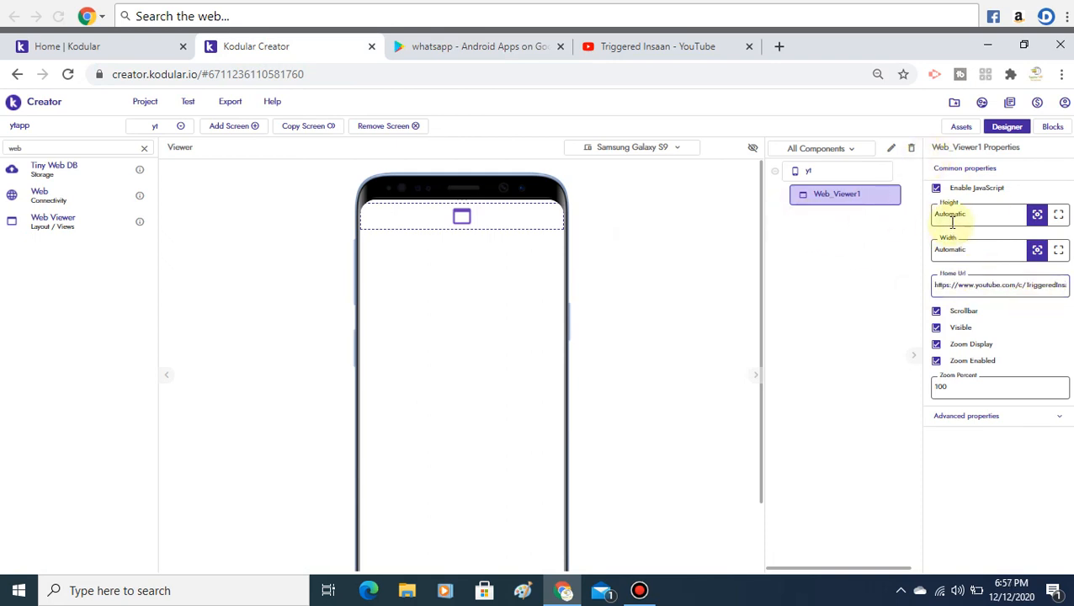
Step: Review Screen1's Button1 click blocks in the block editor and open the yt screen's blocks workspace
left_click(1055, 132)
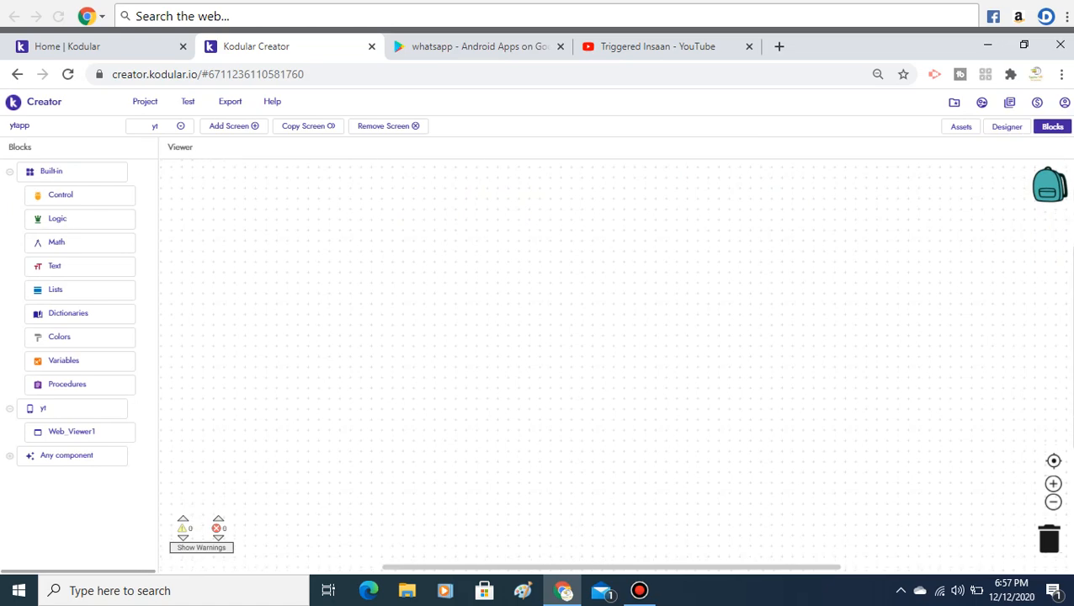
left_click(171, 128)
left_click(180, 148)
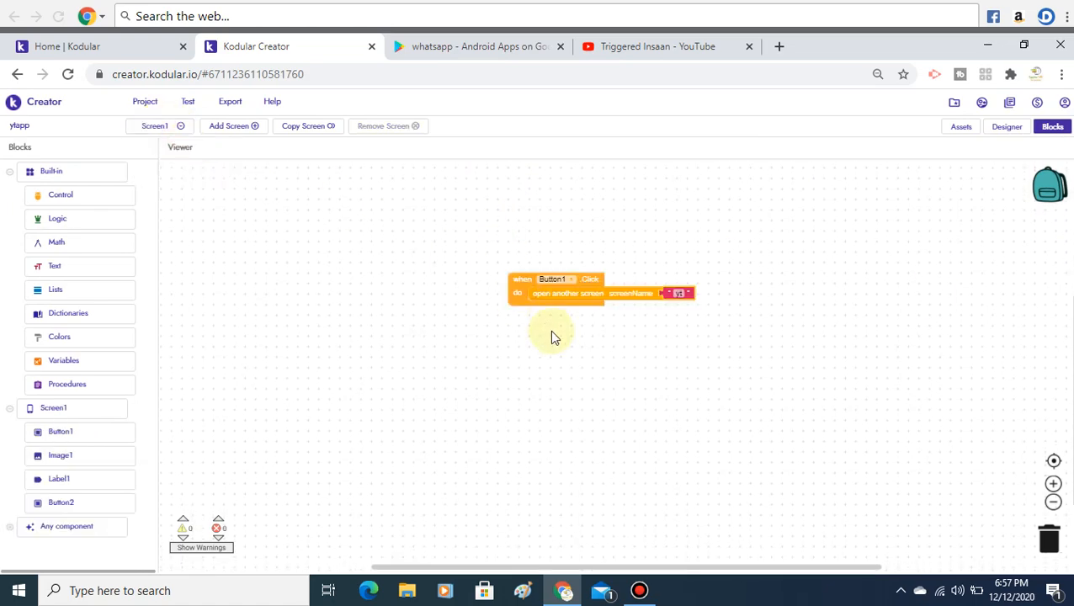
left_click(157, 128)
left_click(161, 168)
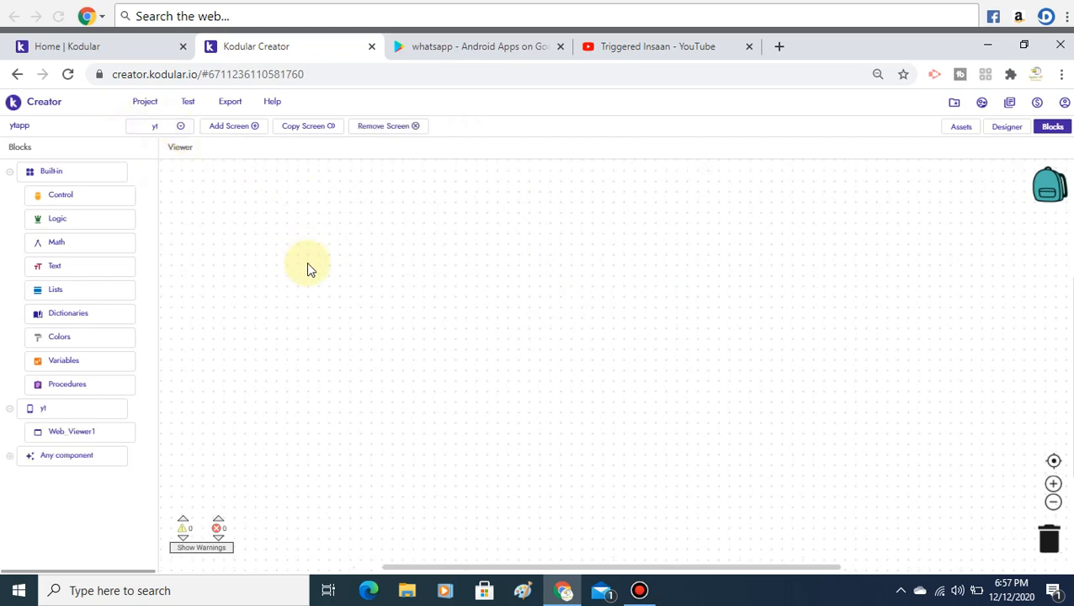
Step: Place a "when yt.Initialize" event block in the yt screen's blocks workspace
left_click(95, 433)
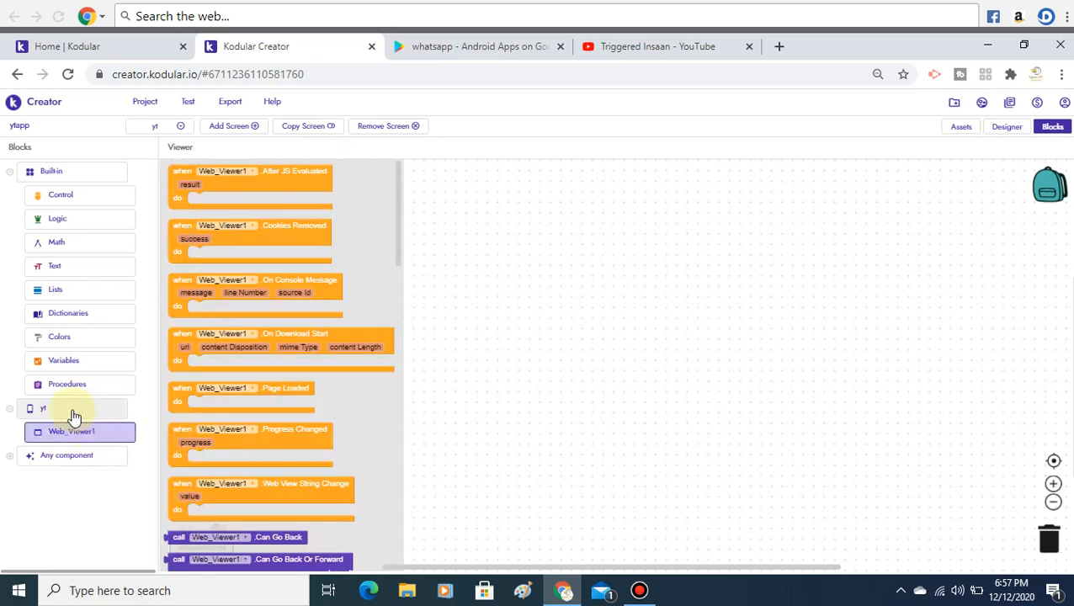
left_click(74, 416)
left_click(88, 415)
left_click(89, 415)
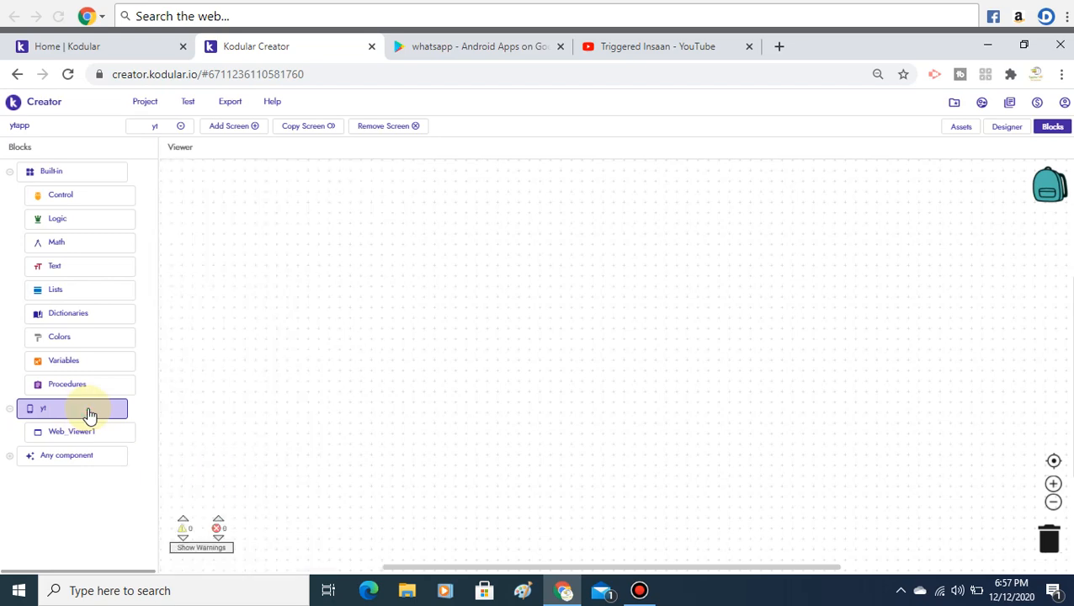
left_click(89, 415)
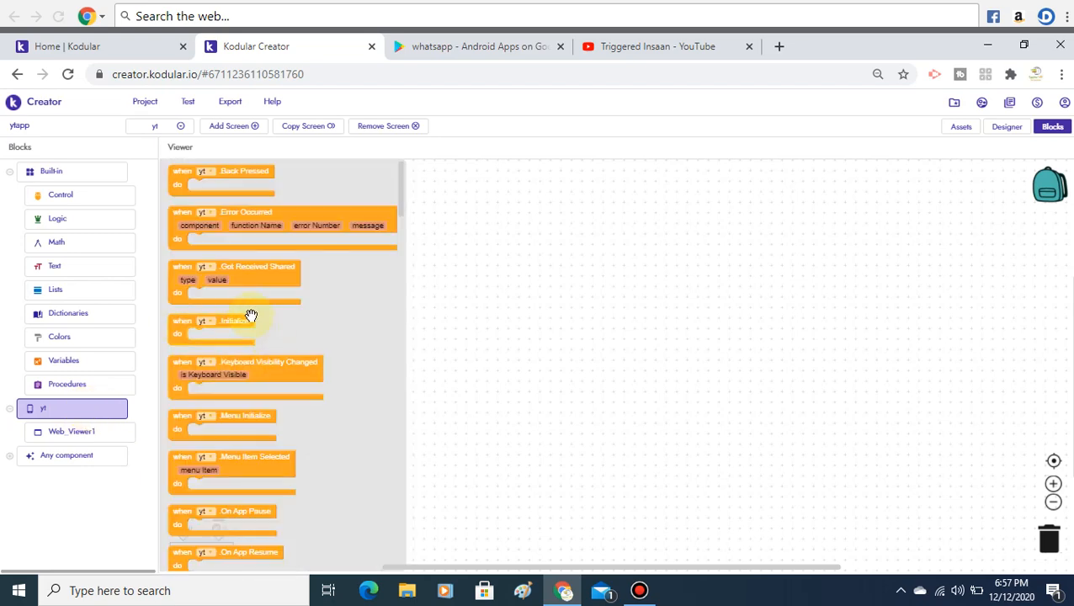
left_click_drag(237, 327, 532, 268)
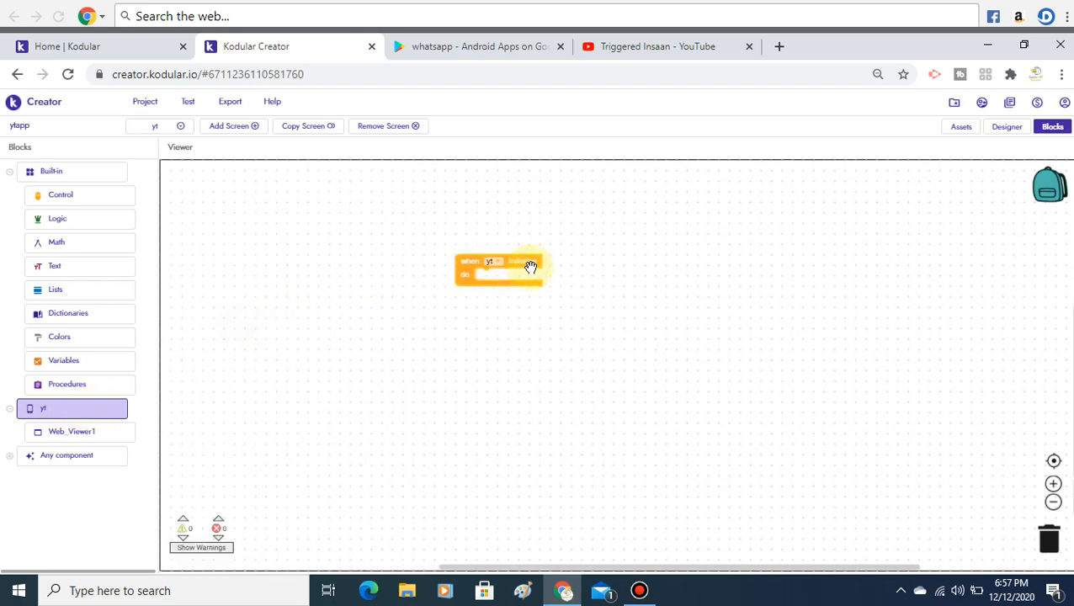
Step: Place a Web_Viewer1 Go To URL call inside the yt.Initialize block and attach an empty text block to its url
left_click(77, 434)
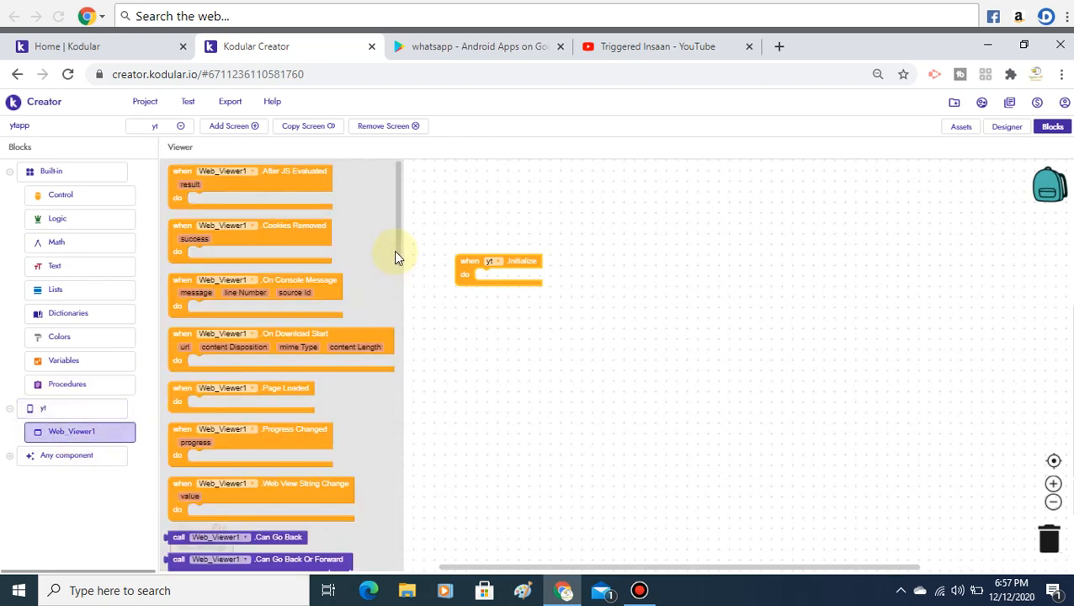
left_click_drag(401, 258, 397, 373)
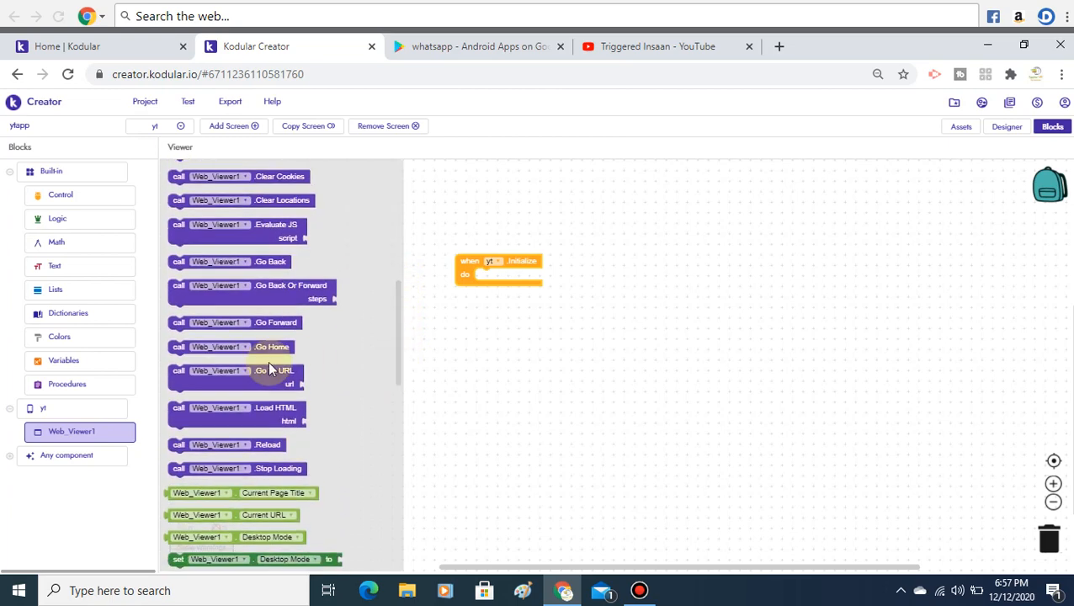
left_click_drag(271, 371, 575, 285)
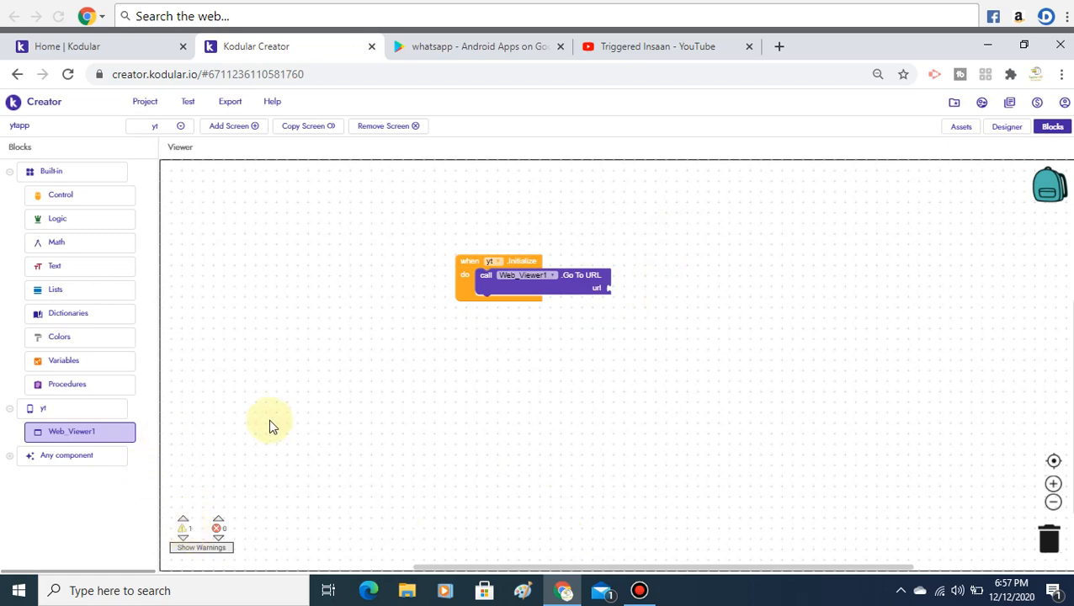
left_click(74, 271)
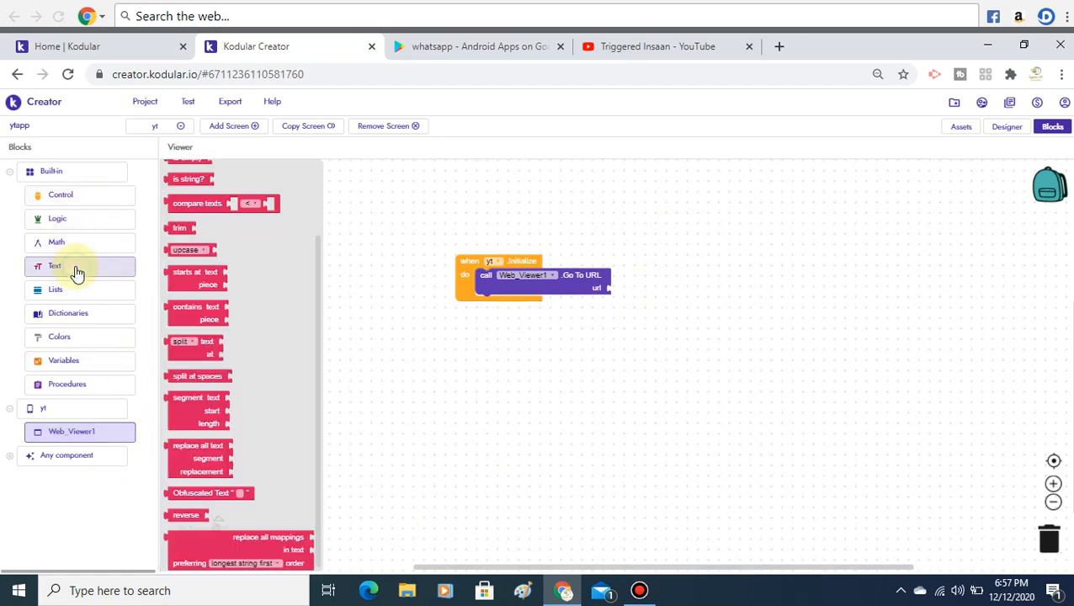
scroll(313, 277, "up", 5)
left_click_drag(200, 172, 638, 290)
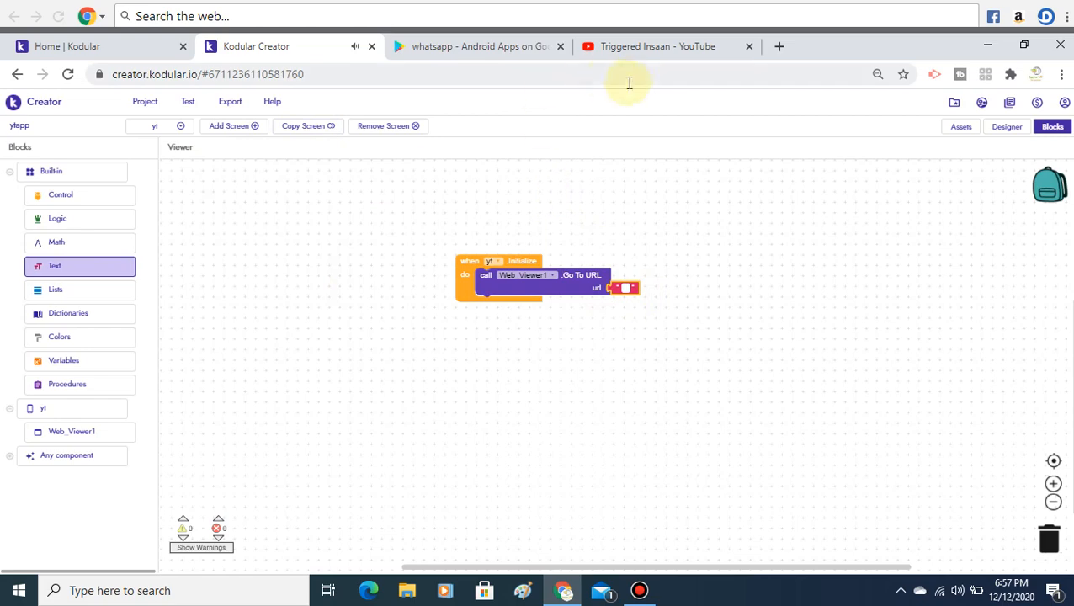
left_click(640, 47)
left_click(242, 74)
key("ctrl+c")
left_click(271, 47)
key("ctrl+v")
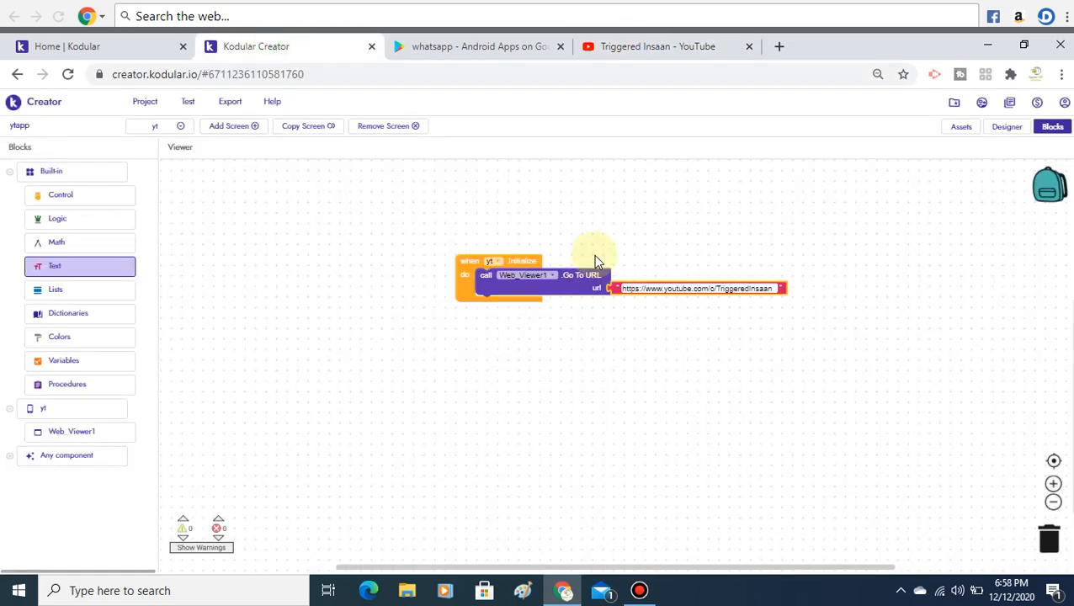
key("Return")
left_click(717, 213)
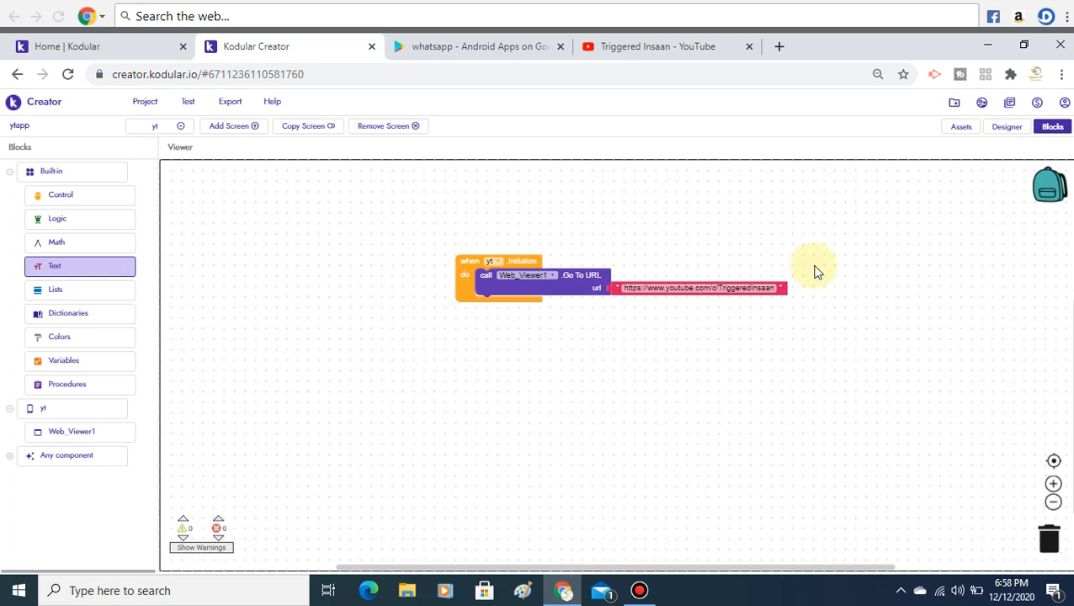
Step: View the companion connection code for testing the app, dismiss it, and look into the project's assets manager
left_click(1008, 127)
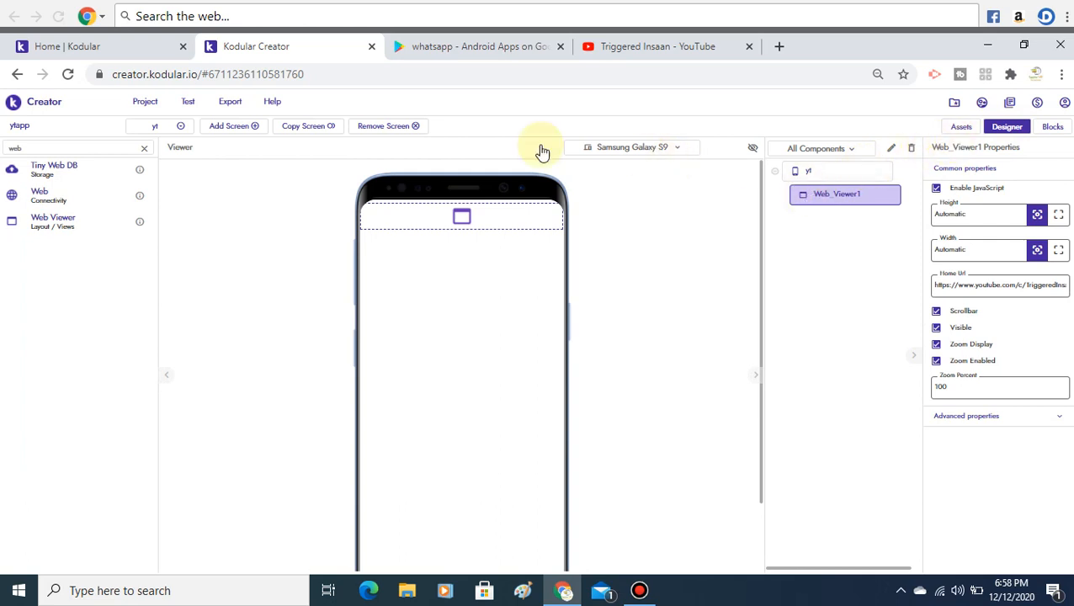
left_click(192, 106)
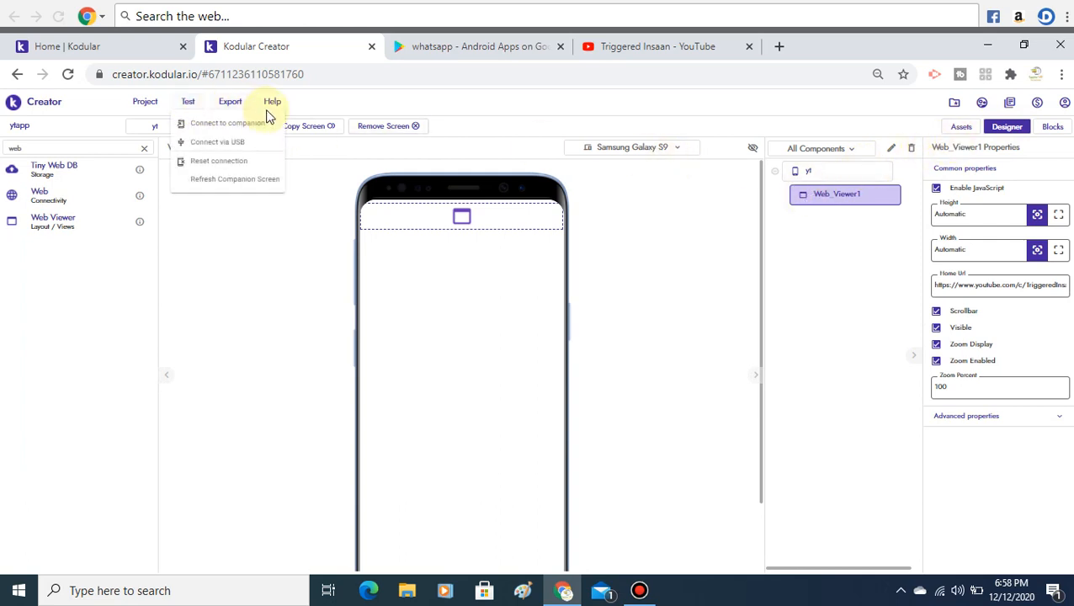
left_click(234, 126)
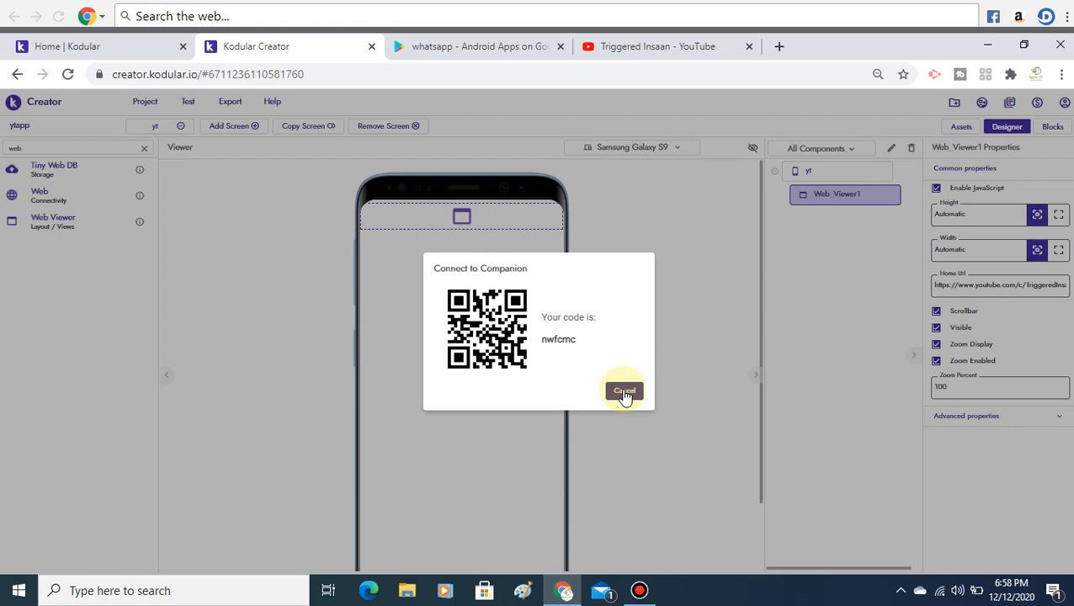
left_click(624, 393)
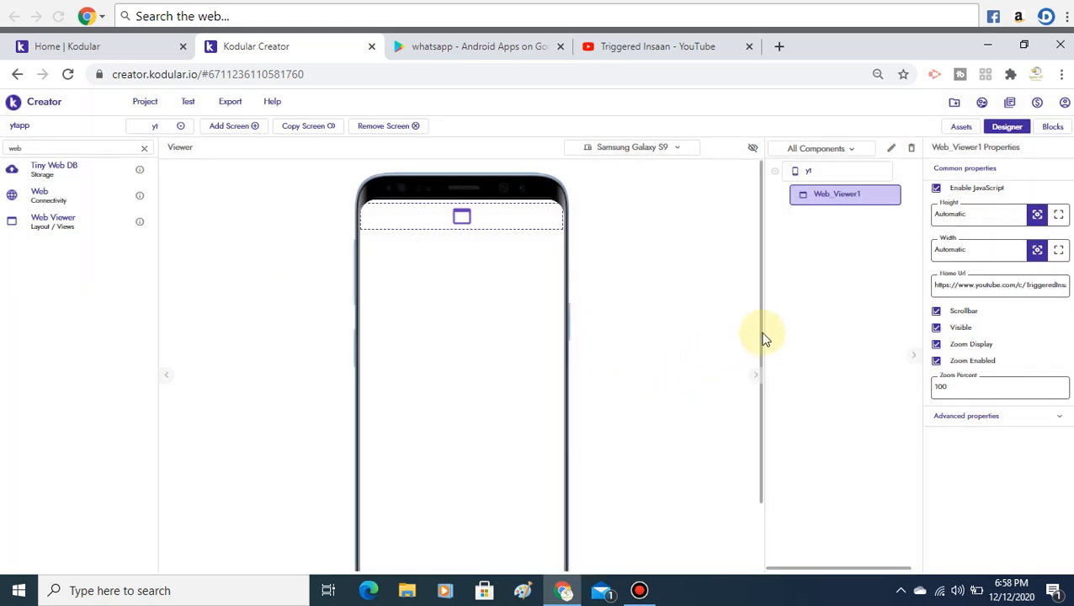
left_click(961, 128)
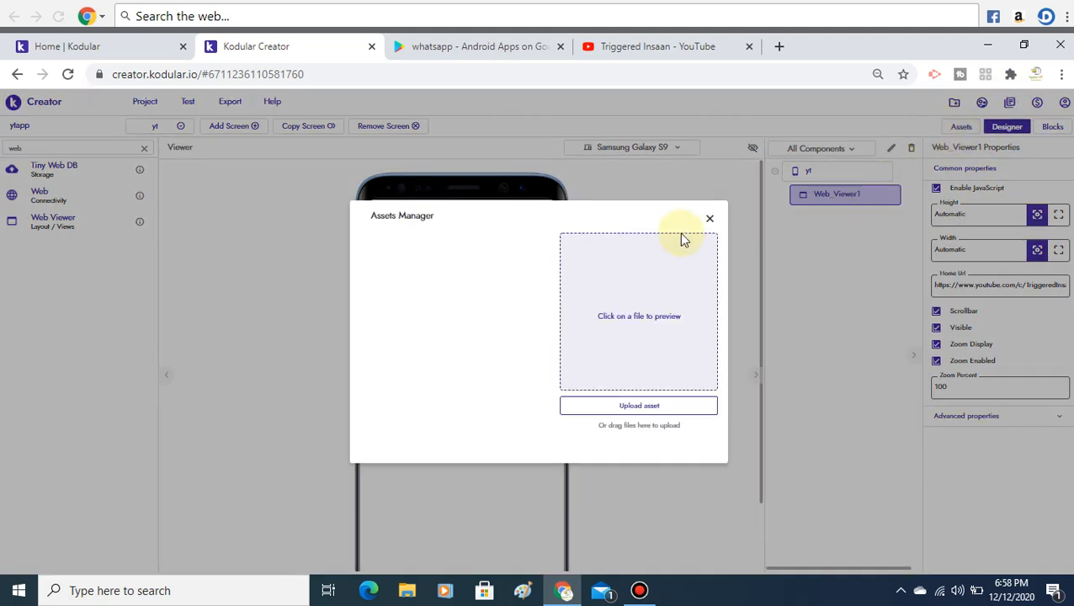
left_click(710, 219)
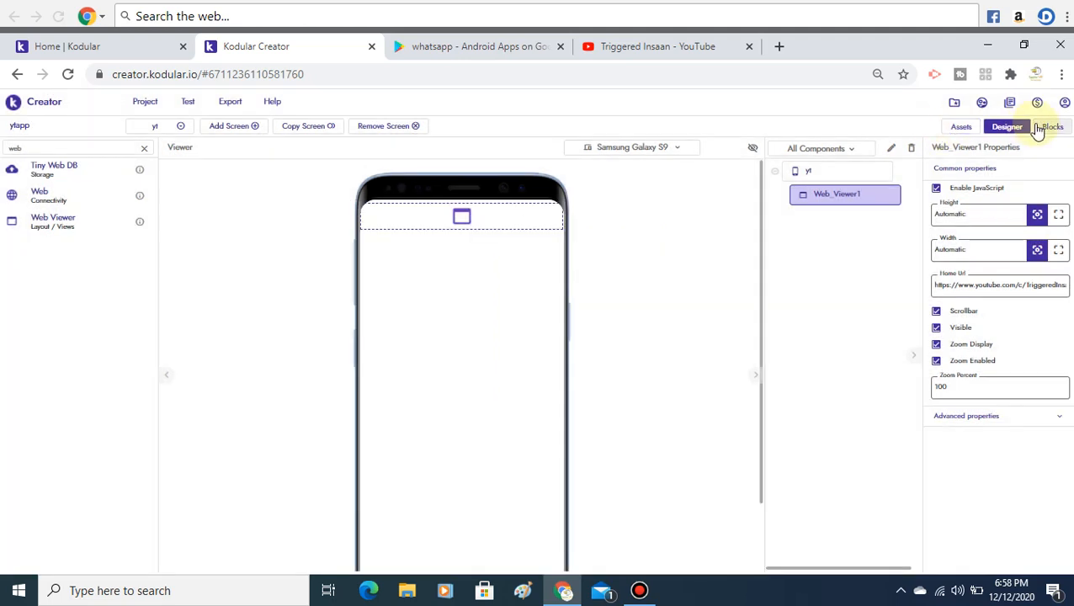
Step: Switch to Screen1 and set the text of Button2 to "website" in the designer
left_click(1053, 126)
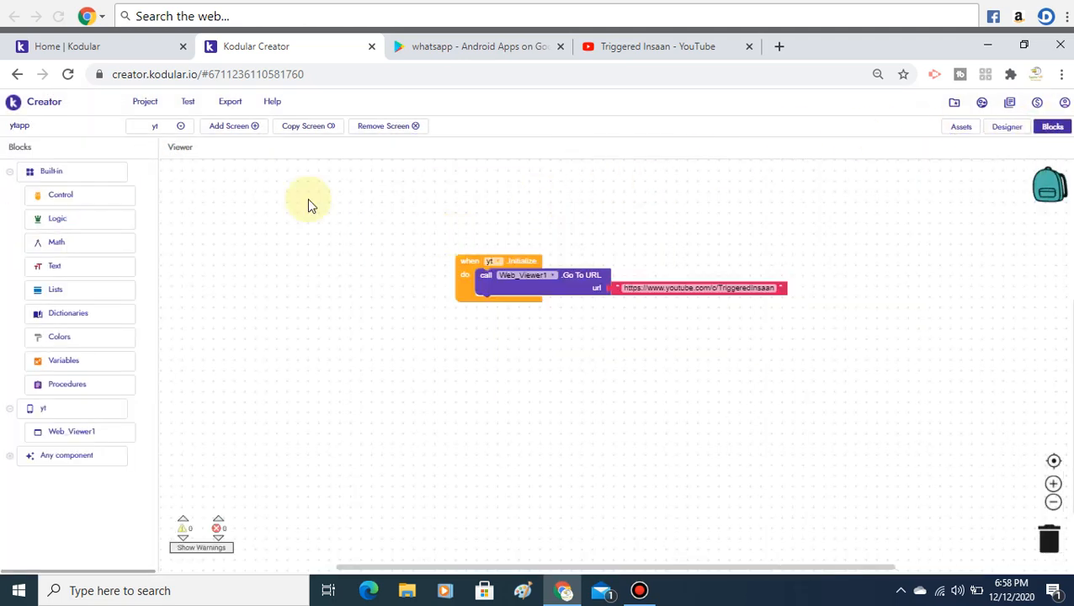
left_click(172, 131)
left_click(175, 150)
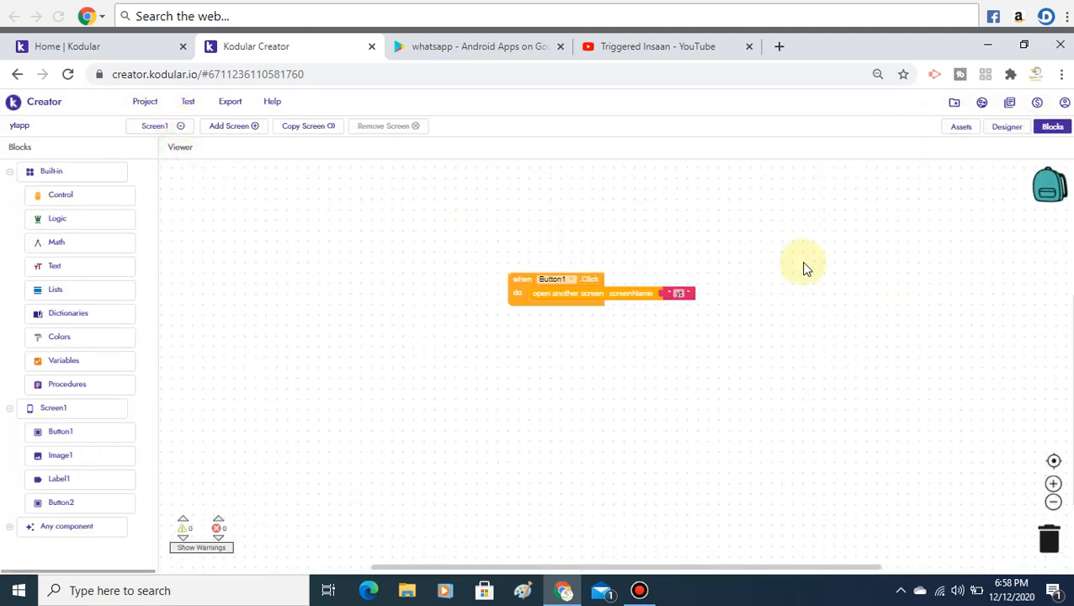
left_click(1014, 128)
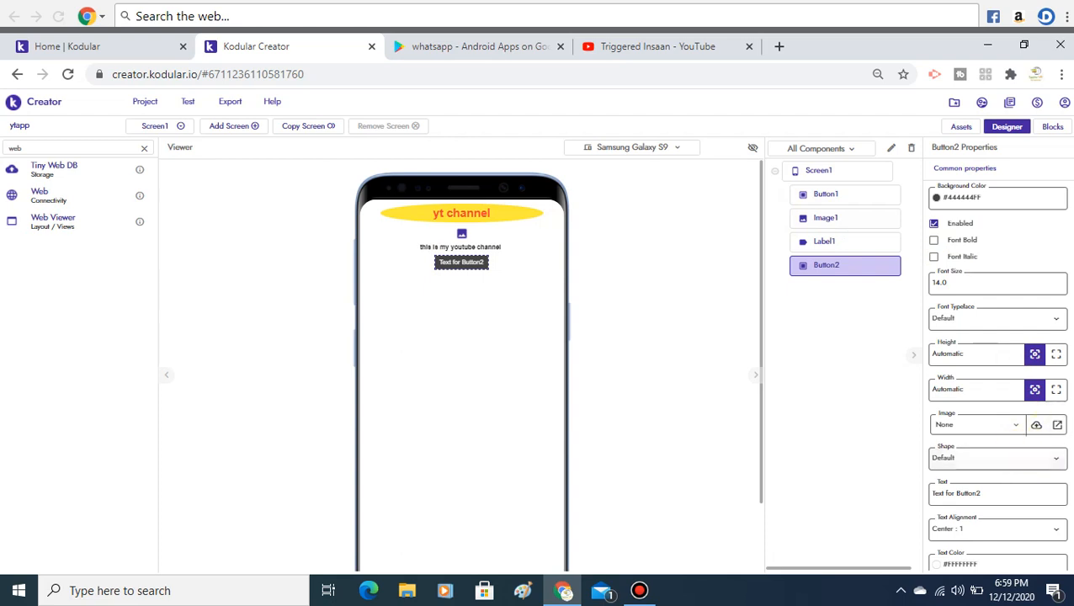
scroll(1019, 455, "down", 1)
left_click_drag(1015, 466, 717, 503)
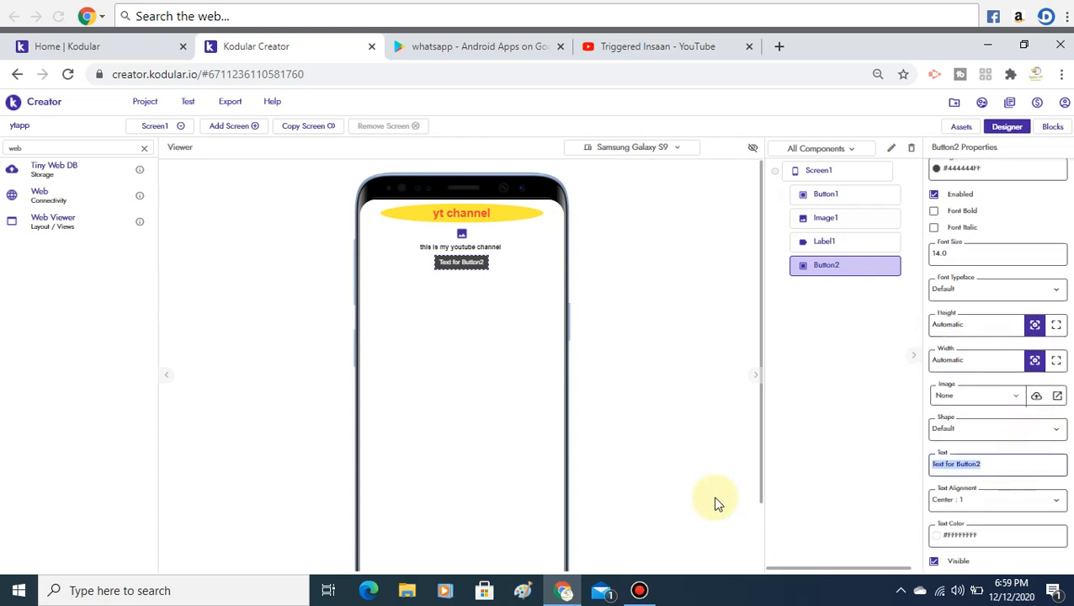
type("website")
key("Return")
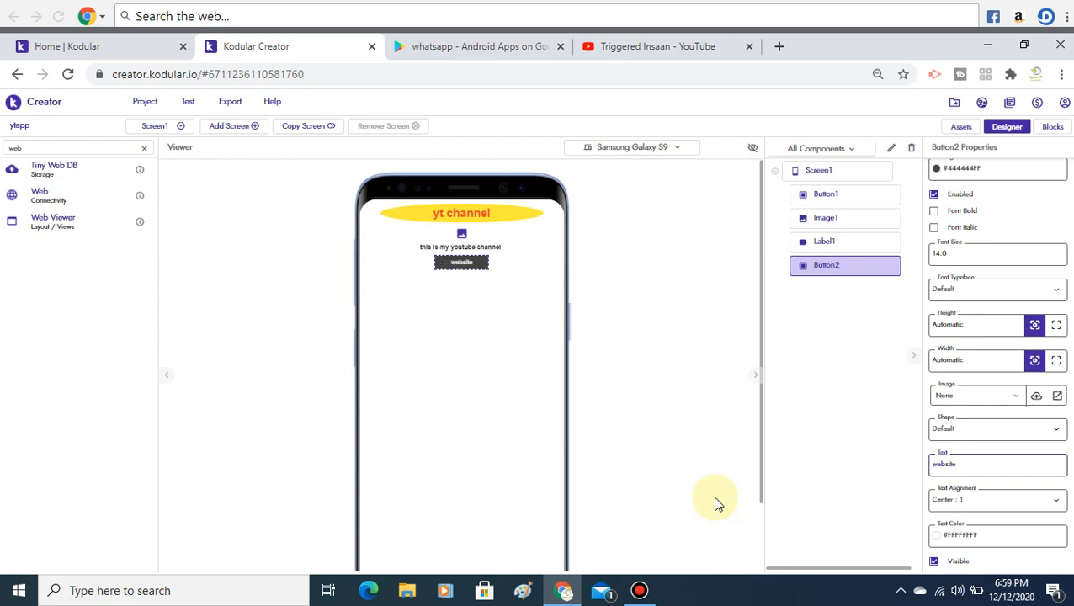
Step: Add a new screen named "website" to the project
left_click(1050, 129)
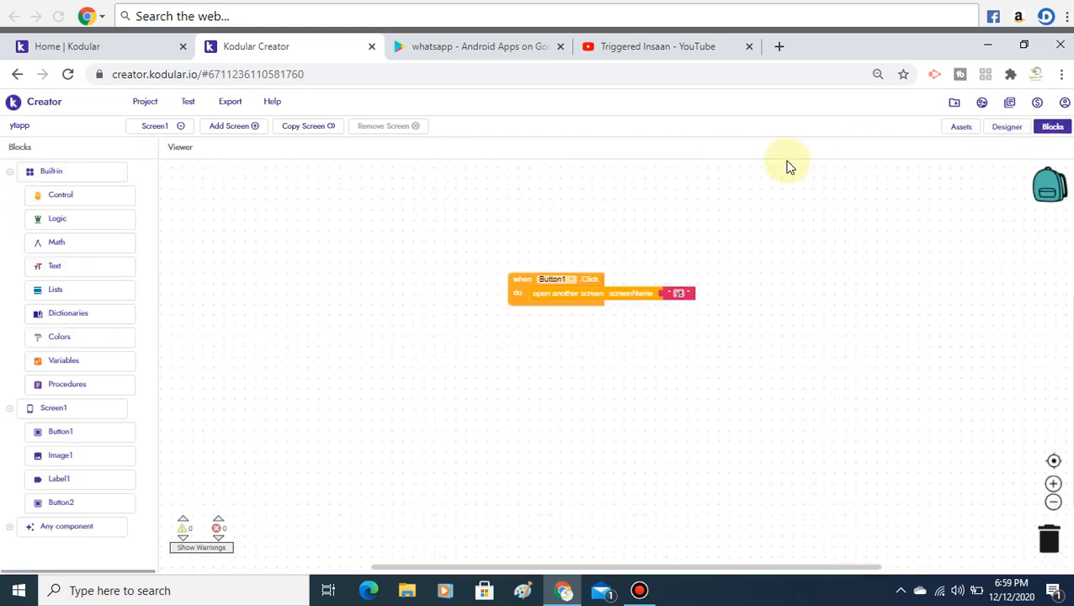
left_click(239, 133)
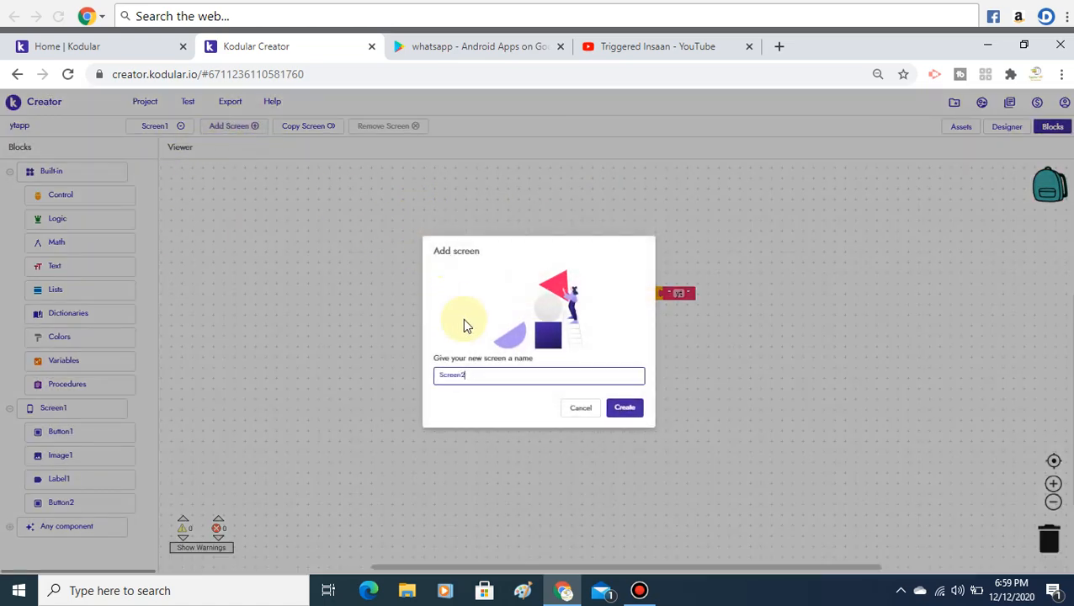
key("BackSpace")
key("BackSpace")
key("BackSpace")
key("BackSpace")
key("BackSpace")
key("BackSpace")
key("BackSpace")
type("Sw")
key("BackSpace")
key("BackSpace")
type("website")
left_click(628, 411)
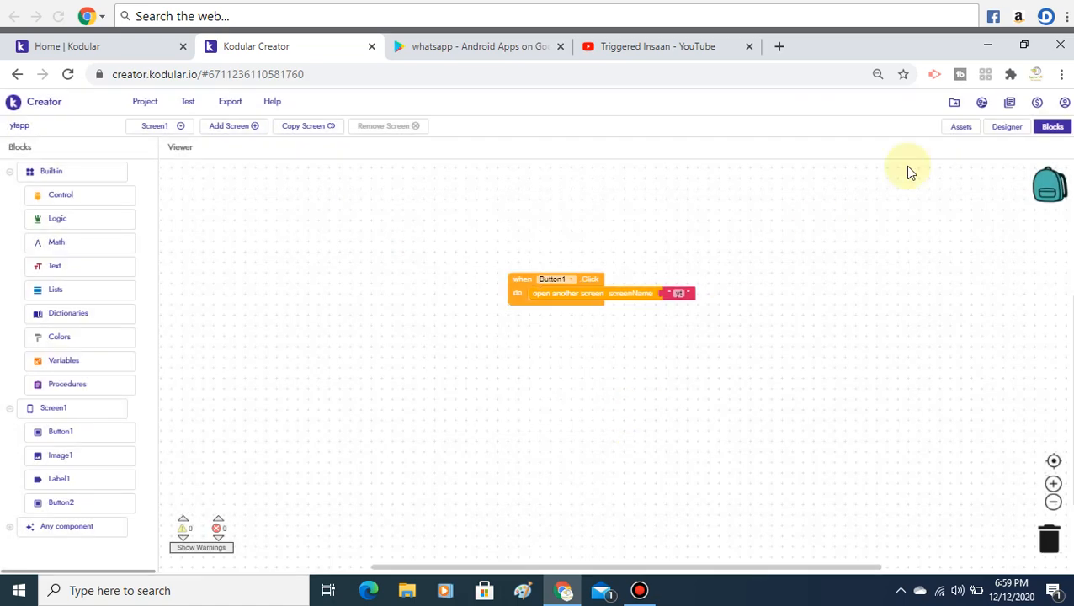
left_click(172, 130)
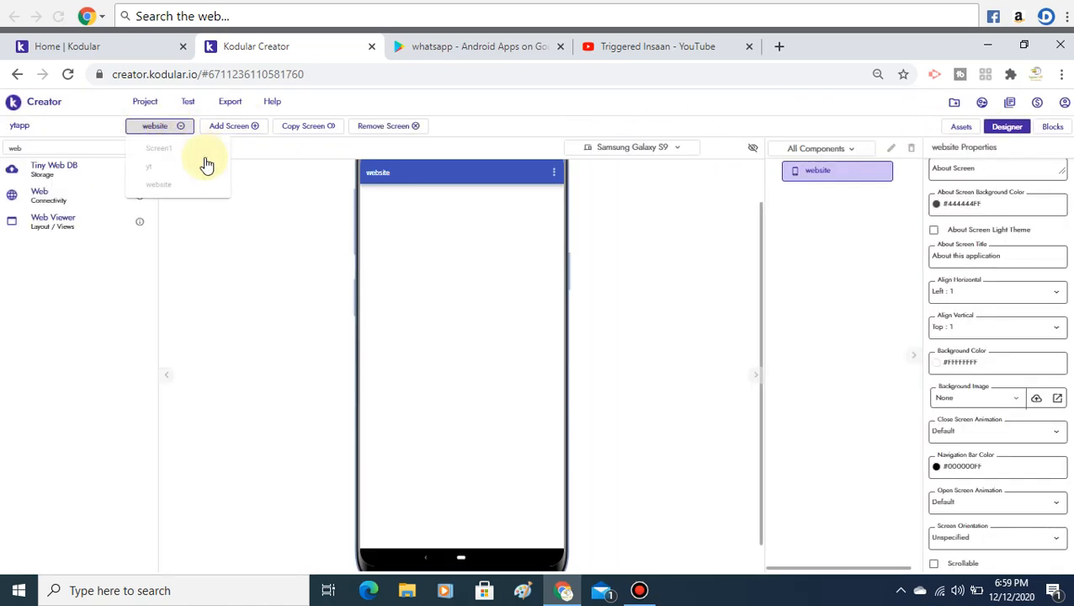
left_click(307, 234)
Step: Turn off the website screen's status bar, options menu and title, and make the screen scrollable
scroll(997, 362, "down", 3)
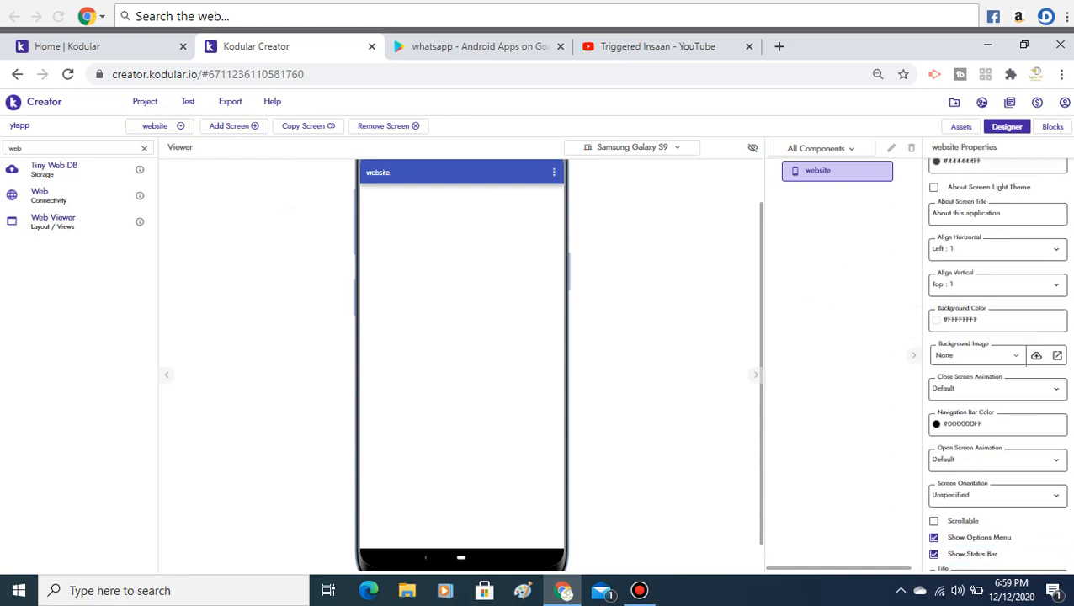
left_click(935, 362)
left_click(934, 346)
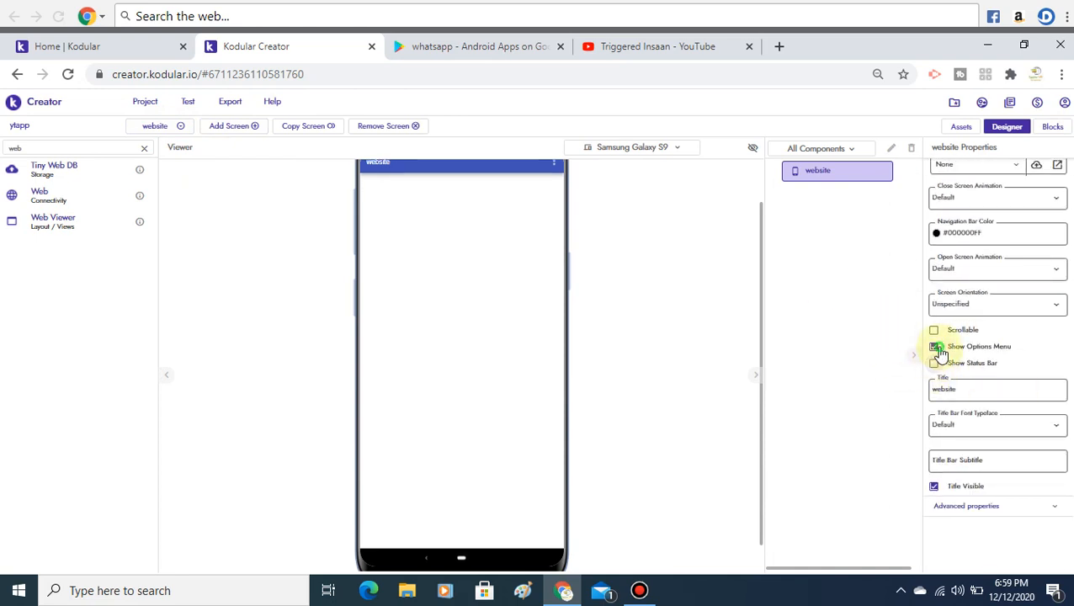
left_click(935, 486)
left_click(935, 331)
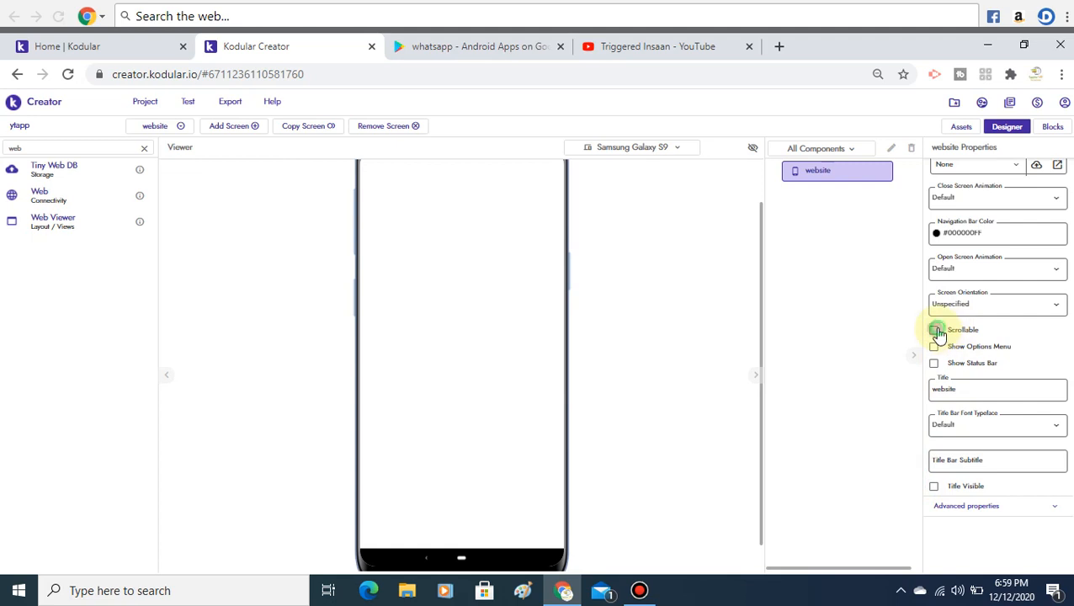
scroll(935, 338, "up", 3)
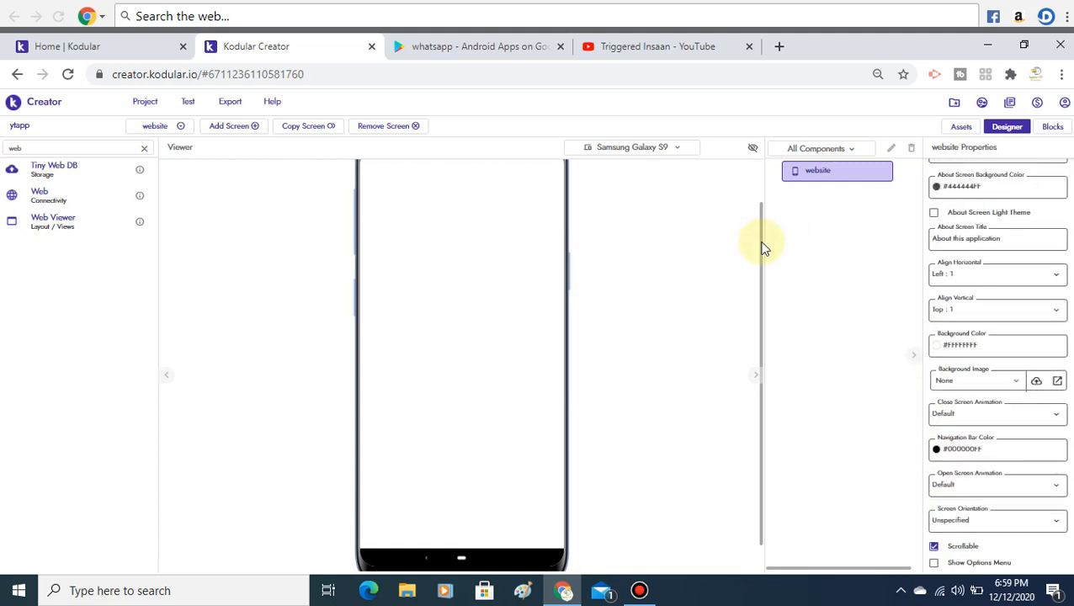
left_click_drag(763, 240, 763, 136)
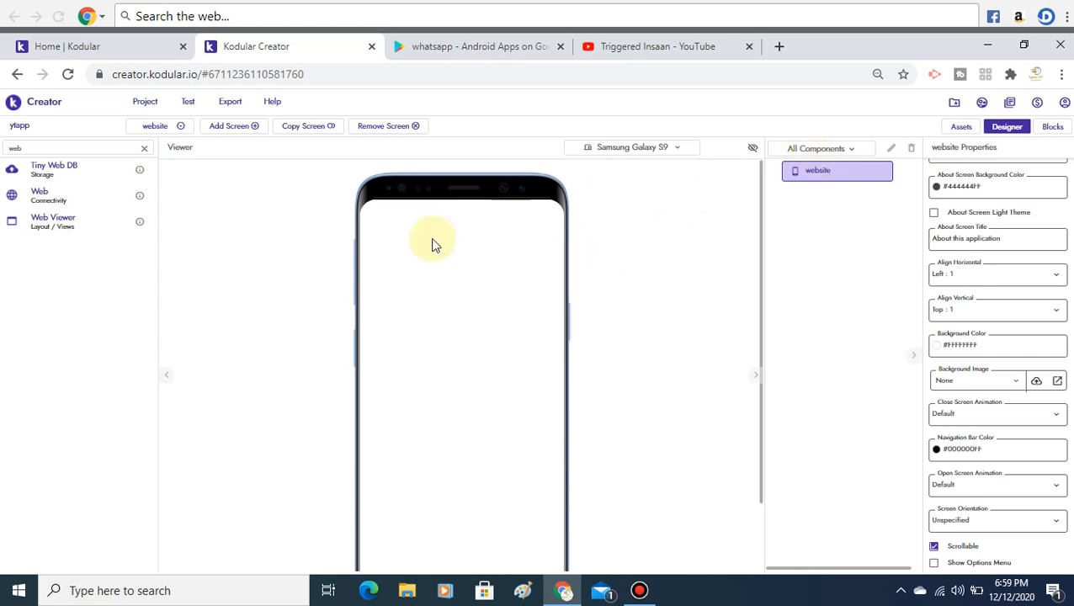
left_click_drag(61, 230, 479, 338)
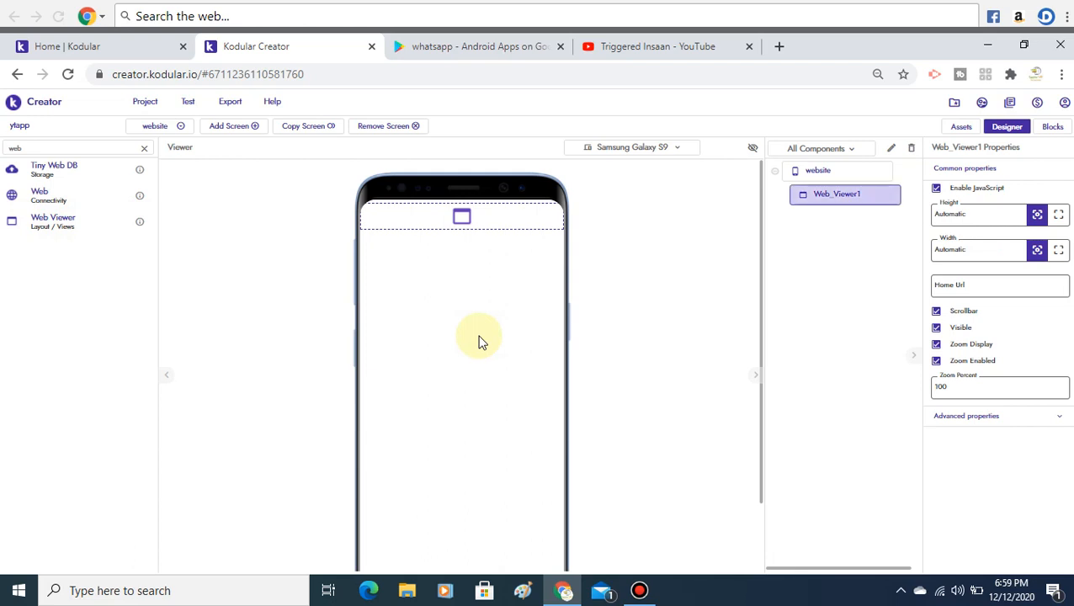
left_click(994, 285)
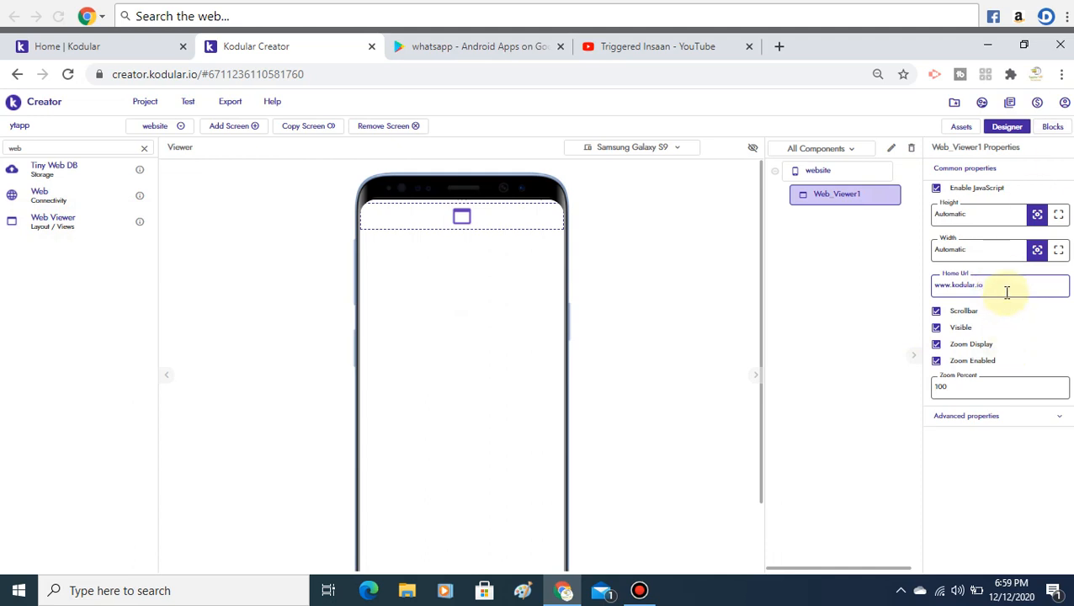
double_click(1006, 290)
key("ctrl+a")
key("ctrl+c")
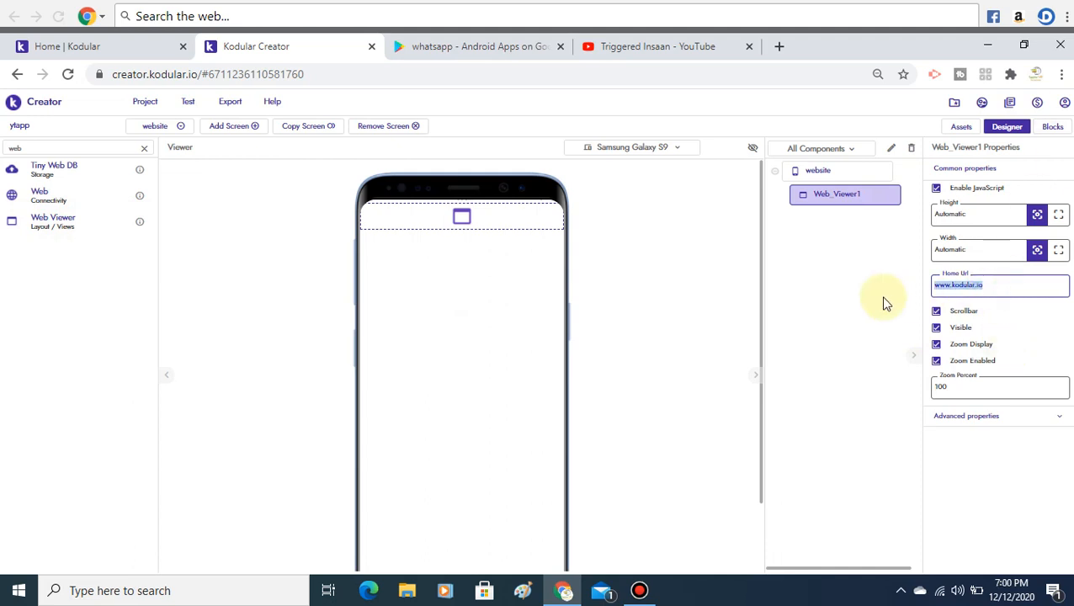
Step: Place a "when website.Initialize" event block in the website screen's blocks workspace
left_click(1066, 130)
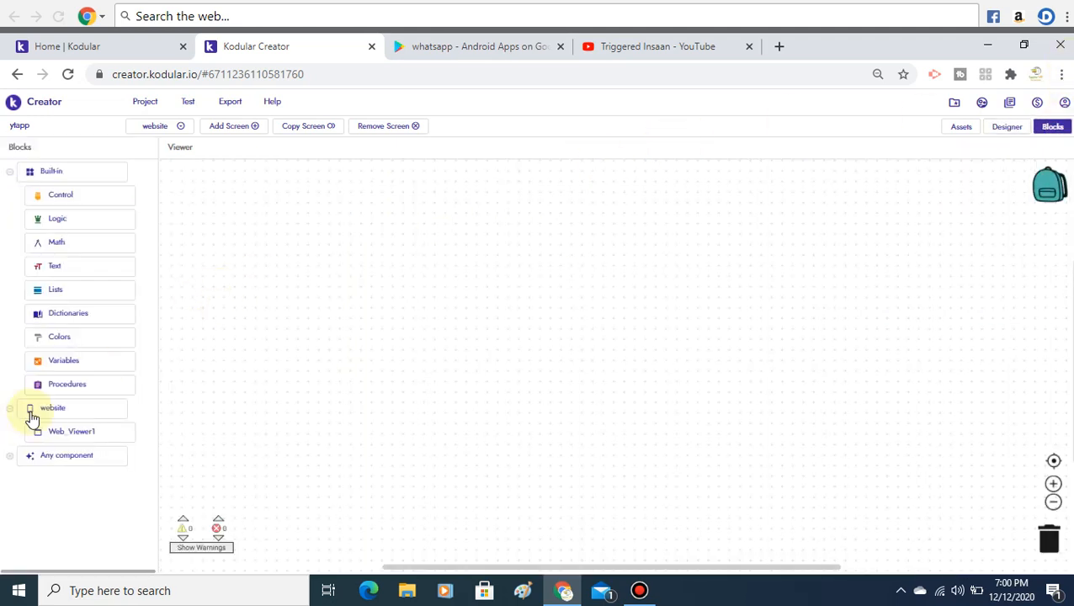
left_click(34, 413)
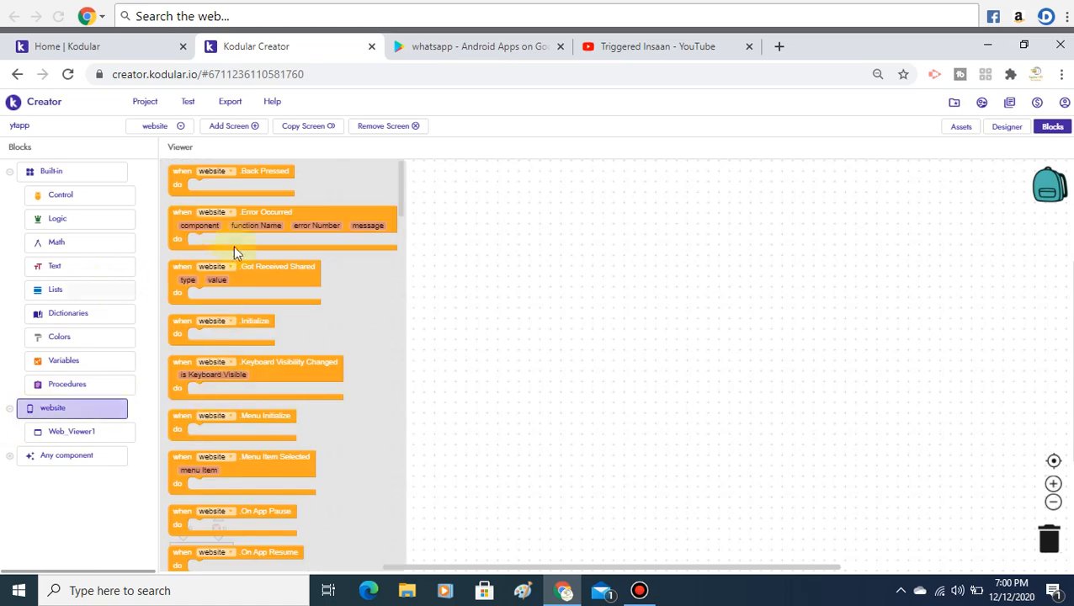
left_click_drag(270, 325, 444, 239)
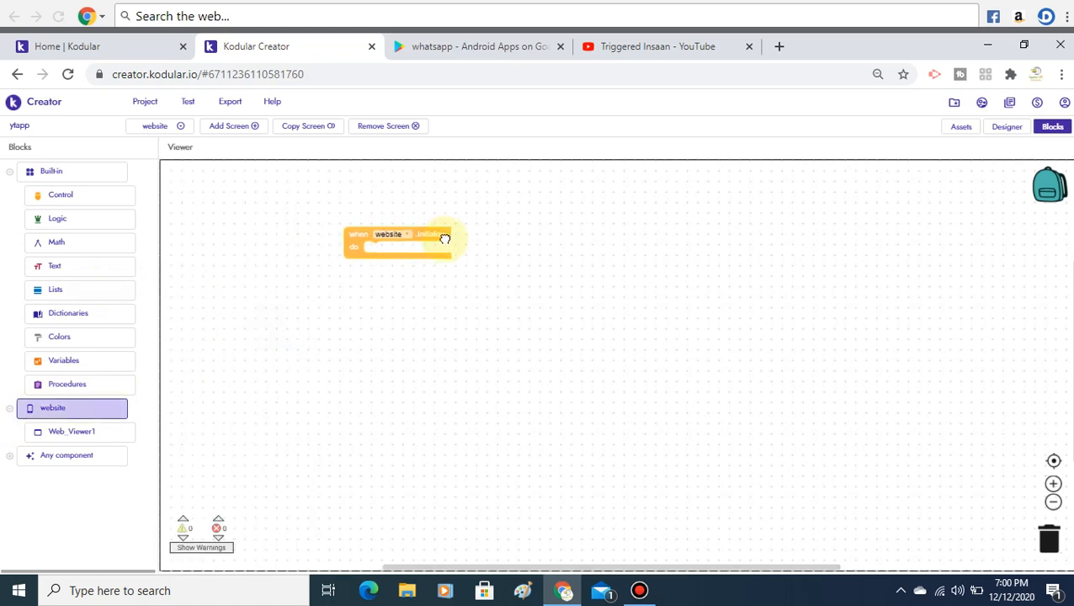
Step: Insert a Web_Viewer1 Go To URL call inside the "when website.Initialize" block
left_click(42, 436)
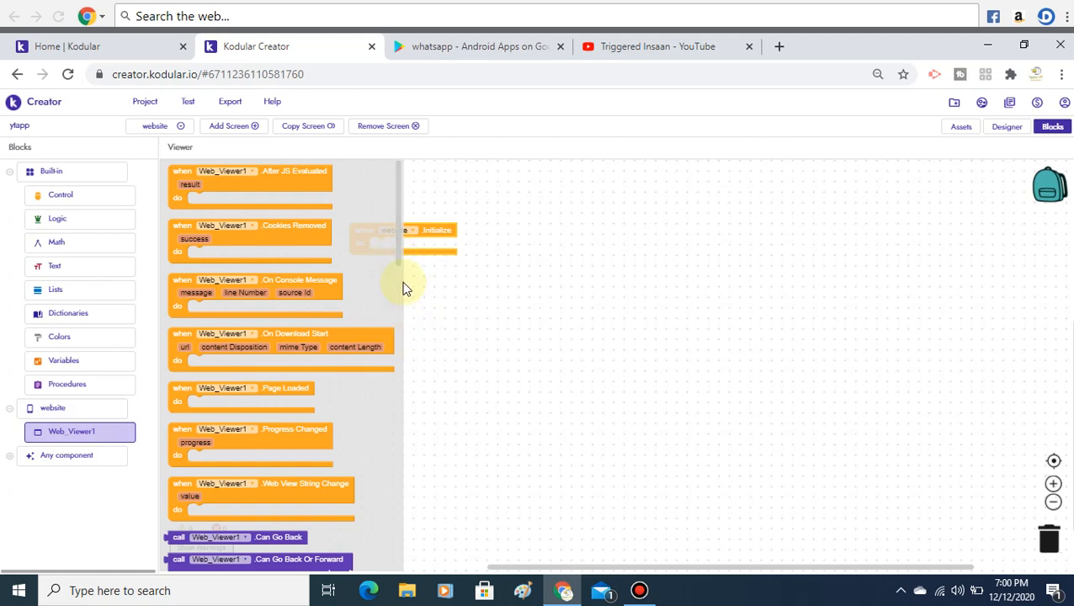
left_click_drag(398, 254, 402, 349)
scroll(399, 383, "down", 2)
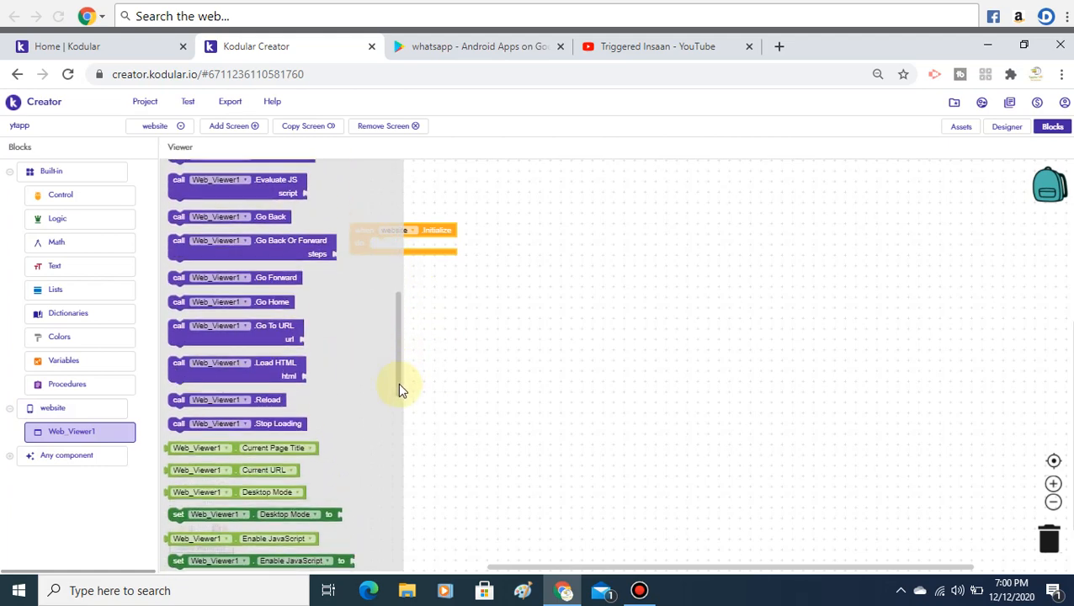
scroll(398, 383, "up", 6)
left_click_drag(397, 327, 399, 370)
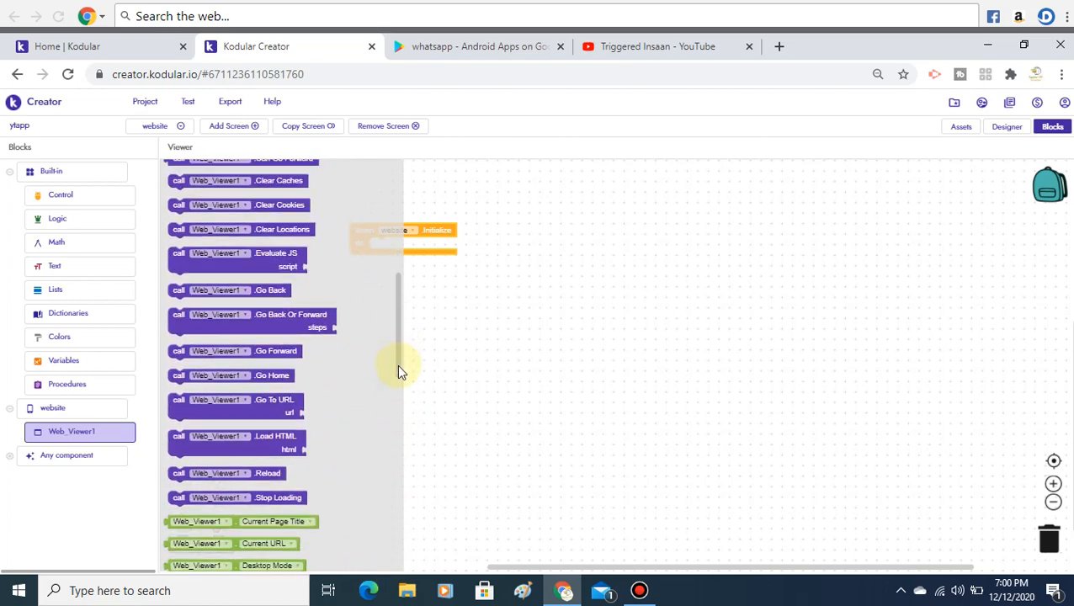
left_click_drag(248, 414, 443, 257)
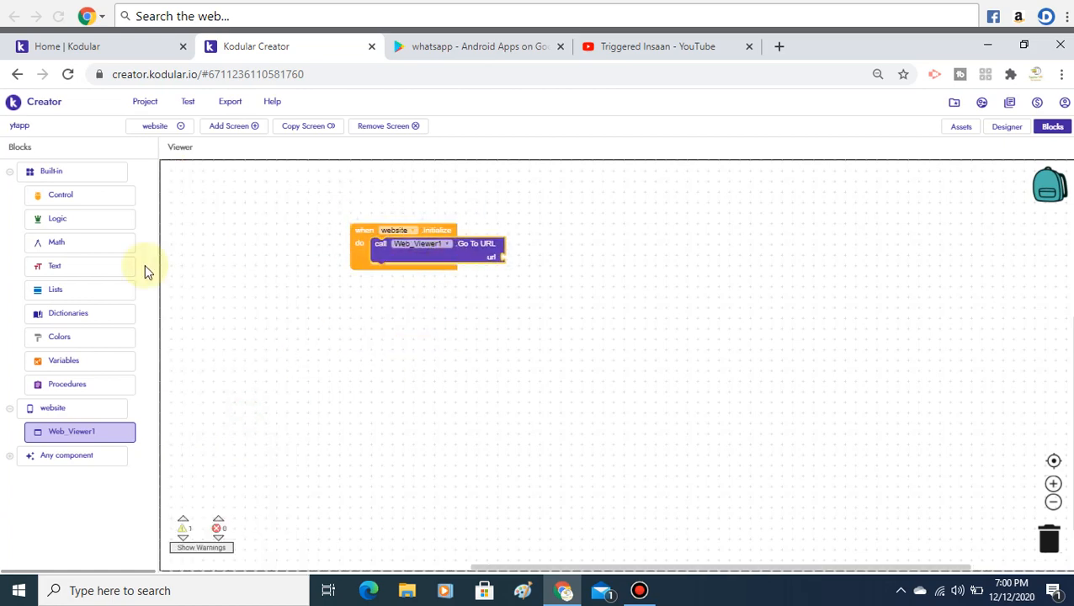
left_click(95, 268)
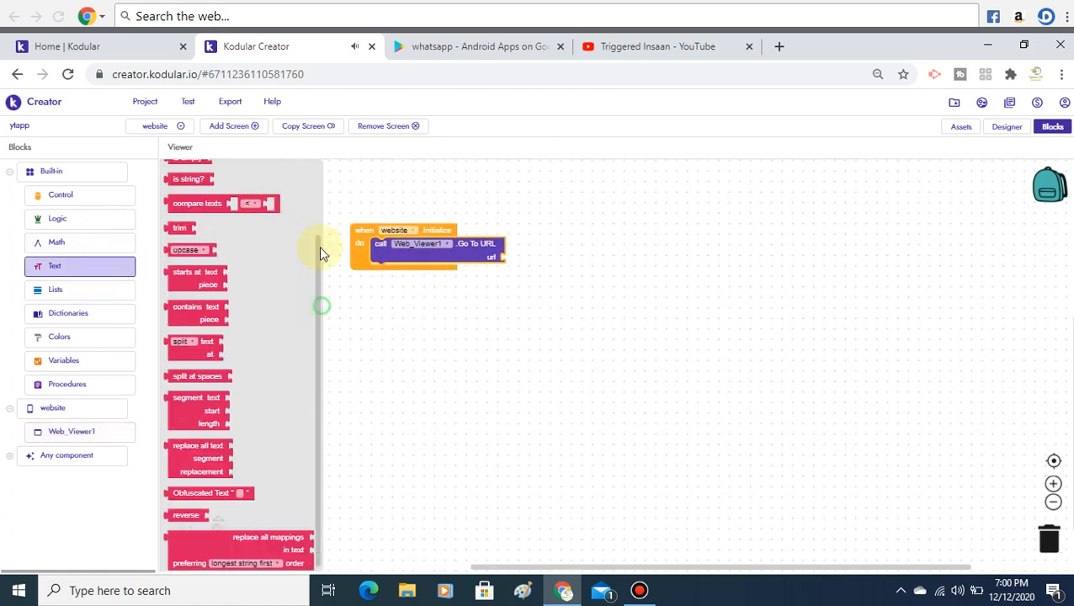
left_click_drag(320, 243, 320, 155)
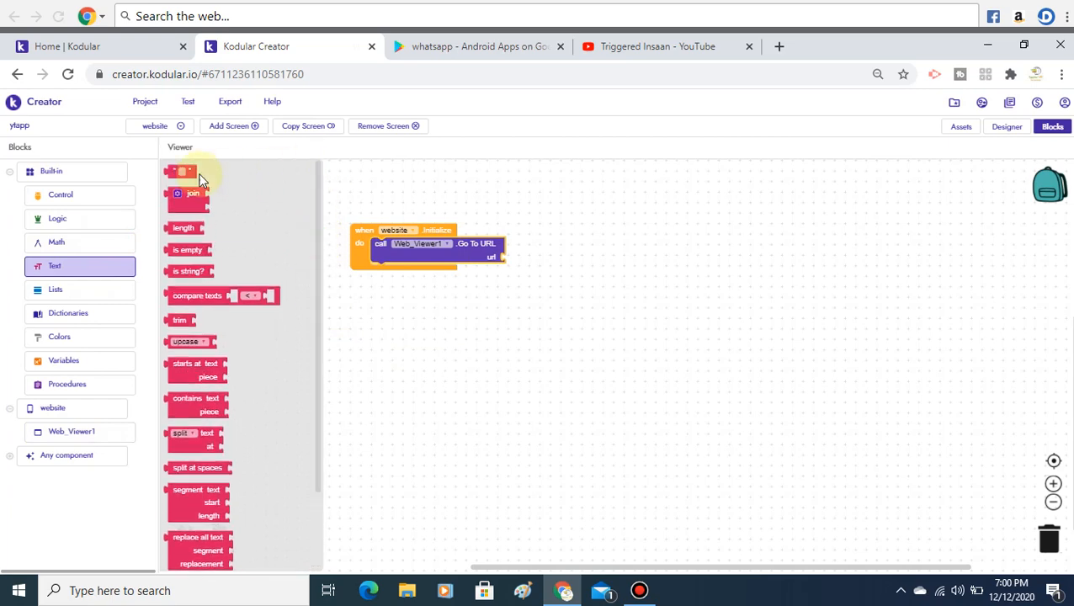
left_click_drag(181, 176, 520, 257)
left_click(521, 257)
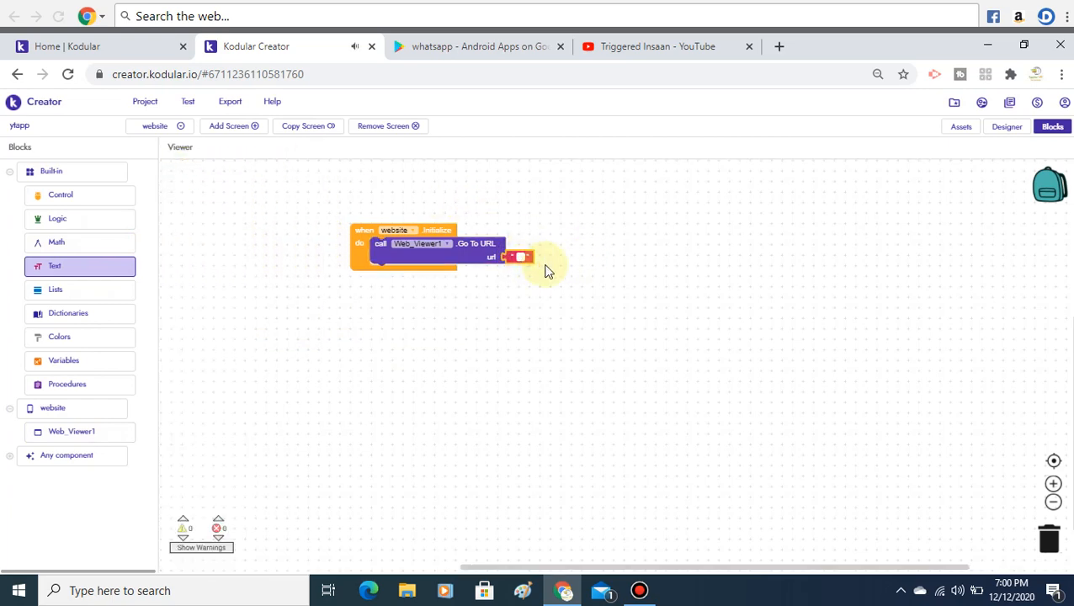
key("ctrl+v")
left_click(545, 271)
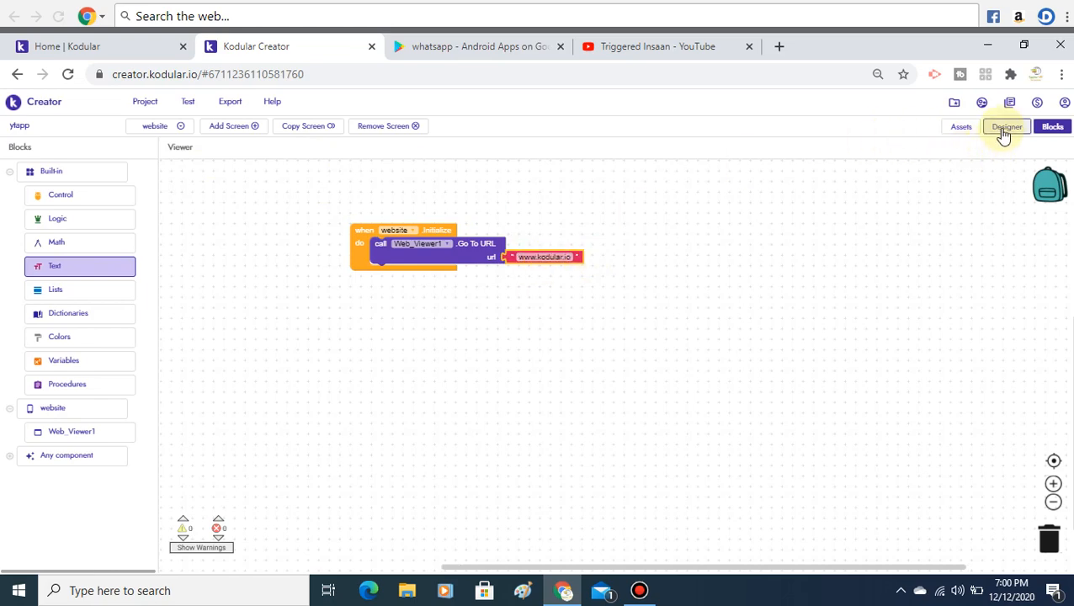
Step: Switch to Screen1 and place a "when Button2.Click" event block in its blocks workspace
left_click(157, 128)
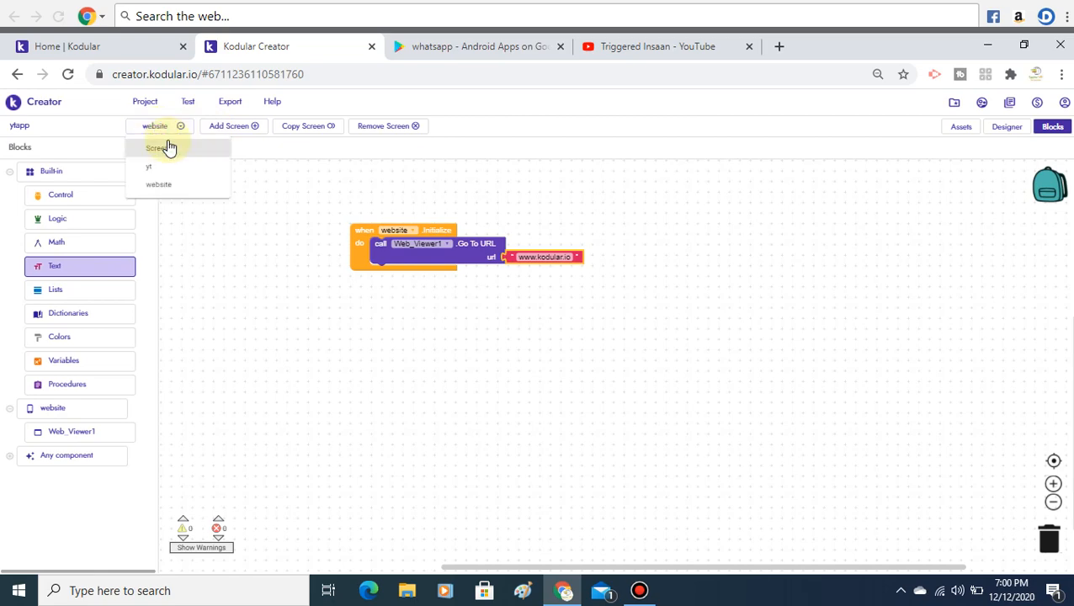
left_click(167, 148)
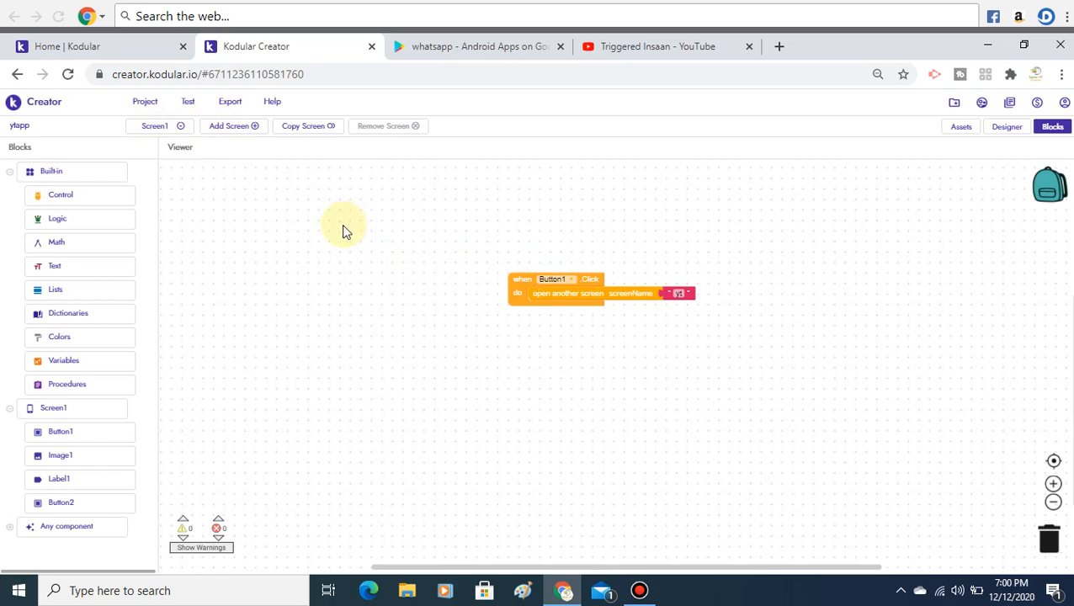
left_click(1008, 127)
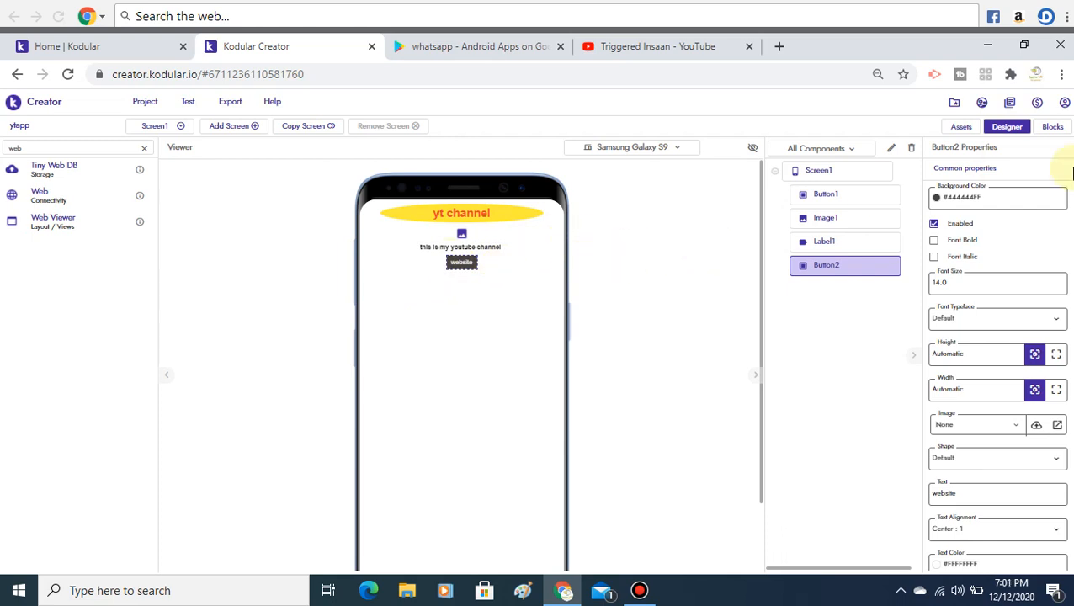
left_click(1053, 127)
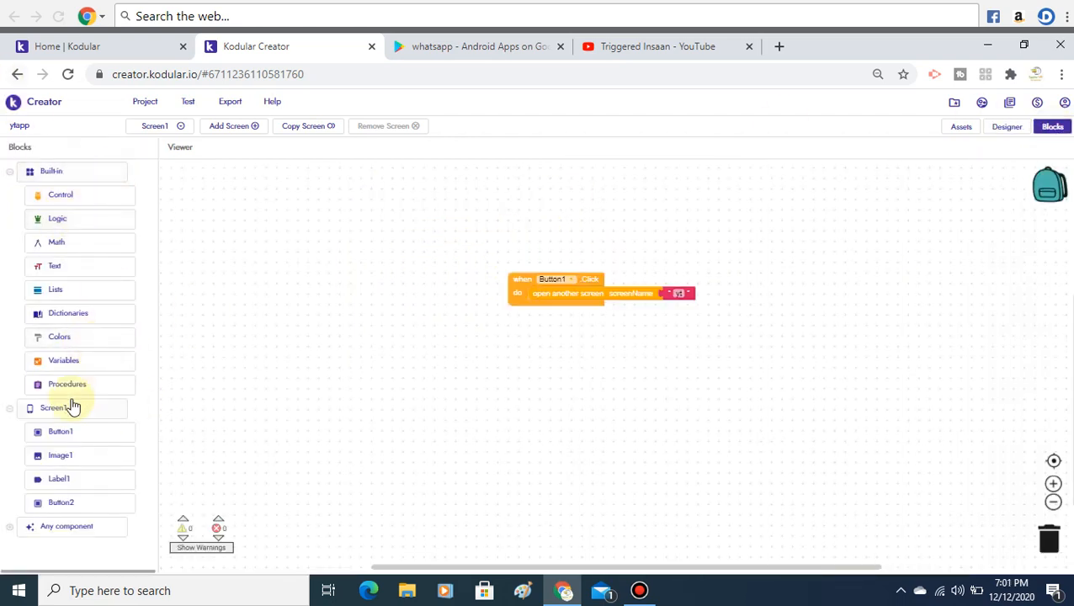
left_click(80, 506)
left_click(253, 175)
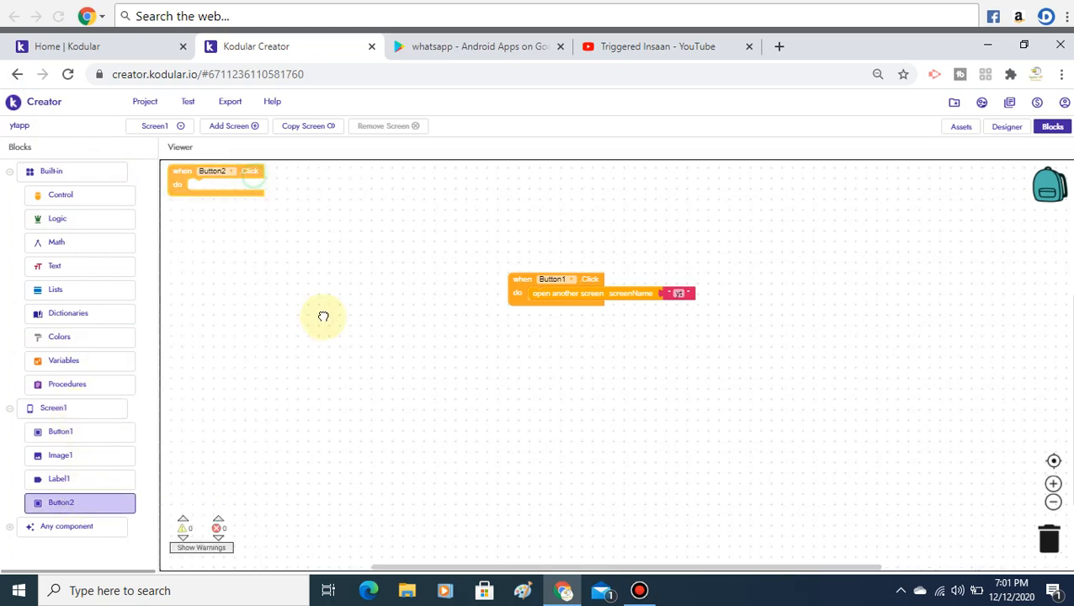
left_click_drag(323, 317, 330, 326)
Step: Duplicate the "open another screen" block into Button2.Click with screenName "website", and place that event below the Button1.Click block
right_click(575, 297)
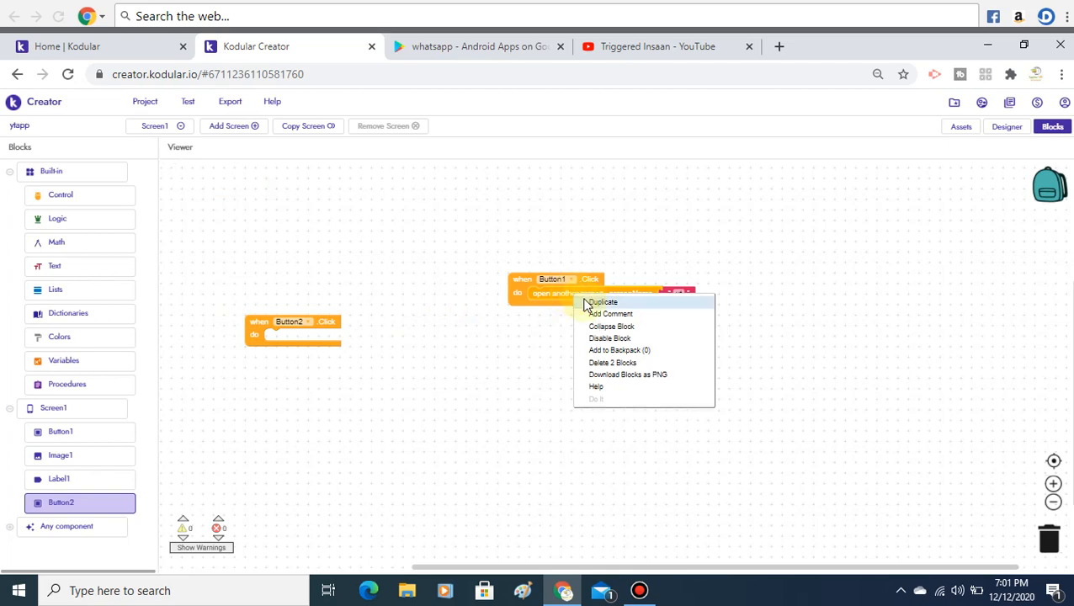
left_click(590, 302)
left_click_drag(528, 328, 443, 362)
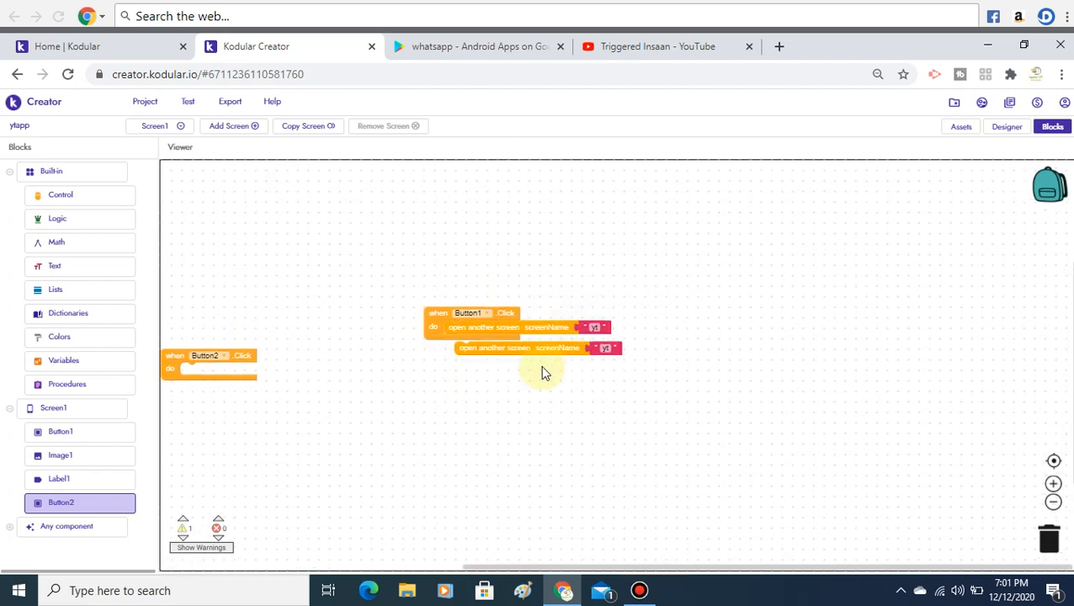
left_click_drag(527, 350, 251, 379)
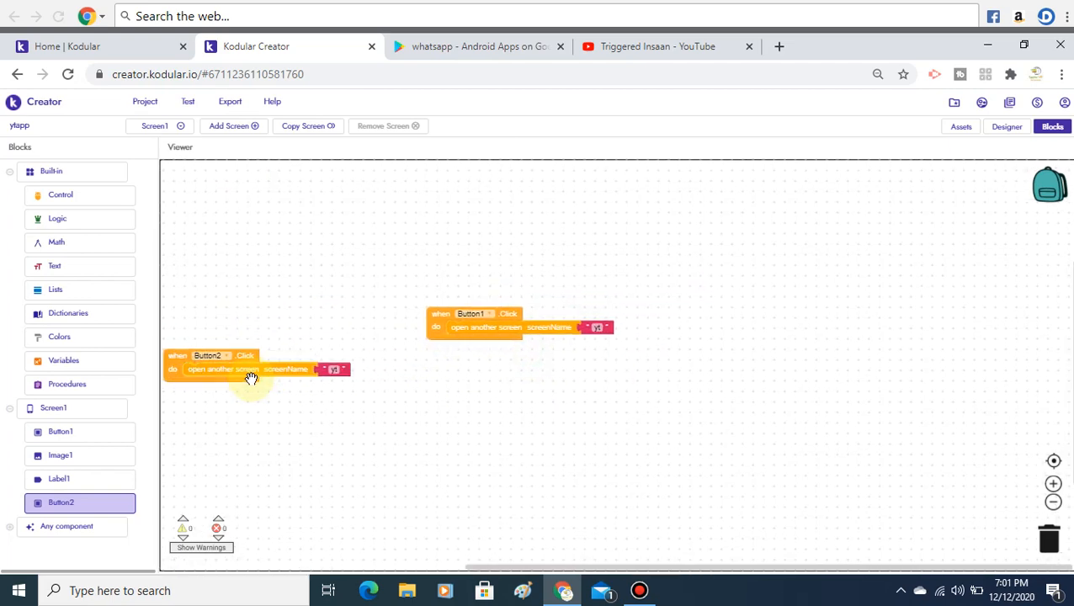
left_click(333, 370)
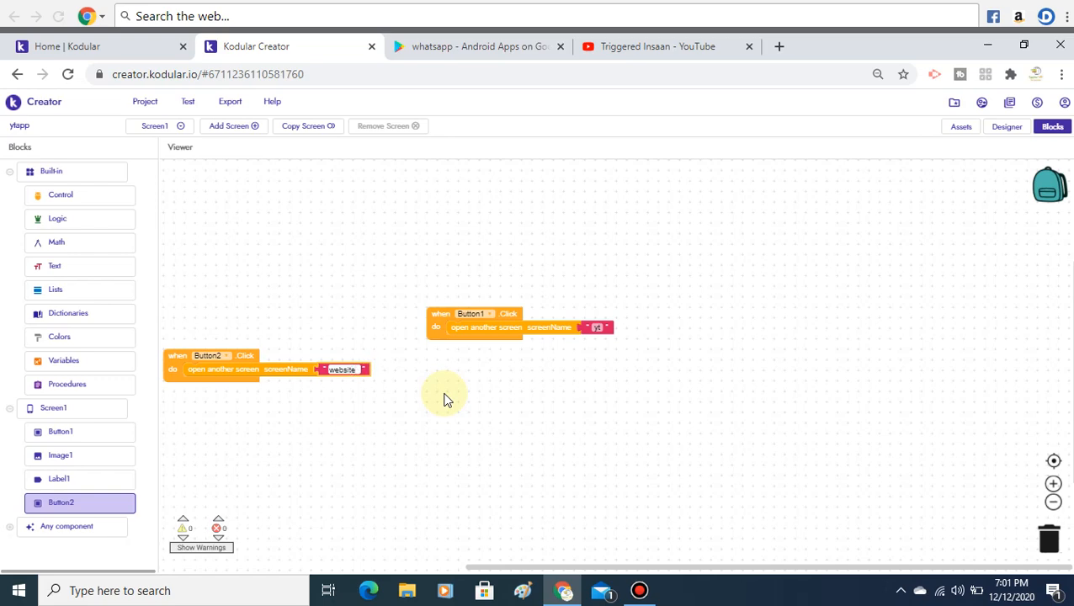
left_click_drag(177, 360, 444, 377)
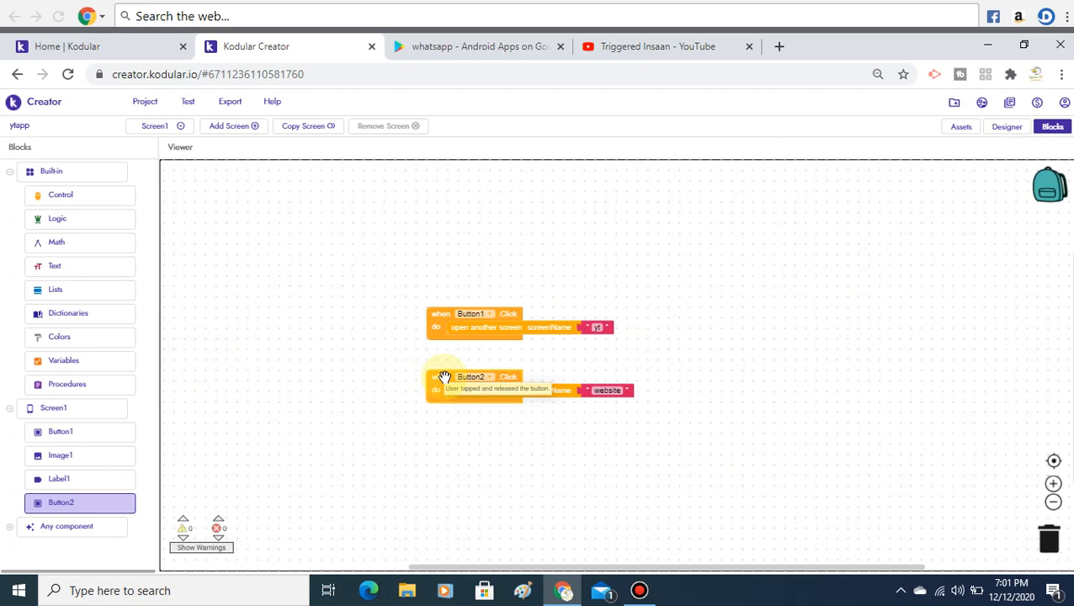
Step: Return to Screen1's design view, search the components for "butt" and add a Button below the website button
left_click(1024, 127)
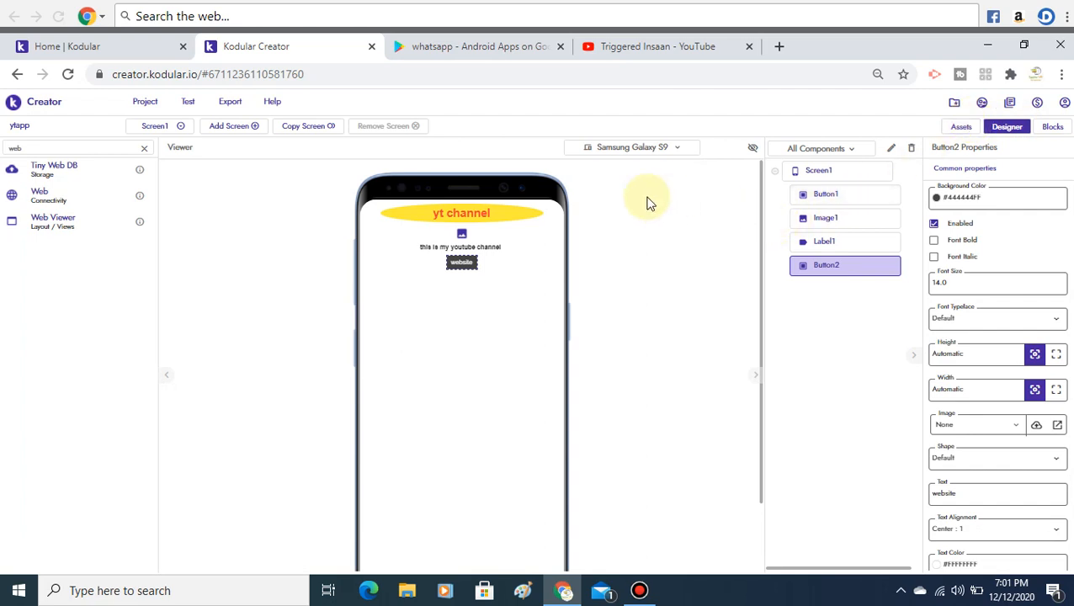
left_click(144, 148)
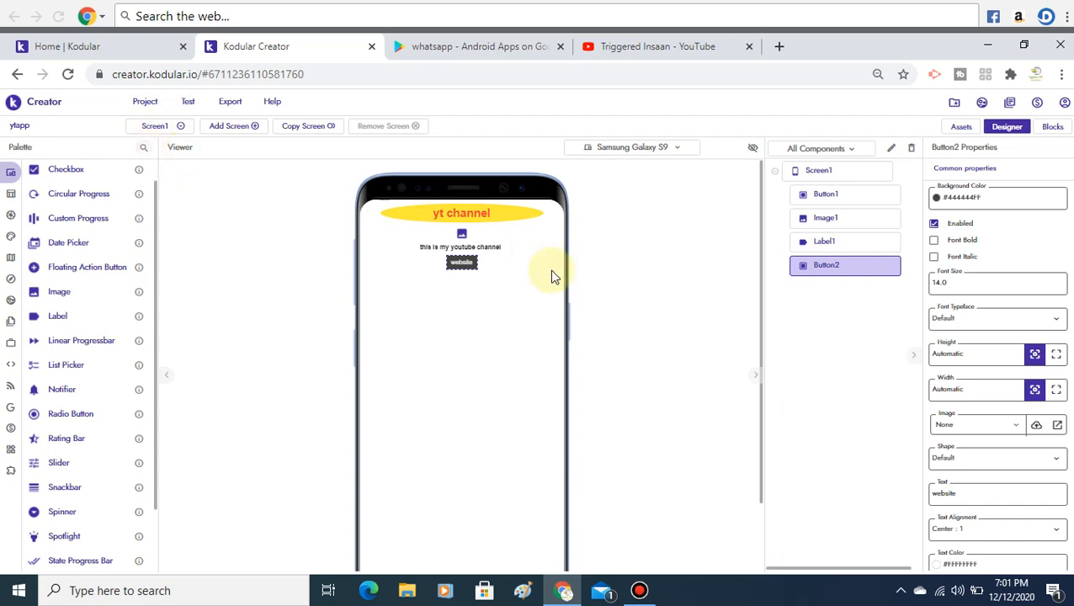
left_click(462, 207)
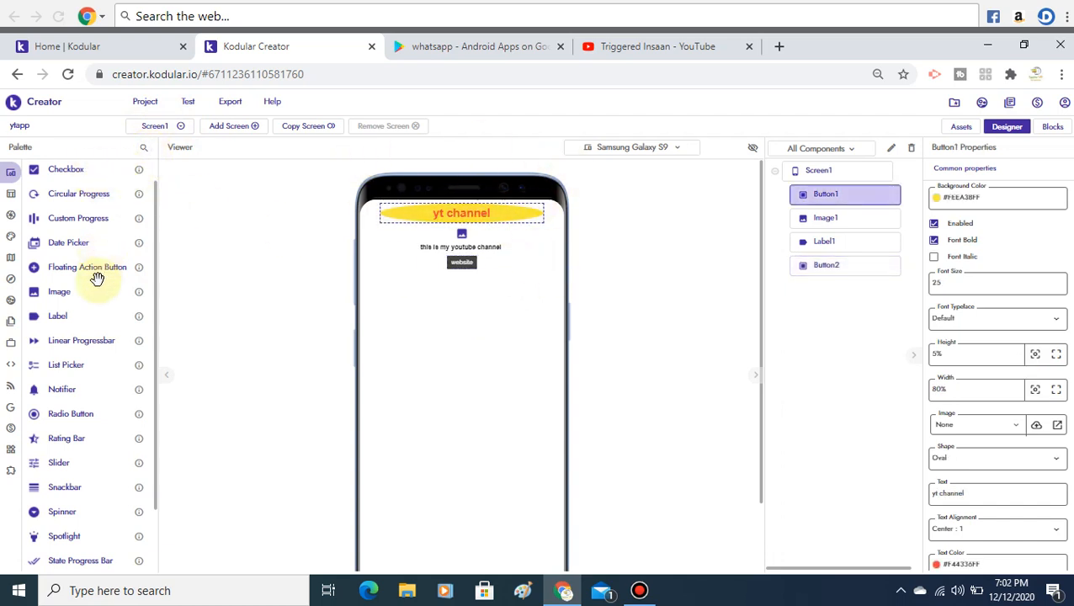
left_click(143, 149)
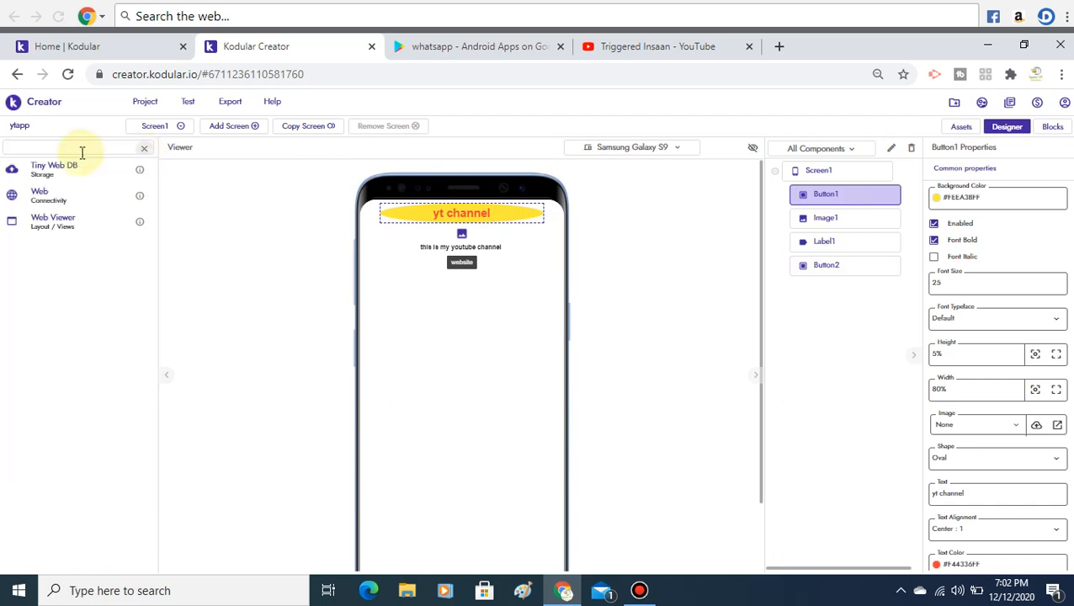
type("butt")
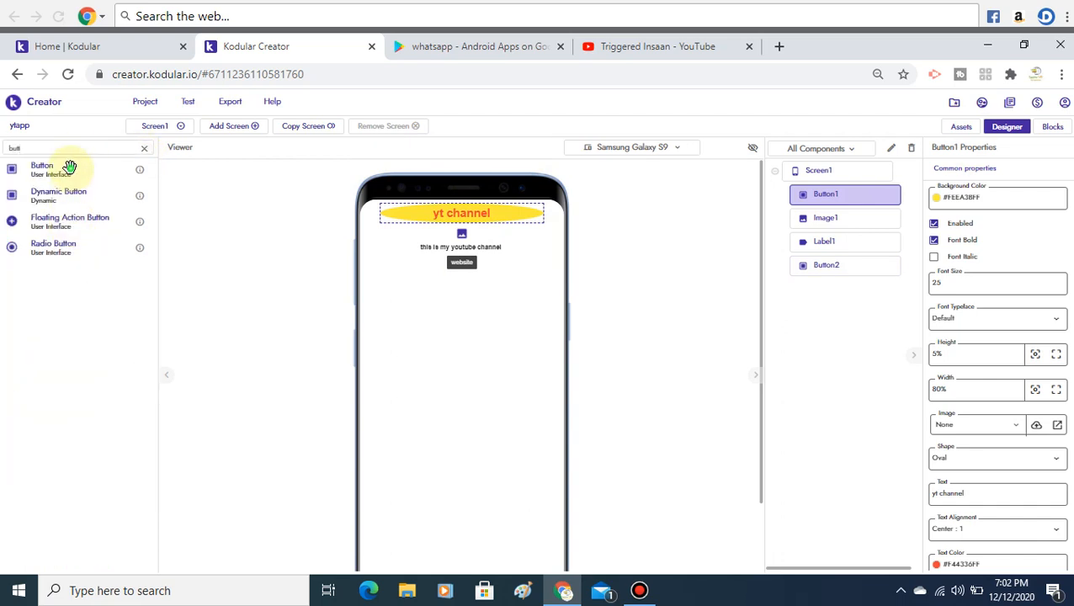
left_click_drag(68, 167, 508, 364)
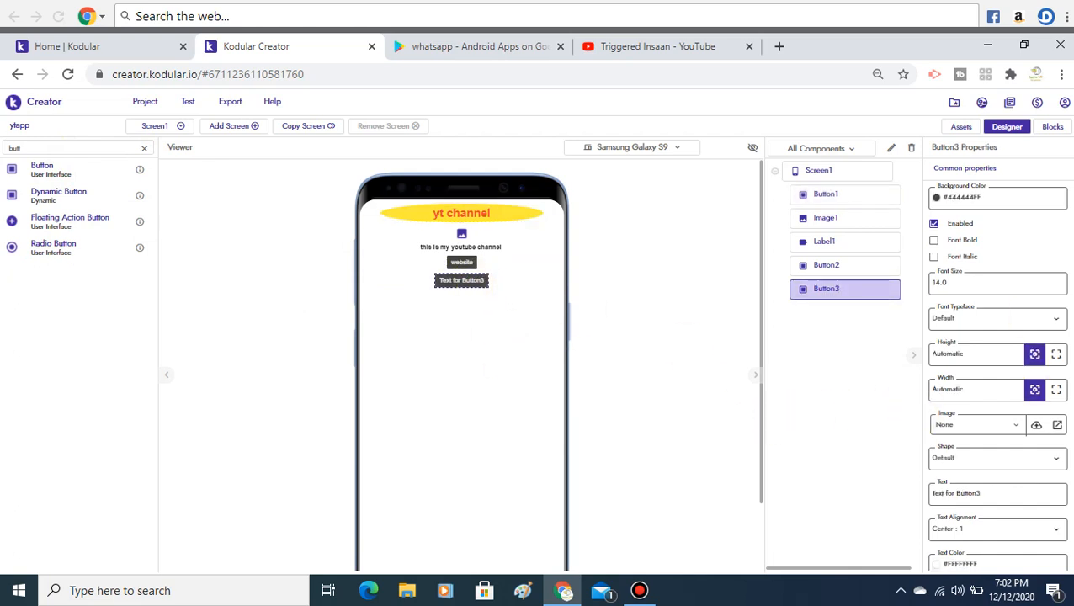
Step: Set the new third button's text to "yt channel on youtube"
scroll(998, 362, "down", 1)
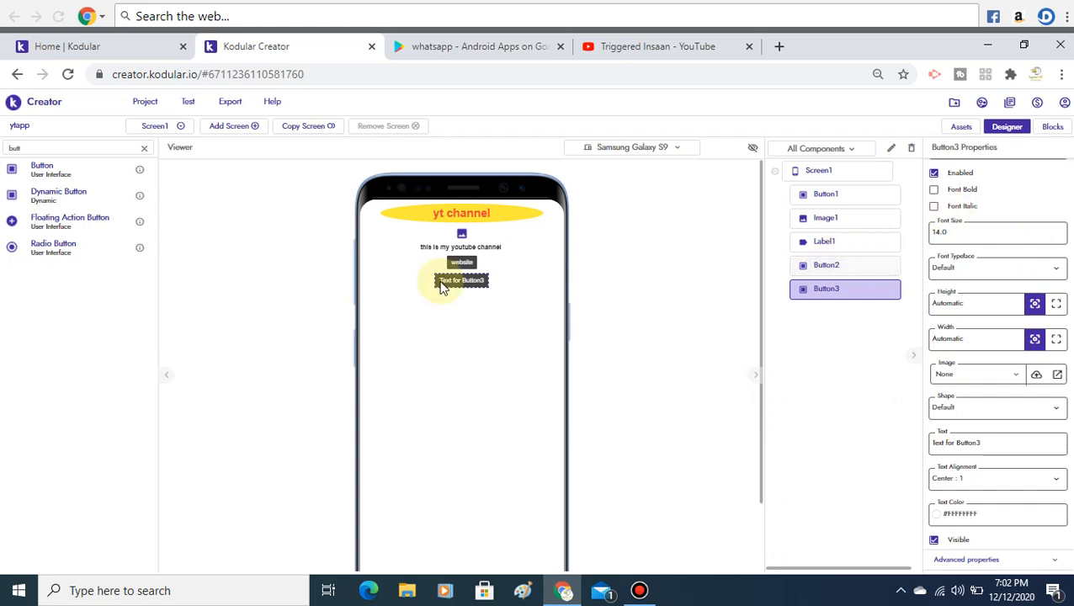
left_click(1016, 453)
key("ctrl+a")
key("BackSpace")
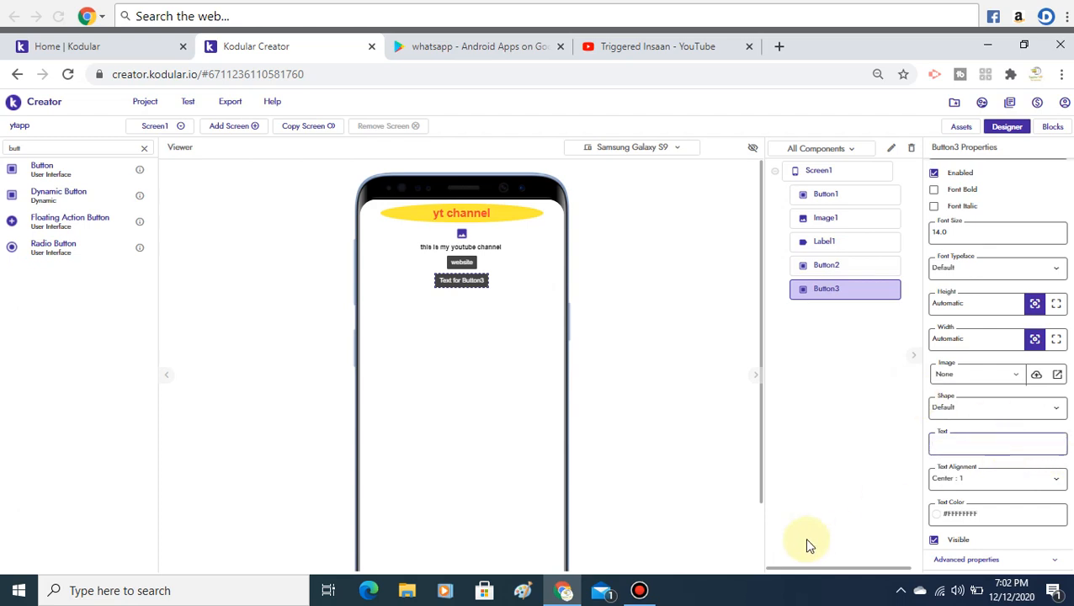
type("yt channel on youtube")
key("Return")
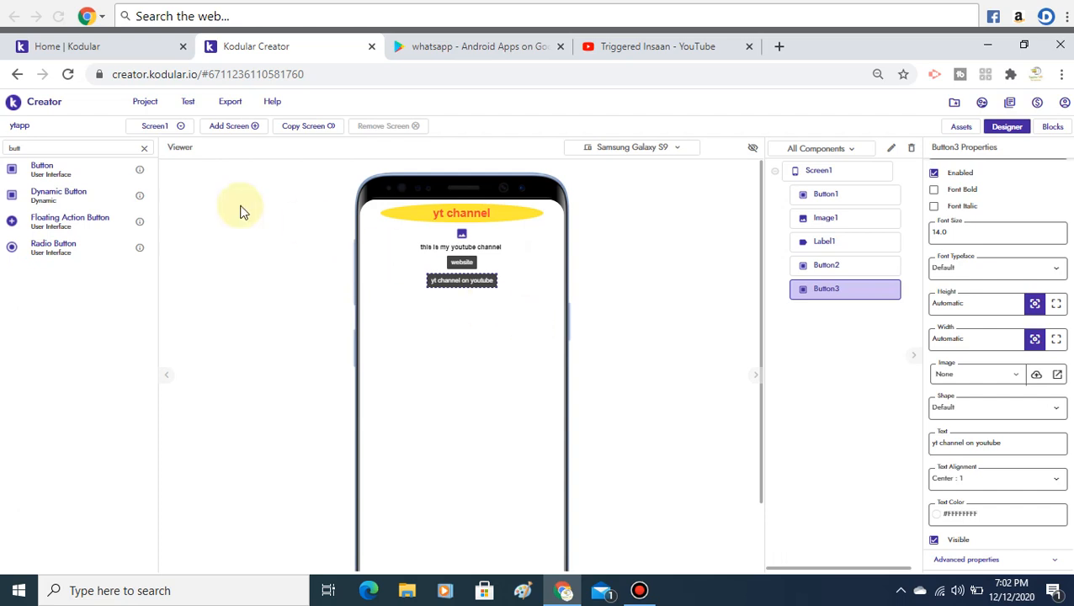
Step: Search the components for "activ" and add an Activity Starter to Screen1
left_click(107, 146)
type("a")
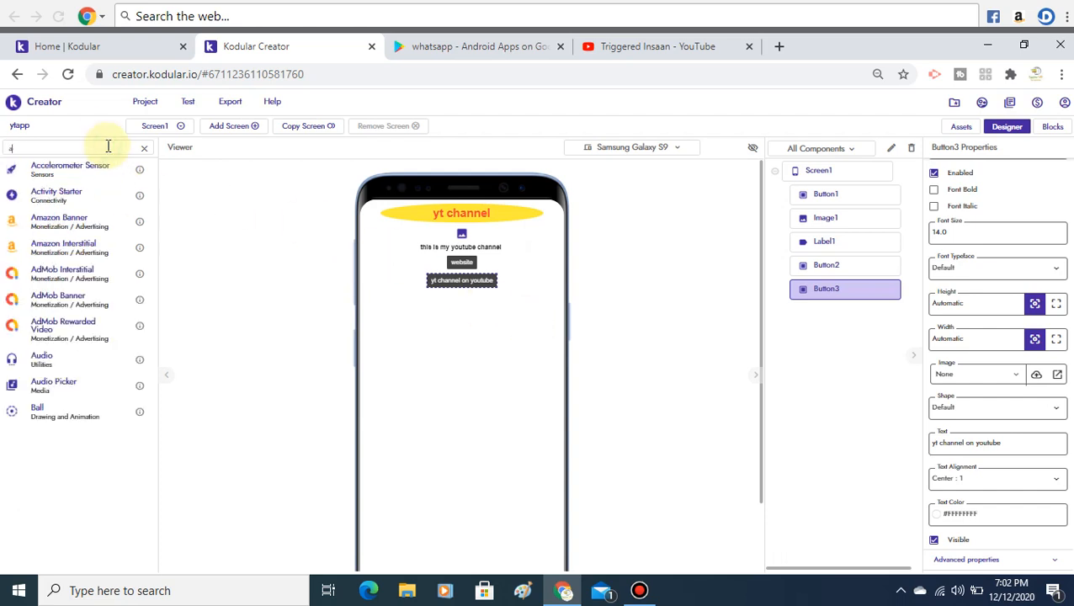
type("ctiv")
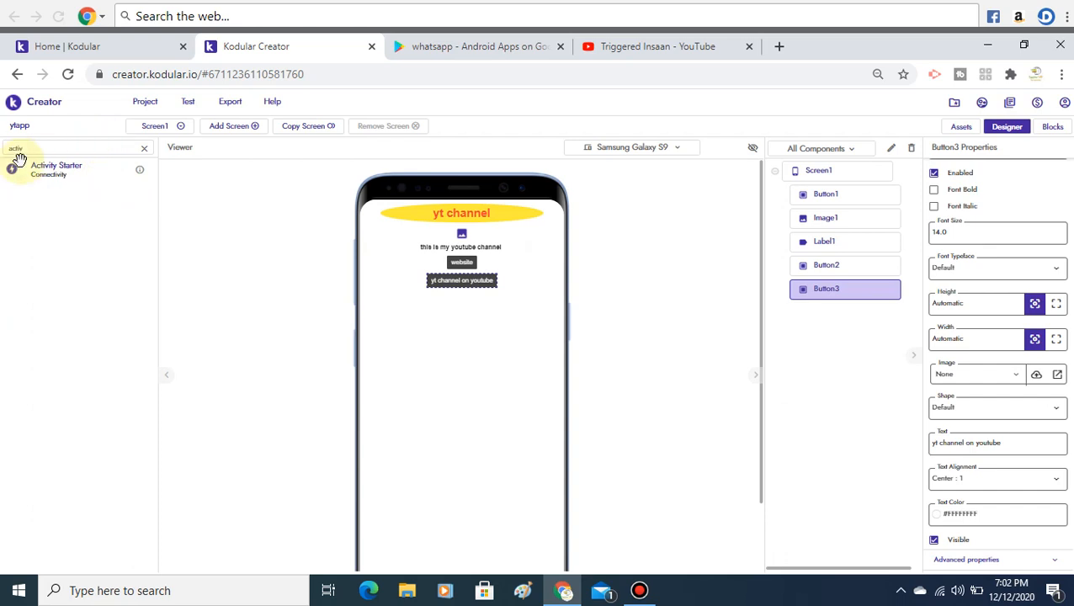
left_click_drag(45, 172, 439, 355)
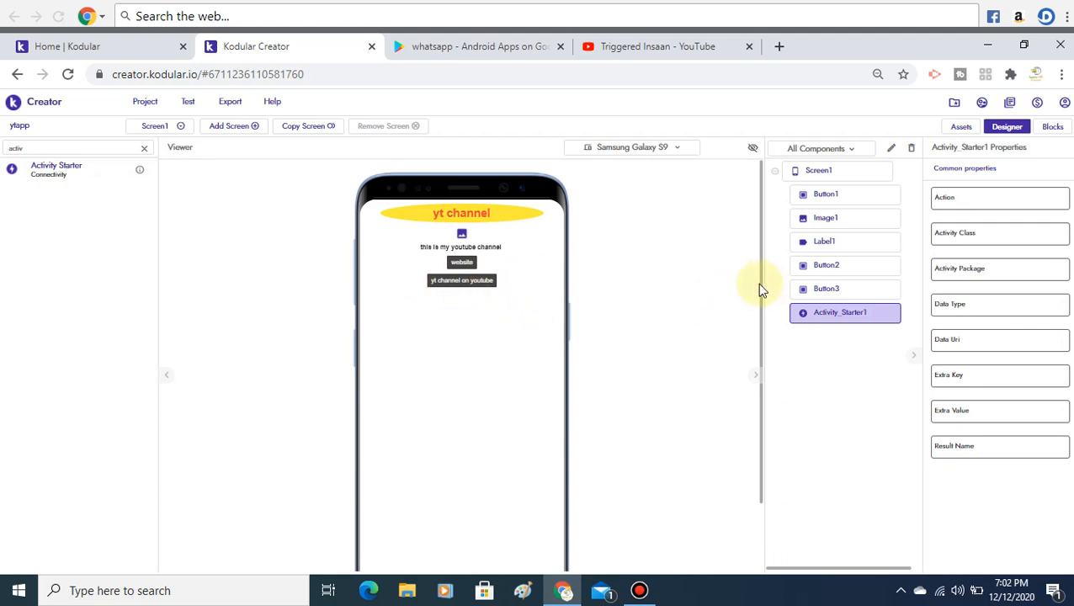
left_click_drag(760, 291, 849, 305)
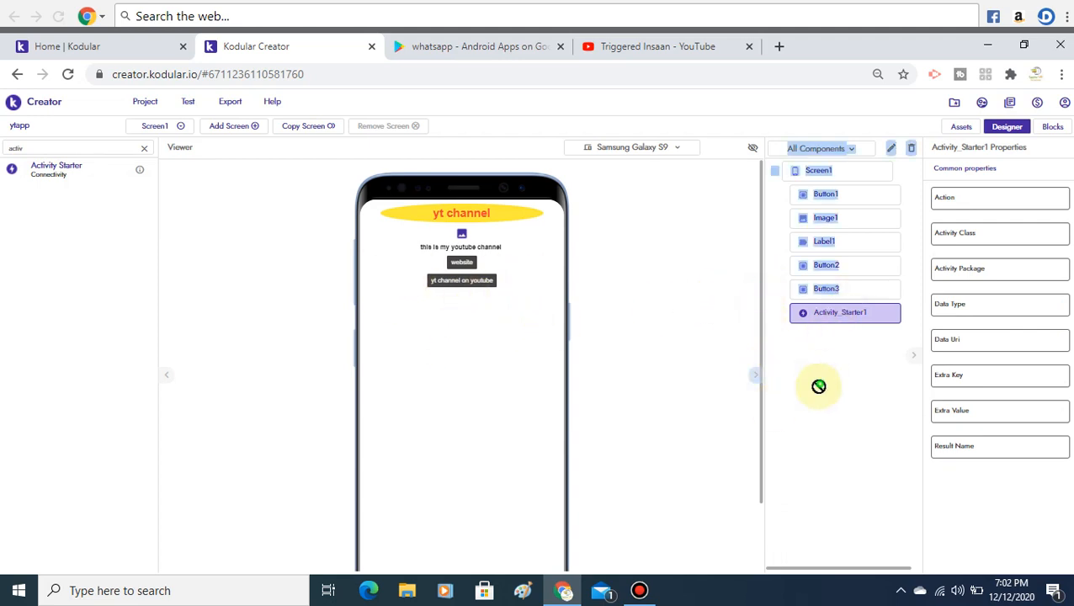
left_click(820, 318)
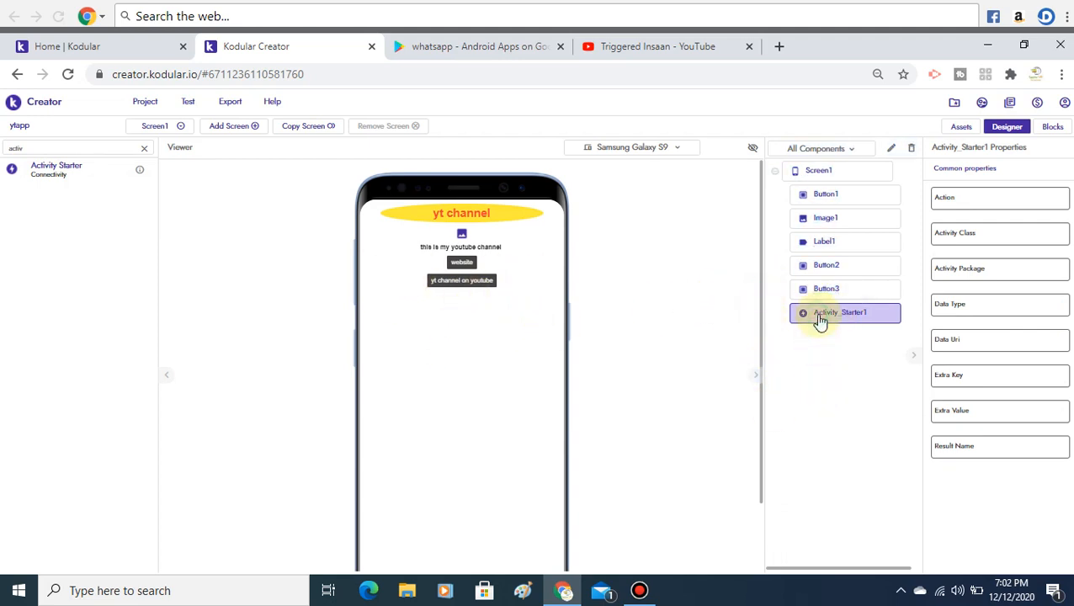
Step: Open youtube.com in a new browser tab
left_click(977, 198)
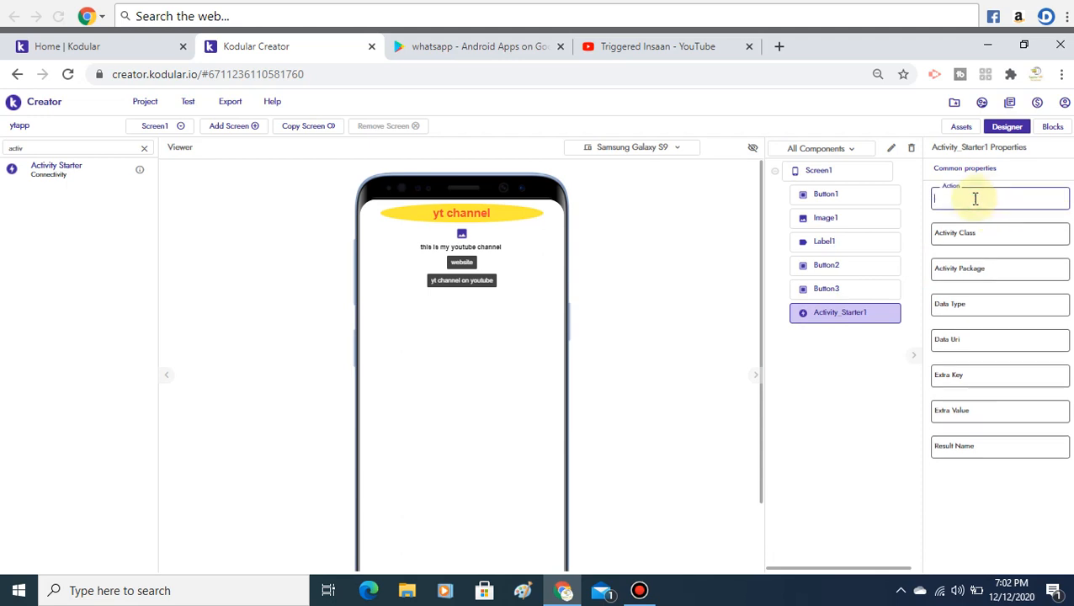
left_click(780, 51)
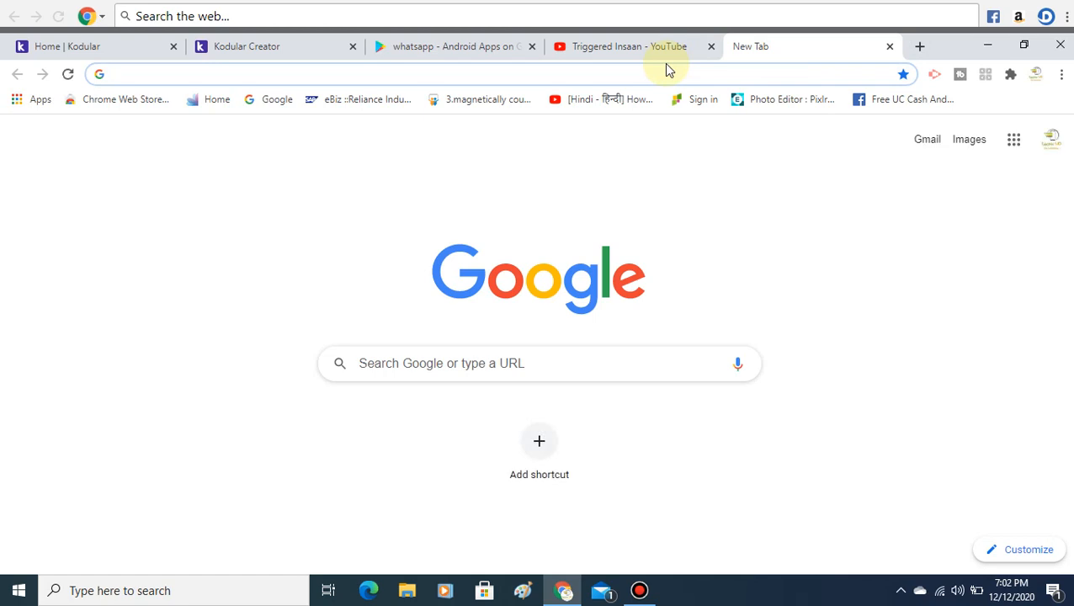
type("youtube.com")
key("Return")
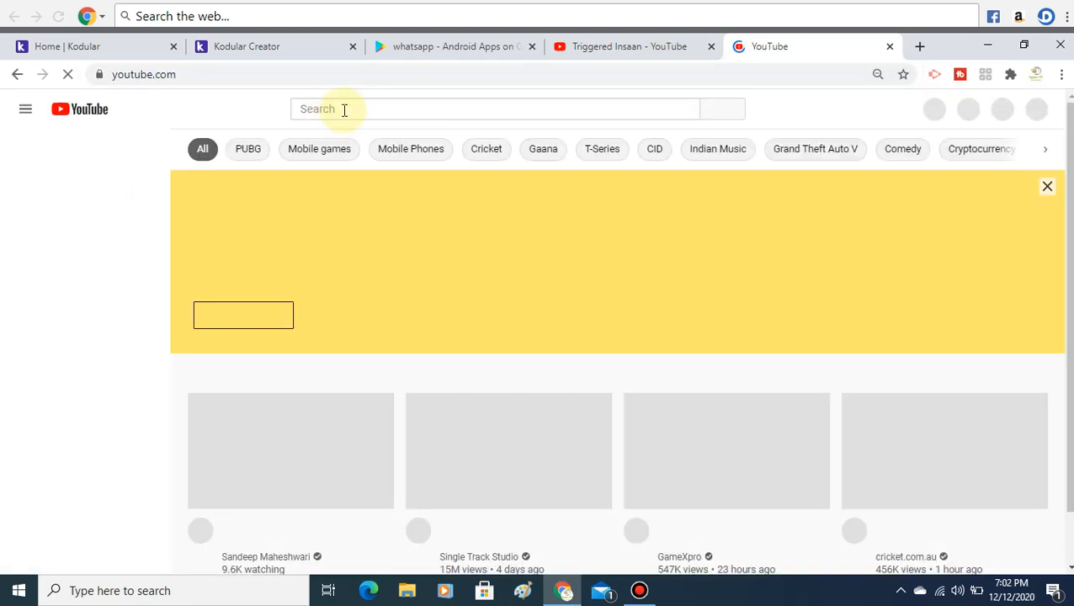
Step: Search YouTube for "android action view intent" and look through the video results
left_click(372, 106)
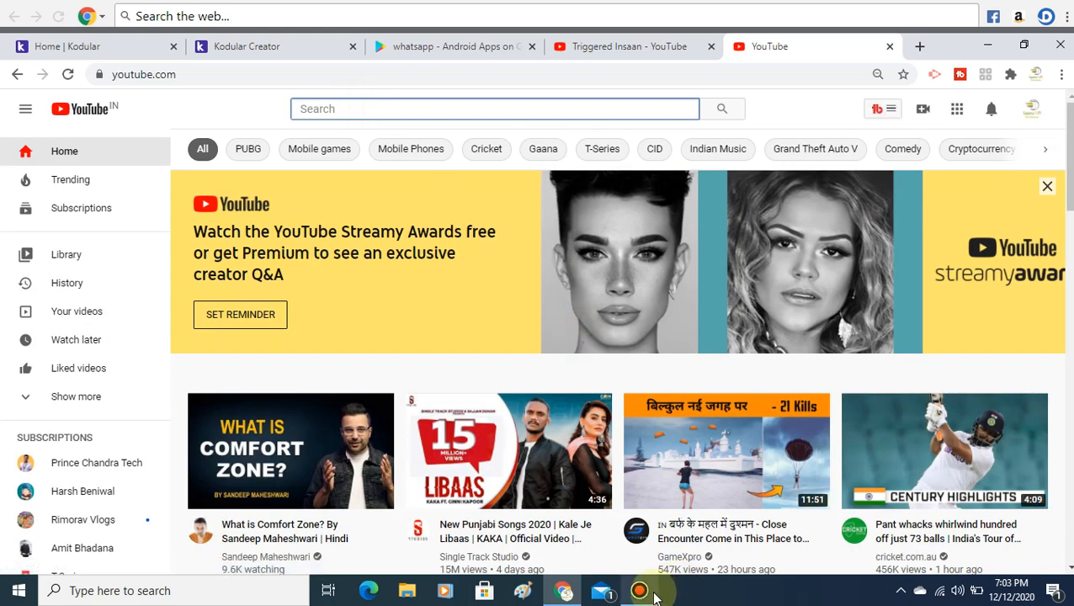
mouse_move(642, 587)
mouse_move(647, 556)
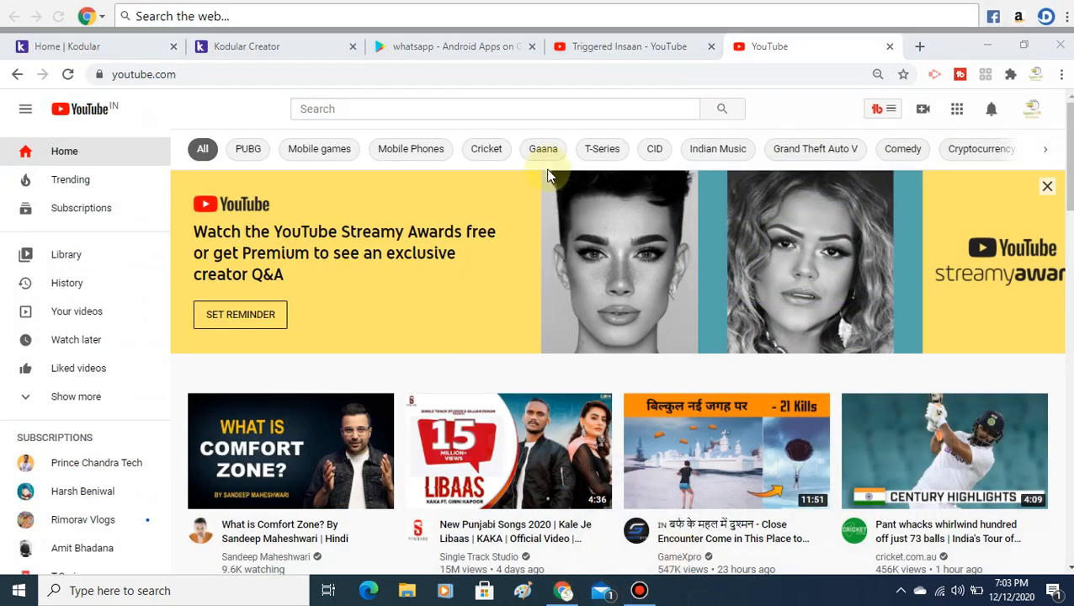
left_click(403, 109)
type("and")
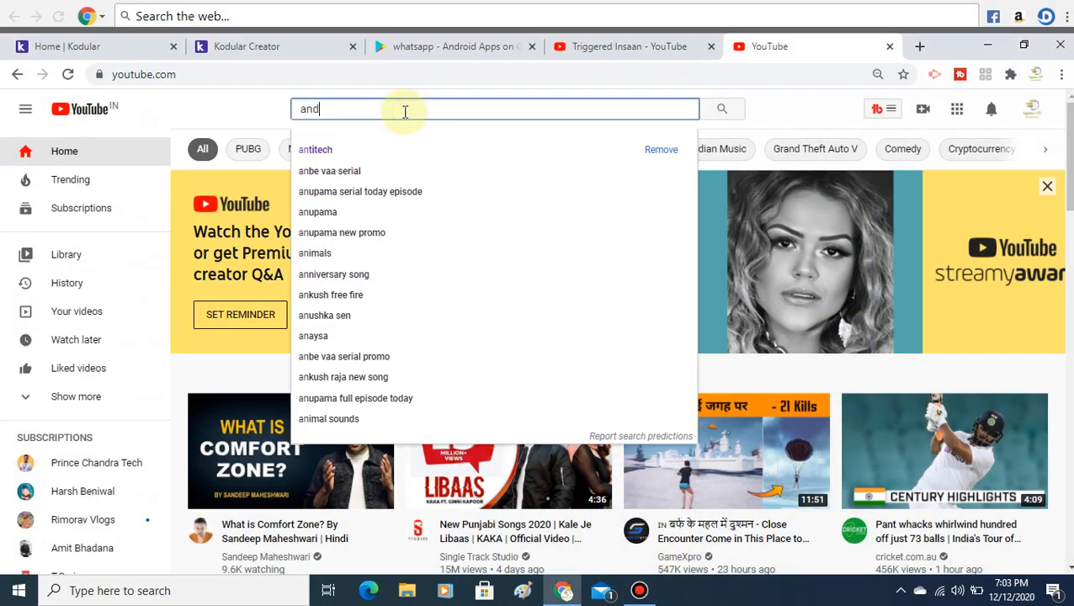
type("roid a")
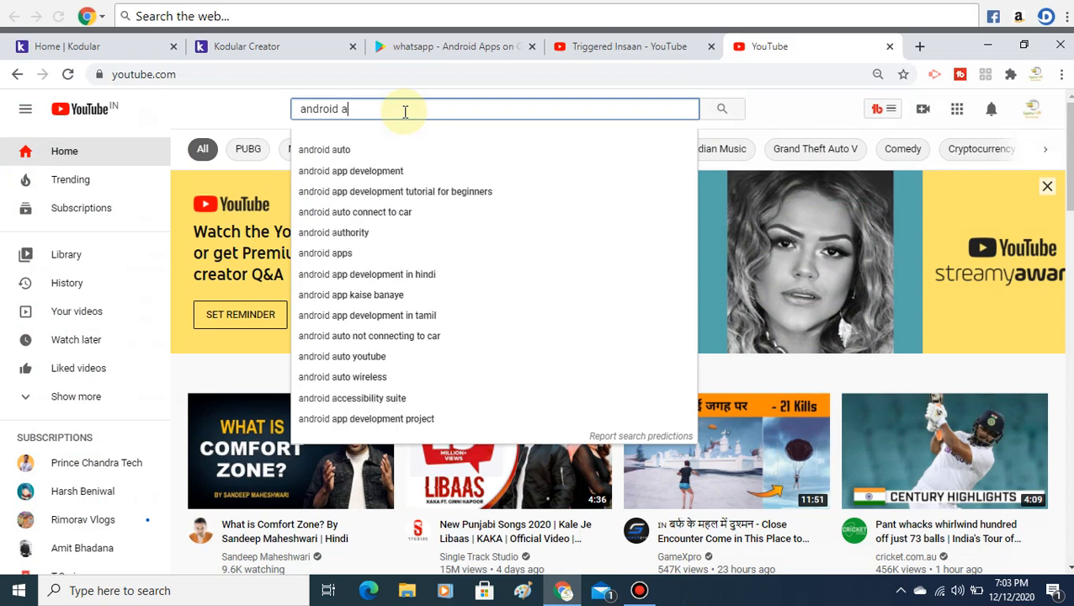
type("ction view")
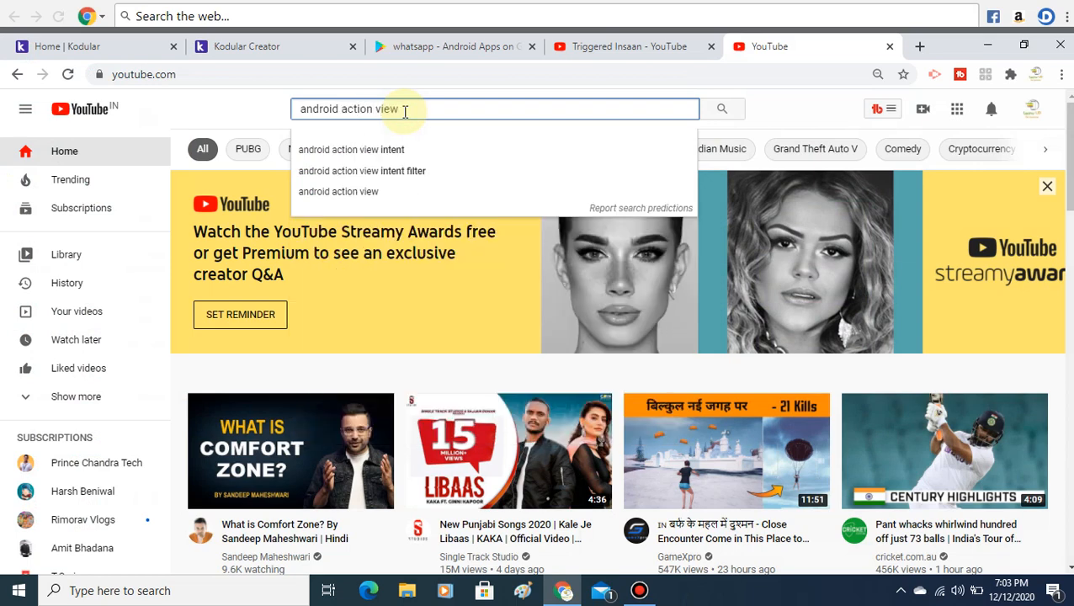
left_click(372, 152)
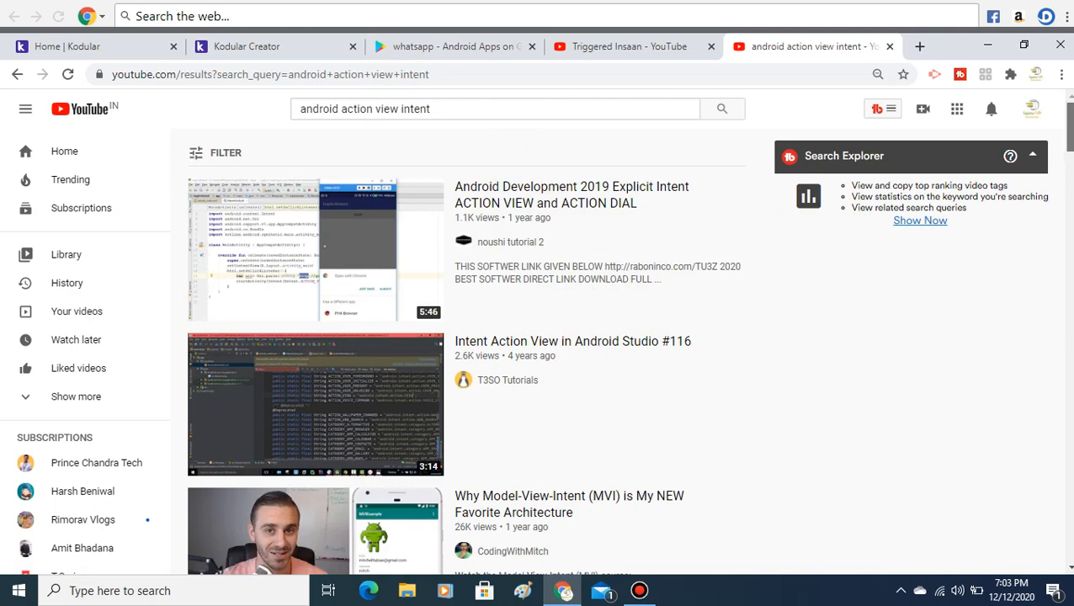
scroll(539, 337, "down", 5)
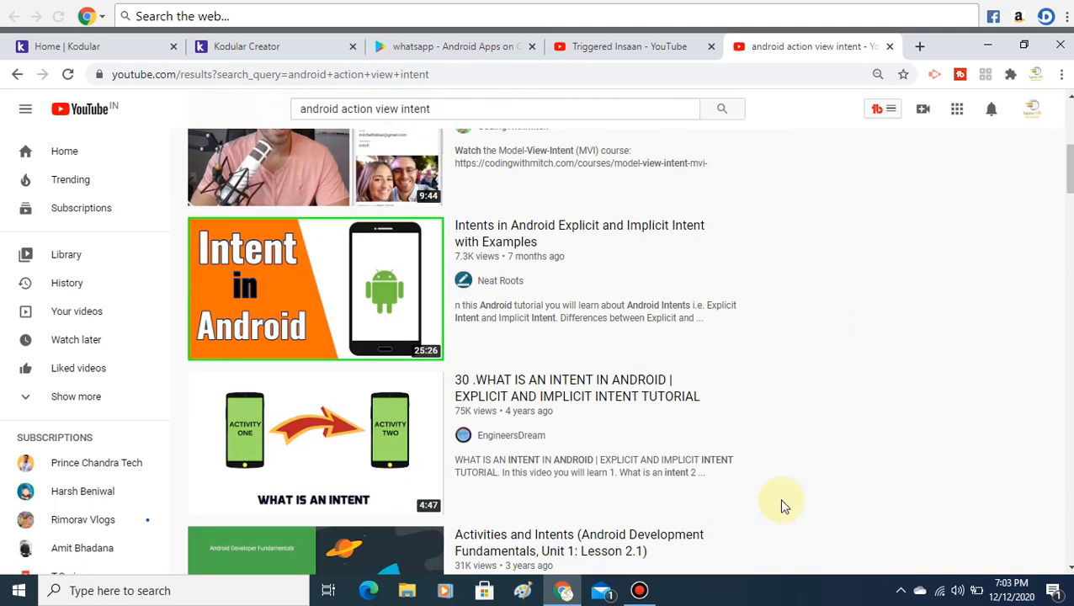
left_click(640, 590)
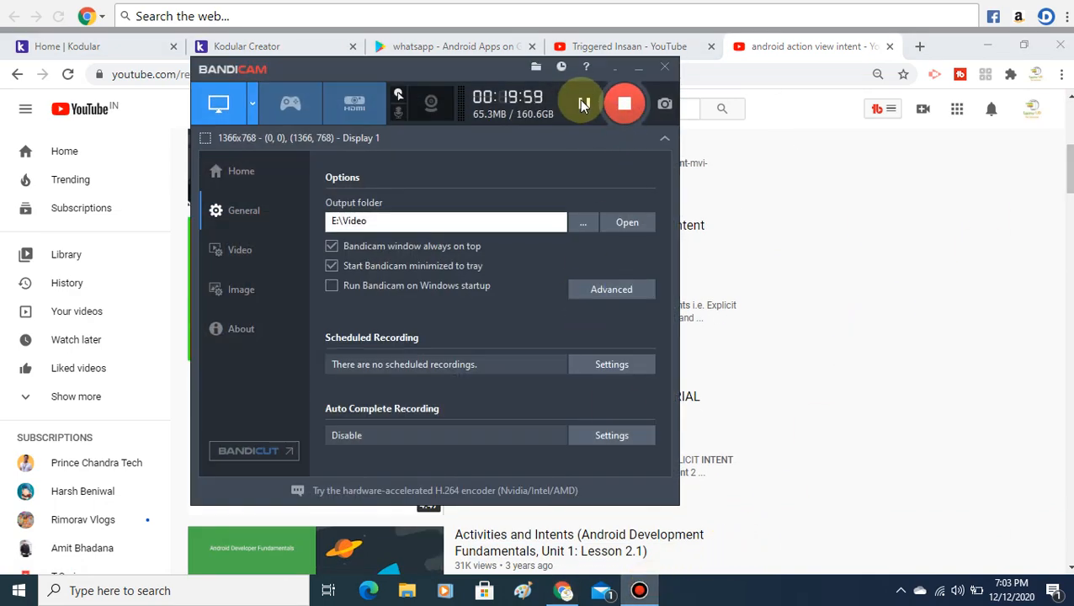
left_click(641, 72)
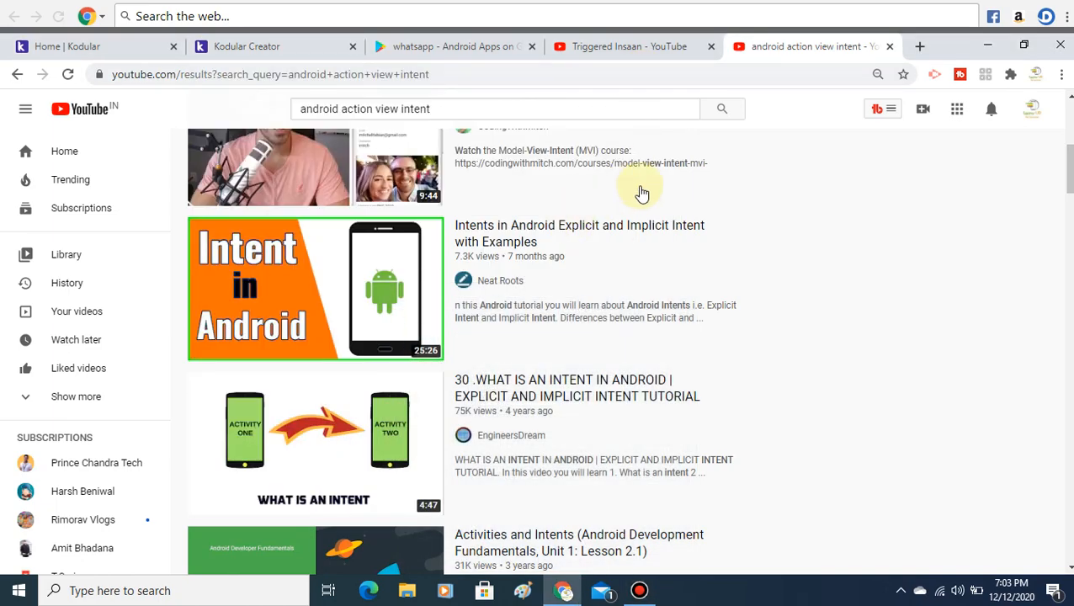
left_click_drag(1070, 169, 1070, 218)
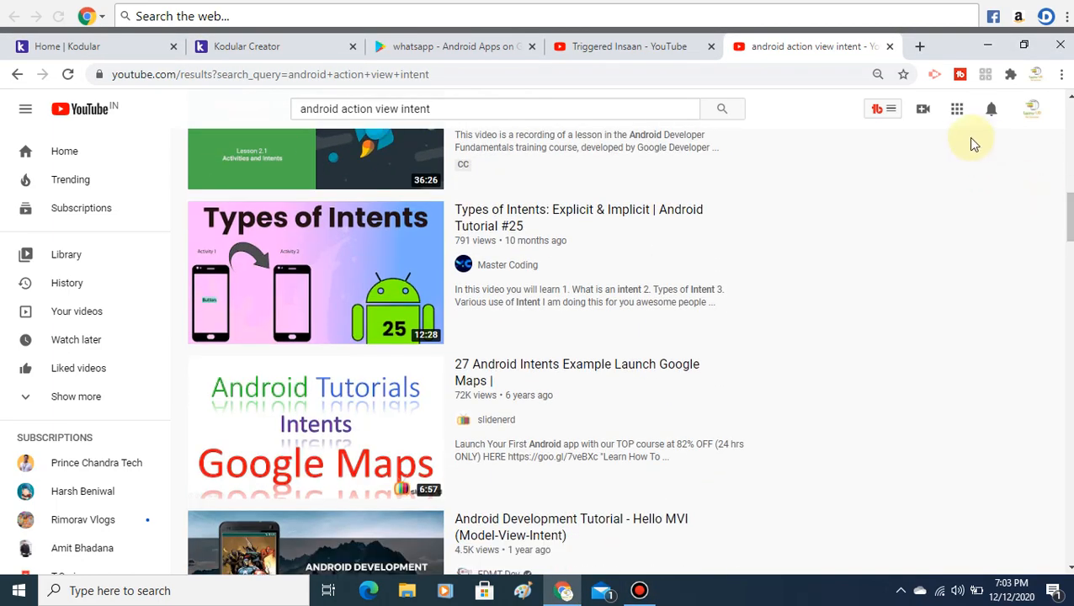
Step: Return to Kodular Creator, set the Activity Starter's Action to android.action.view.intent and switch to Screen1's block editor
left_click(311, 48)
left_click(948, 202)
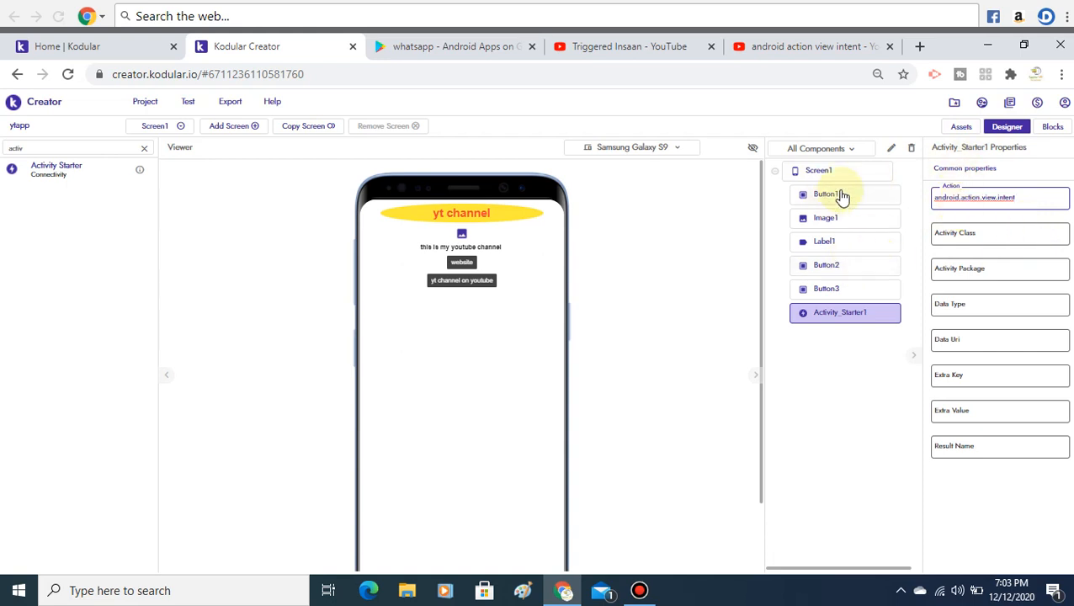
left_click(1041, 127)
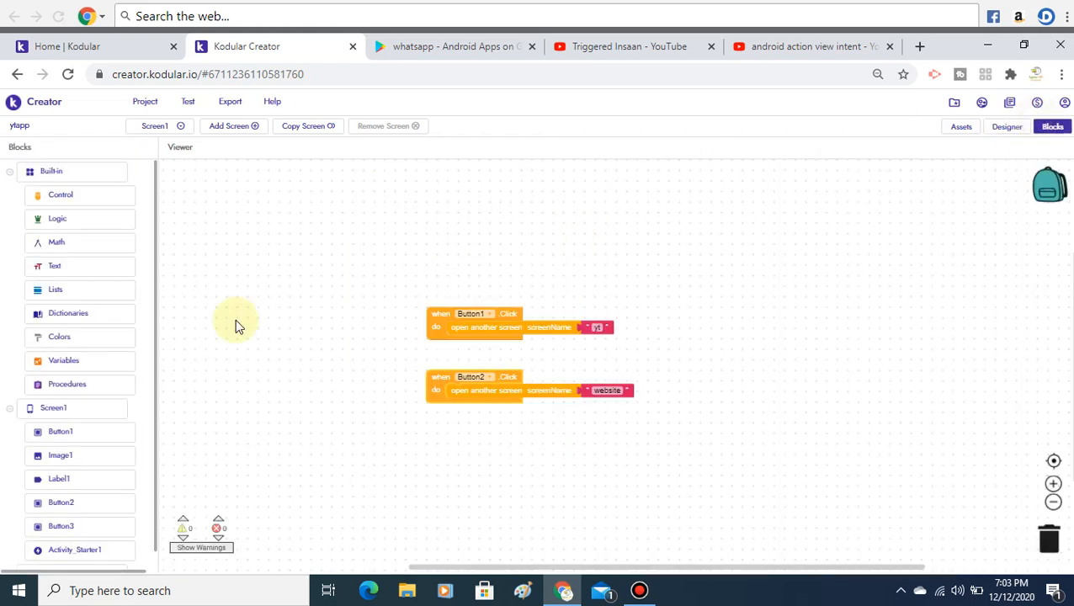
Step: Place a Screen1 Initialize event block in the workspace
scroll(145, 495, "down", 1)
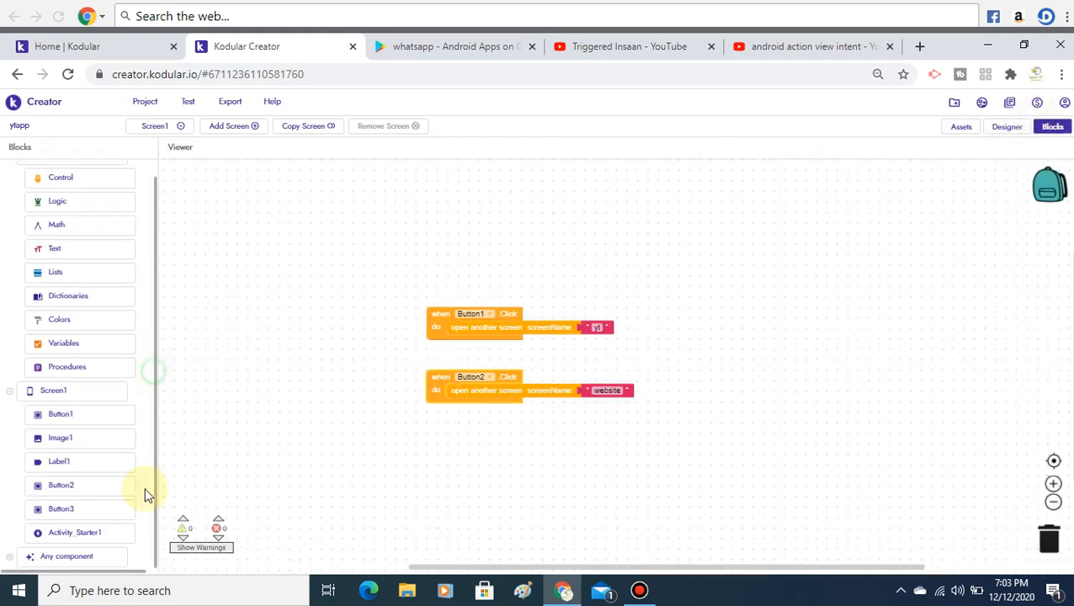
left_click(74, 536)
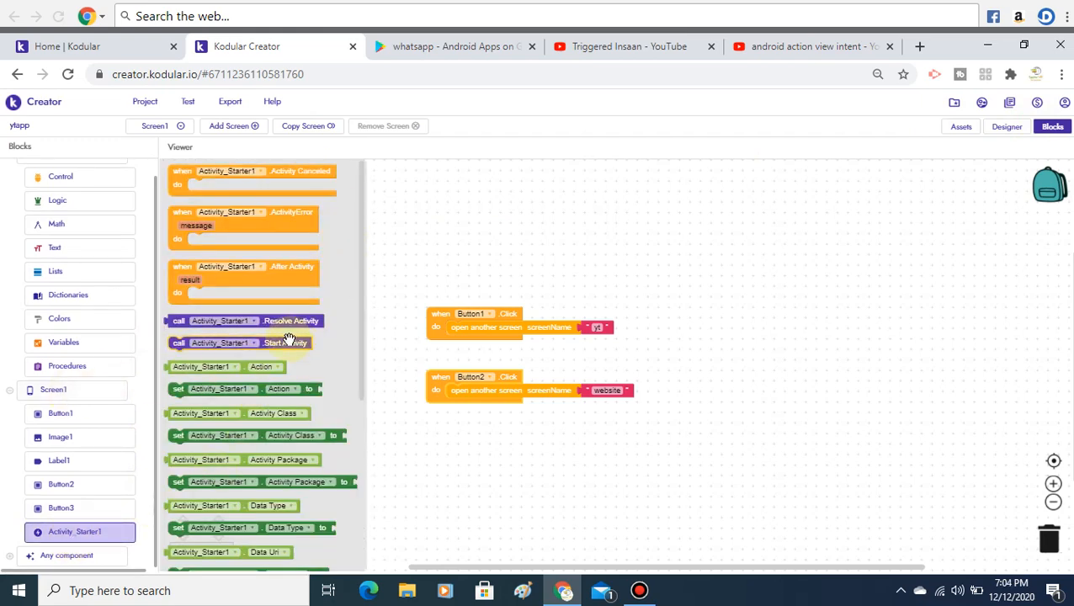
left_click(77, 400)
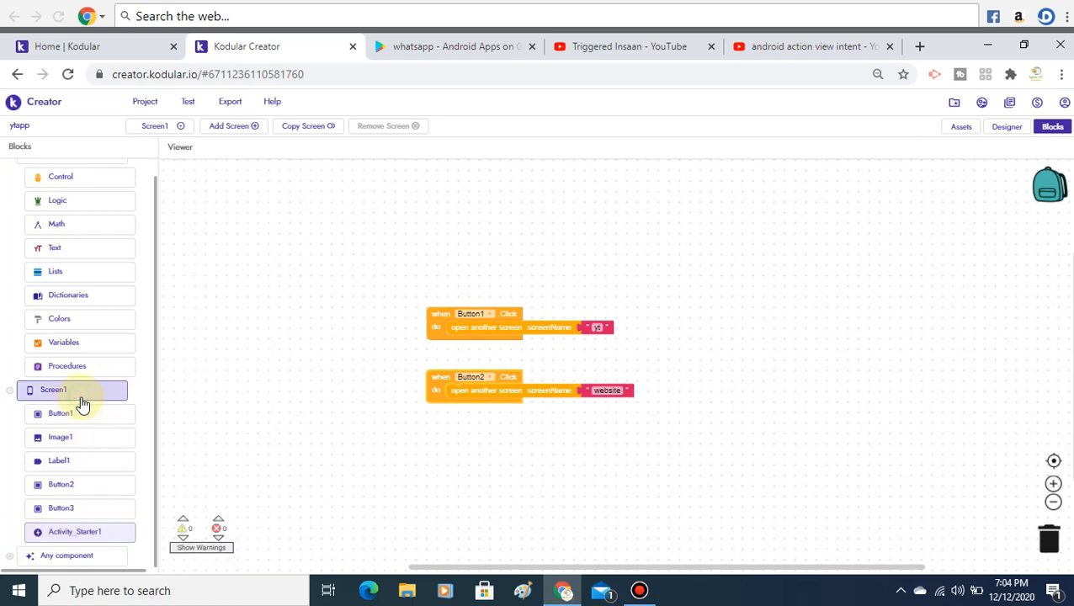
left_click(80, 394)
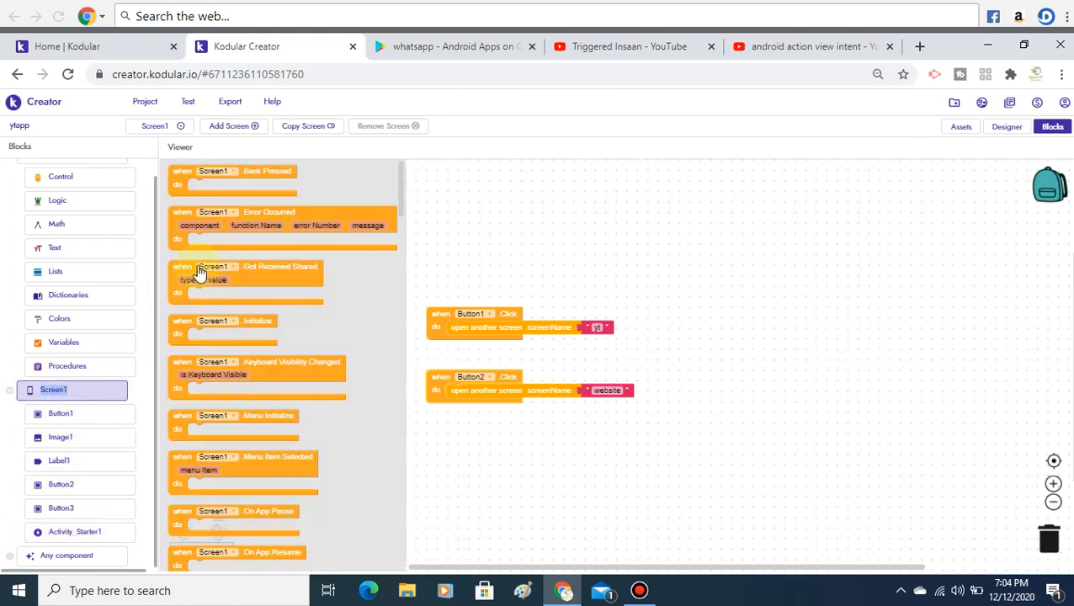
left_click(199, 321)
left_click(71, 396)
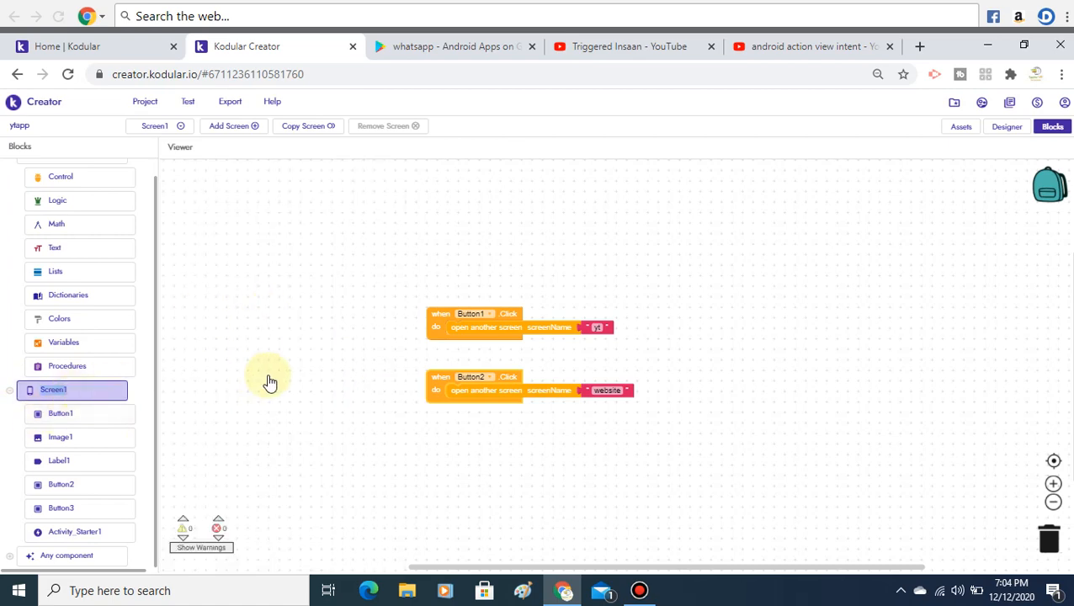
left_click_drag(253, 324, 331, 243)
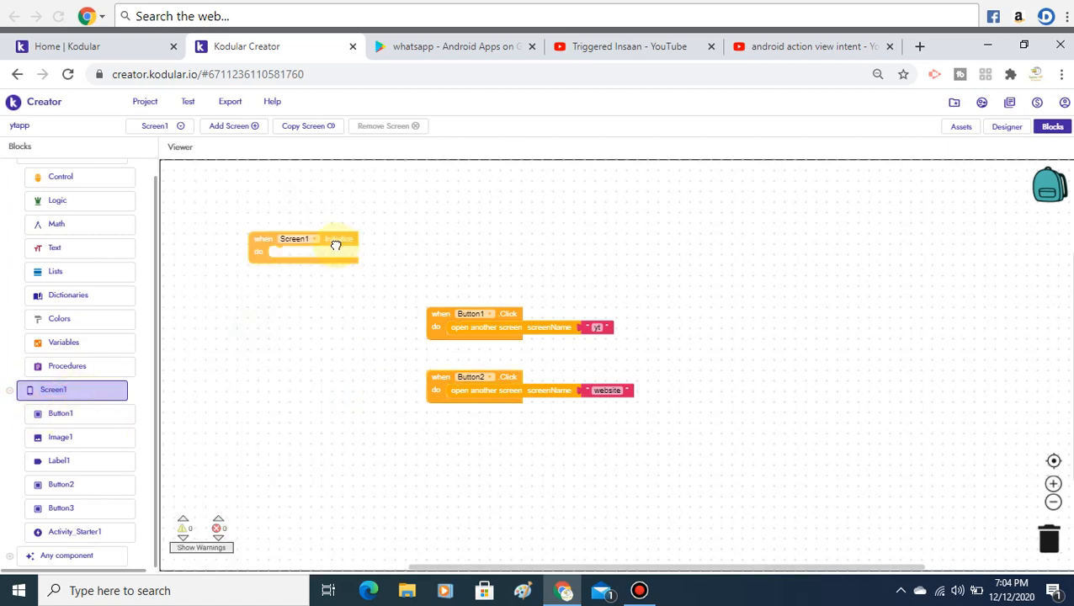
Step: Add a call block for Activity_Starter1 Start Activity and delete the Screen1 Initialize block
left_click(86, 535)
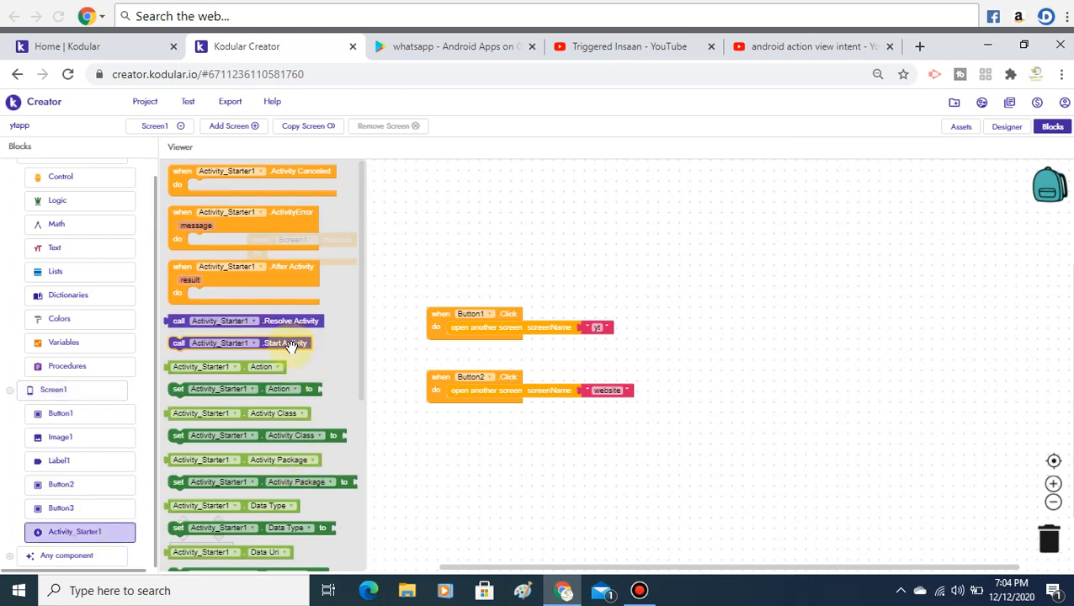
left_click_drag(290, 346, 350, 286)
left_click_drag(352, 237, 1056, 541)
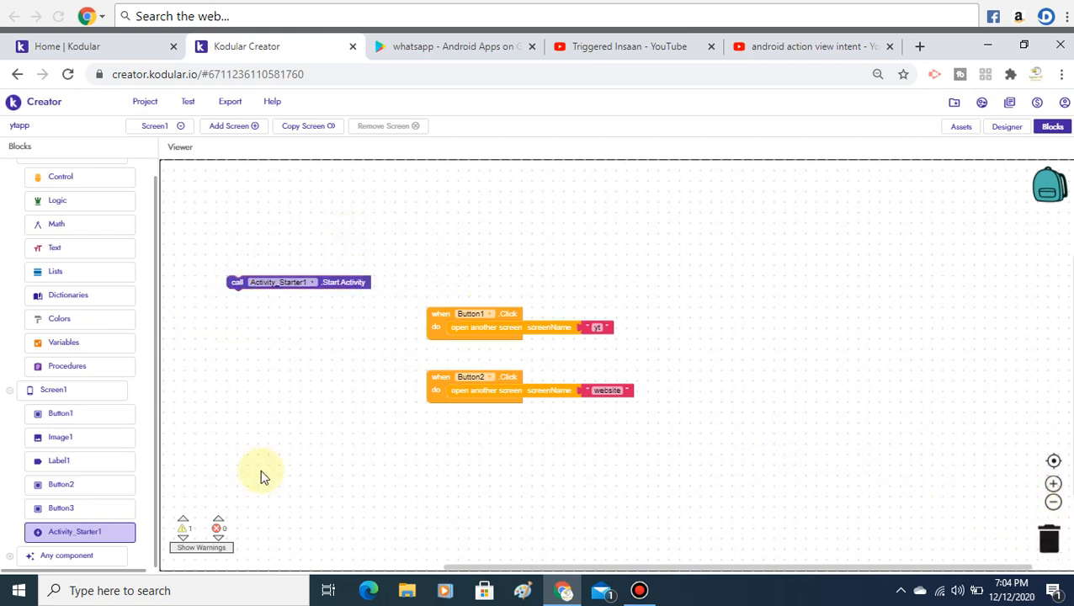
Step: Add a Button3 Click event block and put the Activity_Starter1 Start Activity call inside it
left_click(71, 508)
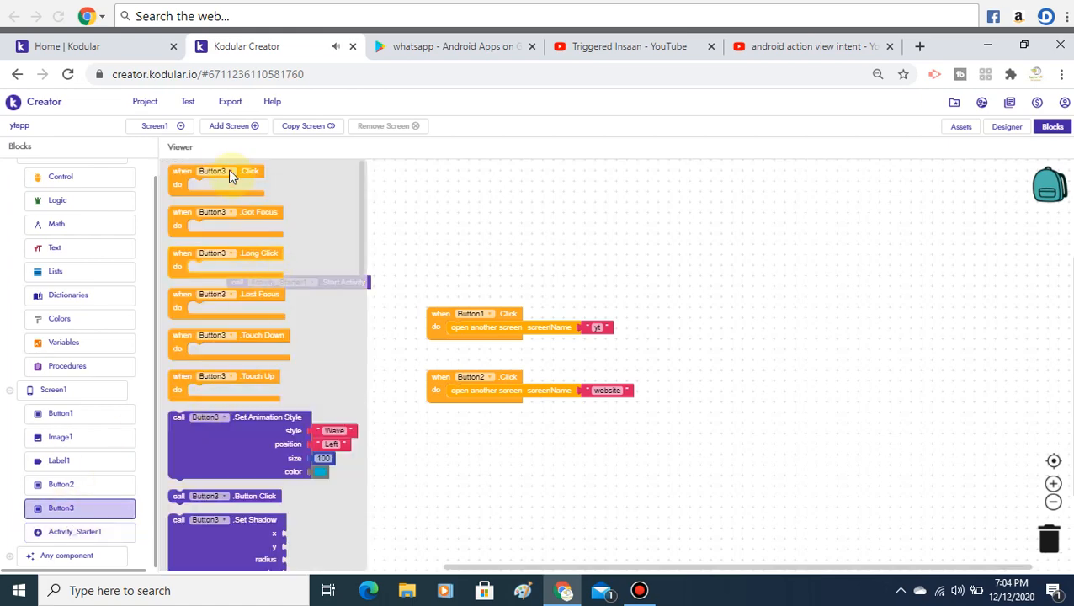
left_click_drag(242, 171, 384, 240)
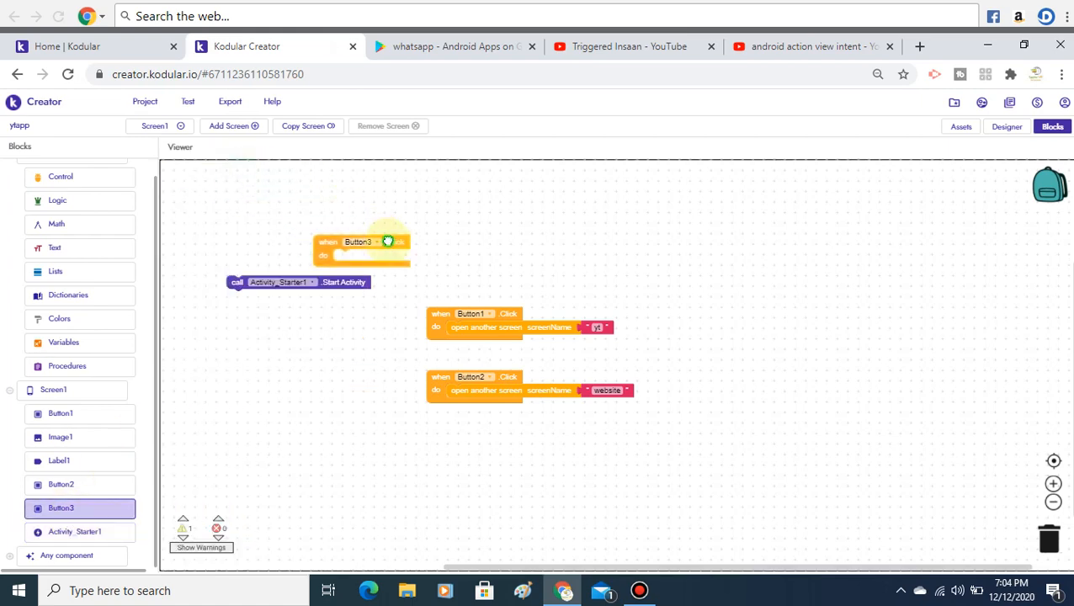
left_click(645, 597)
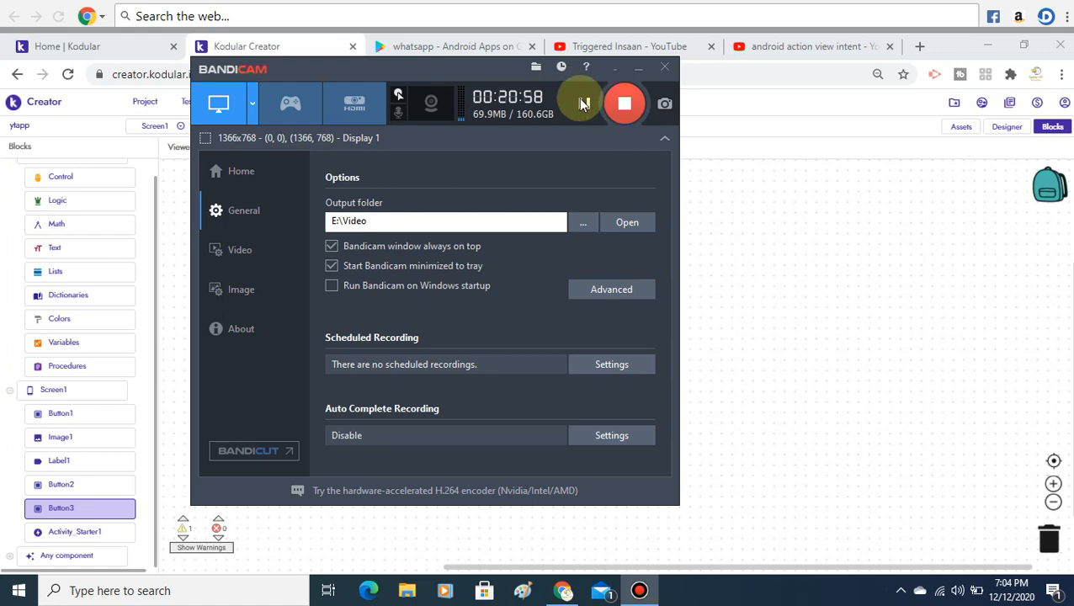
left_click(638, 68)
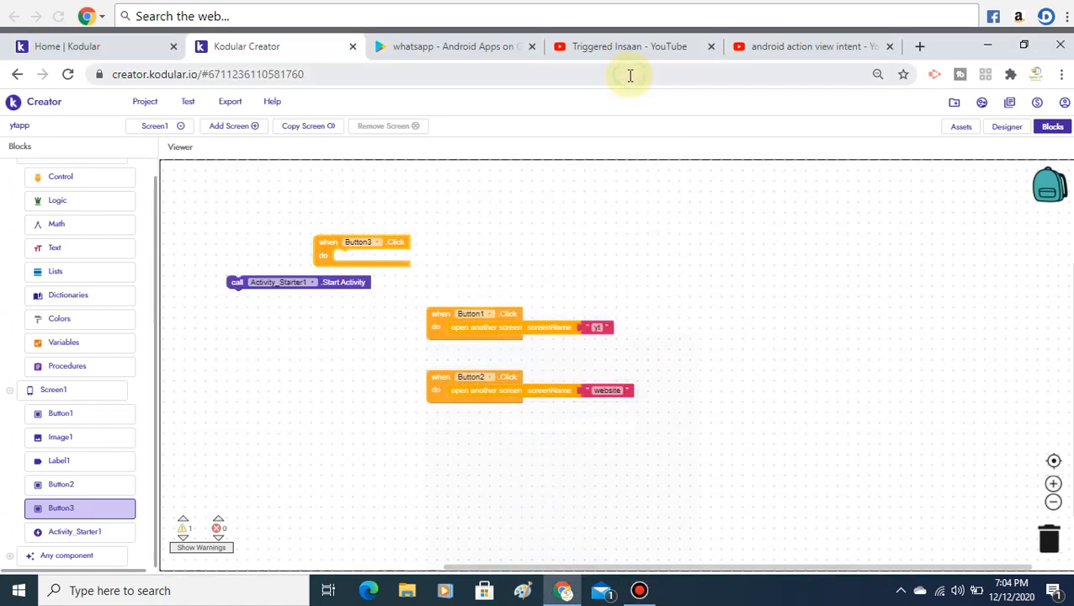
left_click_drag(354, 283, 455, 258)
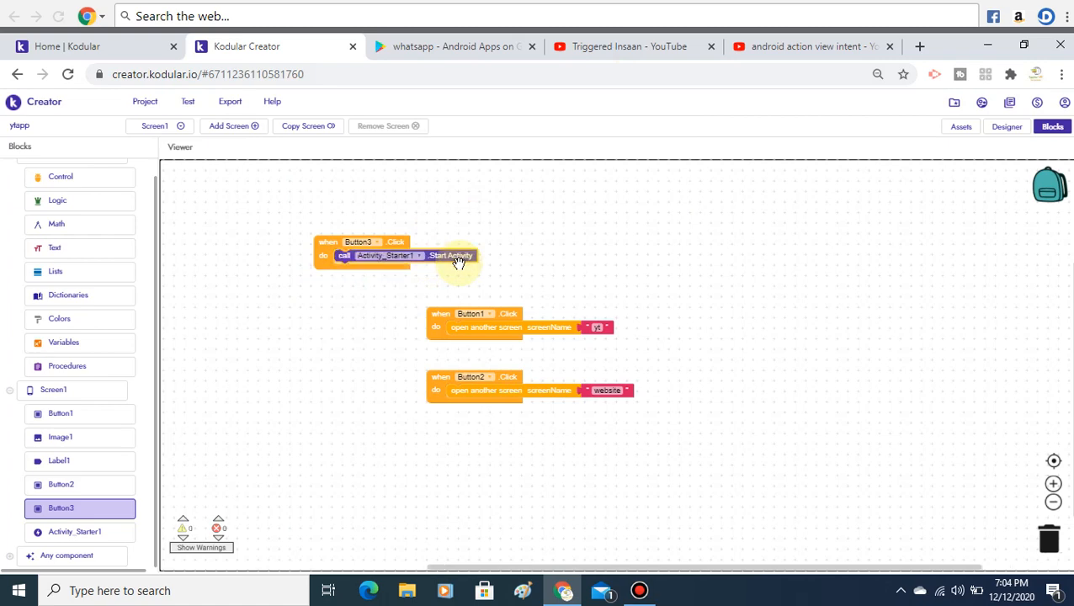
Step: Add a block setting Activity_Starter1's Data Uri below the Start Activity call, with a duplicate of the "yt" text block as its value
left_click(76, 532)
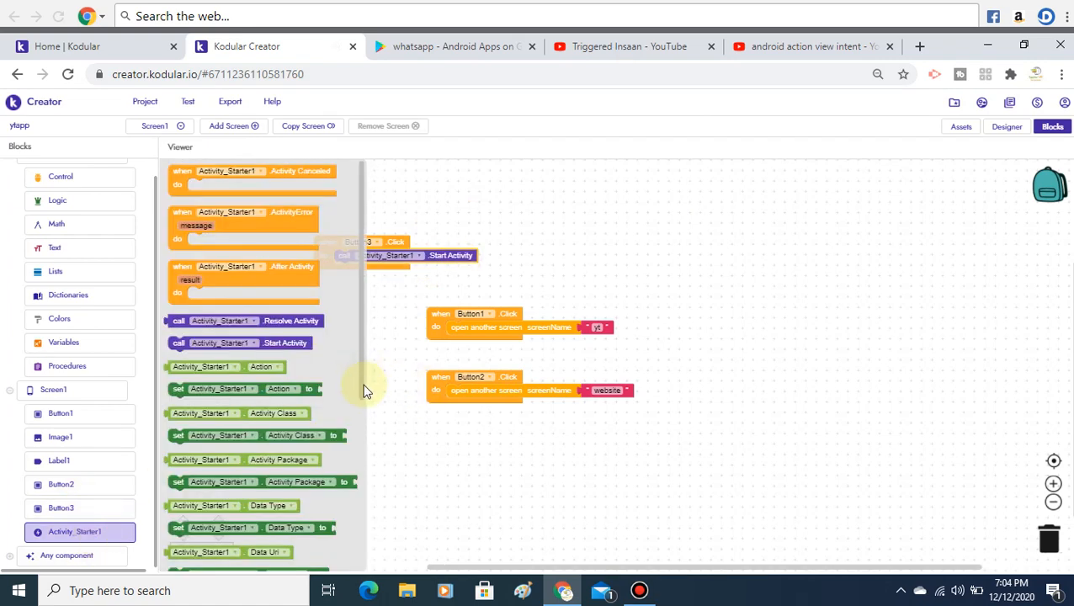
left_click_drag(361, 385, 360, 453)
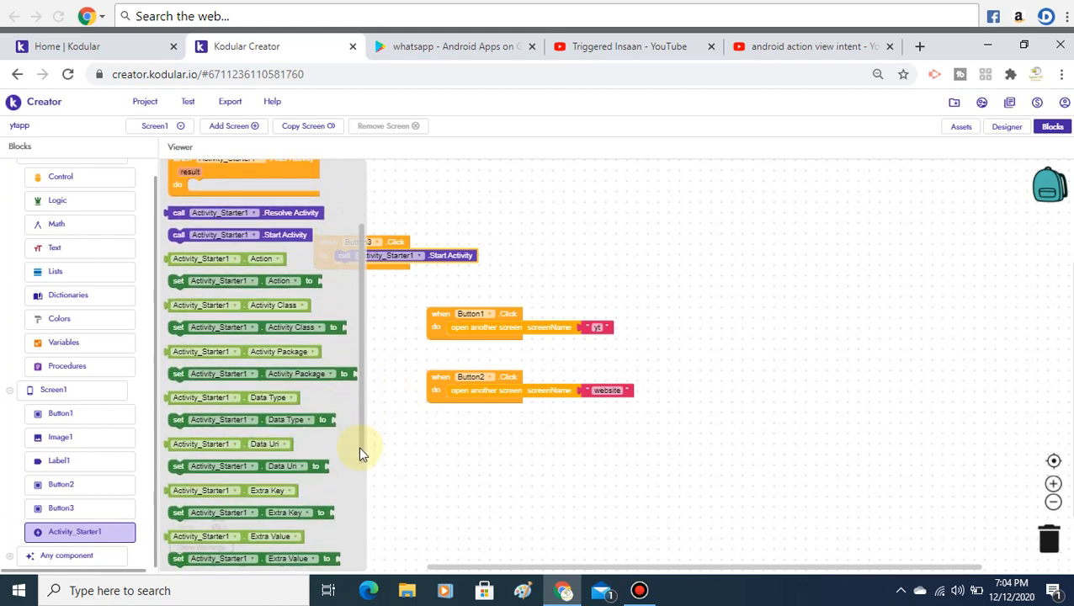
left_click_drag(181, 468, 347, 278)
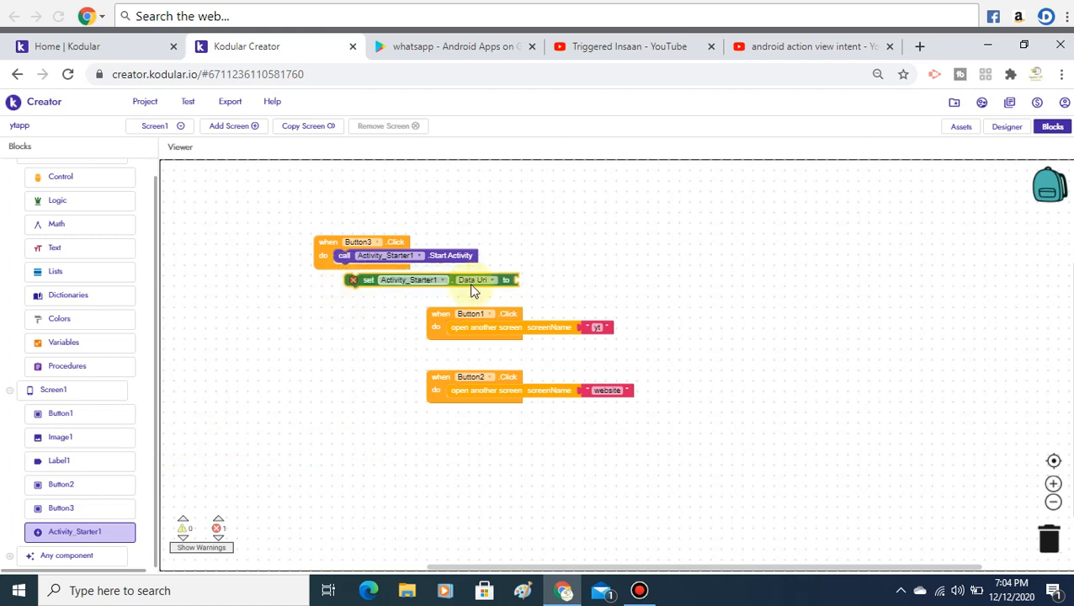
right_click(606, 327)
left_click(623, 333)
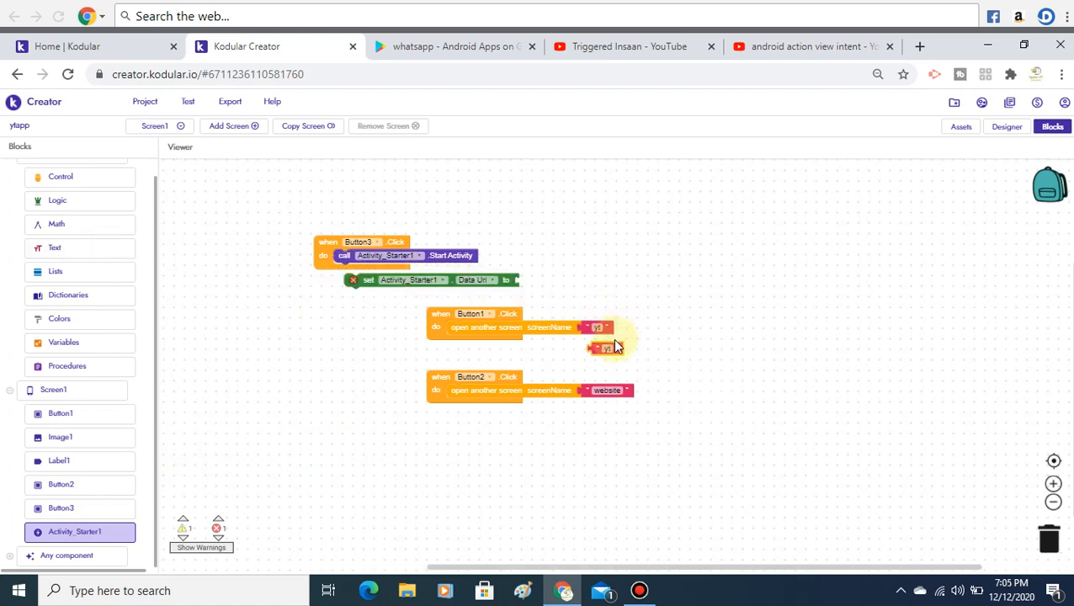
left_click_drag(619, 349, 548, 279)
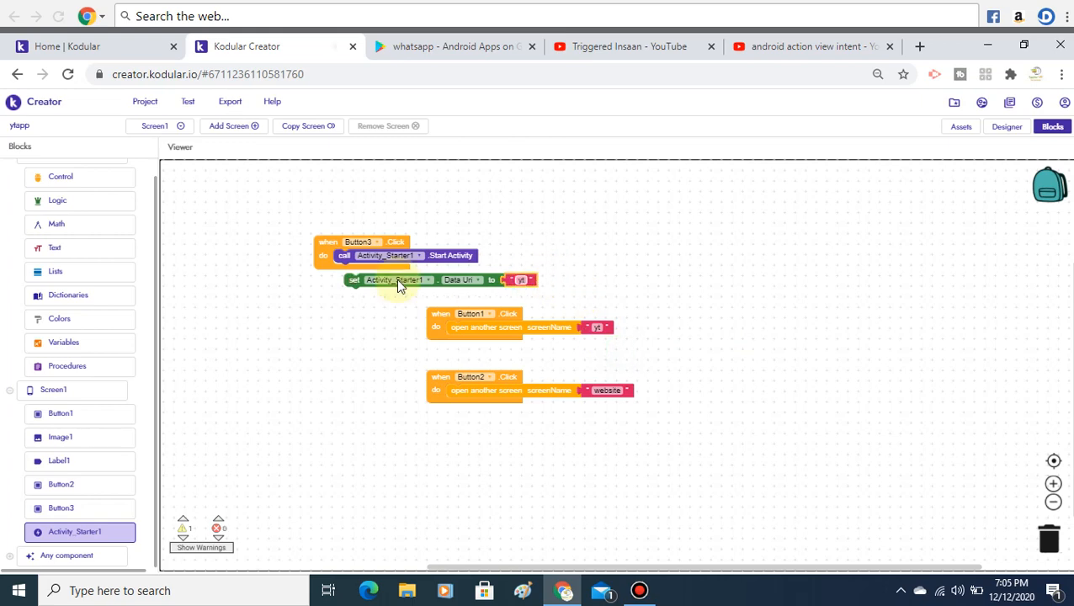
left_click_drag(352, 283, 344, 272)
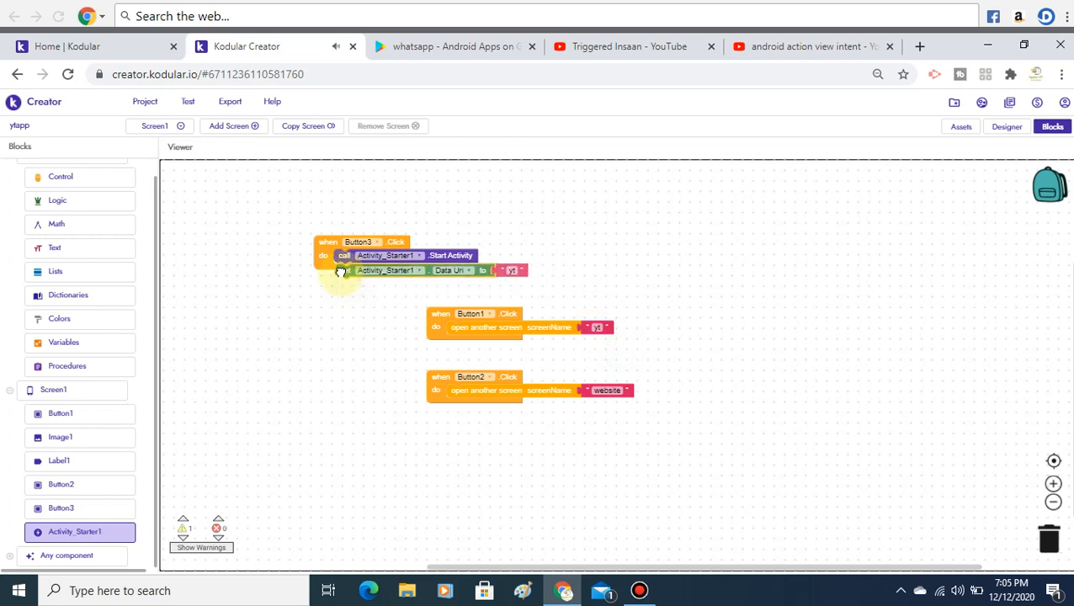
left_click(508, 270)
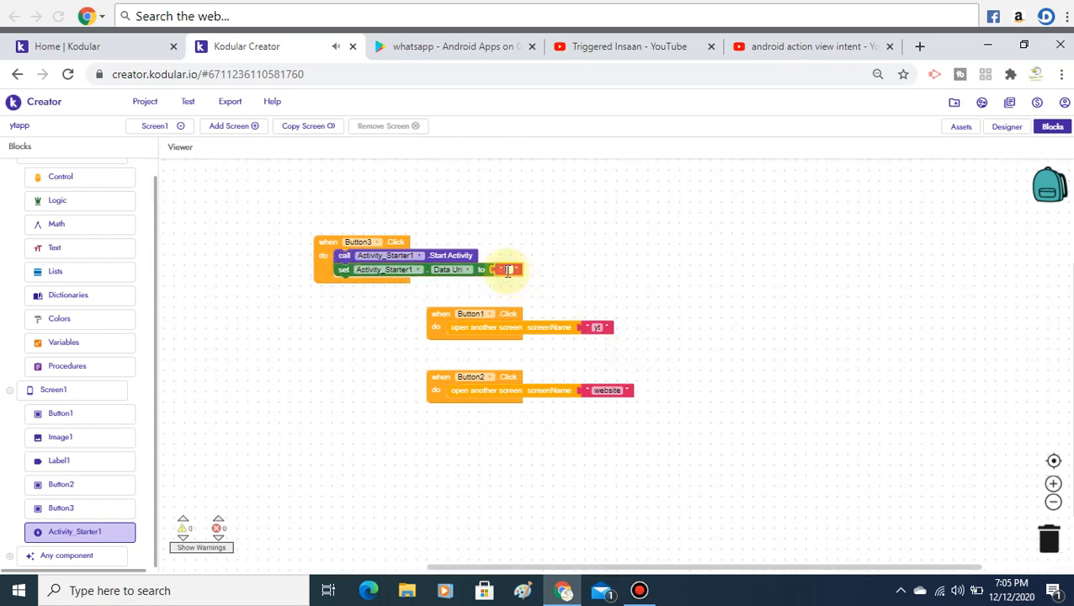
left_click(621, 46)
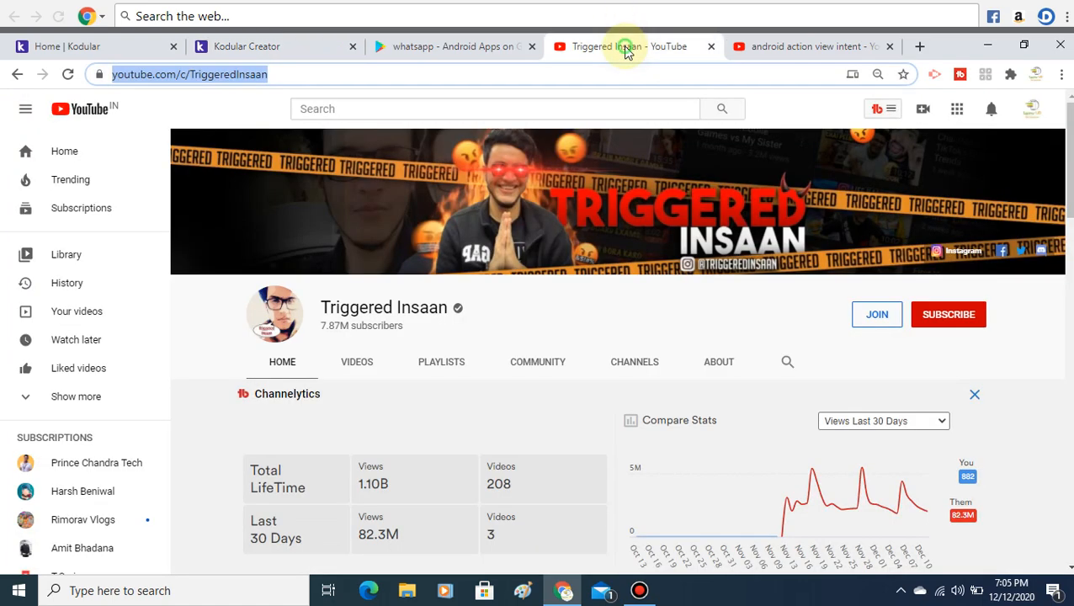
left_click(278, 76)
double_click(283, 77)
key("ctrl+c")
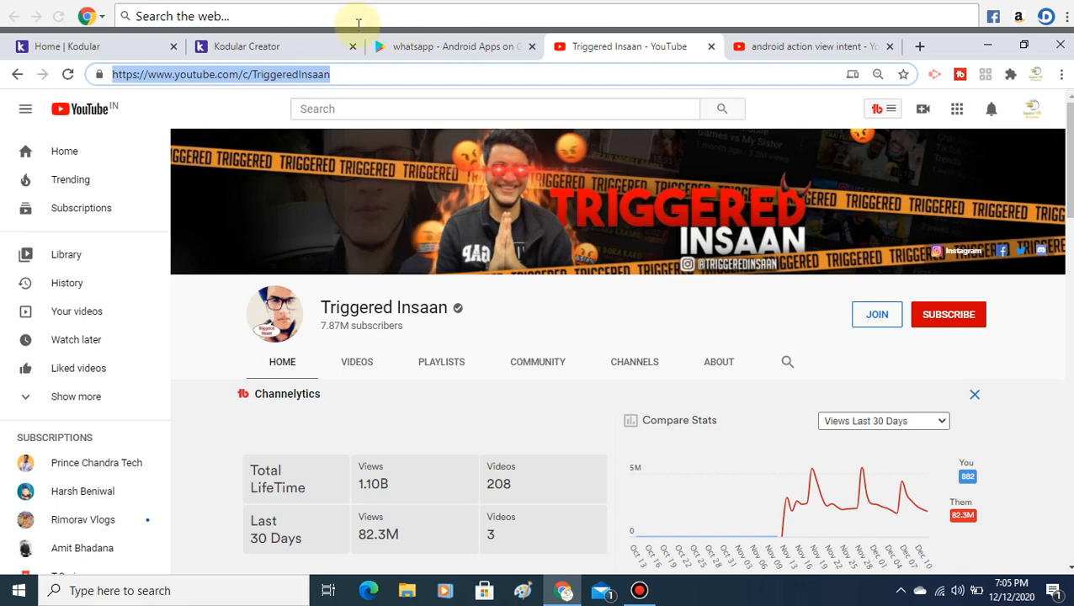
left_click(234, 47)
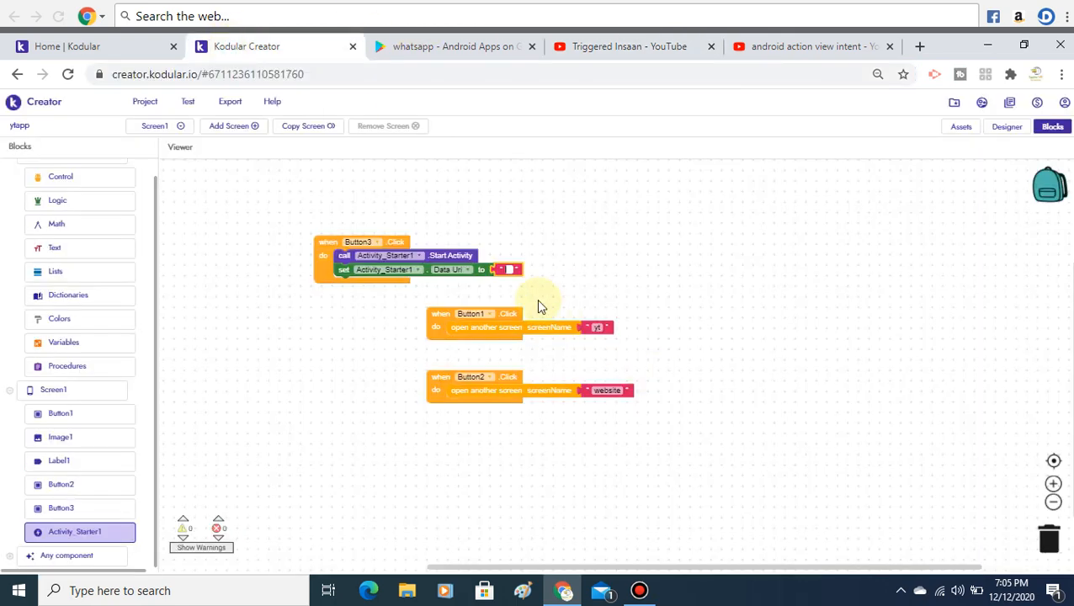
key("ctrl+v")
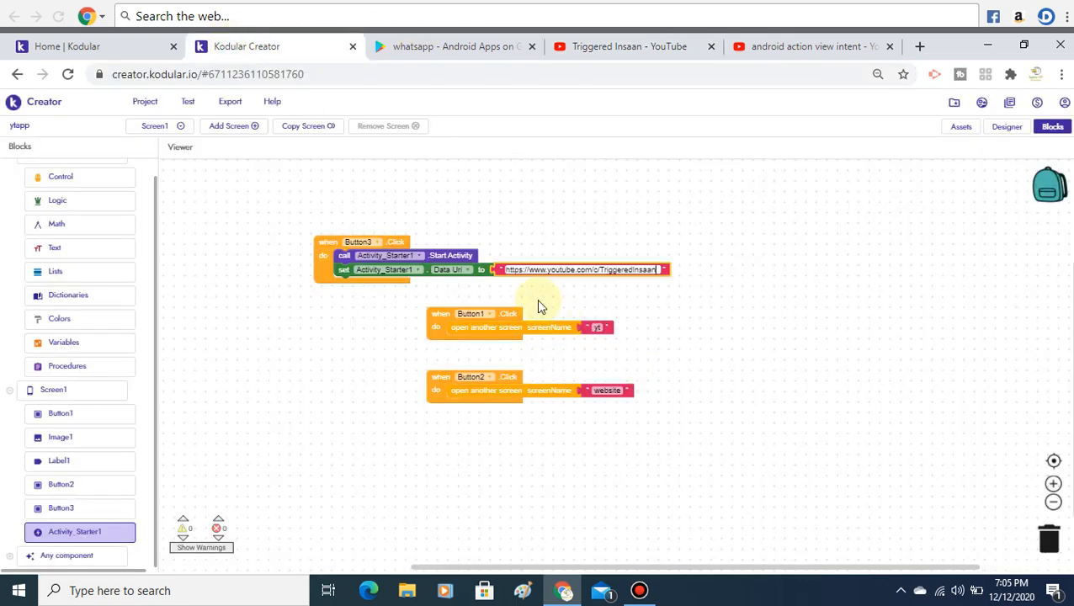
key("Return")
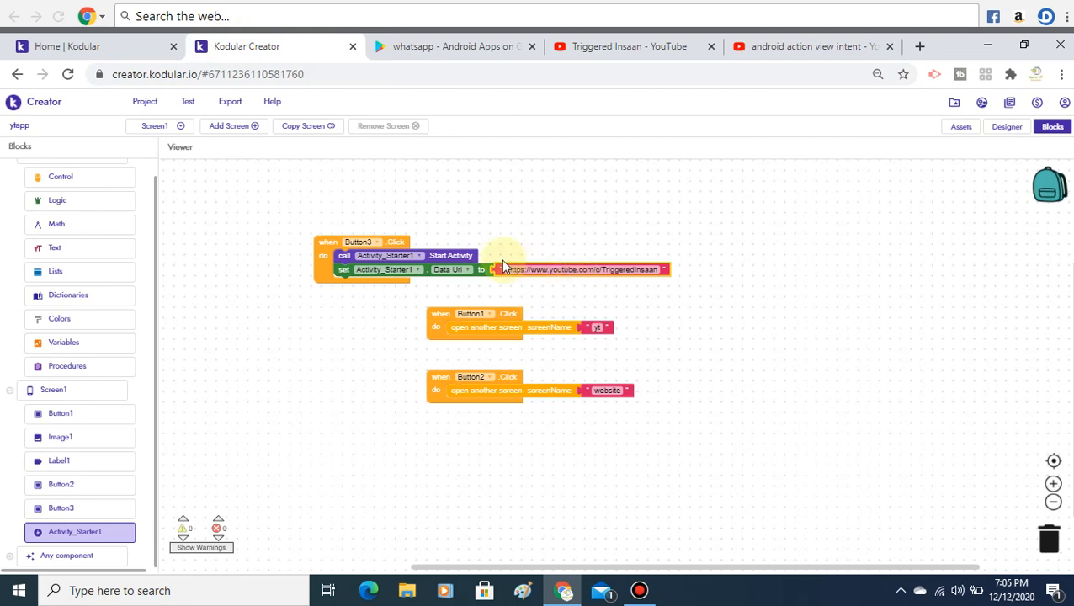
Step: Return to the Designer, clear the component search and show the Advertising components under Monetization
left_click(1007, 128)
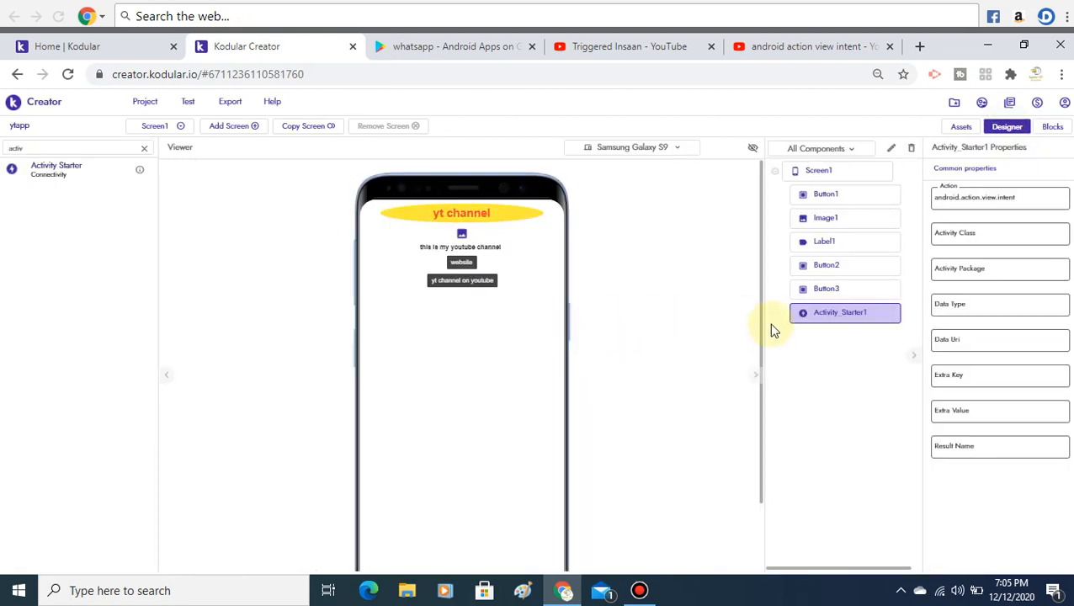
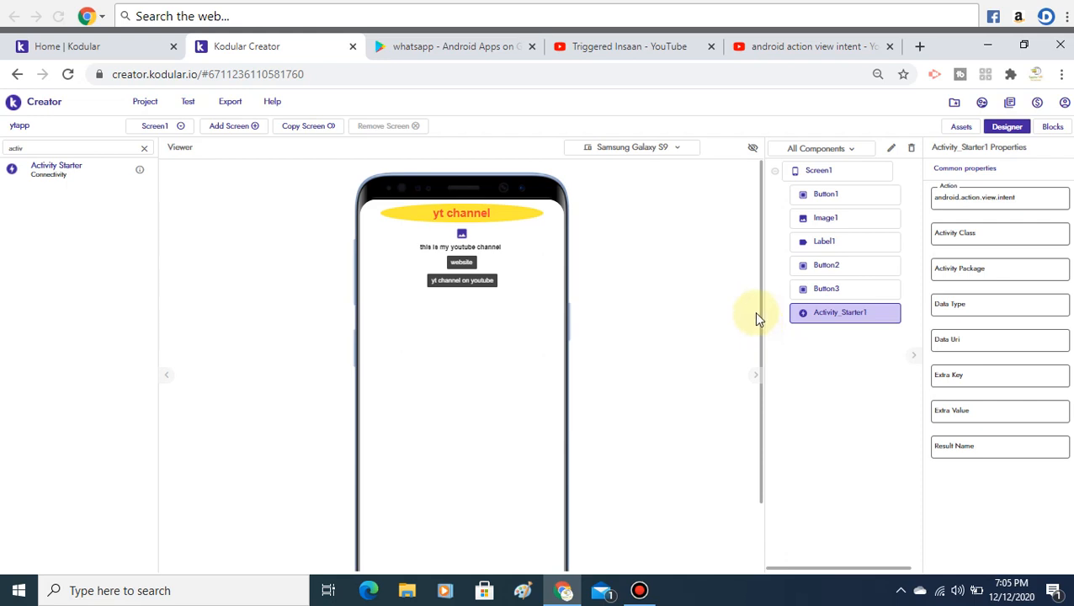
left_click_drag(758, 328, 746, 292)
left_click(144, 151)
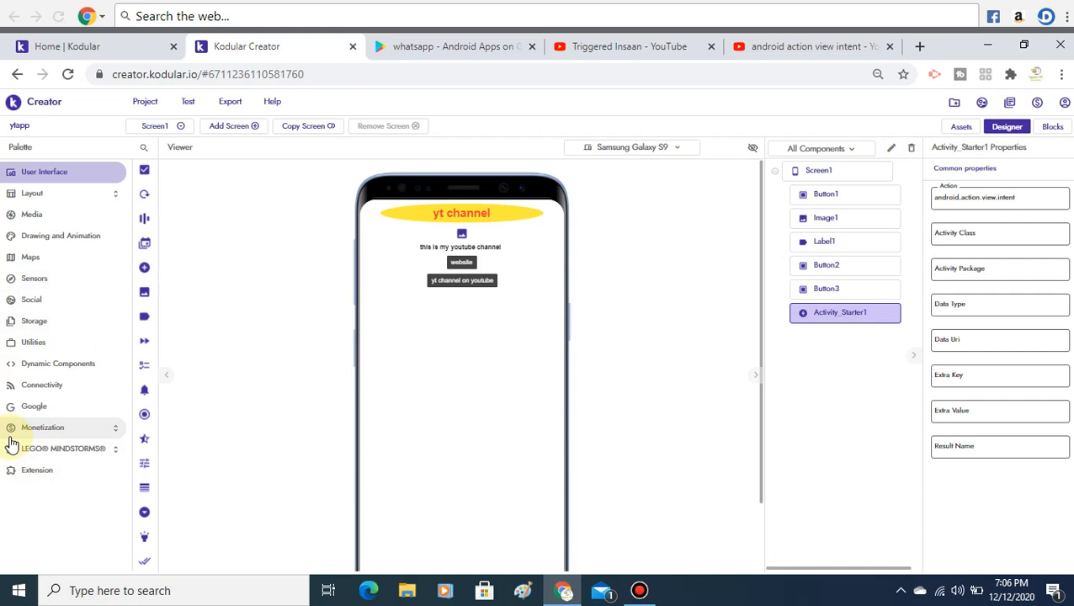
left_click(11, 436)
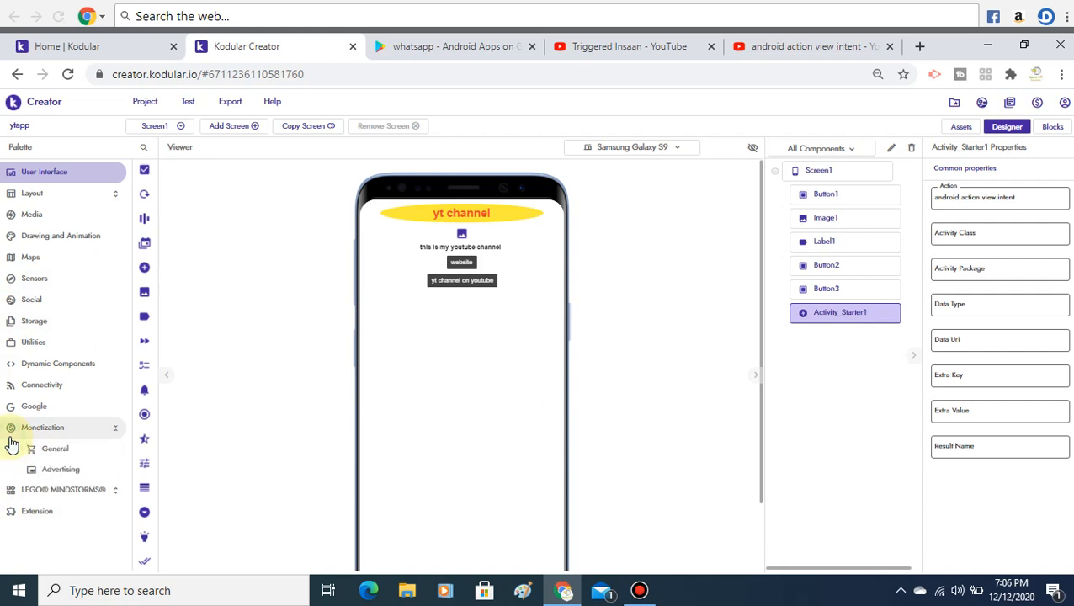
left_click(62, 473)
mouse_move(133, 228)
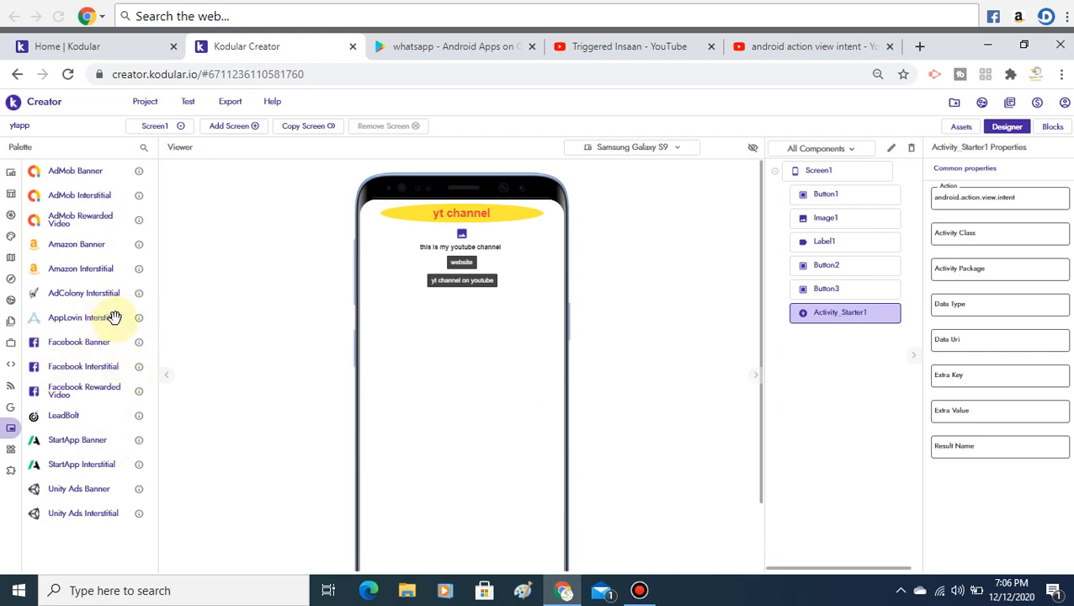
Step: Close the WhatsApp Play Store page in the browser and return to the Kodular project
left_click(509, 49)
left_click(531, 46)
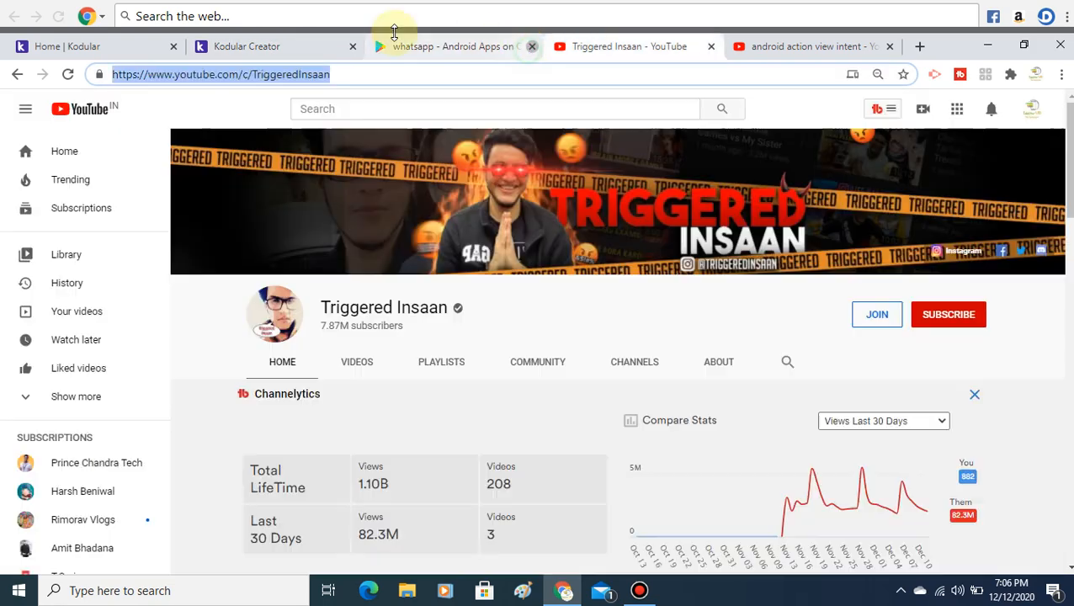
left_click(296, 48)
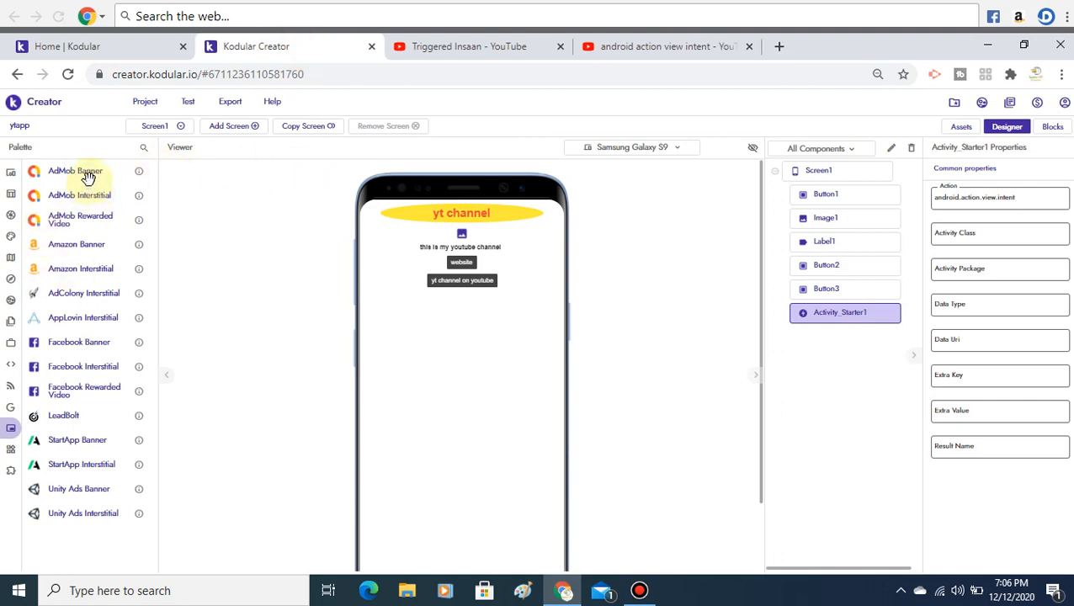
Step: Open admob.com in a new browser tab and look over the Google AdMob home page
left_click(779, 48)
type("ad")
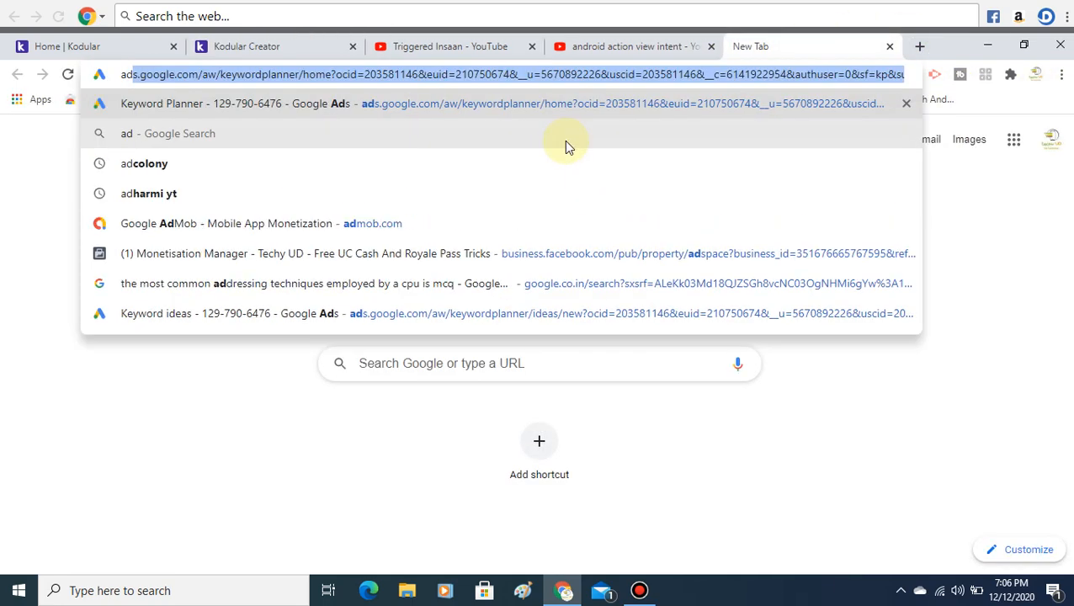
type("mob.co")
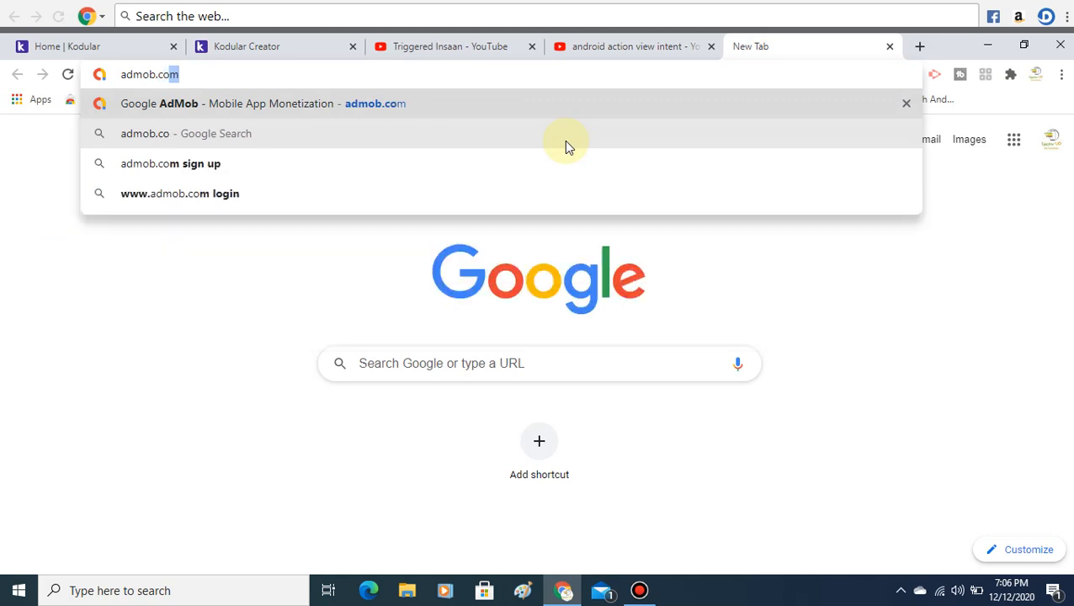
key("Return")
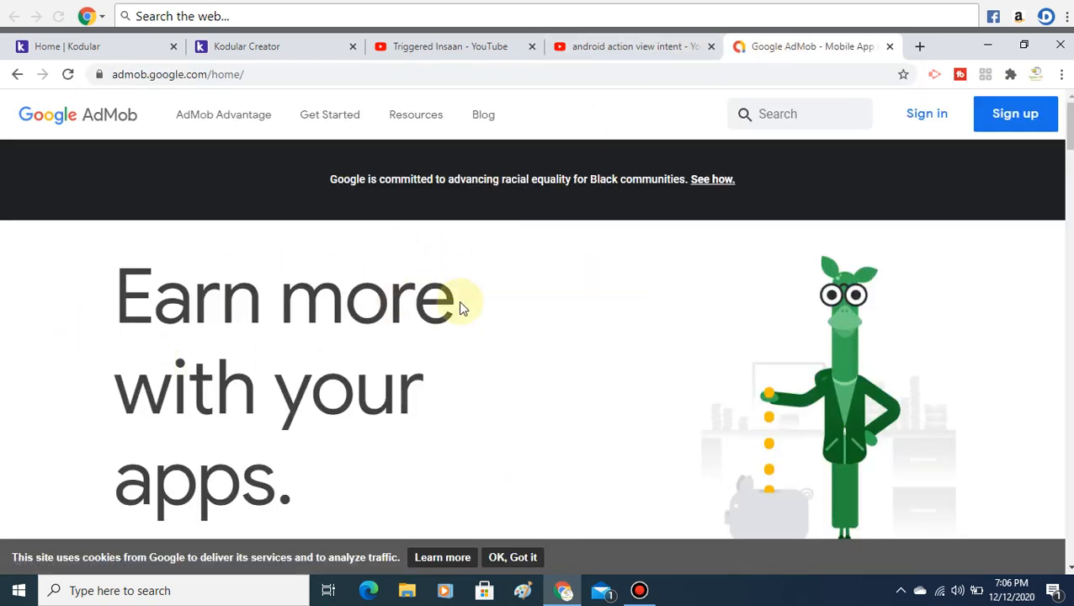
scroll(535, 337, "down", 1)
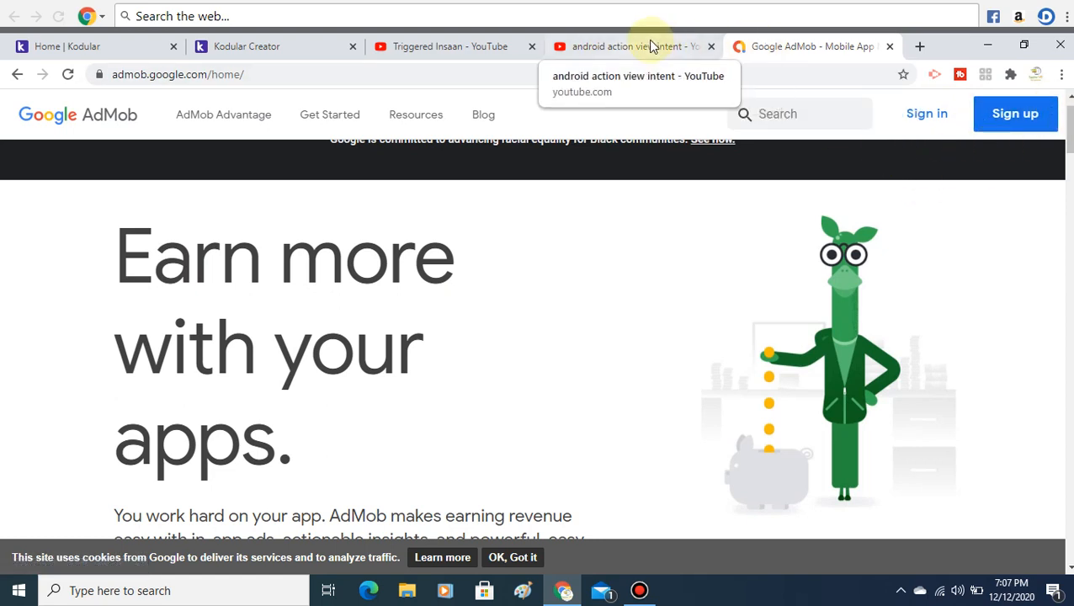
Step: Back in Kodular Creator, add an AdMob Banner to Screen1 and place it below the "yt channel on youtube" button
left_click(228, 56)
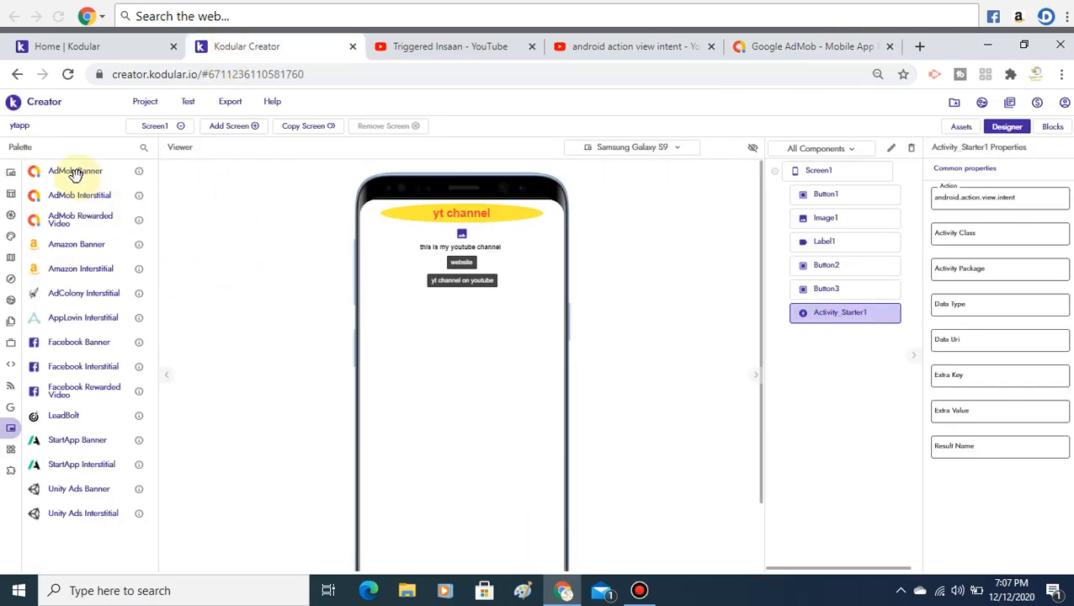
left_click_drag(75, 173, 409, 214)
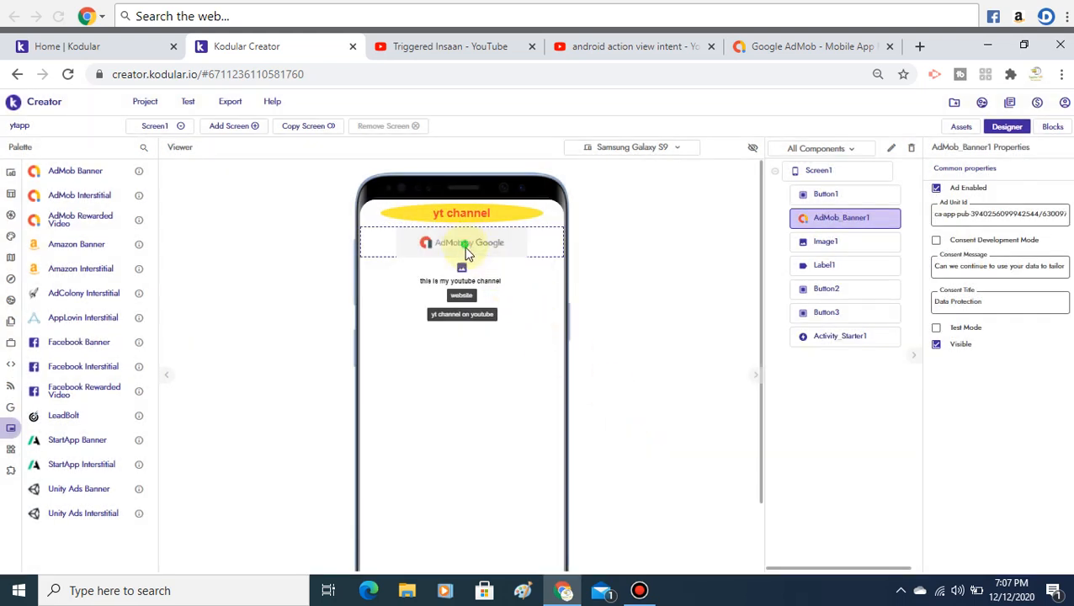
left_click_drag(467, 254, 492, 359)
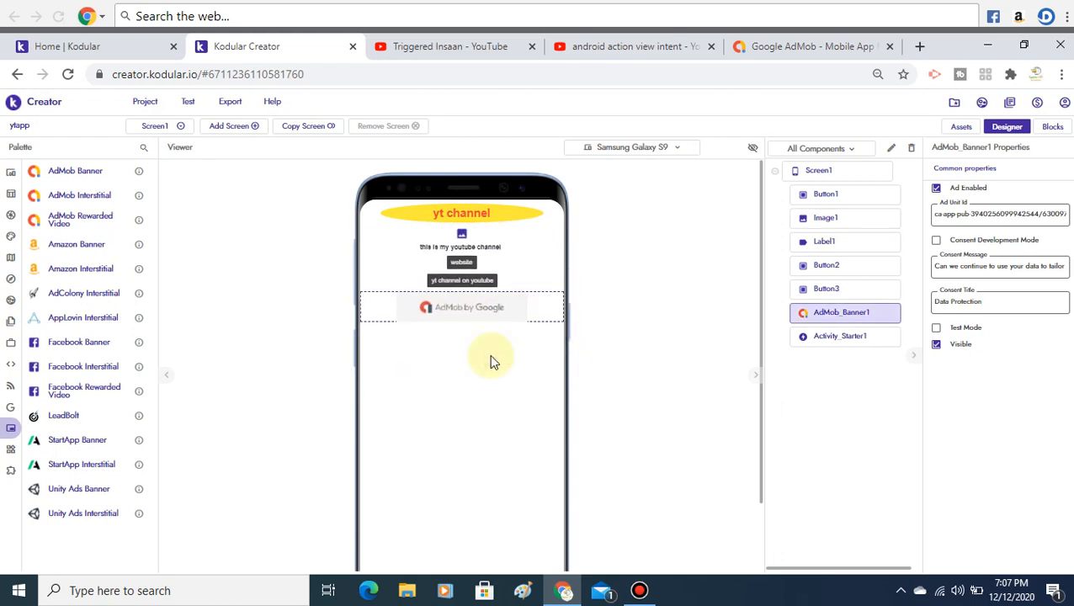
Step: Add a Horizontal Arrangement above Button1 with its width set to Fill parent, and move the AdMob Banner into it
left_click(147, 150)
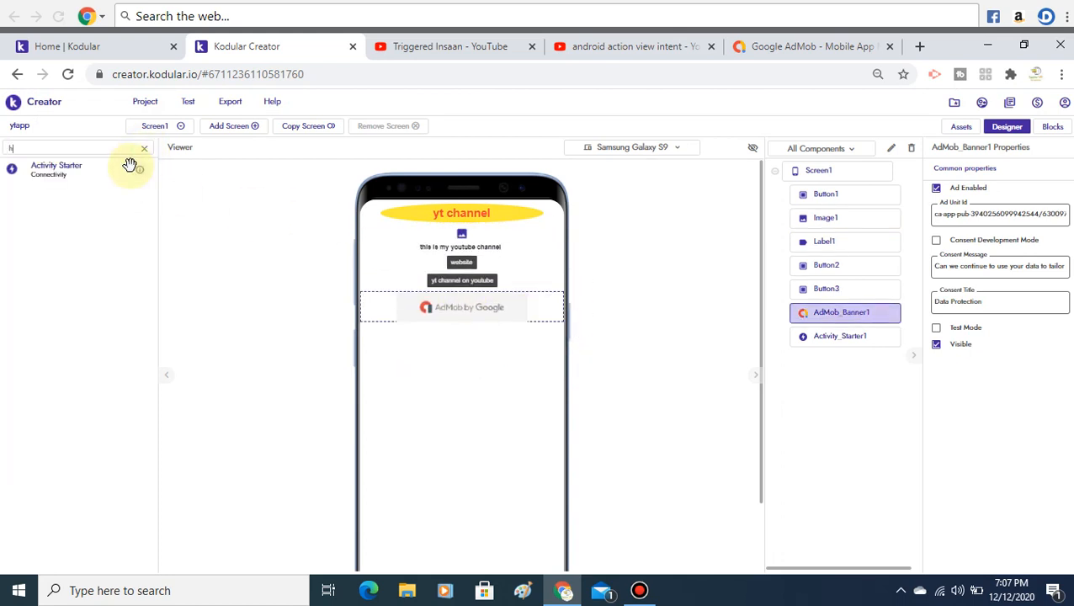
type("hor")
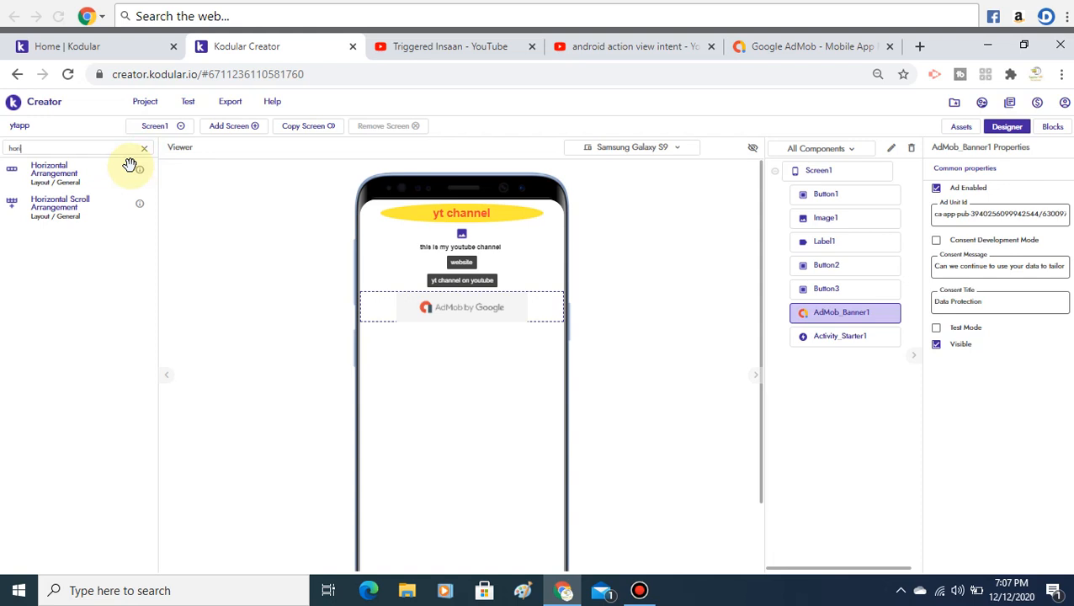
type("i")
left_click_drag(52, 181, 469, 219)
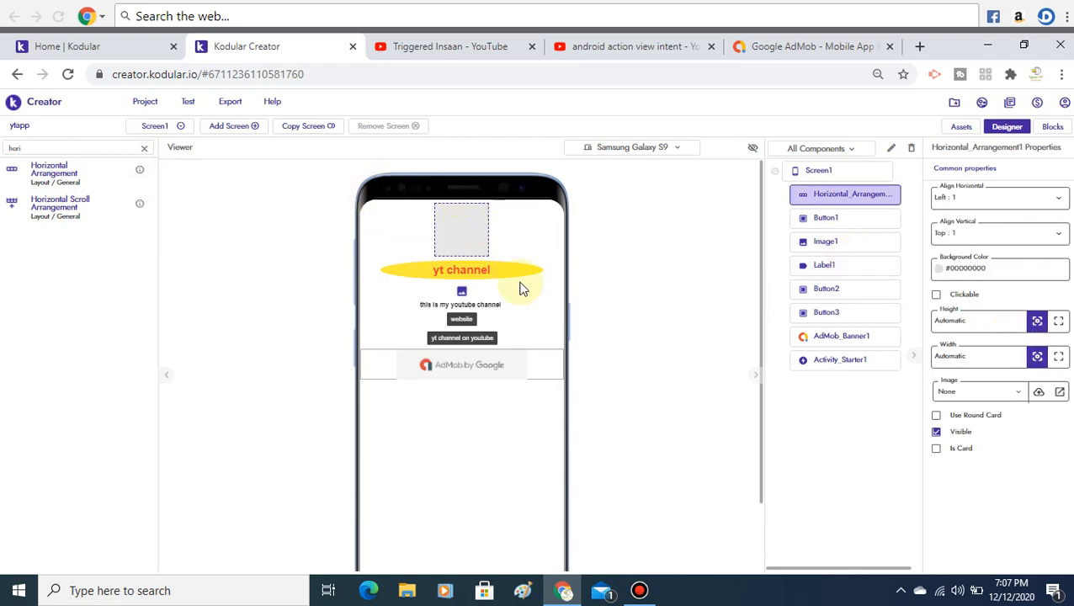
left_click(1059, 362)
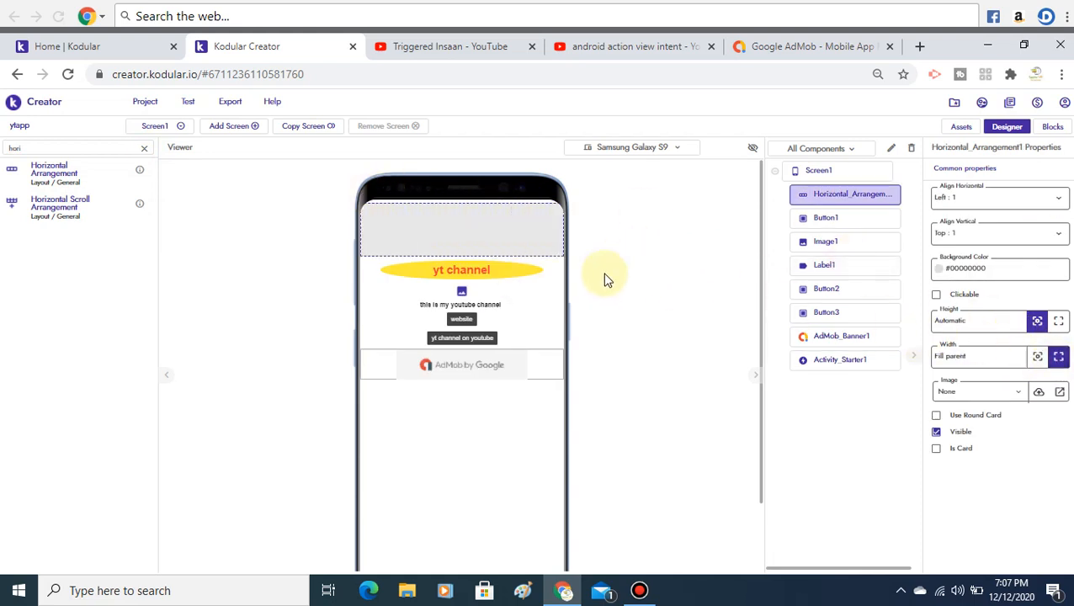
left_click_drag(500, 374, 494, 246)
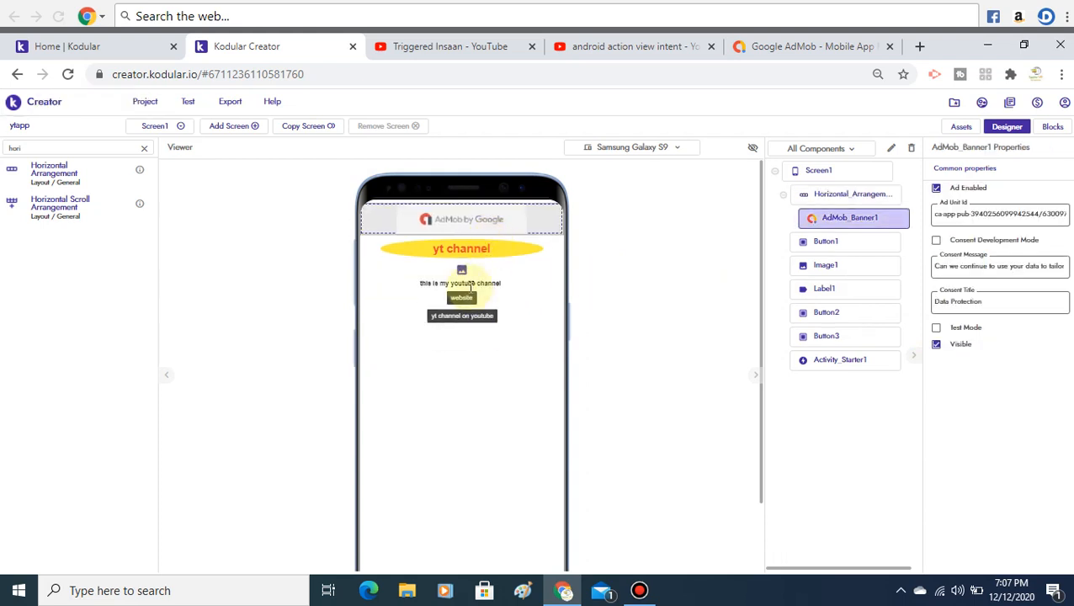
Step: Add a Horizontal Scroll Arrangement below the buttons on Screen1 and set its width to Fill parent
left_click(510, 304)
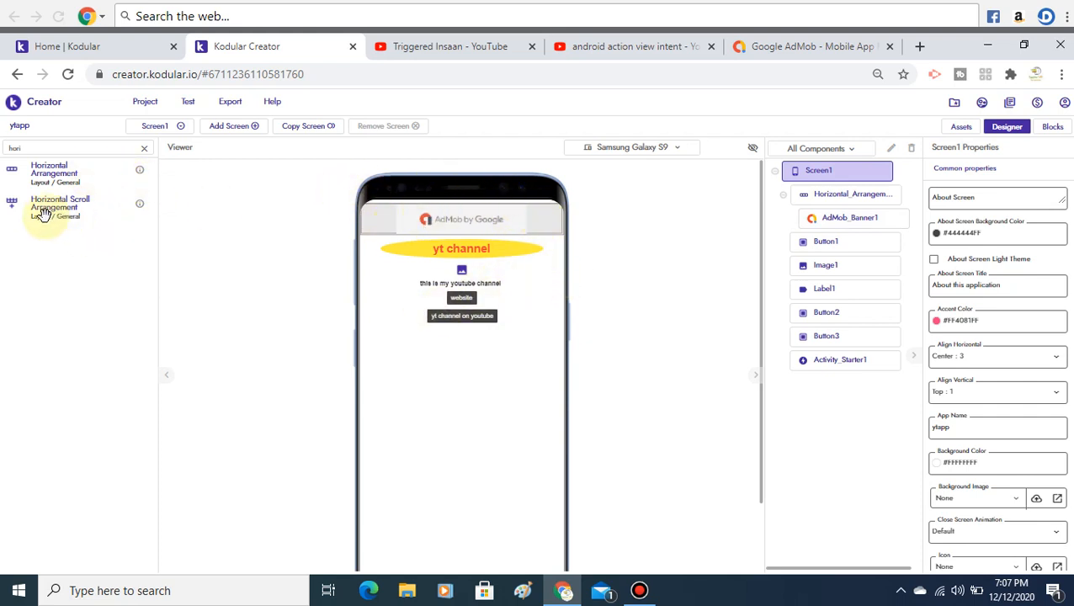
left_click_drag(65, 214, 451, 379)
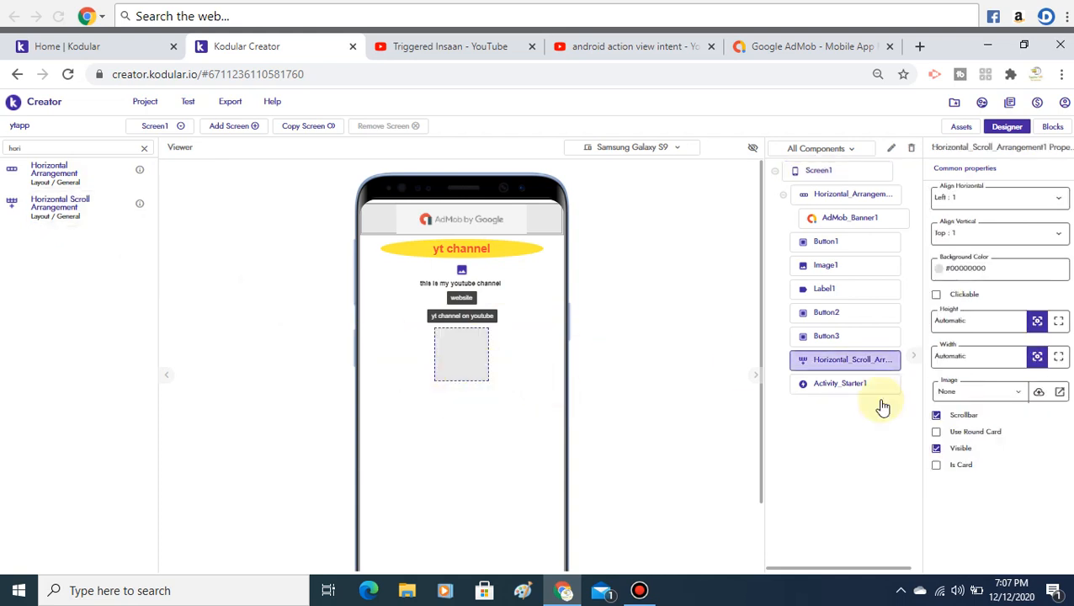
left_click(1058, 356)
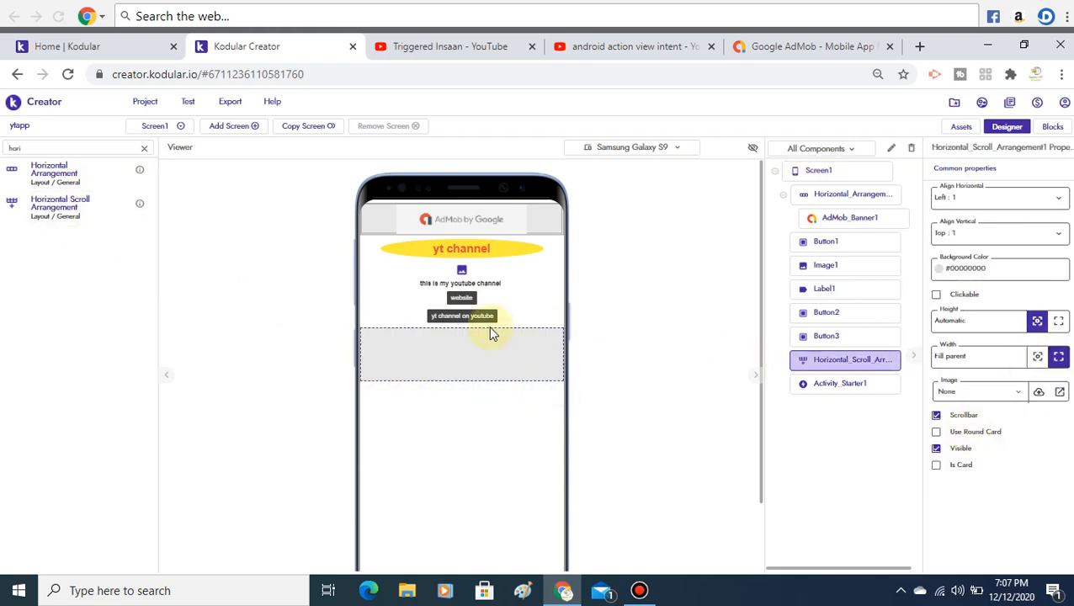
Step: Move Button3 and Button2 into the Horizontal Scroll Arrangement and place the "yt channel" button below it
mouse_move(484, 320)
left_mouse_down()
mouse_move(458, 340)
mouse_move(473, 319)
left_mouse_up()
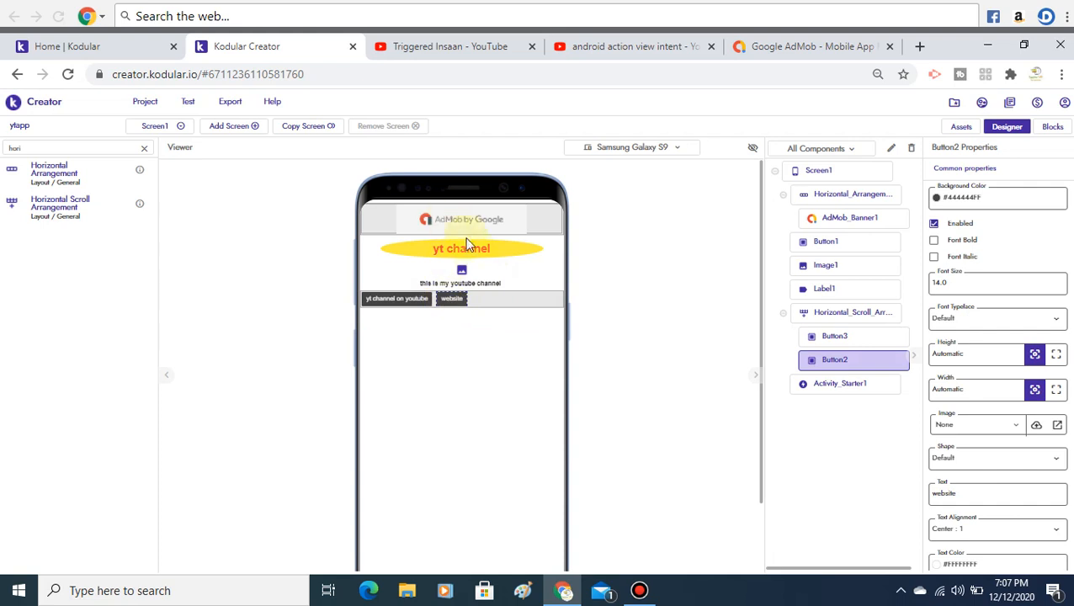
left_click_drag(482, 254, 545, 307)
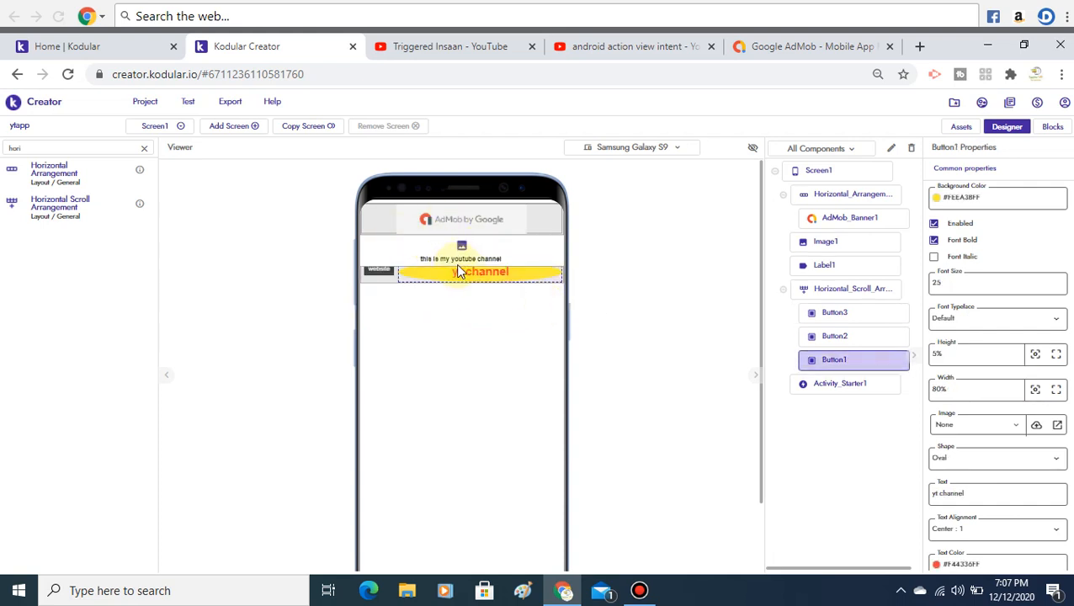
left_click_drag(459, 271, 480, 318)
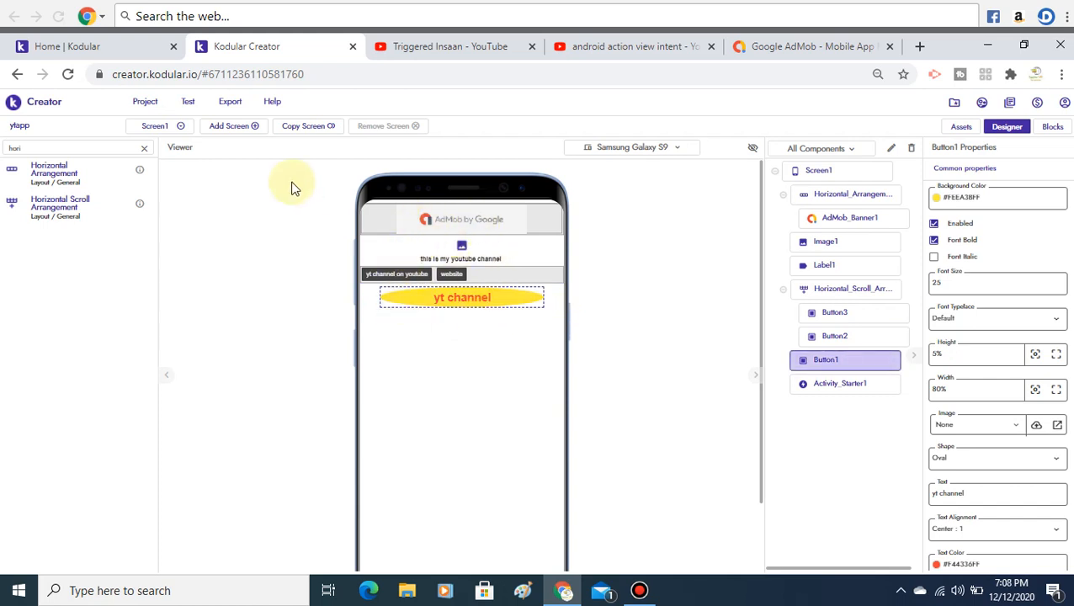
Step: Clear the component search and add an AdMob Interstitial to Screen1
left_click(144, 152)
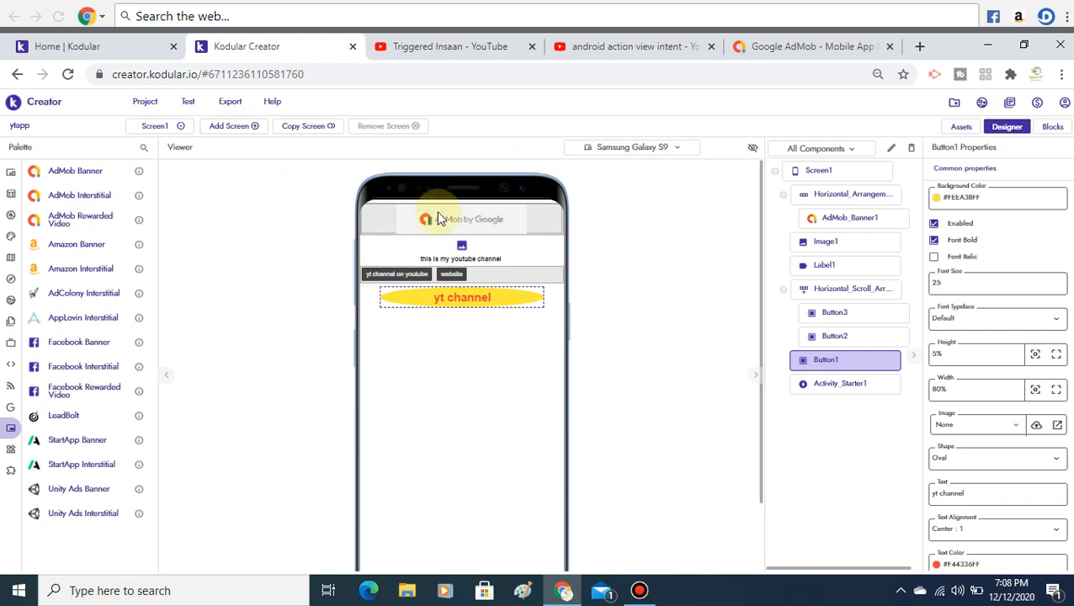
left_click_drag(74, 196, 404, 325)
left_click(405, 325)
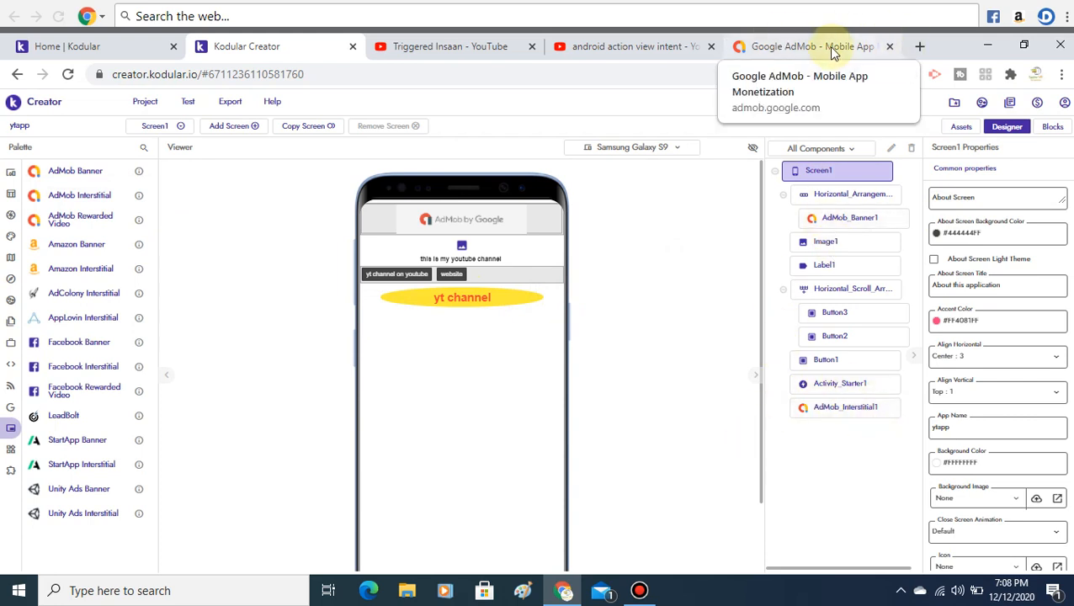
Step: Search Google for "admob banner and interstitial" in a new browser tab and show the image results
left_click(919, 46)
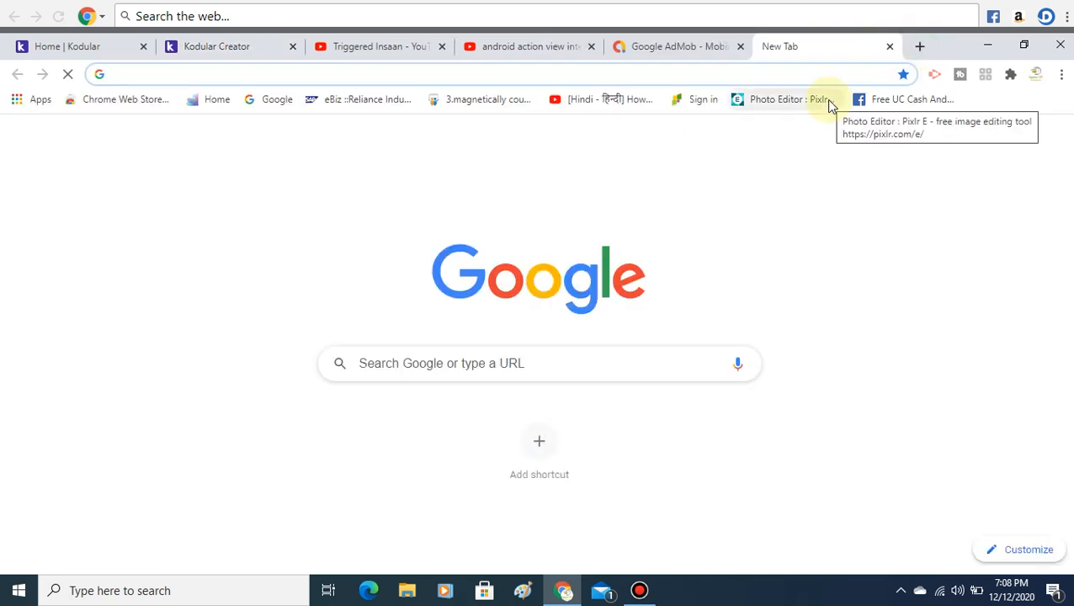
type("g'")
key("Return")
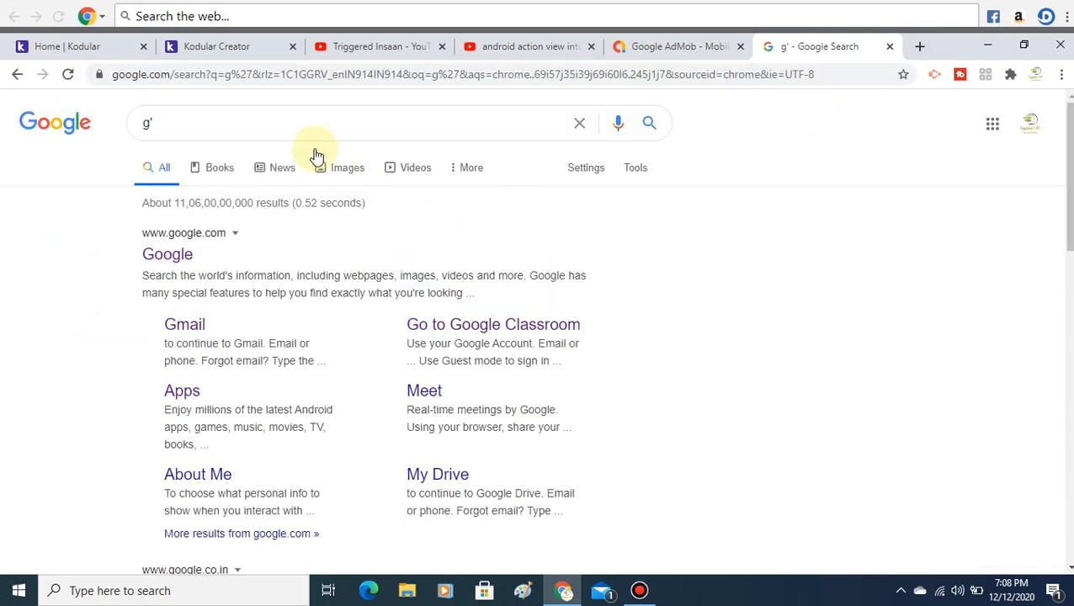
left_click(307, 130)
key("BackSpace")
key("BackSpace")
type("admo")
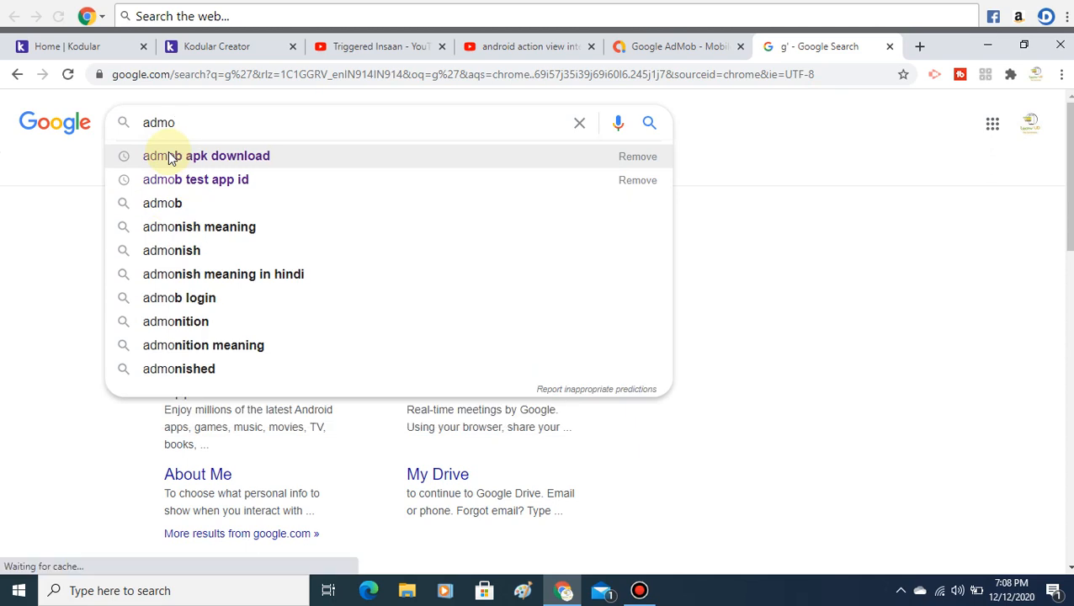
type("b ban")
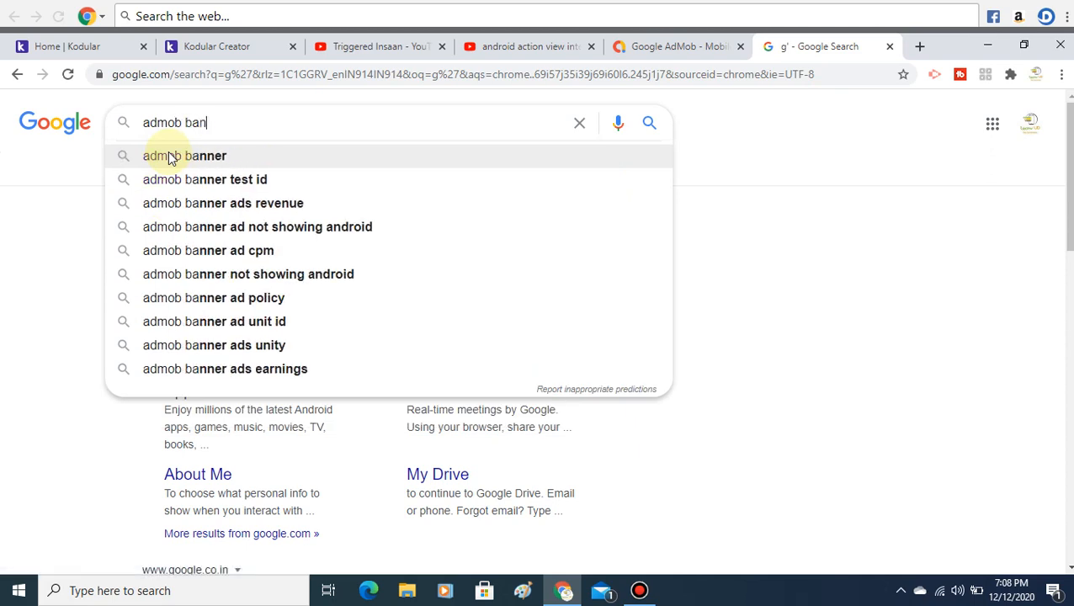
type("ner and int")
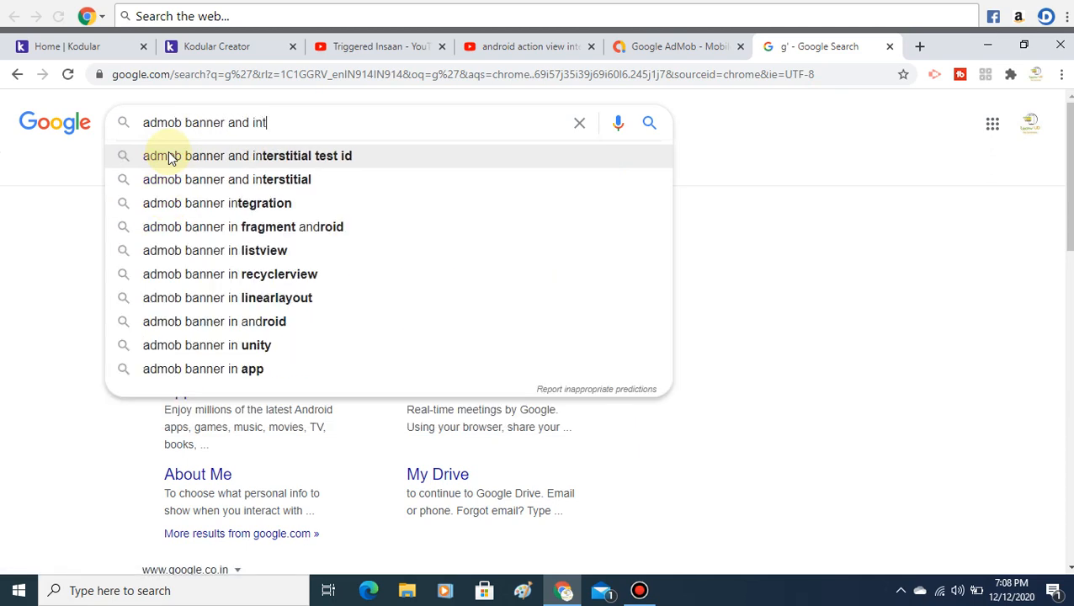
left_click(209, 177)
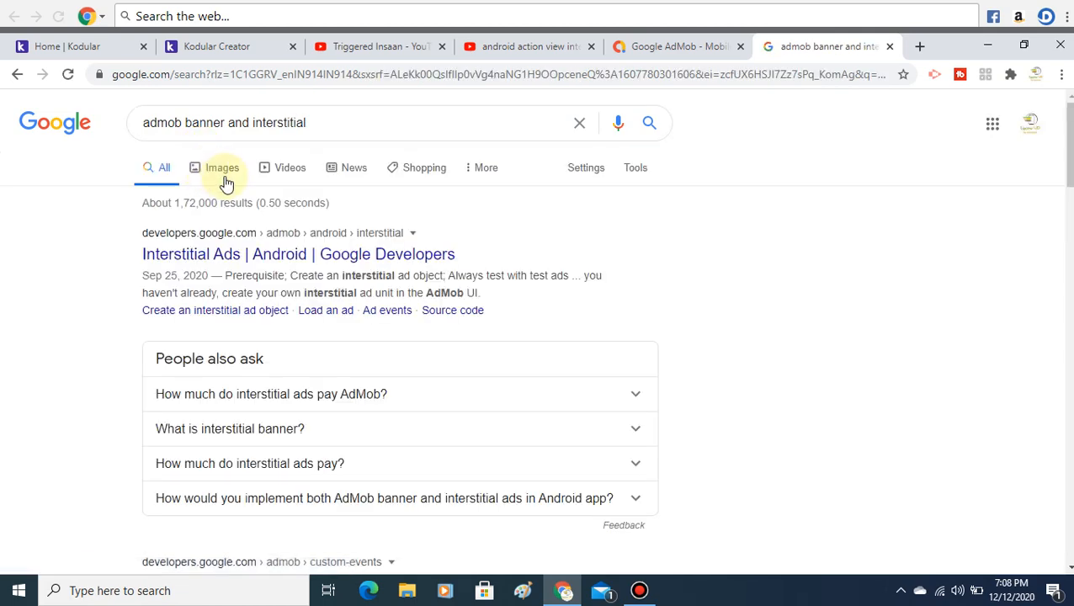
left_click(225, 180)
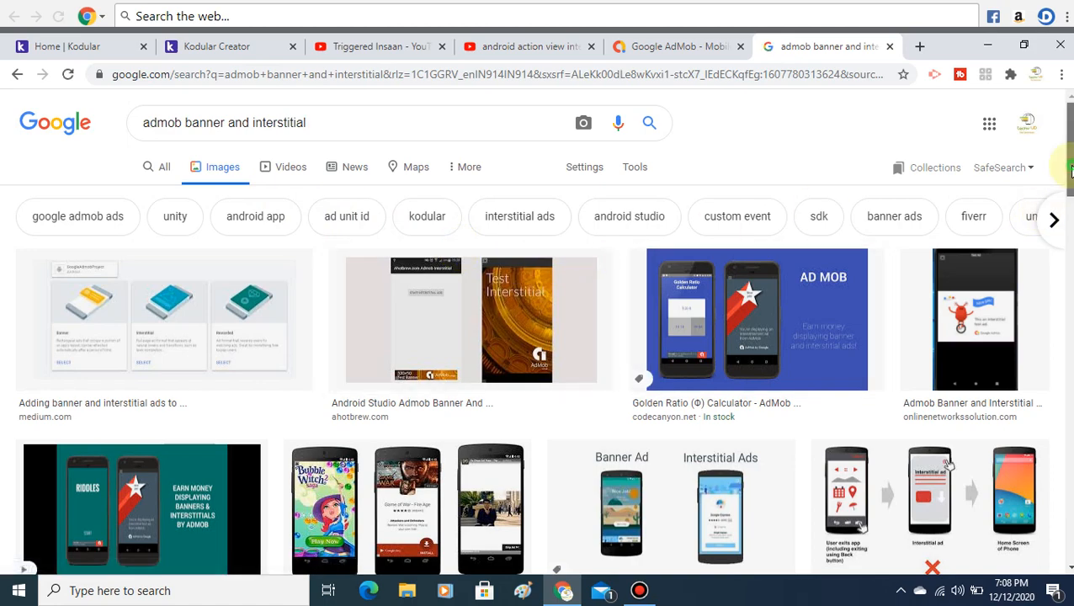
Step: Preview the "What Are Interstitial Ads?" image from appsamurai.com to examine how an interstitial ad appears, and close the preview
left_click_drag(1070, 171, 1070, 357)
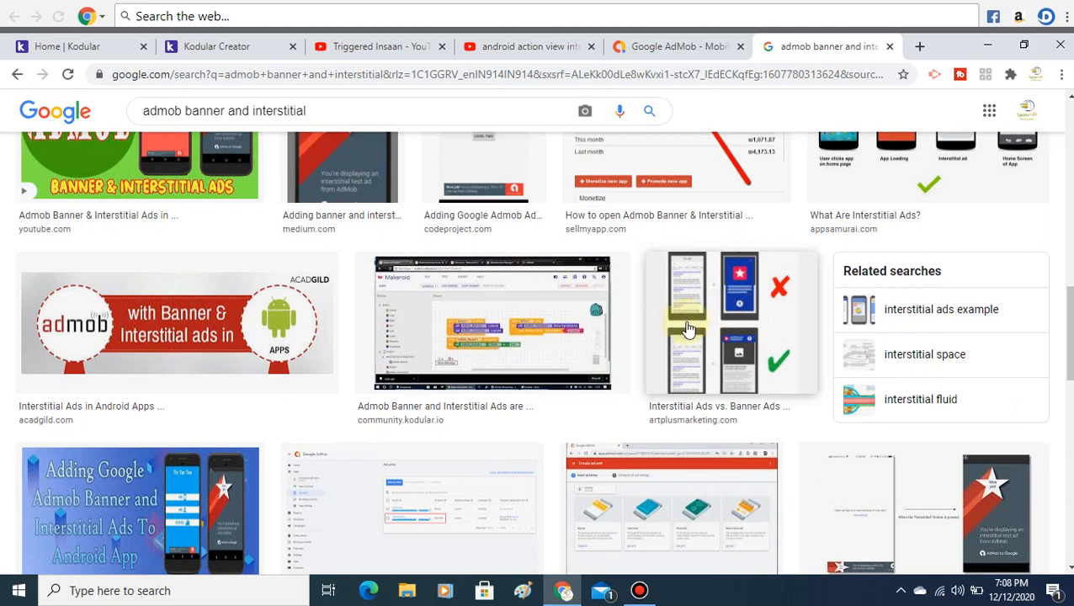
scroll(859, 336, "up", 3)
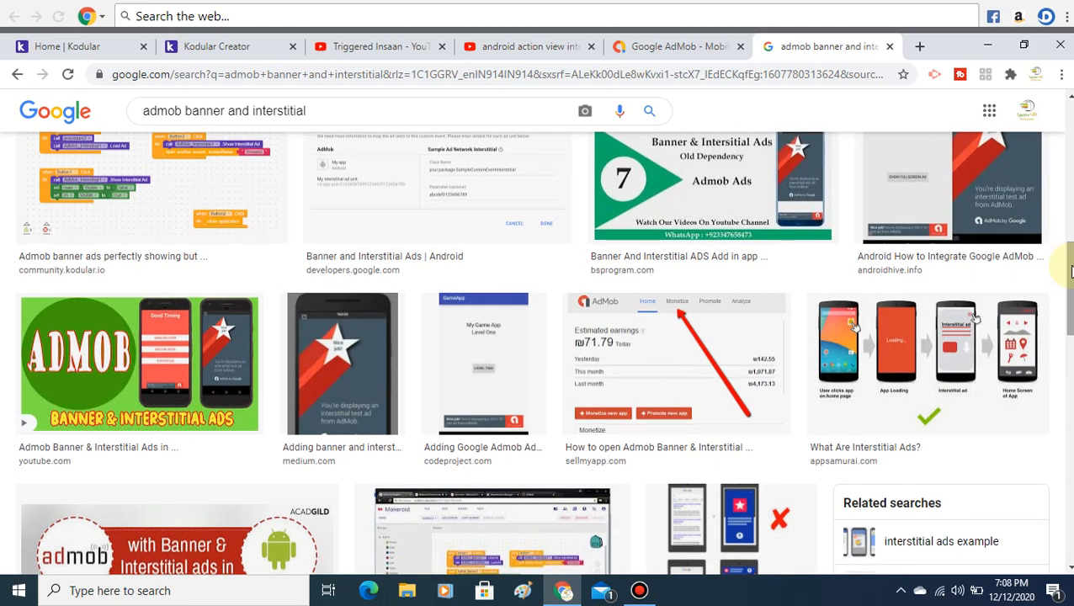
left_click(859, 335)
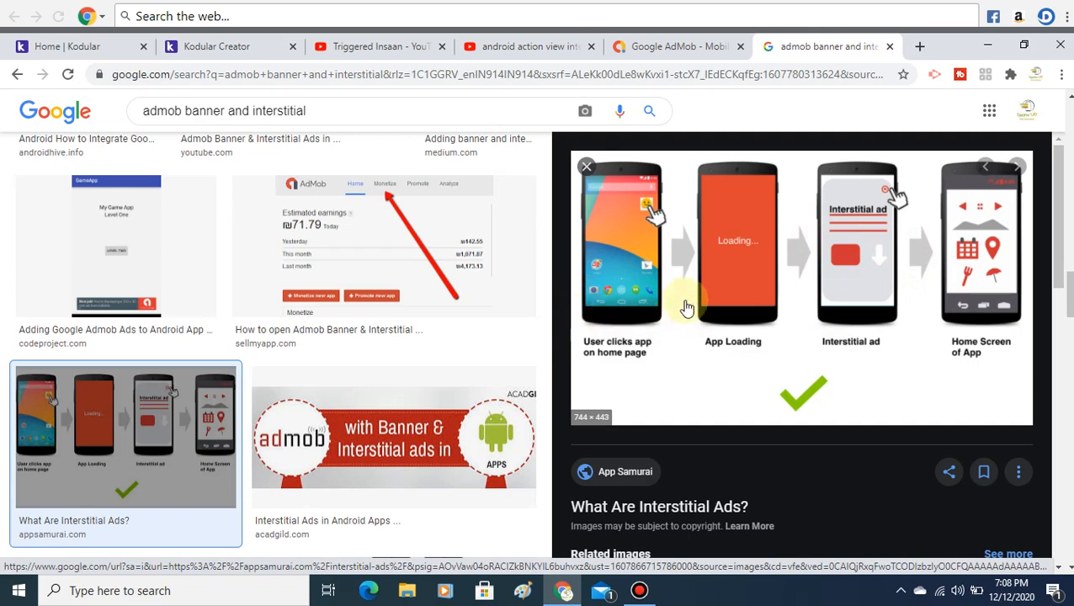
left_click(579, 166)
Step: Browse further image results and preview the community.kodular.io blocks image titled "Admob banner ads perfectly showing but ..."
scroll(839, 258, "down", 5)
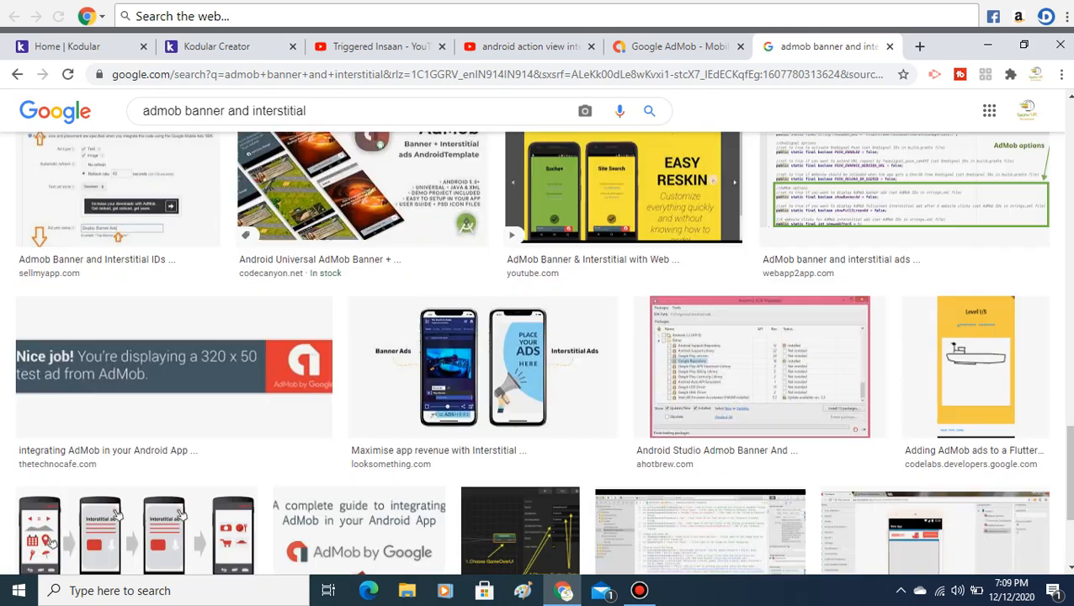
scroll(1067, 384, "up", 8)
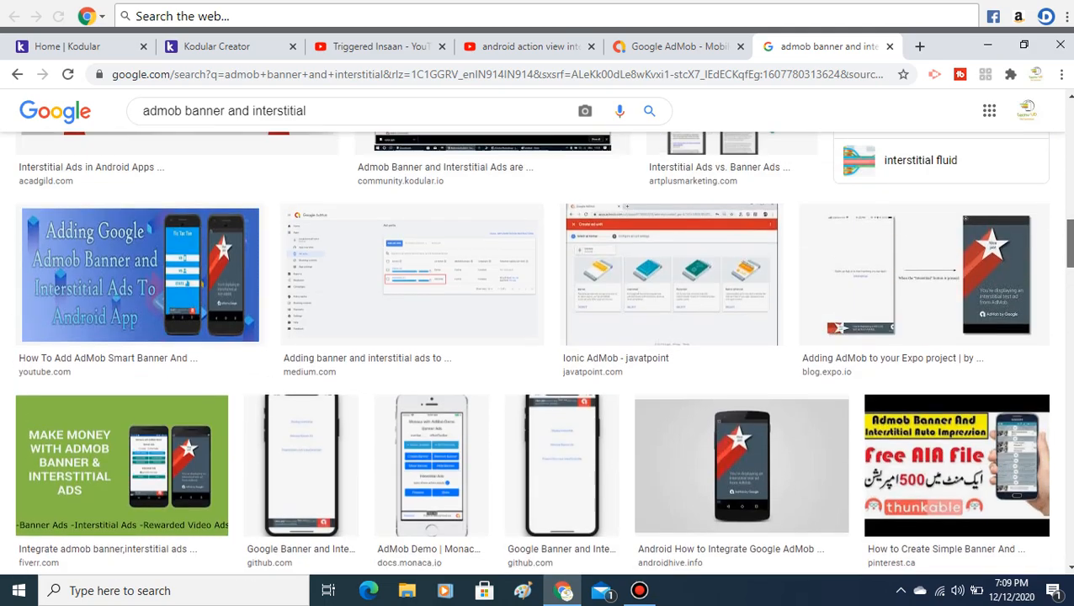
scroll(558, 337, "up", 3)
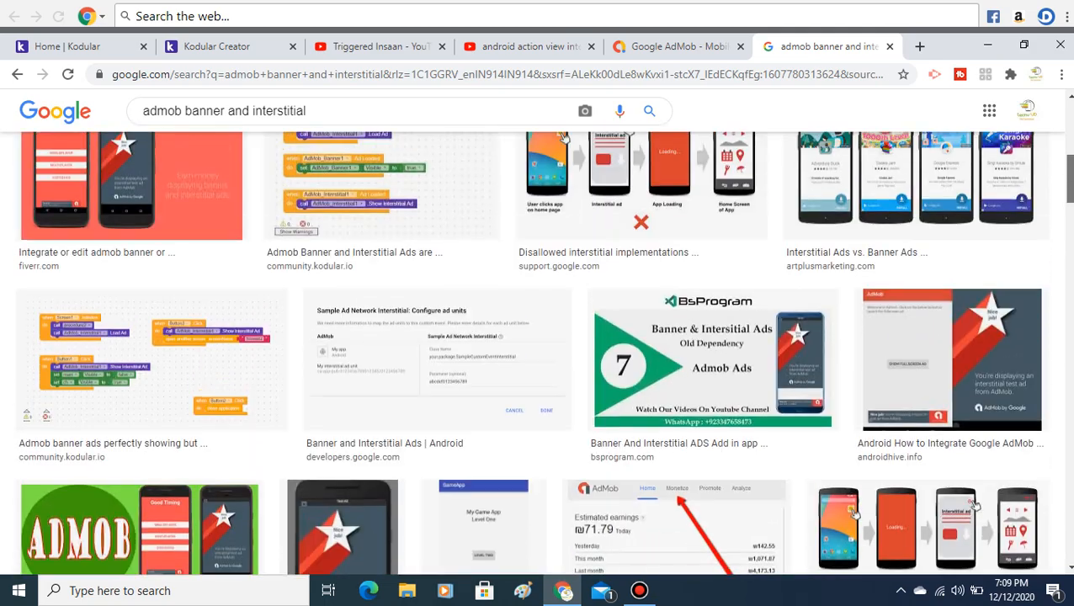
left_click(74, 345)
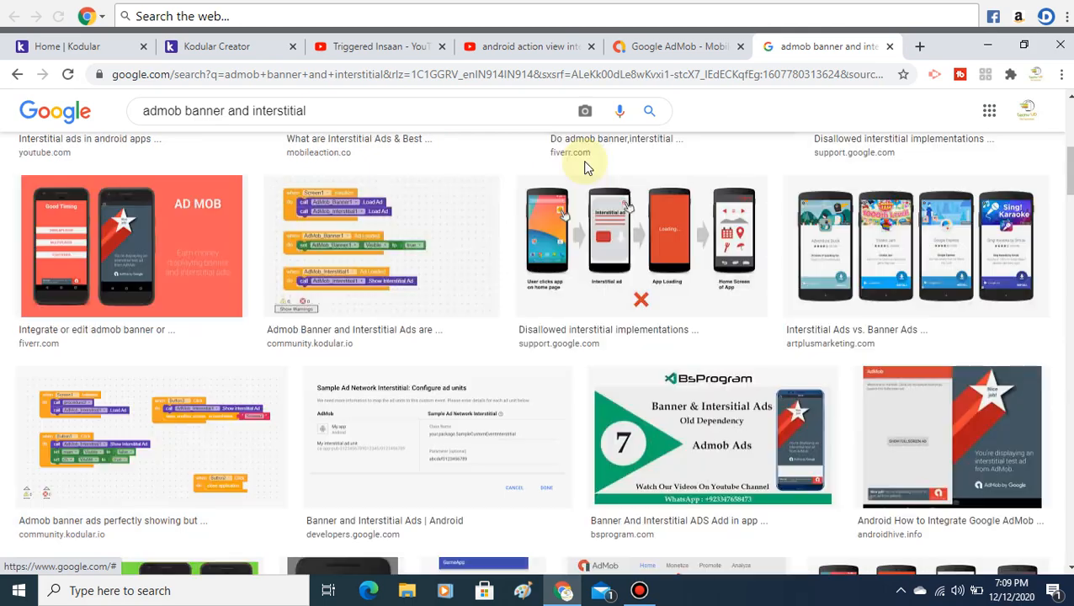
left_click(587, 167)
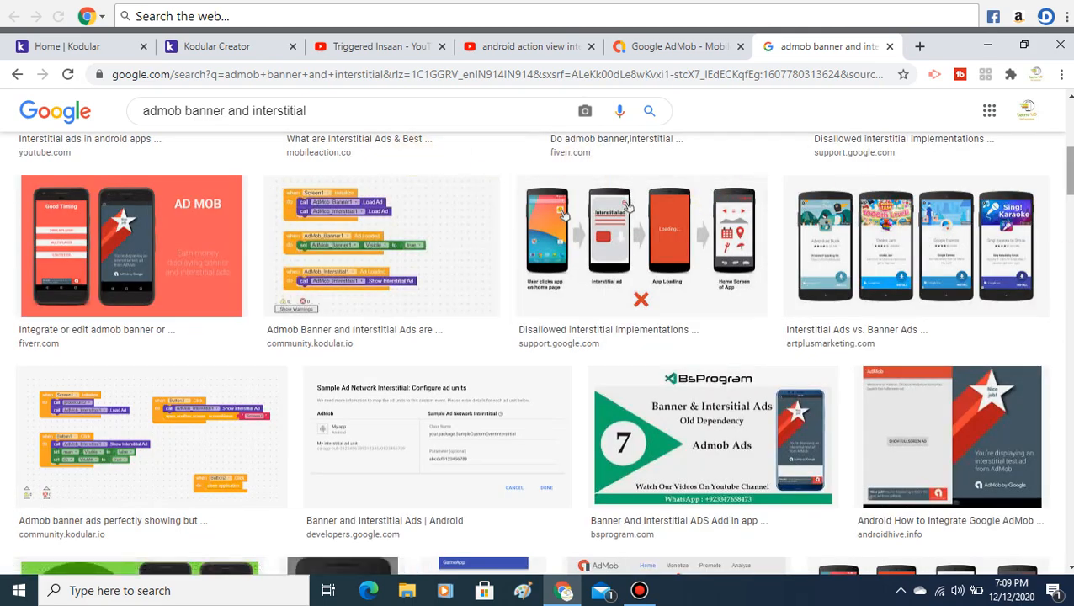
Step: Preview the "Interstitial Ads vs. Banner Ads" phone examples from artplusmarketing.com, and examine the banner and interstitial comparison images among the first results
left_click(973, 248)
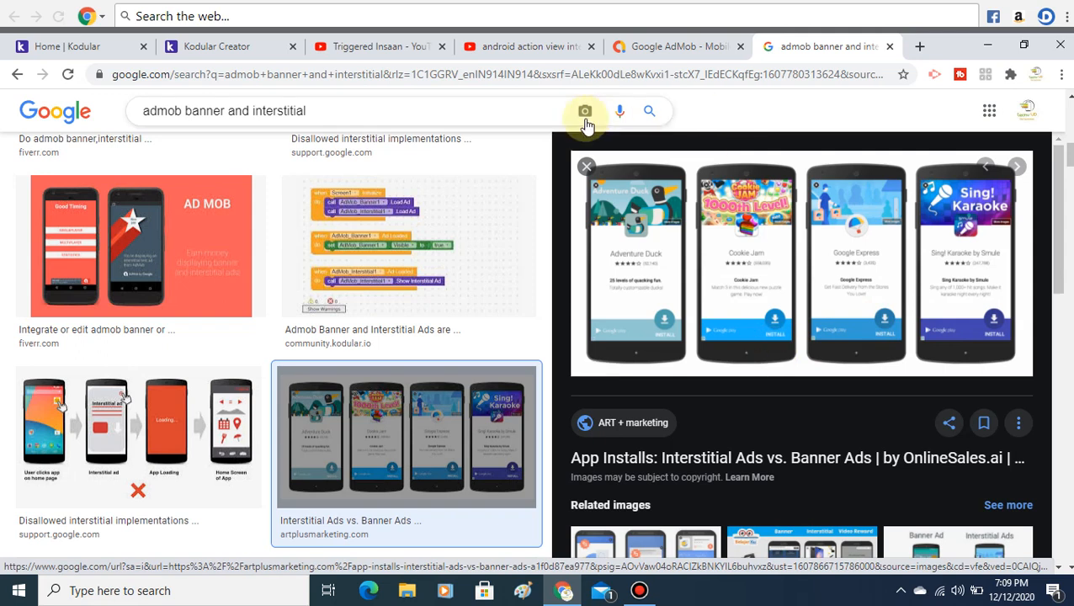
left_click(586, 166)
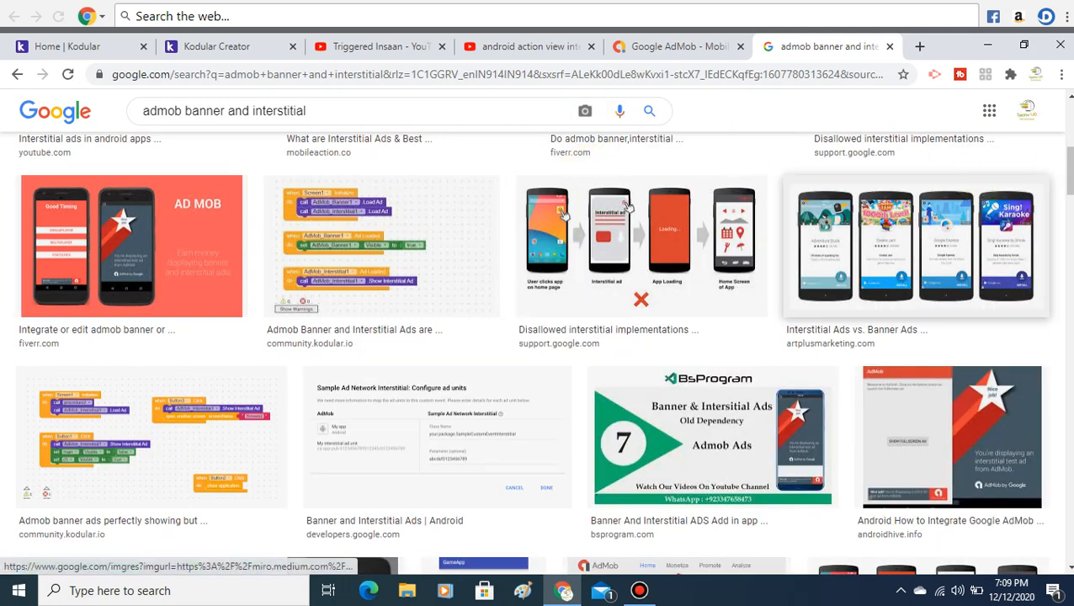
scroll(588, 168, "up", 2)
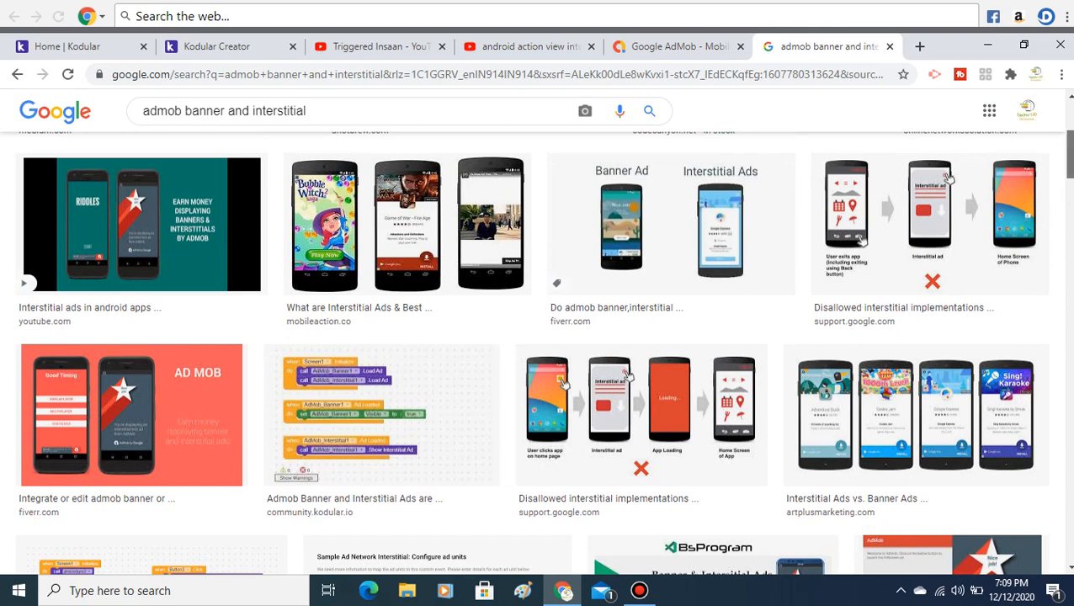
scroll(544, 350, "up", 2)
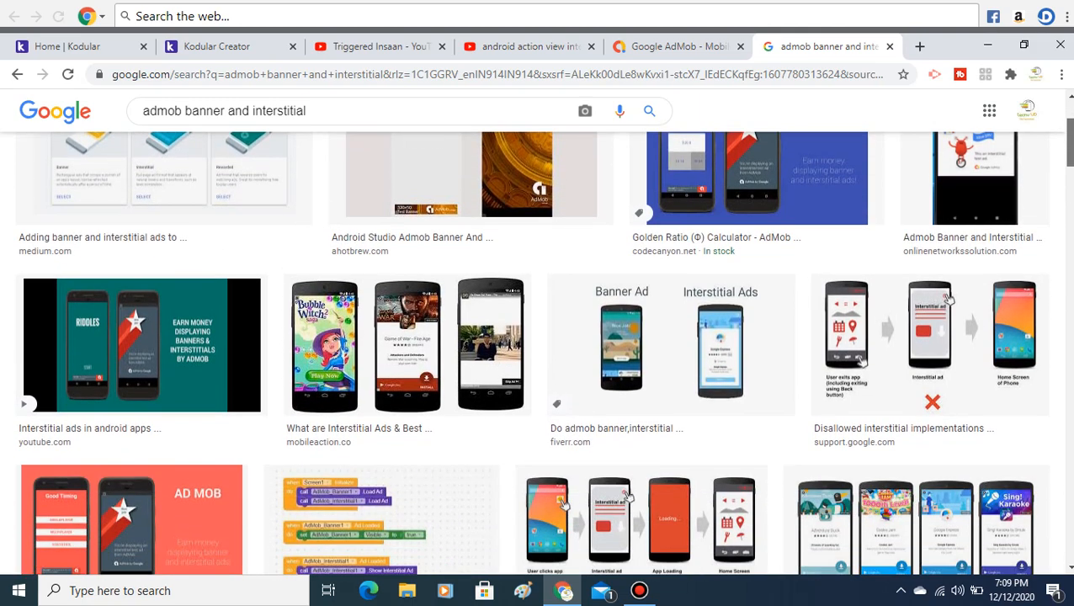
scroll(1068, 143, "up", 1)
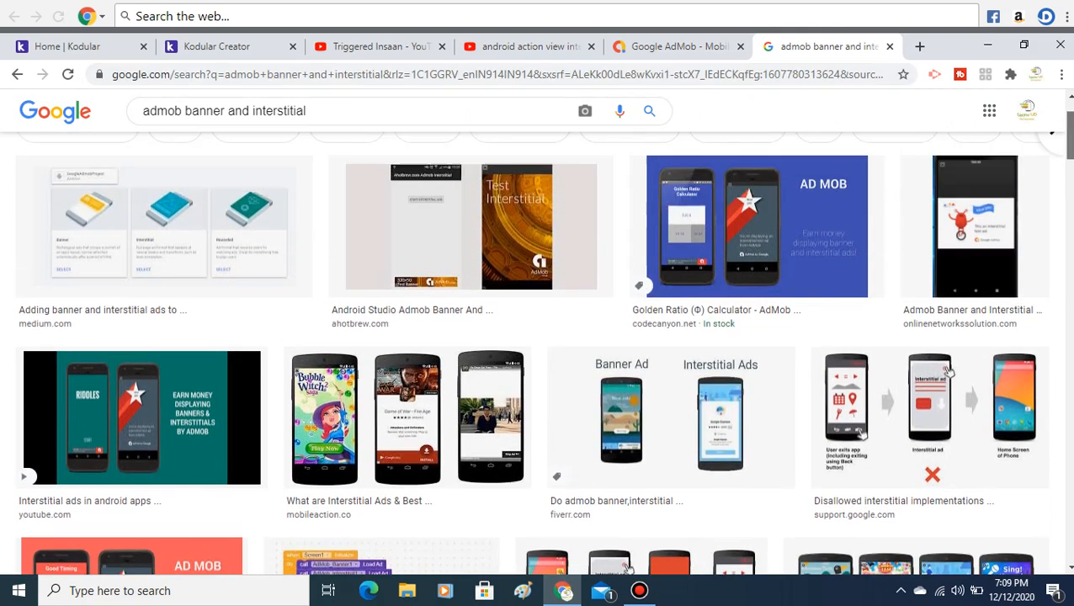
scroll(968, 126, "up", 1)
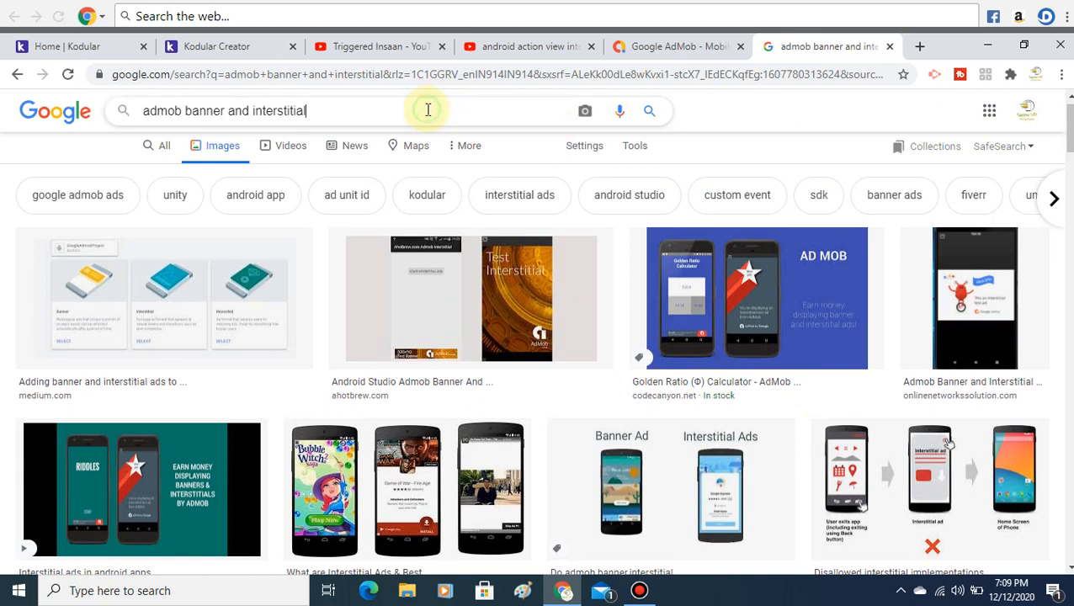
Step: Search the web results for "admob banner and interstitial test id" and open the Google Developers guide "Enabling test ads" for Android
left_click(152, 144)
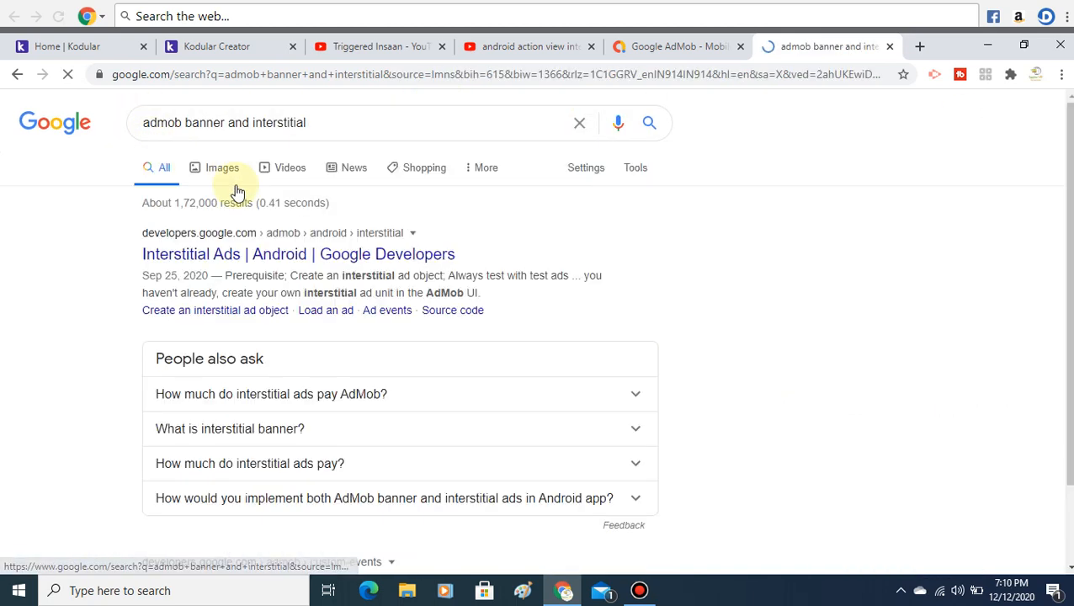
left_click(328, 132)
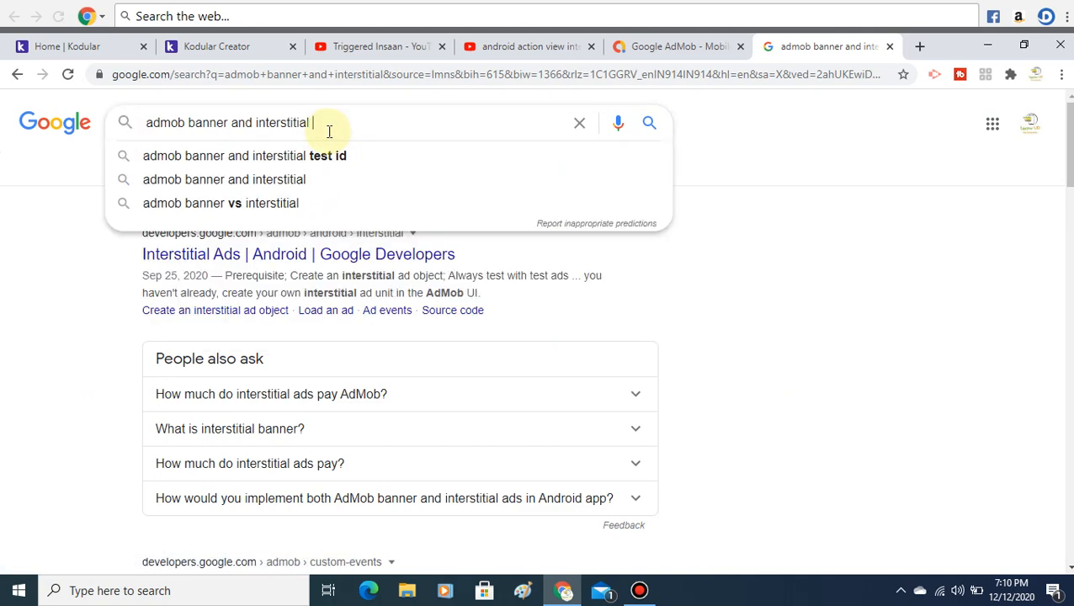
left_click(328, 160)
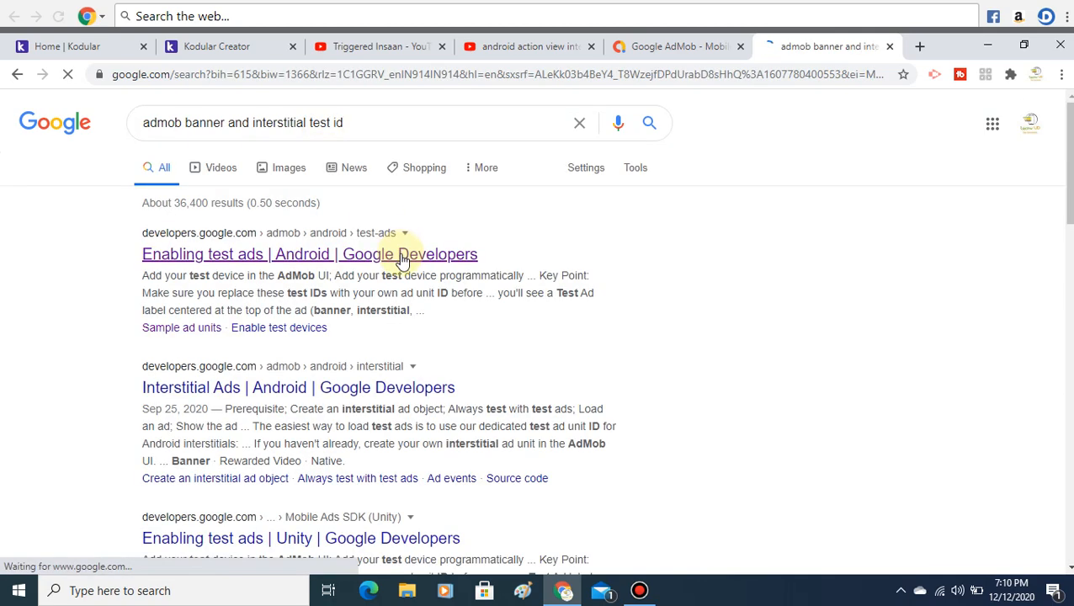
left_click(386, 262)
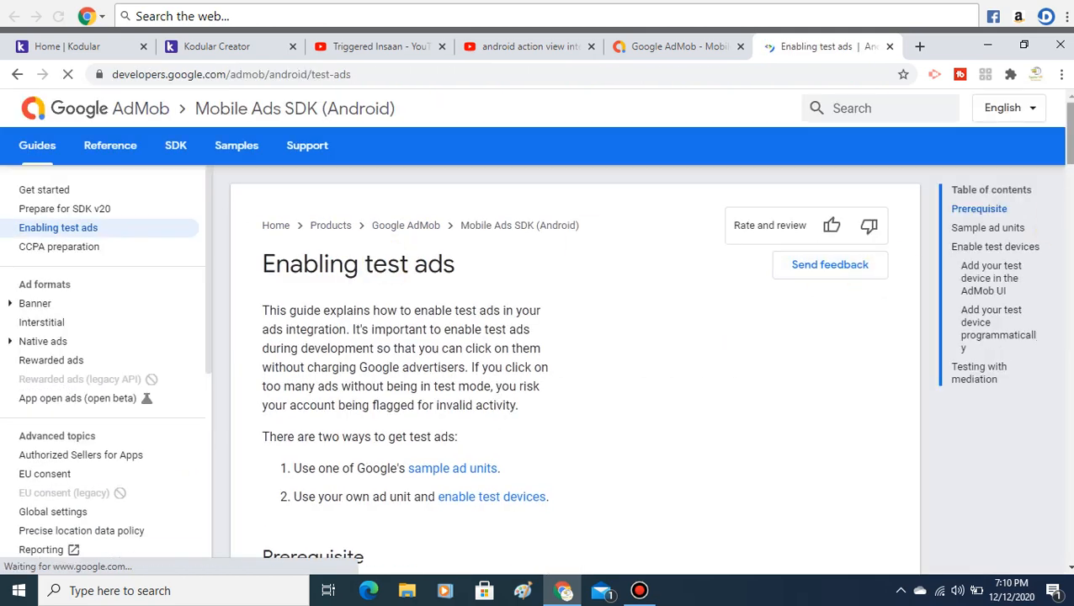
Step: Examine the guide's sample ad unit IDs table, dismissing the developer profile prompt, and check the sign-in option on the AdMob home page
left_click_drag(1070, 135, 1070, 206)
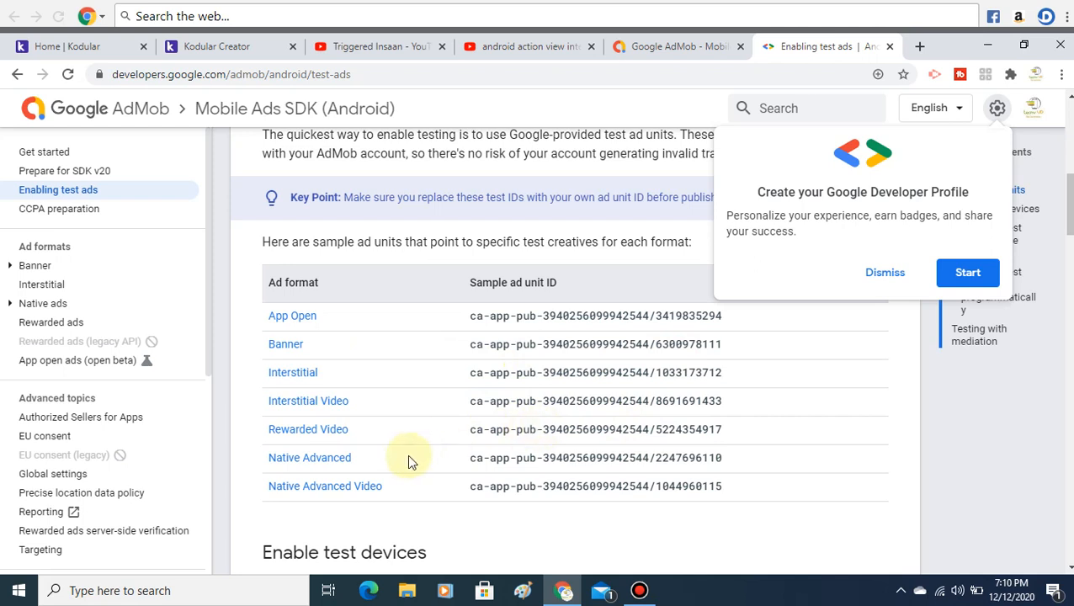
left_click(886, 275)
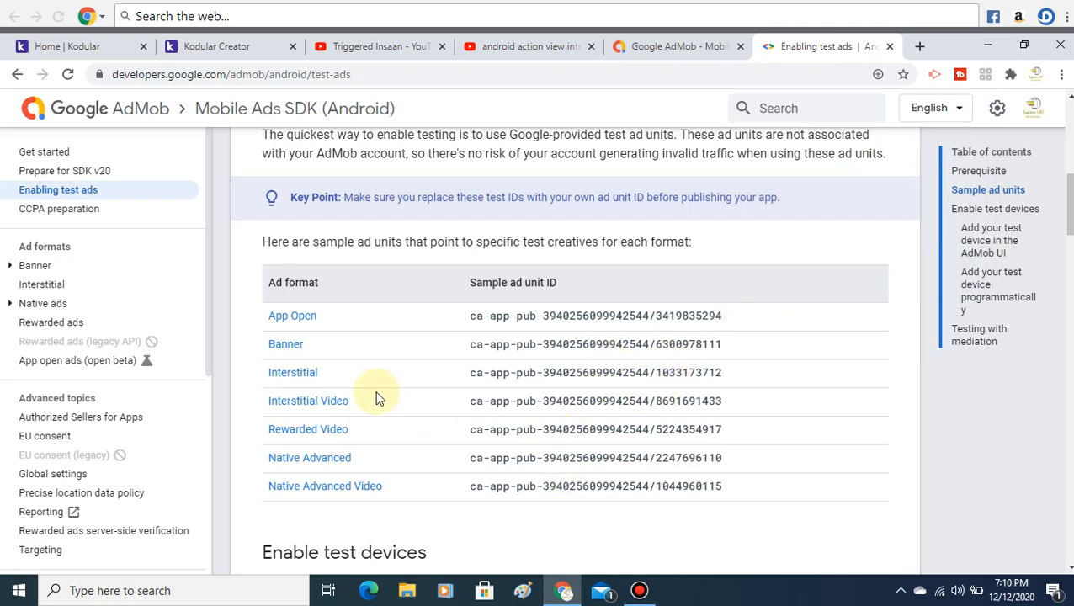
left_click(644, 48)
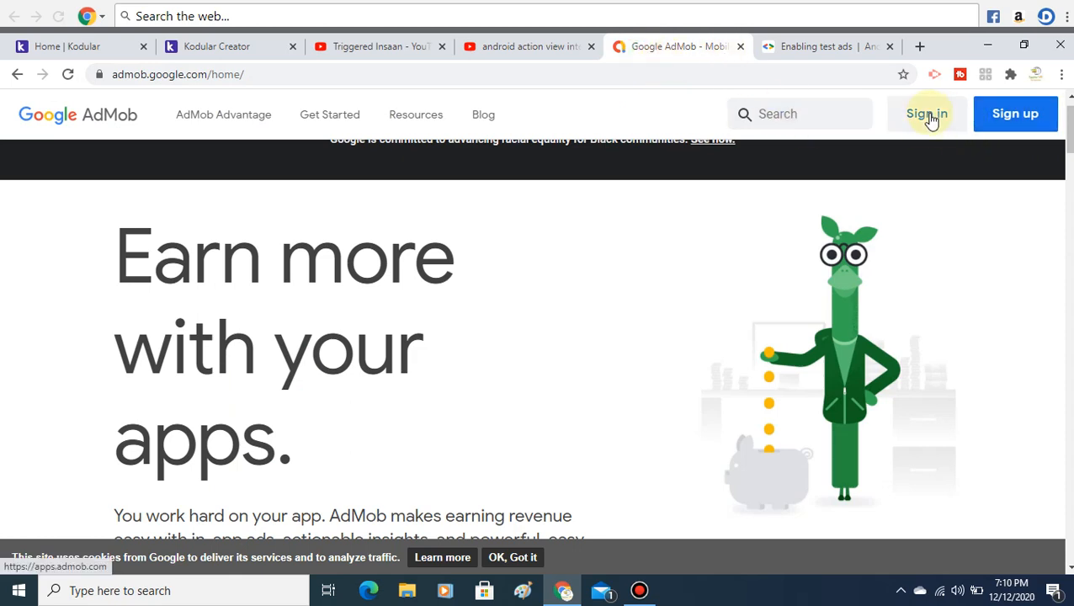
left_click(855, 44)
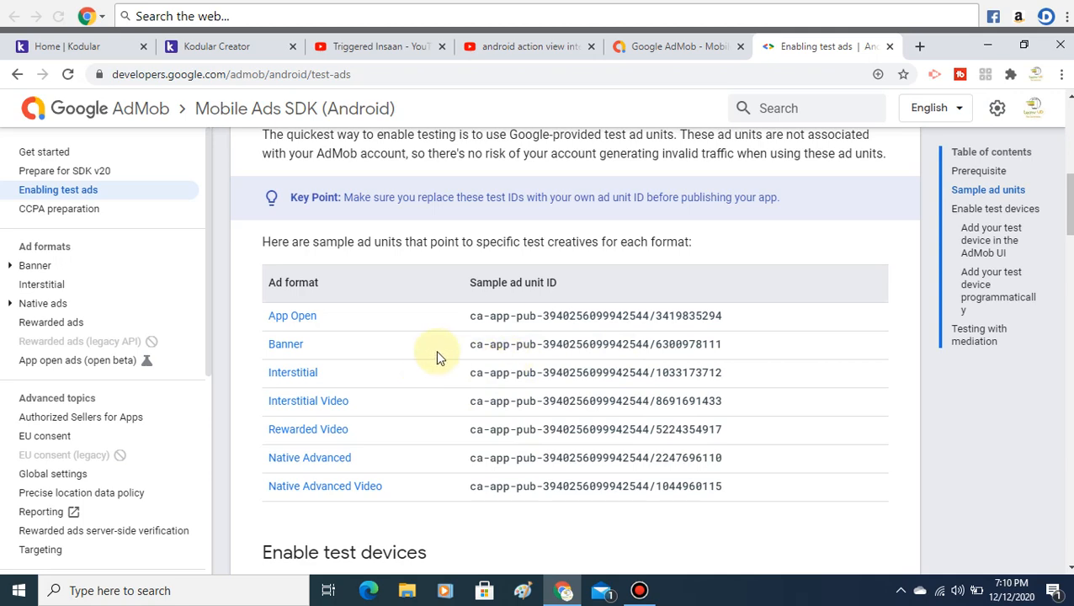
Step: Switch back to Kodular Creator and clear the Ad Unit Id of AdMob_Banner1
left_click(245, 55)
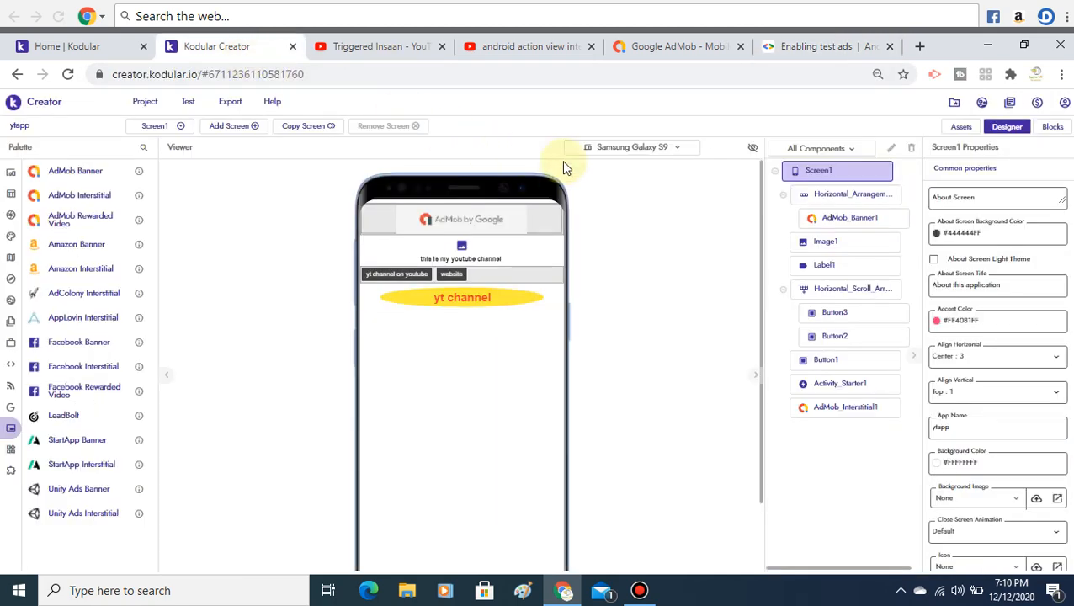
left_click(486, 228)
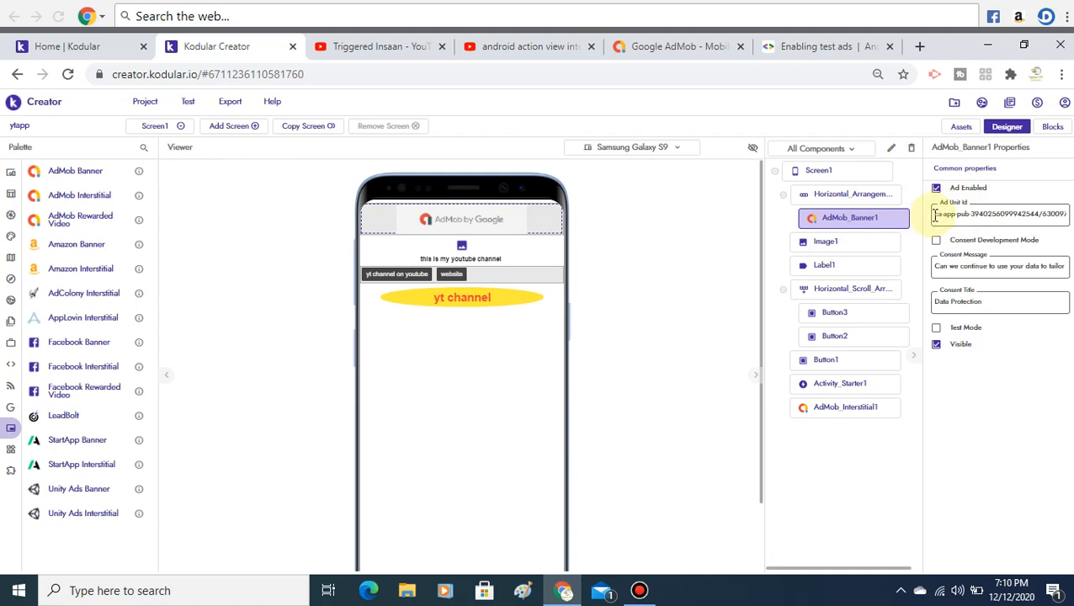
left_click(935, 214)
key("ctrl+a")
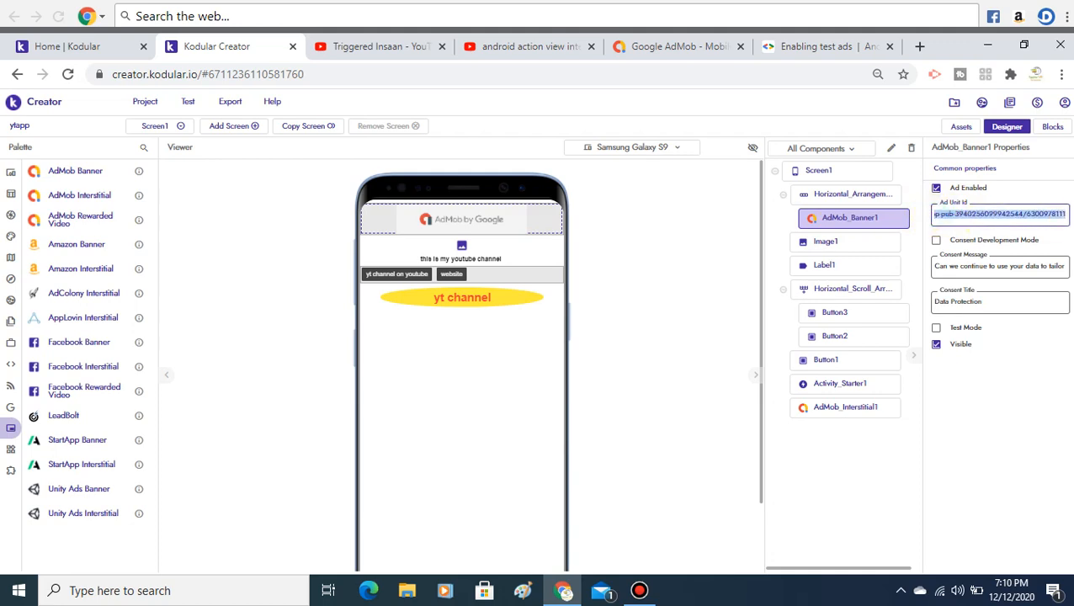
key("BackSpace")
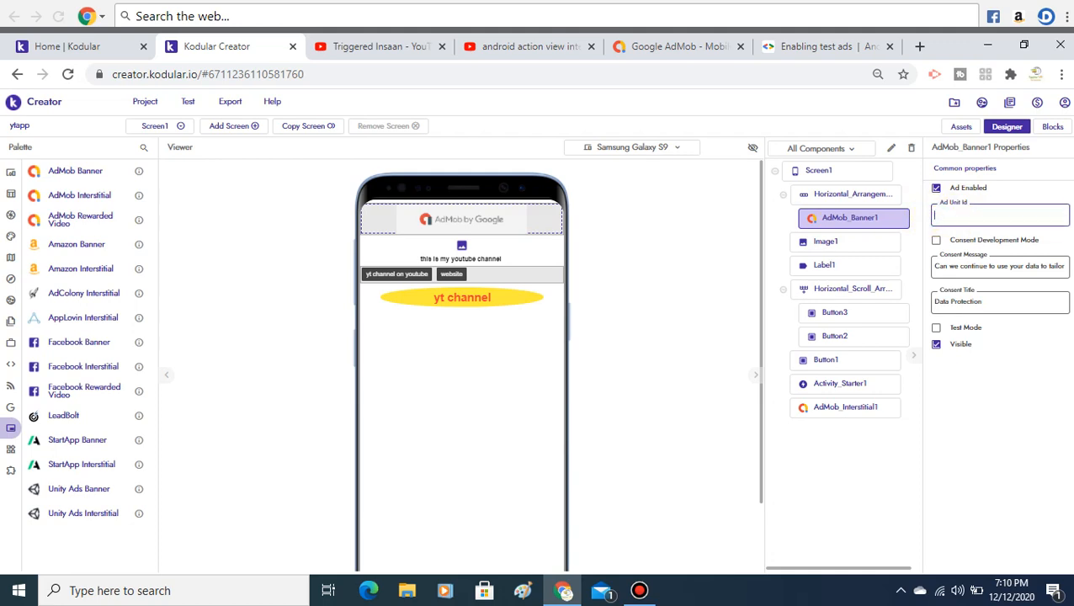
left_click(815, 47)
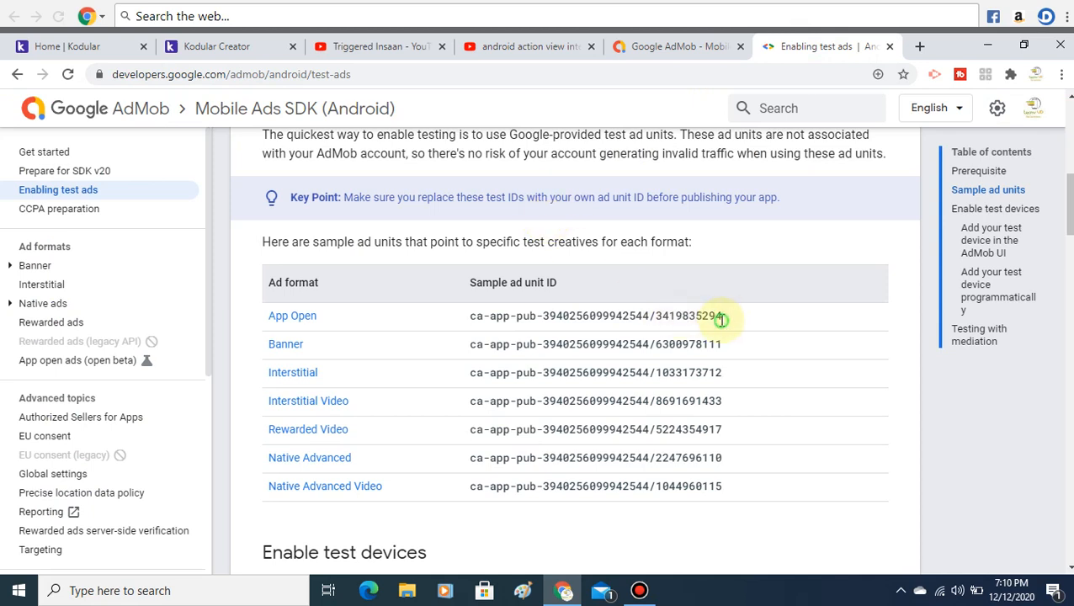
left_click_drag(721, 319, 372, 324)
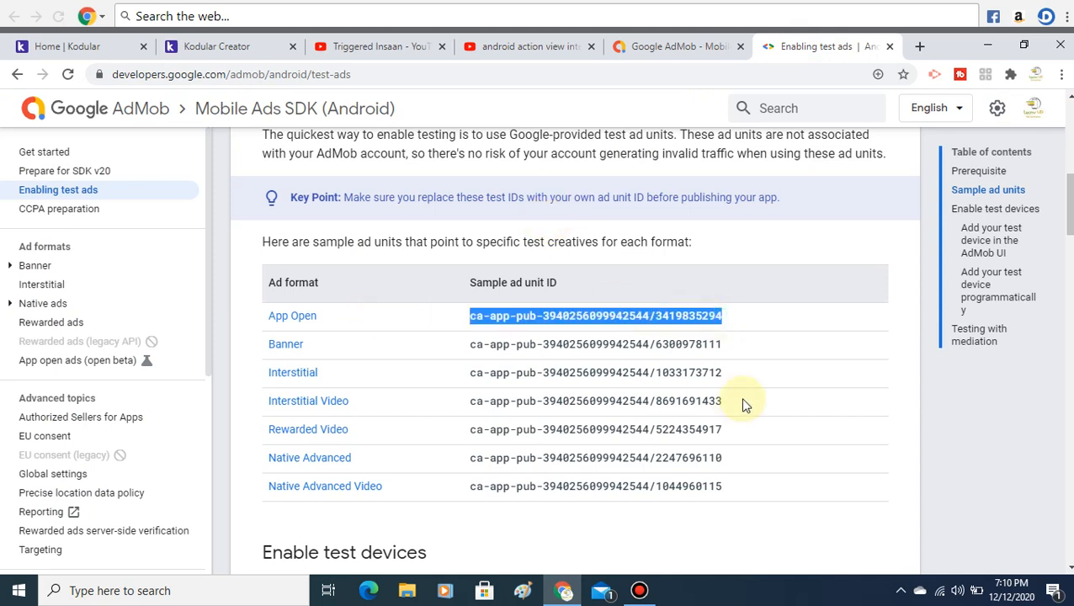
left_click_drag(722, 348, 462, 356)
key("ctrl+c")
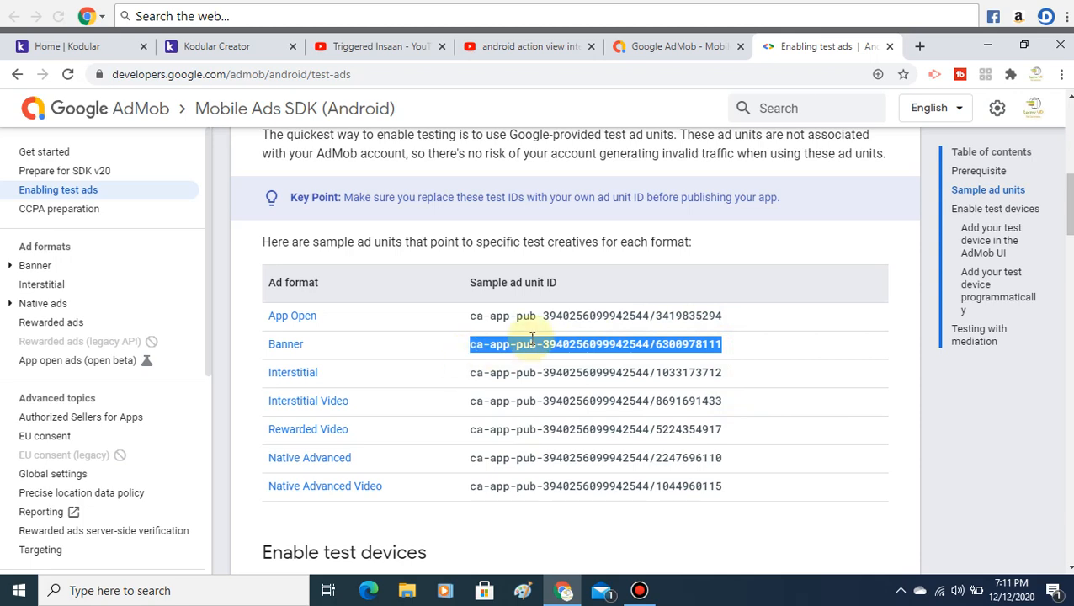
left_click(213, 48)
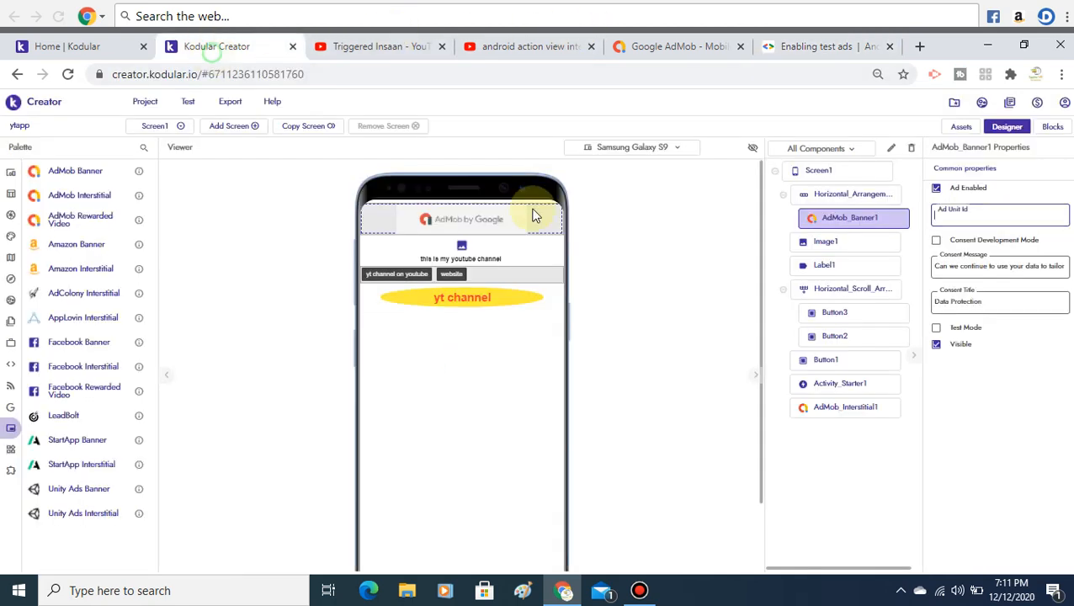
key("ctrl+v")
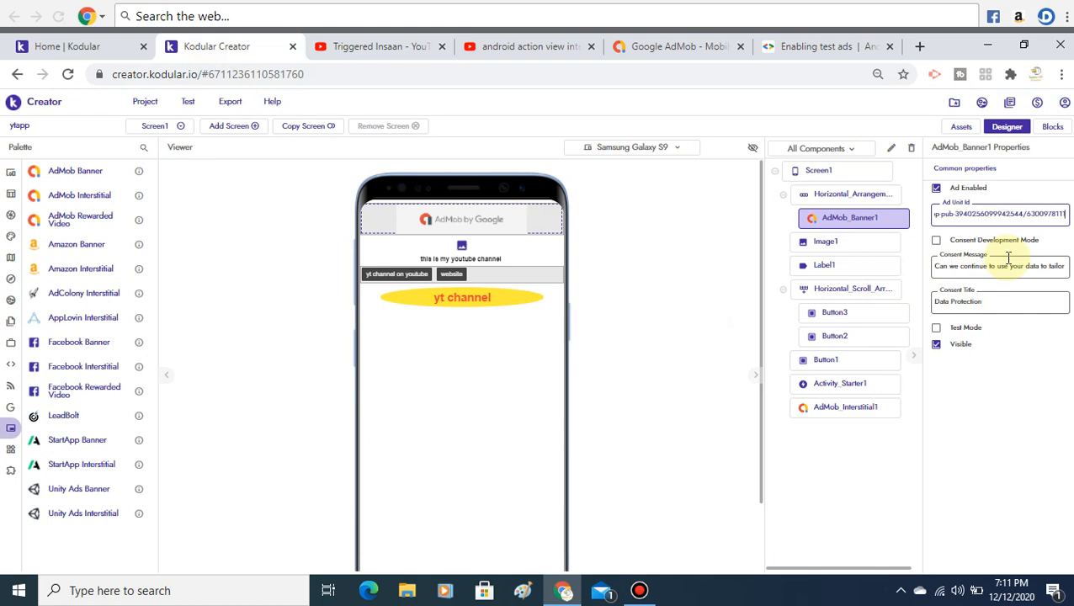
left_click(841, 408)
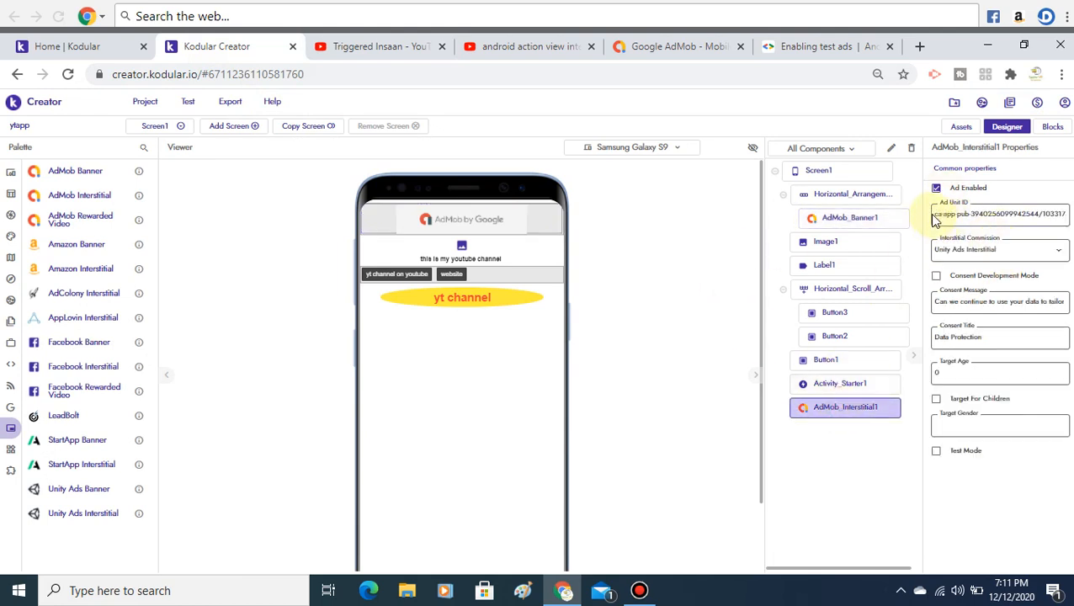
key("ctrl+a")
key("BackSpace")
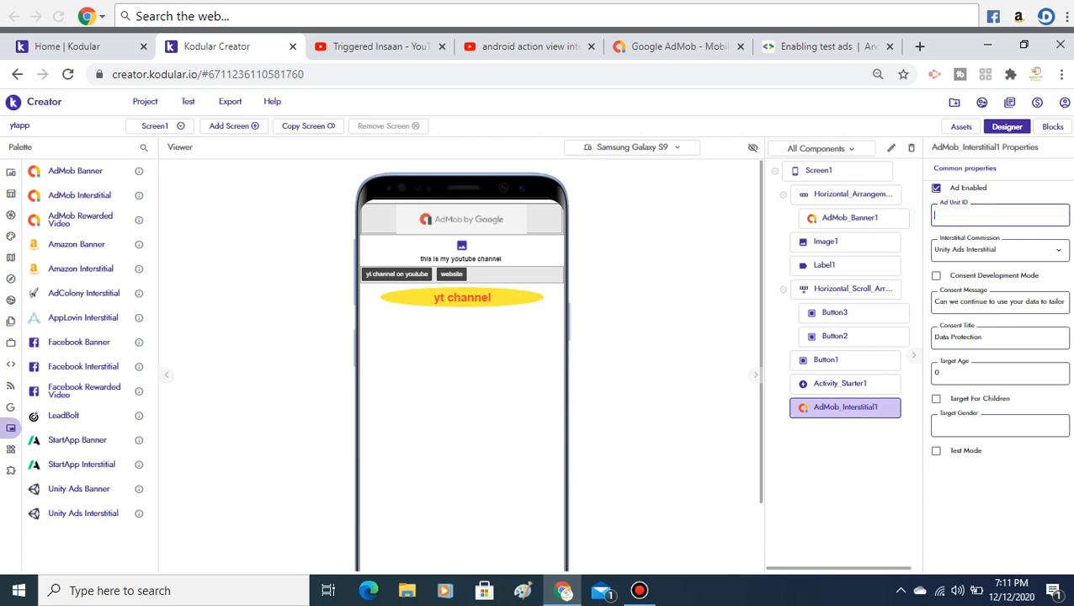
key("ctrl+v")
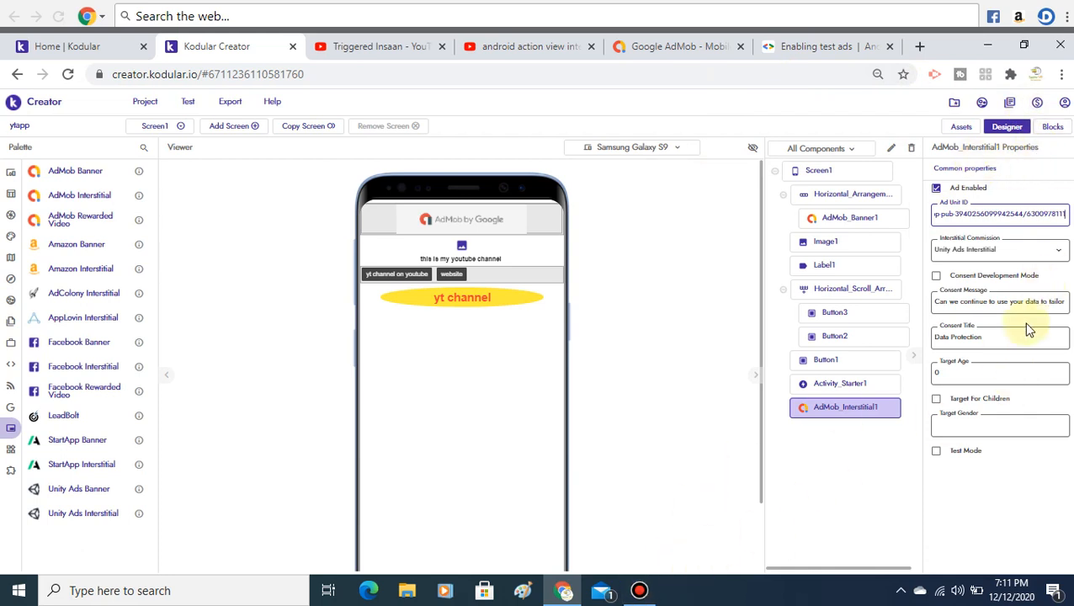
Step: Add a Screen1 Initialize event block containing the AdMob_Banner1 Load Ad call
left_click(1051, 128)
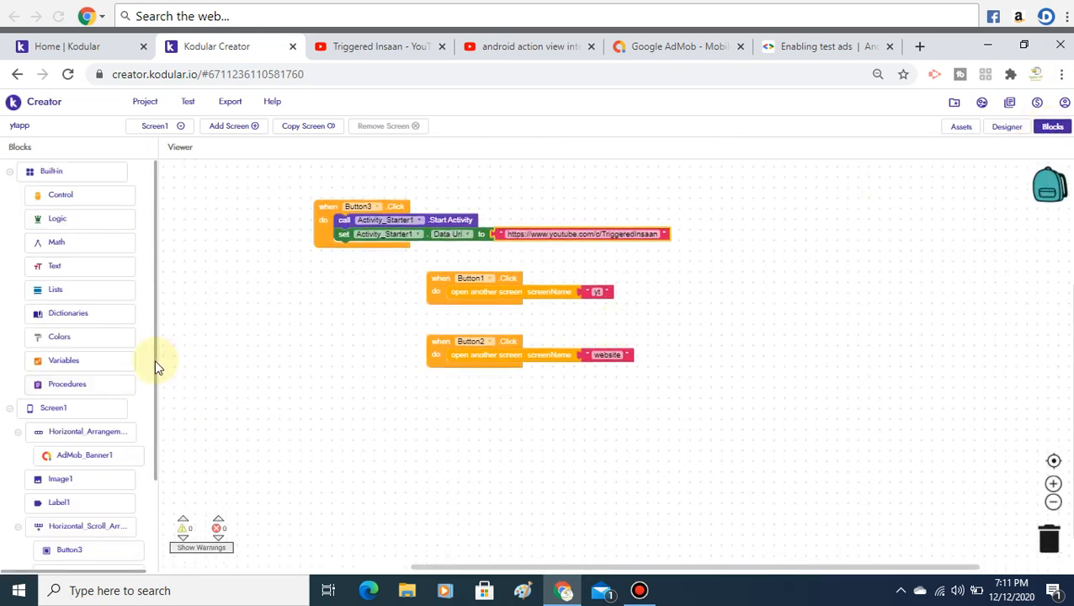
left_click_drag(154, 360, 155, 412)
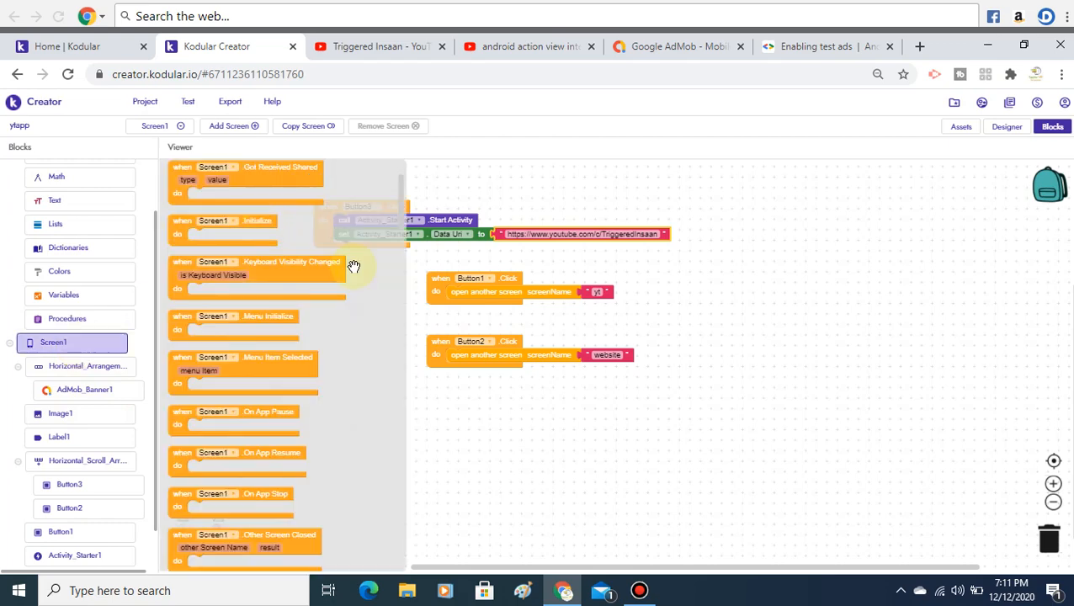
left_click_drag(254, 232, 311, 358)
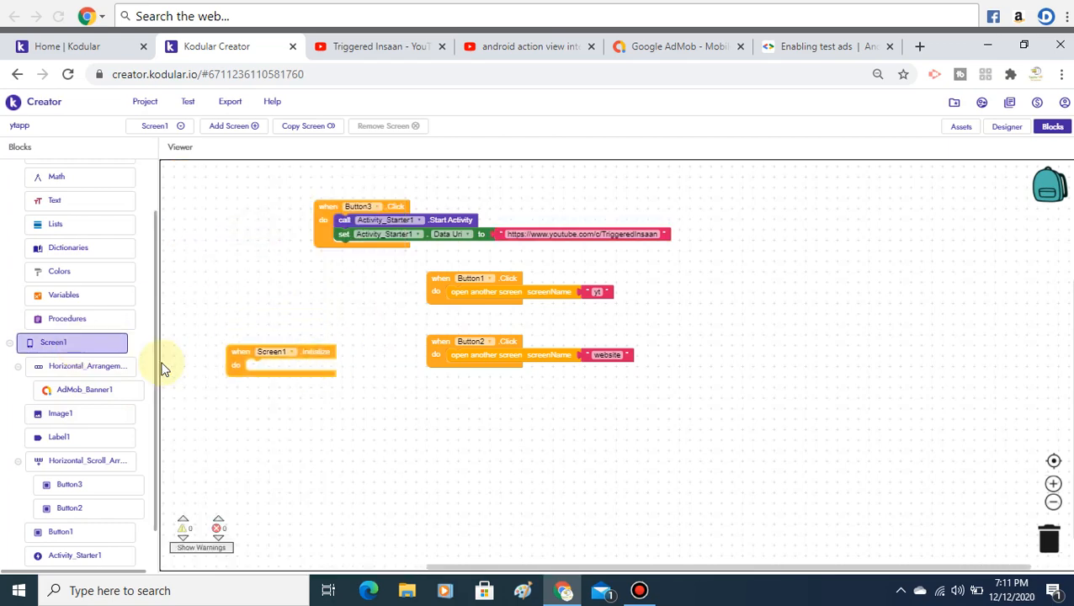
left_click(118, 393)
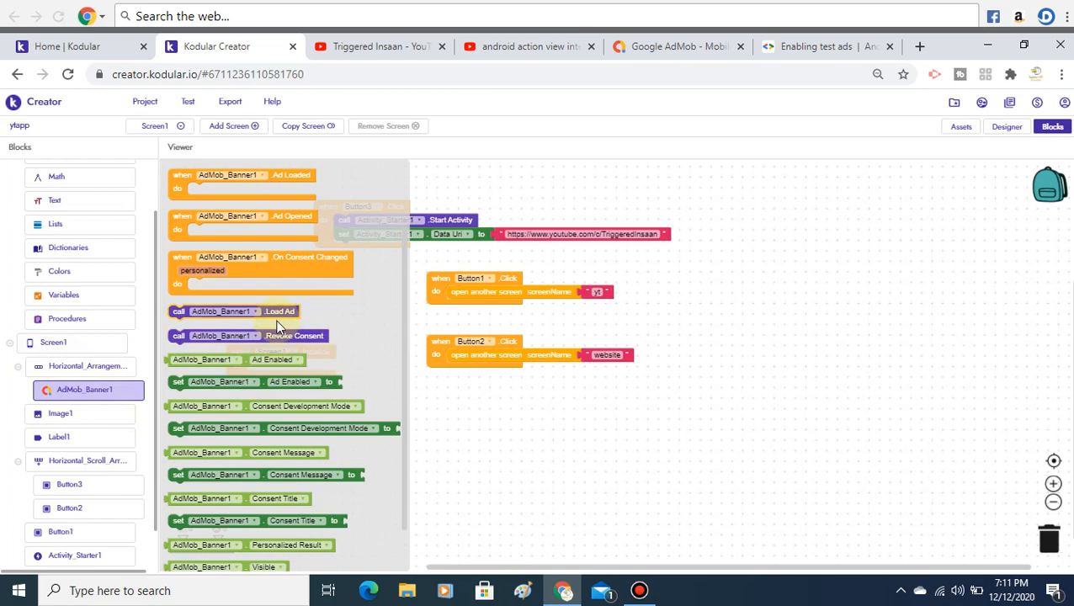
left_click_drag(277, 316, 354, 375)
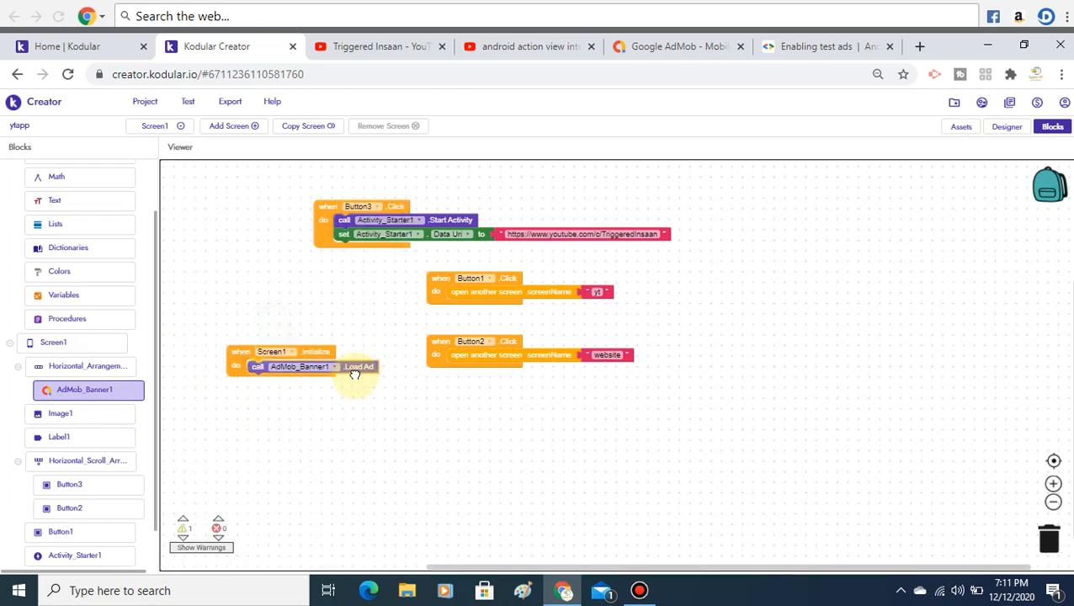
left_click(90, 396)
left_click(417, 433)
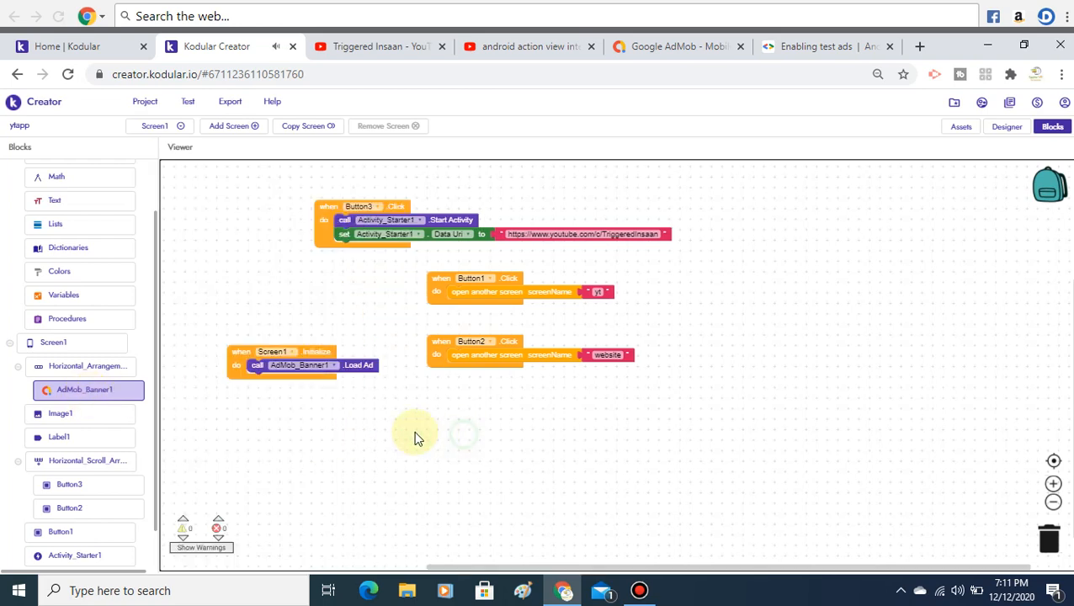
Step: Add the AdMob_Interstitial1 Load Ad call below the banner call in the Screen1 Initialize event
scroll(155, 463, "down", 1)
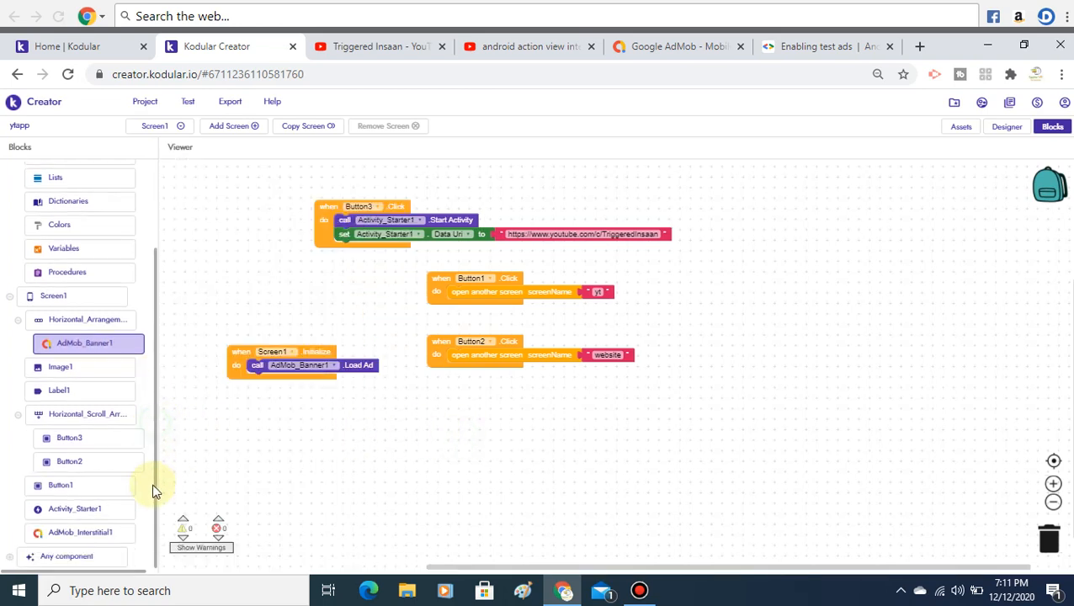
left_click(103, 533)
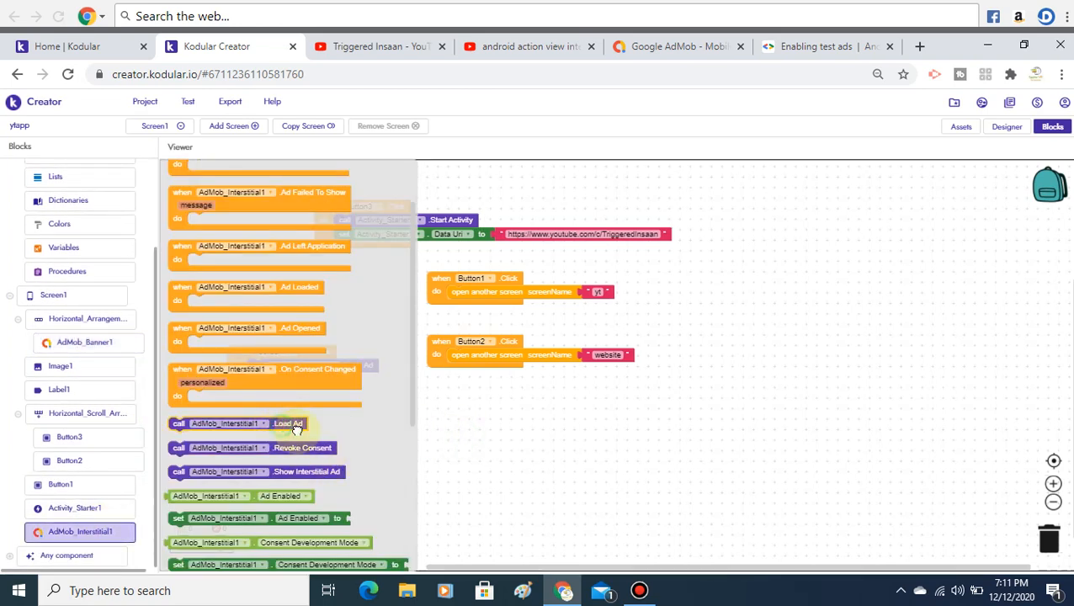
left_click_drag(291, 424, 364, 383)
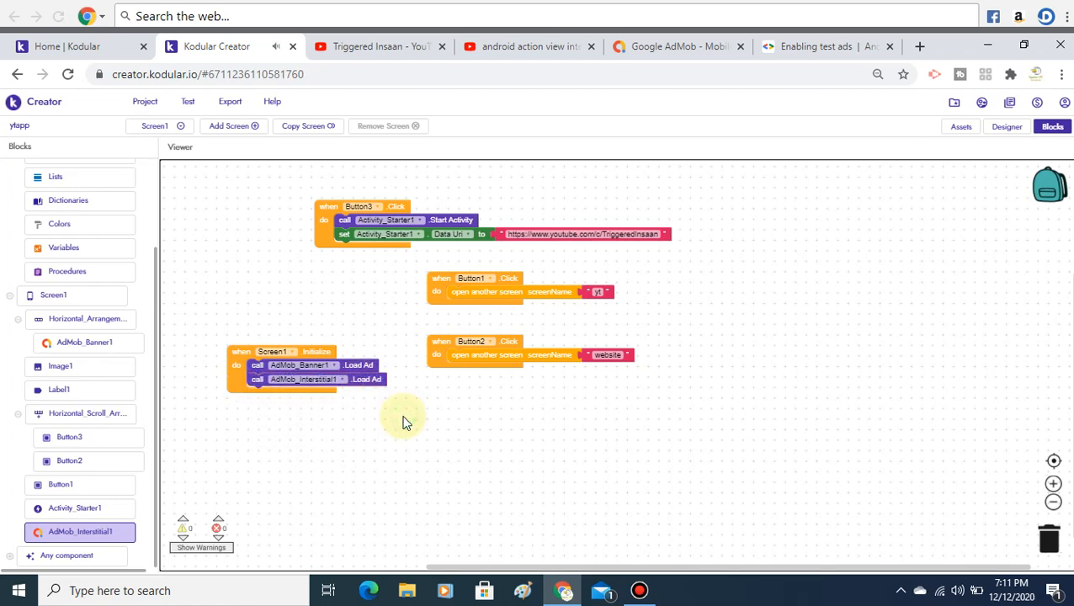
Step: Build an AdMob_Banner1 Ad Loaded event that sets AdMob_Banner1's Visible property to true, and place it right of the button events
left_click(99, 345)
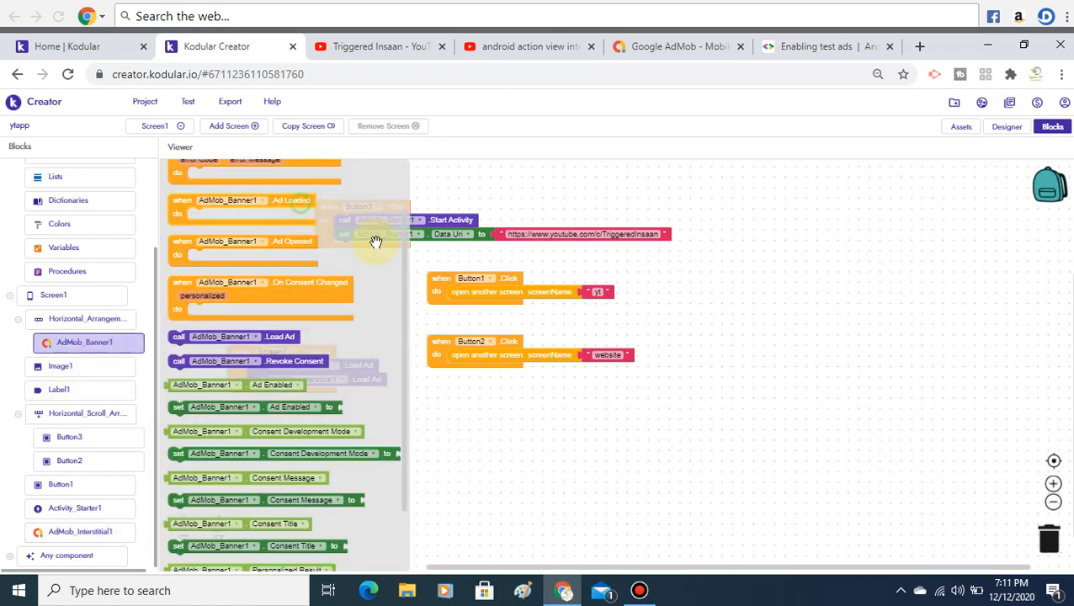
left_click_drag(376, 242, 521, 448)
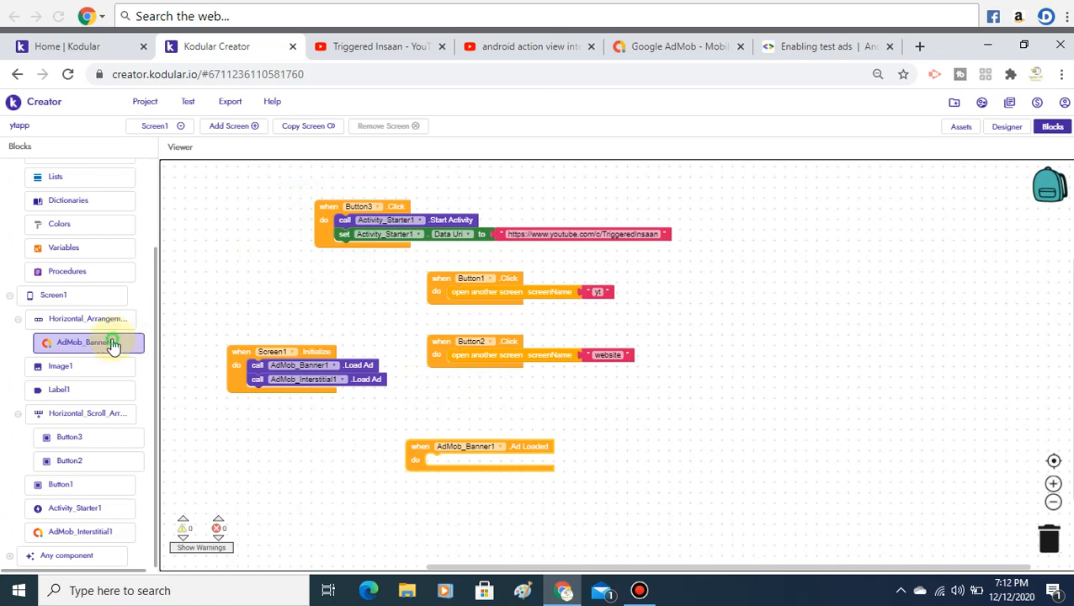
scroll(399, 372, "down", 3)
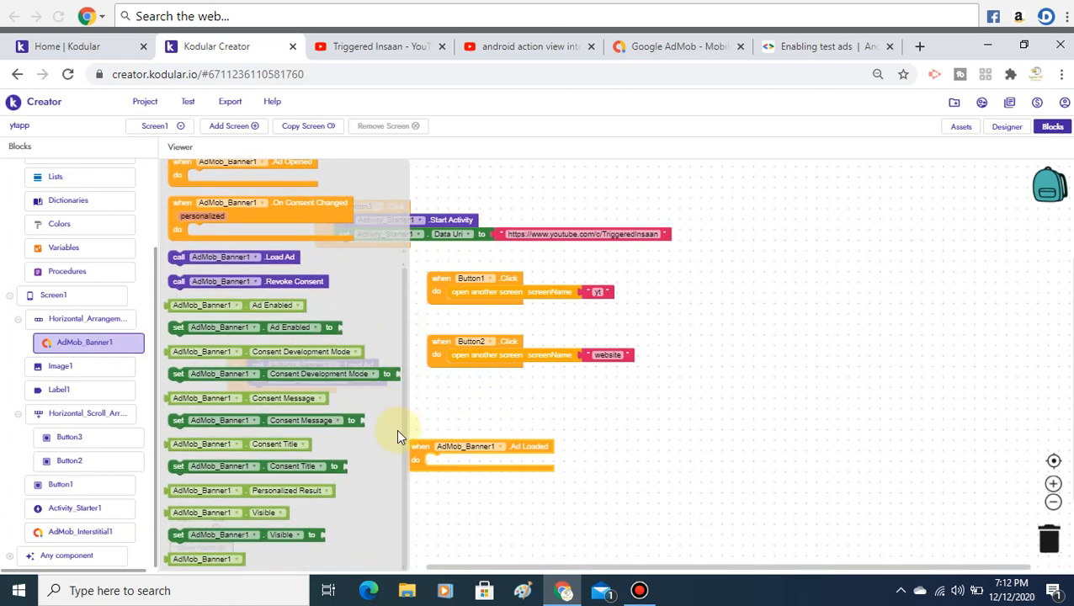
left_click_drag(186, 539, 531, 516)
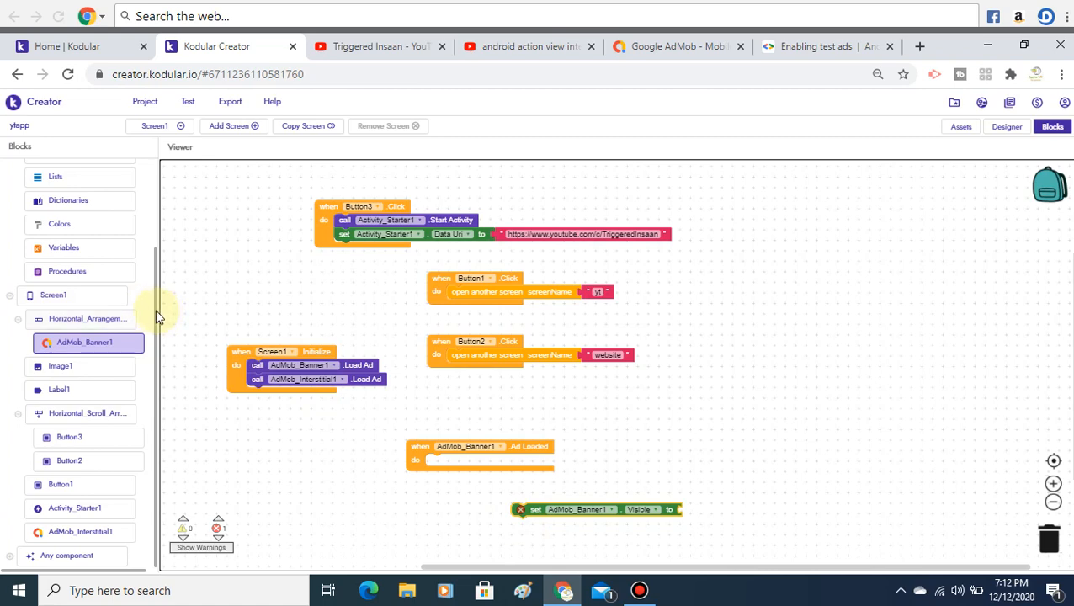
left_click_drag(153, 314, 156, 219)
left_click(84, 217)
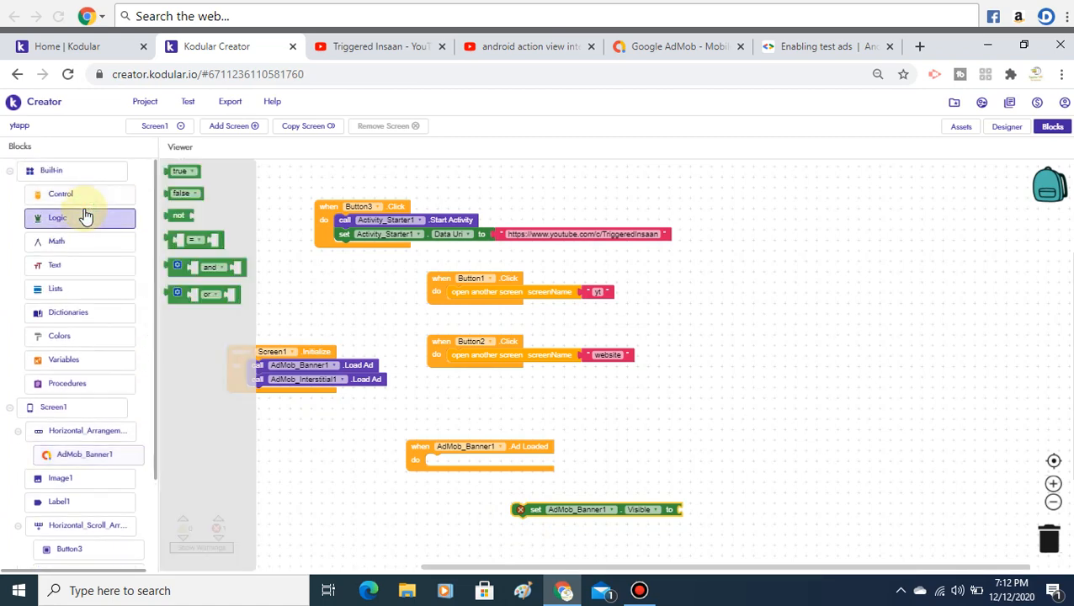
left_click(174, 171)
left_click_drag(395, 281, 686, 513)
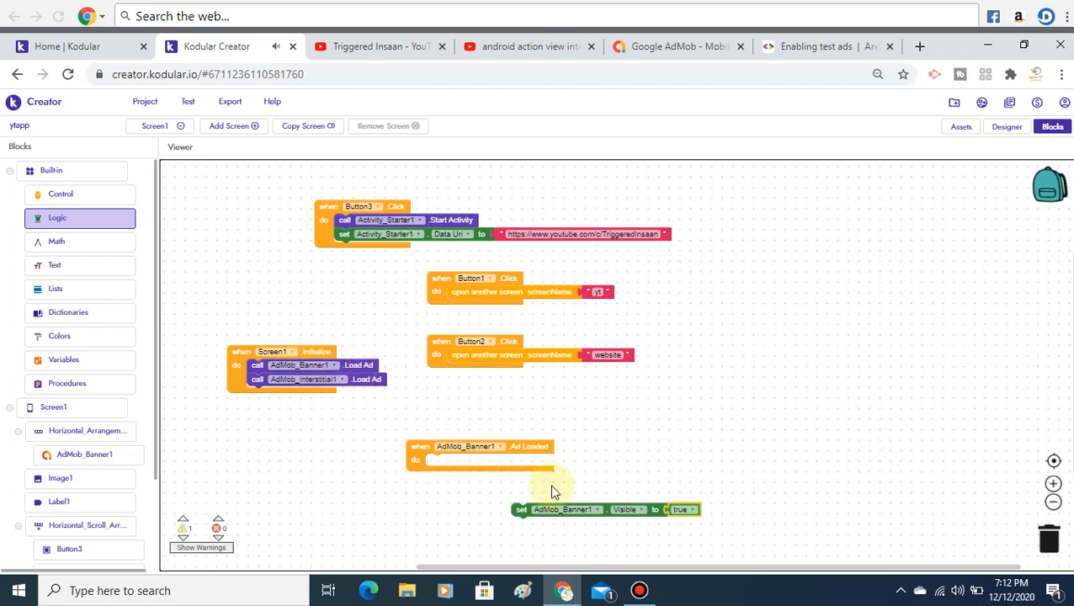
left_click_drag(524, 515, 760, 293)
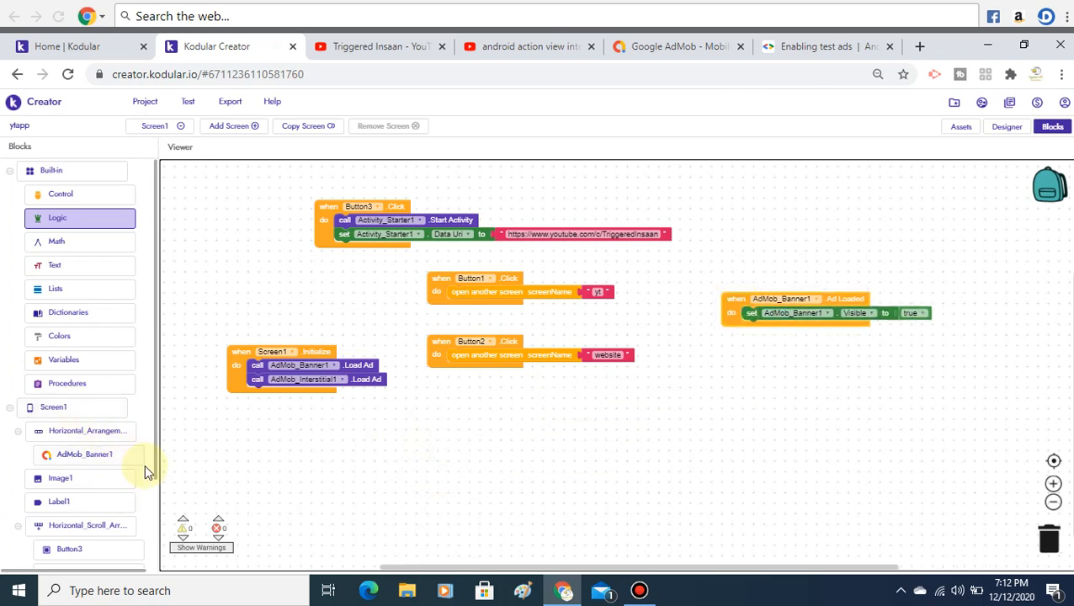
Step: Build an AdMob_Interstitial1 Ad Loaded event that calls AdMob_Interstitial1 Show Interstitial Ad
scroll(152, 455, "down", 3)
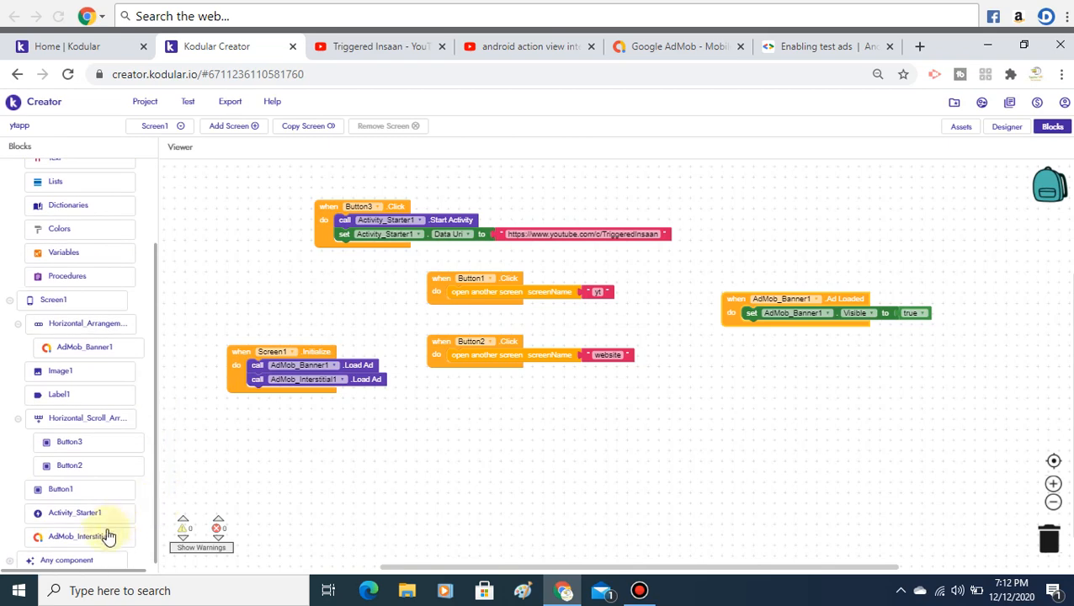
left_click(100, 539)
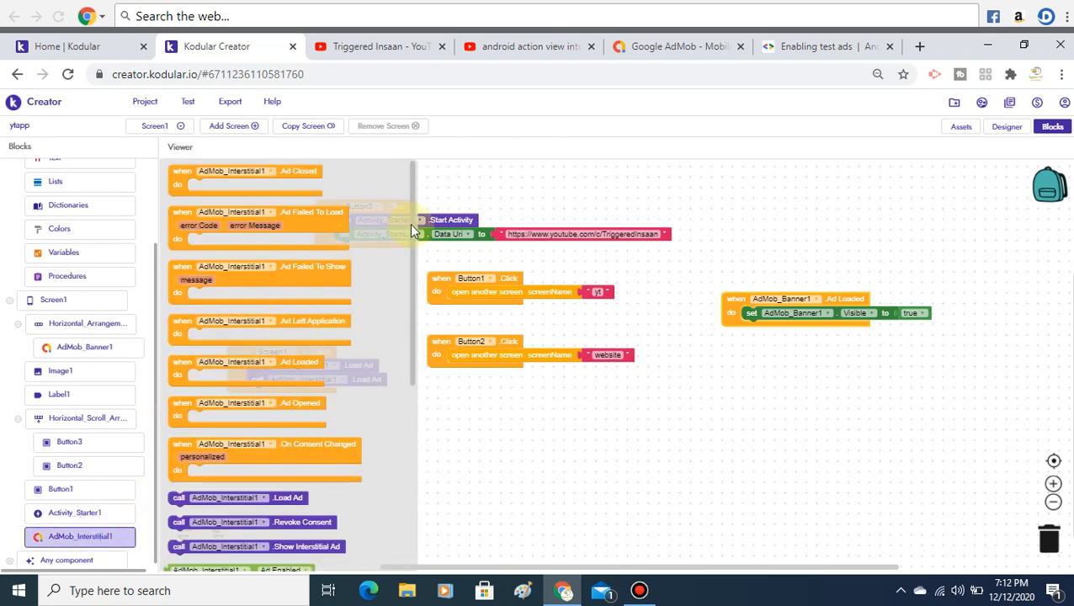
scroll(408, 344, "down", 5)
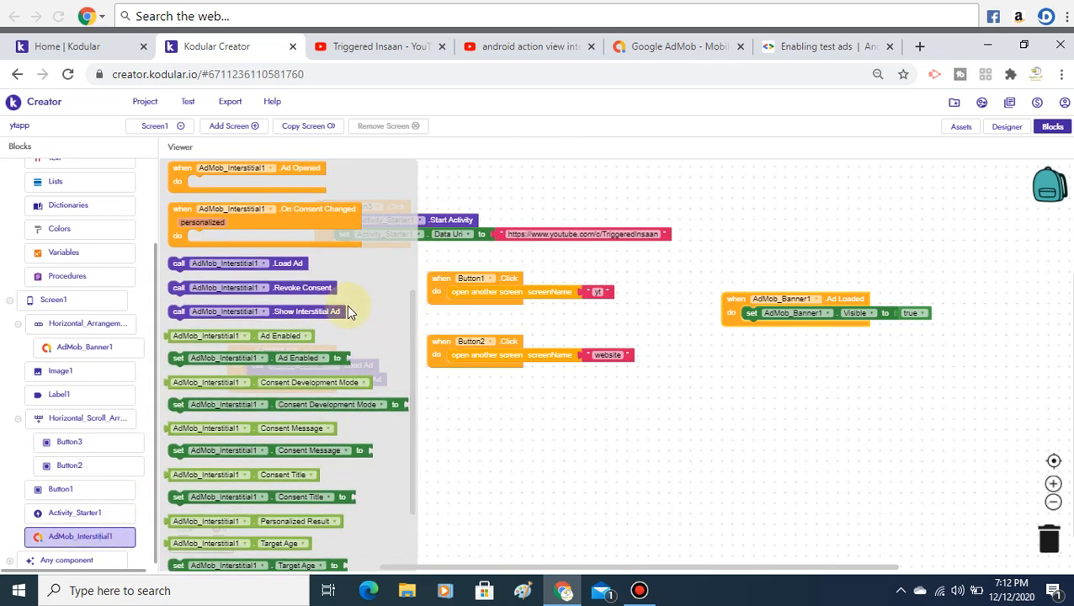
left_click_drag(328, 312, 767, 520)
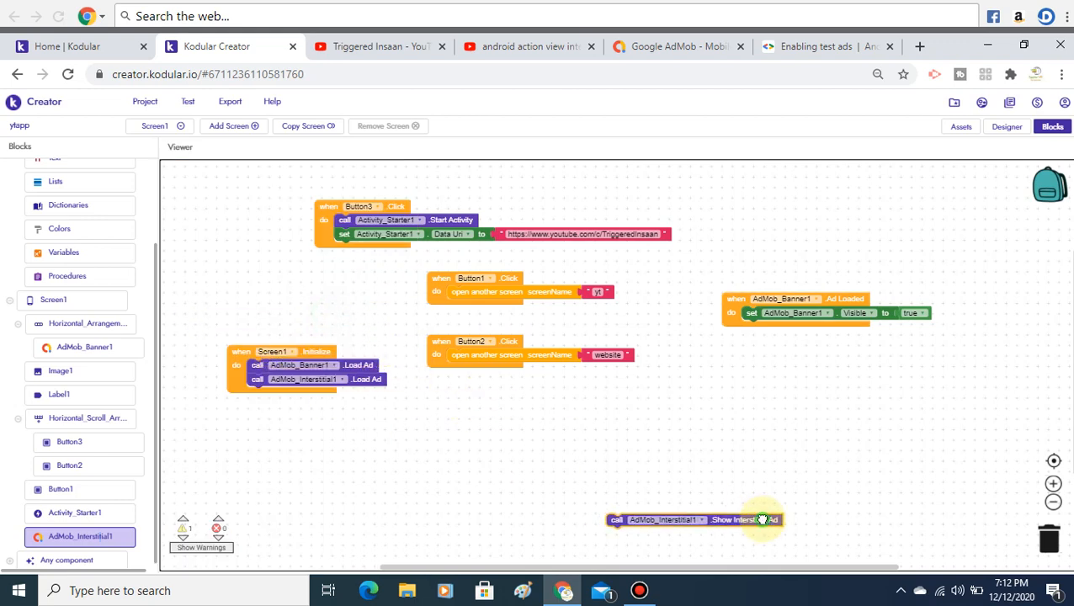
left_click(92, 539)
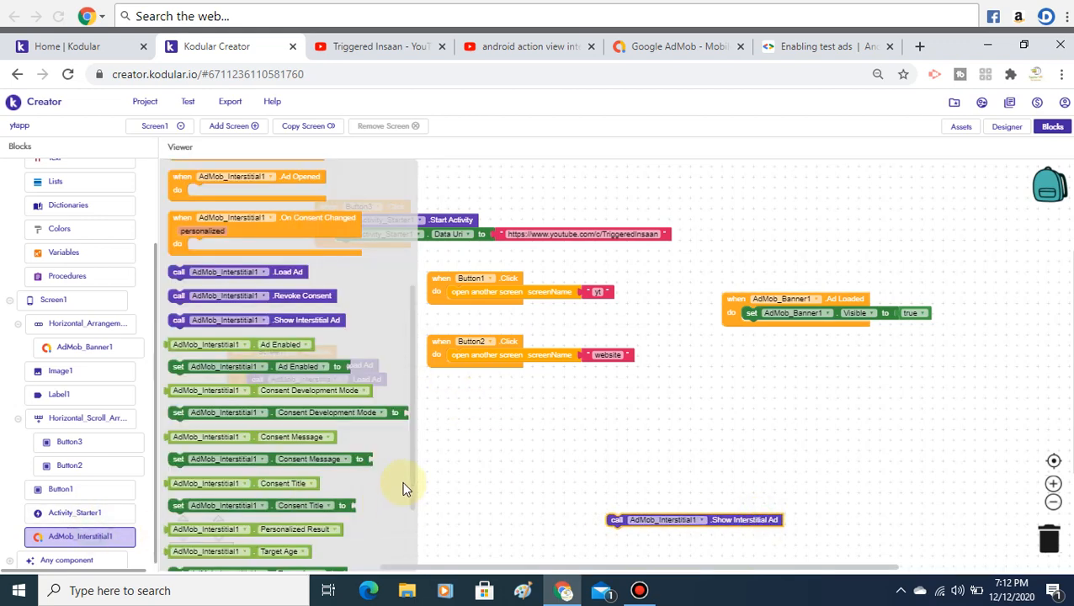
scroll(413, 391, "up", 3)
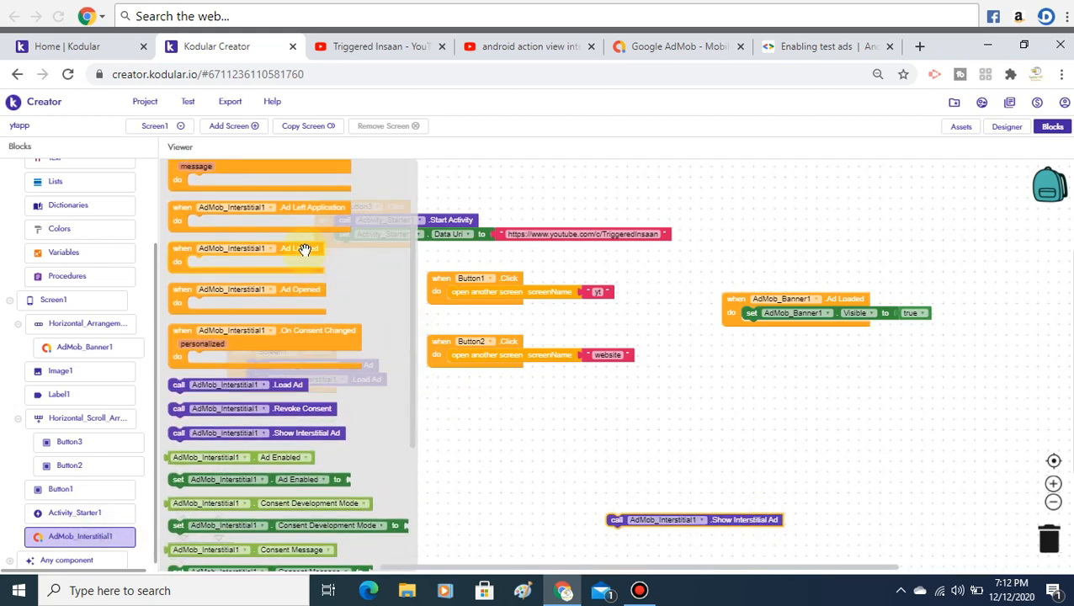
left_click_drag(305, 250, 458, 427)
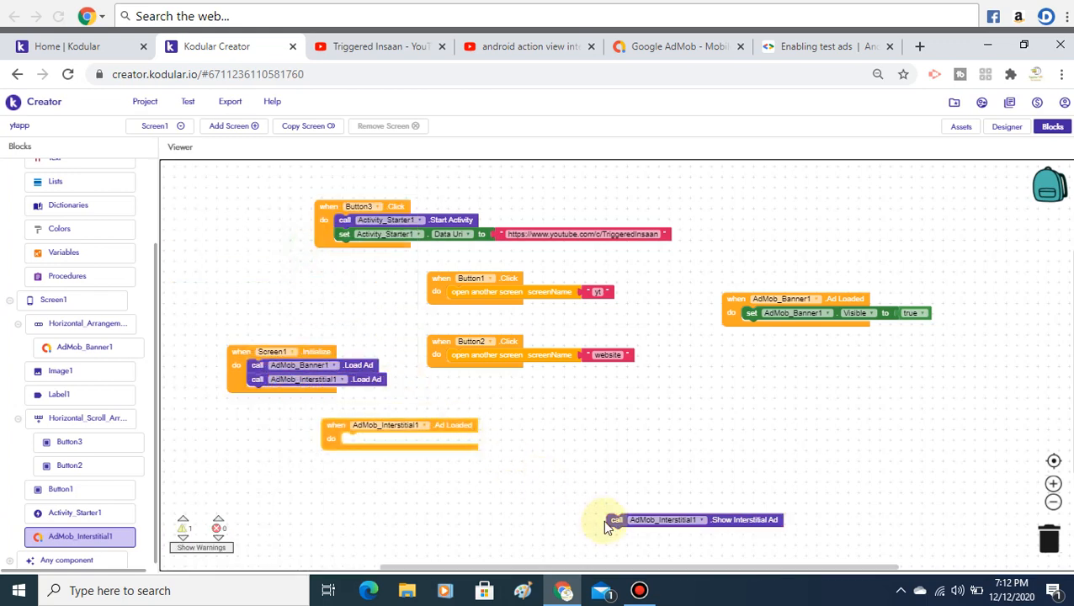
left_click_drag(615, 521, 359, 444)
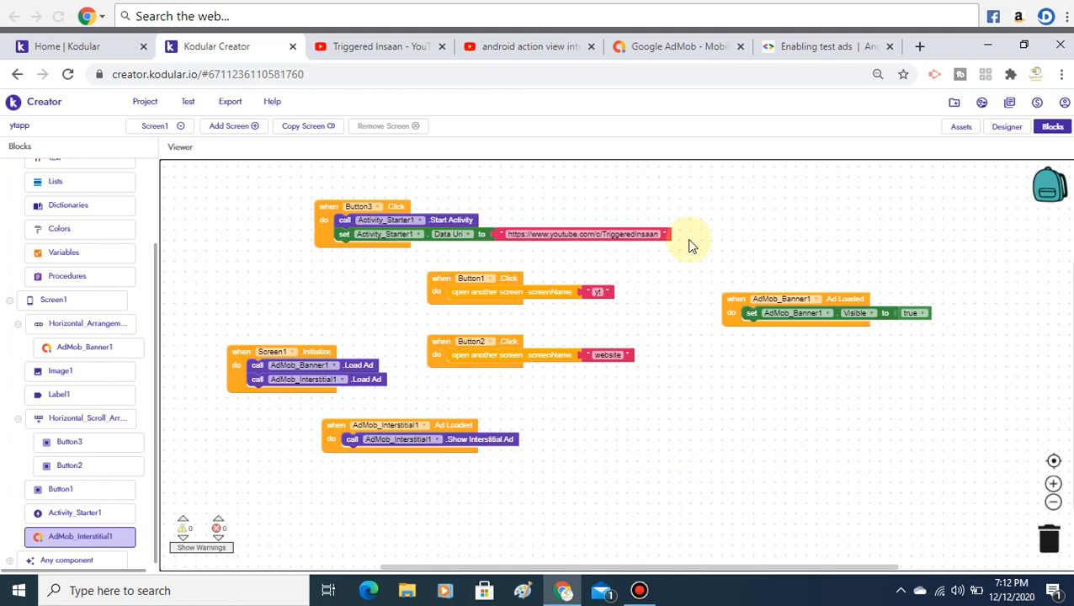
left_click(633, 52)
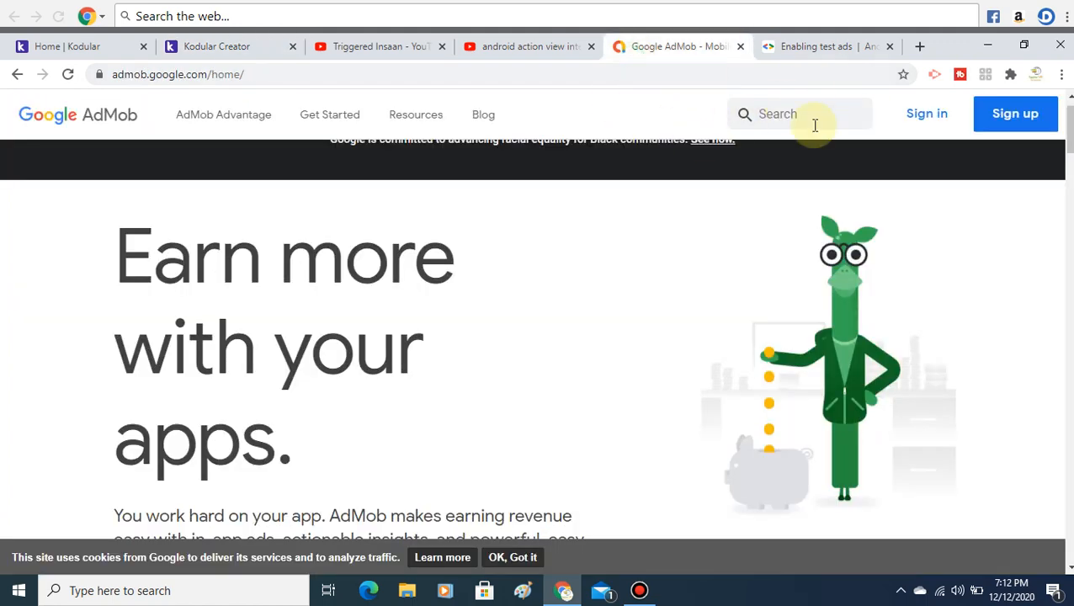
left_click(222, 50)
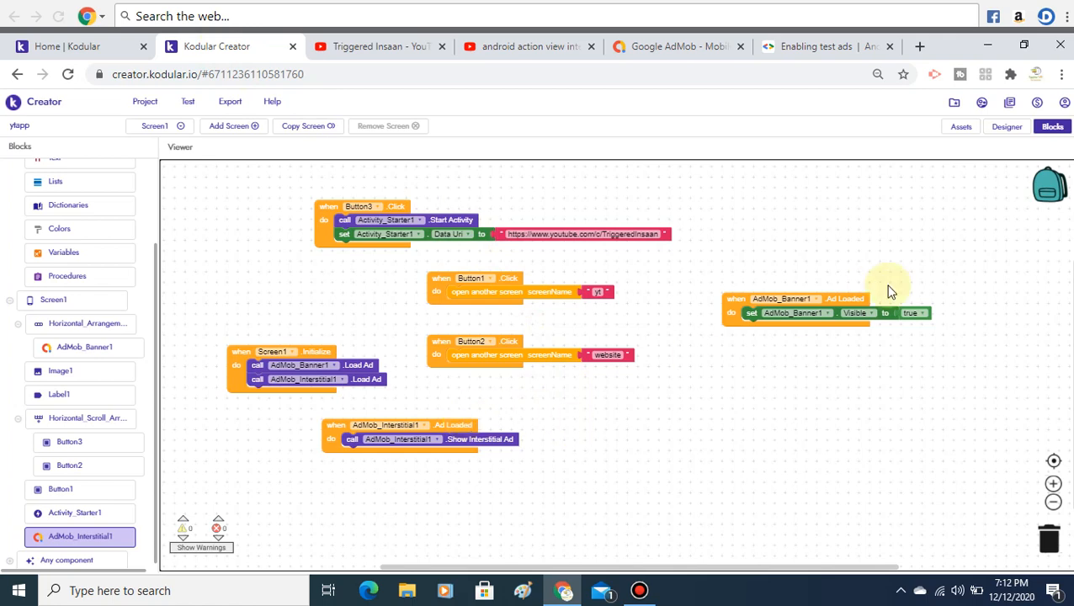
left_click(1006, 125)
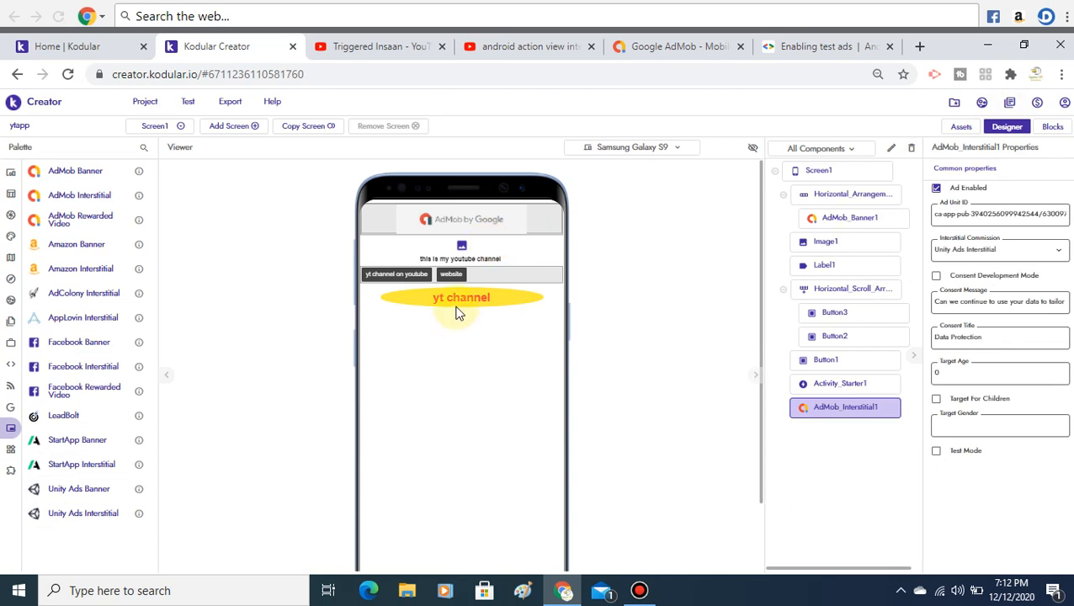
left_click(1053, 127)
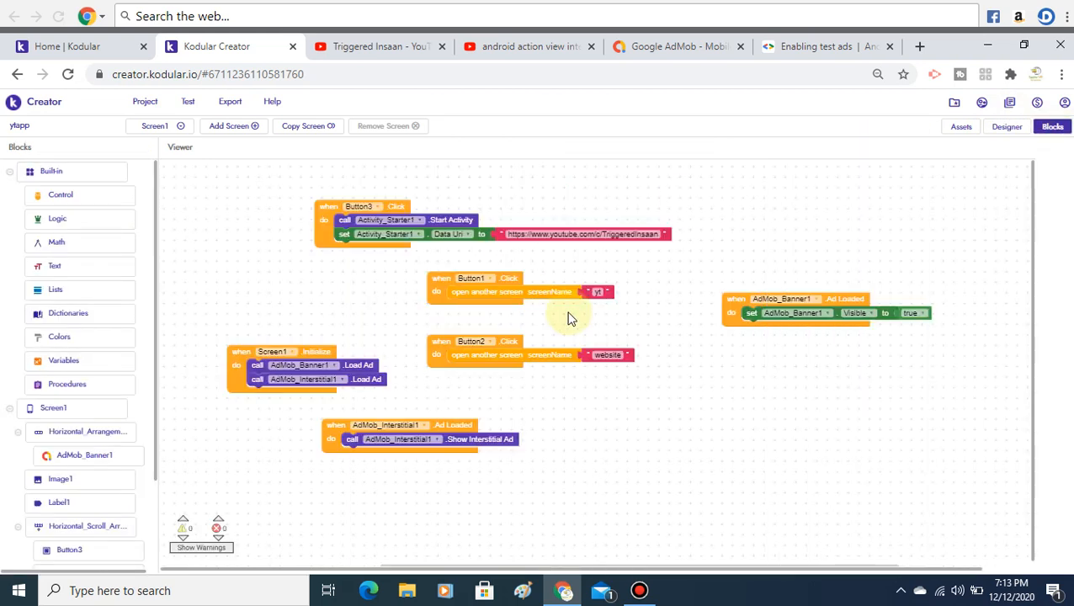
Step: Detach the Show Interstitial Ad call from the AdMob_Interstitial1 Ad Loaded event and delete the empty event block
left_click(499, 432)
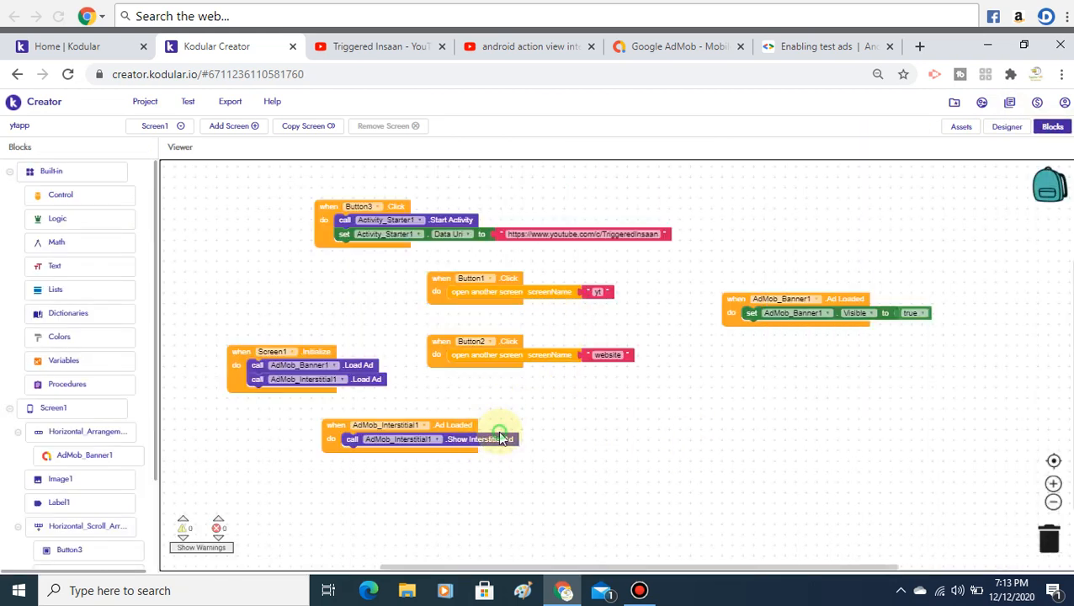
left_click_drag(500, 438, 632, 419)
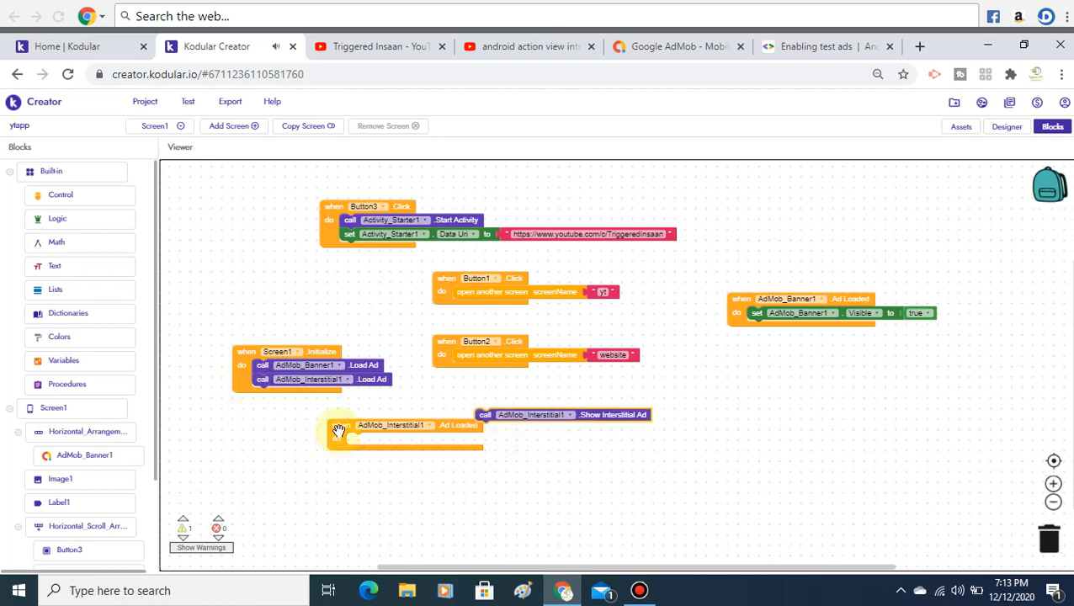
left_click_drag(339, 432, 1056, 546)
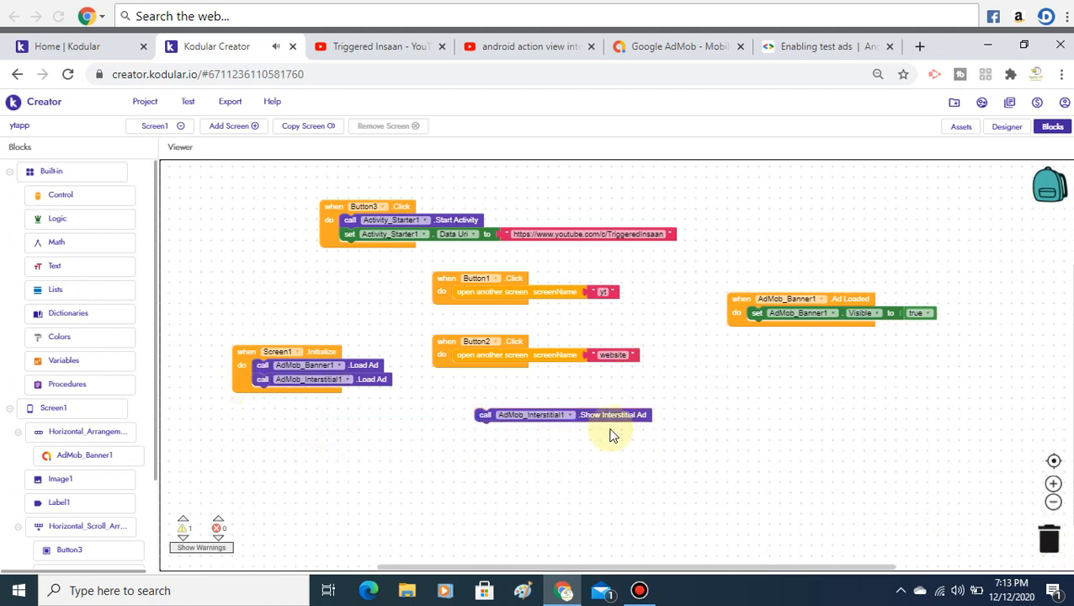
Step: Place the AdMob_Interstitial1 Show Interstitial Ad call inside the Button2.Click event, above the open another screen block
left_click_drag(611, 415, 594, 356)
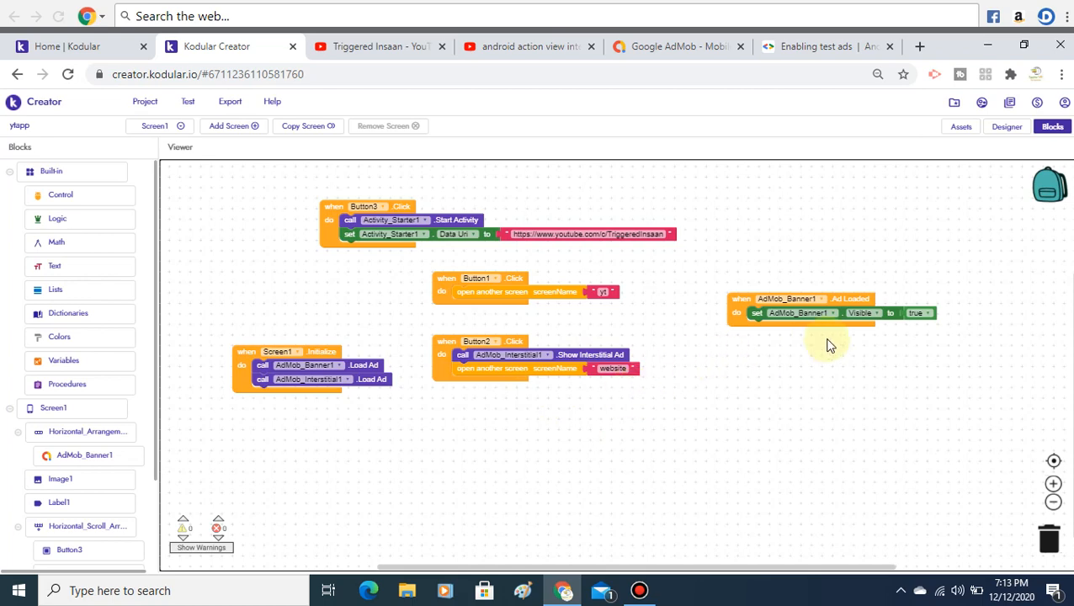
Step: Add an AdMob Rewarded Video component to Screen1 and replace its ad unit ID with the copied test ID
left_click(990, 126)
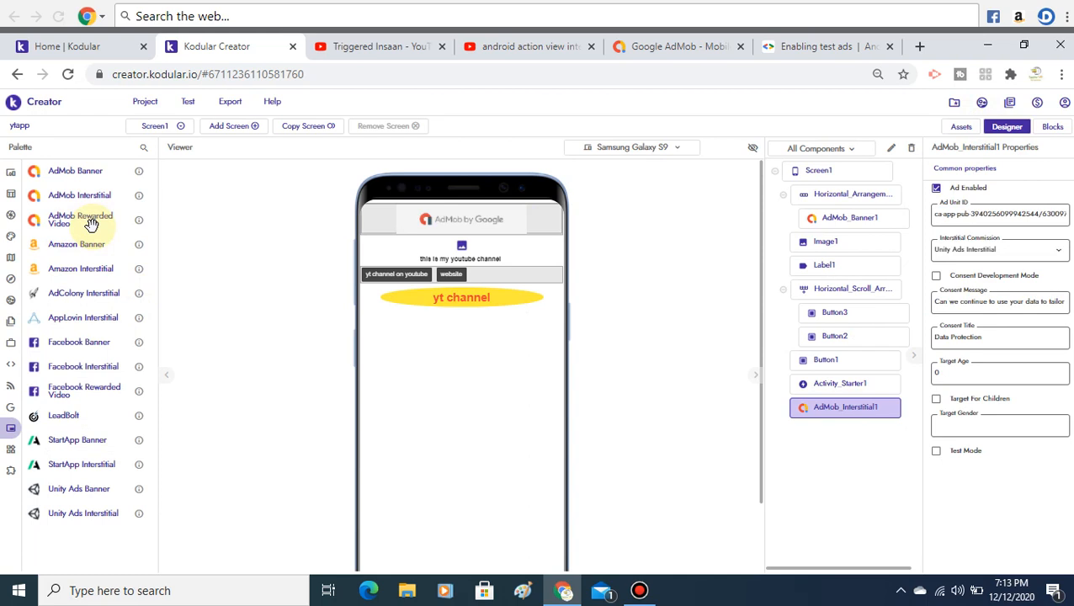
left_click_drag(91, 223, 525, 388)
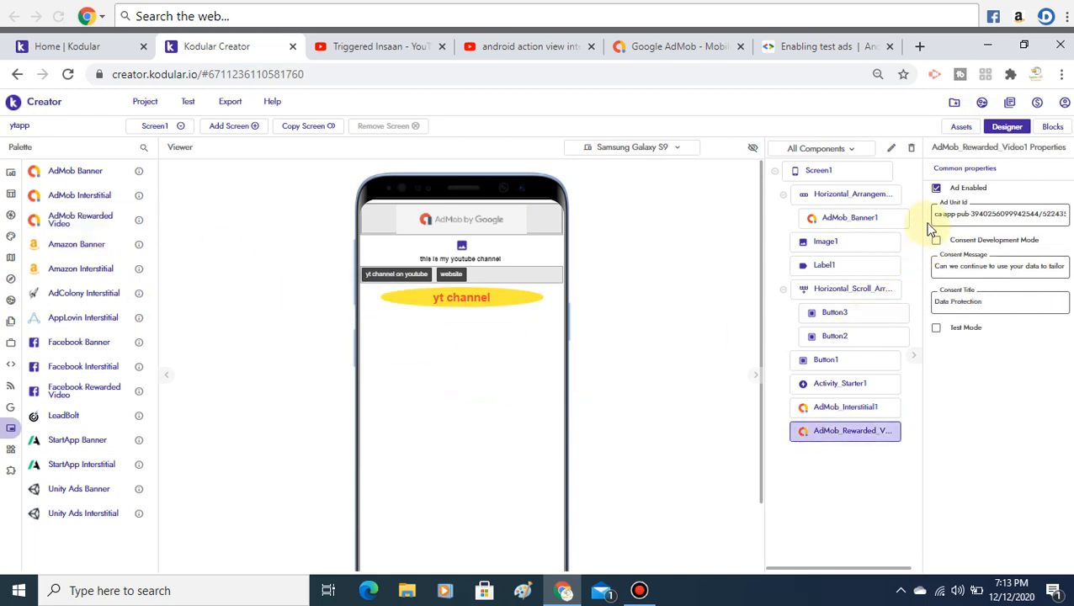
left_click_drag(934, 214, 1066, 214)
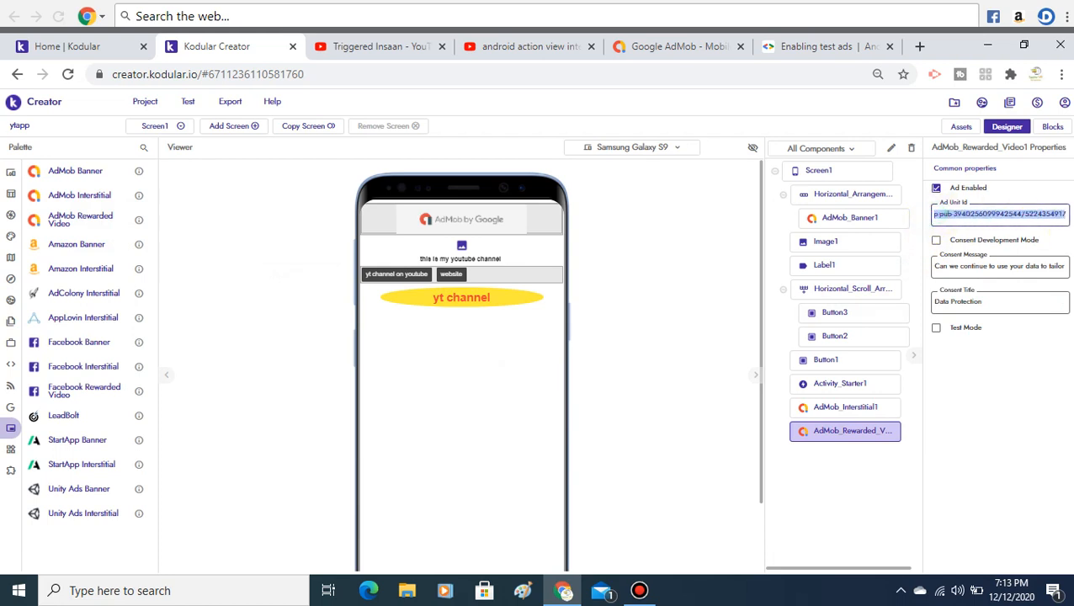
key("ctrl+v")
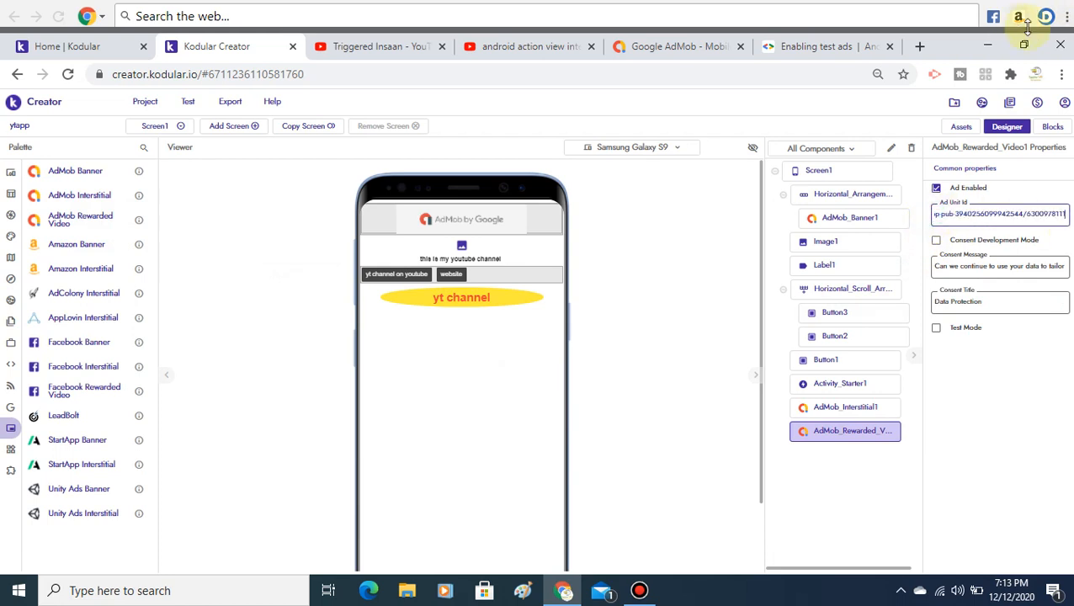
Step: Add the rewarded video's Load Ad call to Screen1.Initialize and its Show Ad call to the start of Button1.Click
left_click(1053, 127)
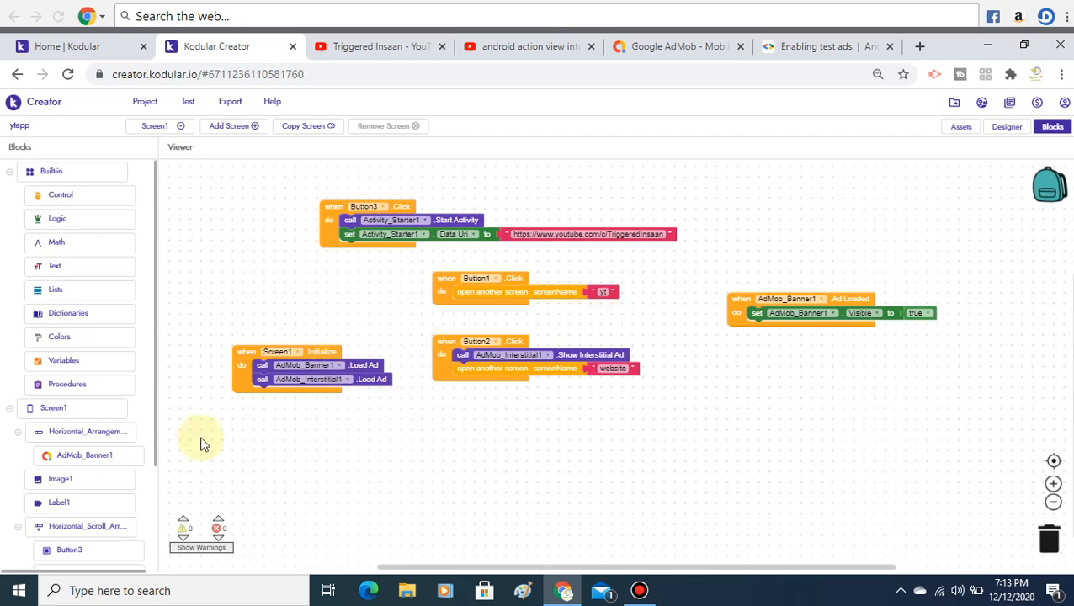
left_click_drag(156, 408, 143, 543)
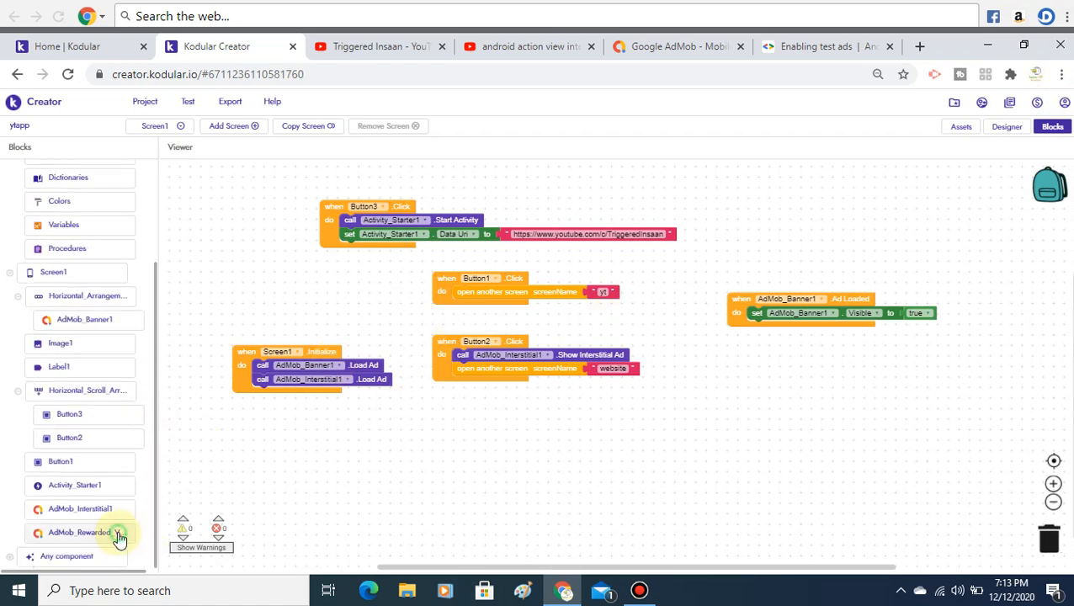
left_click(116, 533)
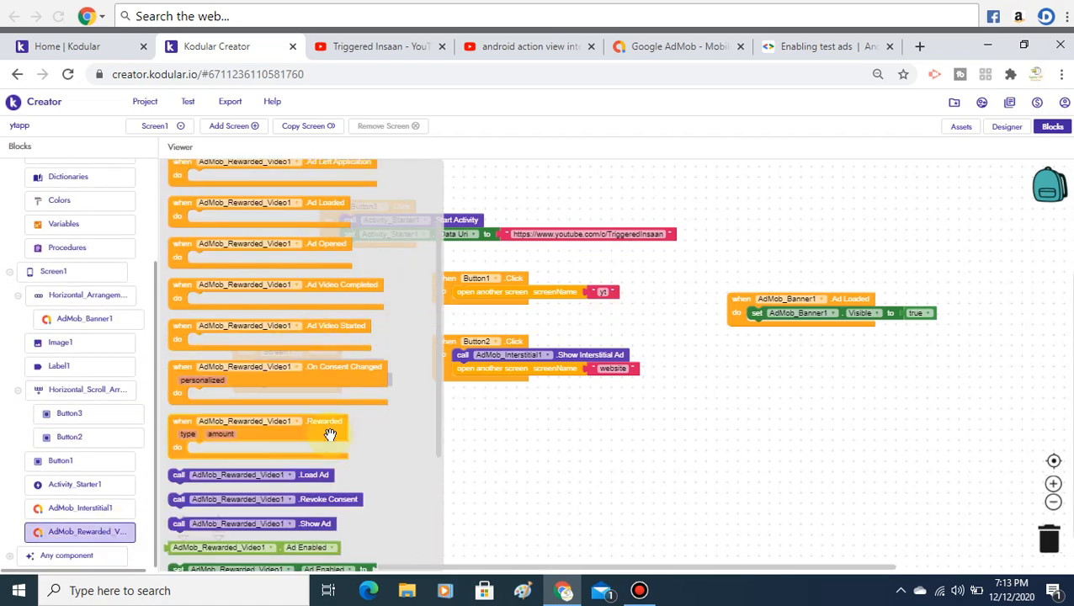
left_click_drag(311, 475, 401, 394)
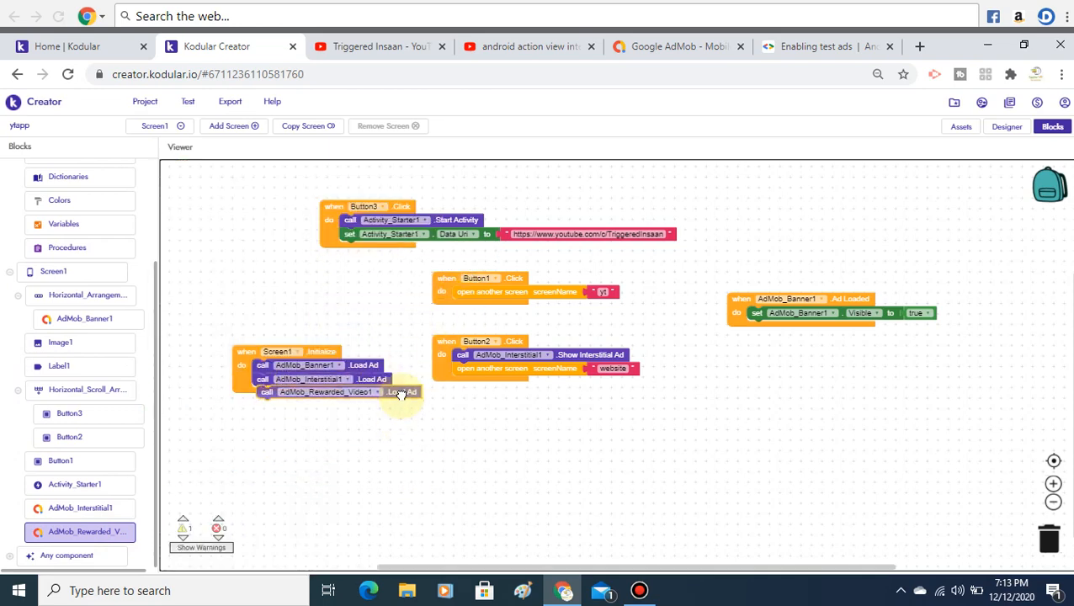
left_click(122, 535)
left_click_drag(301, 534, 585, 290)
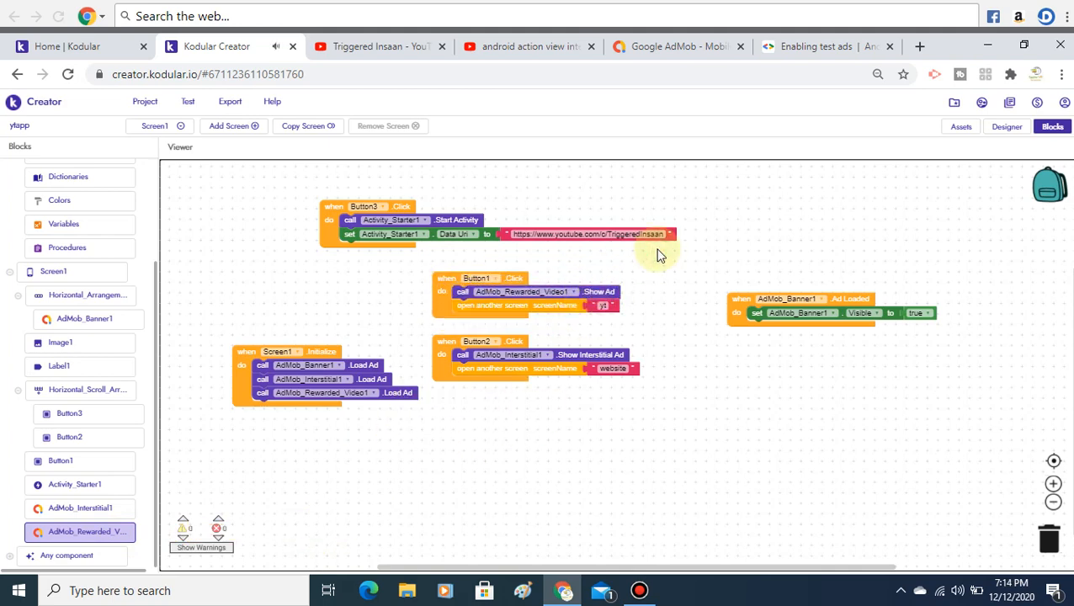
Step: Delete the AdMob Rewarded Video component together with its associated blocks
left_click(1021, 137)
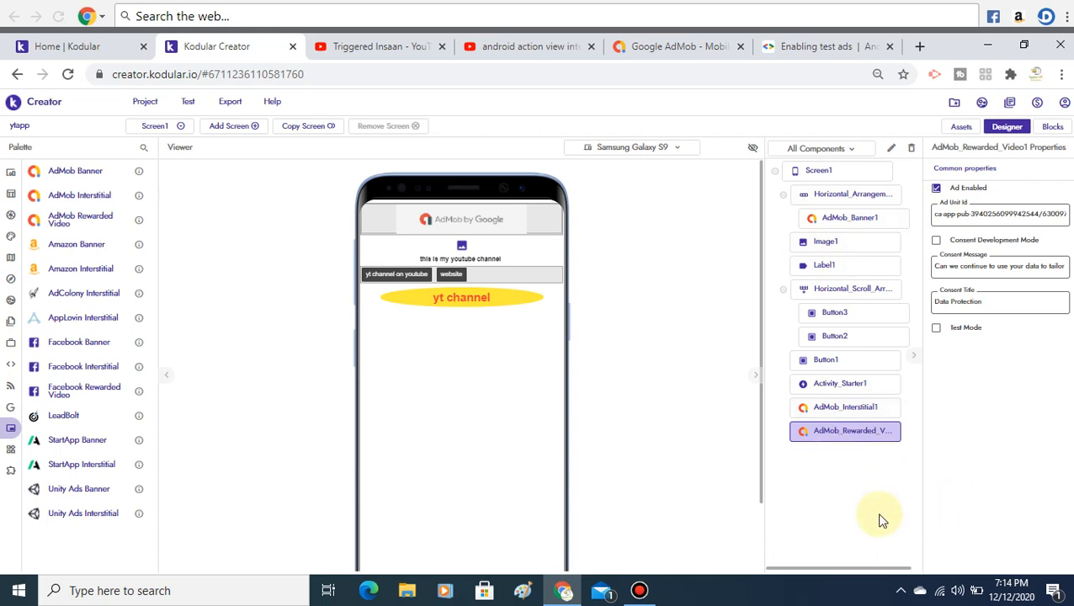
left_click(910, 149)
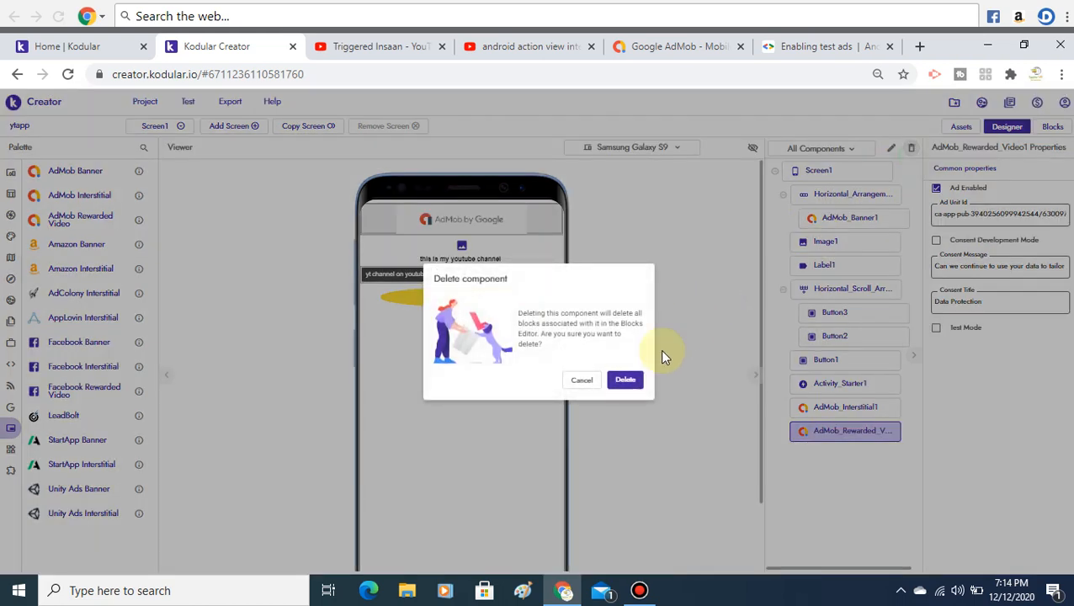
left_click(626, 380)
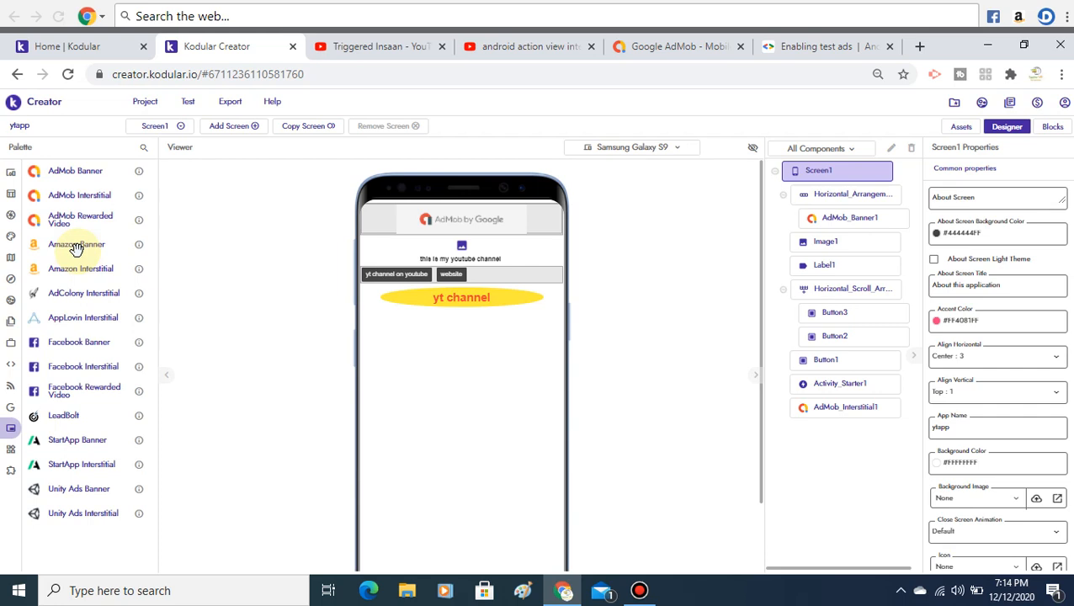
Step: Close the test ads page, search Google for "developer amazon console" in a new tab, and open the Amazon Developer Console result
left_click(891, 47)
left_click(919, 47)
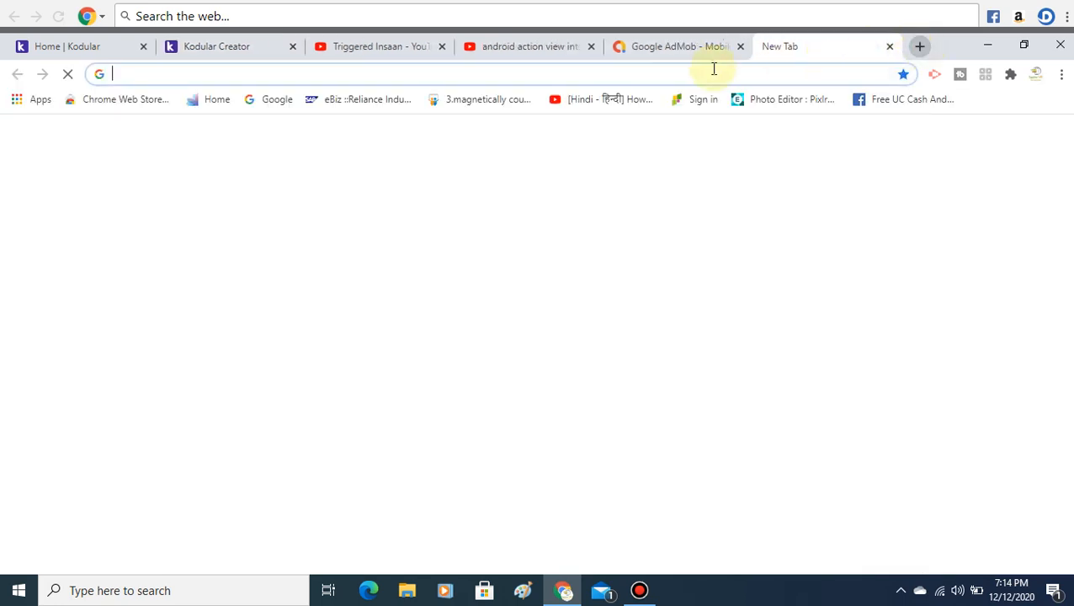
type("g")
key("Return")
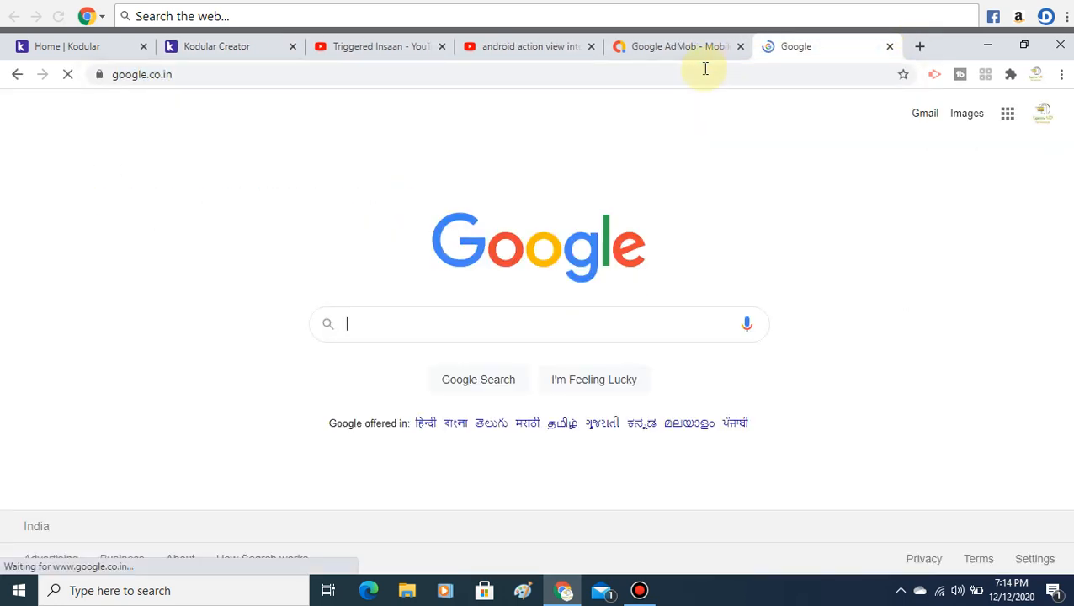
type("dvelop")
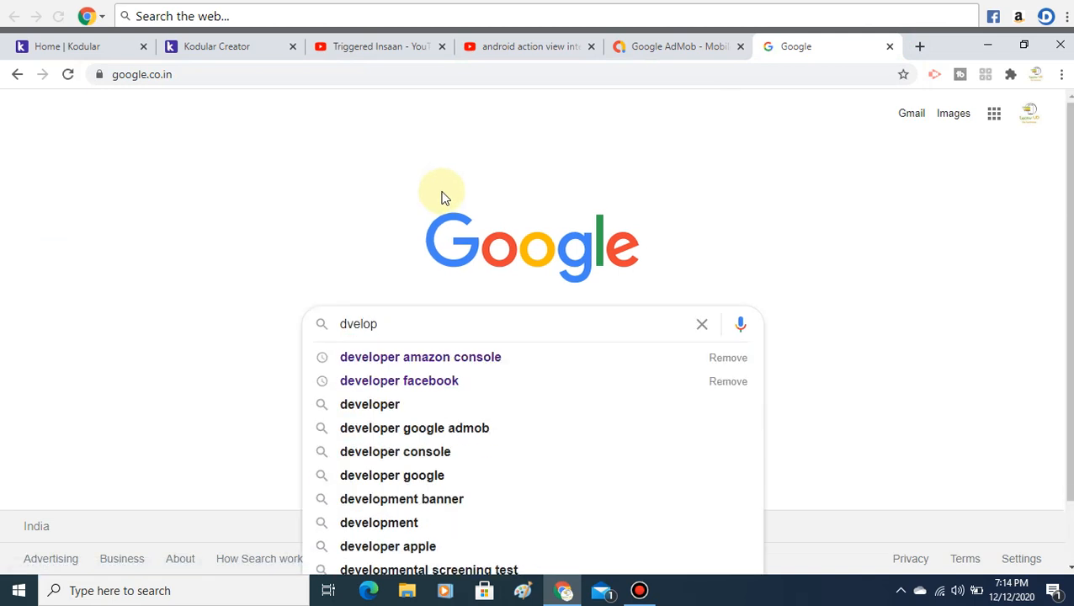
left_click(409, 364)
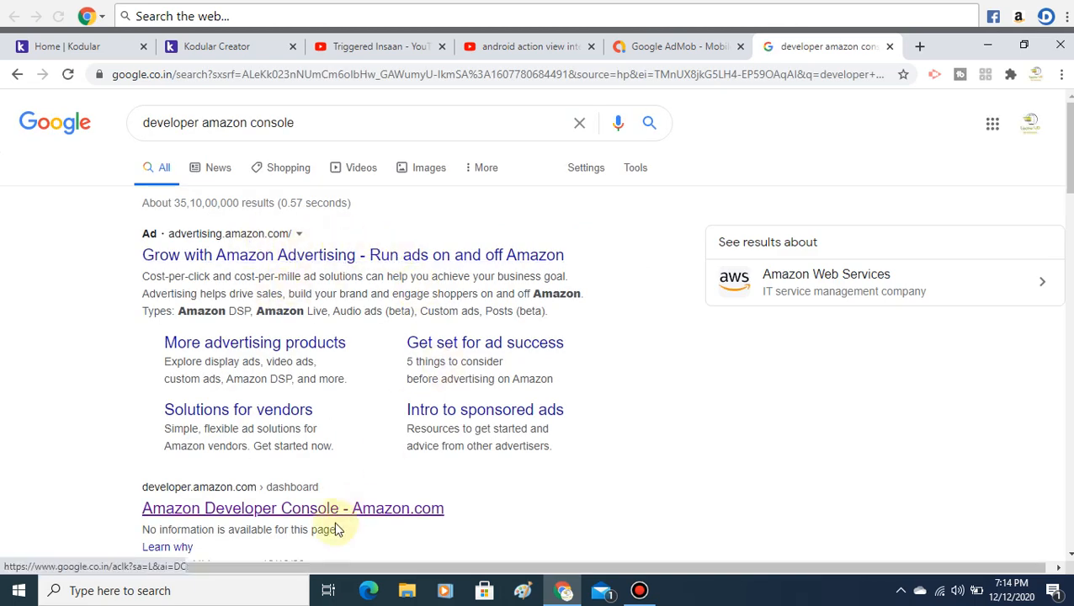
left_click(331, 508)
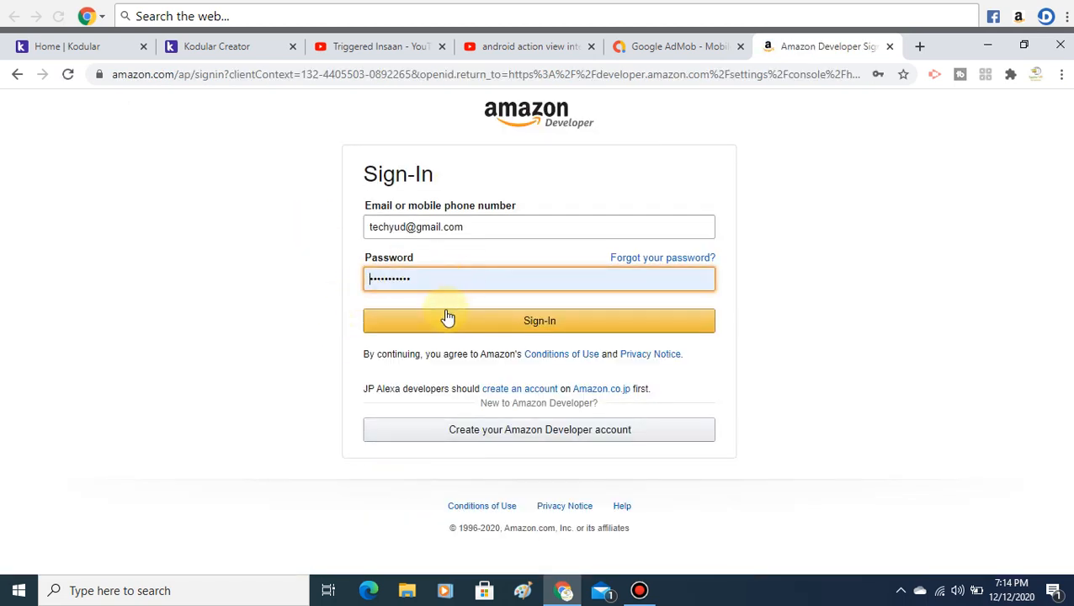
Step: Sign in to the Amazon Developer account with the prefilled credentials and open the Mobile Ads page
left_click(445, 318)
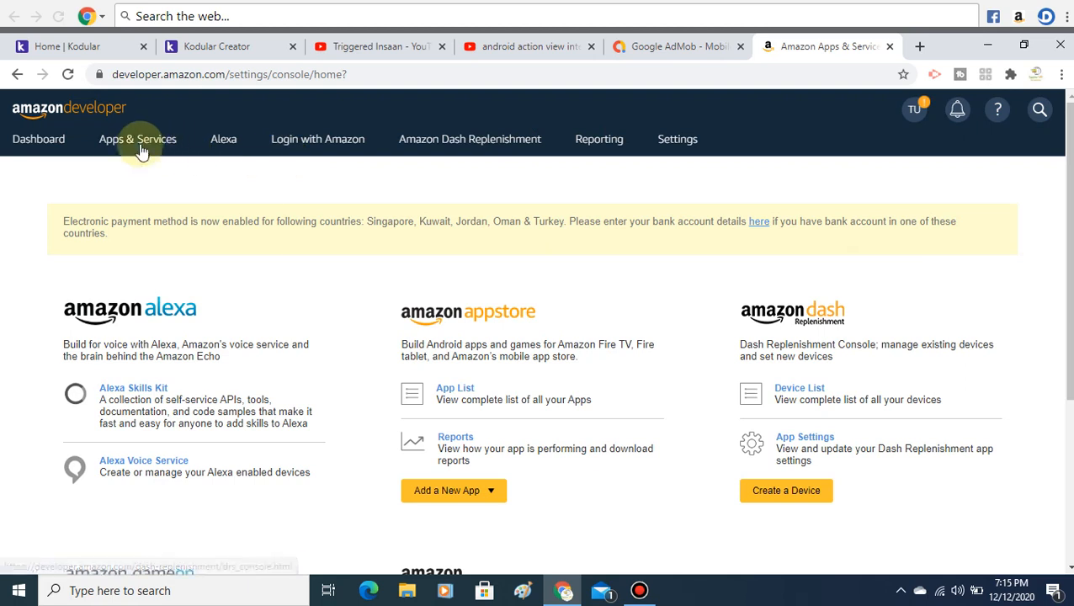
mouse_move(140, 150)
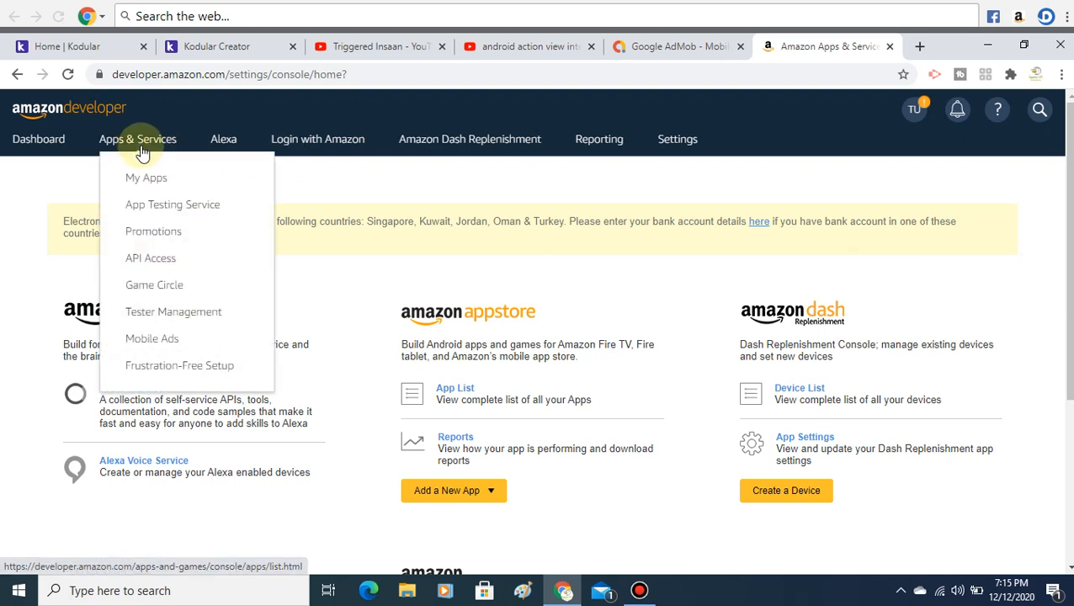
left_click(194, 342)
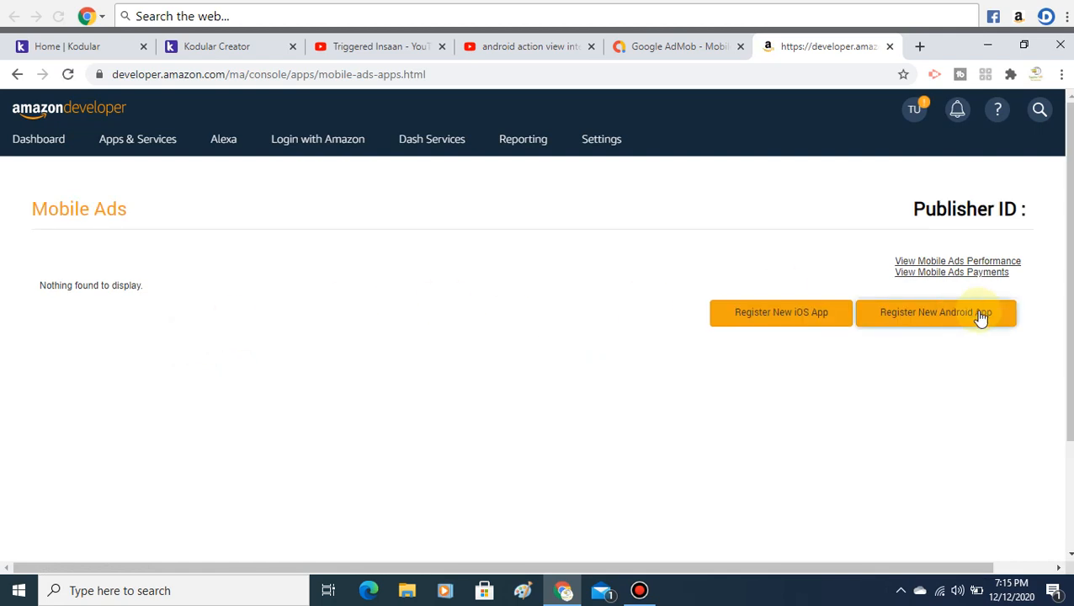
scroll(536, 358, "down", 2)
scroll(536, 358, "up", 1)
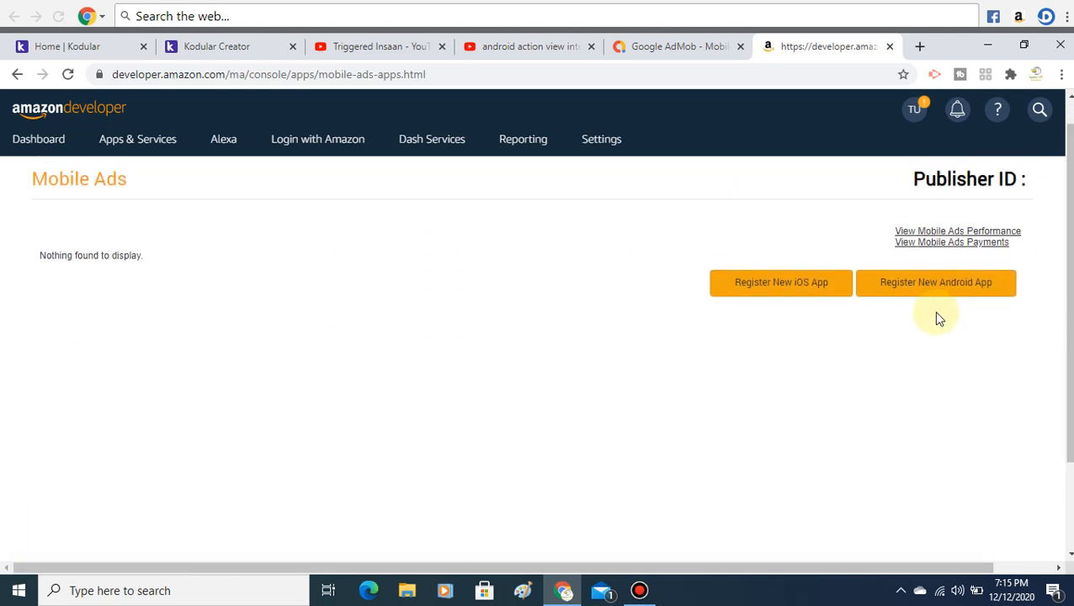
Step: Open the registration form for a new Android app and examine its title, SKU, category and support contact fields
left_click(934, 304)
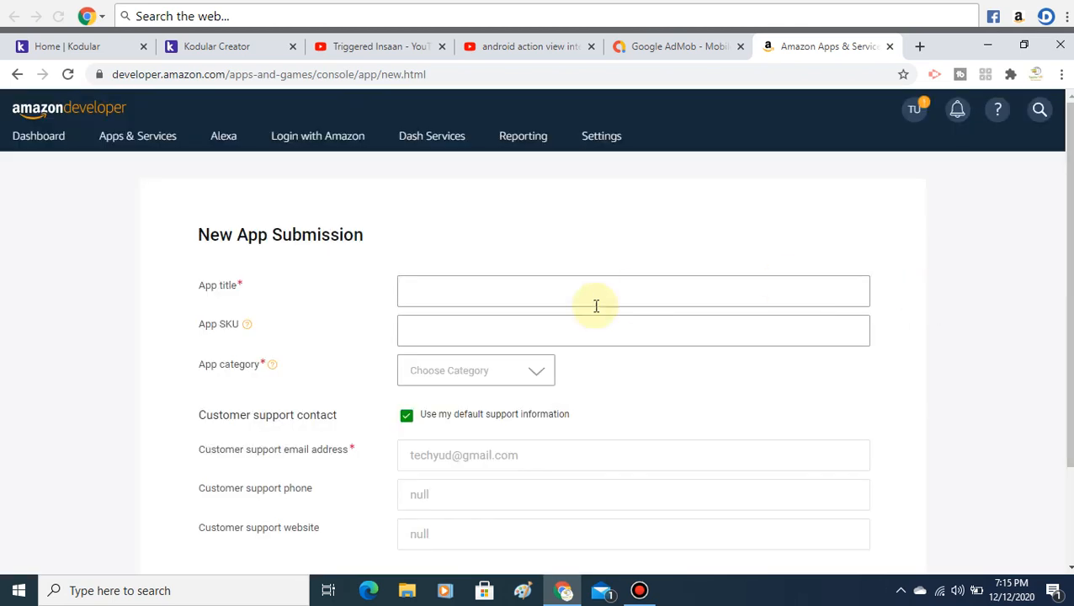
left_click(628, 289)
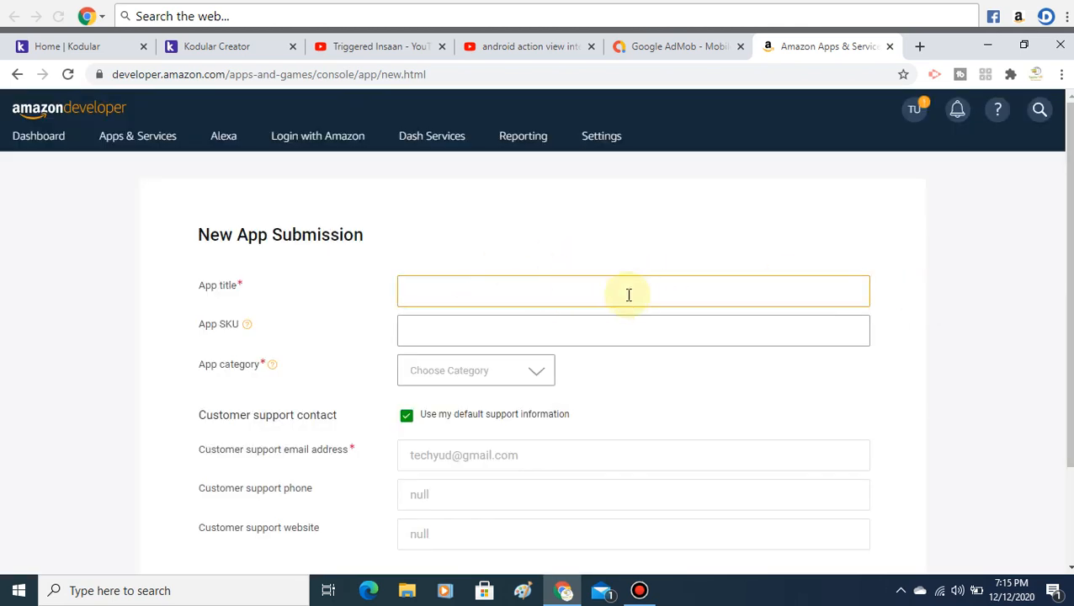
left_click_drag(1072, 272, 1072, 338)
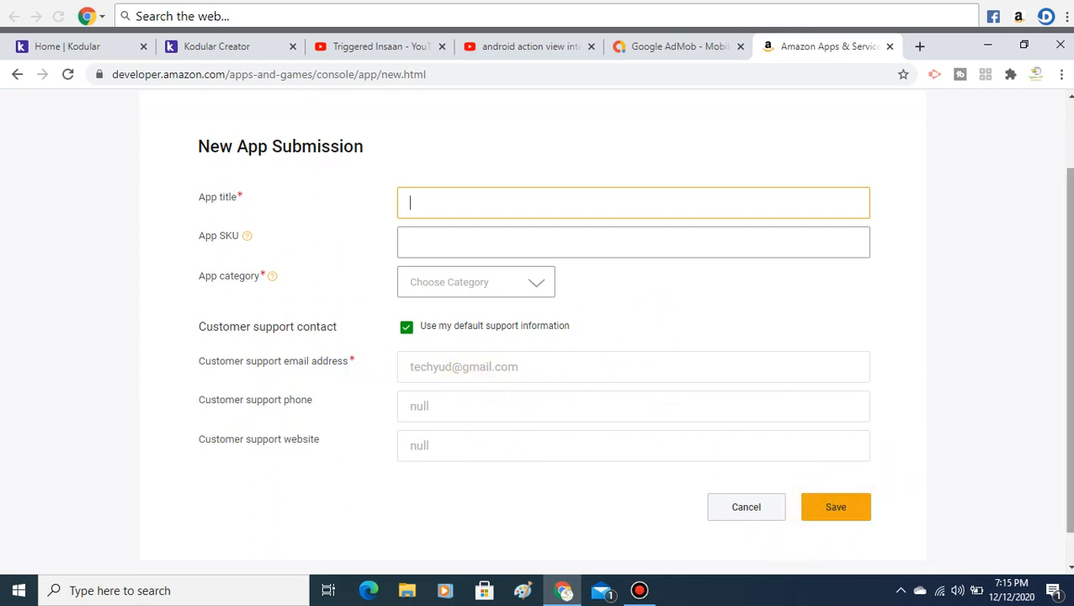
left_click_drag(1071, 404, 1071, 372)
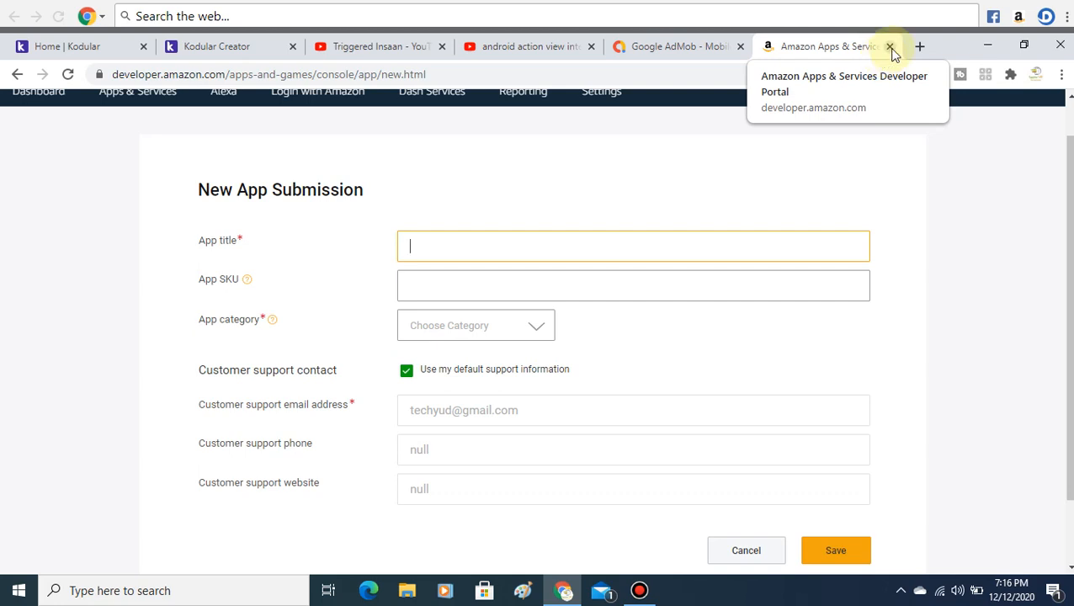
Step: Close the Amazon page, review Screen1's blocks in Kodular Creator, and return to the screen's design view
left_click(891, 47)
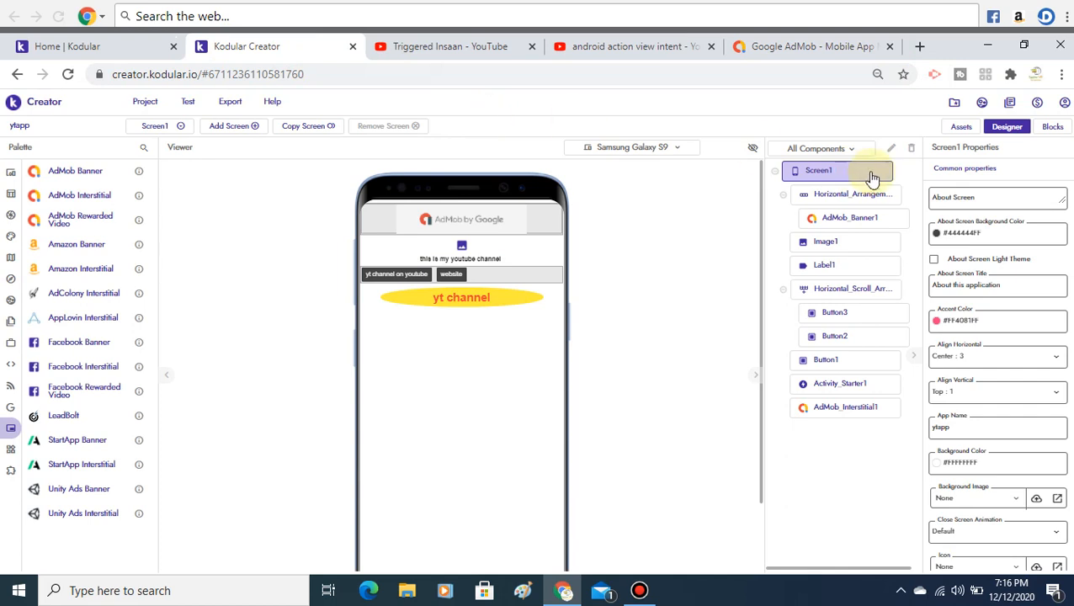
left_click(1053, 127)
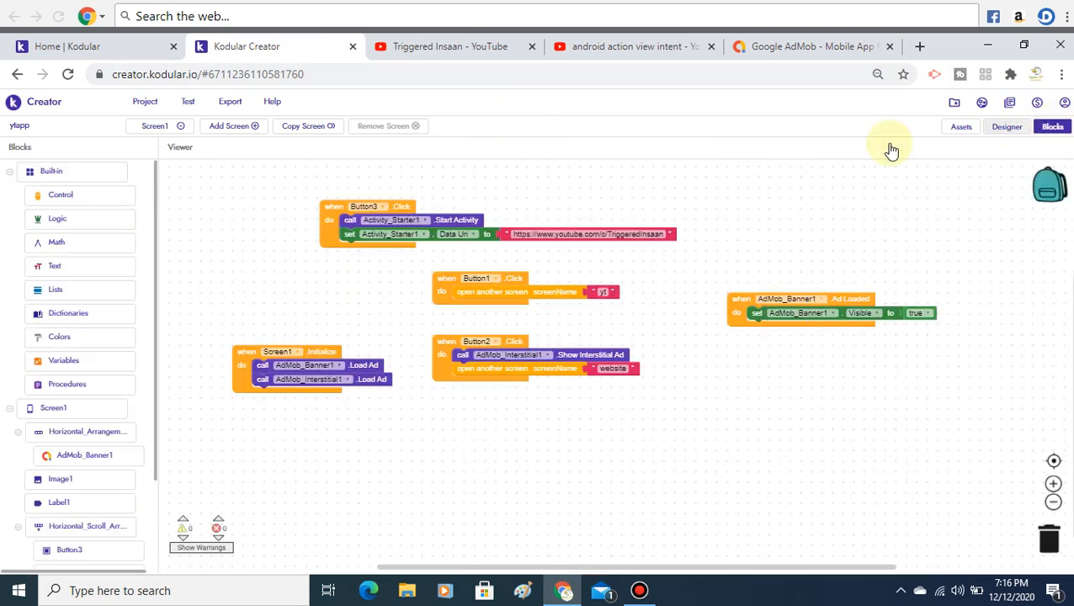
left_click(1024, 131)
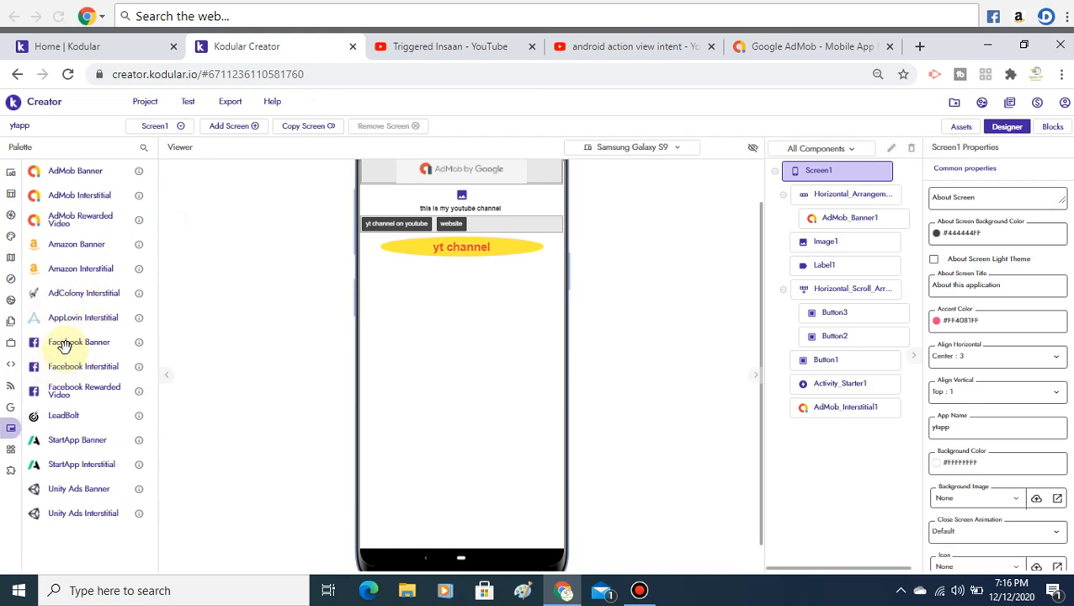
Step: Open the bookmarked Facebook developer app in a new tab and view its Audience Network page
left_click(929, 46)
left_click(931, 103)
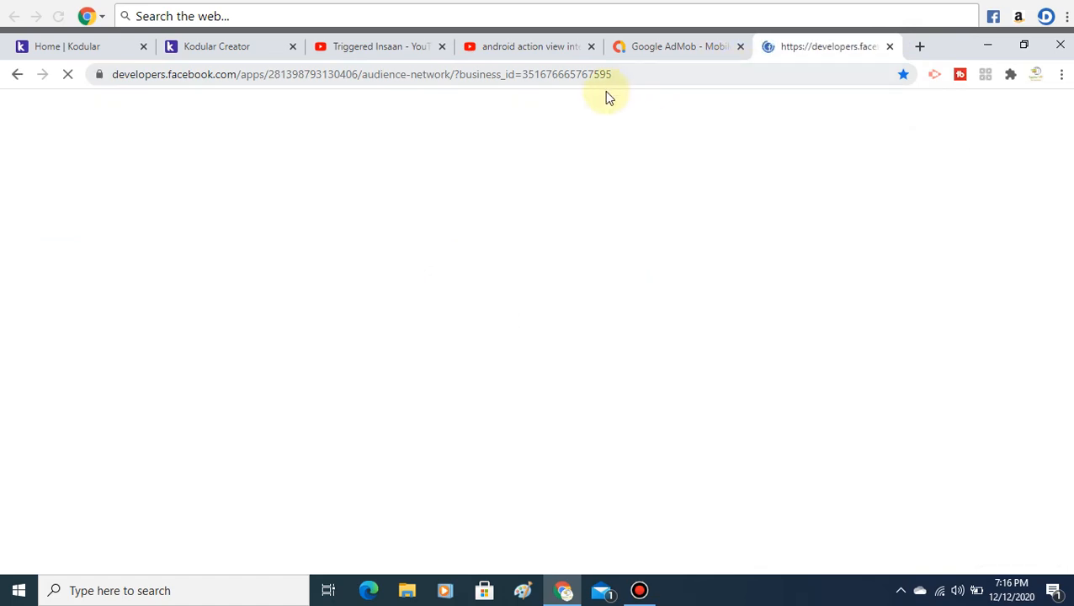
left_click(679, 46)
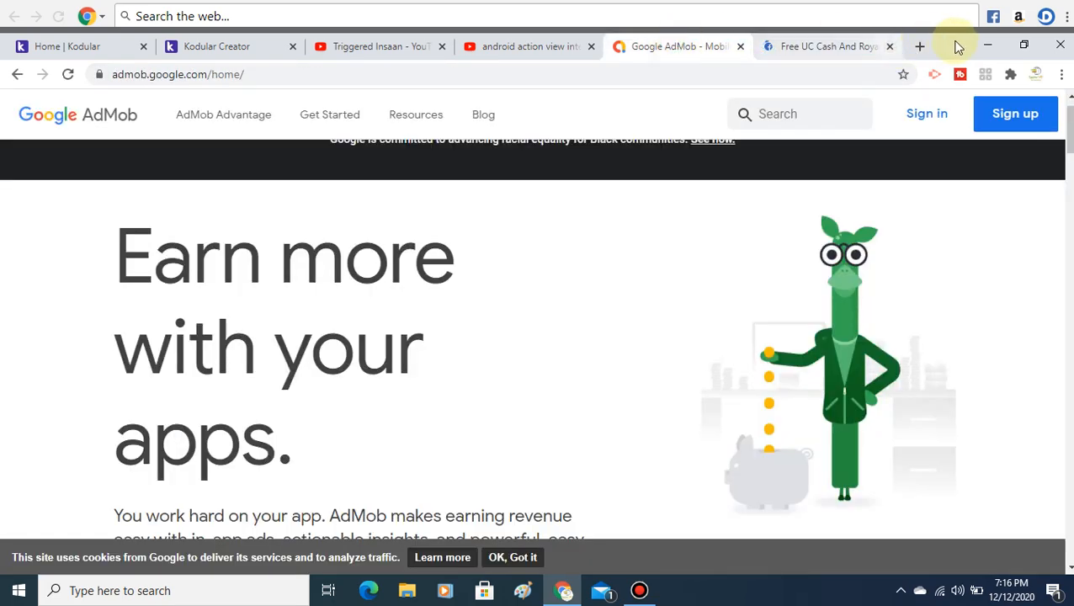
left_click(834, 48)
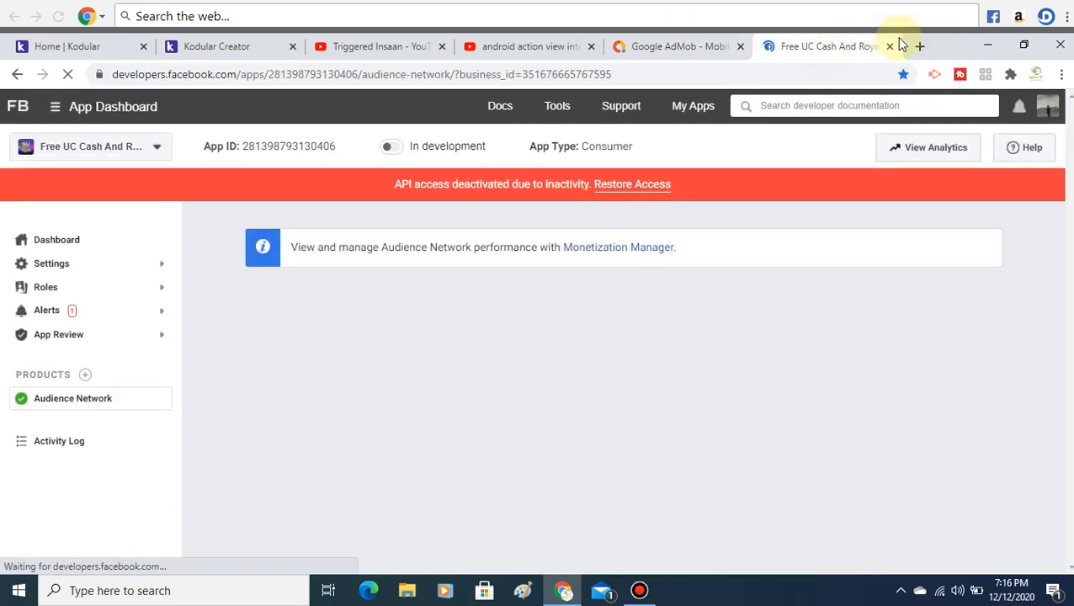
left_click(679, 48)
Step: Search Google for "developer facebook" in a new tab and open the Facebook for Developers site
left_click(919, 48)
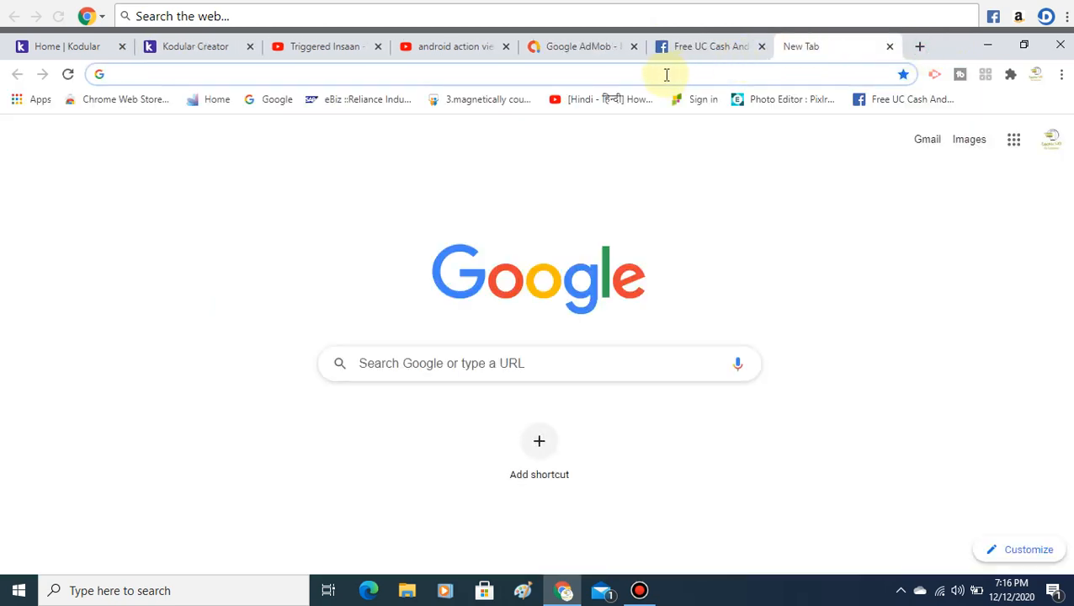
type("google.co.in")
key("Return")
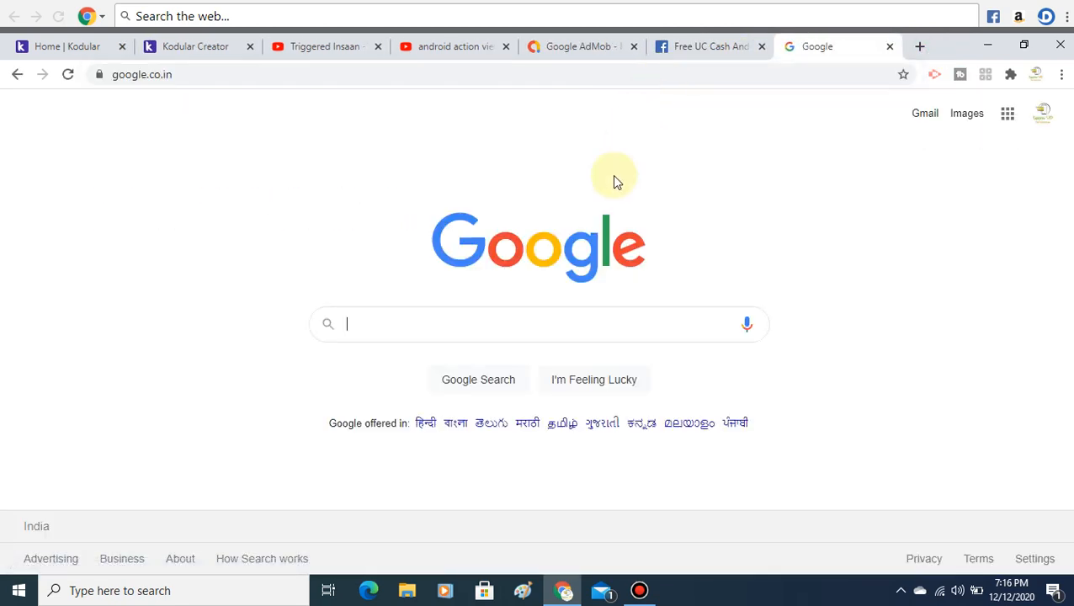
type("dev")
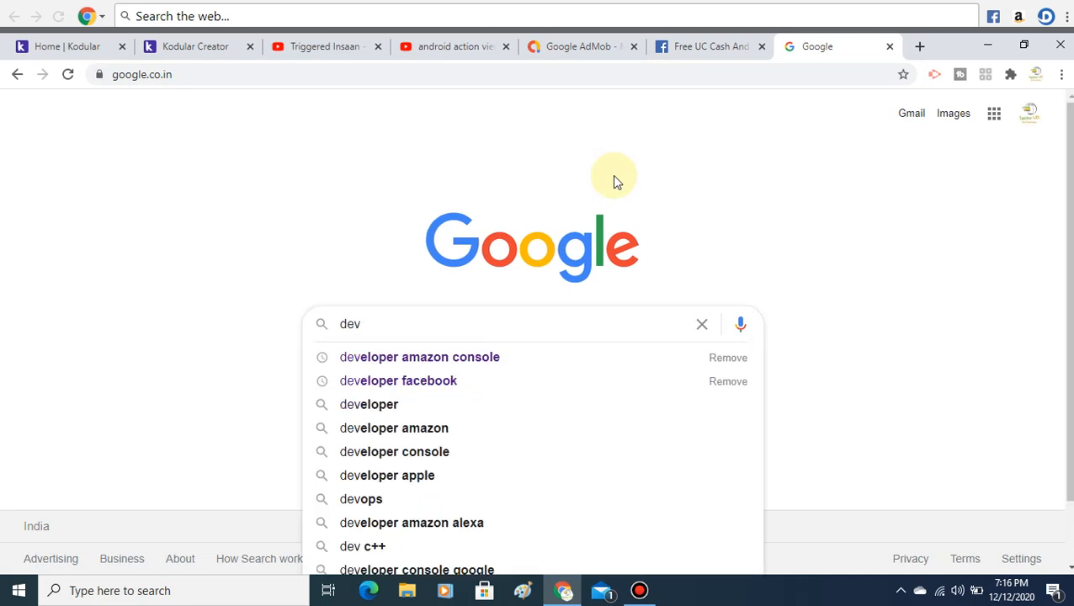
left_click(426, 385)
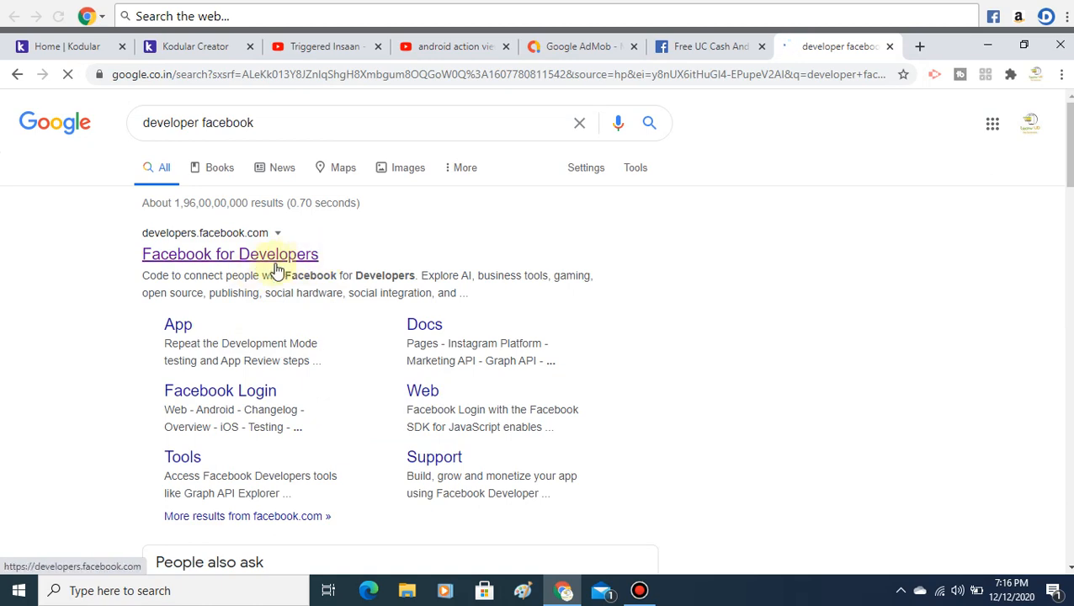
left_click(276, 267)
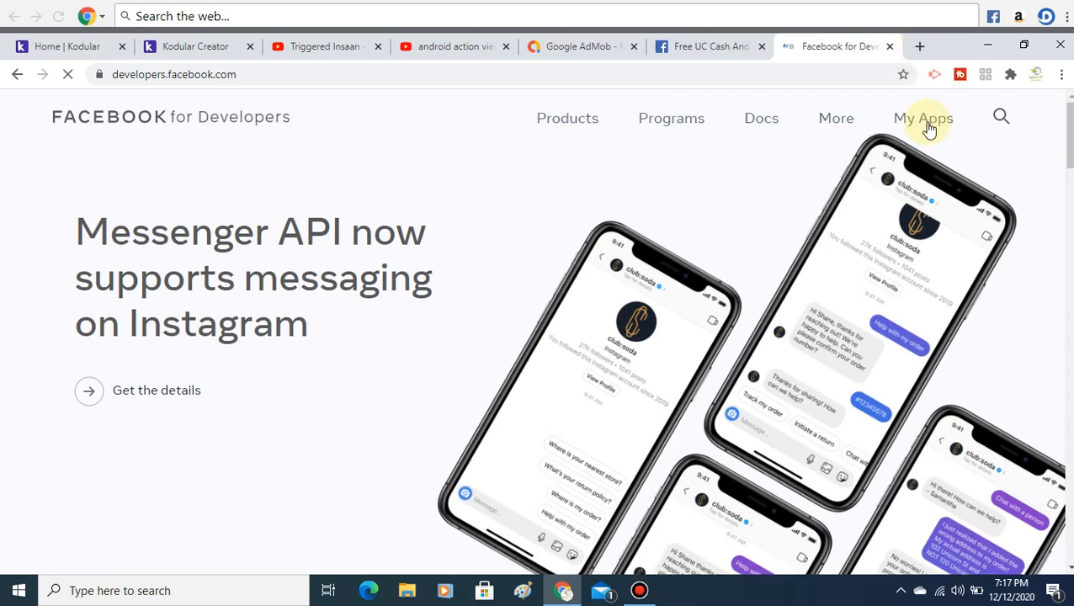
Step: Open the developer account's app list and view the app types offered when creating a new app
left_click(926, 125)
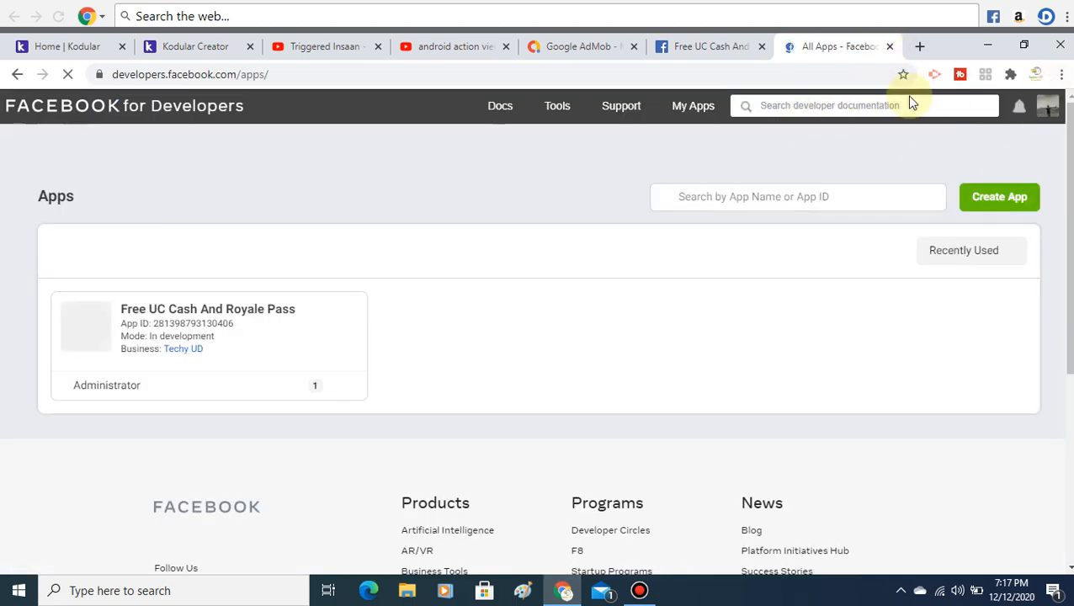
left_click(994, 197)
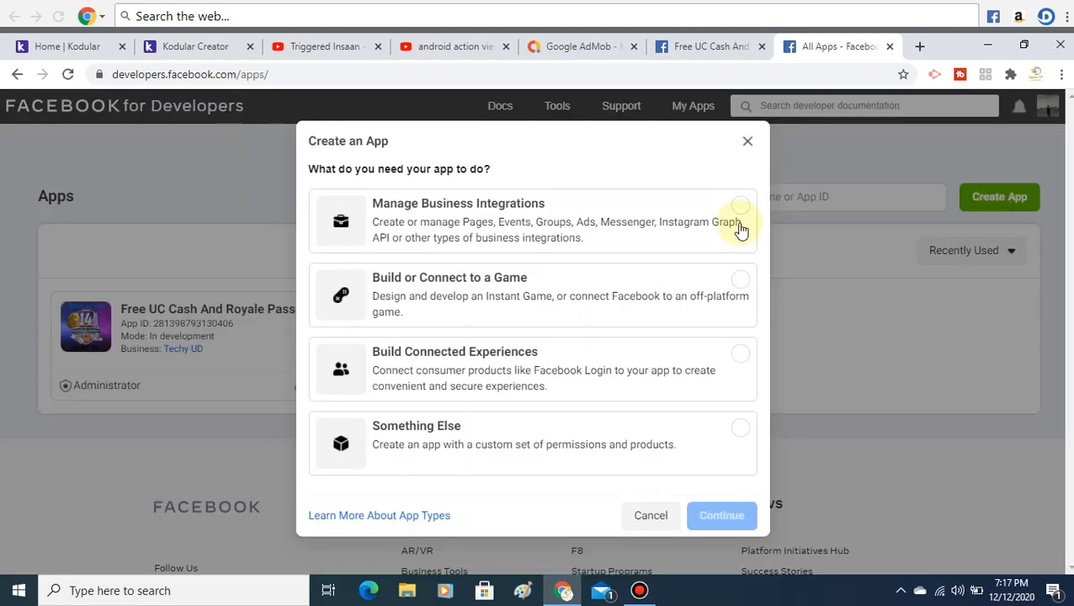
left_click(746, 142)
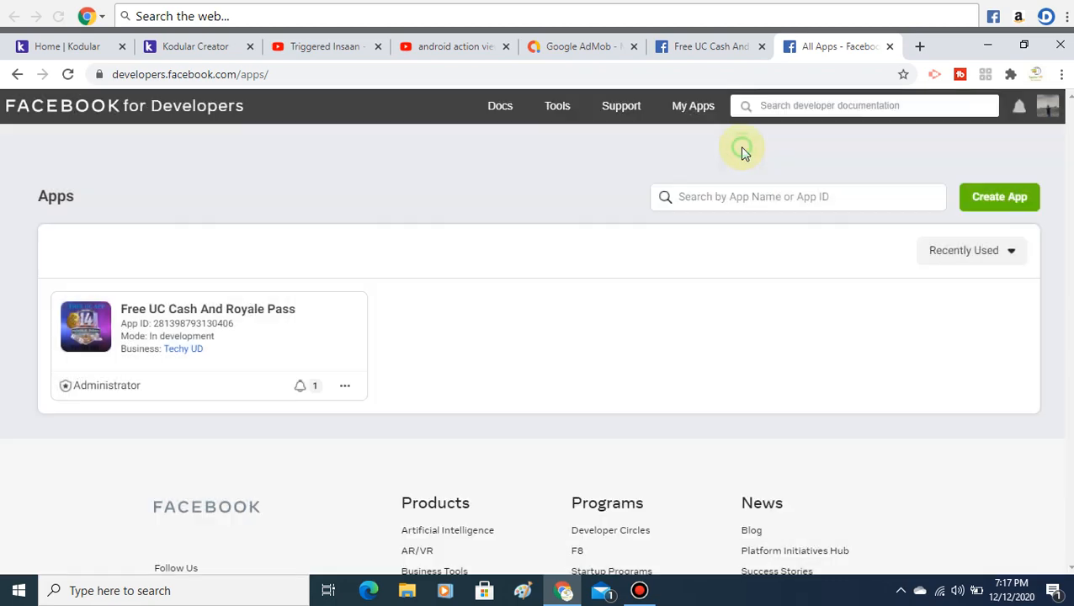
Step: Close both Facebook developer pages and return to the ytapp project in Kodular Creator
left_click(892, 47)
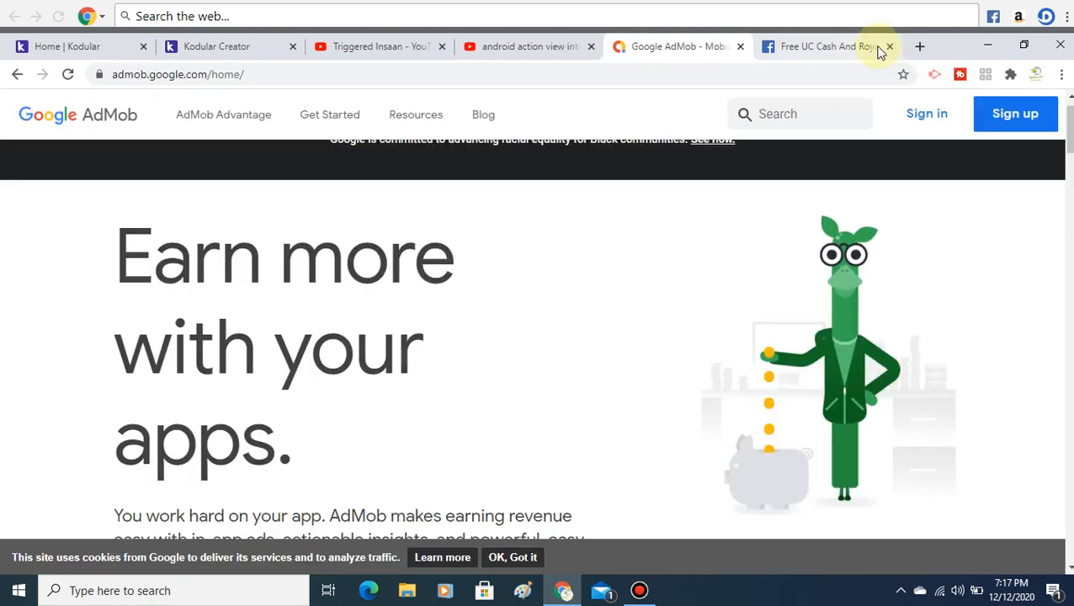
left_click(878, 48)
left_click(891, 46)
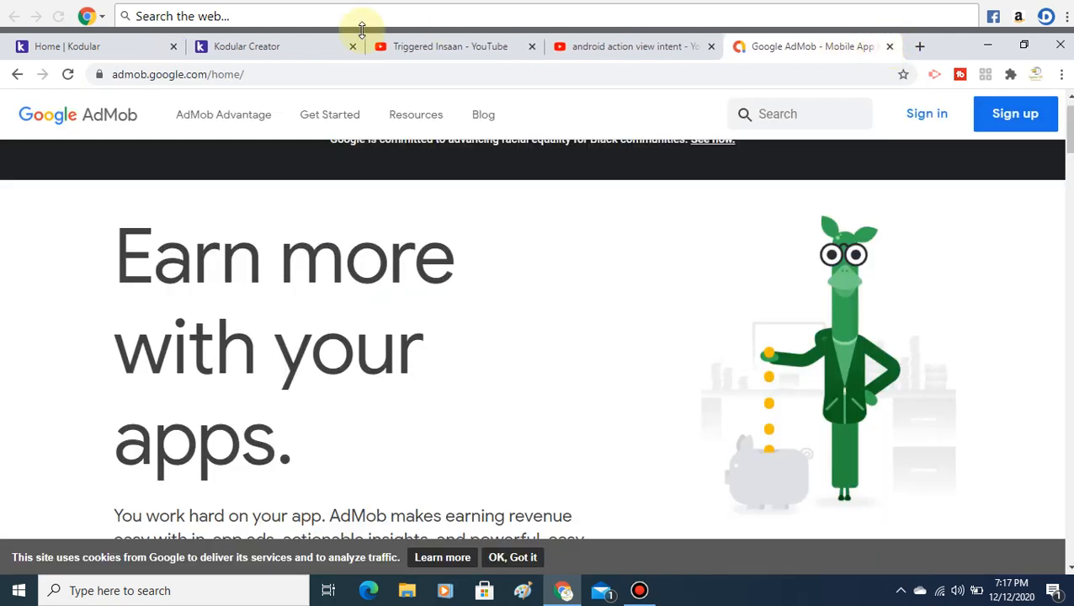
left_click(293, 52)
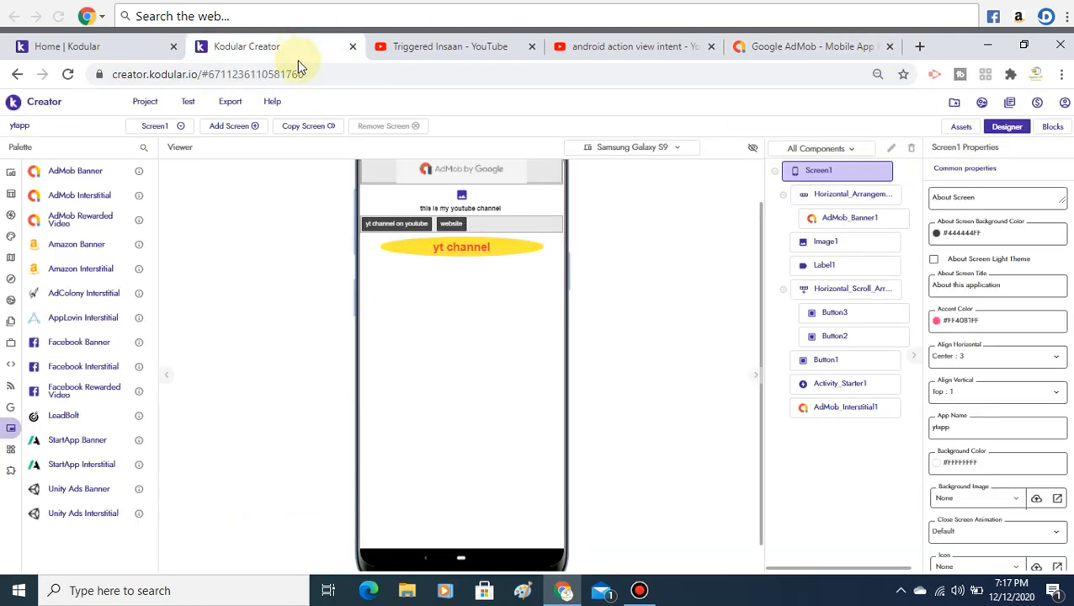
Step: Add a Facebook Banner and a Facebook Interstitial to Screen1, swapping the Facebook banner with the AdMob banner in the upper horizontal arrangement
left_click_drag(69, 345, 412, 427)
left_click_drag(84, 373, 447, 426)
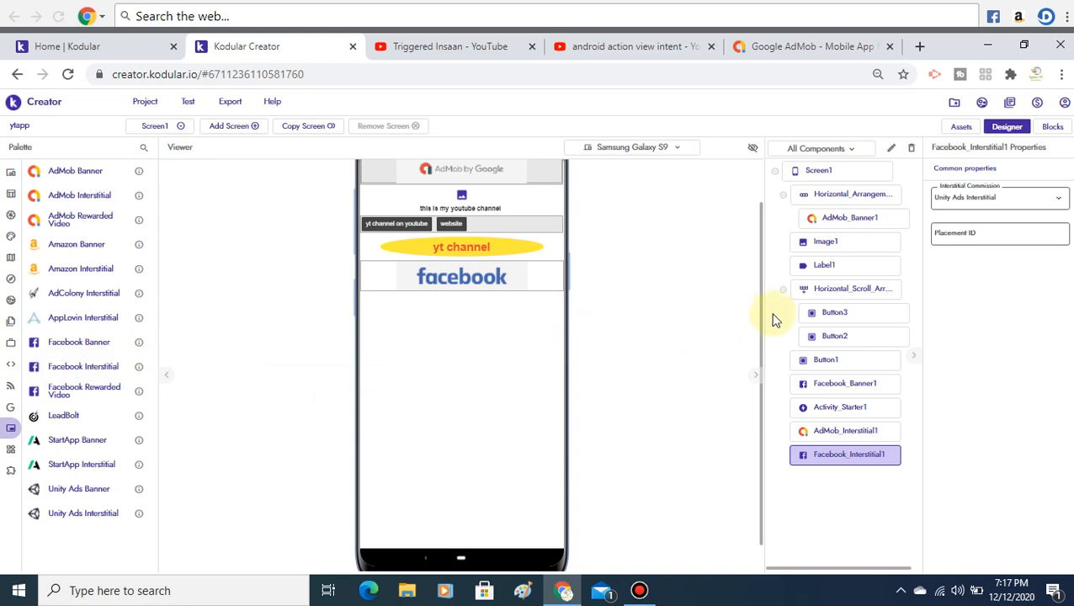
left_click_drag(762, 310, 763, 276)
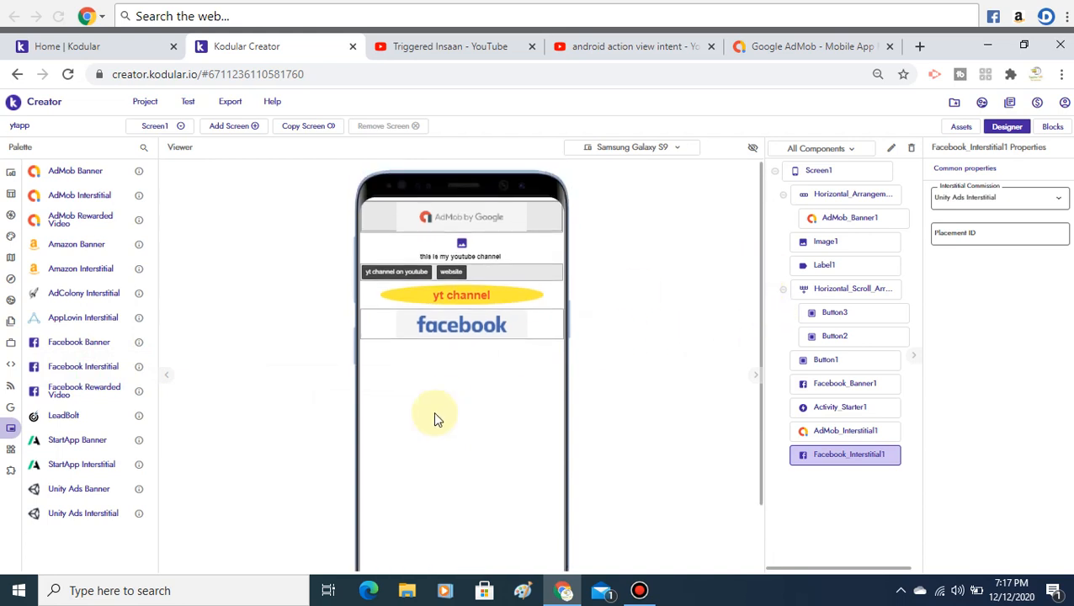
mouse_move(471, 215)
left_mouse_down()
mouse_move(499, 424)
mouse_move(487, 229)
left_mouse_up()
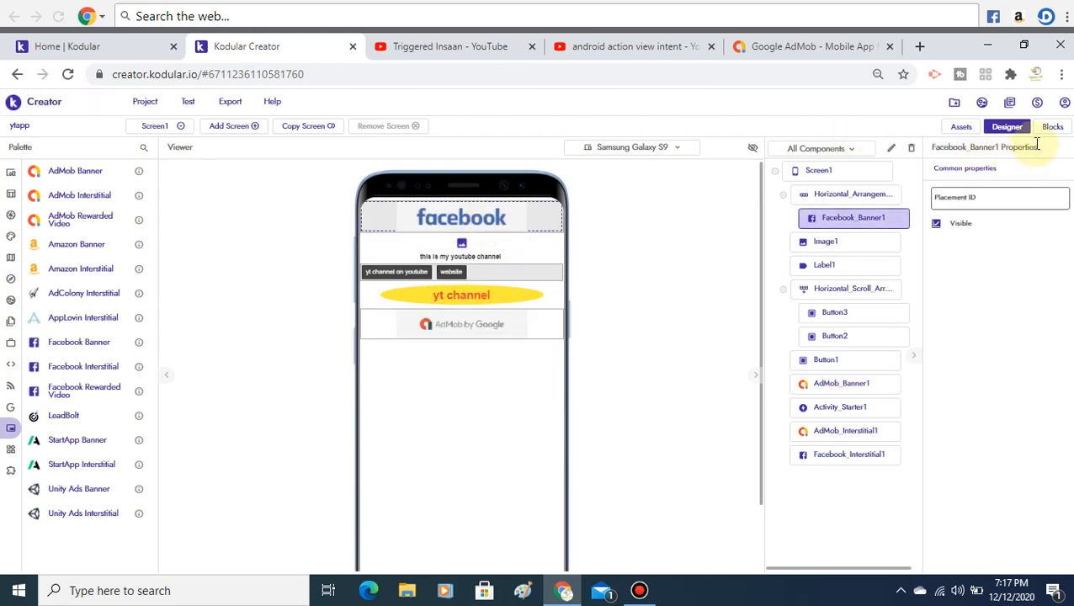
left_click(968, 204)
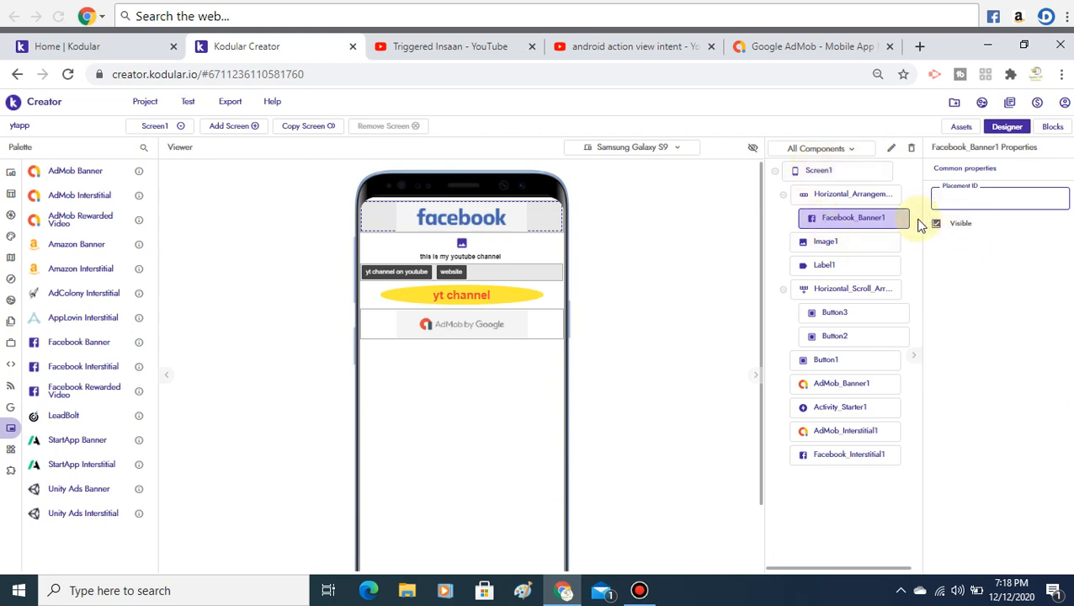
Step: In Screen1's blocks, add a Facebook_Banner1 Load Ad call at the end of the Screen1 Initialize event
left_click(1051, 128)
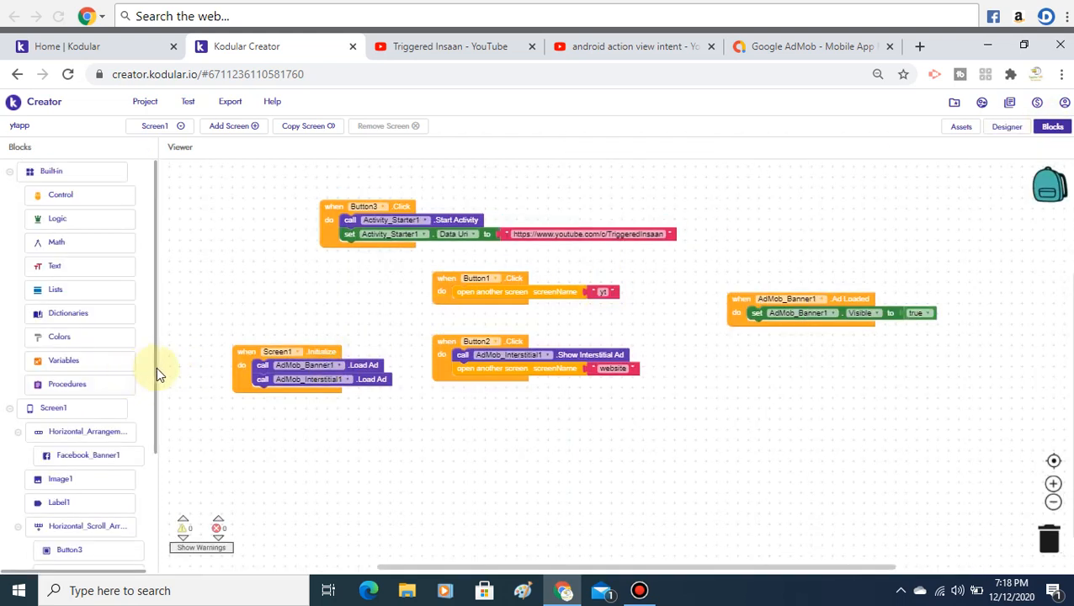
left_click_drag(160, 375, 168, 489)
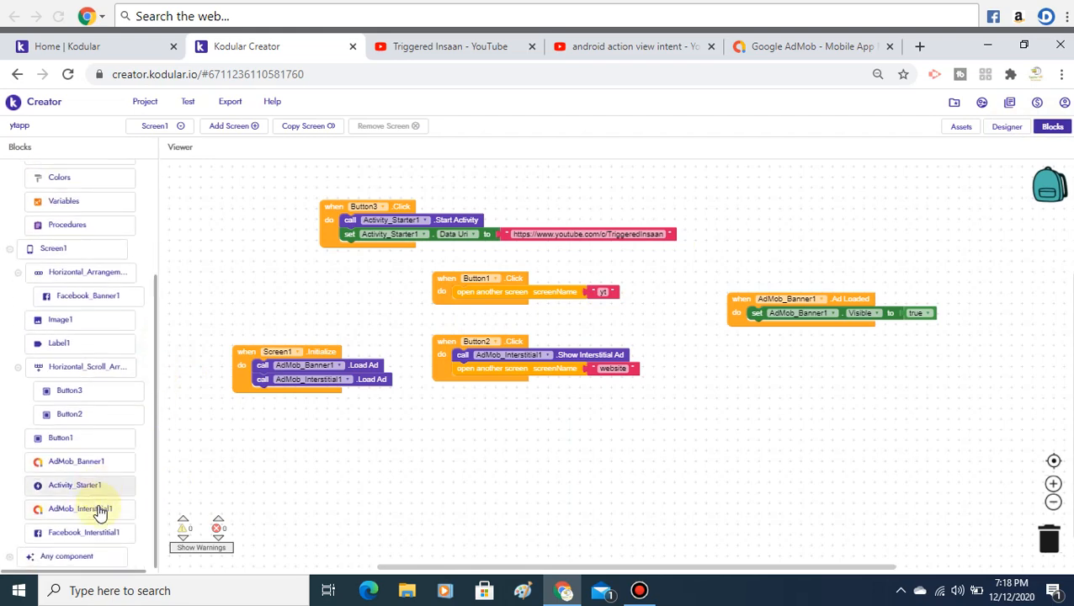
left_click(114, 294)
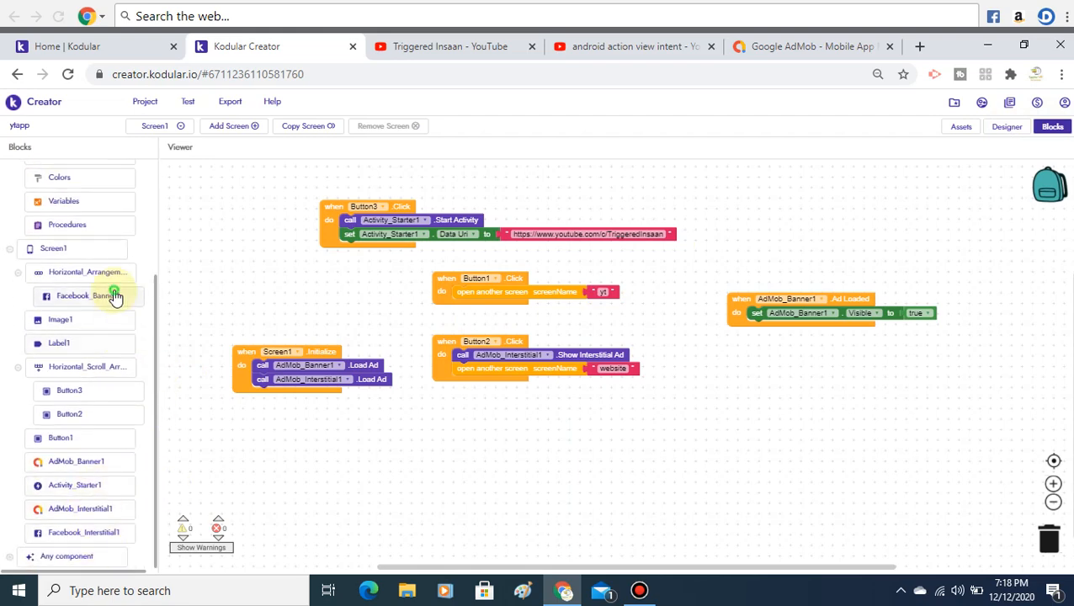
left_click_drag(290, 348, 369, 394)
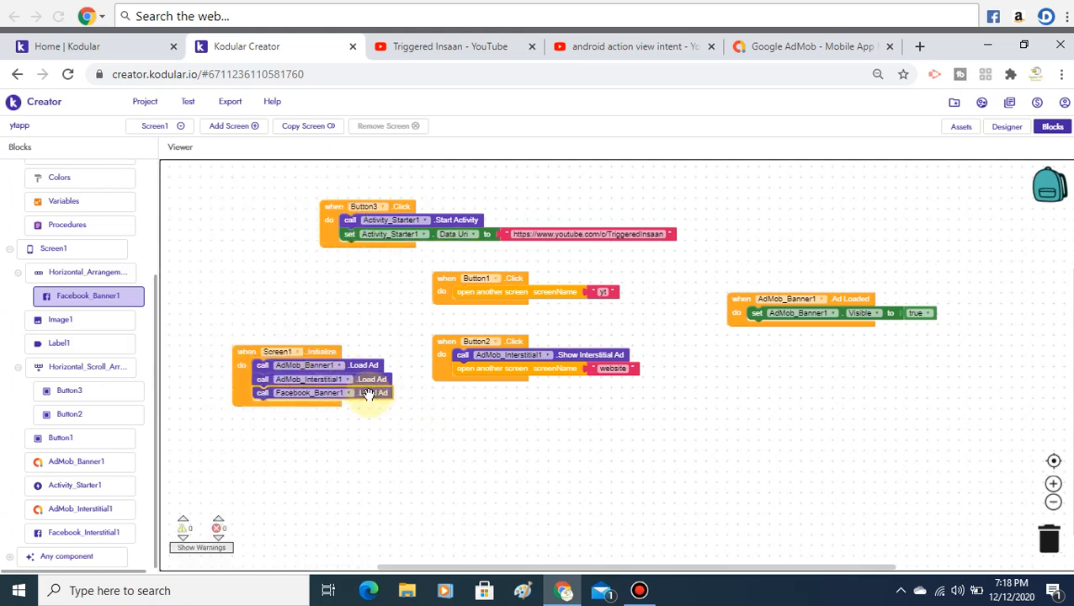
Step: Add an Ad Loaded event block for Facebook_Banner1 to the empty area below the Button2 click event
left_click(91, 300)
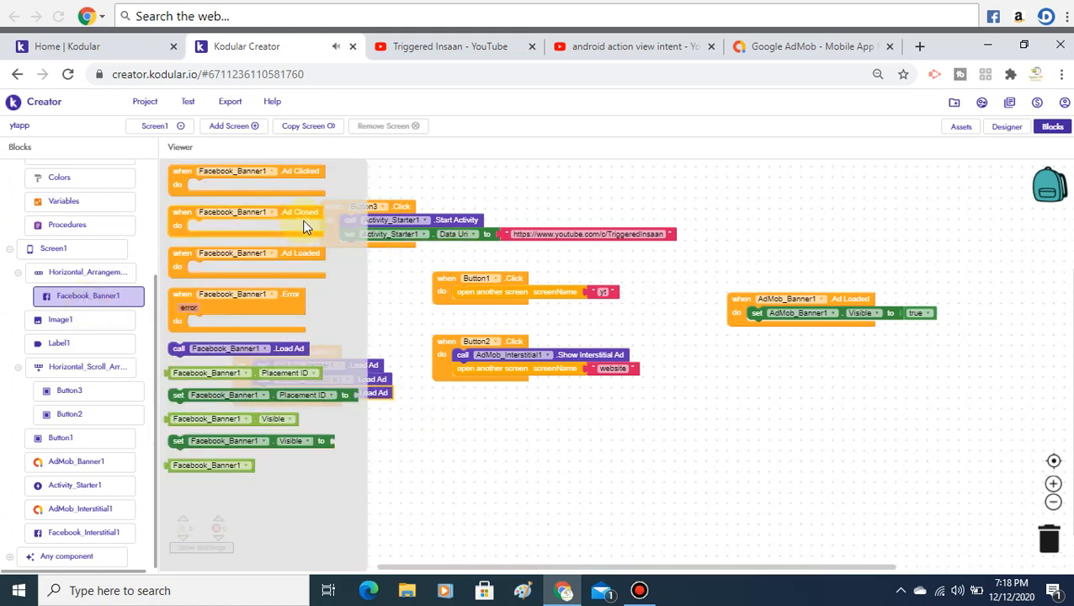
left_click_drag(298, 257, 561, 463)
left_click(766, 316)
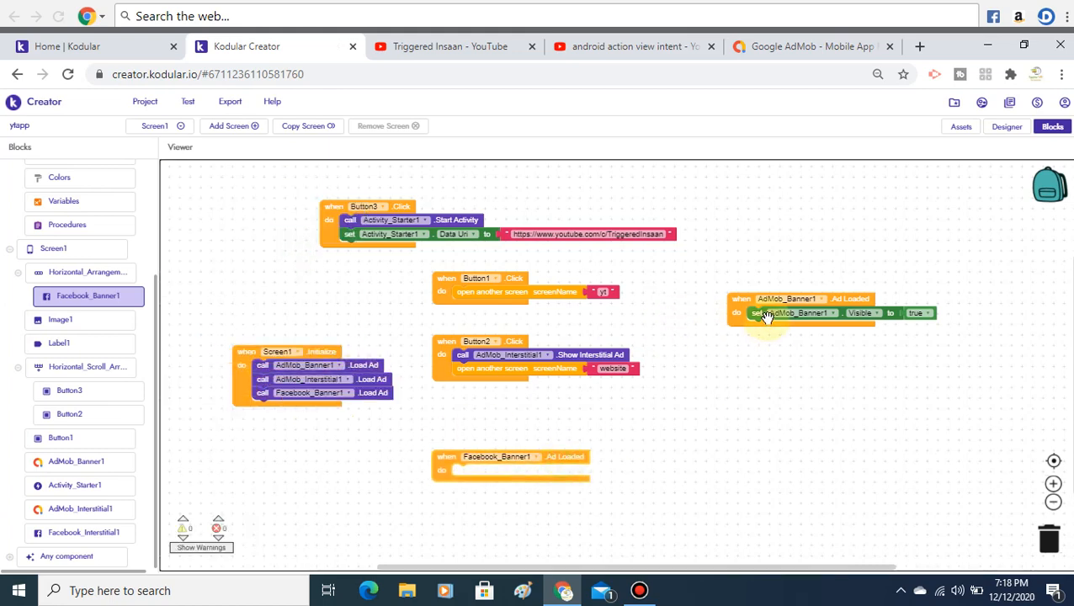
left_click(813, 317)
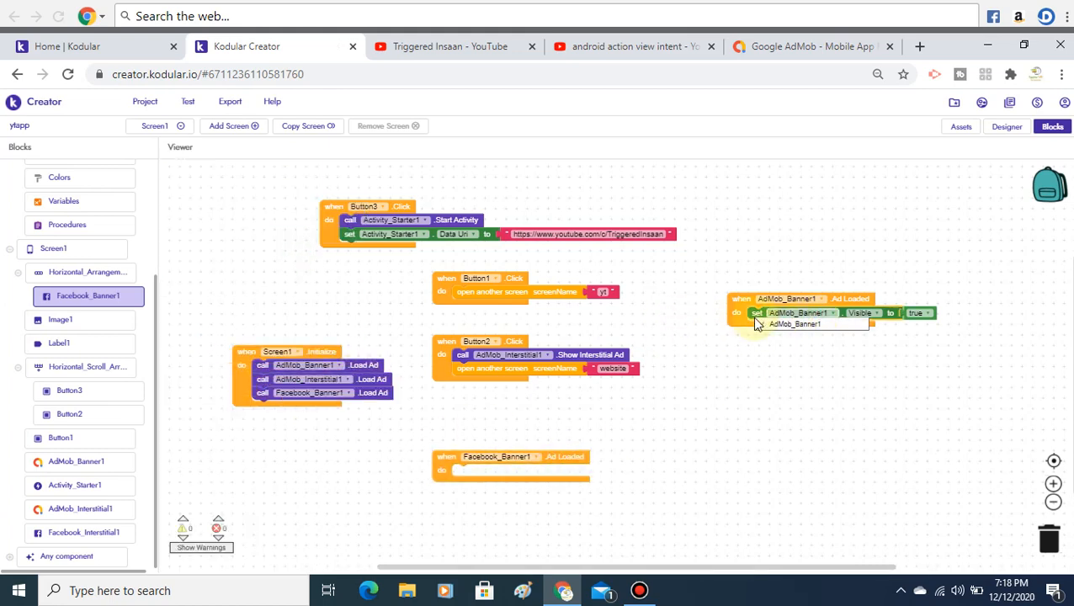
left_click(675, 372)
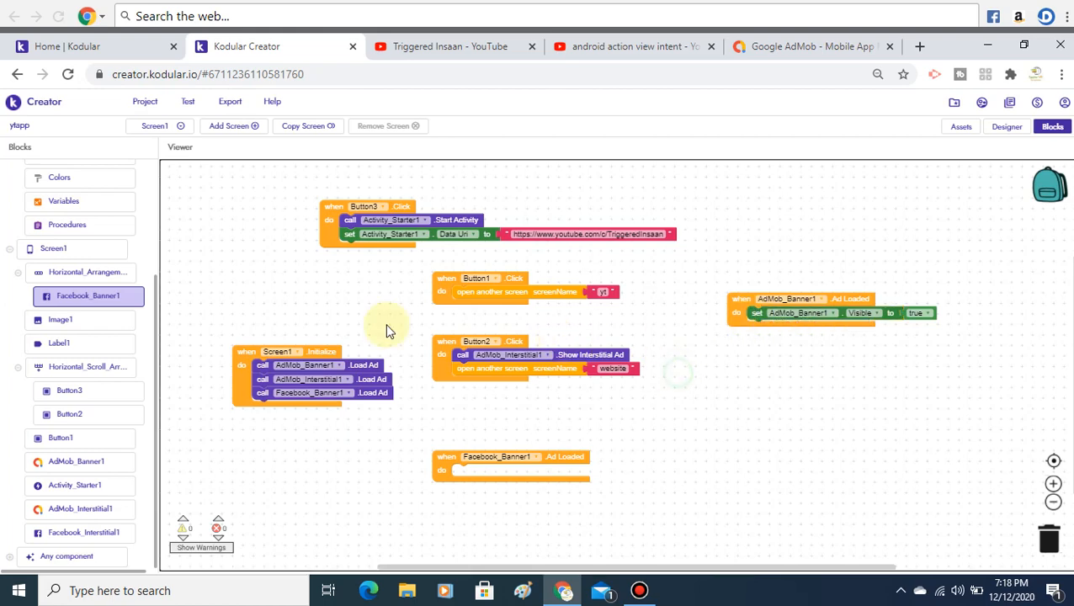
Step: Set Facebook_Banner1's Visible property to true inside its Ad Loaded event, using a copy of the existing true block
left_click(67, 300)
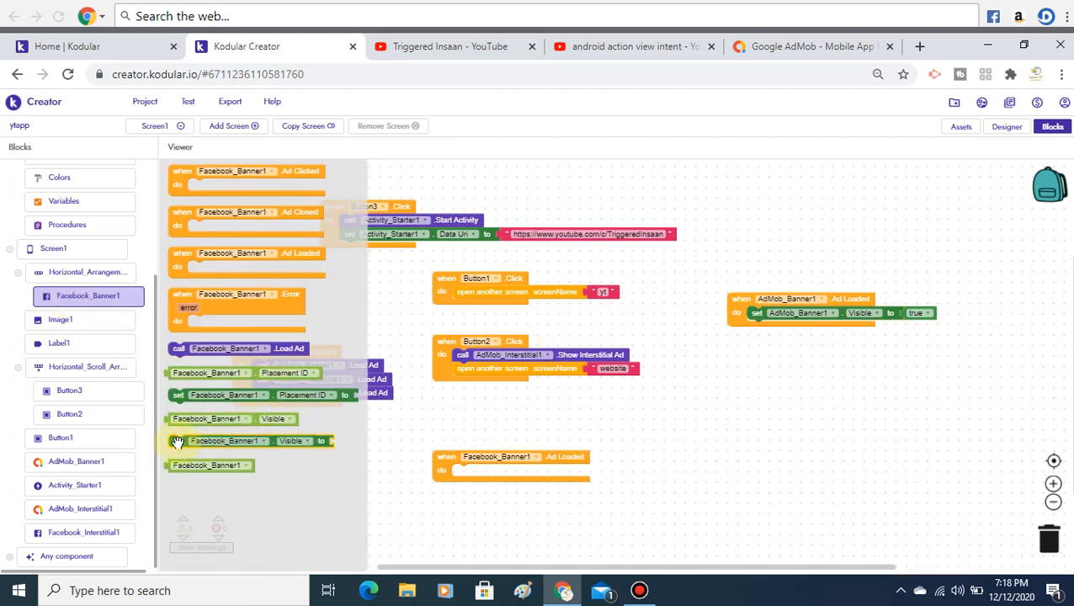
left_click_drag(177, 442, 460, 477)
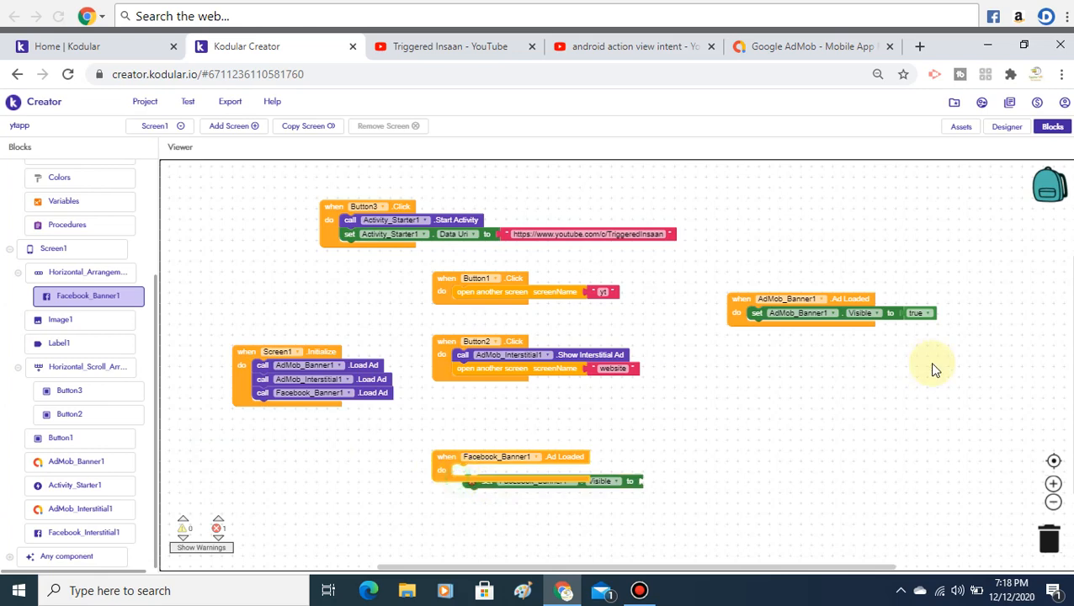
right_click(939, 317)
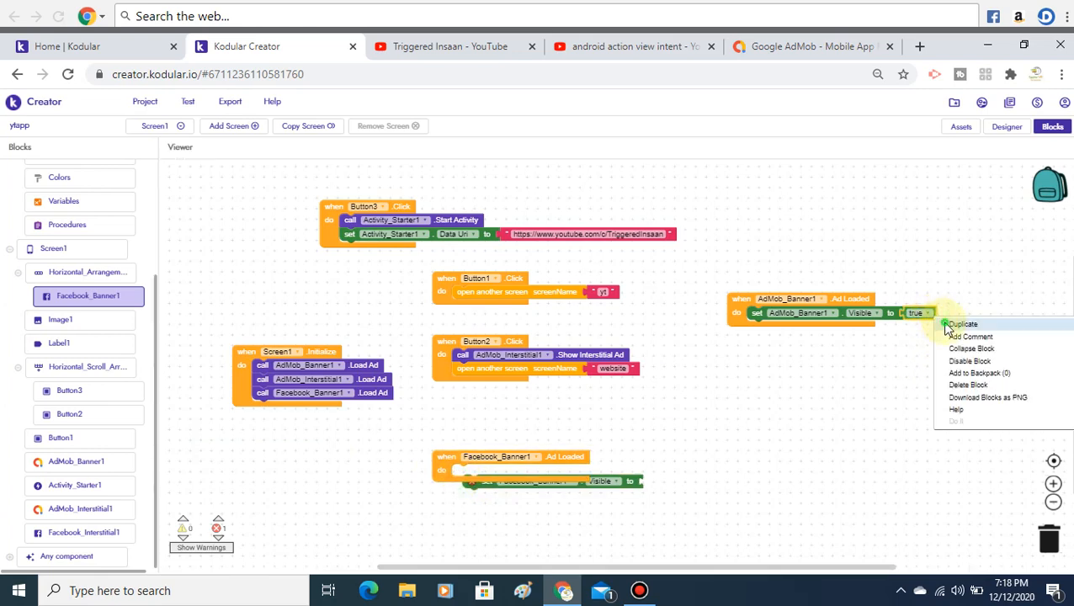
left_click(962, 324)
left_click_drag(918, 336, 653, 486)
left_click(652, 486)
left_click_drag(471, 486, 466, 482)
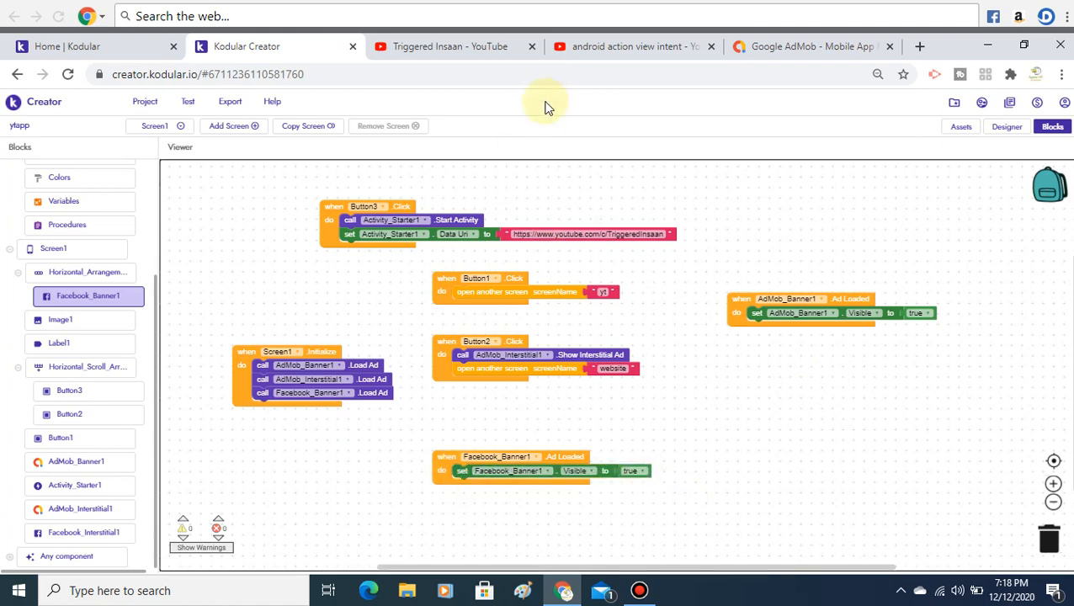
Step: Return to Screen1's design view, close the AdMob page and open startapp.com in a new tab
left_click(1006, 135)
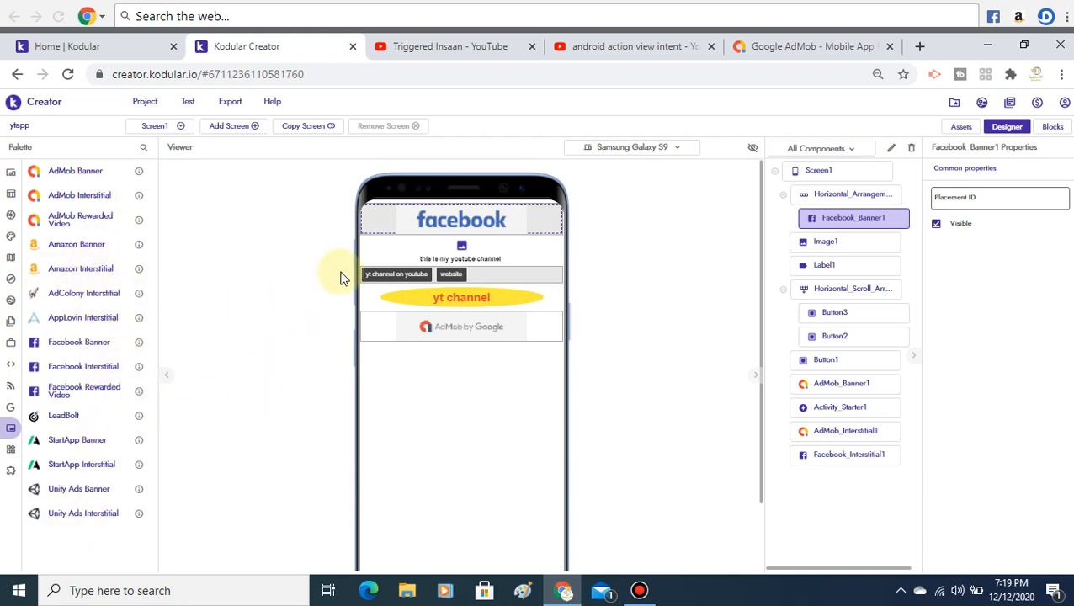
left_click(890, 47)
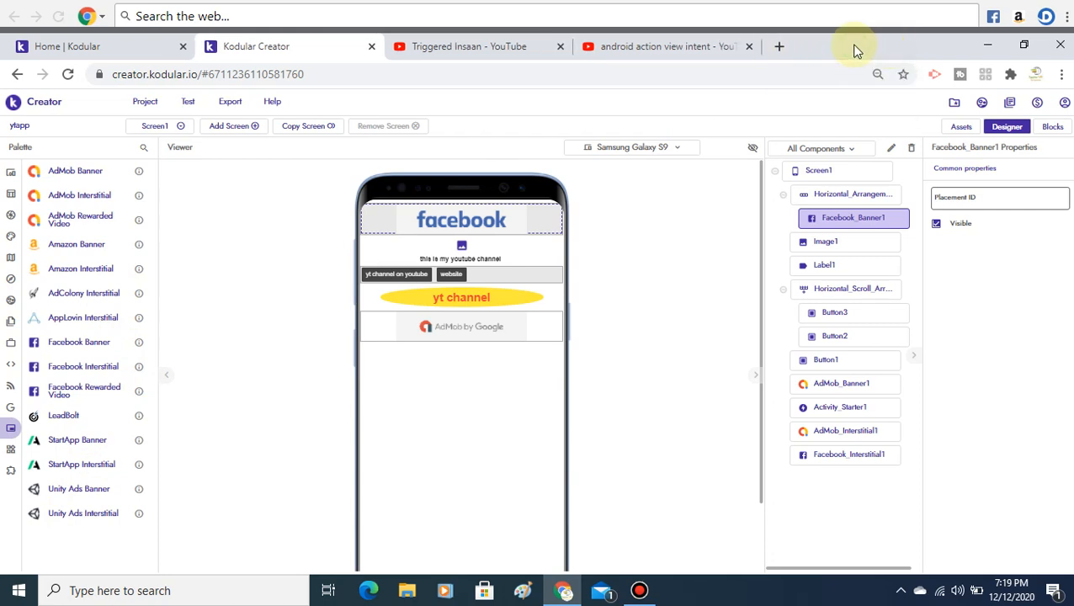
left_click(782, 45)
type("star")
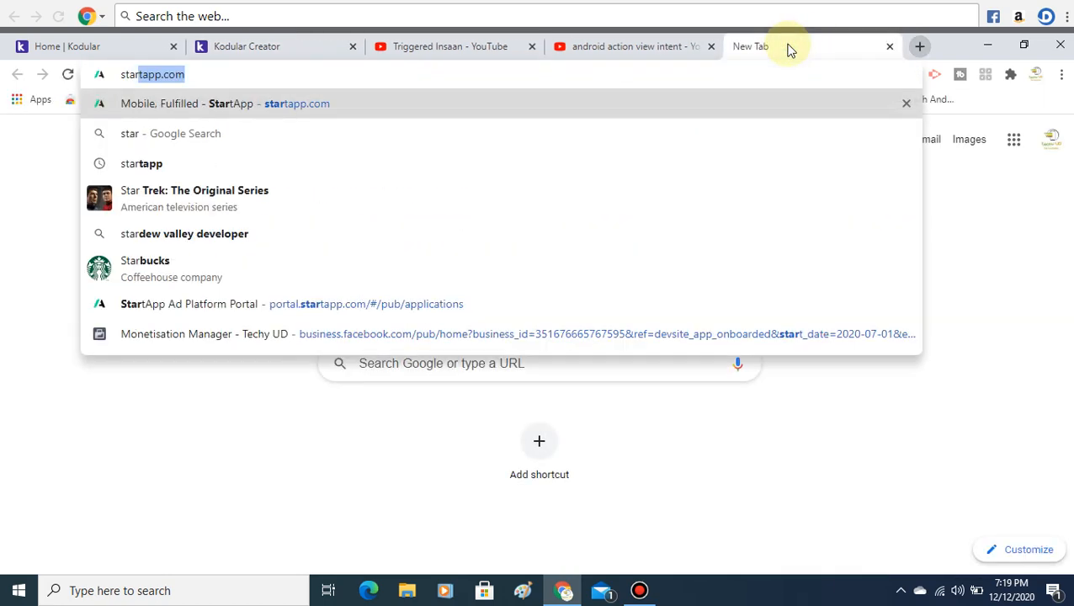
key("Return")
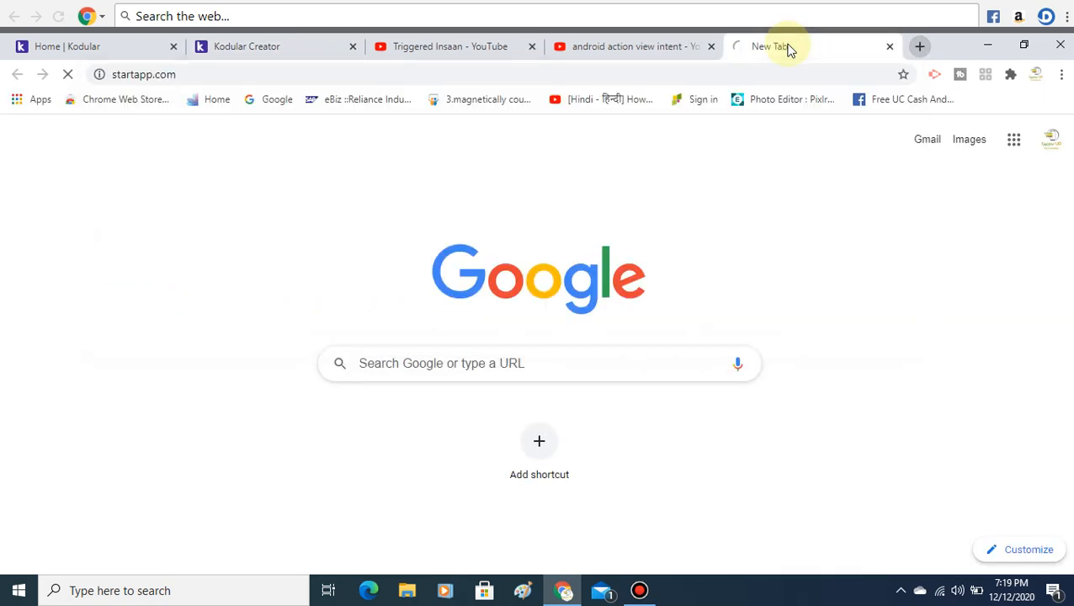
Step: Open a new browser tab and look over the StartApp home page and the advertising components in the Kodular project
left_click(924, 48)
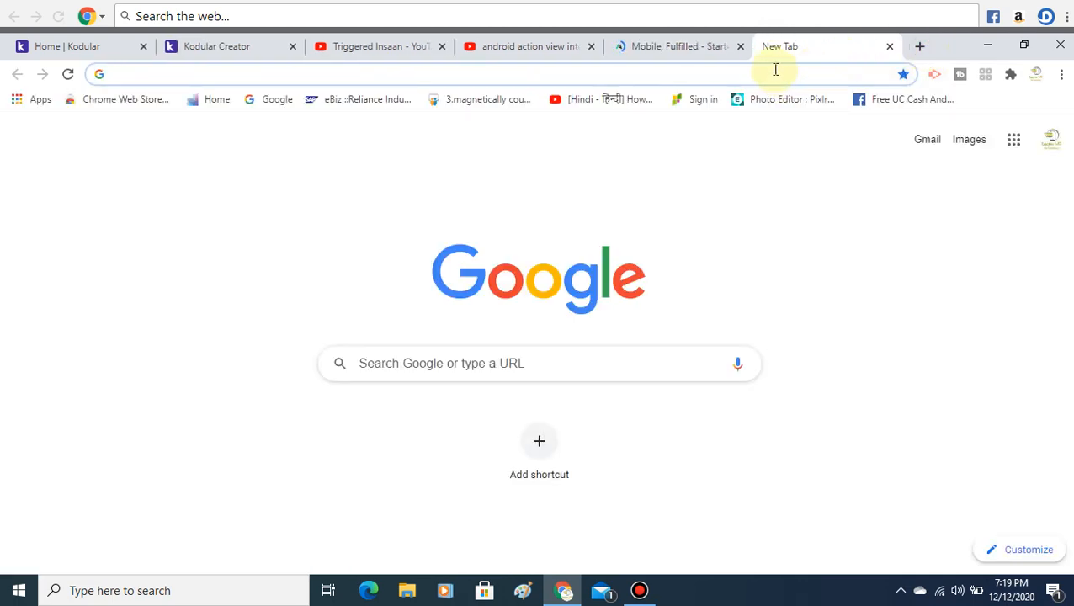
left_click(681, 51)
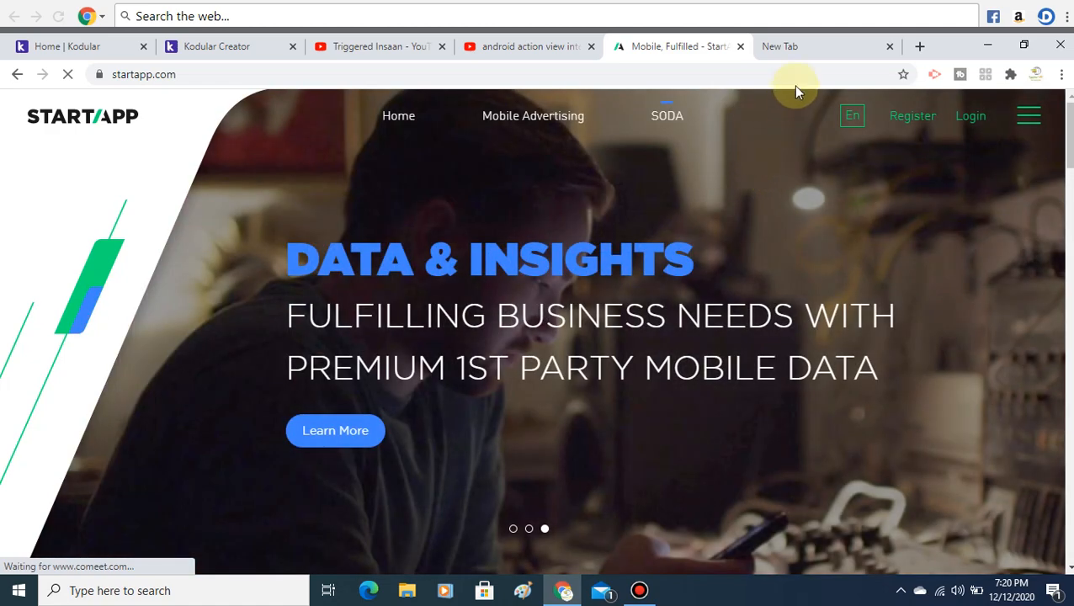
left_click(792, 52)
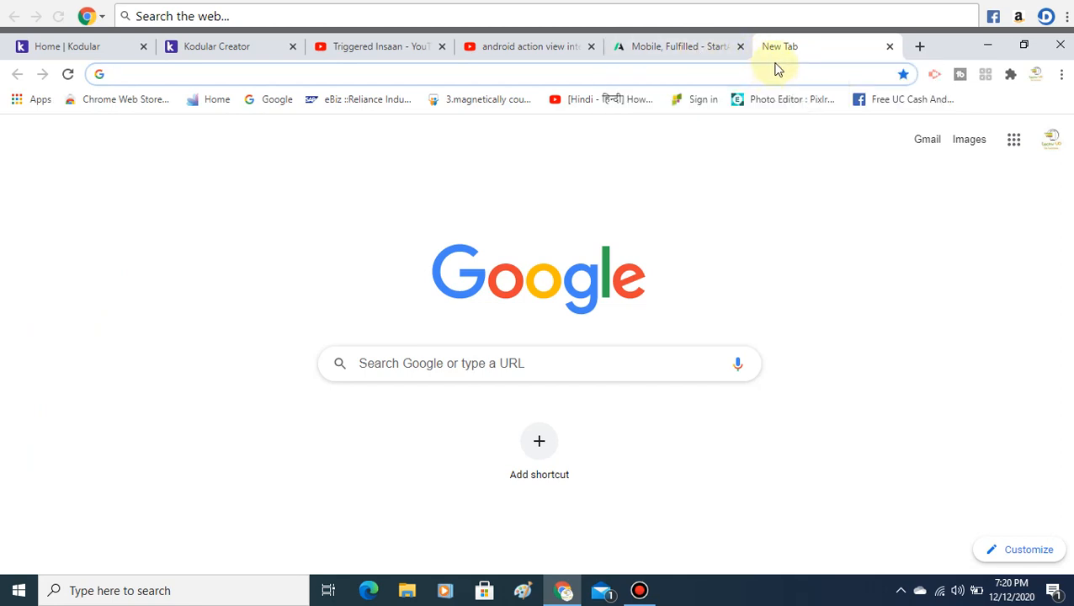
left_click(737, 69)
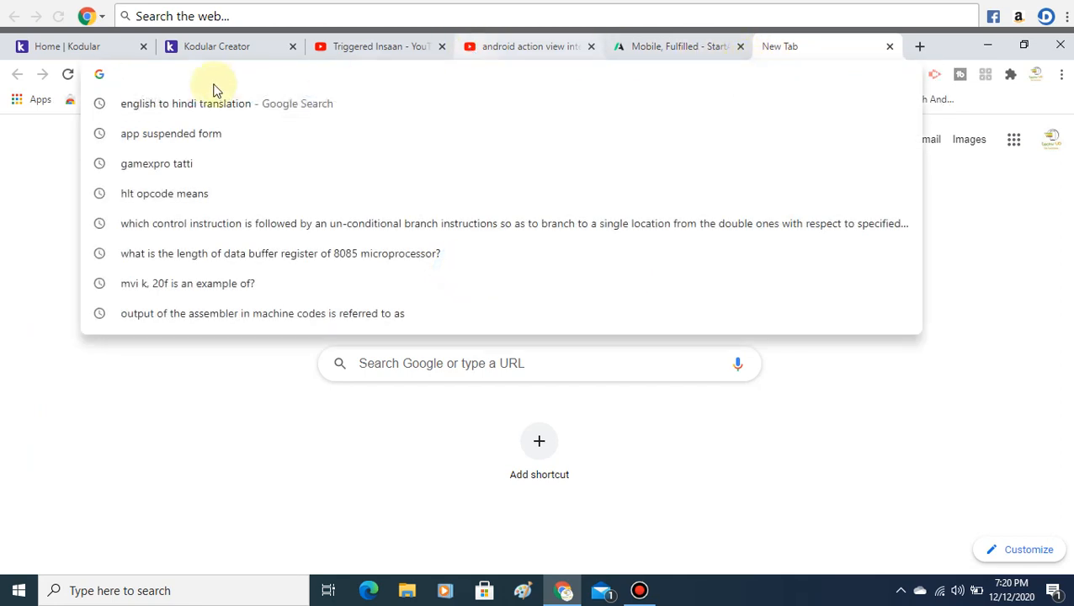
left_click(212, 52)
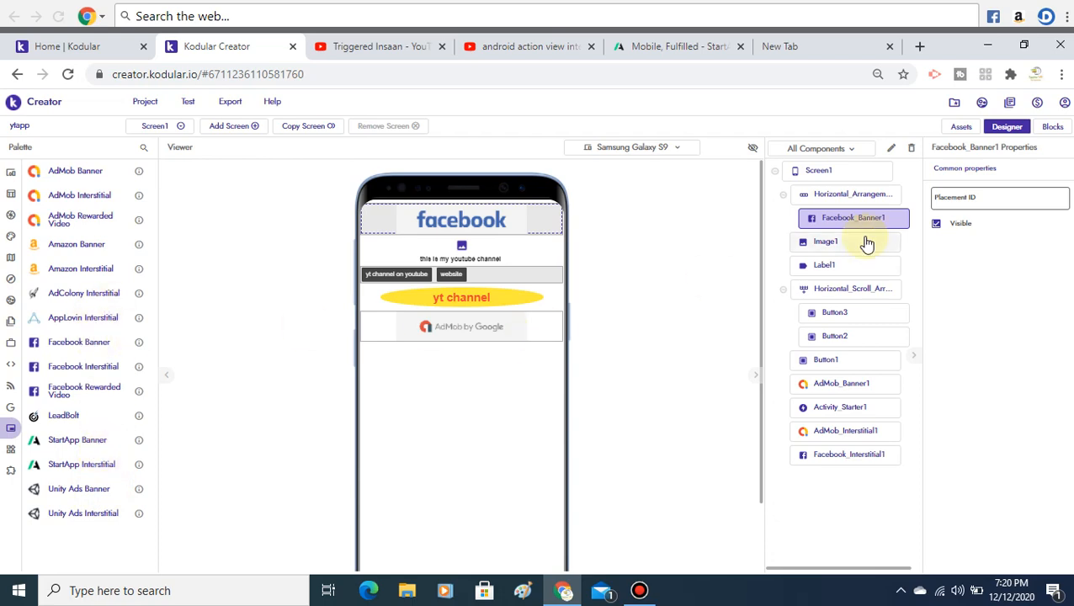
left_click(831, 51)
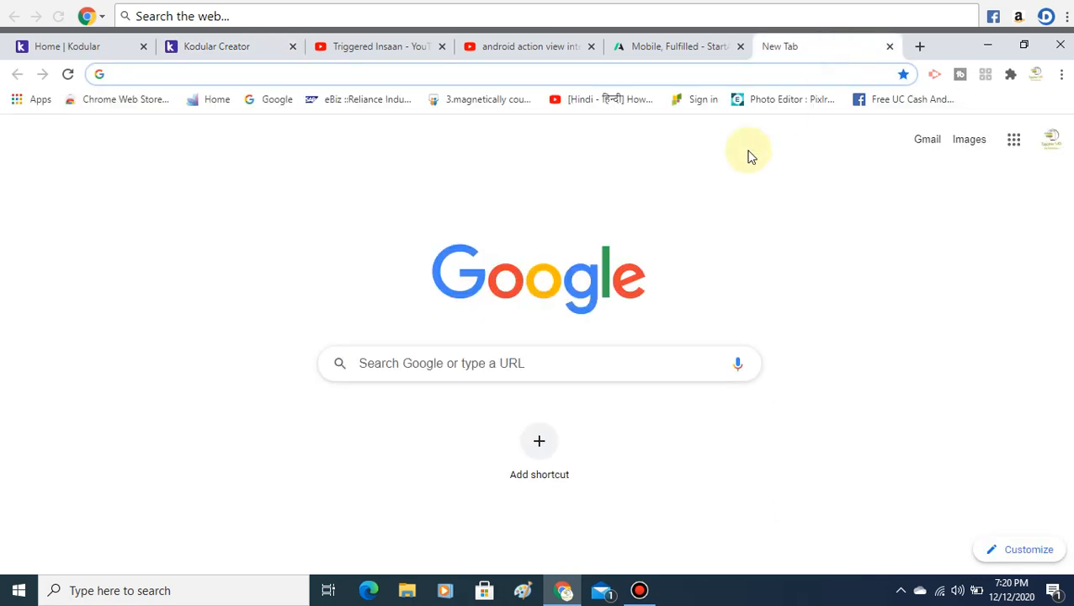
type("app")
key("BackSpace")
key("BackSpace")
key("BackSpace")
key("BackSpace")
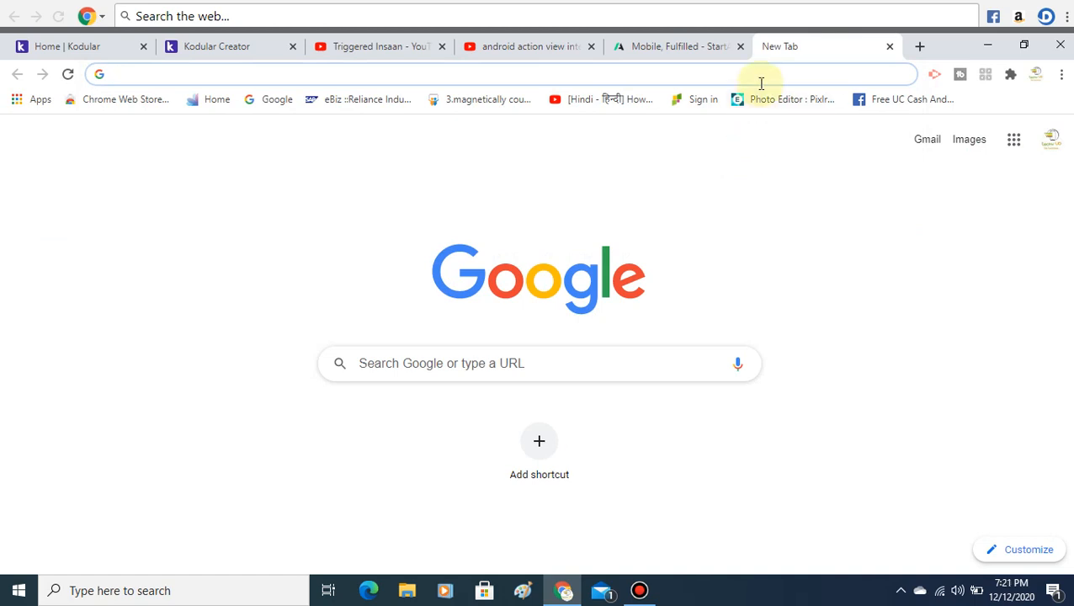
Step: Go to adcolony.com, open its login page and close the AdColony home page
type("adc")
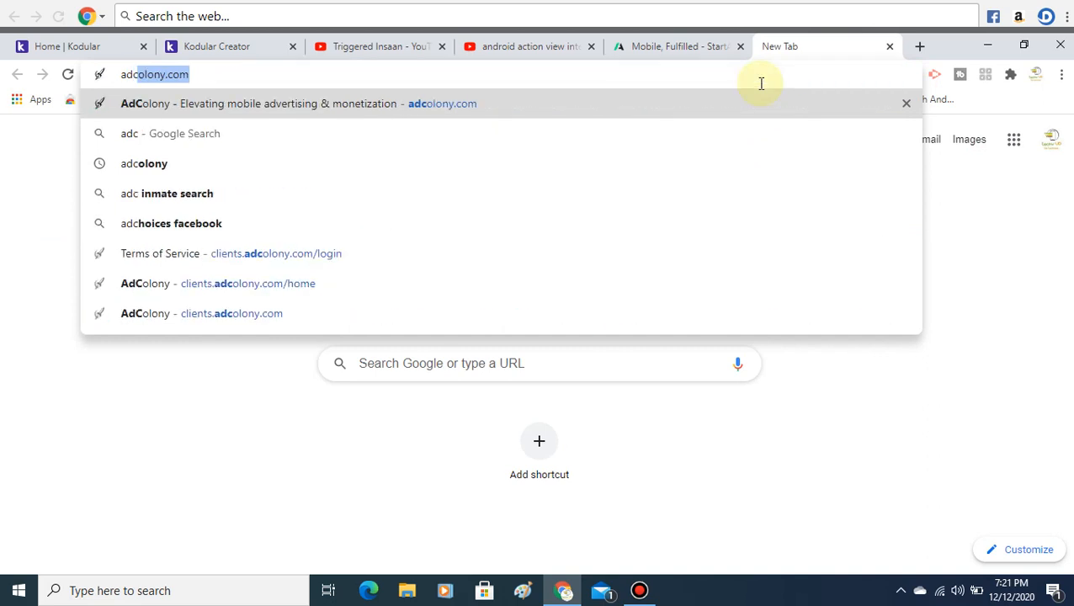
left_click(536, 113)
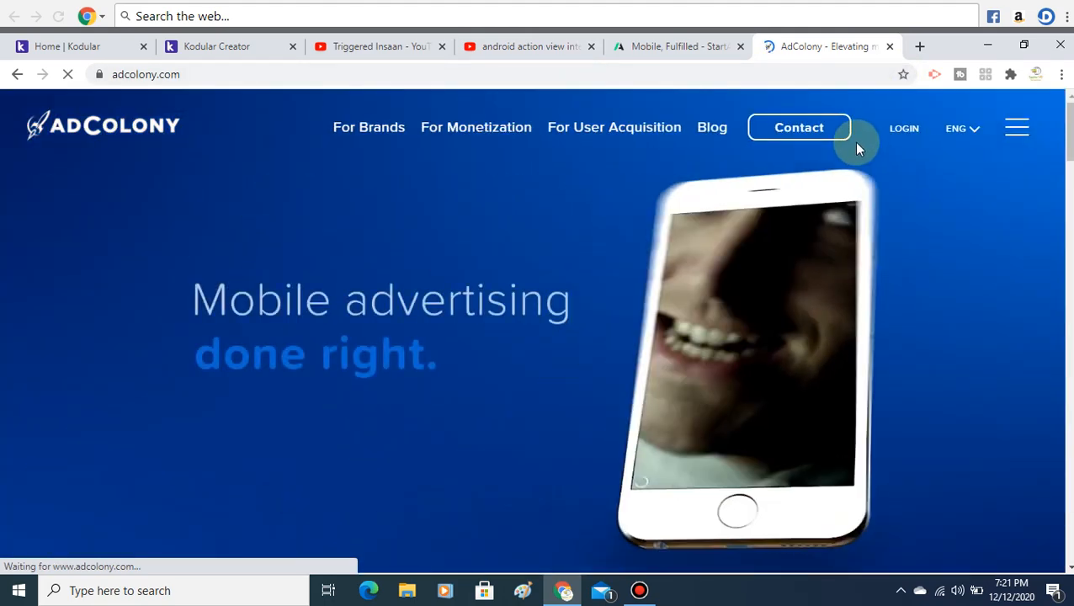
left_click(902, 140)
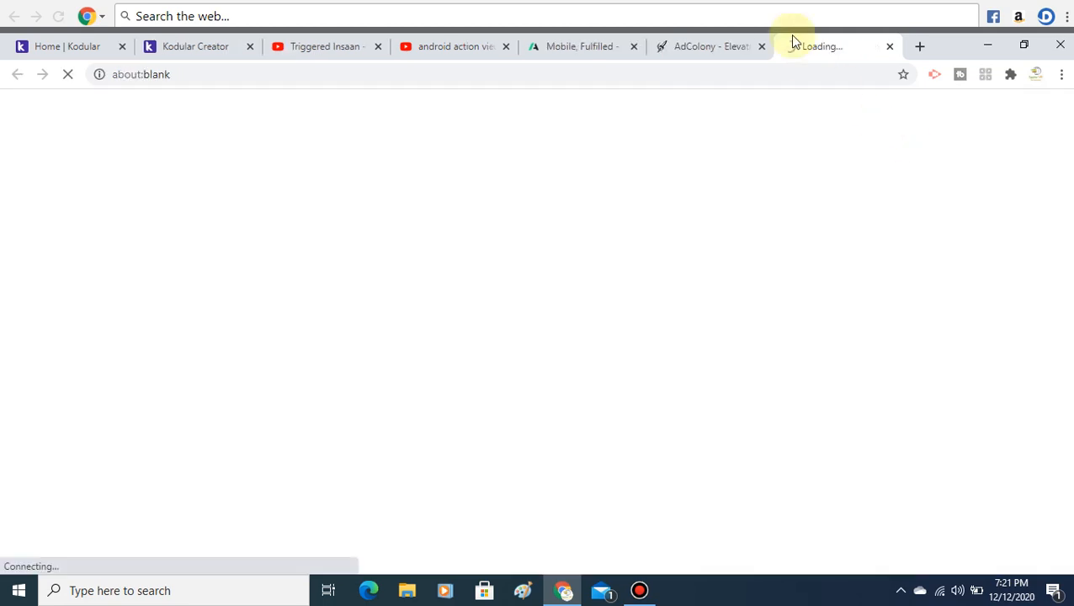
left_click(738, 48)
left_click(763, 46)
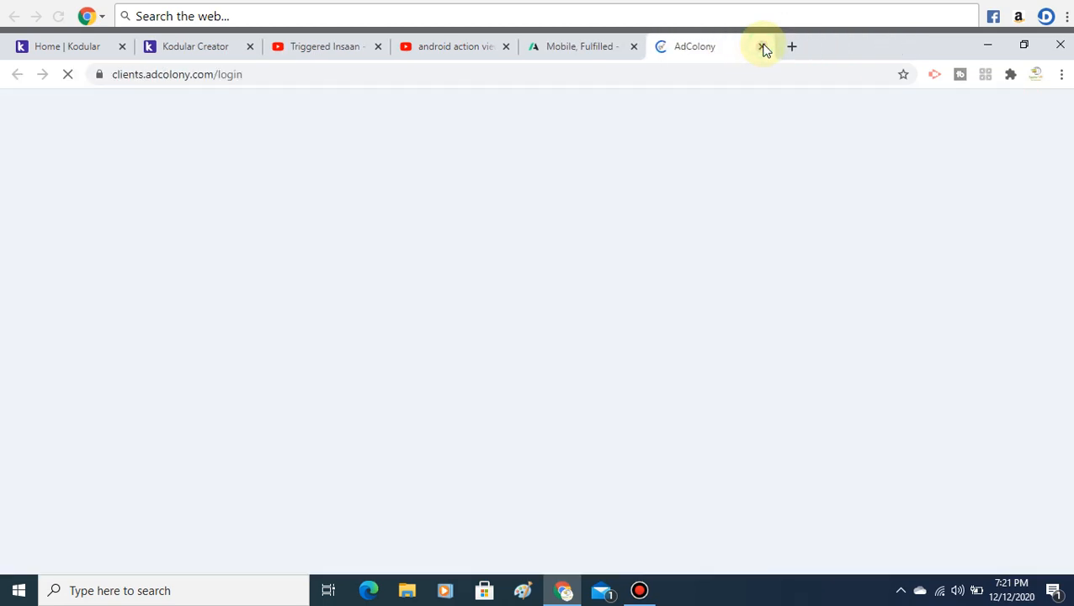
Step: Open the StartApp portal's sign-in page and log in to AdColony with the saved account credentials
left_click(603, 48)
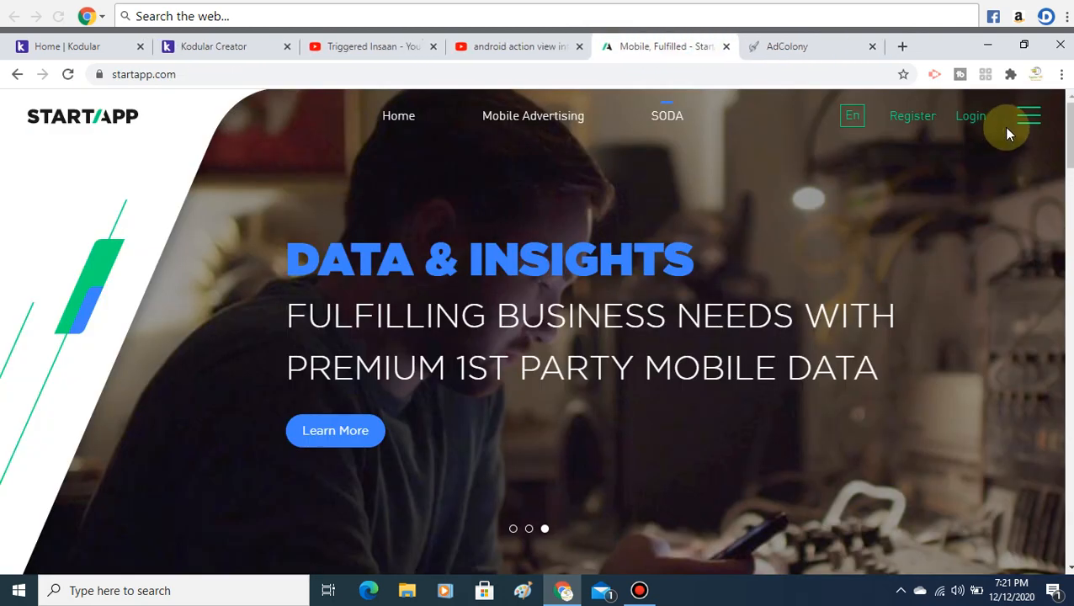
left_click(964, 118)
left_click(831, 56)
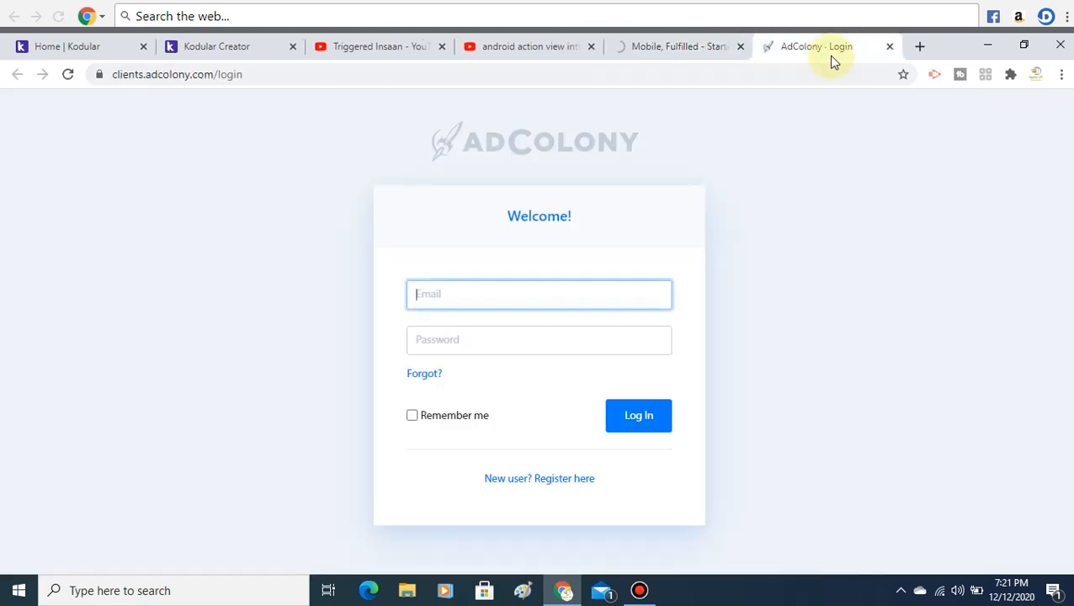
left_click(652, 432)
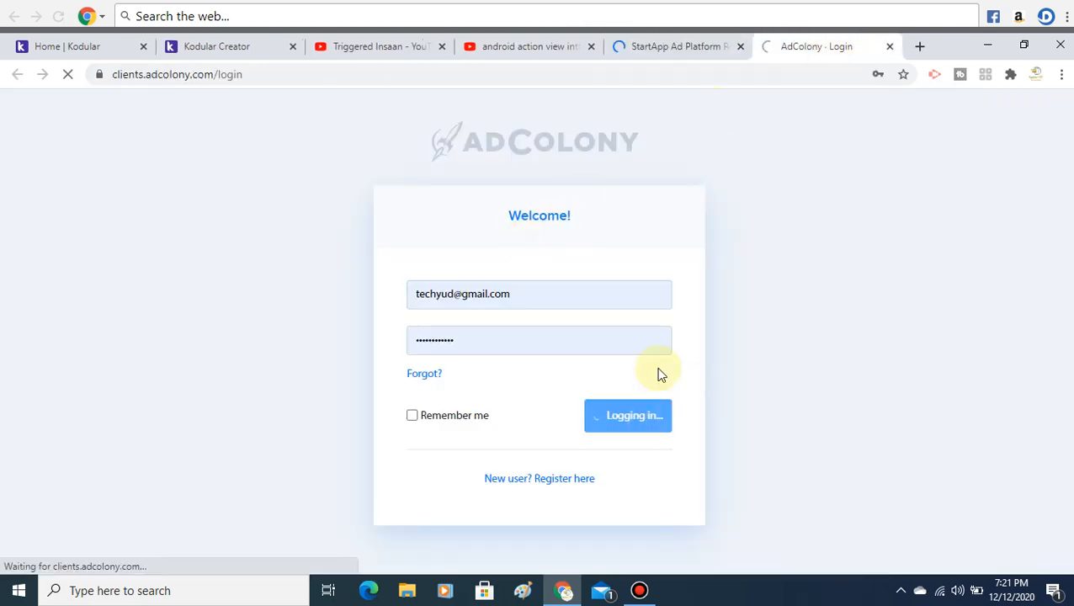
left_click(704, 50)
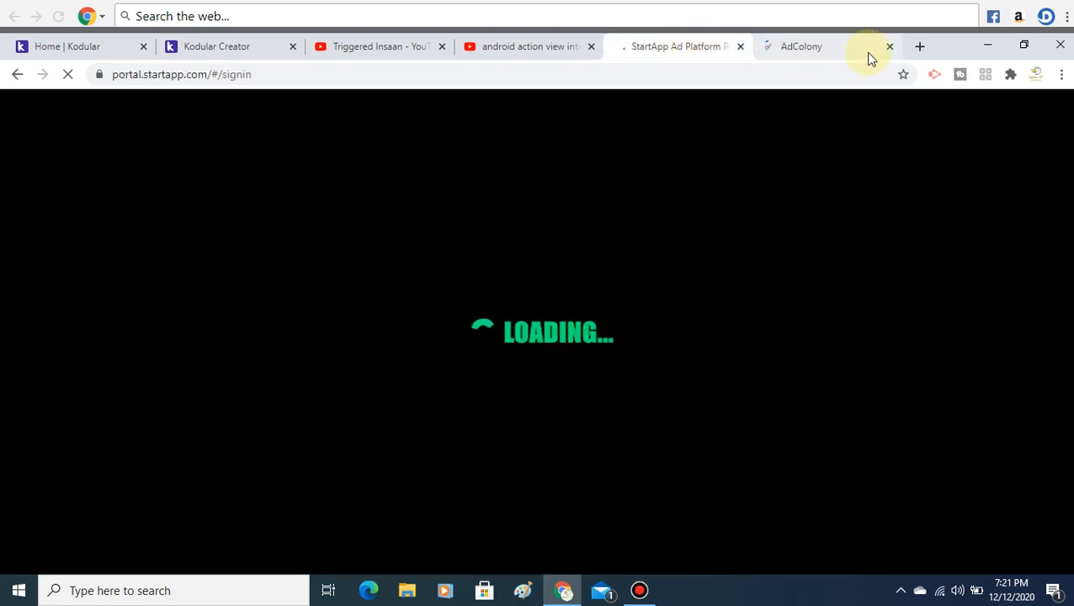
Step: Start setting up a new app in AdColony and set its platform to Android
left_click(815, 53)
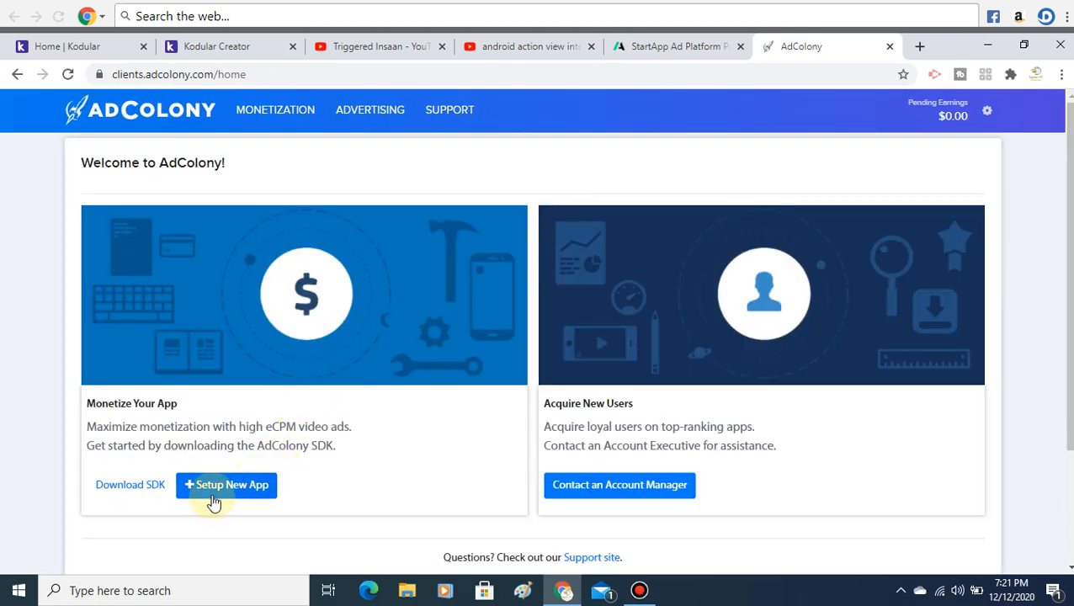
left_click(211, 492)
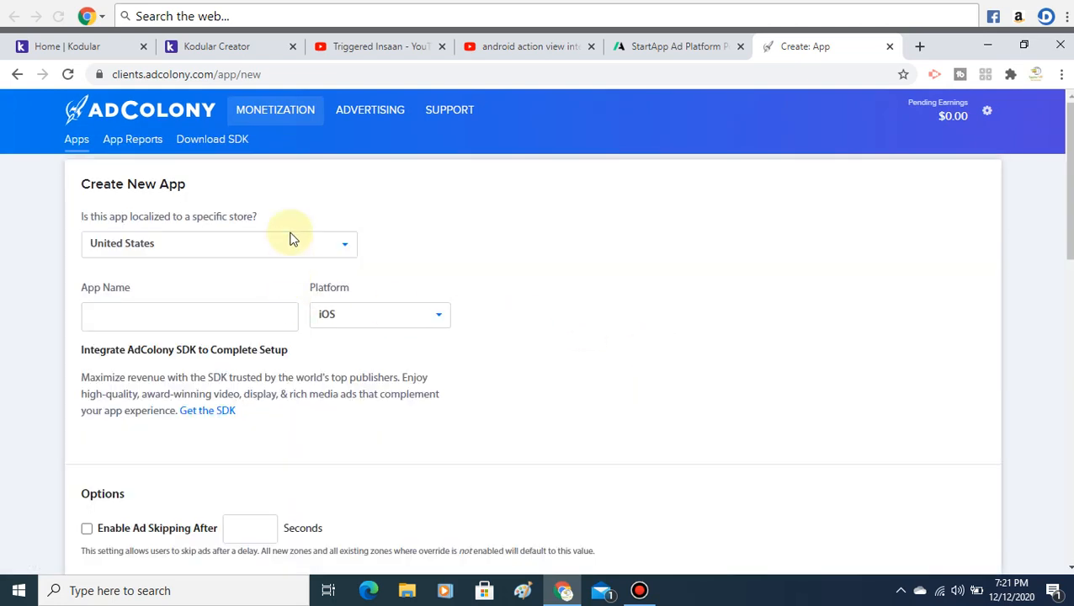
left_click(296, 241)
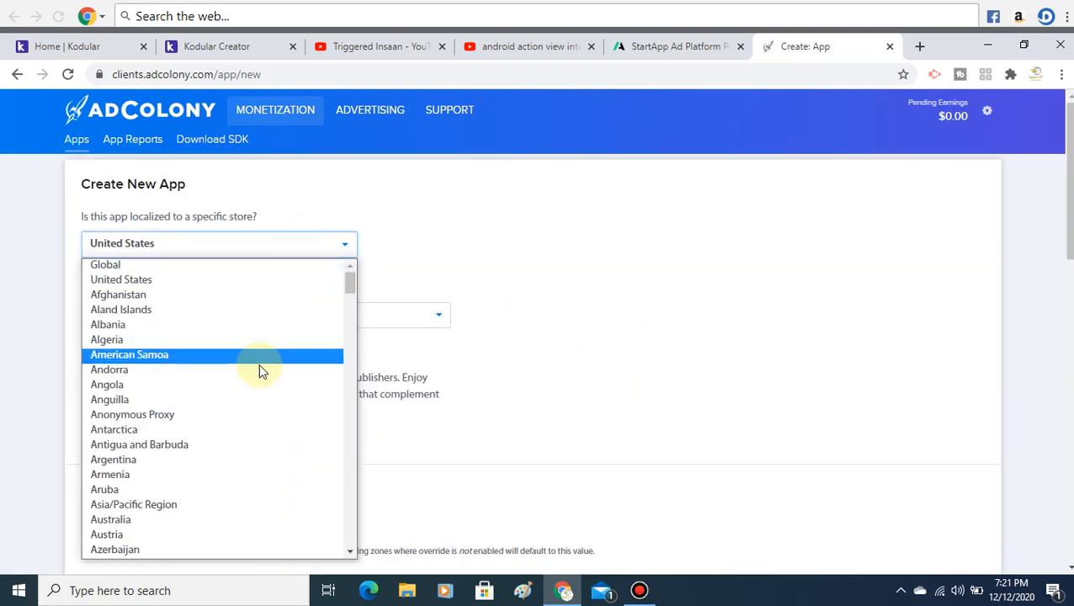
left_click(445, 290)
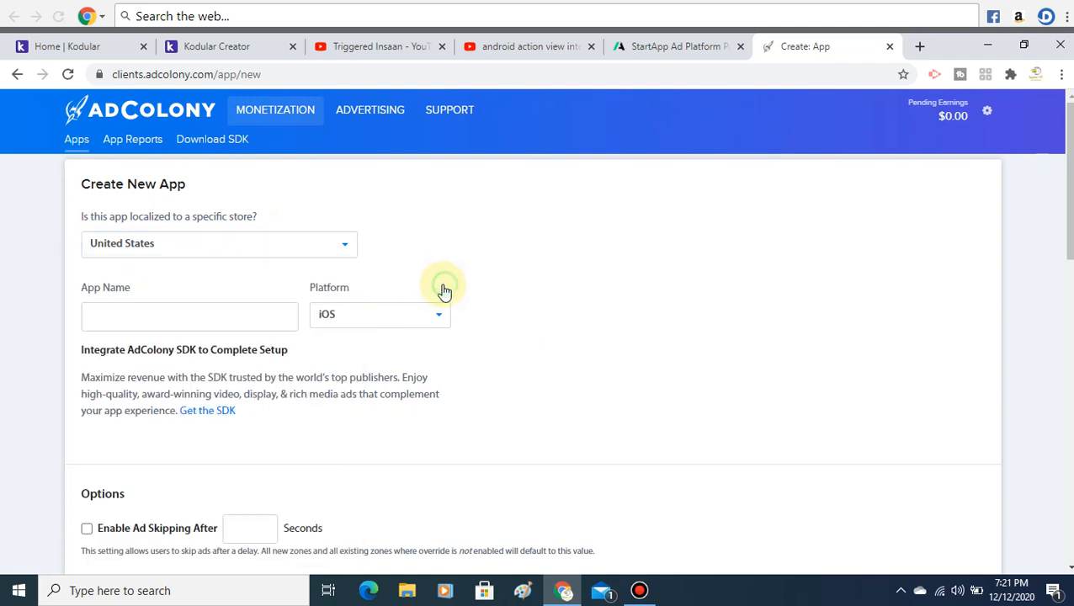
left_click(377, 321)
left_click(384, 354)
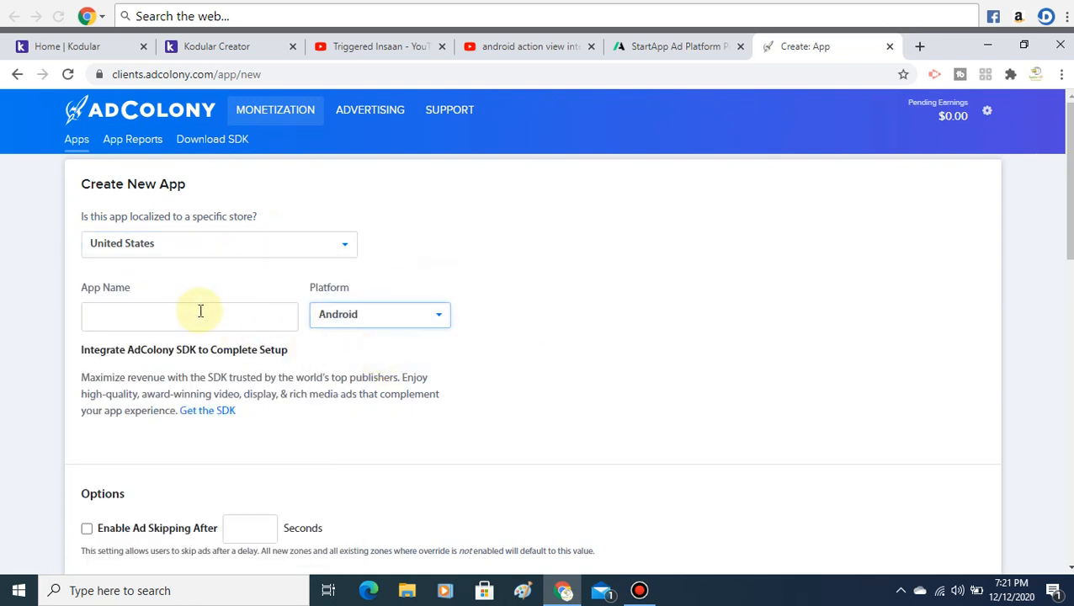
left_click(194, 314)
left_click(523, 294)
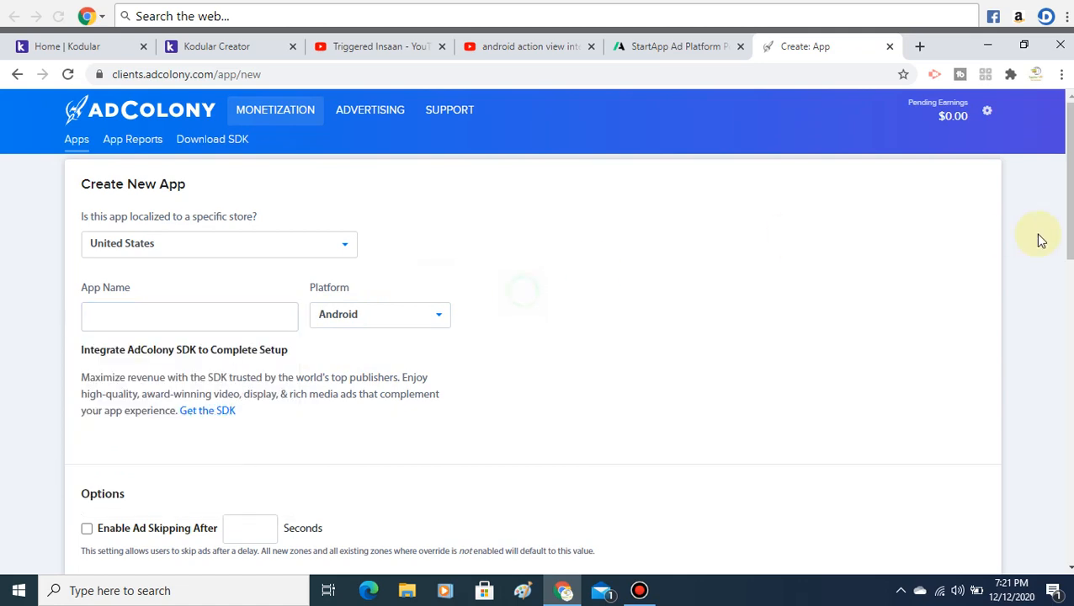
Step: Review the ad skipping, COPPA, audio and ad type options of AdColony's new app form, and close the page
scroll(539, 337, "down", 5)
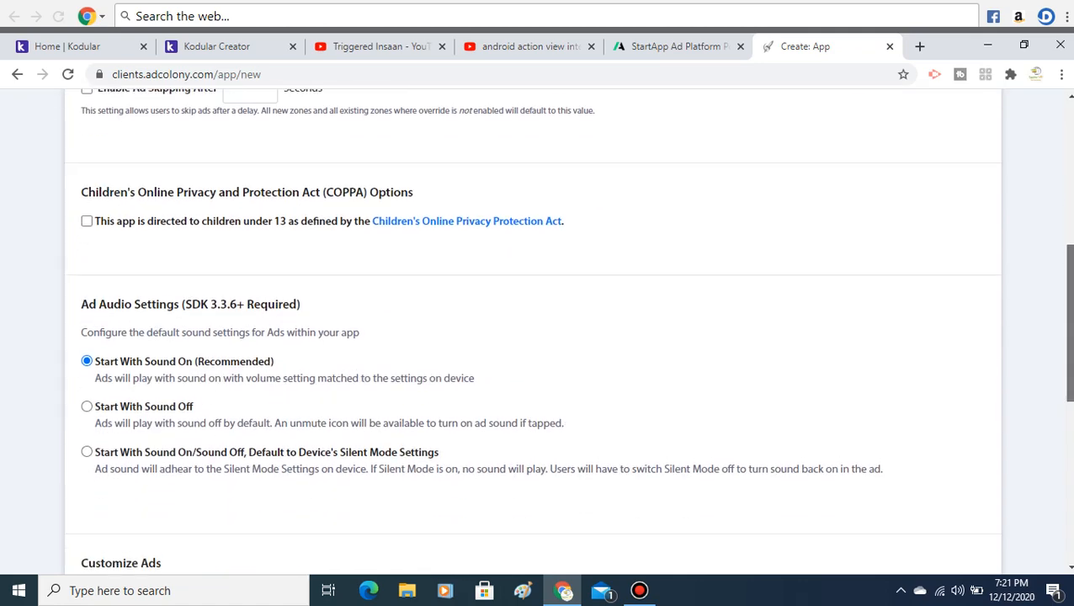
scroll(539, 336, "down", 4)
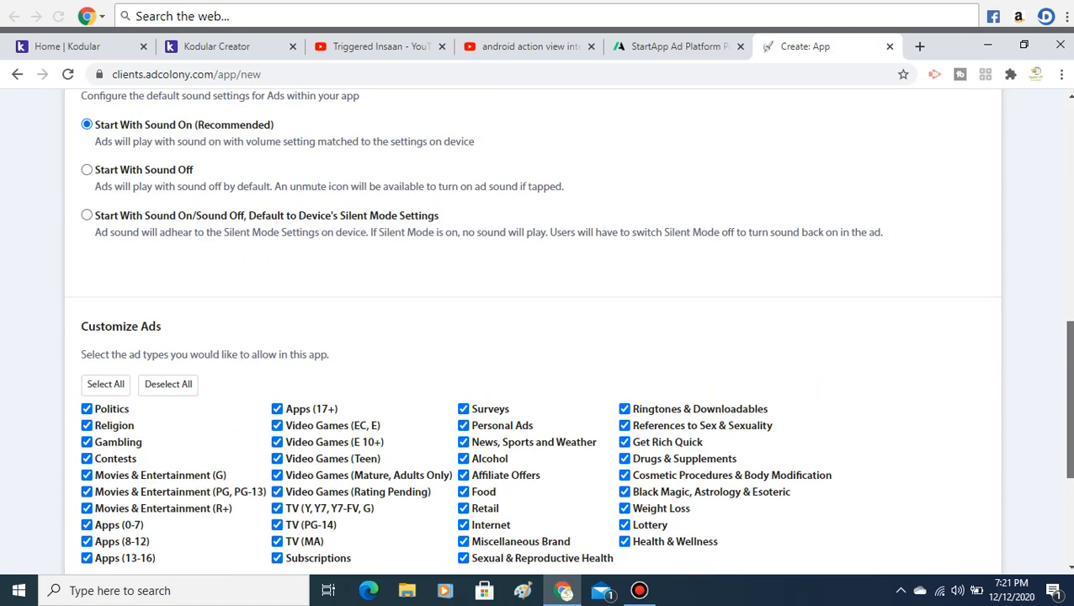
scroll(1063, 354, "up", 5)
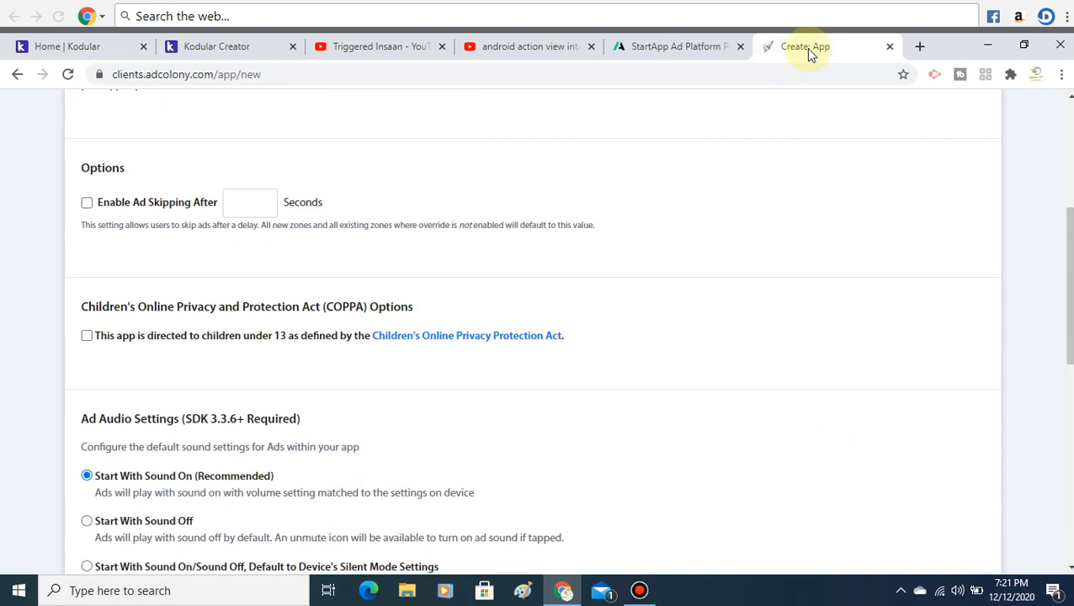
left_click(889, 48)
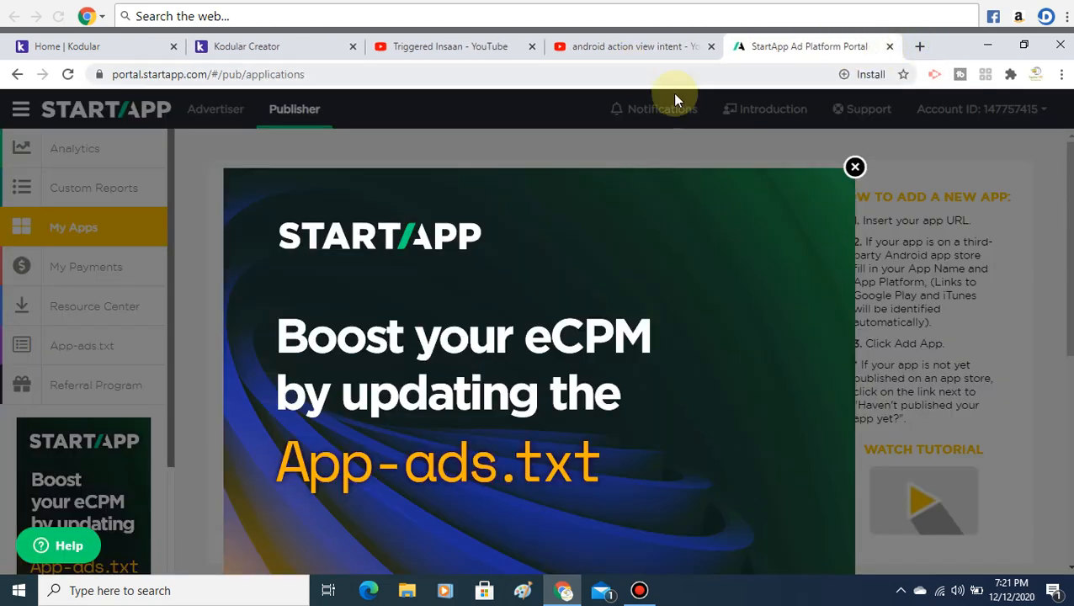
Step: Dismiss the App-ads.txt promotion in the StartApp portal and add an unpublished Android app named kgjjgrsj
left_click(853, 166)
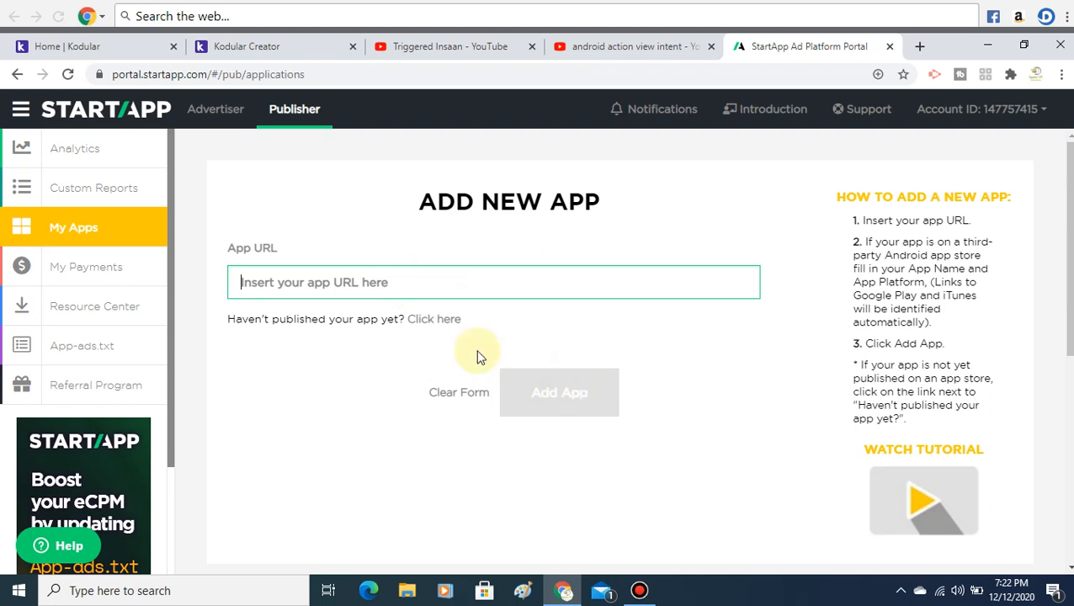
left_click(432, 320)
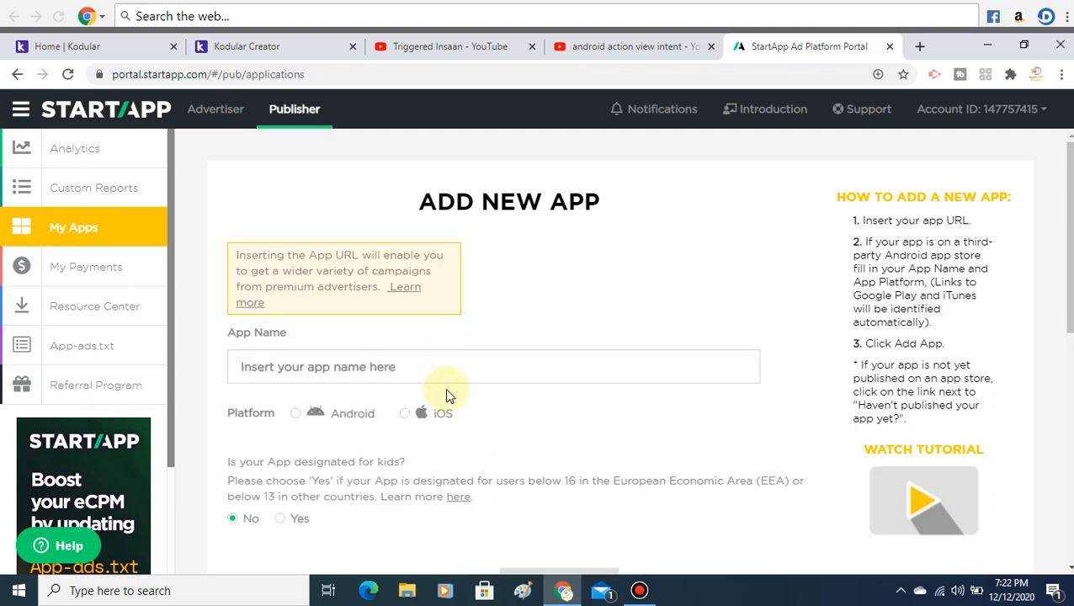
left_click(296, 414)
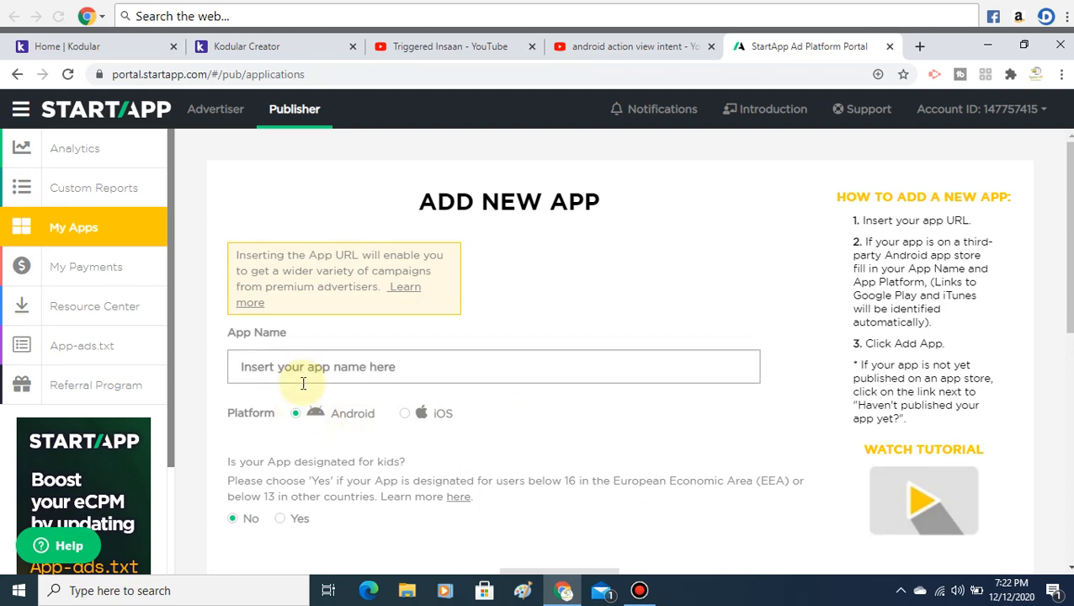
left_click(308, 373)
type("kgjjgrsj")
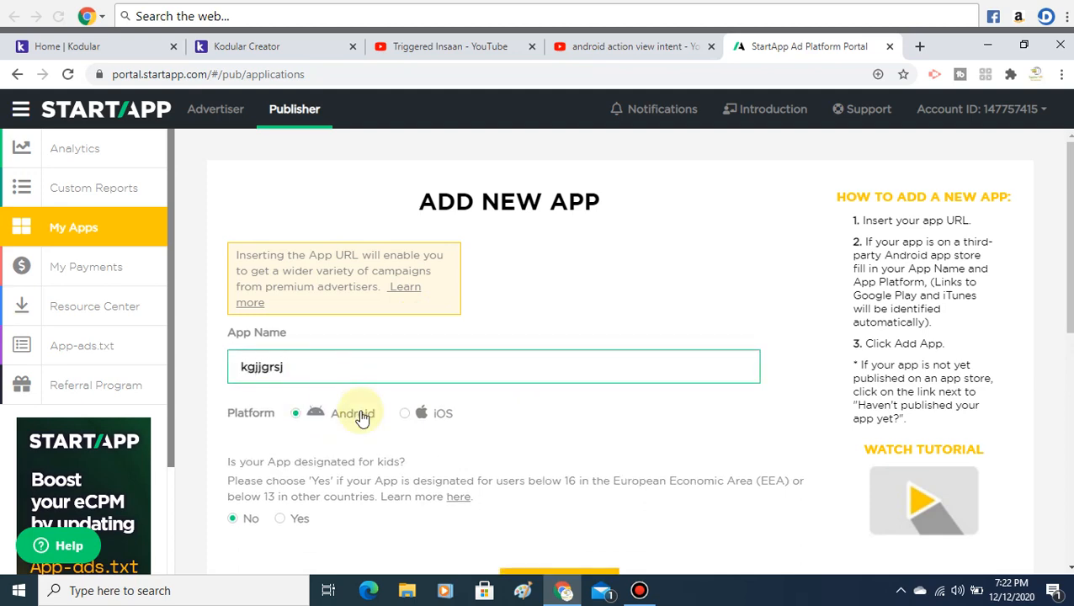
scroll(787, 247, "down", 3)
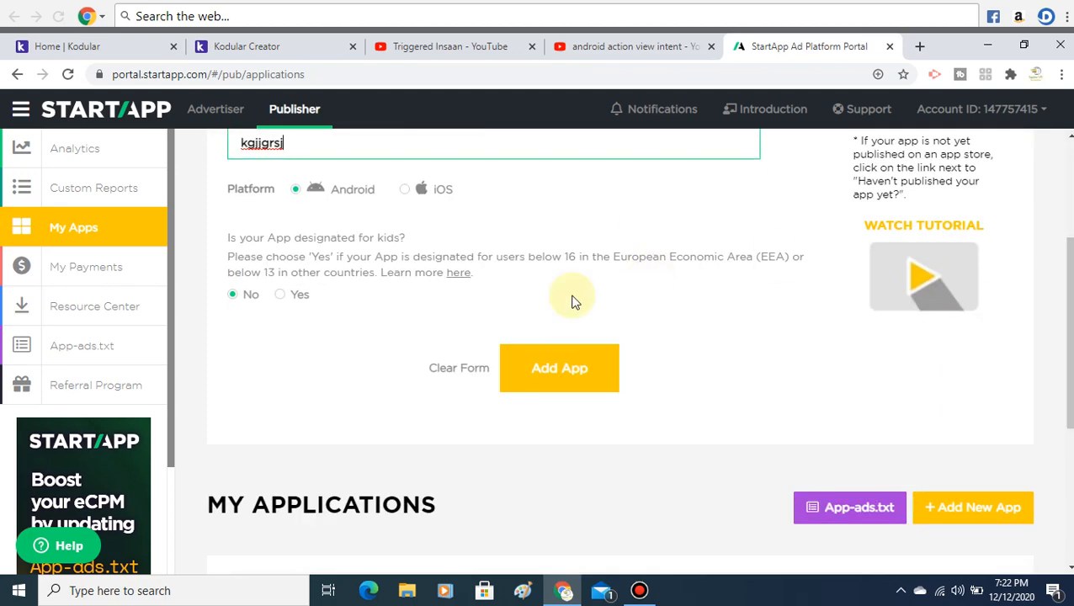
left_click(563, 389)
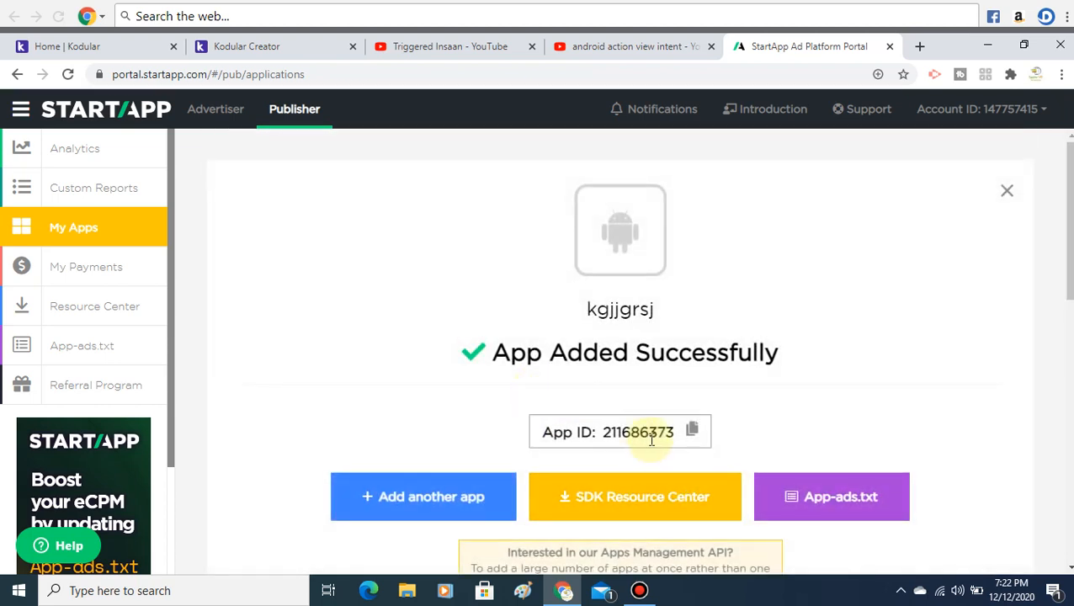
Step: Examine StartApp's ad units and the new app's entry in the My Applications list
scroll(1066, 253, "down", 3)
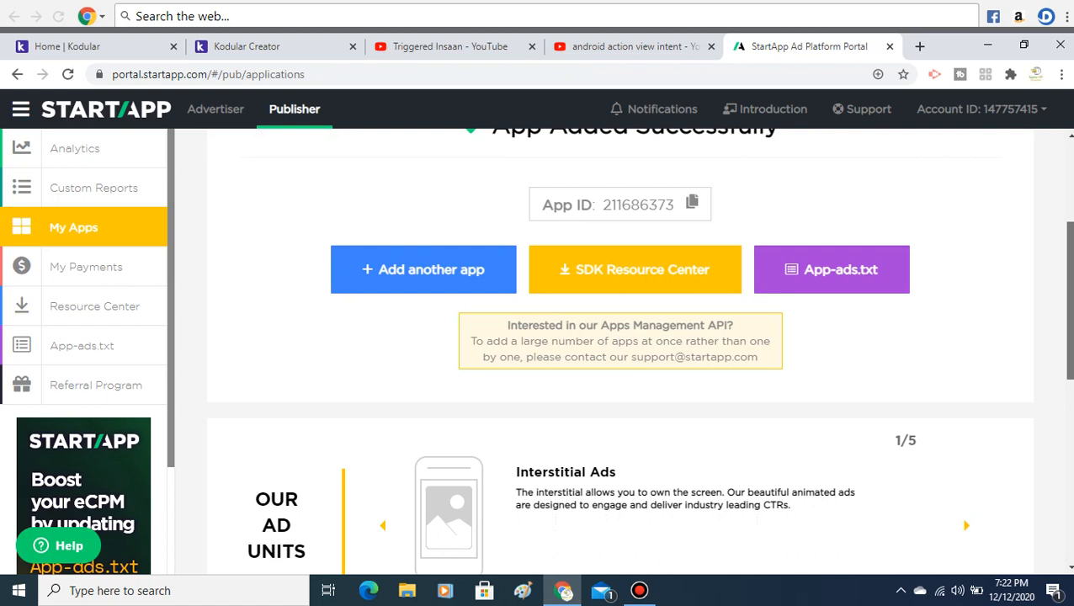
scroll(1062, 354, "down", 3)
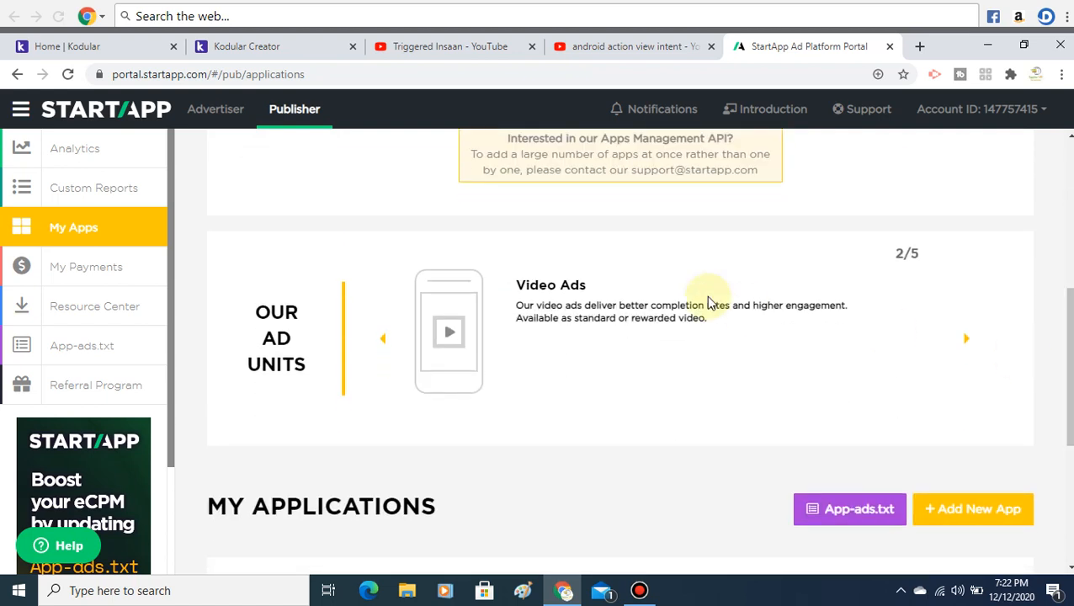
left_click(383, 338)
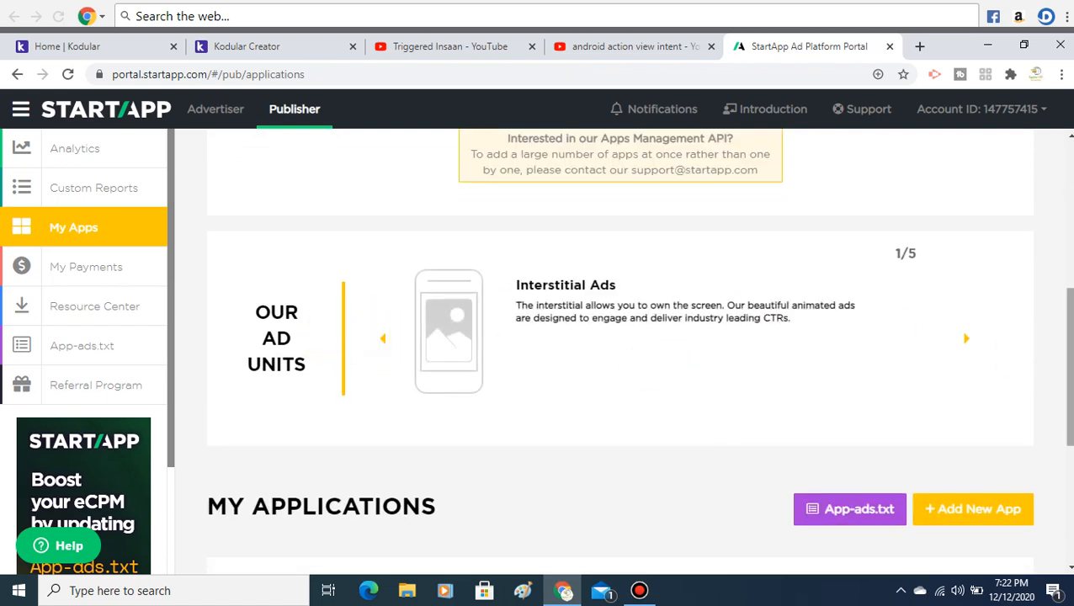
scroll(789, 435, "down", 4)
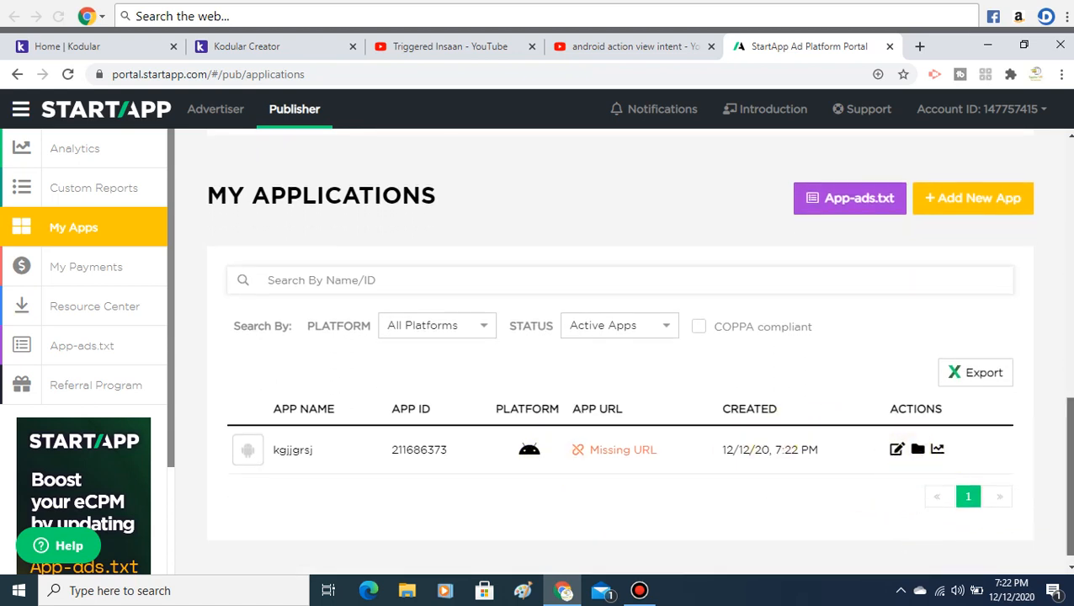
Step: Look over StartApp's ad units once more and return to the ytapp project in Kodular
scroll(900, 452, "up", 2)
scroll(573, 394, "up", 2)
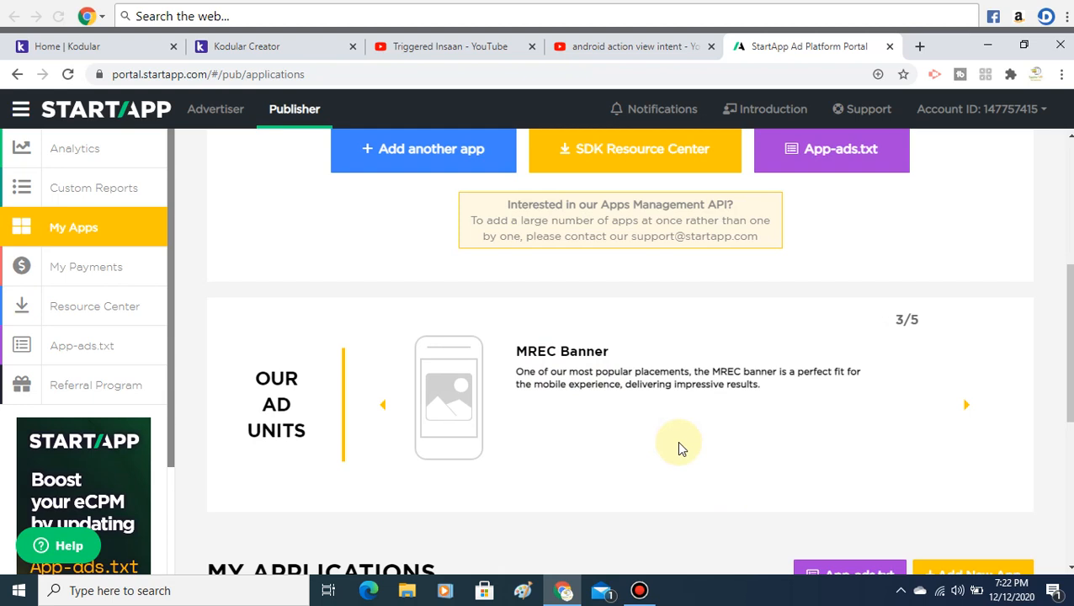
left_click(200, 42)
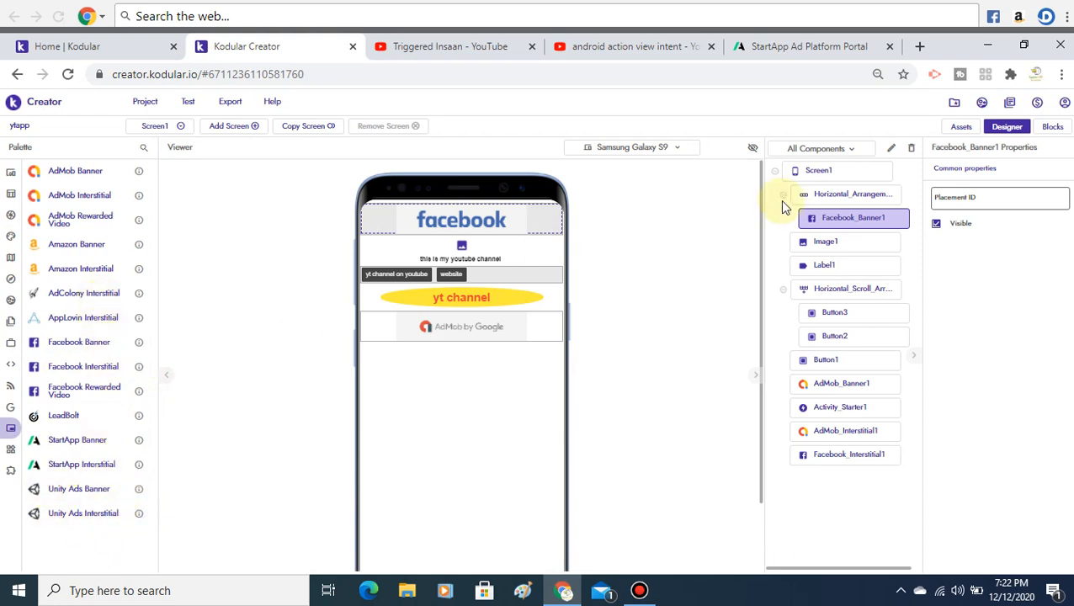
left_click(918, 48)
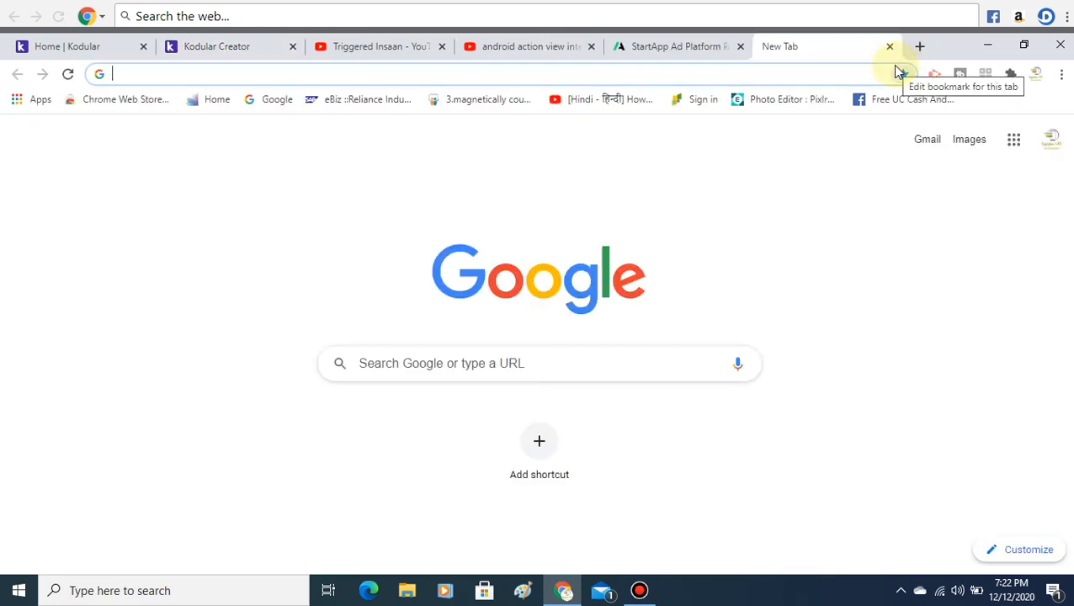
type("u")
key("BackSpace")
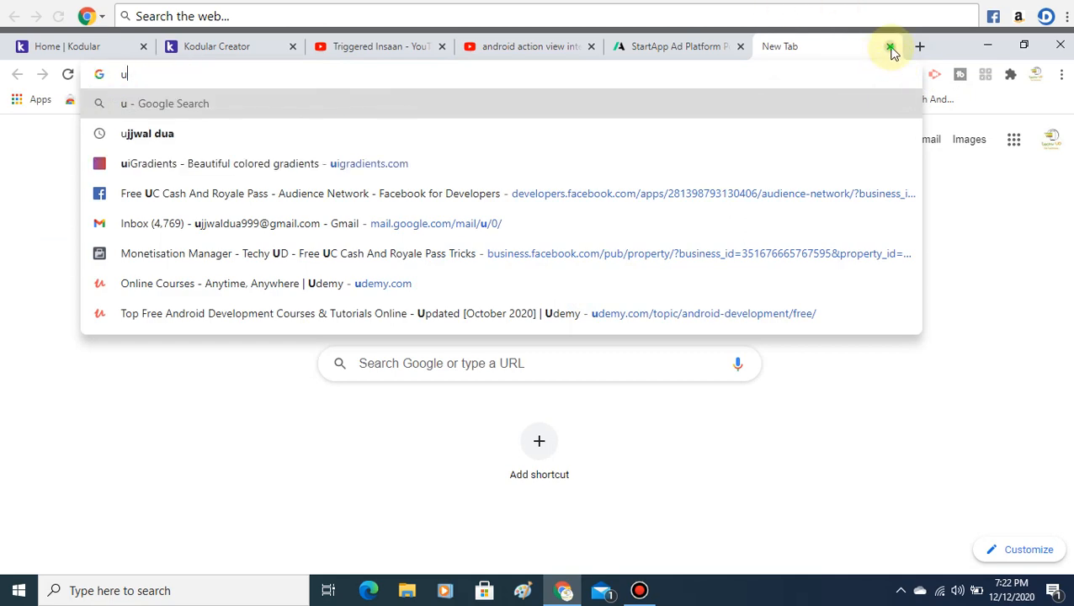
left_click(890, 47)
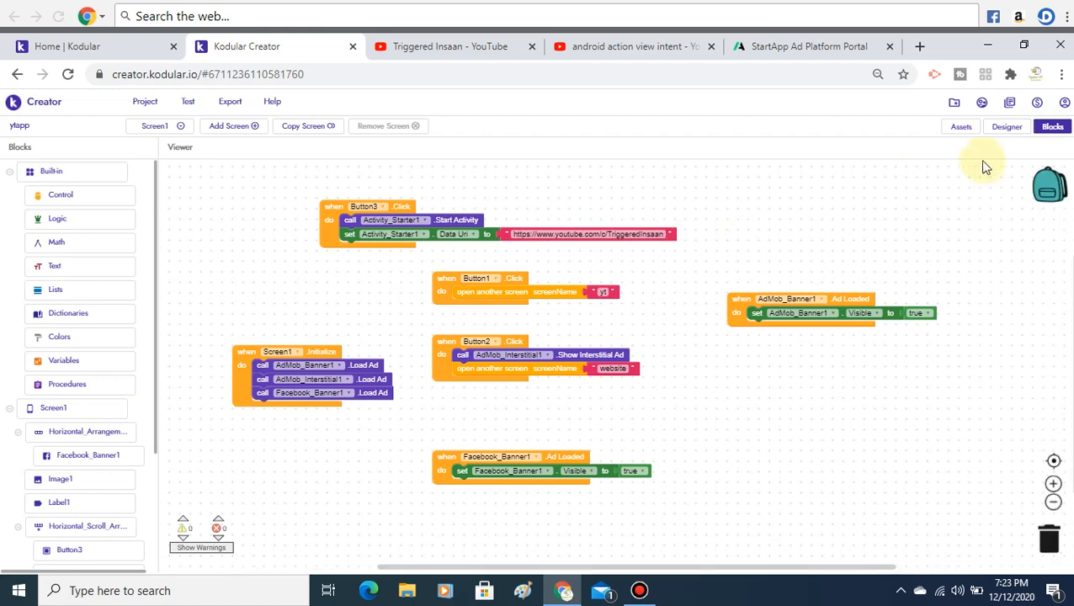
Step: Check the project's Assets Manager, close it and return to the screen design of Screen1
left_click(960, 126)
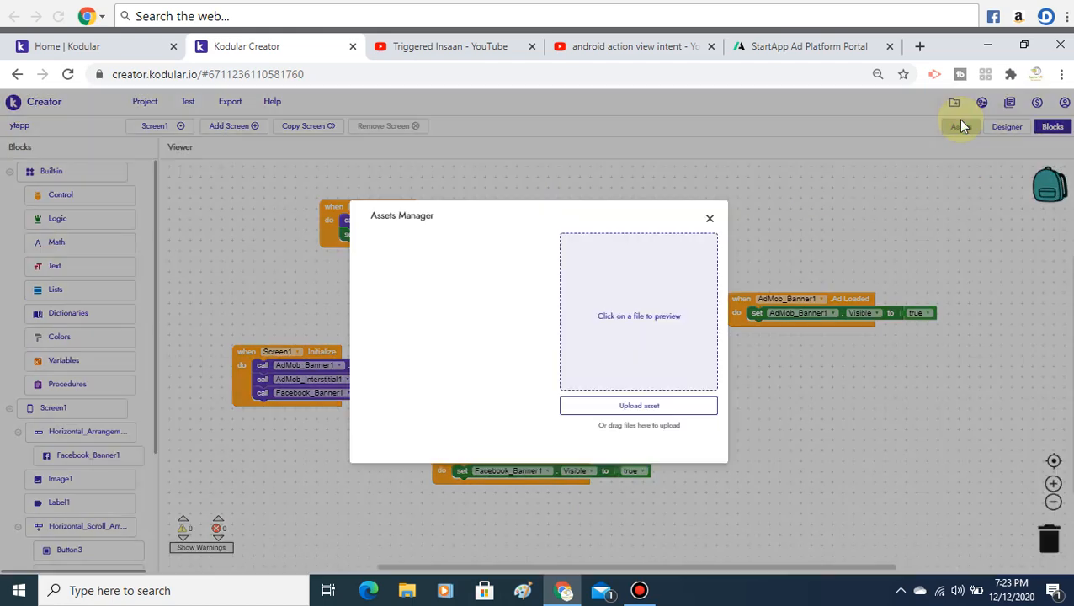
left_click(709, 220)
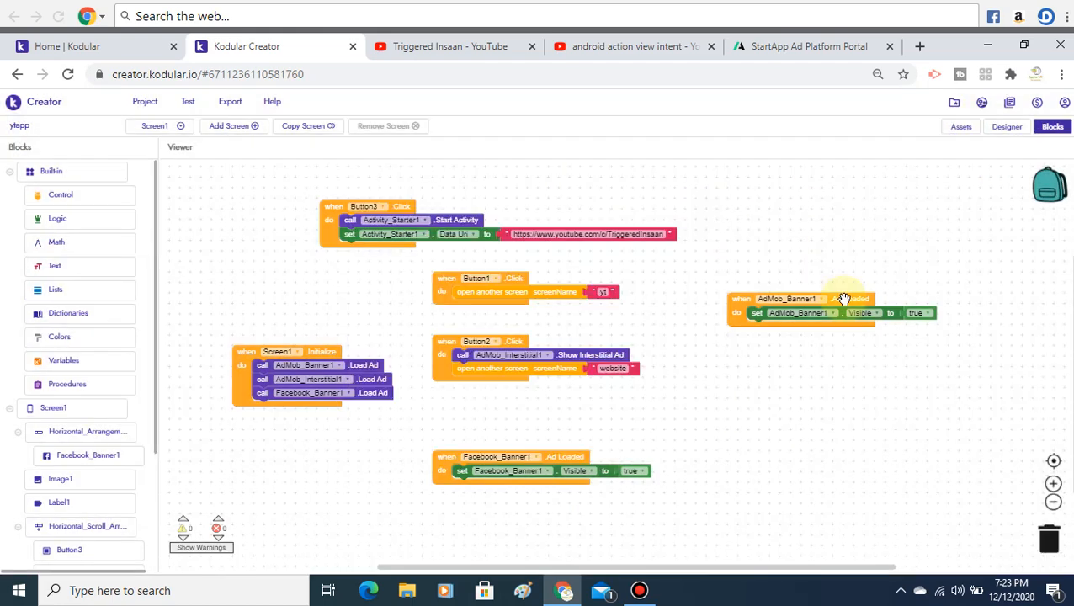
left_click(1010, 128)
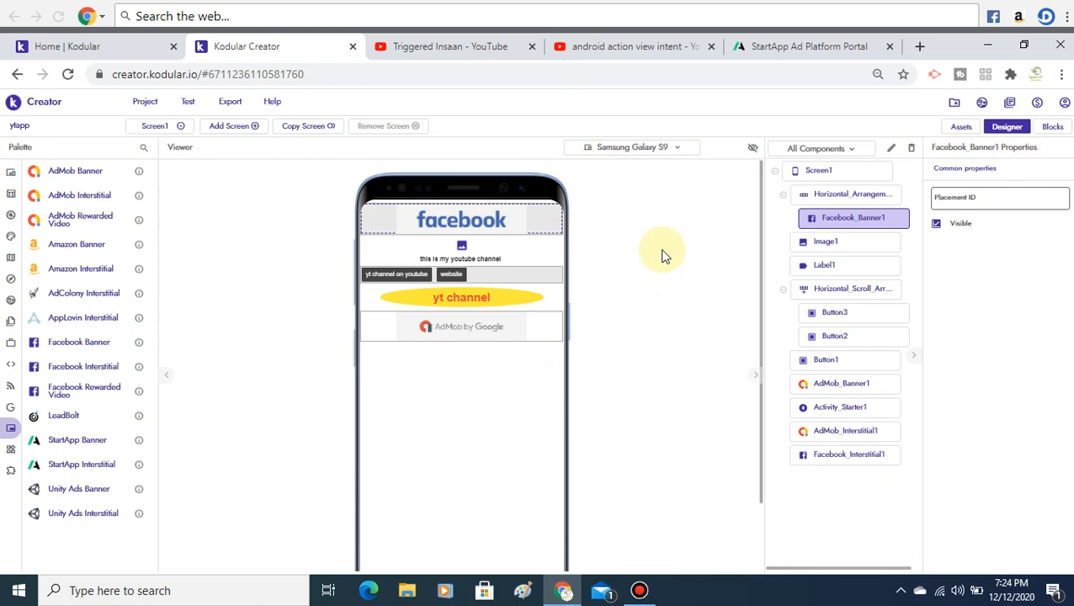
Step: Close the StartApp portal and open pixabay.com in a new browser tab
left_click(890, 47)
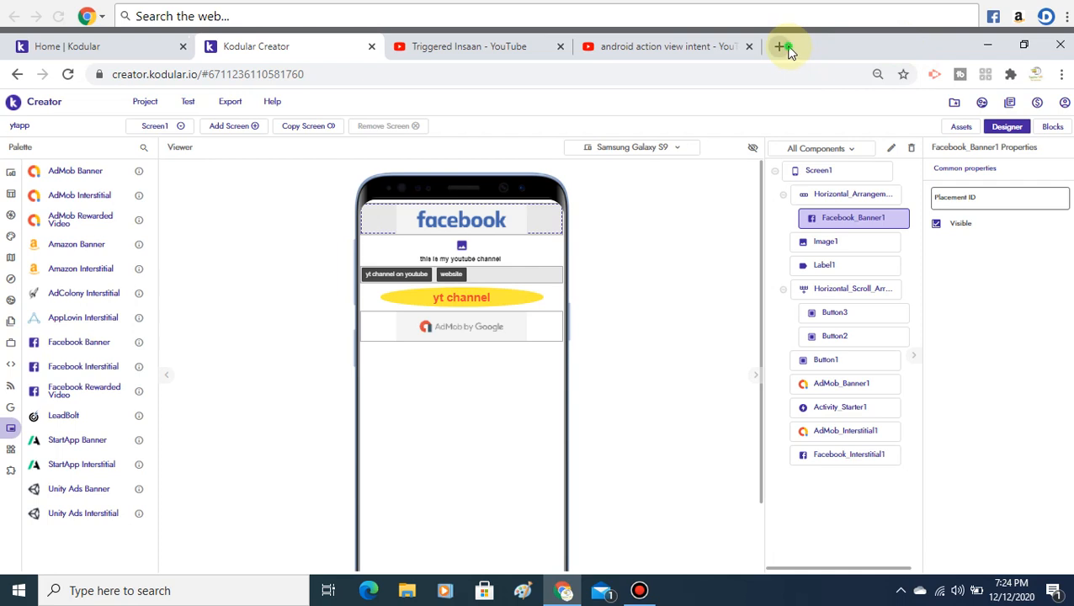
left_click(781, 48)
type("pi")
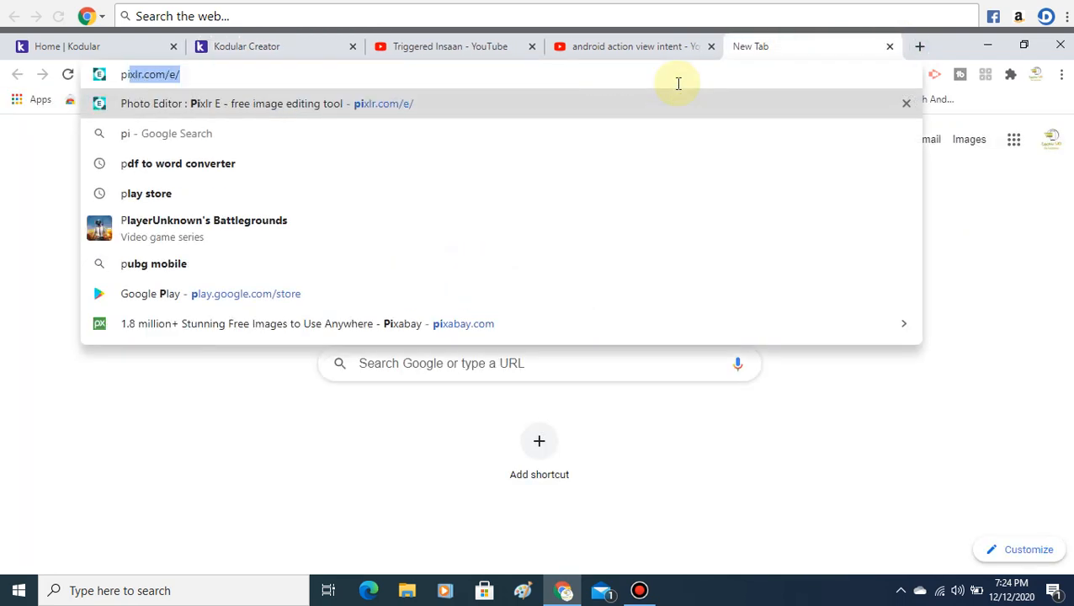
type("xabay")
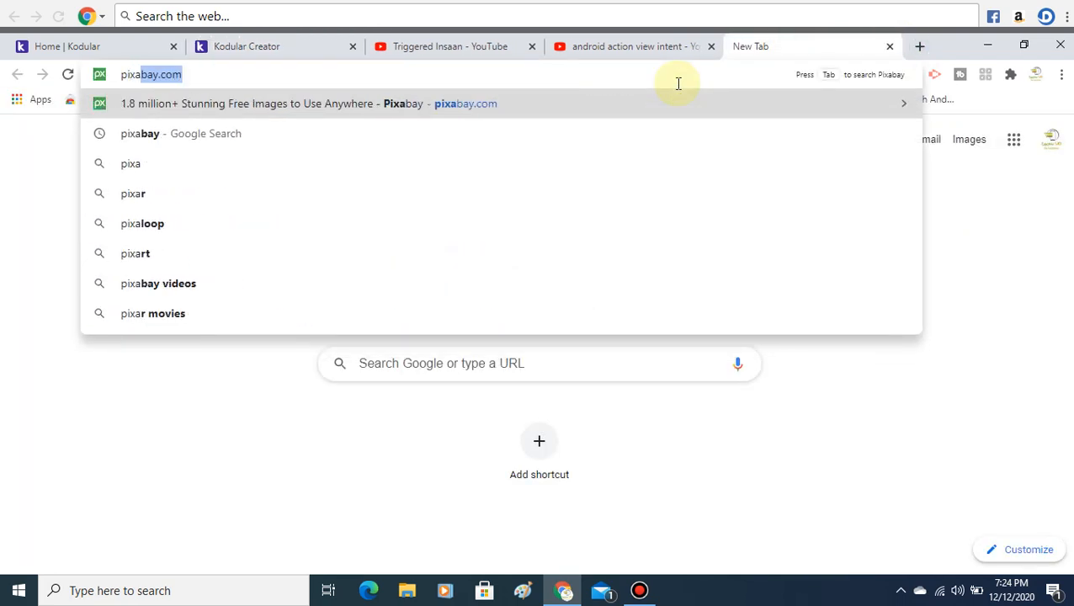
key("Return")
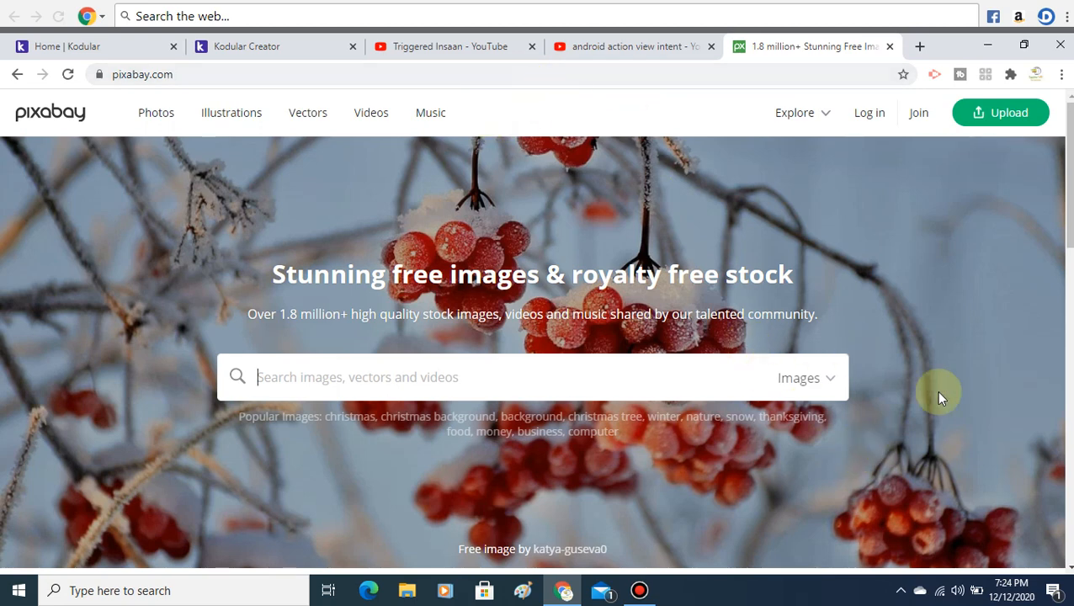
mouse_move(1070, 172)
left_mouse_down()
mouse_move(1070, 271)
mouse_move(1071, 172)
left_mouse_up()
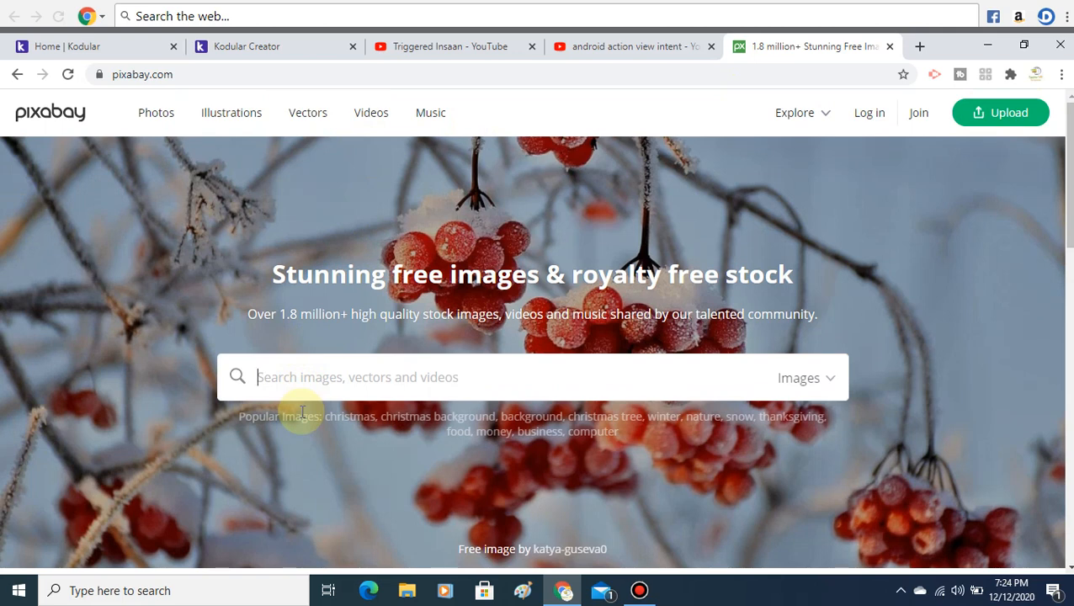
Step: Search Pixabay for vegetables and browse the free images in the results
type("vegetables")
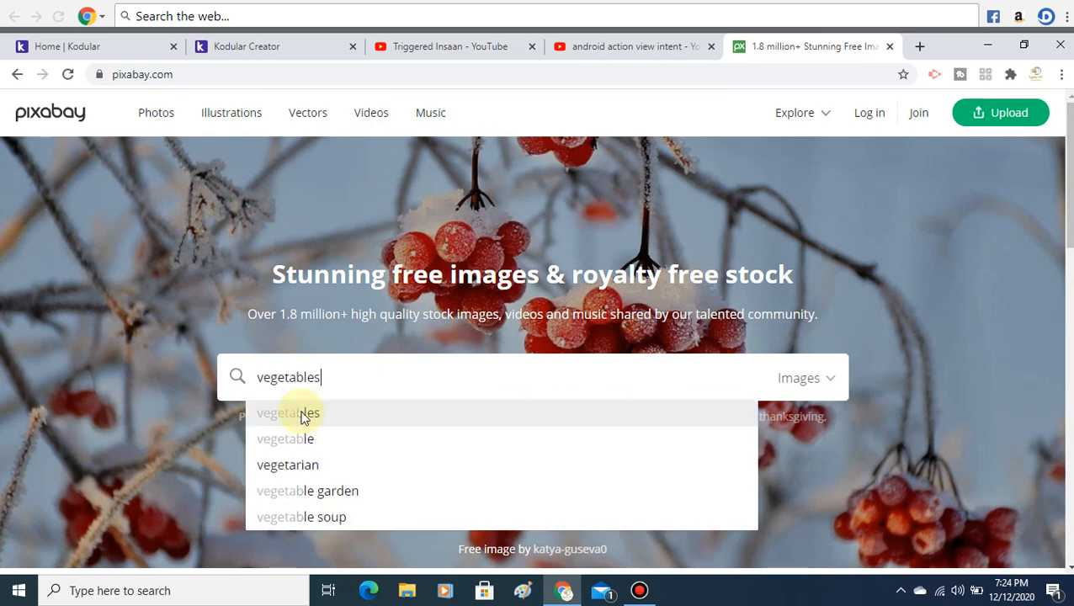
left_click(303, 414)
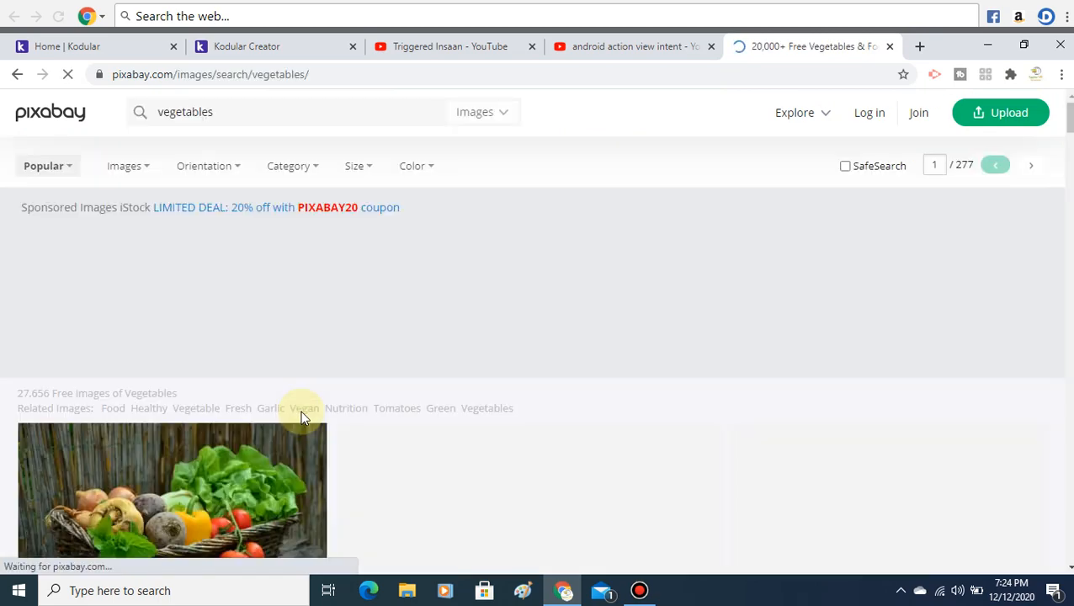
scroll(1061, 223, "down", 5)
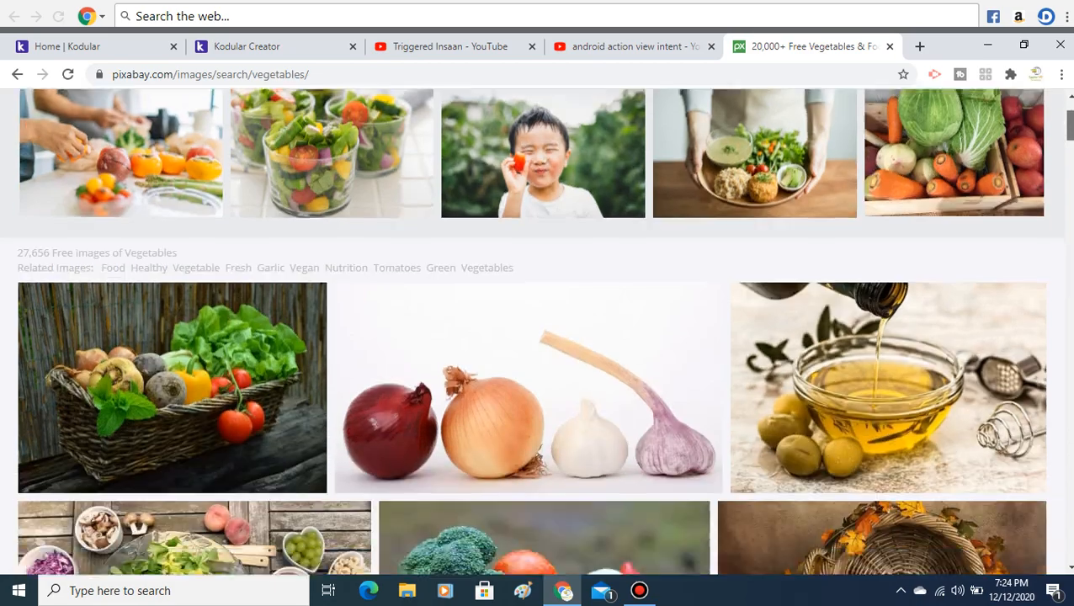
scroll(532, 331, "down", 4)
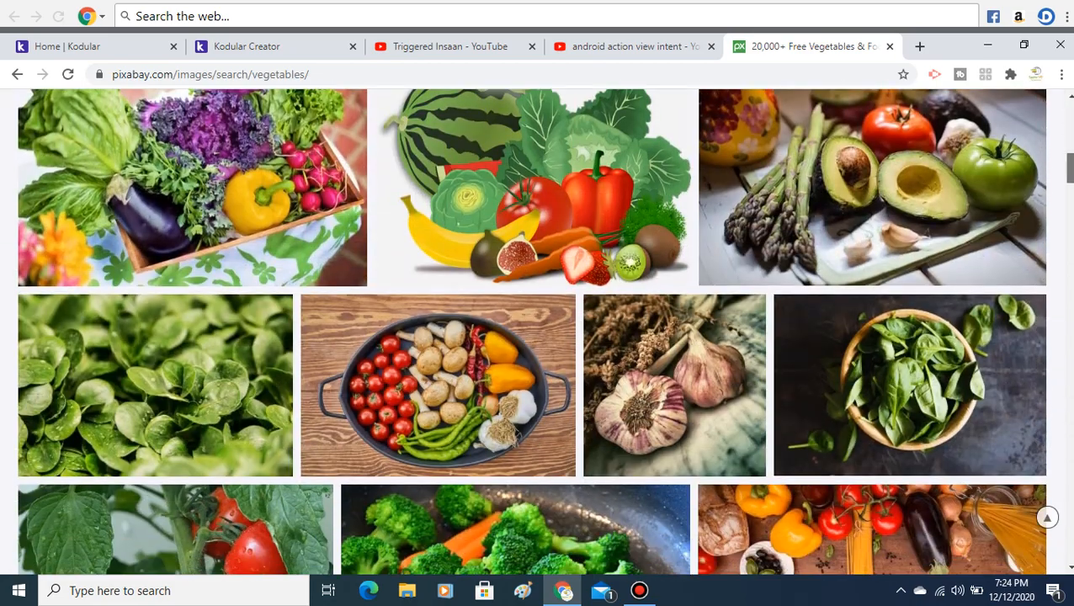
scroll(532, 331, "up", 2)
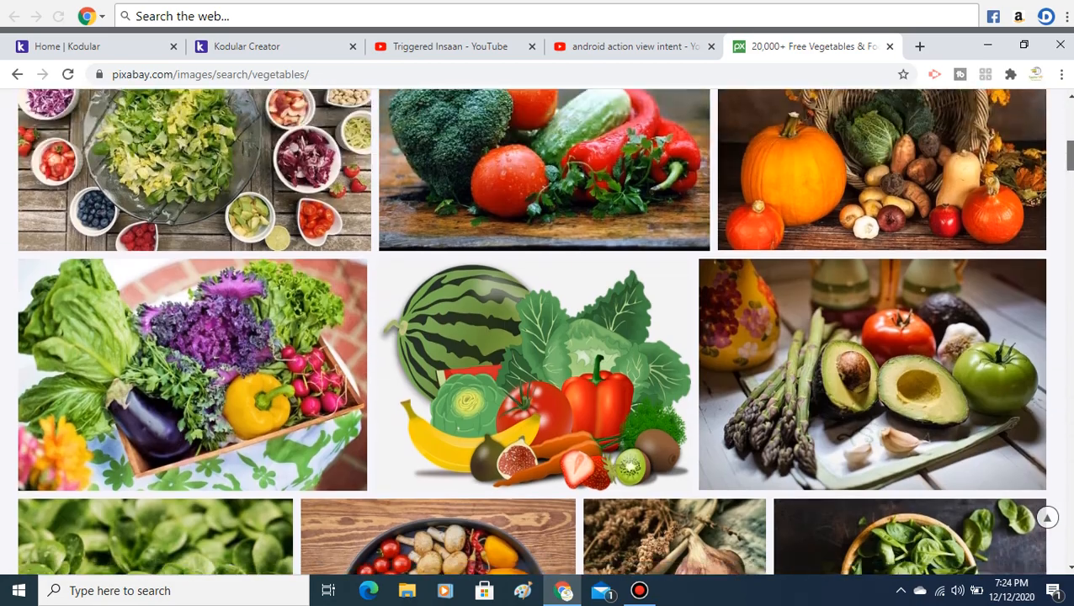
scroll(533, 331, "down", 3)
scroll(532, 331, "down", 11)
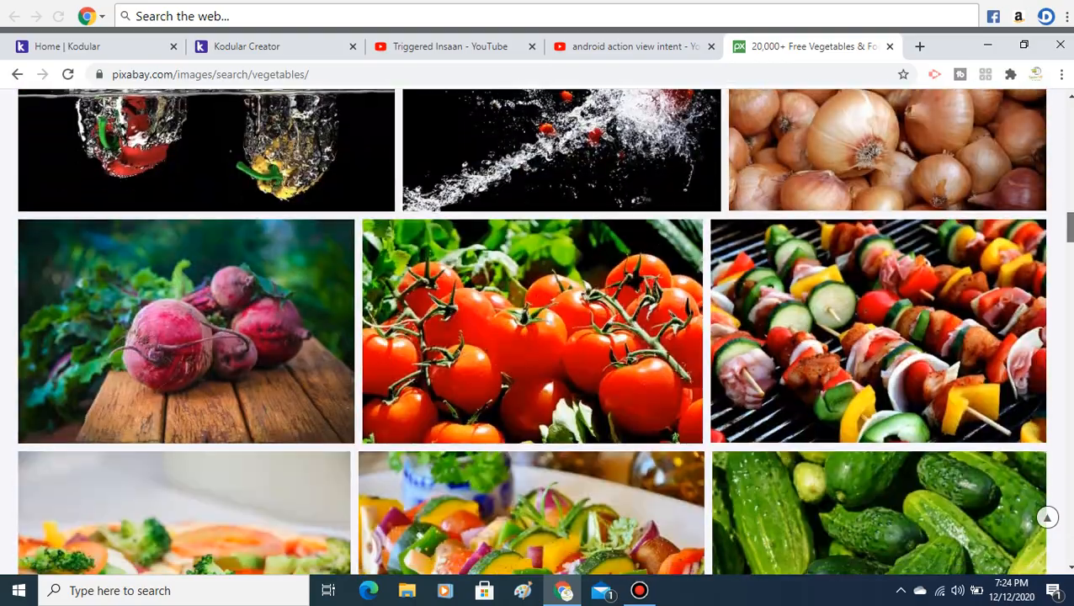
scroll(532, 331, "down", 4)
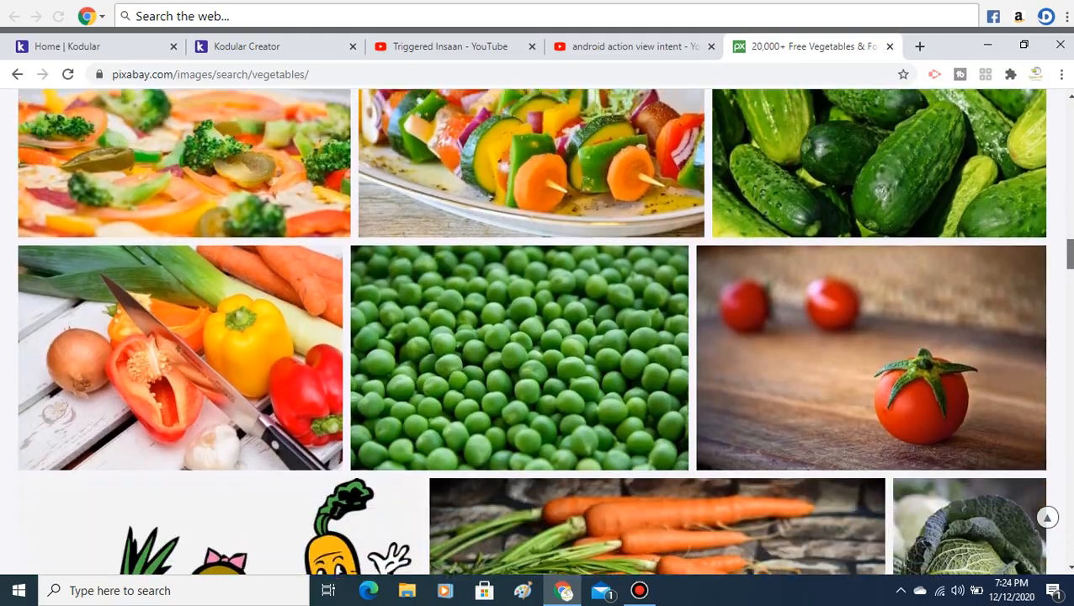
scroll(532, 331, "up", 17)
scroll(532, 331, "up", 5)
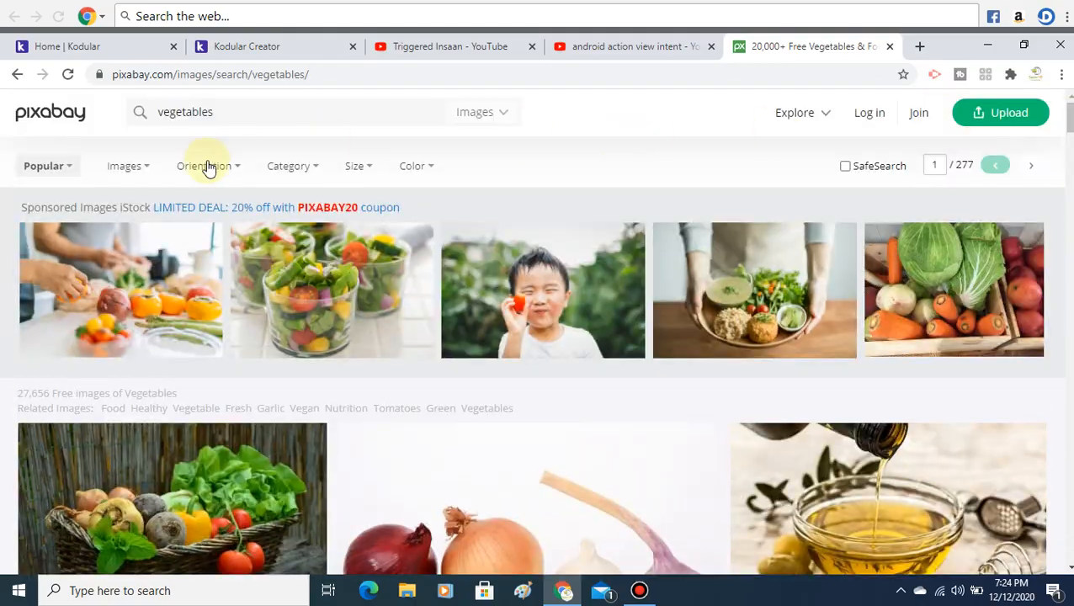
Step: Search Pixabay for fortnite images instead and look through the results
left_click_drag(255, 105, 102, 110)
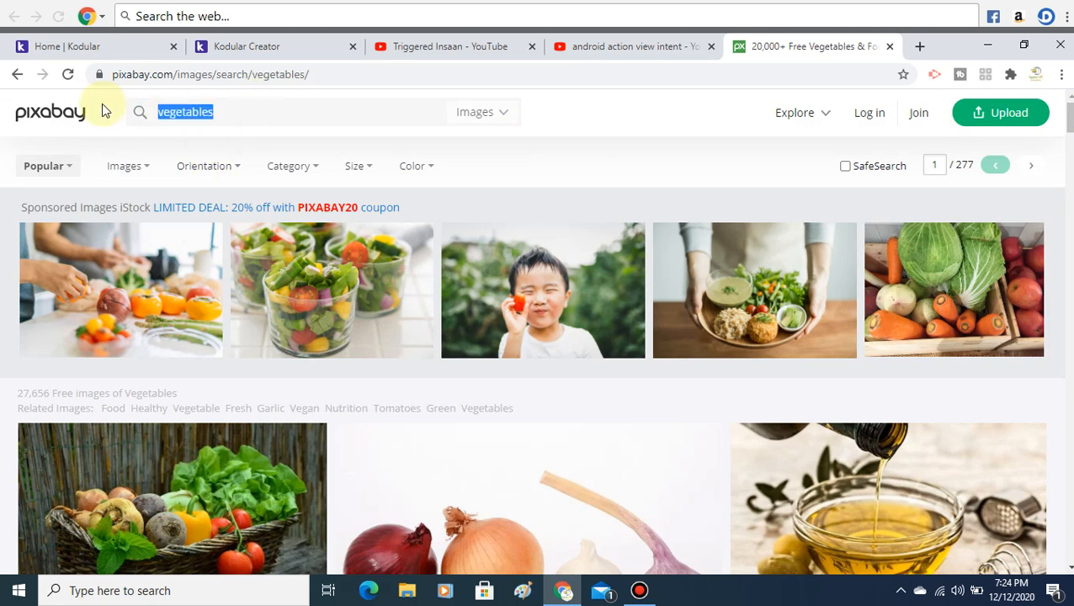
key("BackSpace")
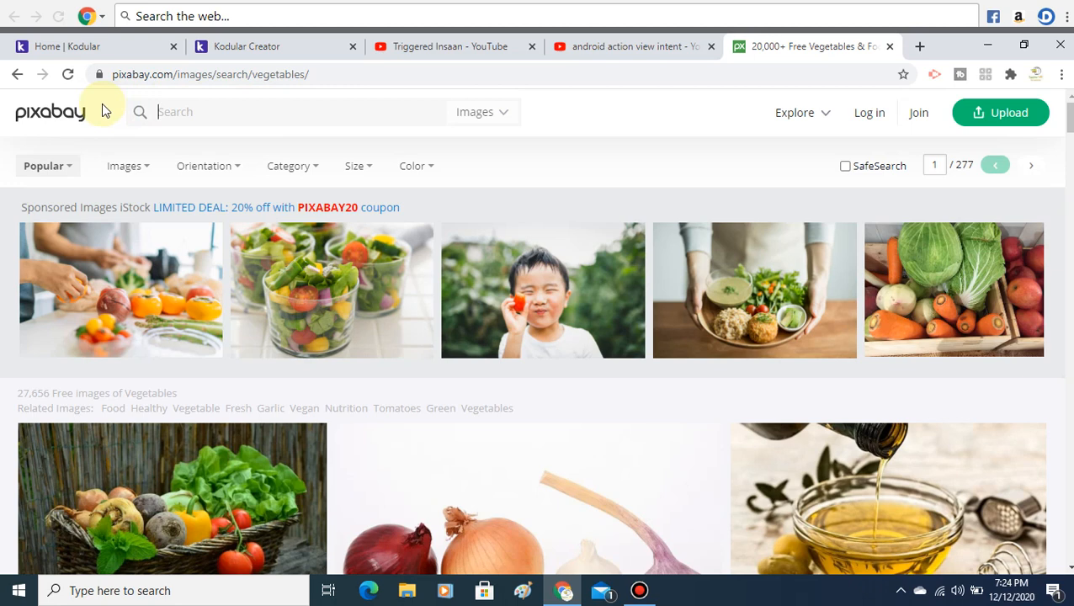
type("fortnite")
key("Return")
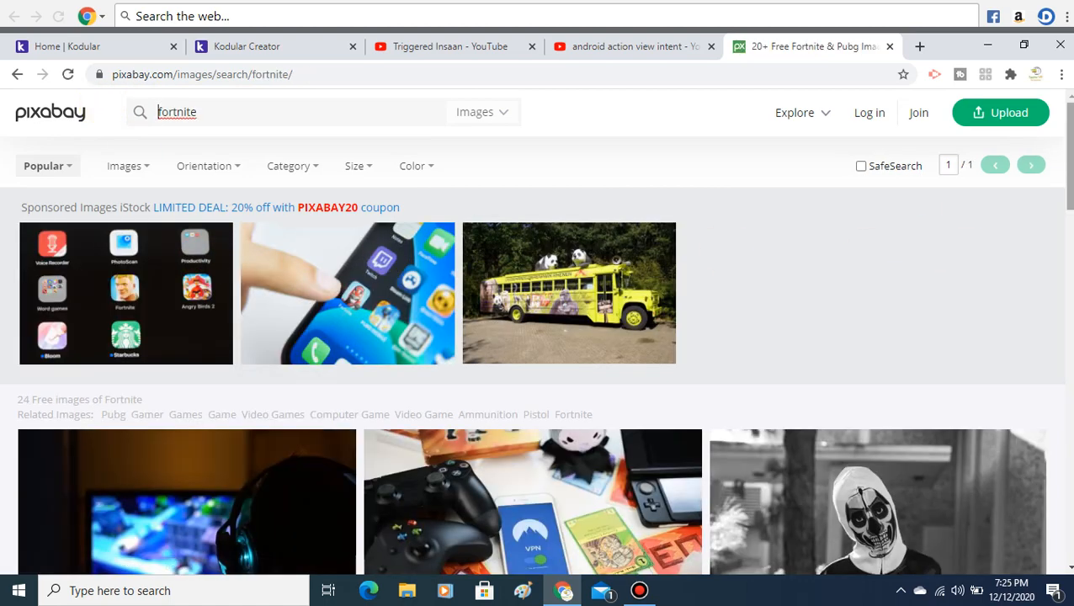
scroll(1066, 202, "down", 5)
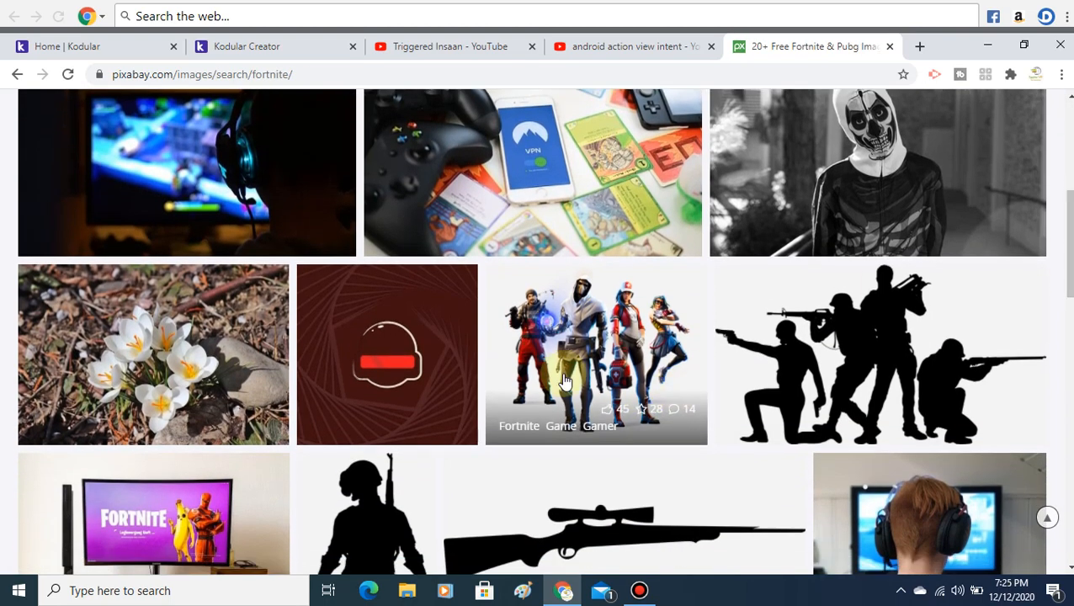
scroll(977, 217, "down", 4)
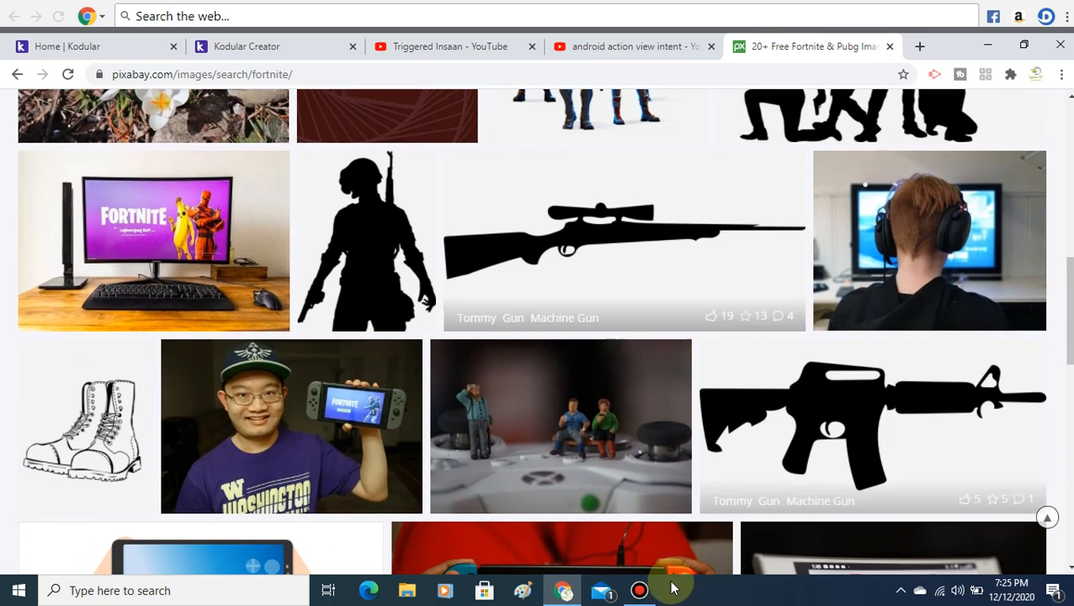
left_click(640, 590)
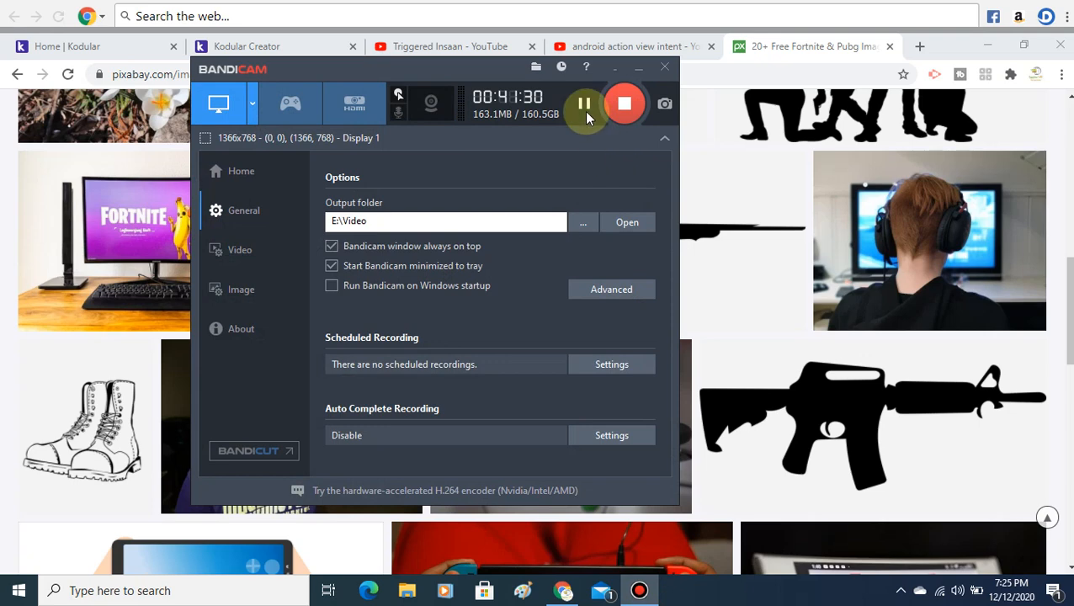
left_click(639, 67)
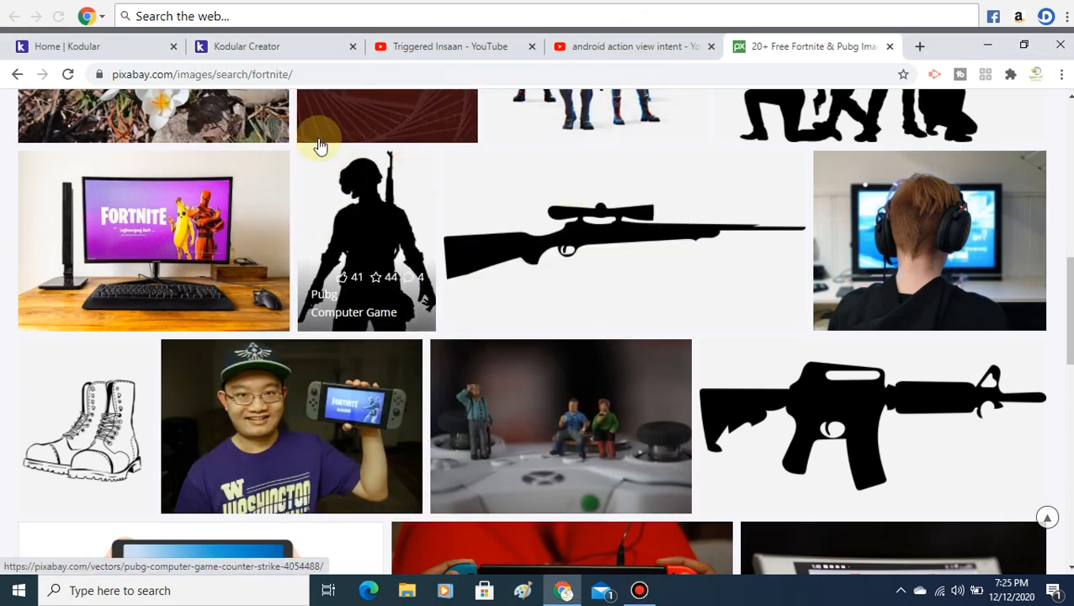
Step: Upload akshay-kumar-tweet.jpg from the desktop folder 10068 as a project asset through Screen1's background image property
left_click(271, 46)
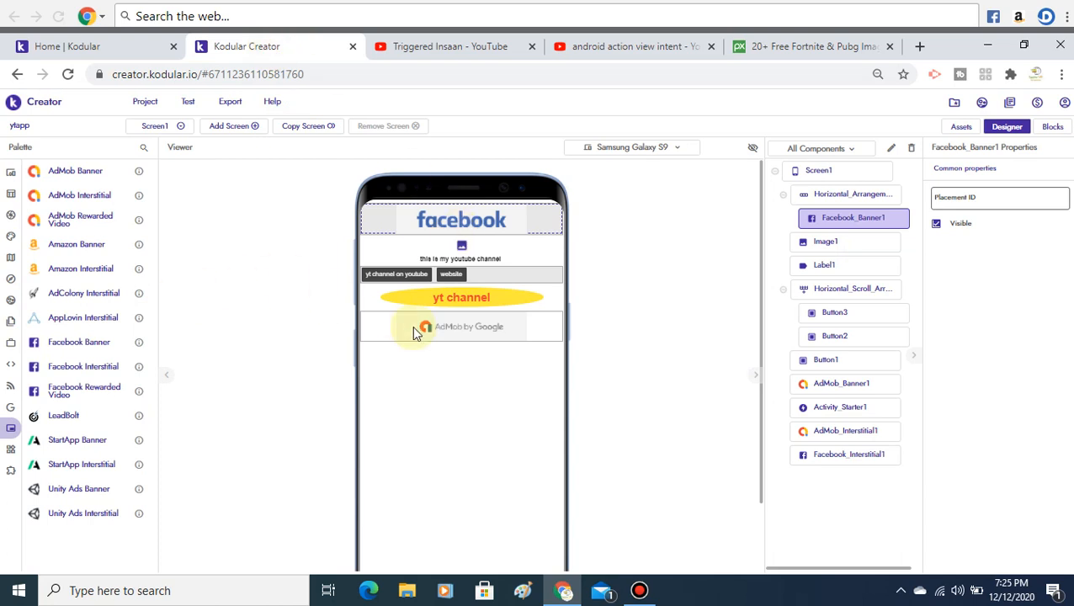
left_click(856, 173)
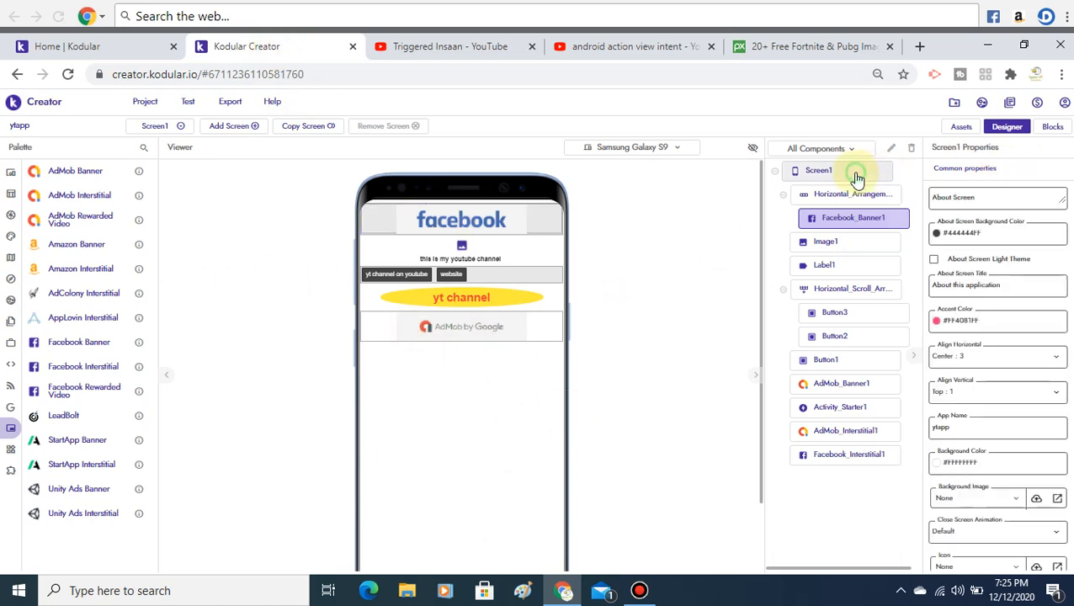
scroll(975, 198, "down", 3)
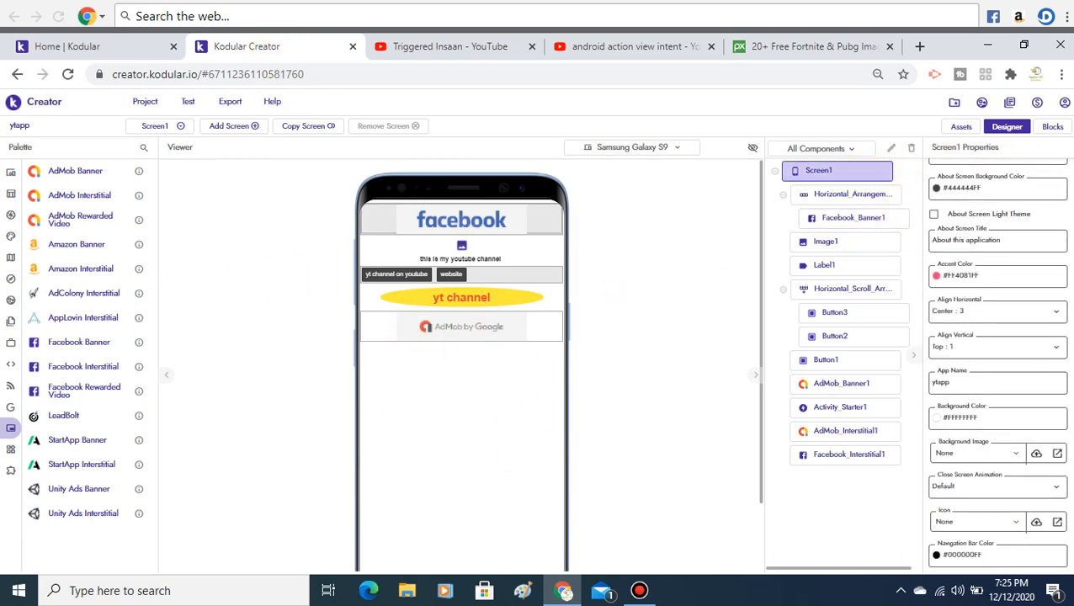
scroll(1014, 207, "down", 2)
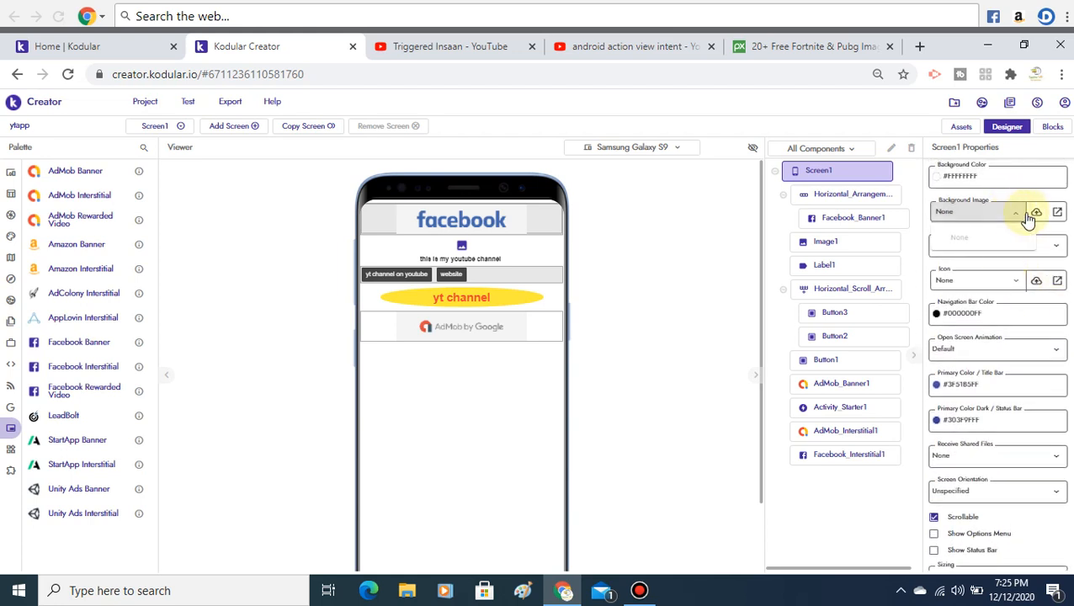
left_click(1037, 212)
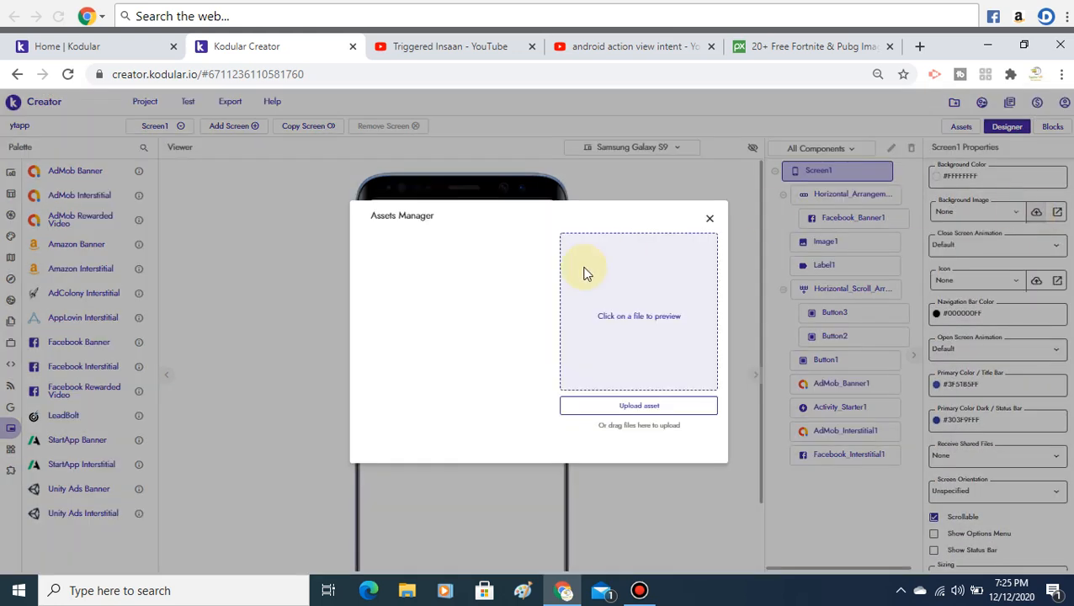
left_click(575, 410)
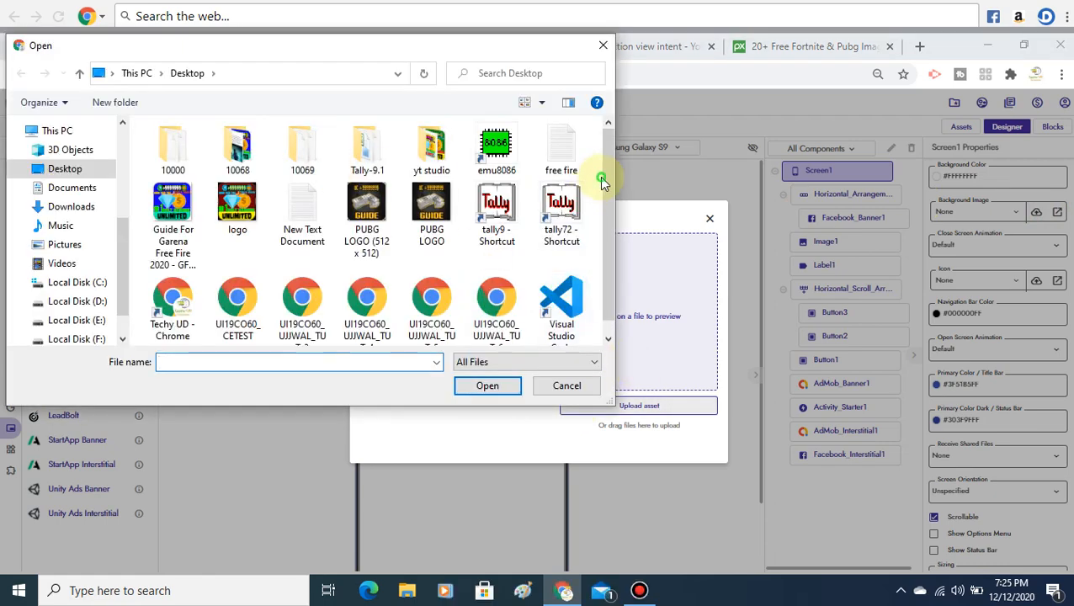
double_click(237, 148)
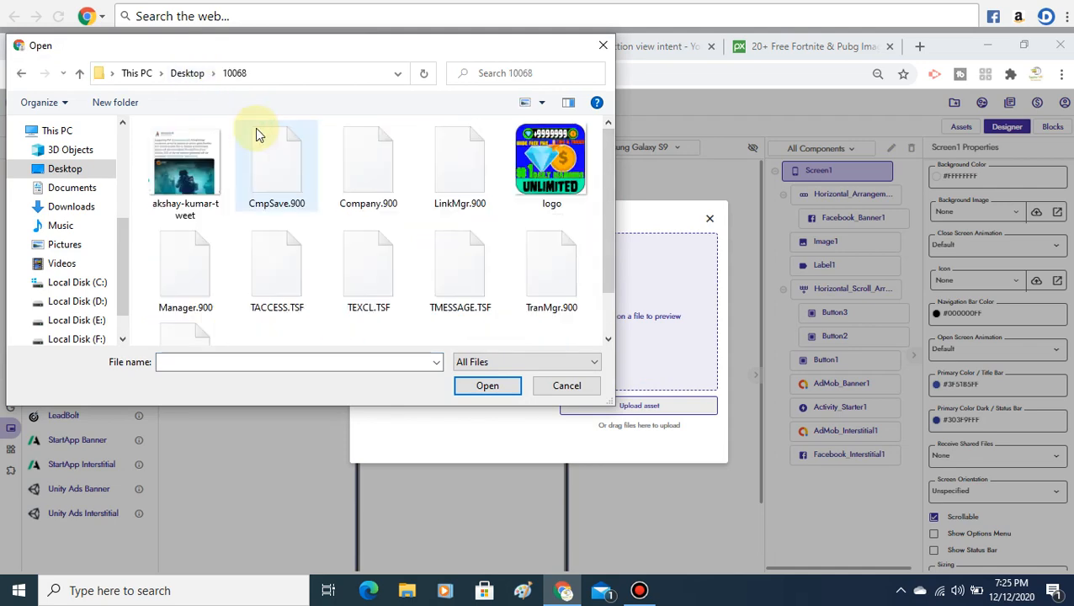
left_click(185, 160)
left_click(487, 386)
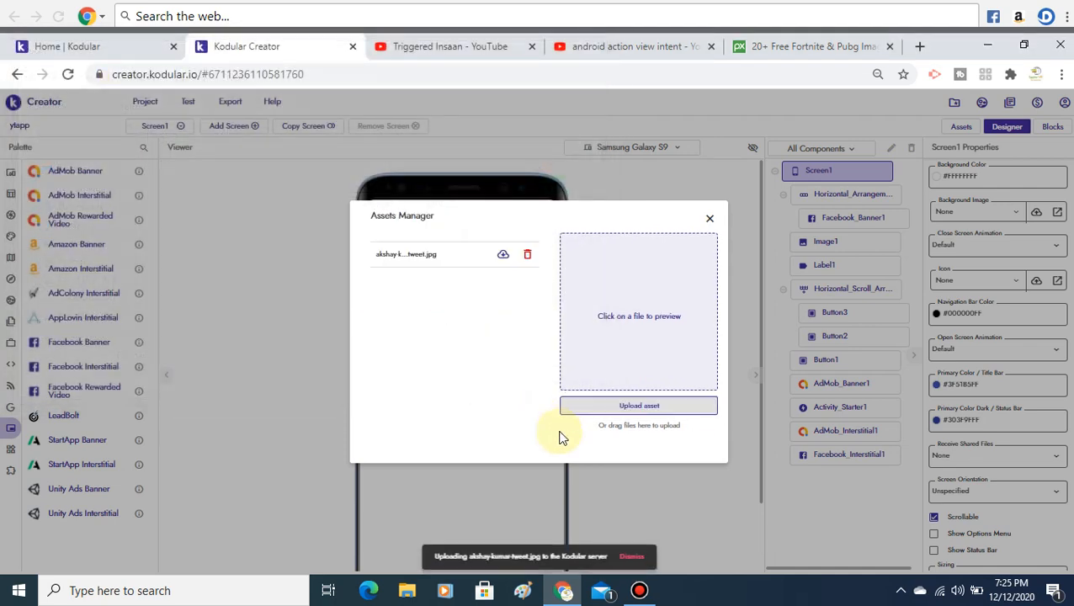
left_click(710, 219)
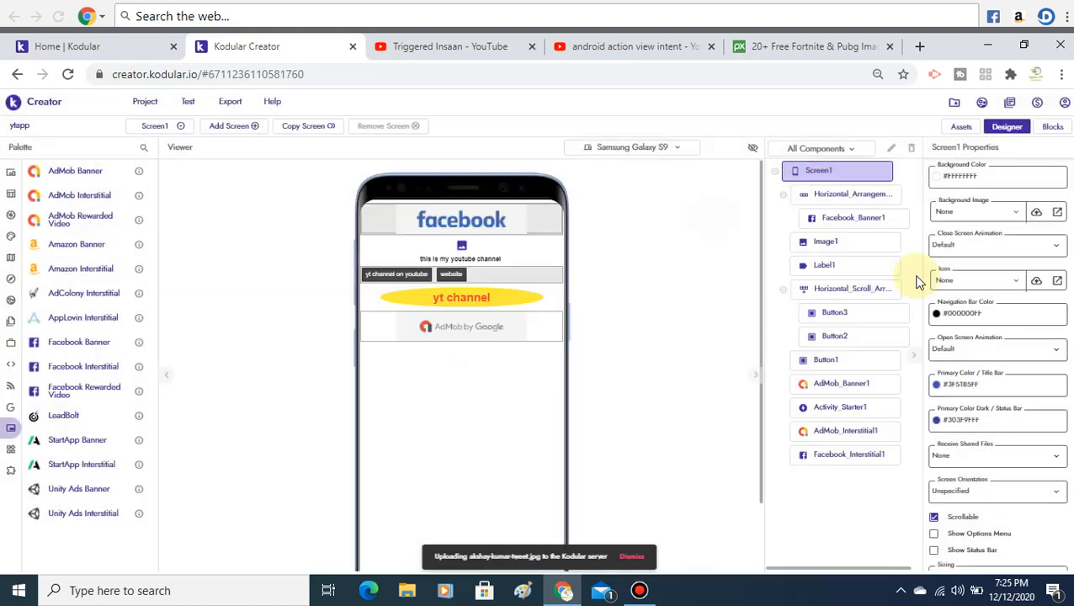
Step: Try akshay-kumar-tweet.jpg as Screen1's background image, and set the background image back to None
left_click(984, 212)
left_click(994, 262)
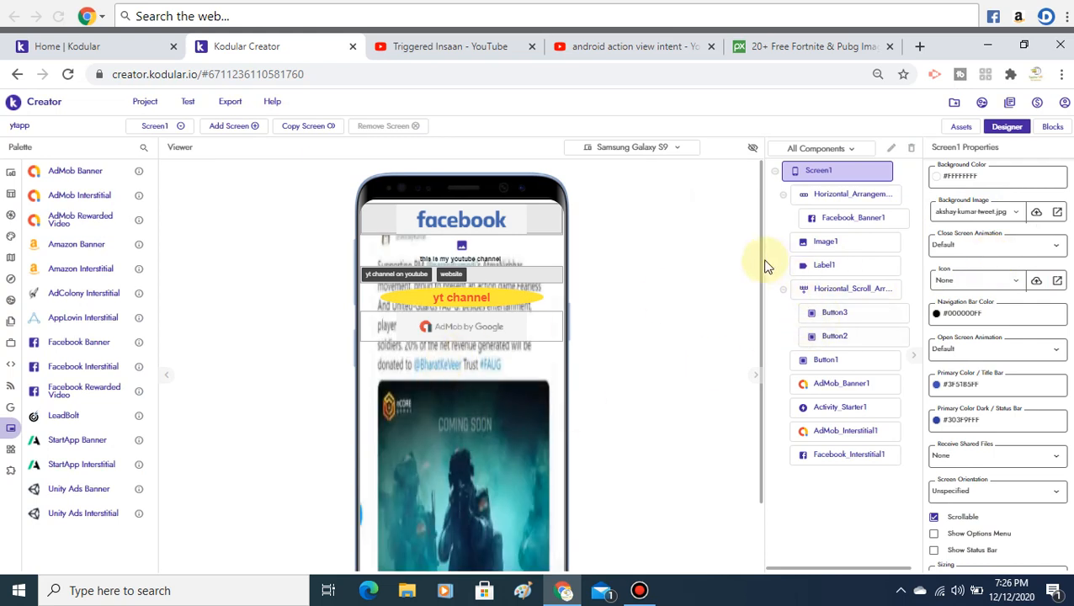
mouse_move(766, 266)
left_mouse_down()
mouse_move(763, 362)
mouse_move(758, 268)
left_mouse_up()
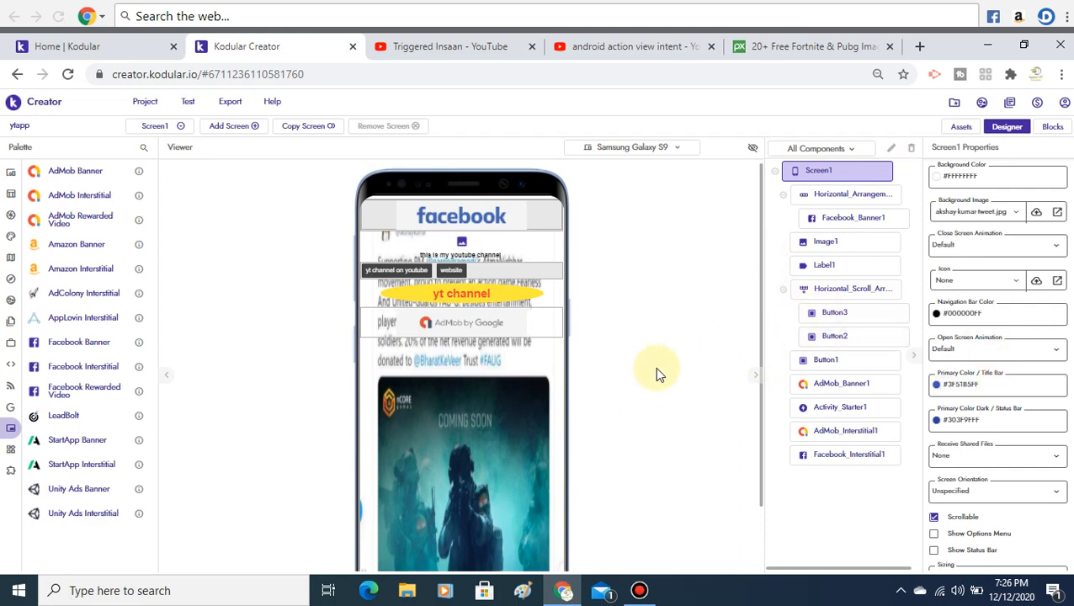
left_click(994, 222)
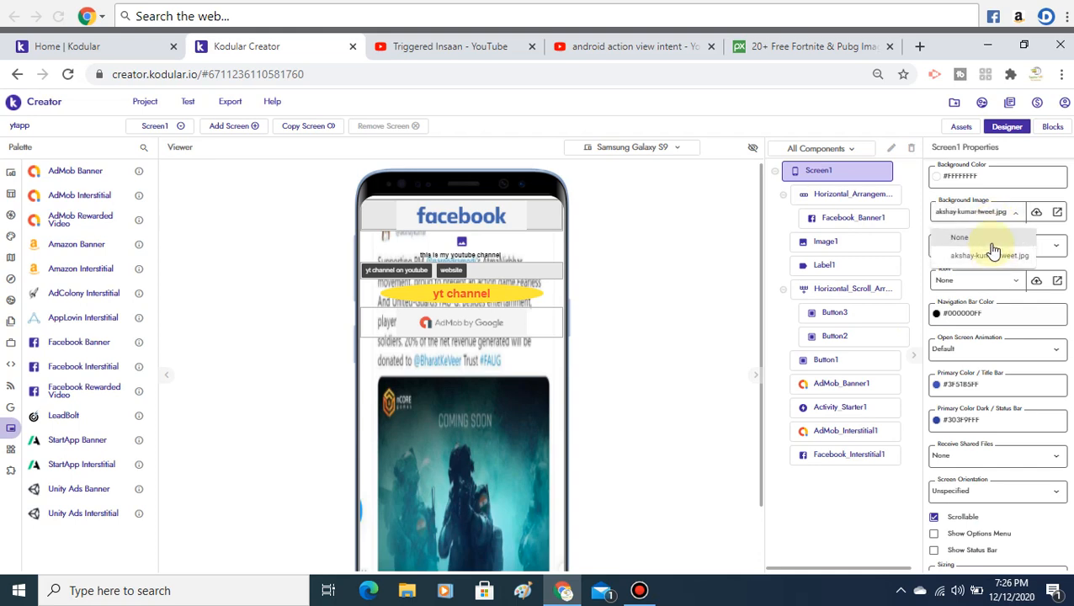
left_click(968, 238)
Step: Set Screen1's About Screen background color to dark grey #444444FF
scroll(998, 363, "up", 3)
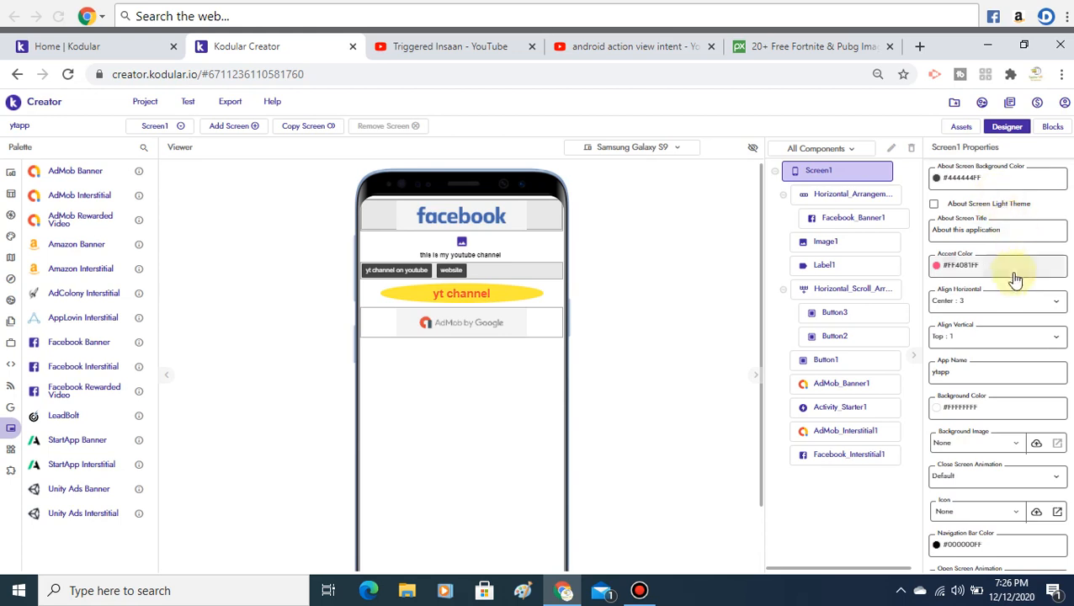
left_click(1012, 193)
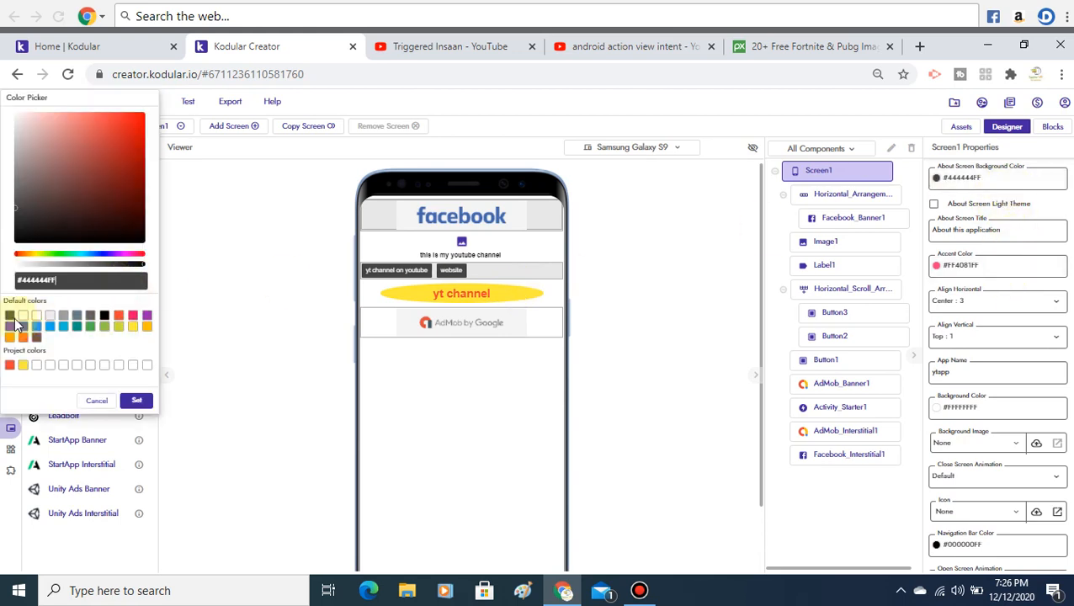
left_click(133, 402)
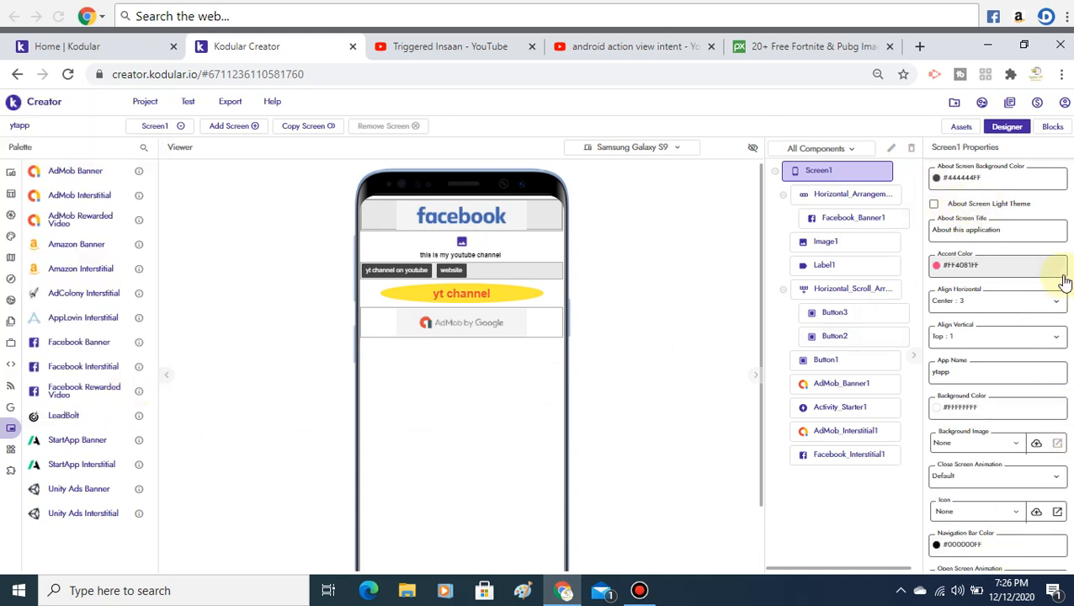
Step: Set Screen1's background color to the default brown, #795548FF
scroll(1071, 282, "down", 5)
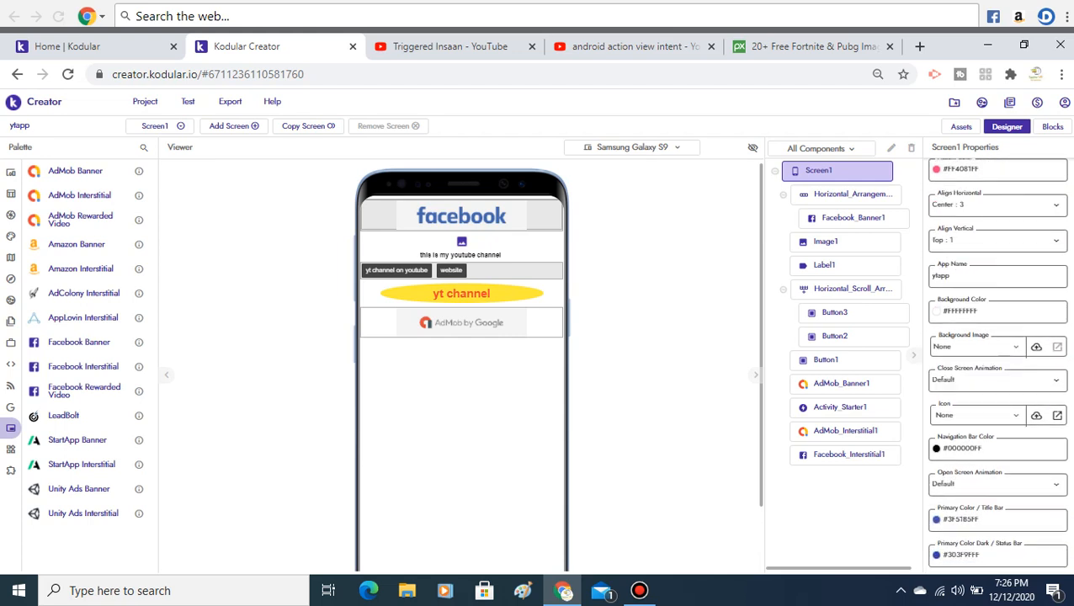
scroll(996, 364, "down", 4)
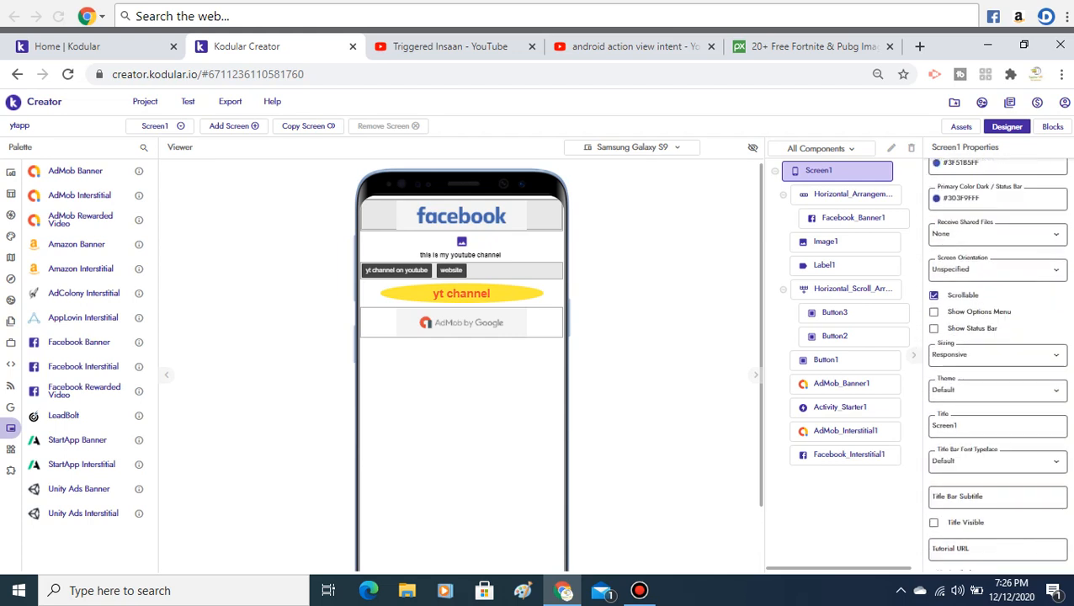
scroll(996, 364, "up", 5)
scroll(996, 364, "up", 6)
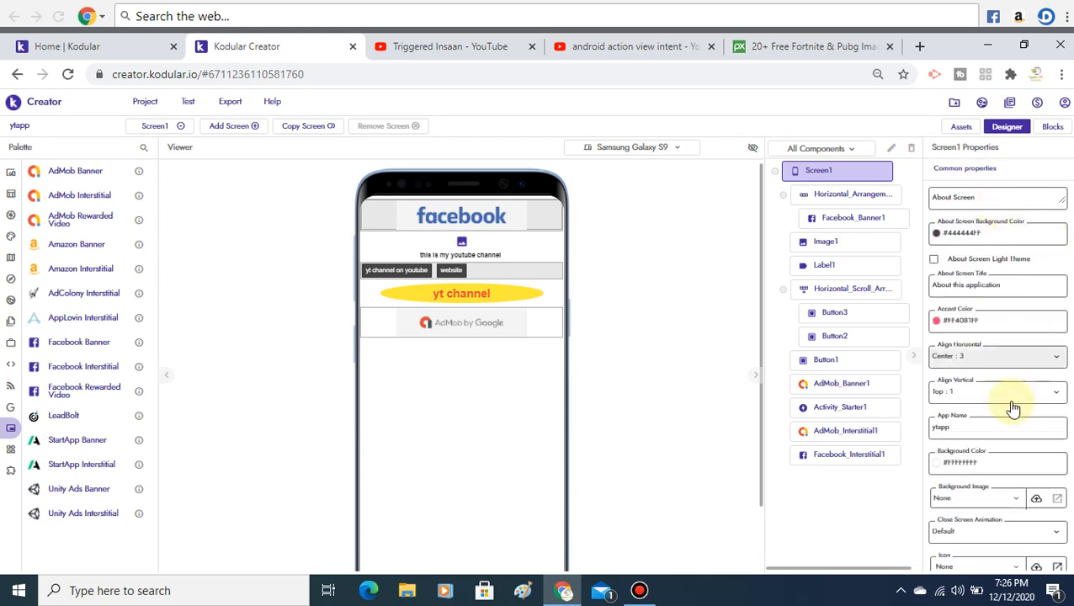
left_click(966, 464)
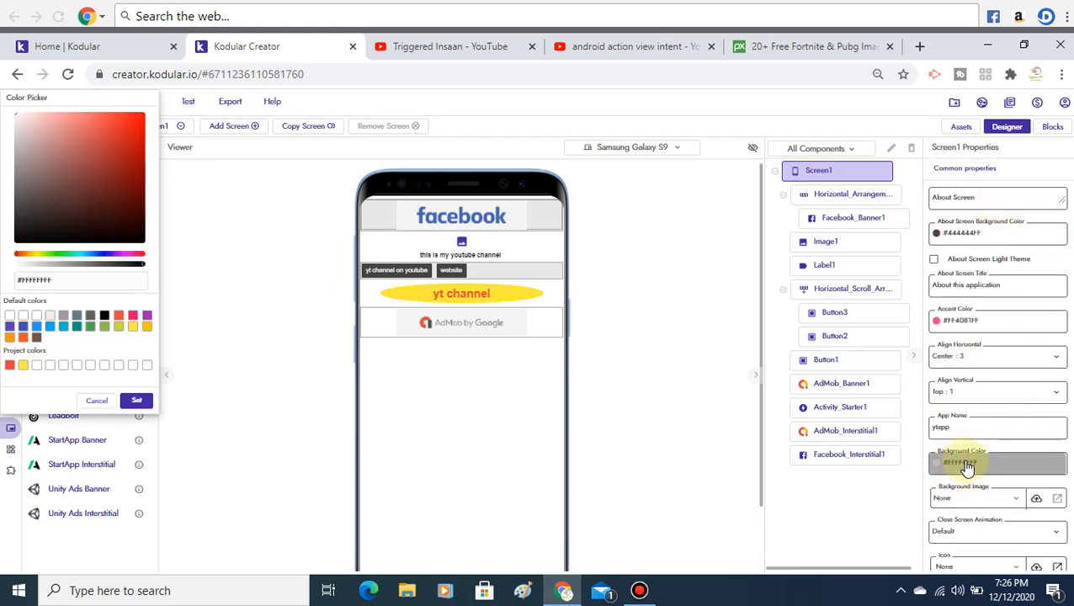
left_click(37, 337)
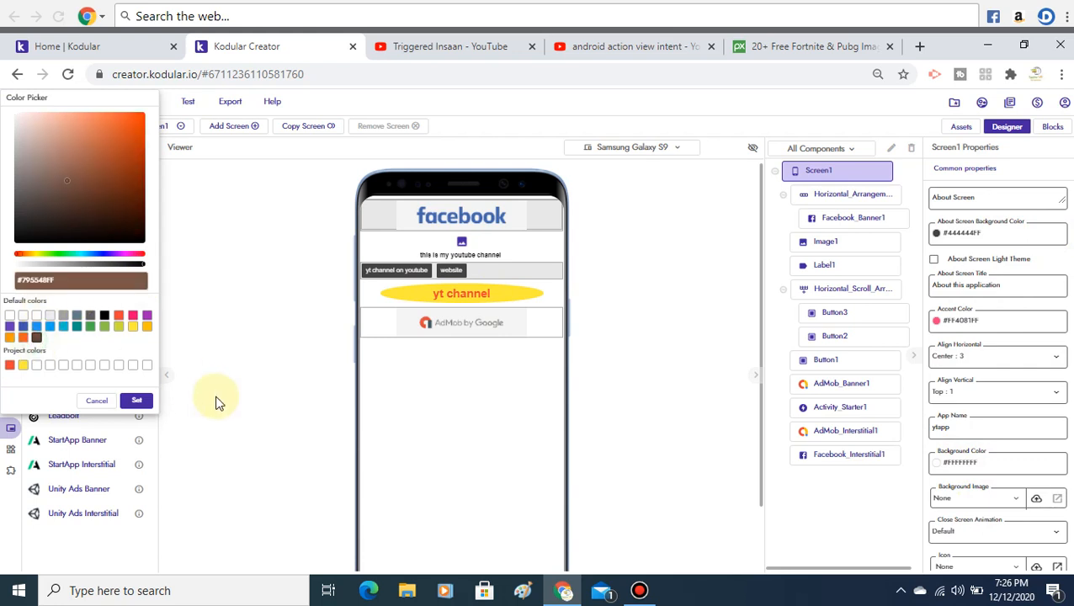
left_click(137, 400)
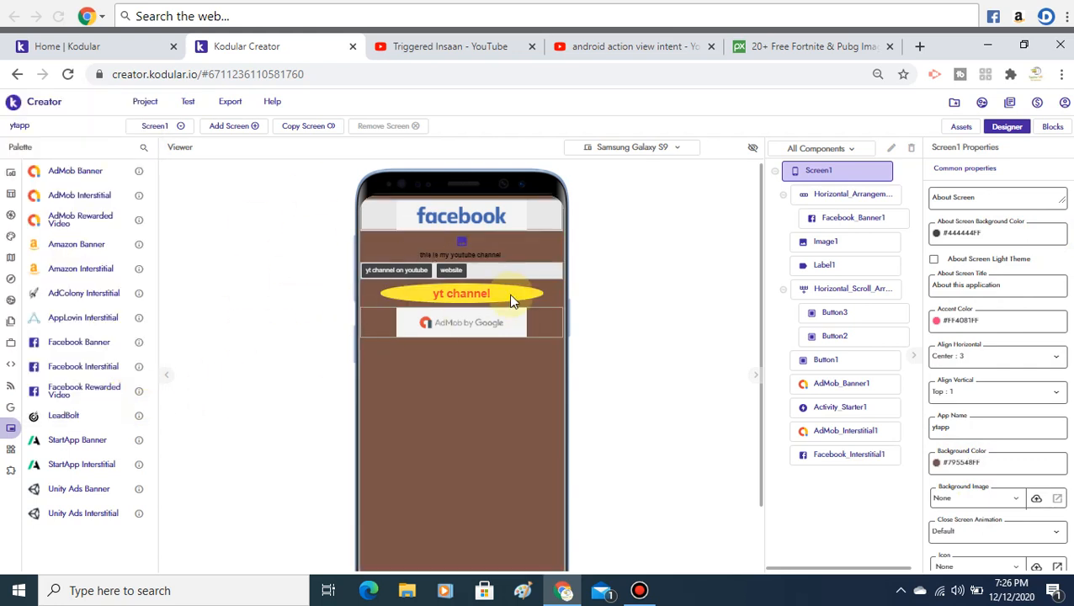
Step: Set Screen1's background color to the default pink, #F50870FF
left_click(968, 463)
left_click(133, 315)
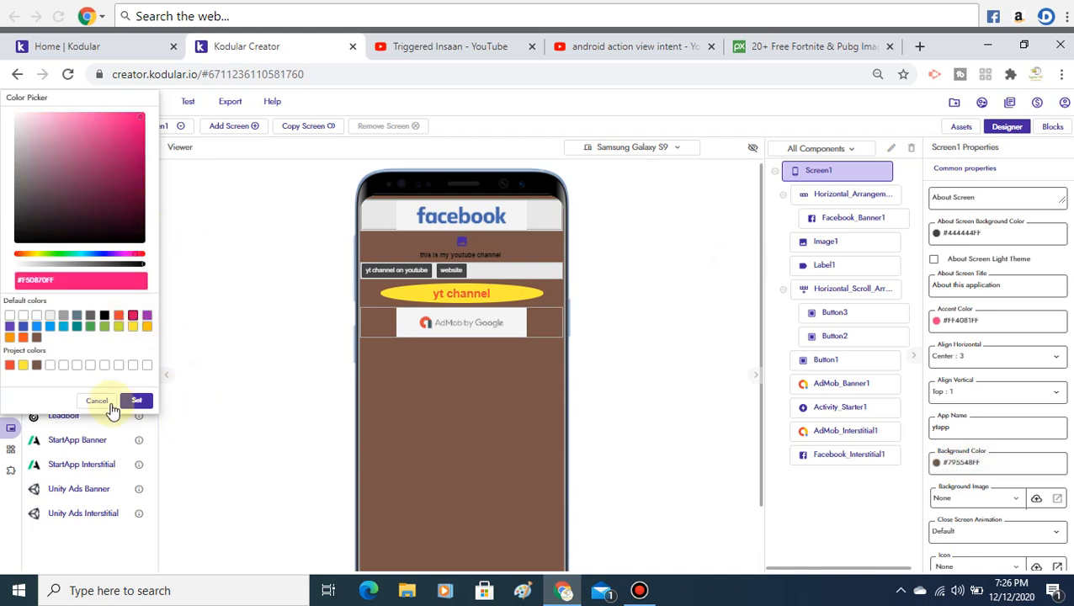
left_click(136, 400)
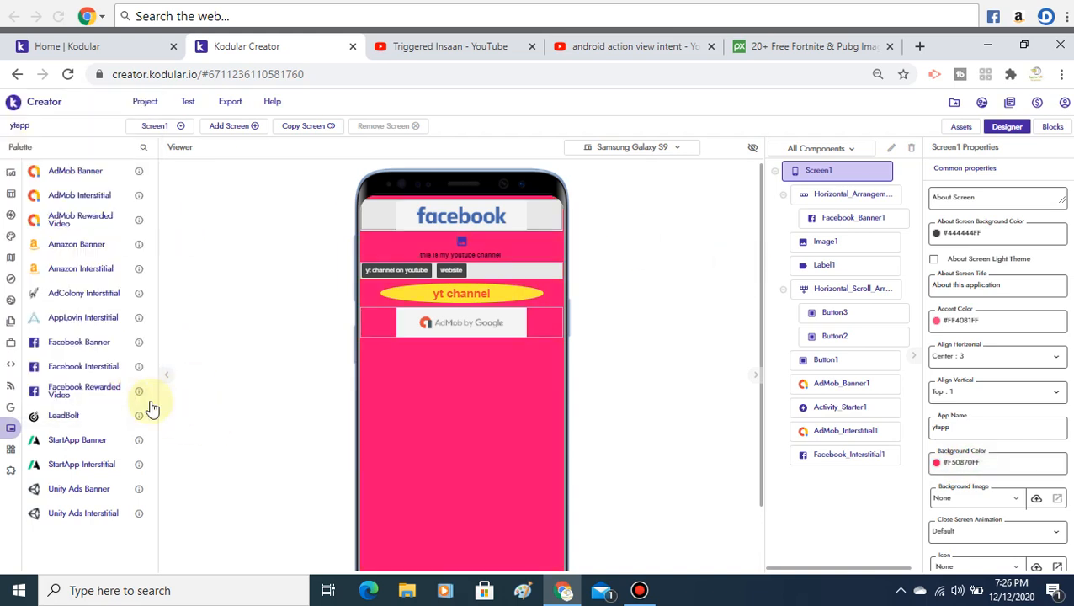
Step: Set Screen1's background color to the default amber, #FEC007FF
left_click(1002, 463)
left_click(134, 328)
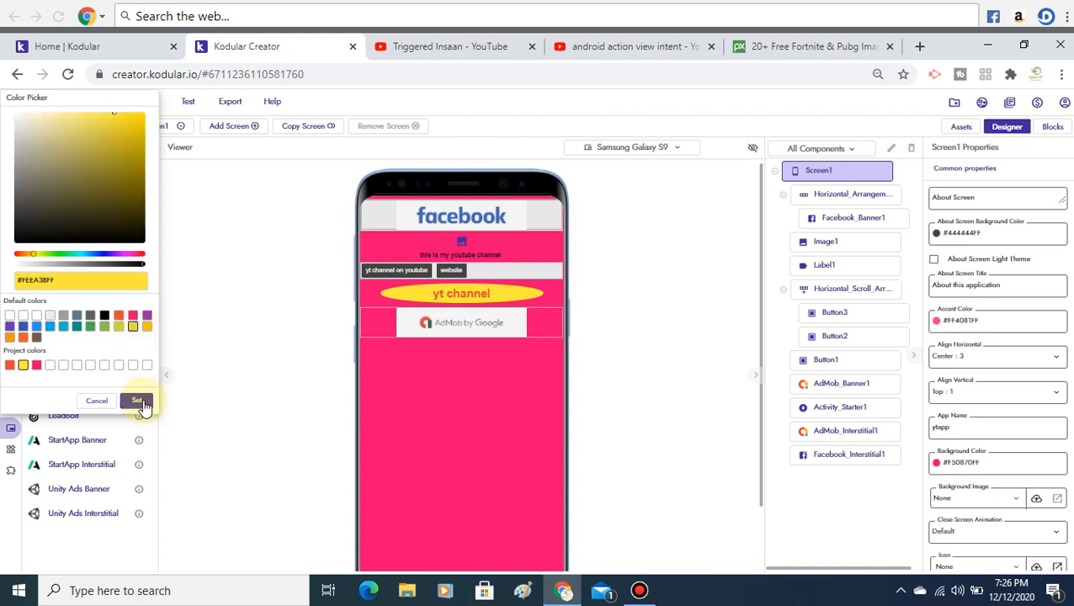
left_click(148, 327)
left_click(137, 400)
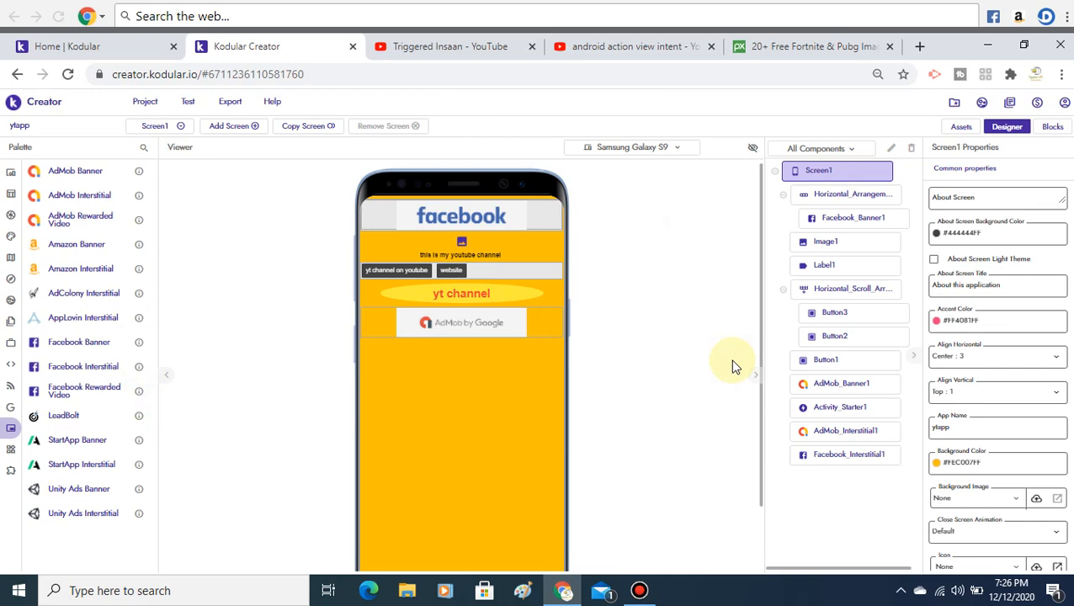
Step: Open uigradients.com in a new browser tab, filter the gradients by green and display the Summer Dog gradient
left_click(914, 44)
type("ui")
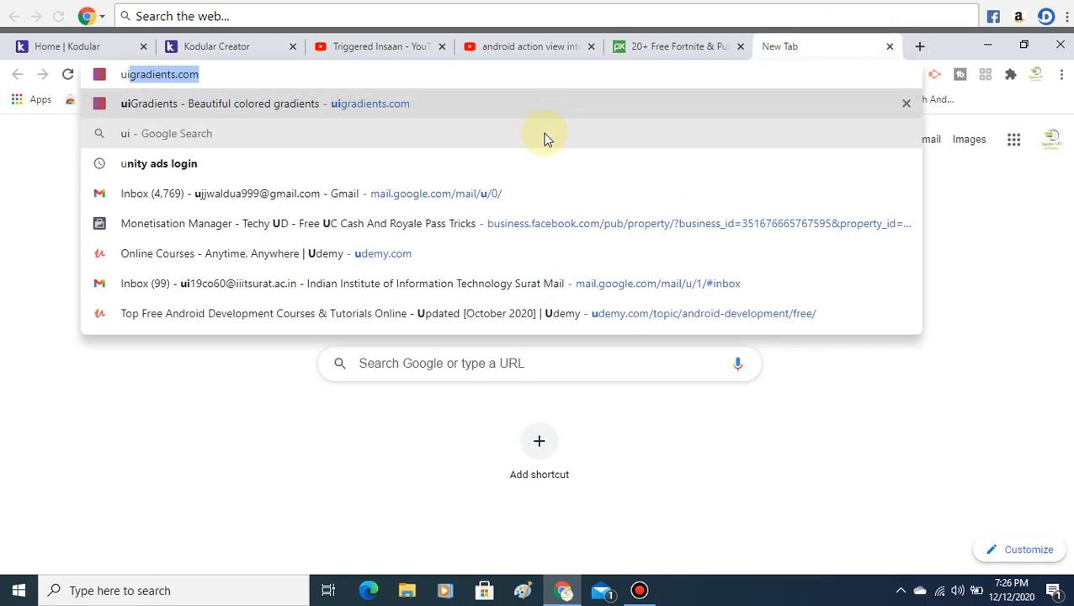
key("Return")
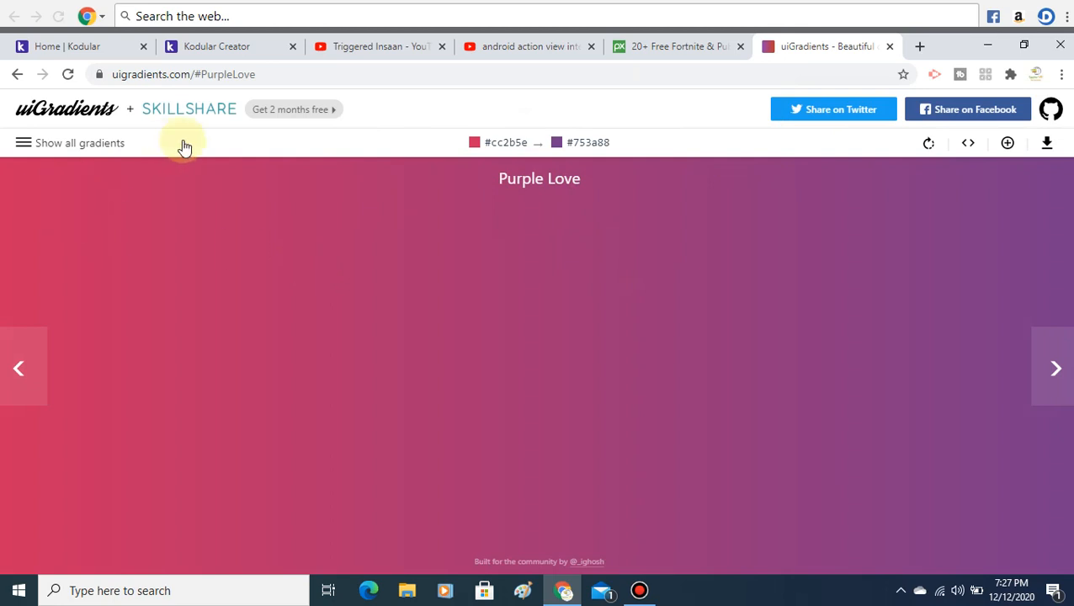
left_click(93, 145)
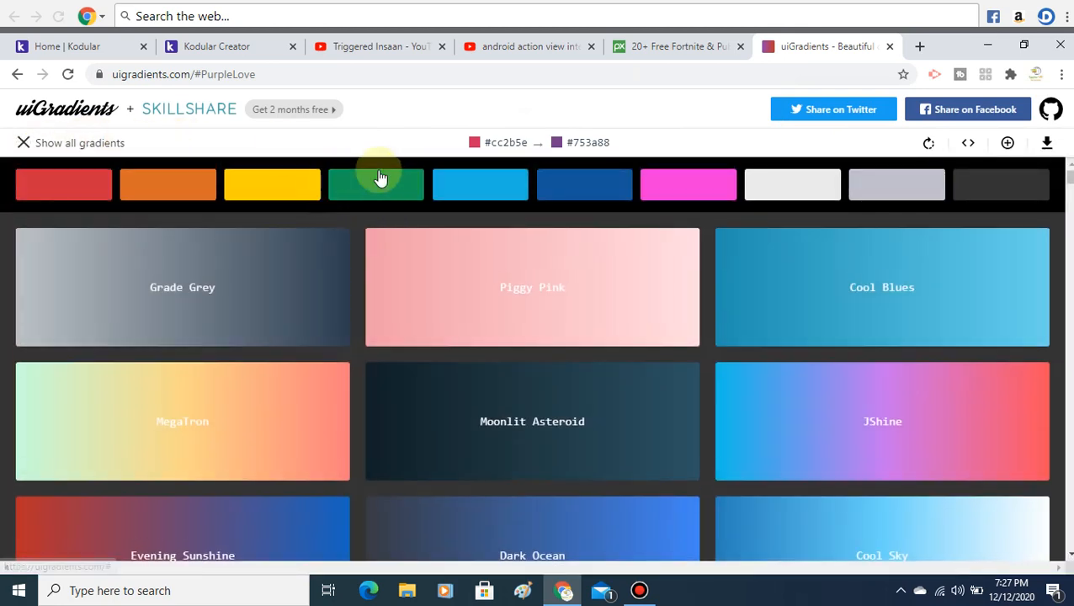
left_click(354, 190)
left_click(465, 296)
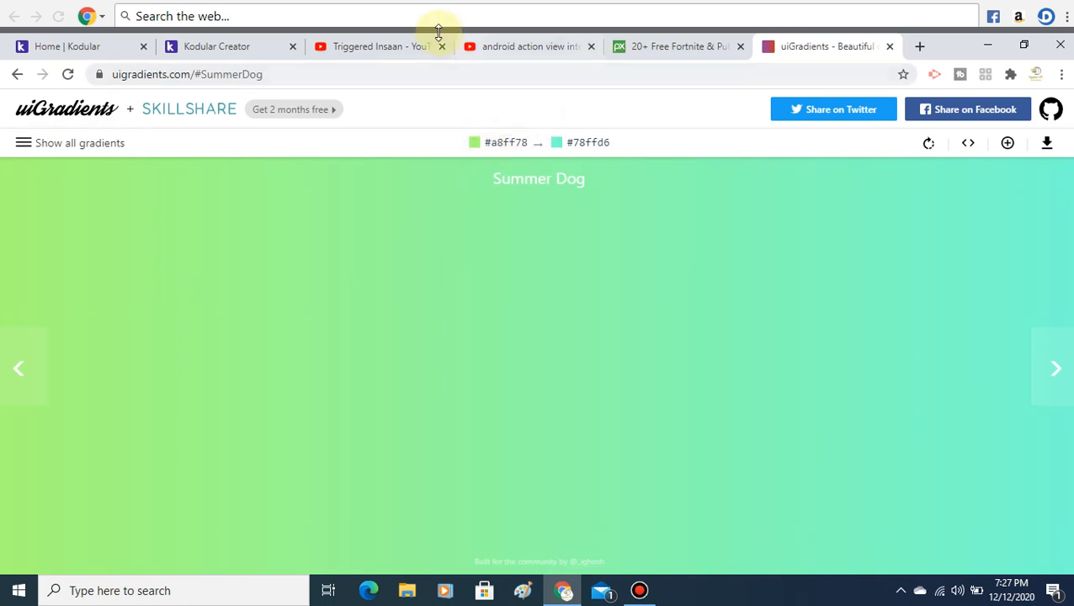
Step: Copy the Summer Dog gradient's first color, #a8ff78, and set it as Screen1's background color in Kodular Creator
left_click(228, 46)
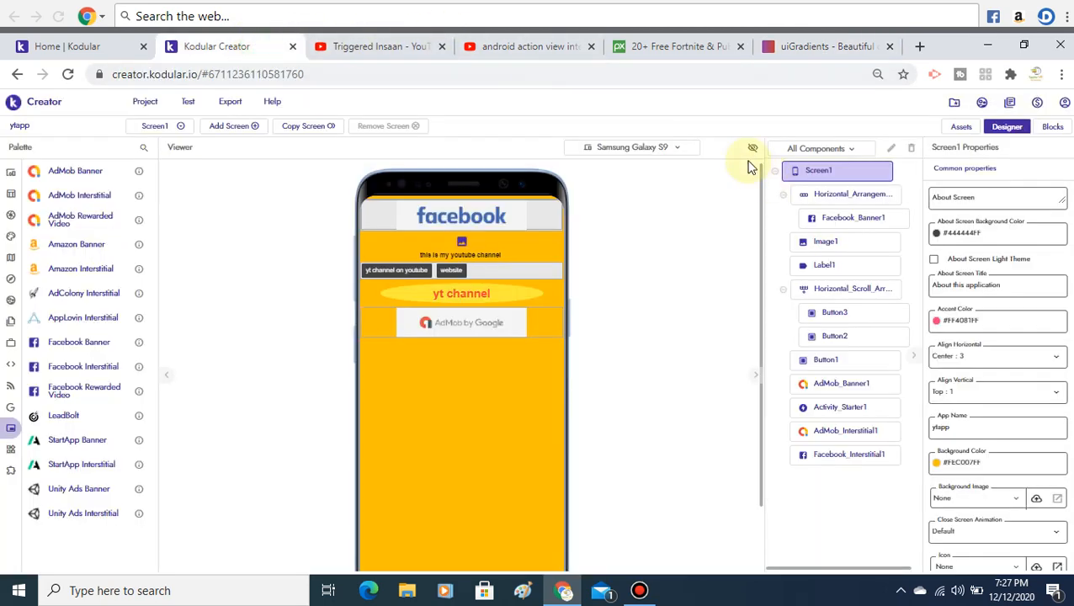
left_click(773, 47)
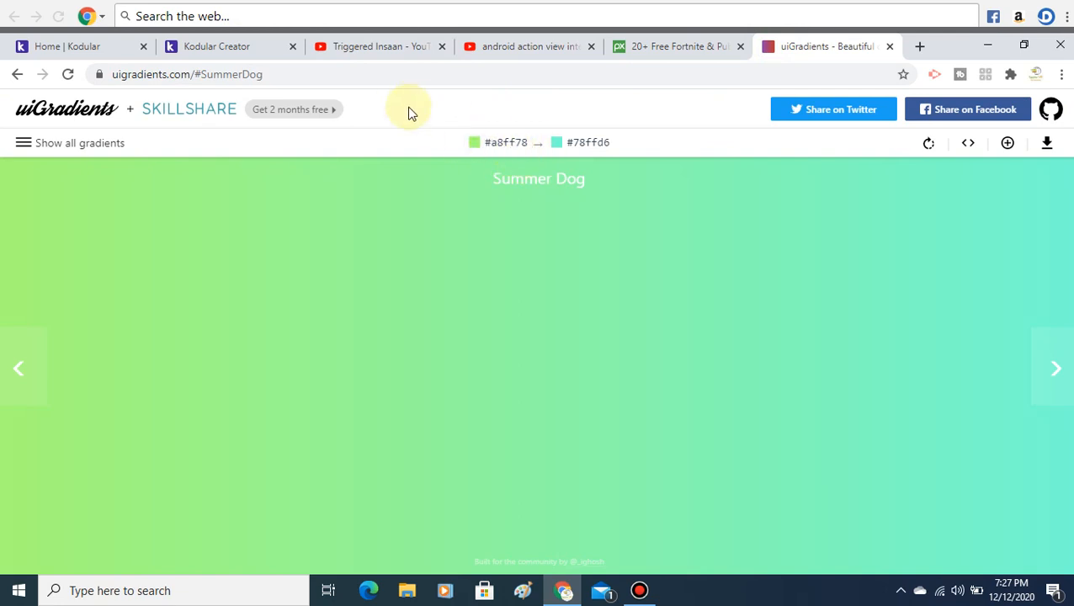
left_click(223, 46)
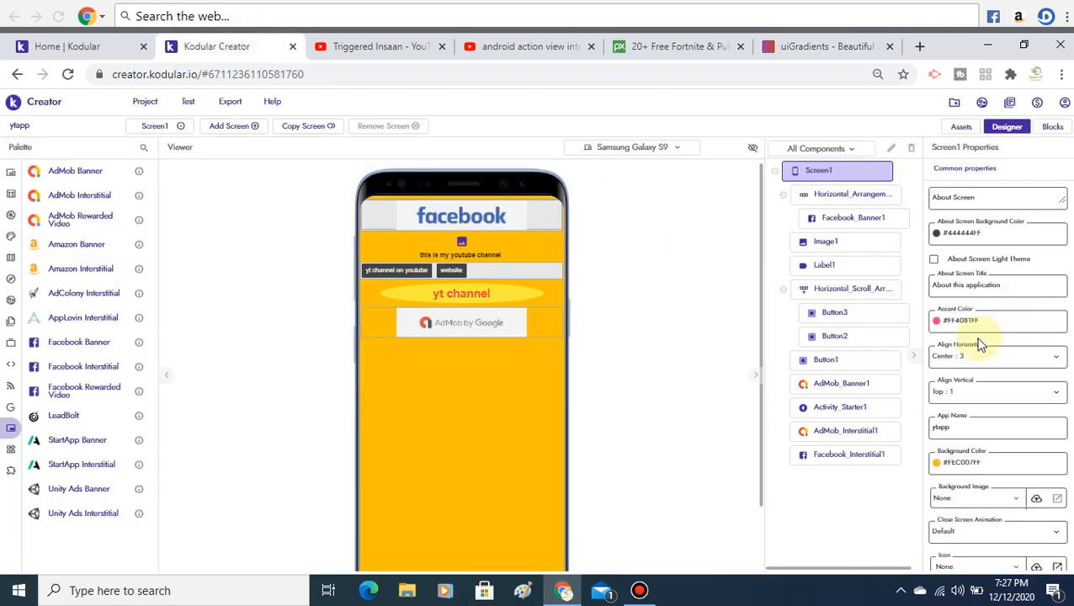
left_click(990, 465)
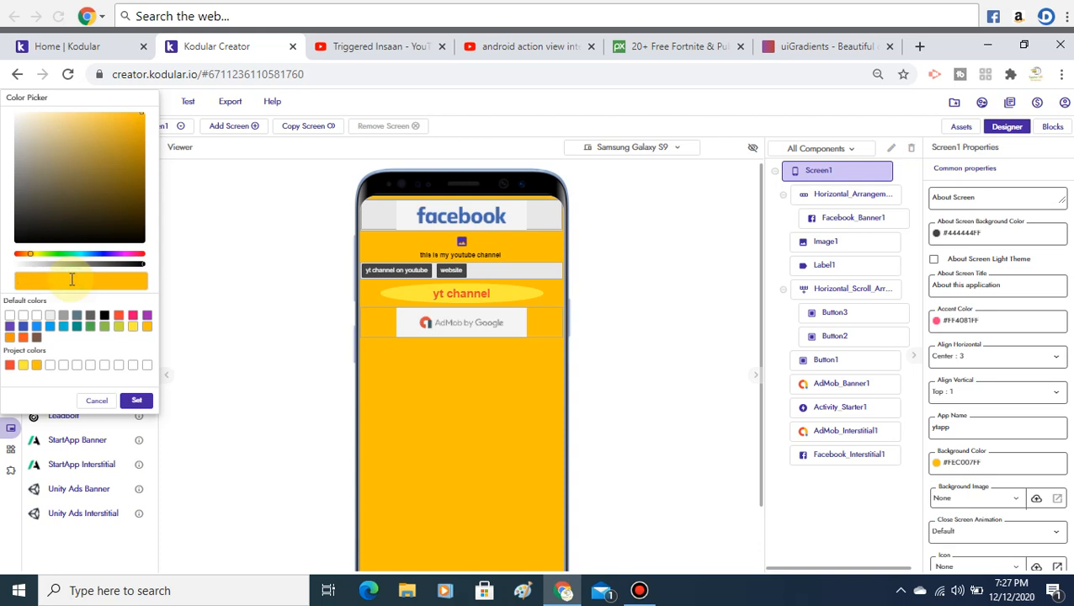
left_click(136, 400)
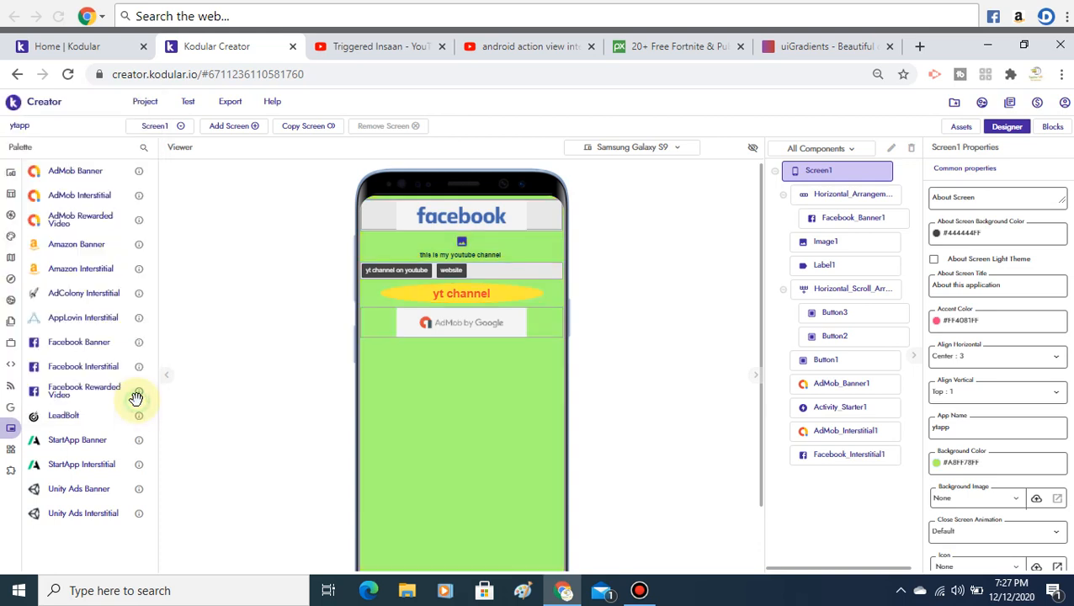
left_click(758, 298)
left_click_drag(762, 313, 789, 421)
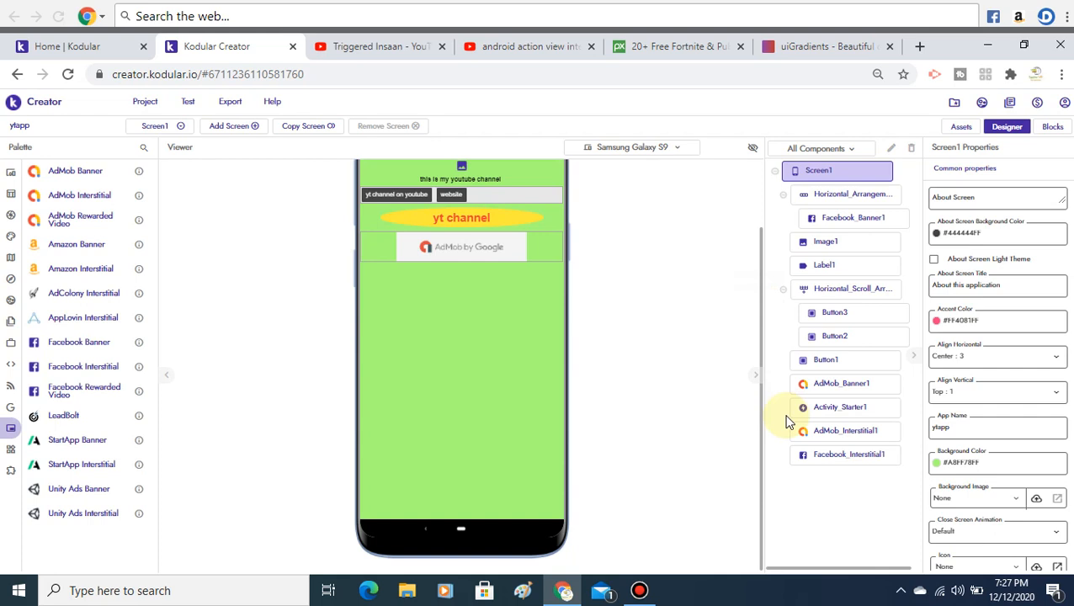
Step: Add a Youtube Player component to Screen1 below the AdMob banner
mouse_move(24, 196)
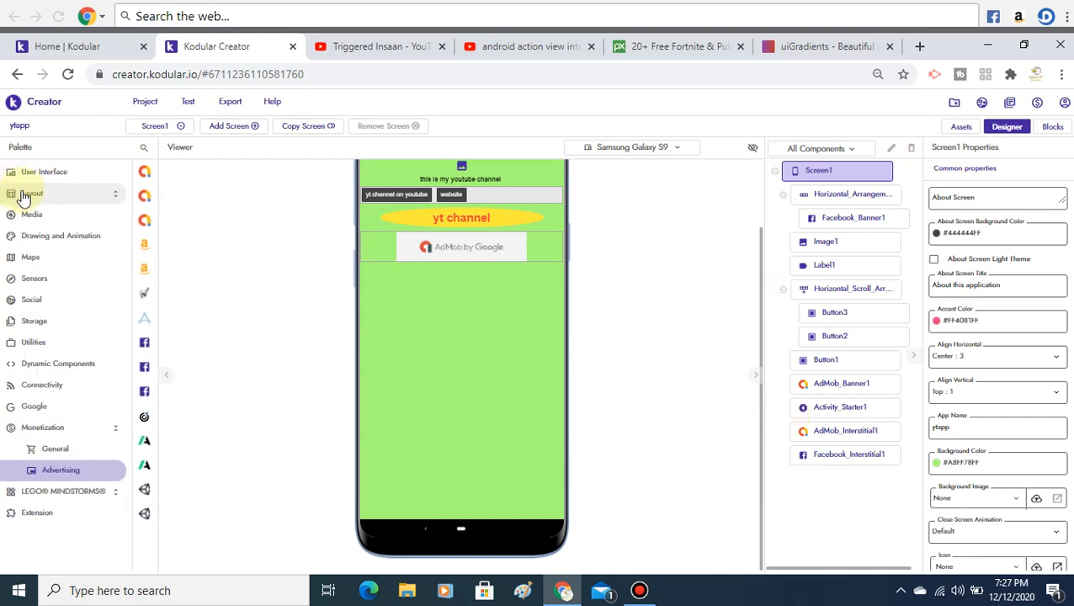
left_click(44, 408)
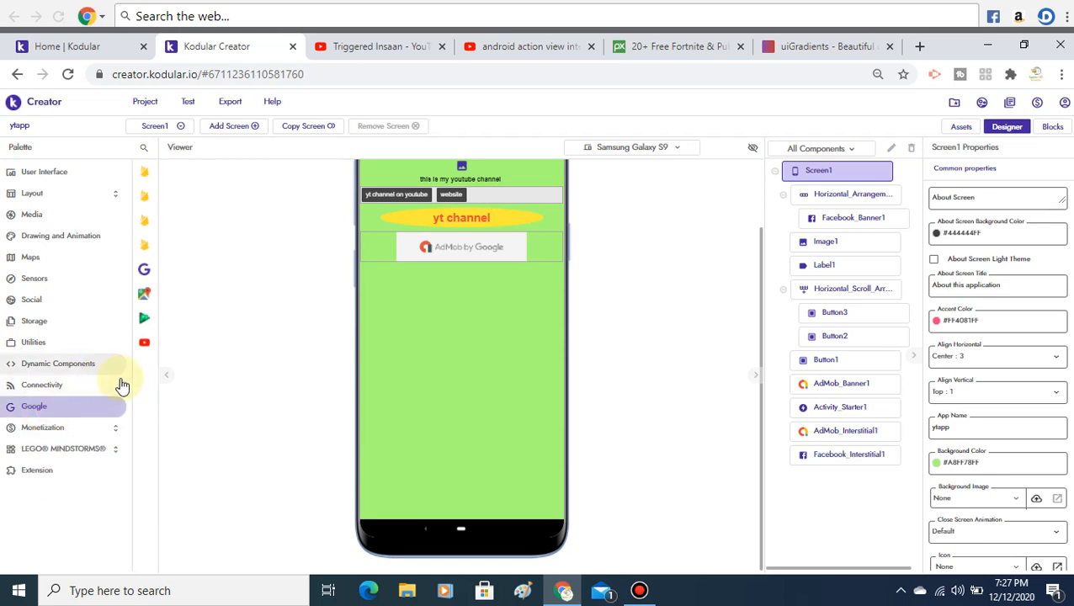
mouse_move(139, 379)
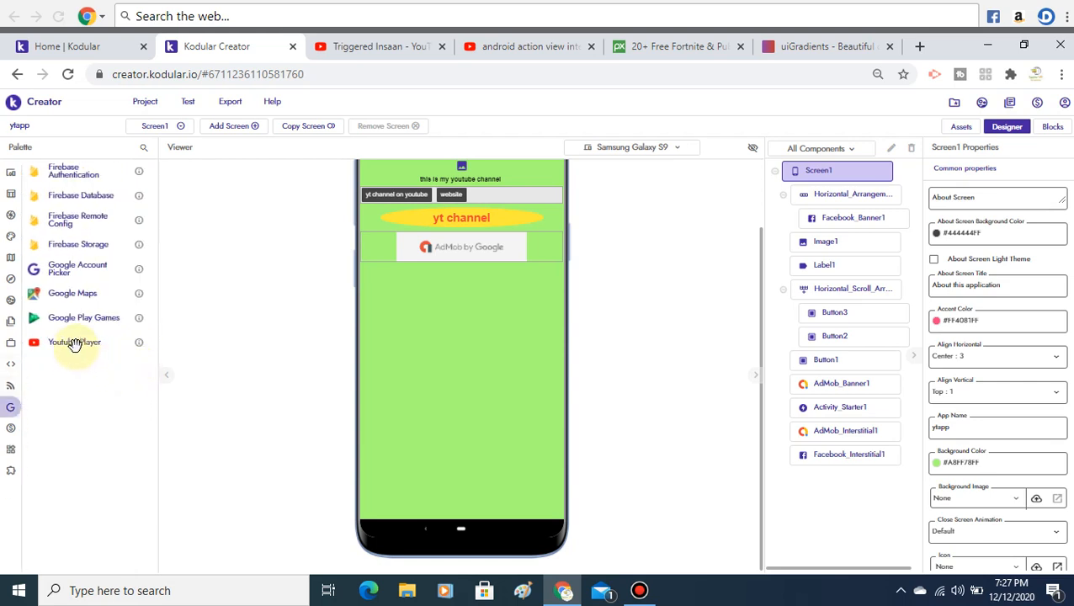
left_click_drag(74, 343, 457, 403)
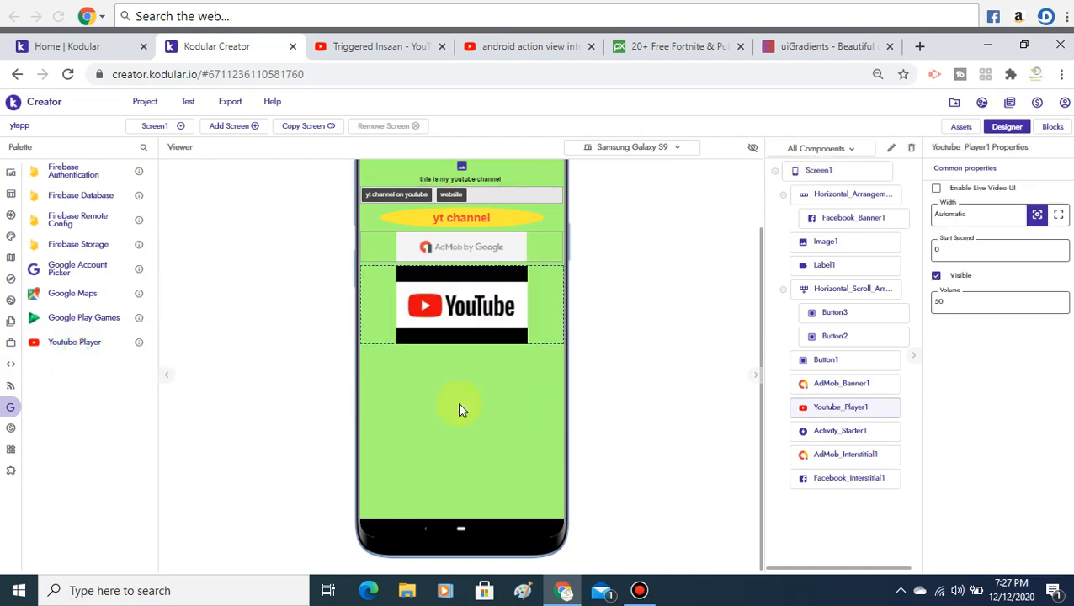
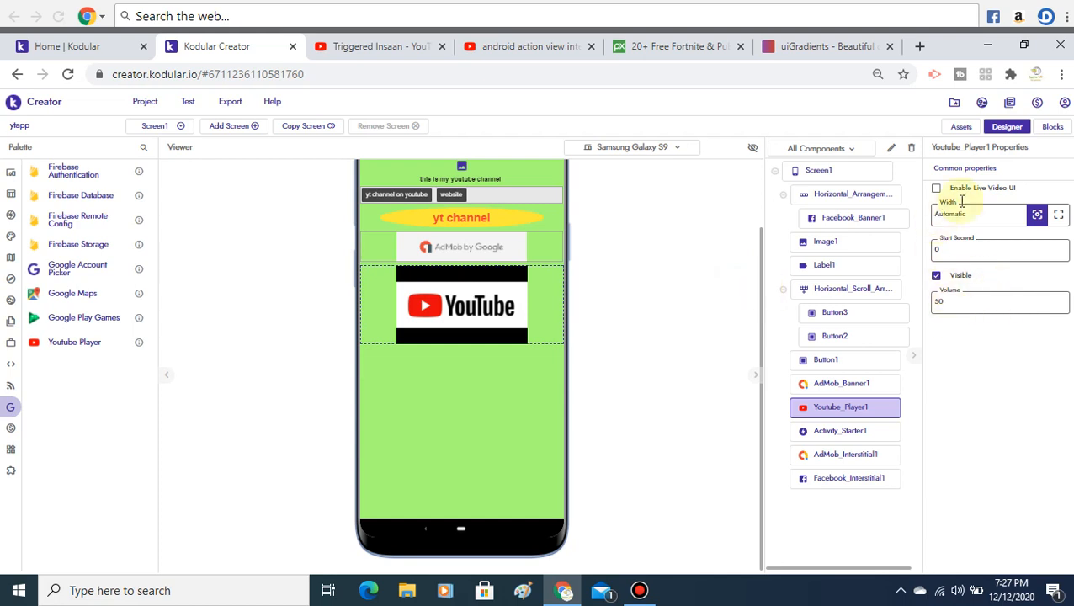
Step: In Screen1's blocks, add a call to Youtube_Player1.Enter Fullscreen at the end of the Screen1.Initialize event
left_click(1052, 126)
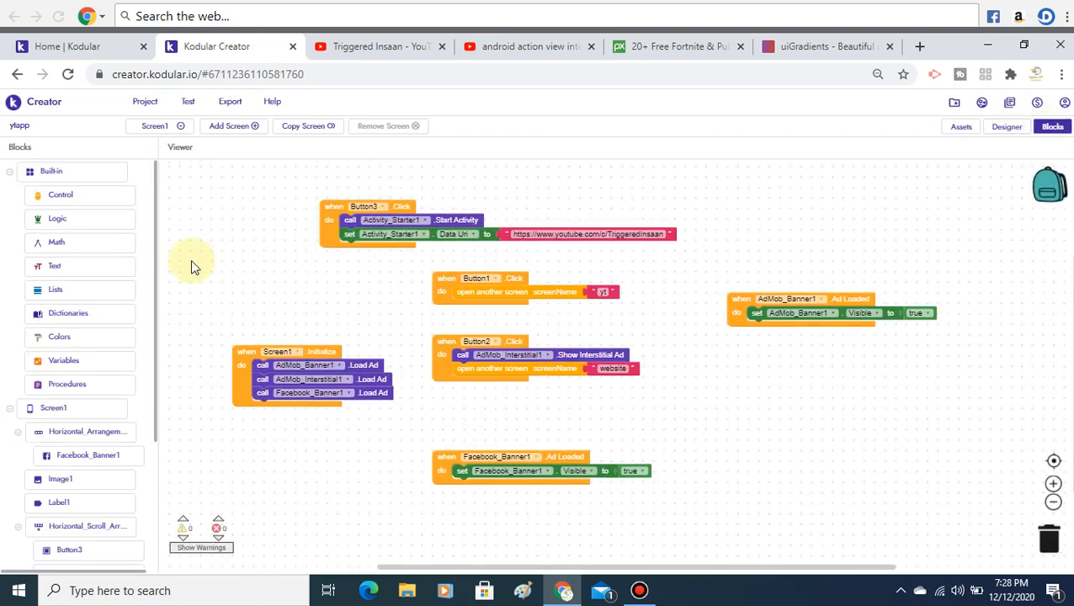
scroll(149, 388, "down", 5)
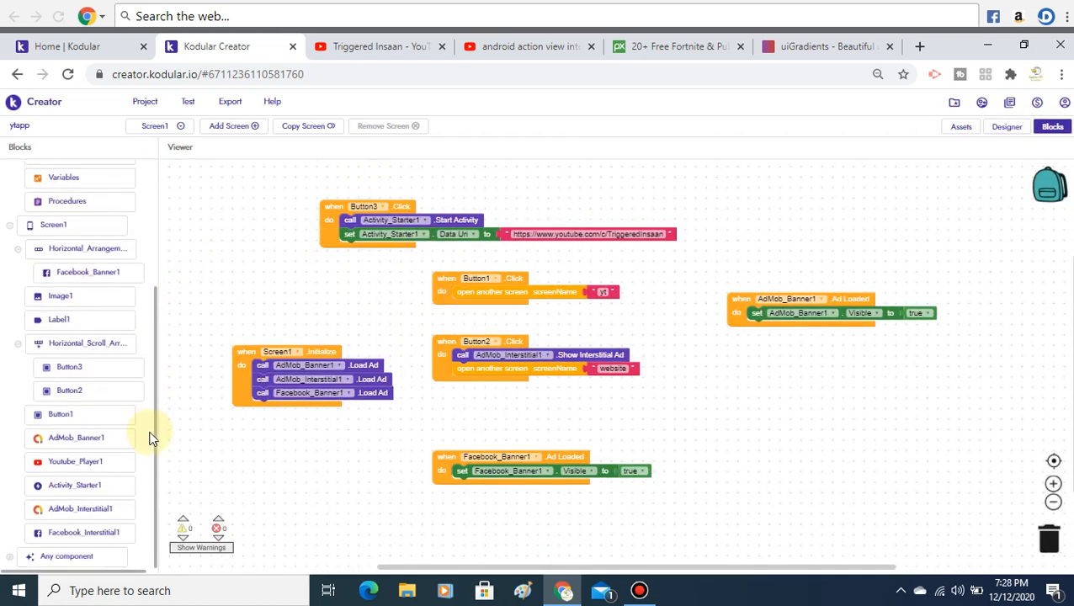
left_click(114, 442)
left_click(112, 463)
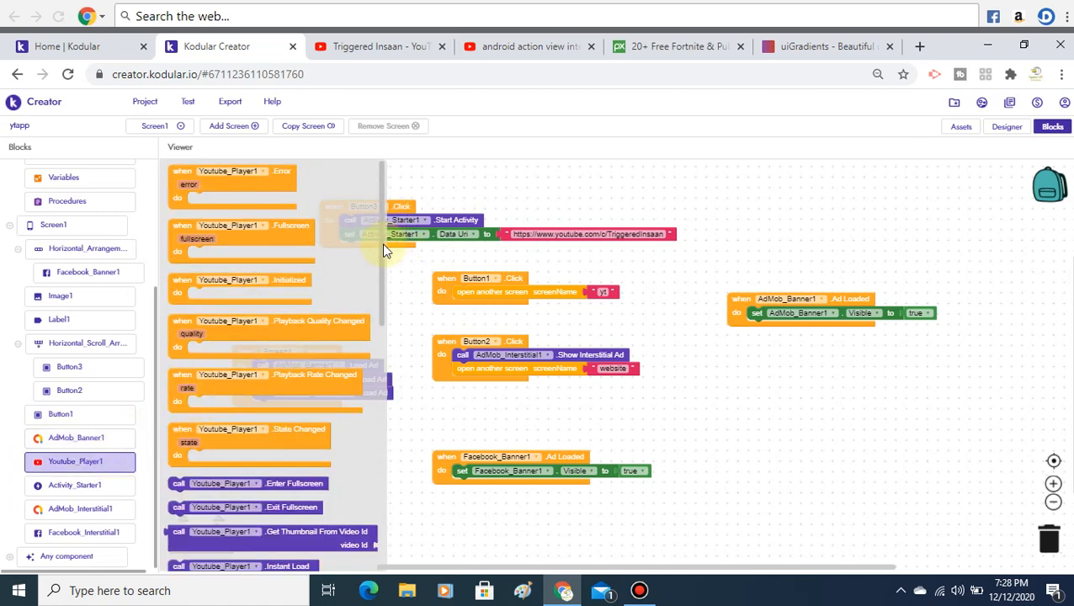
left_click(310, 485)
left_click_drag(310, 485, 402, 410)
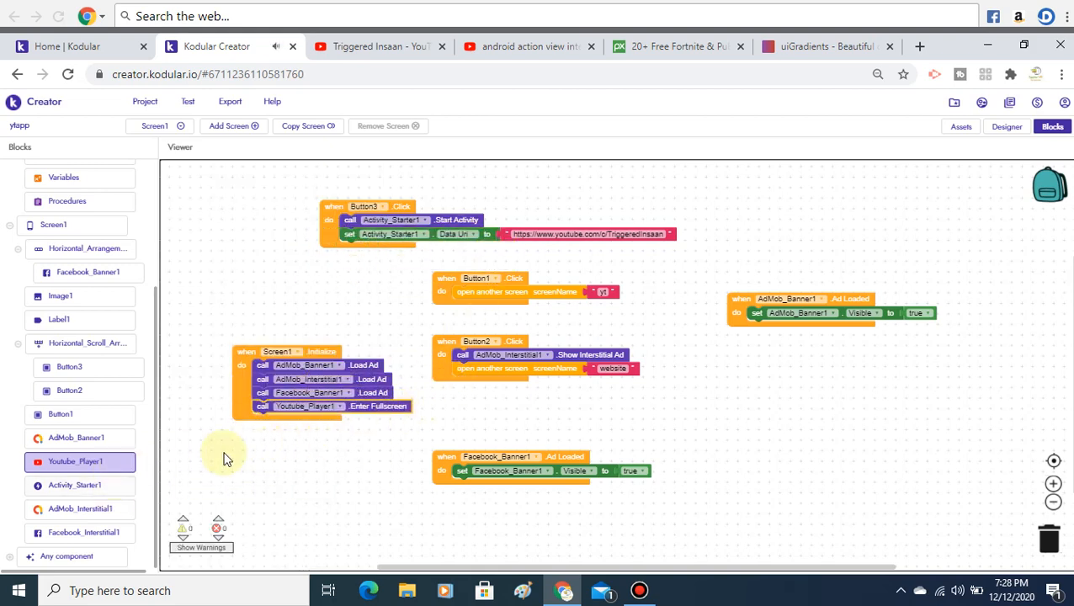
Step: Add a call to Youtube_Player1.Load below the Enter Fullscreen call in Screen1.Initialize
left_click(130, 468)
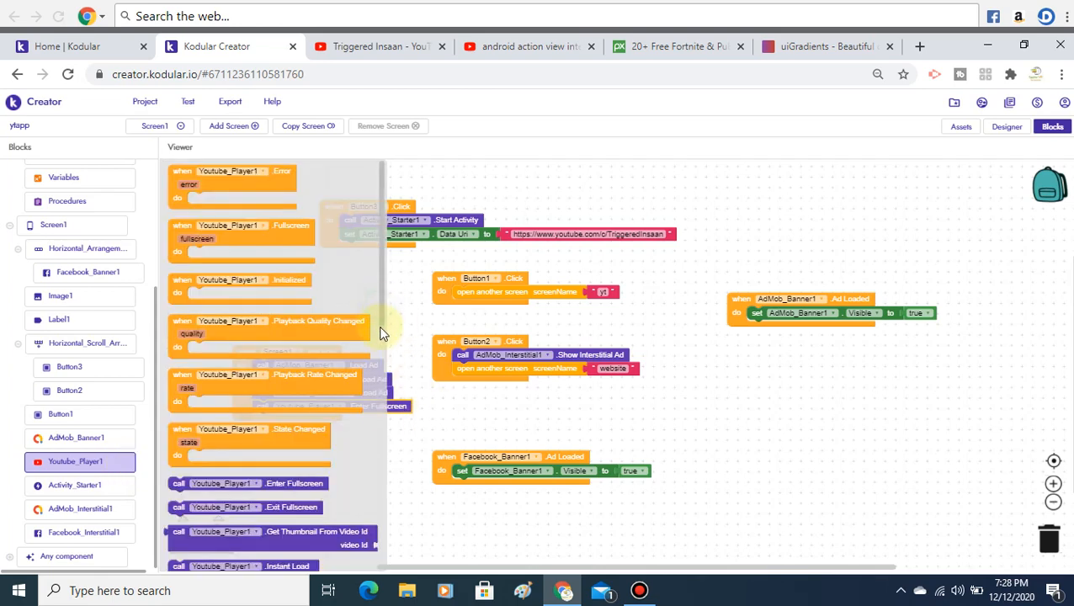
left_click_drag(381, 300, 385, 408)
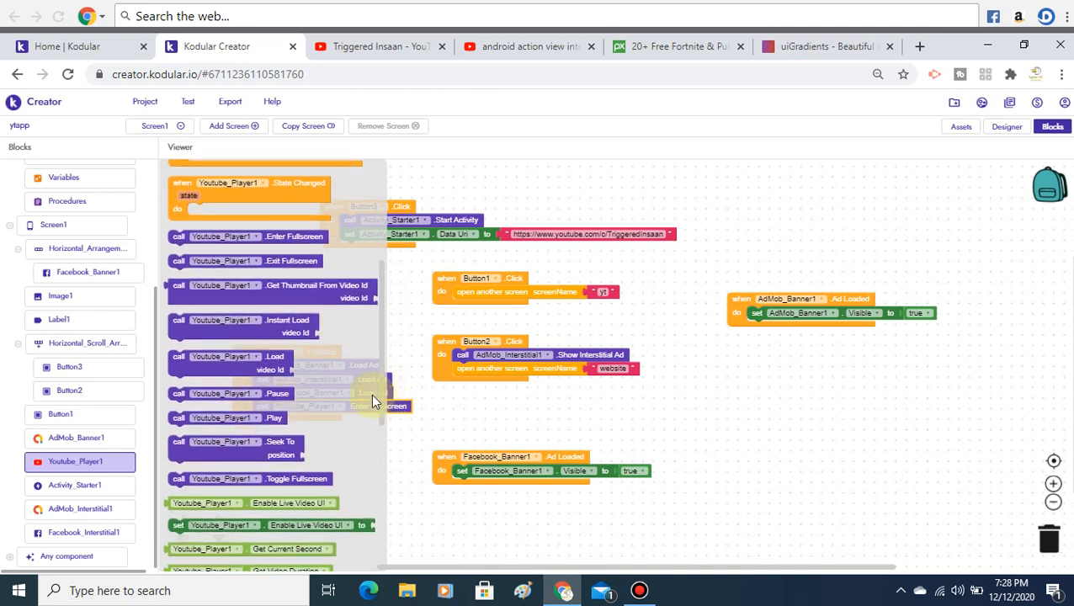
left_click_drag(271, 354, 365, 432)
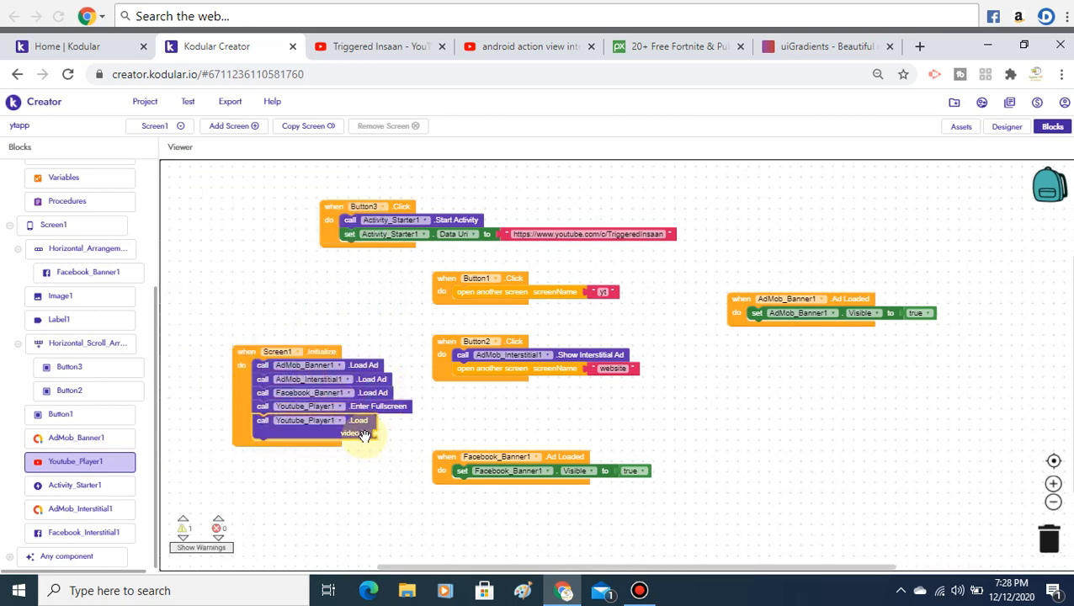
Step: Duplicate the "website" text block, attach the copy as the Load call's video Id, and empty its text
right_click(628, 368)
left_click(652, 380)
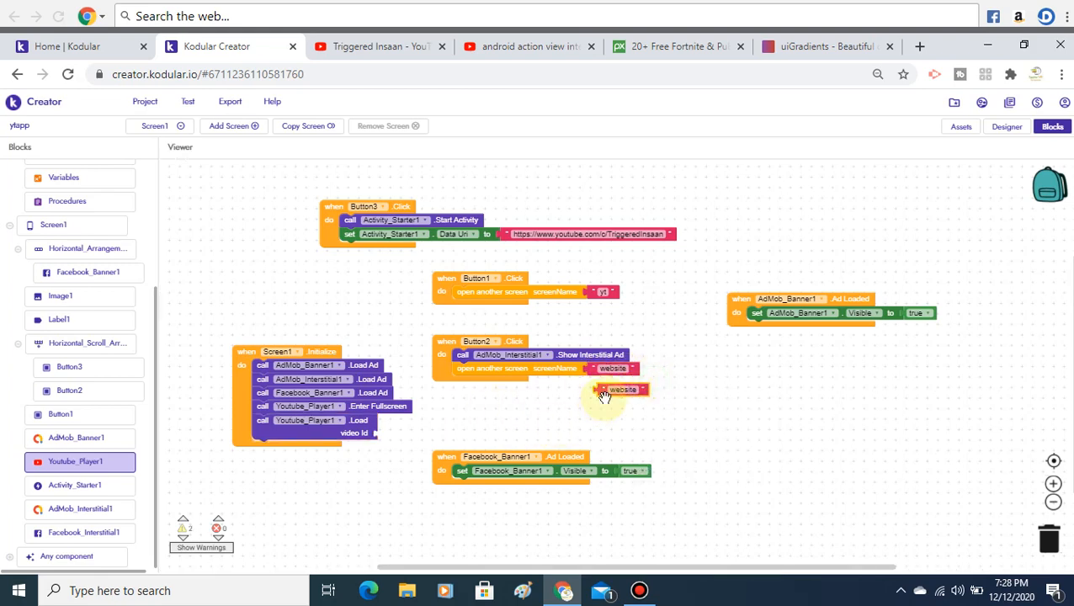
left_click_drag(599, 390, 388, 439)
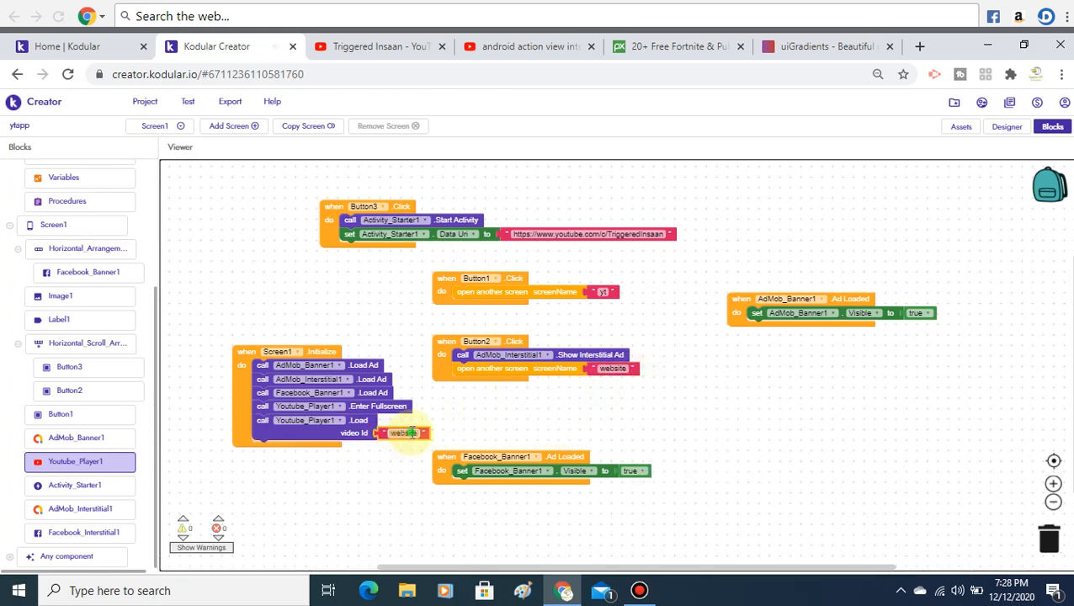
left_click(411, 432)
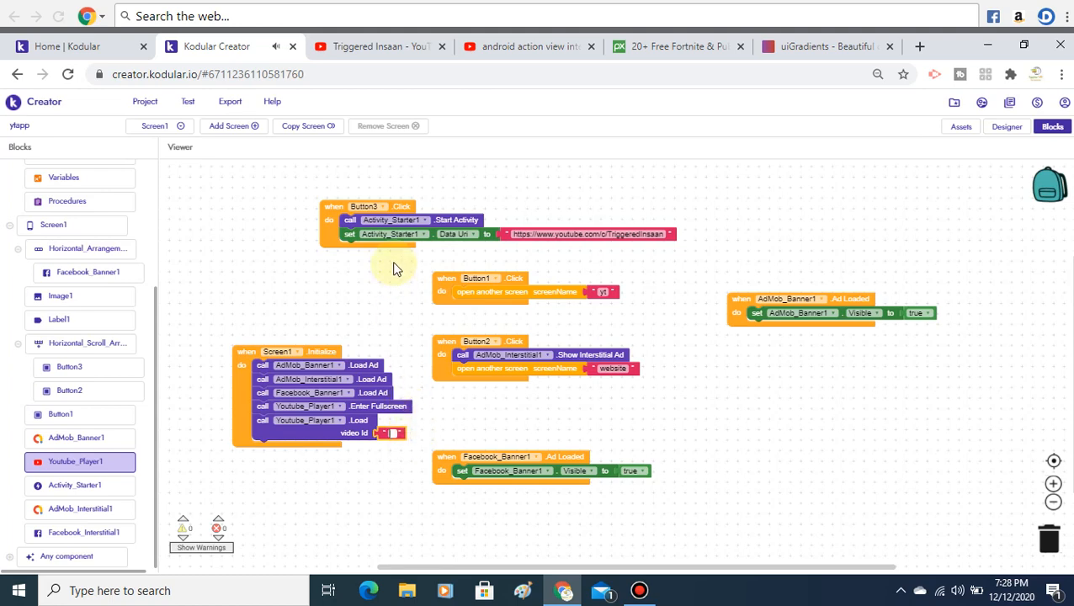
Step: View the Triggered Insaan YouTube channel page as a source for a video ID and return to Kodular Creator
left_click(363, 48)
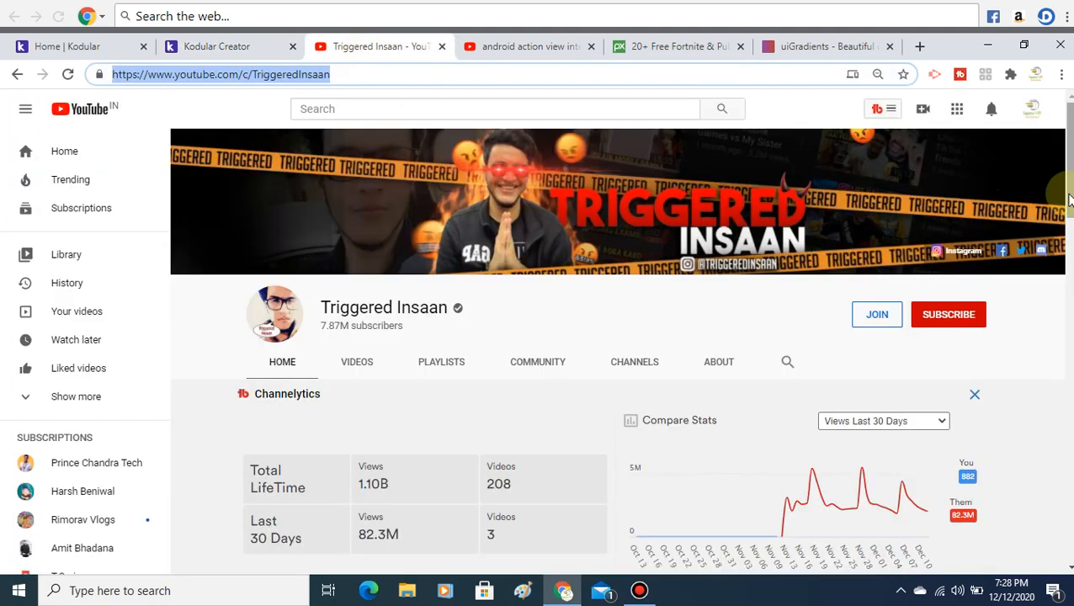
mouse_move(1070, 200)
left_mouse_down()
mouse_move(1070, 245)
mouse_move(1070, 190)
left_mouse_up()
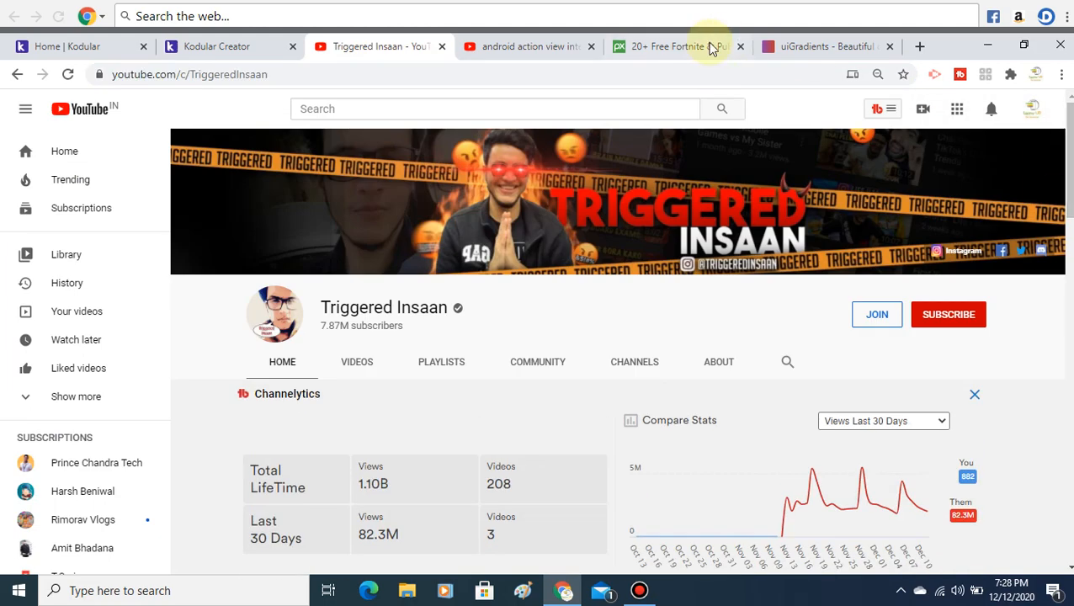
left_click(212, 45)
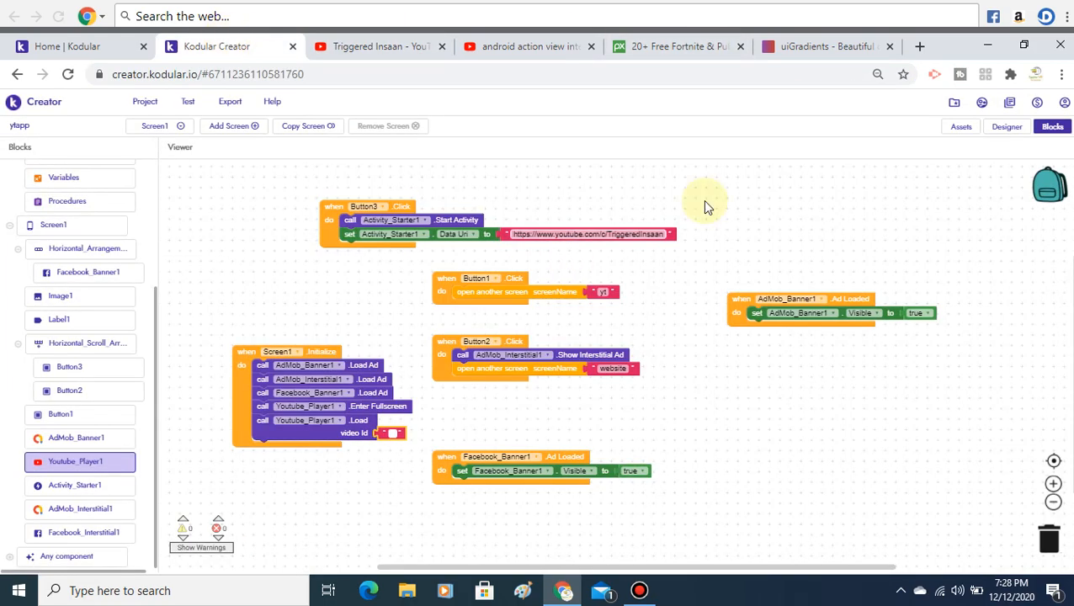
Step: In the screen design, add two Card View components below the YouTube player, one under the other
left_click(1019, 128)
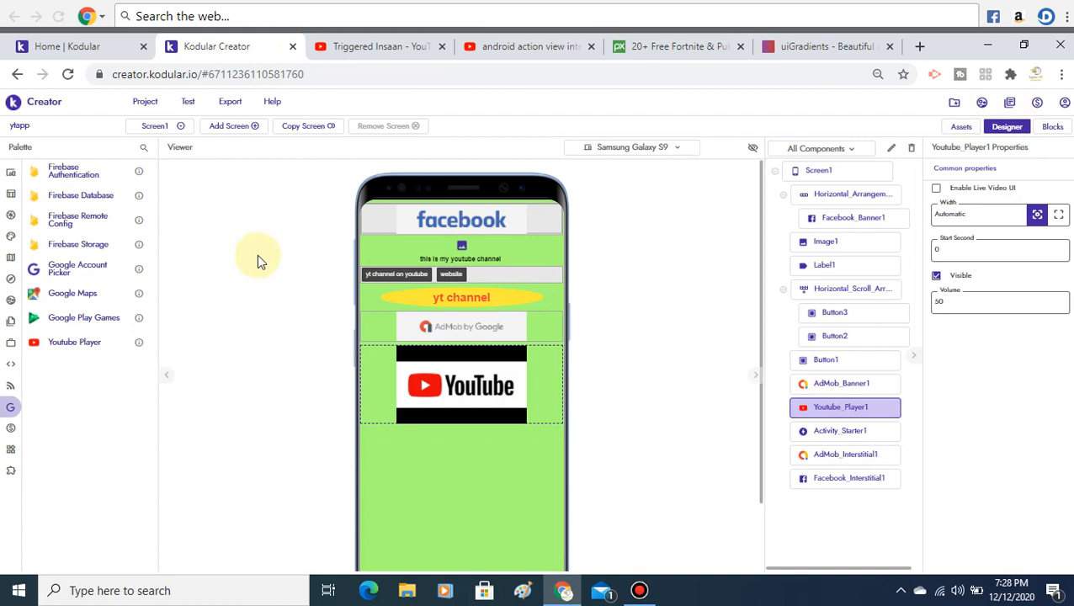
mouse_move(12, 235)
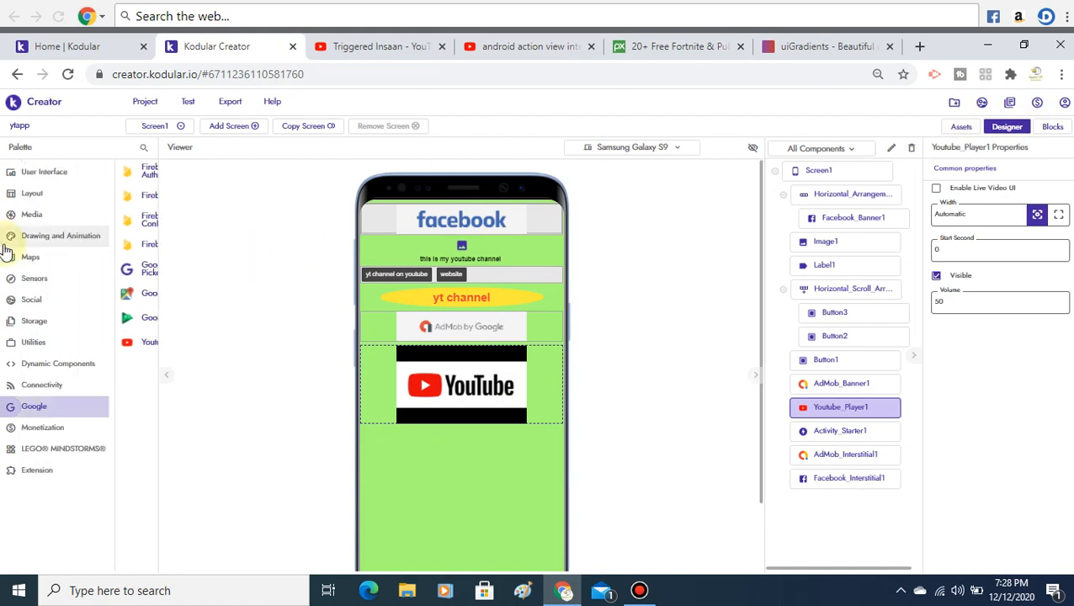
left_click(69, 197)
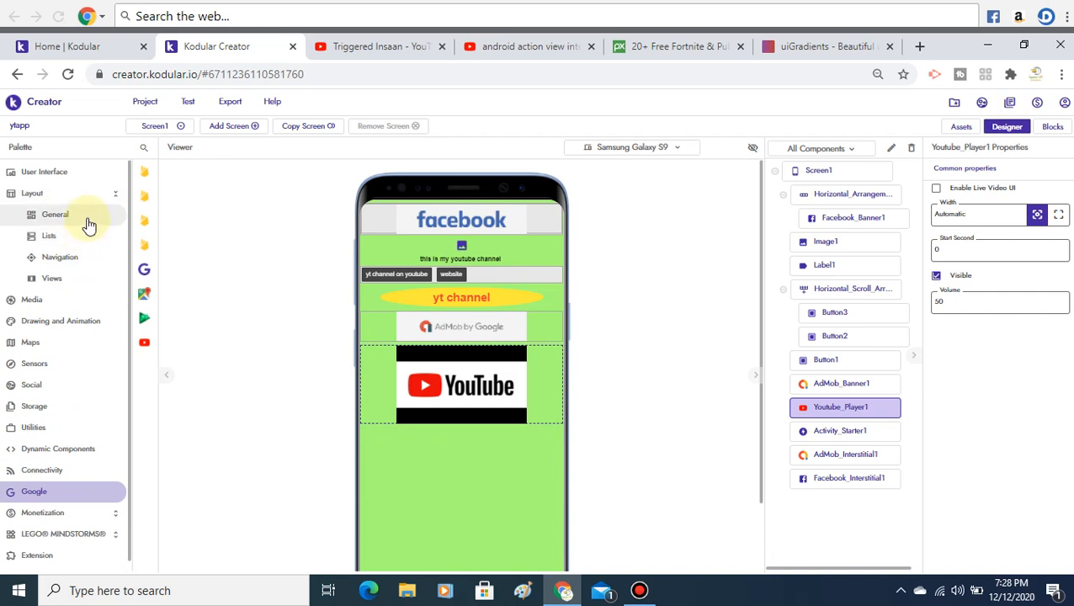
left_click(87, 224)
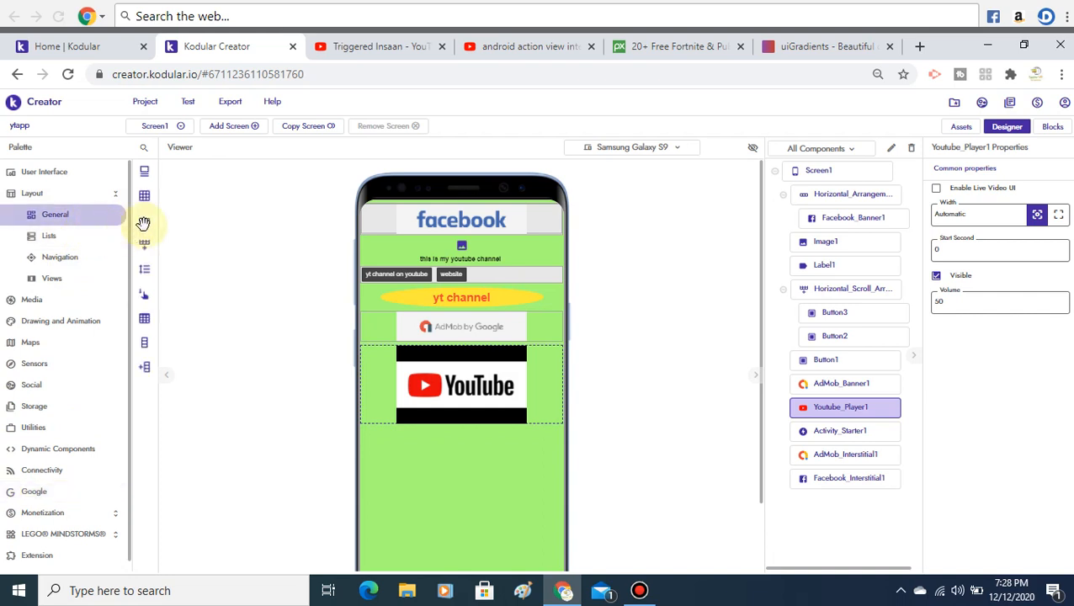
mouse_move(143, 223)
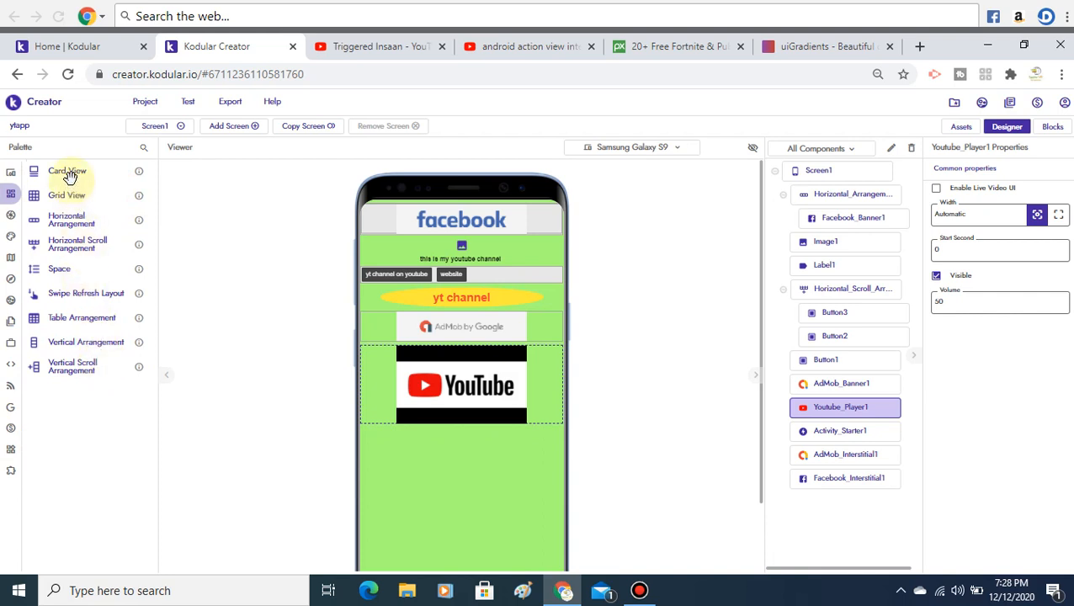
left_click_drag(70, 174, 449, 502)
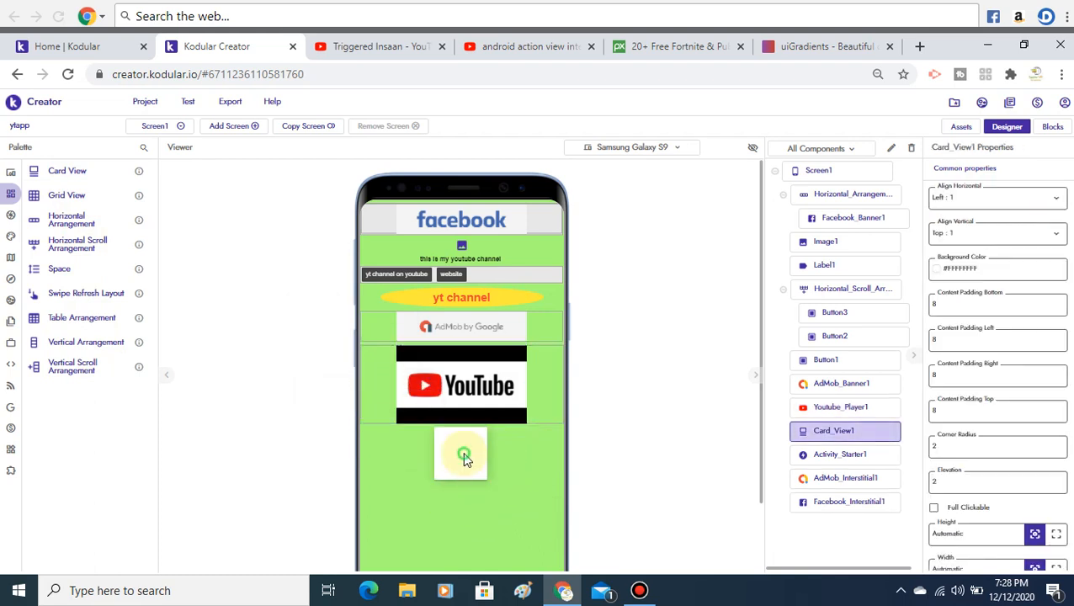
left_click_drag(465, 455, 407, 455)
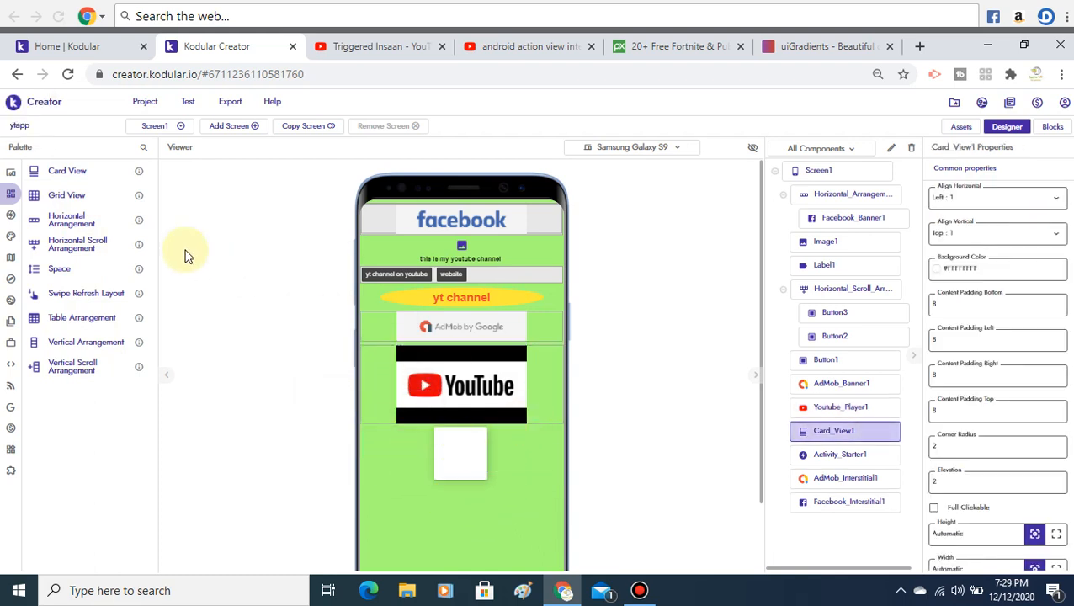
left_click_drag(79, 172, 384, 469)
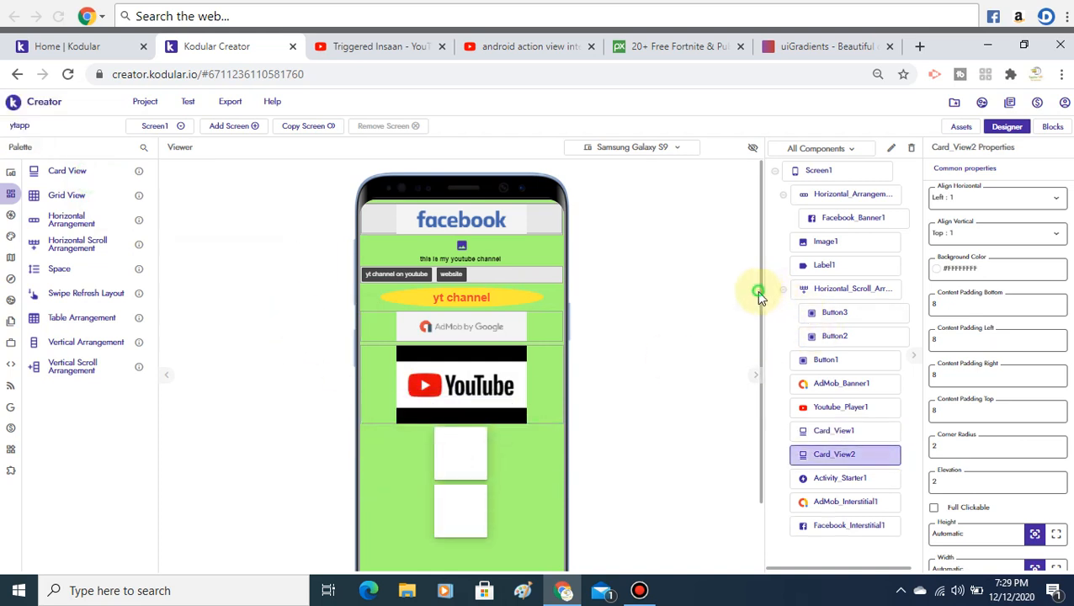
Step: Insert a Space component between the two card views with height 1% and width Fill parent
scroll(758, 350, "down", 2)
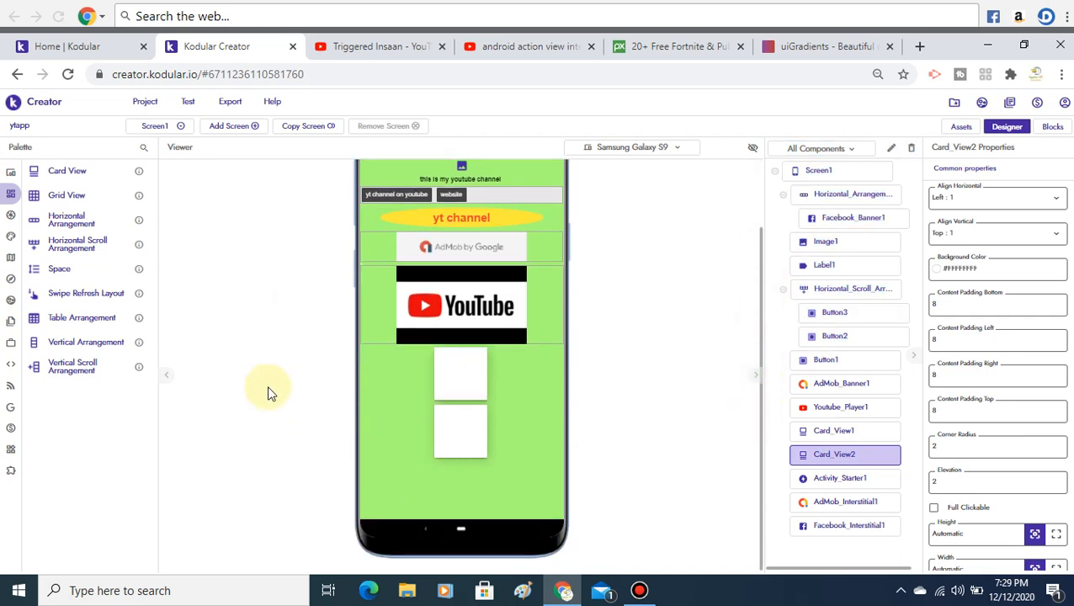
mouse_move(4, 290)
left_click_drag(69, 271, 483, 400)
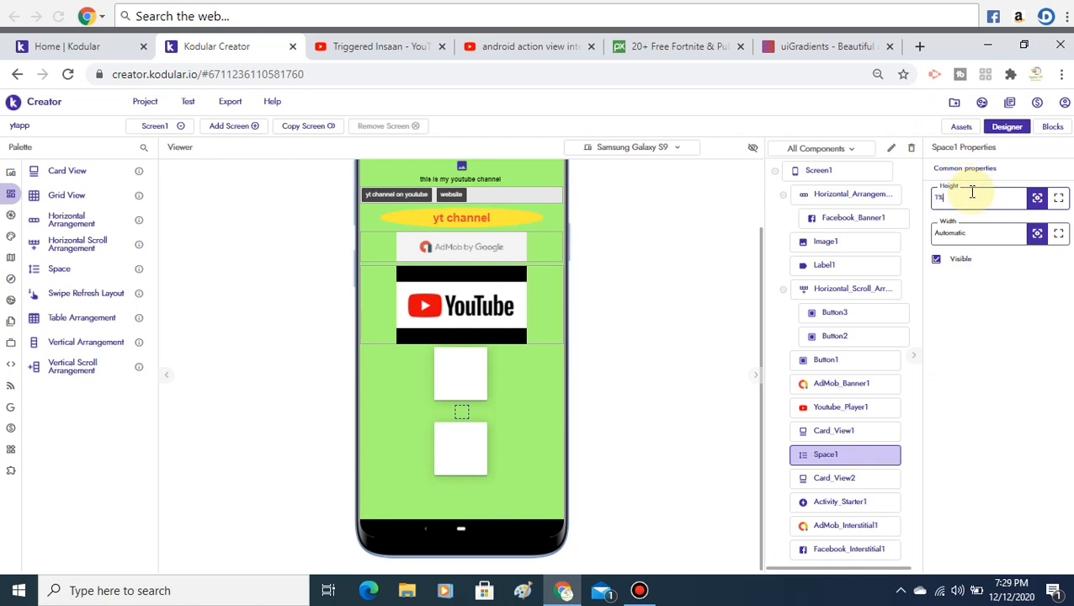
key("Return")
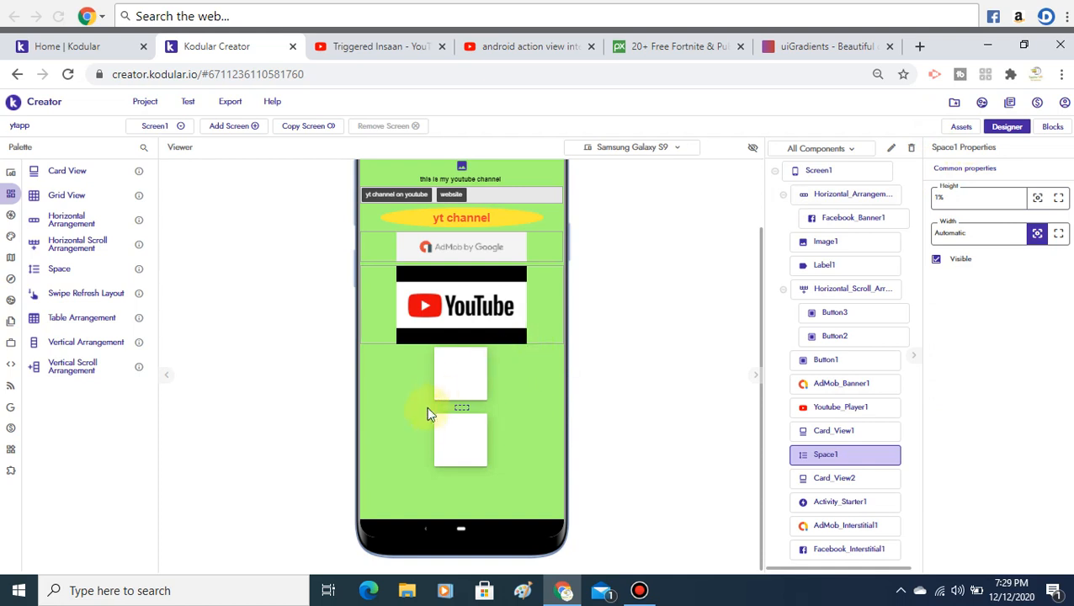
left_click(1055, 236)
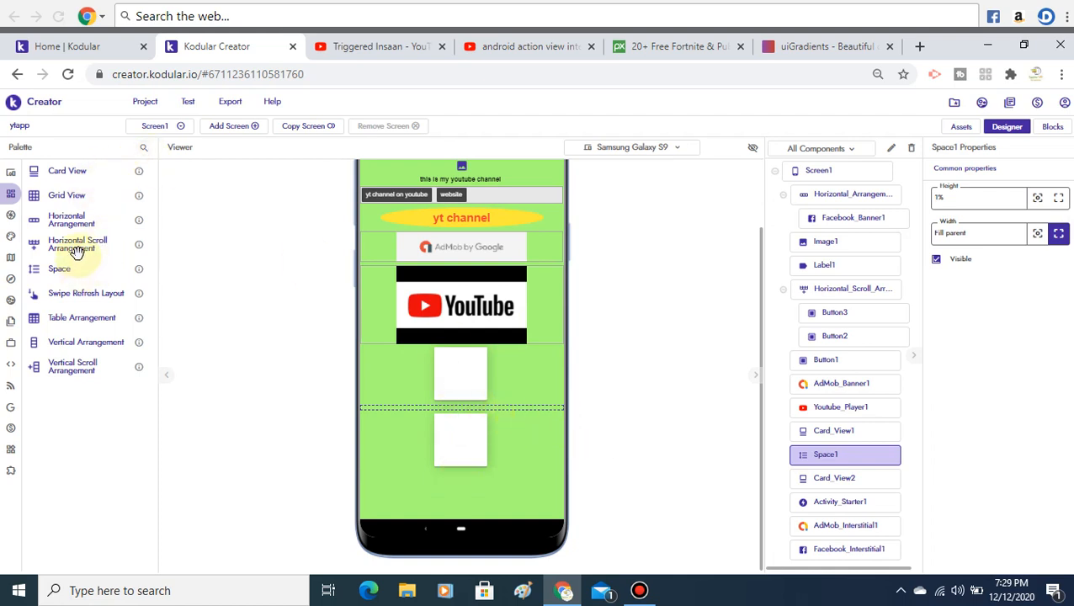
Step: Add a Horizontal Scroll Arrangement below the second card view and move that card into it
left_click_drag(72, 246, 462, 480)
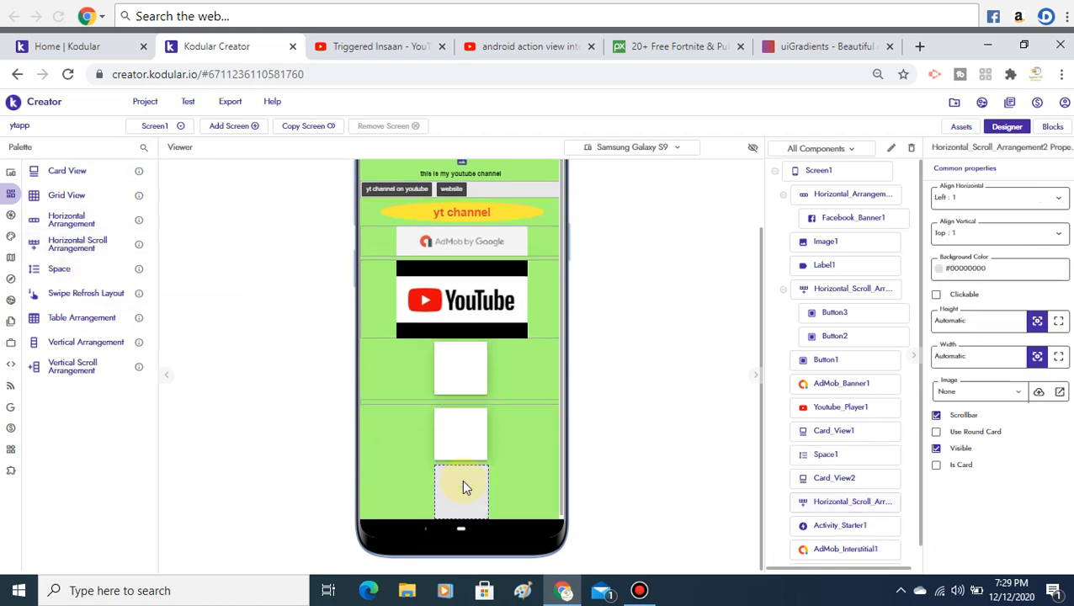
left_click_drag(472, 438, 471, 467)
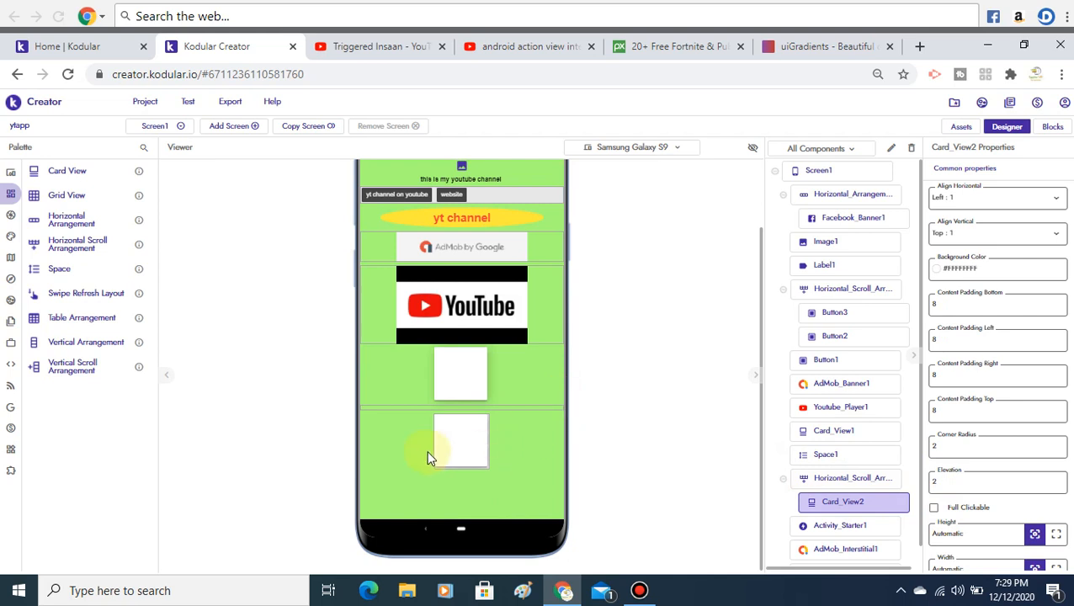
Step: Move the second card view out to directly below the first card, and set the new Horizontal Scroll Arrangement's width to Fill parent
left_click(430, 453)
left_click(446, 450)
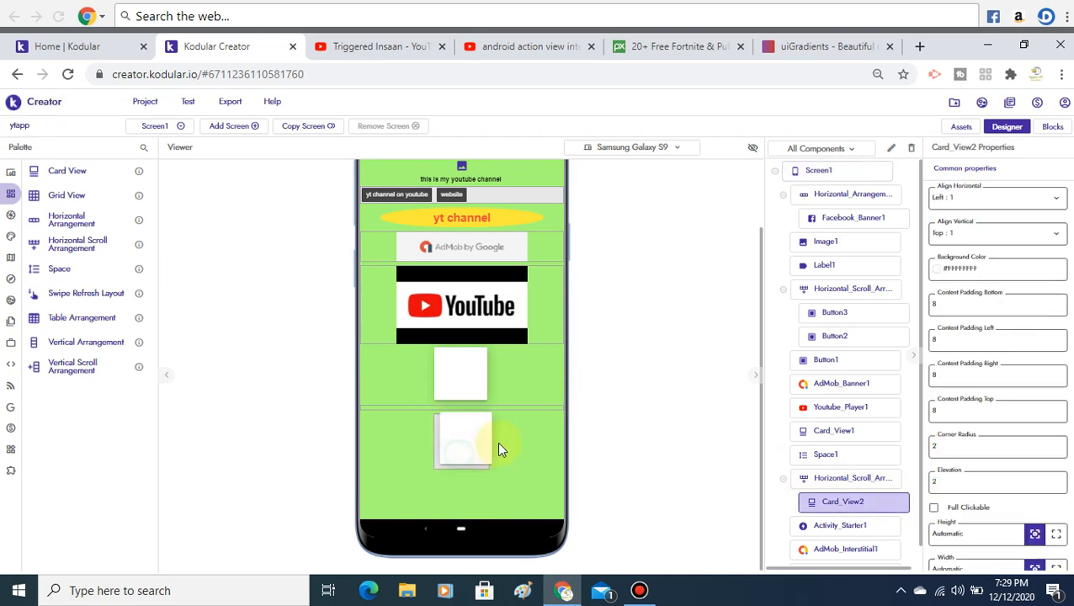
mouse_move(498, 450)
left_mouse_down()
mouse_move(547, 371)
mouse_move(510, 446)
left_mouse_up()
left_click(469, 497)
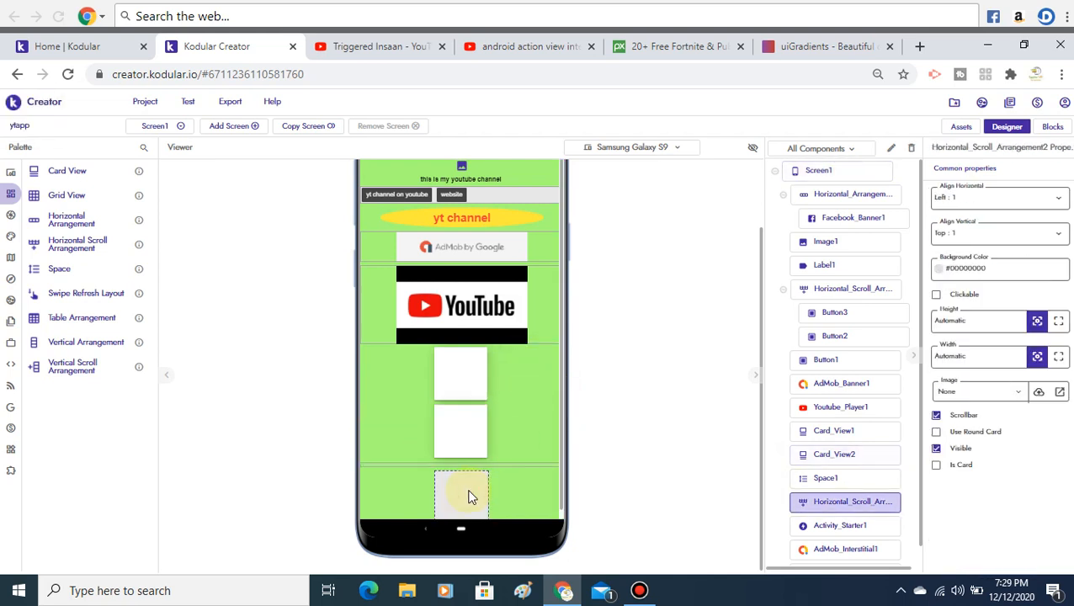
left_click(1059, 356)
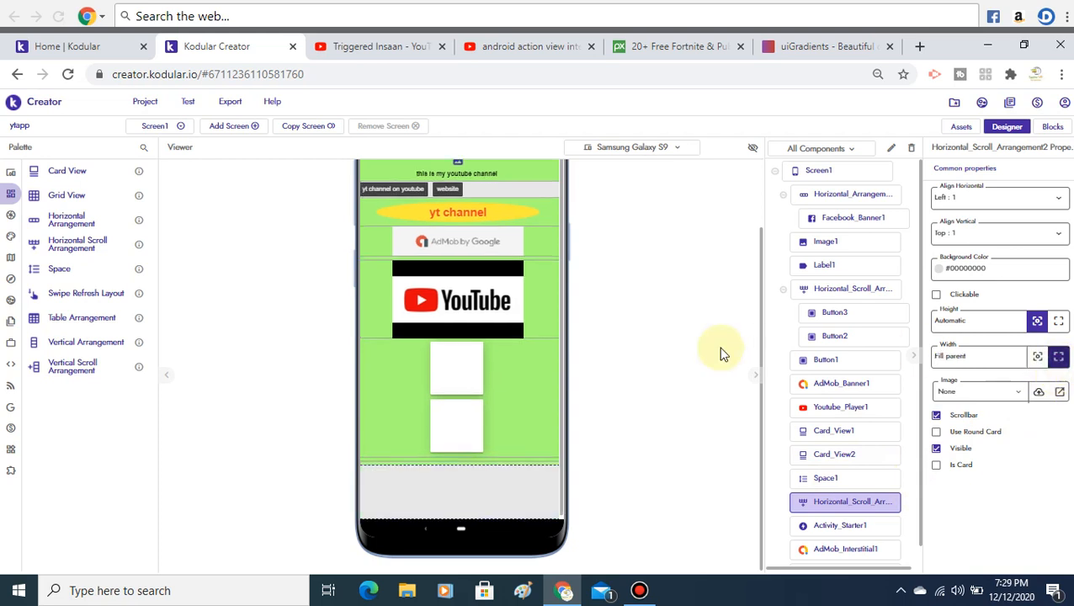
Step: Move both card views into the new Horizontal Scroll Arrangement and insert a Space component between them
left_click_drag(472, 413, 435, 487)
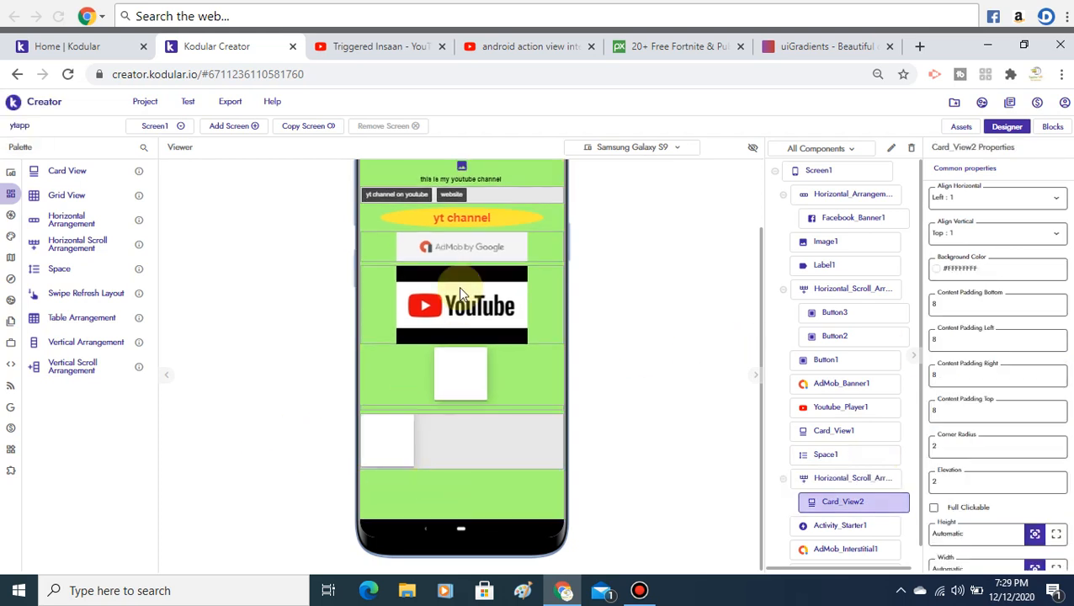
mouse_move(477, 369)
left_mouse_down()
mouse_move(481, 433)
mouse_move(450, 384)
mouse_move(412, 384)
left_mouse_up()
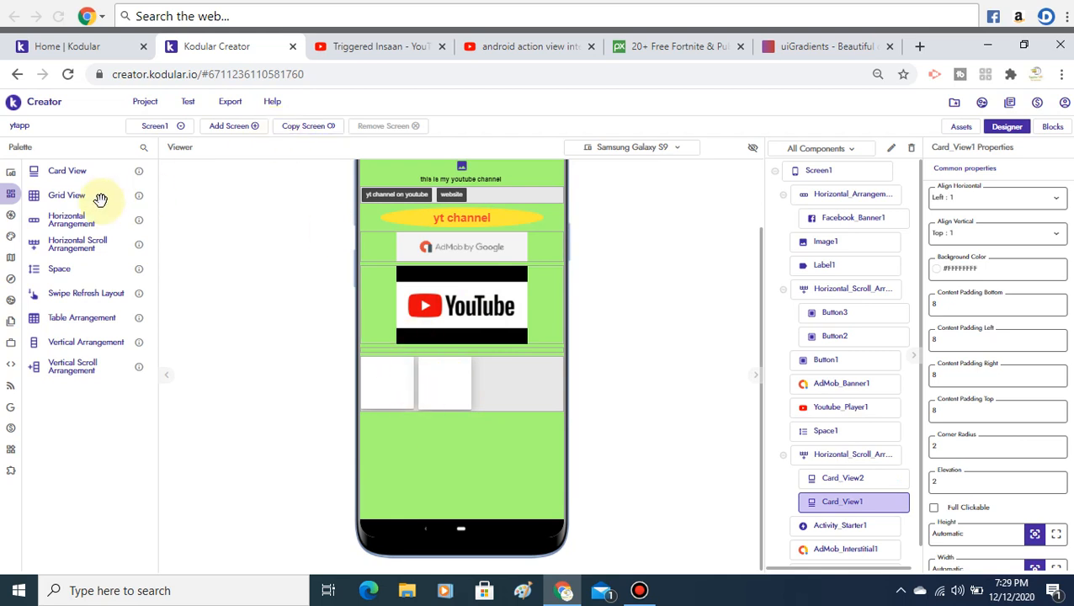
left_click_drag(78, 270, 536, 379)
left_click(458, 384)
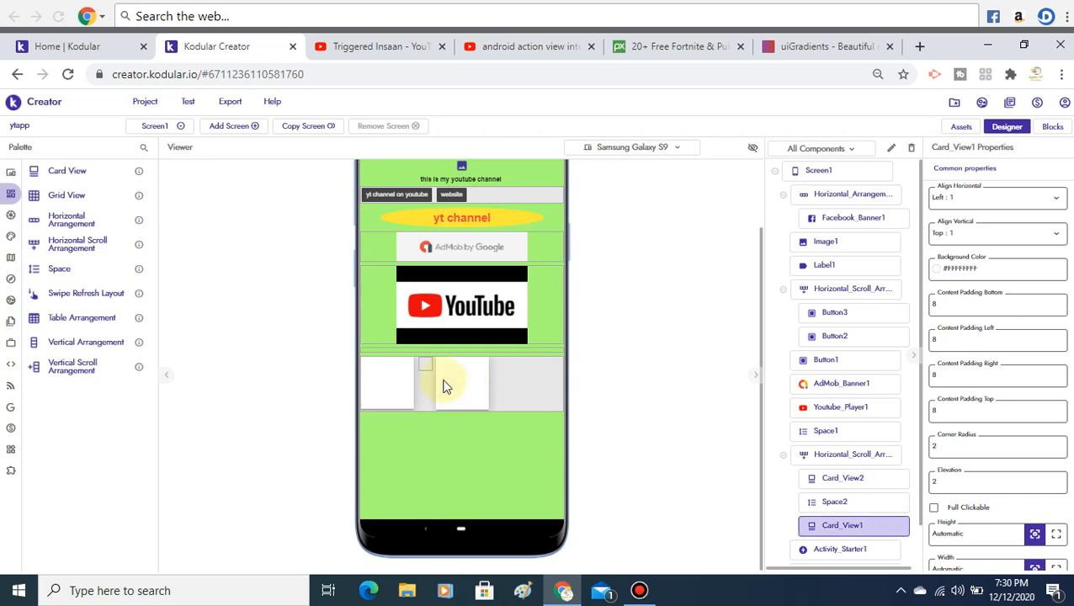
left_click(426, 370)
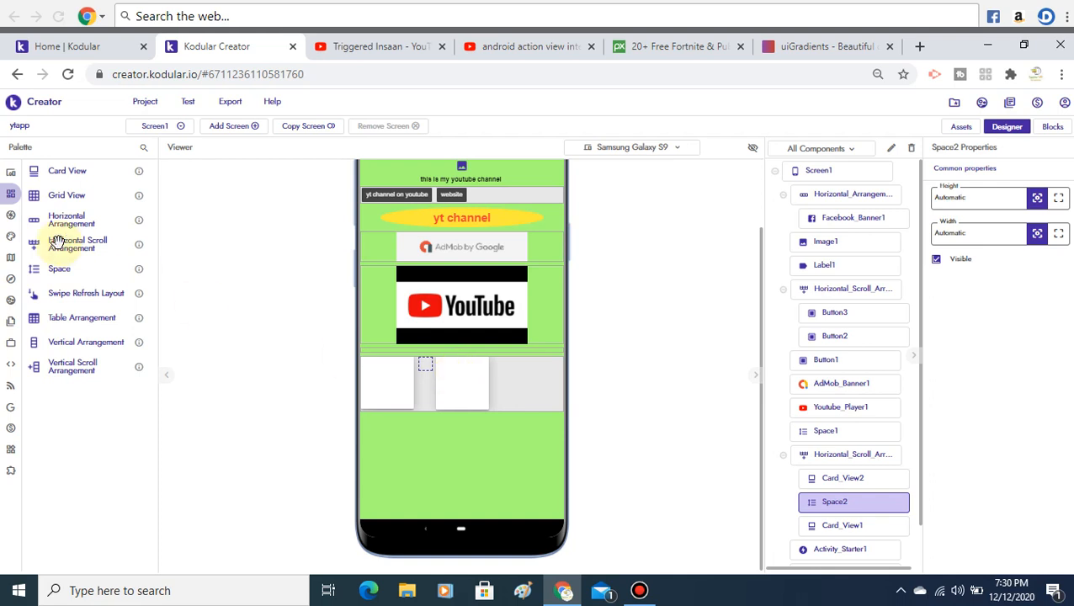
Step: Add a Swipe Refresh Layout component directly above the Horizontal Scroll Arrangement that holds the card views
mouse_move(21, 315)
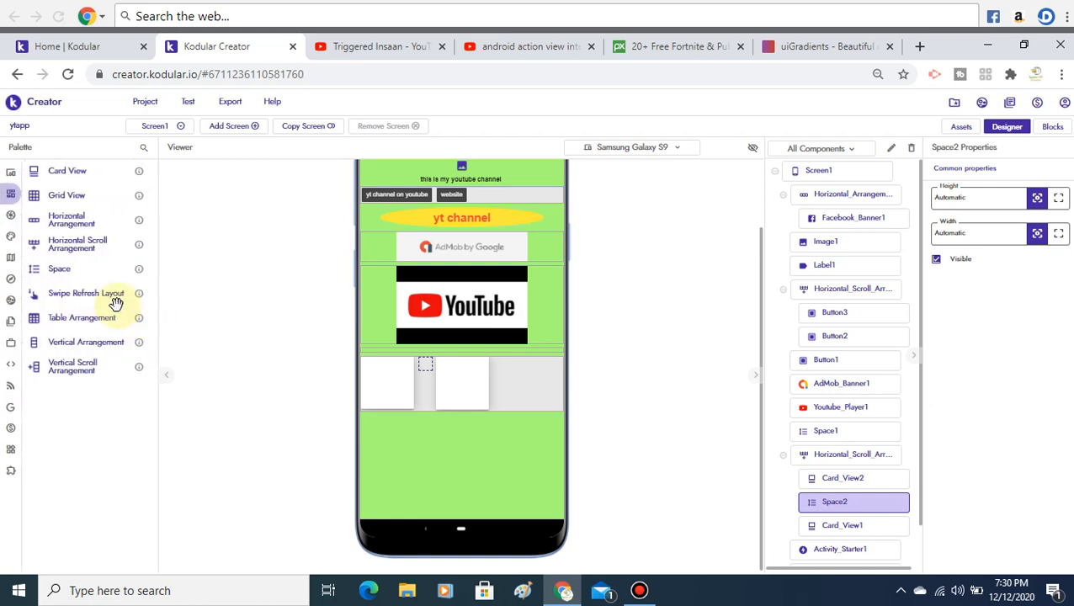
left_click_drag(101, 296, 471, 388)
Step: Browse the components in the Drawing and Animation, Storage and Connectivity categories
mouse_move(8, 305)
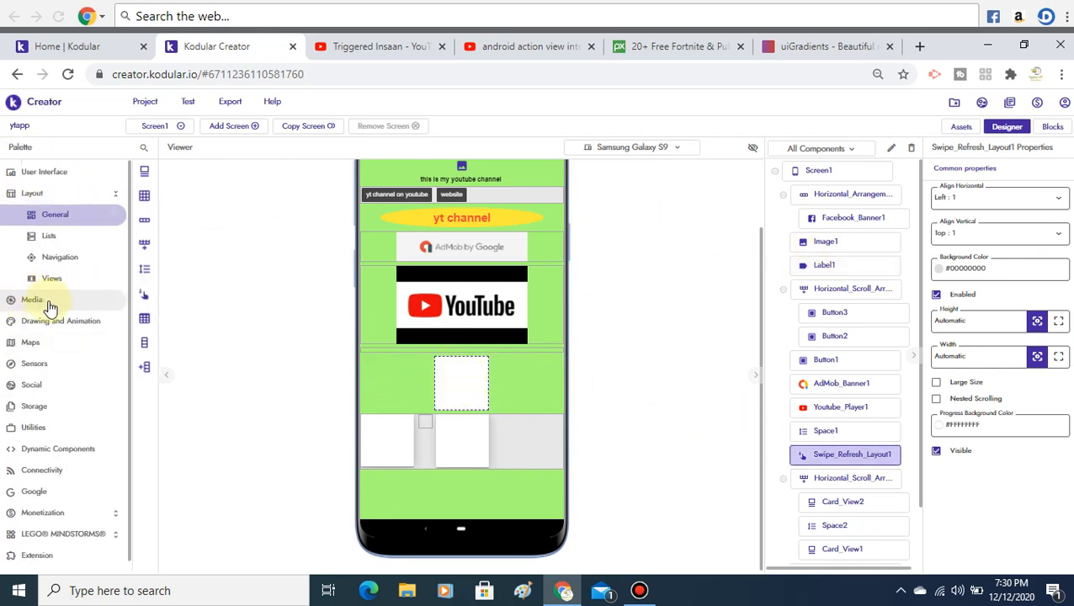
left_click(52, 320)
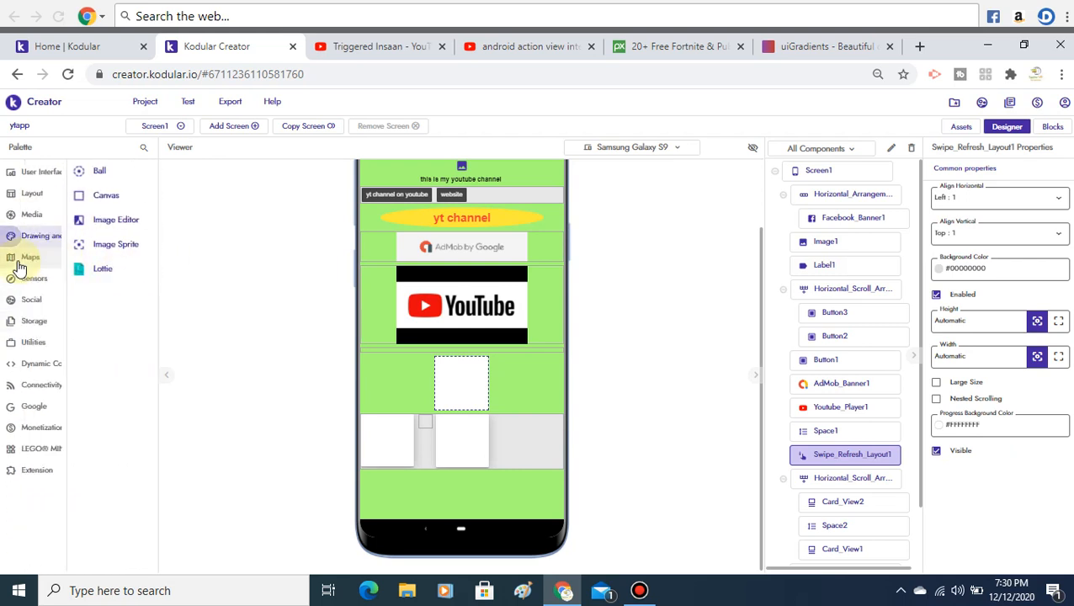
left_click(66, 328)
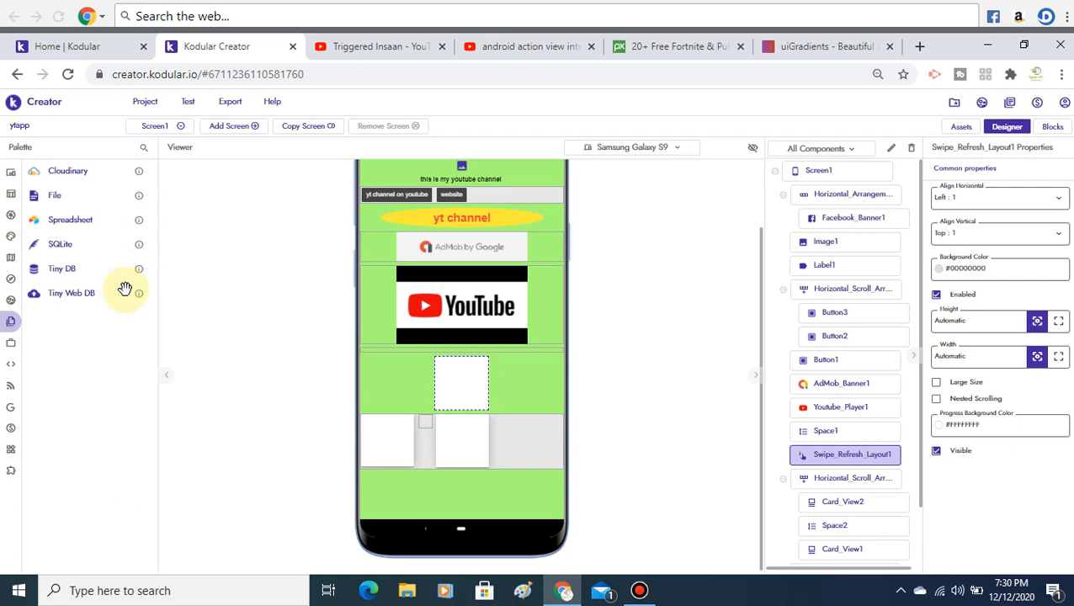
mouse_move(12, 283)
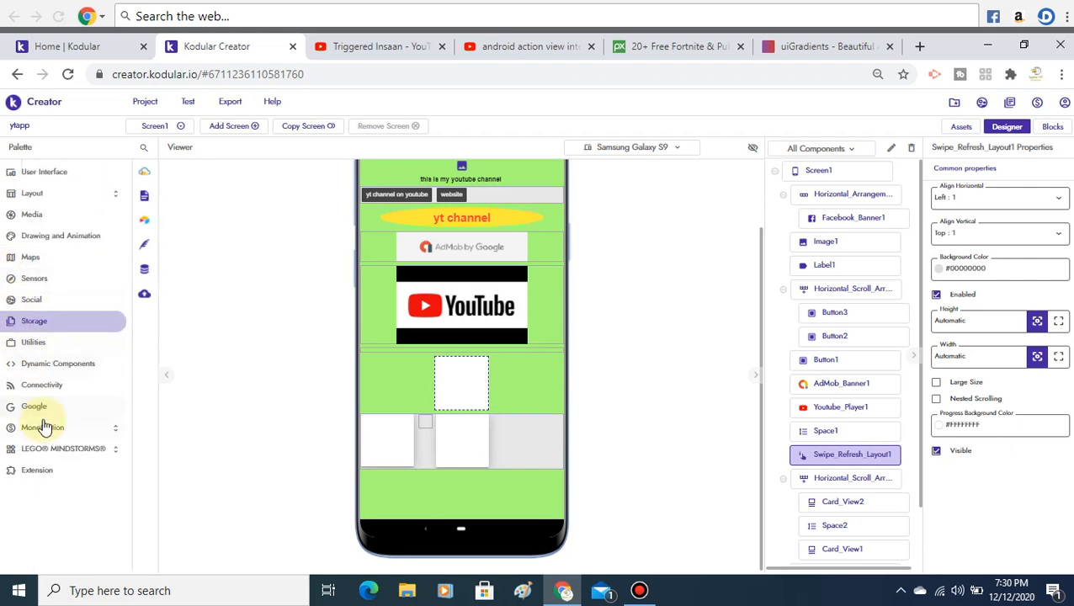
left_click(51, 386)
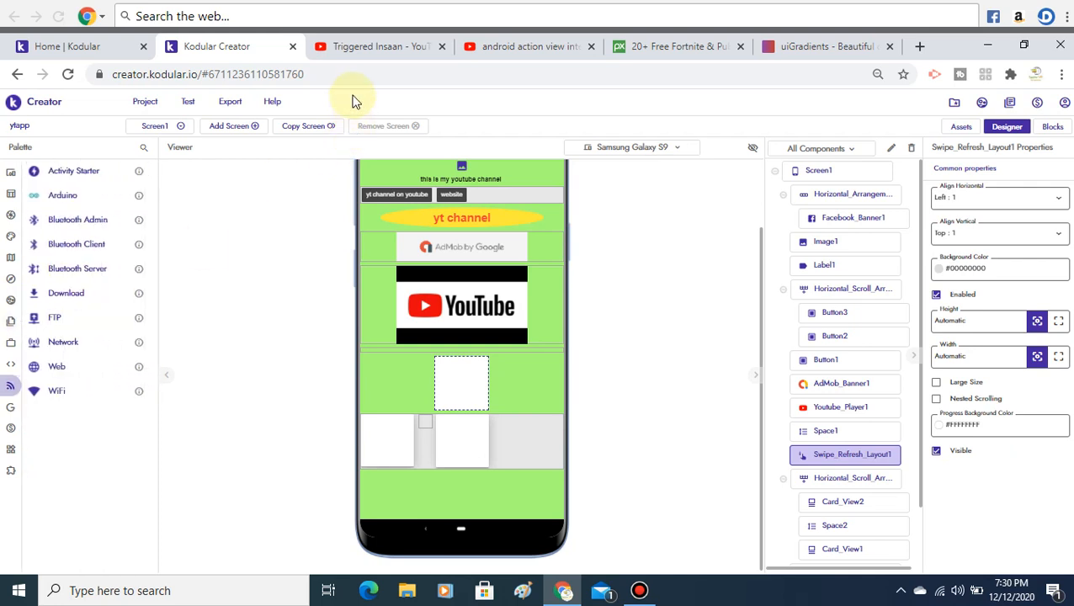
Step: Open the Google Play store in a new browser tab and show its Apps section
left_click(920, 48)
type("pla")
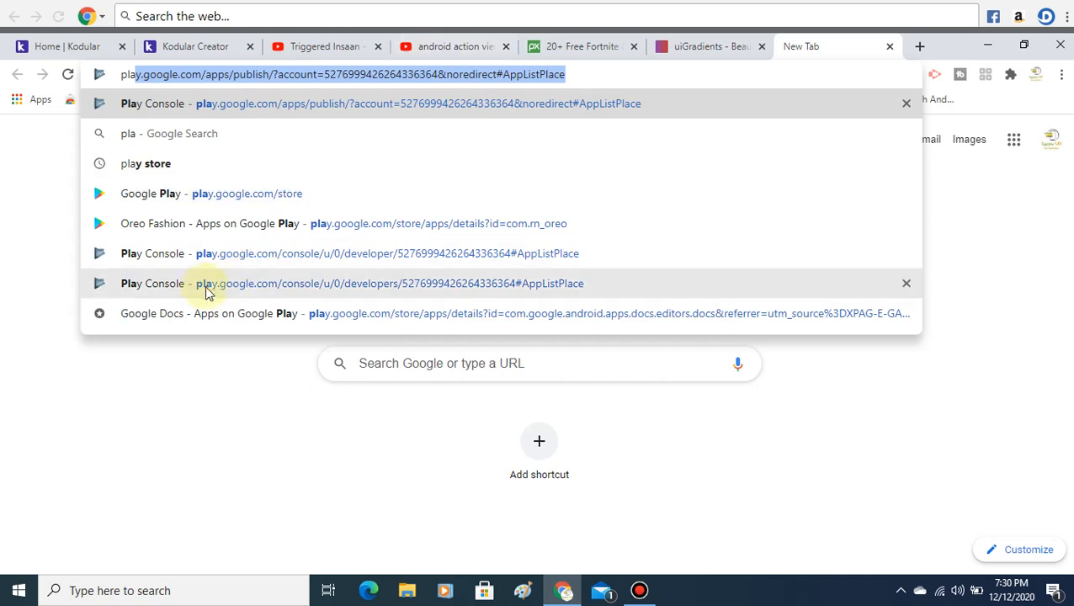
left_click(209, 205)
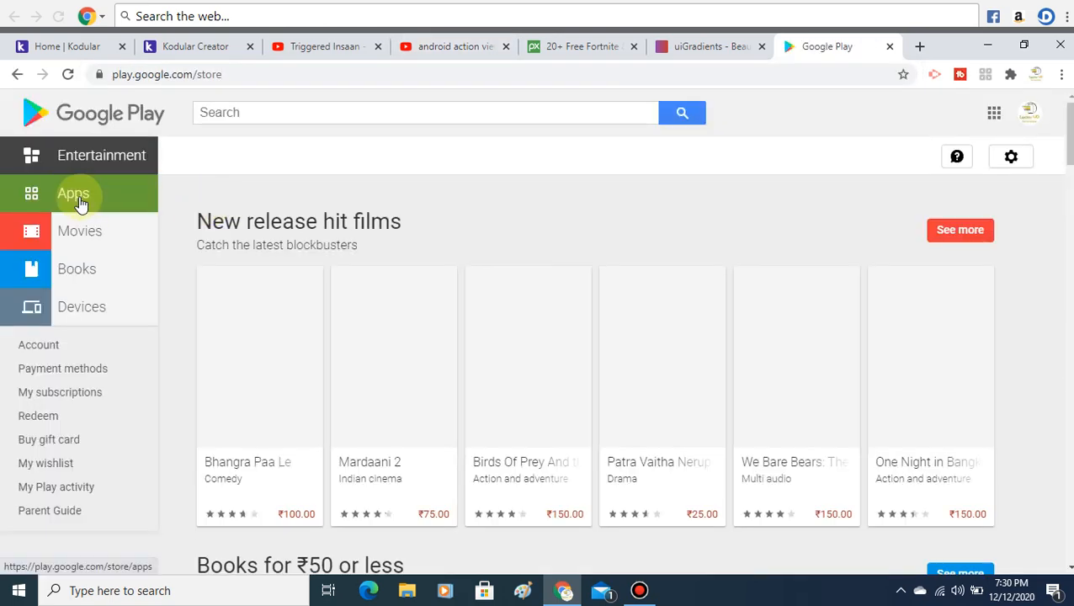
left_click(79, 201)
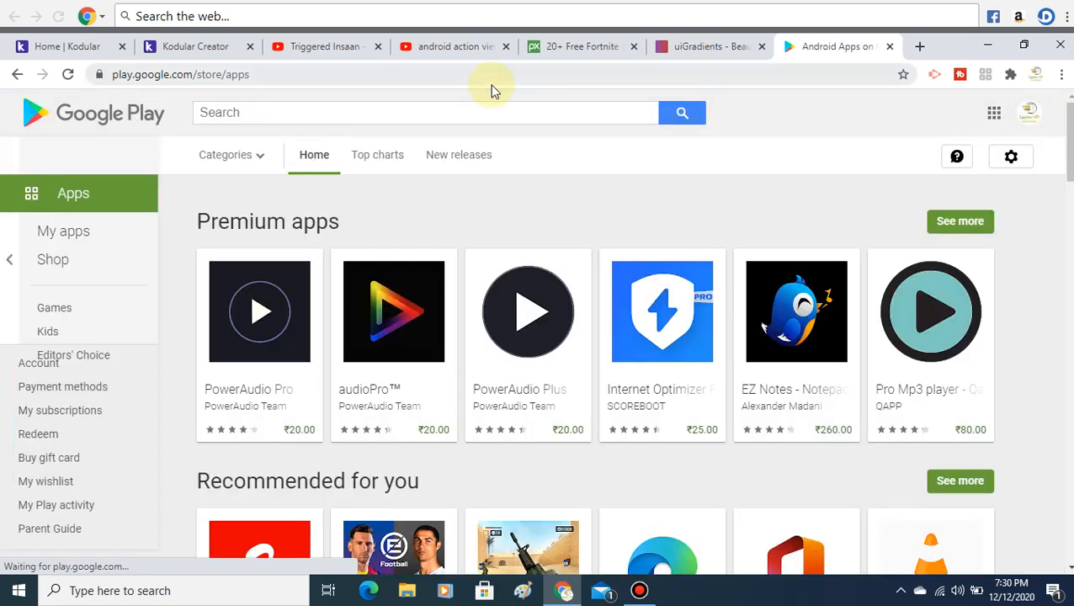
Step: Switch to the open YouTube channel page and search YouTube for "dynamo gaming"
left_click(354, 56)
left_click(381, 112)
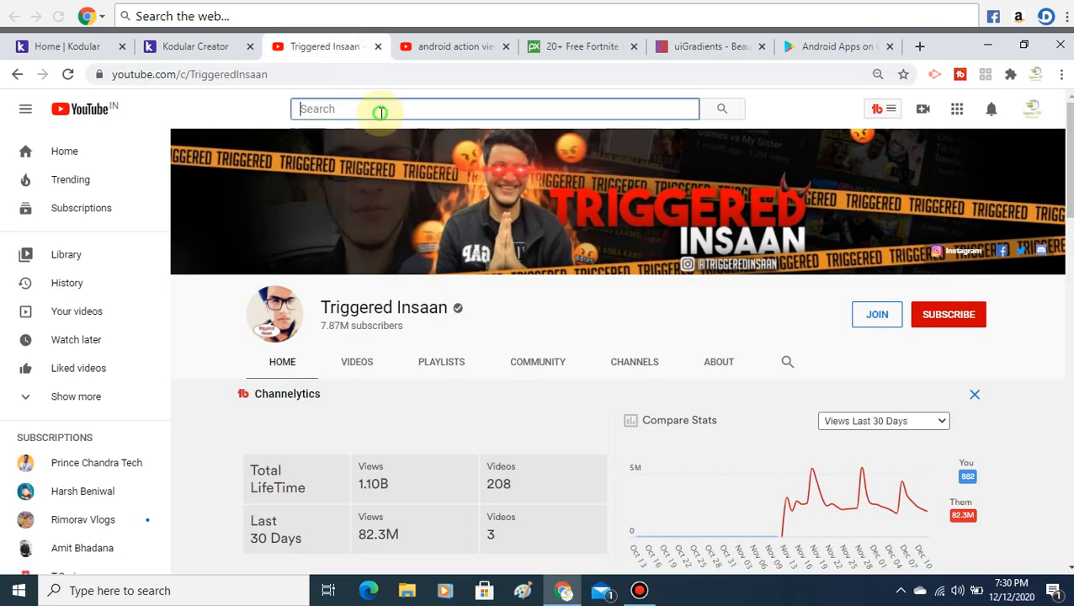
type("dy")
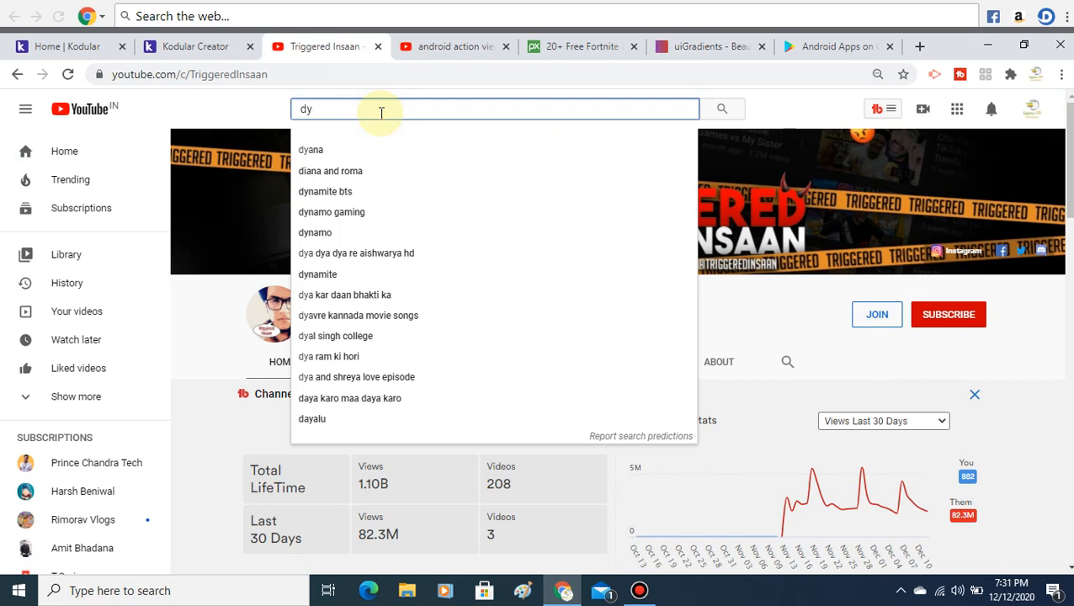
type("anamo ga")
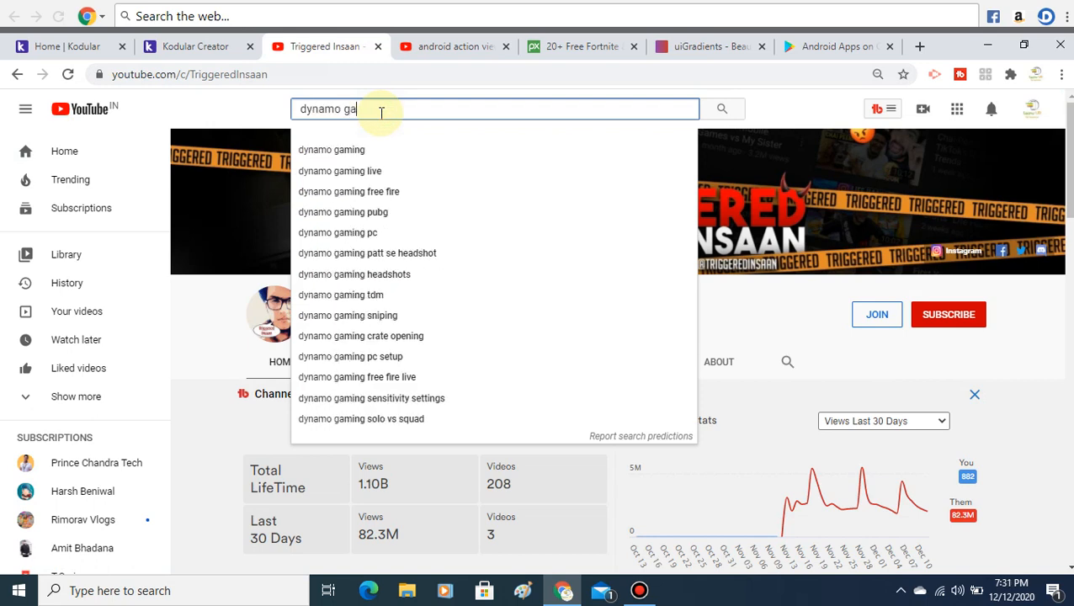
type("ming")
key("Return")
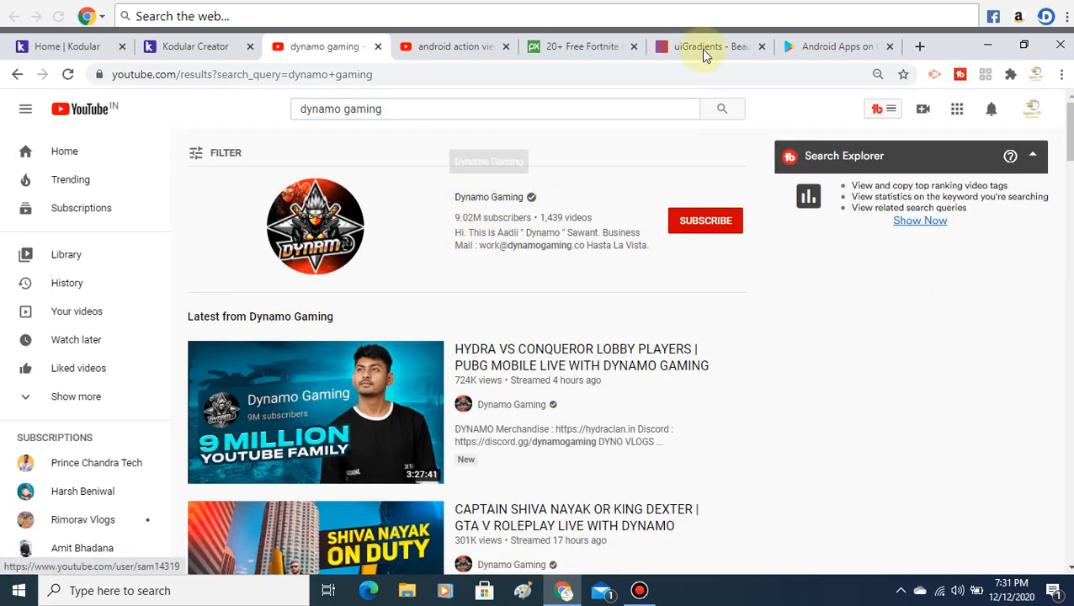
Step: Search Google Play for "dynamo gaming" and open the Dynamo Gaming app by Apps Funky
left_click(809, 43)
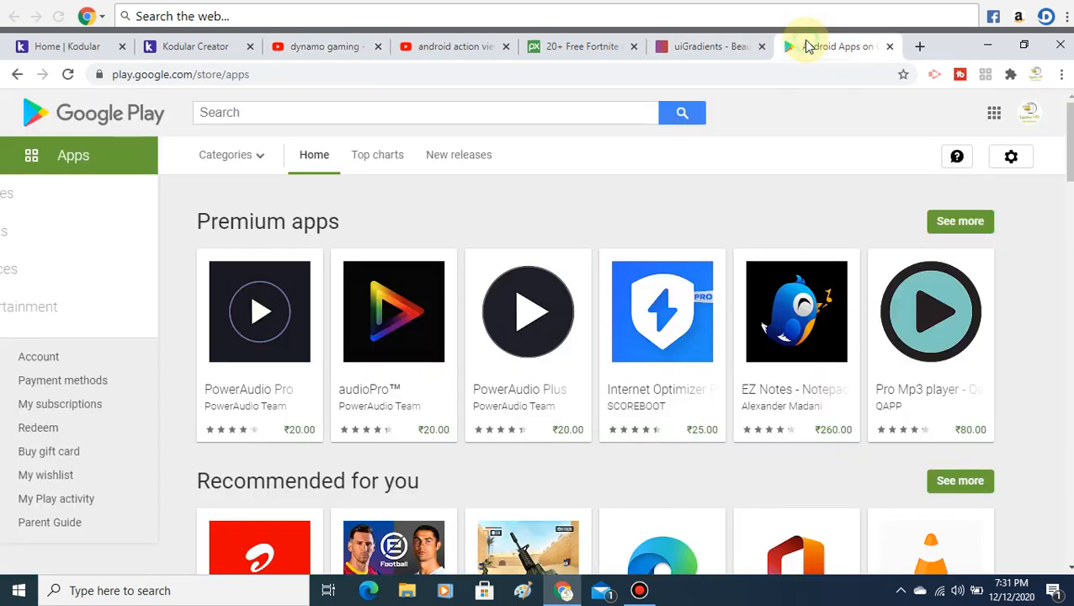
left_click(308, 114)
type("dy")
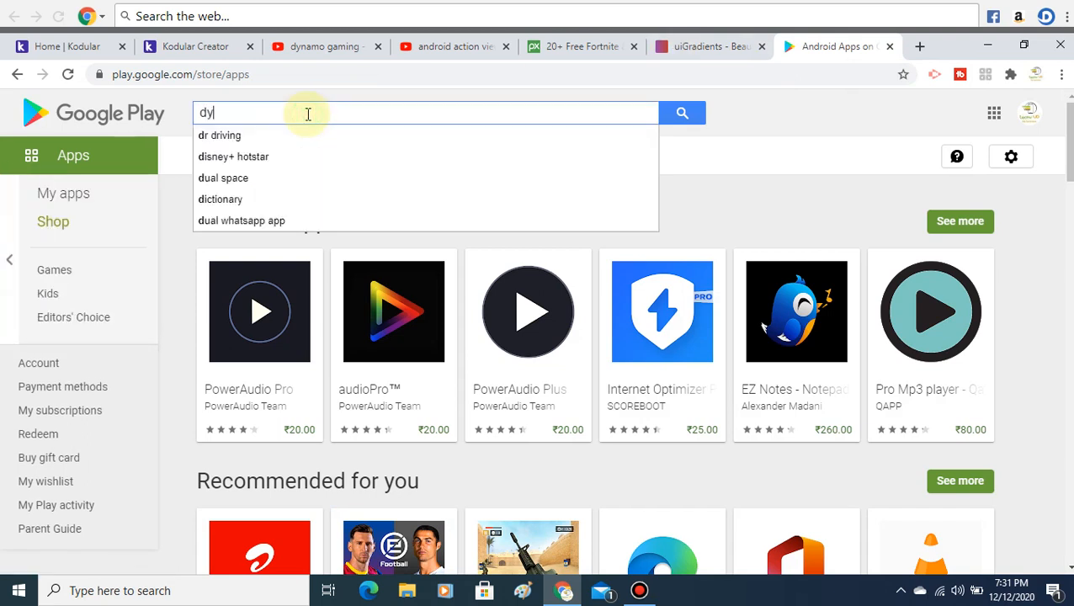
type("namo gaming")
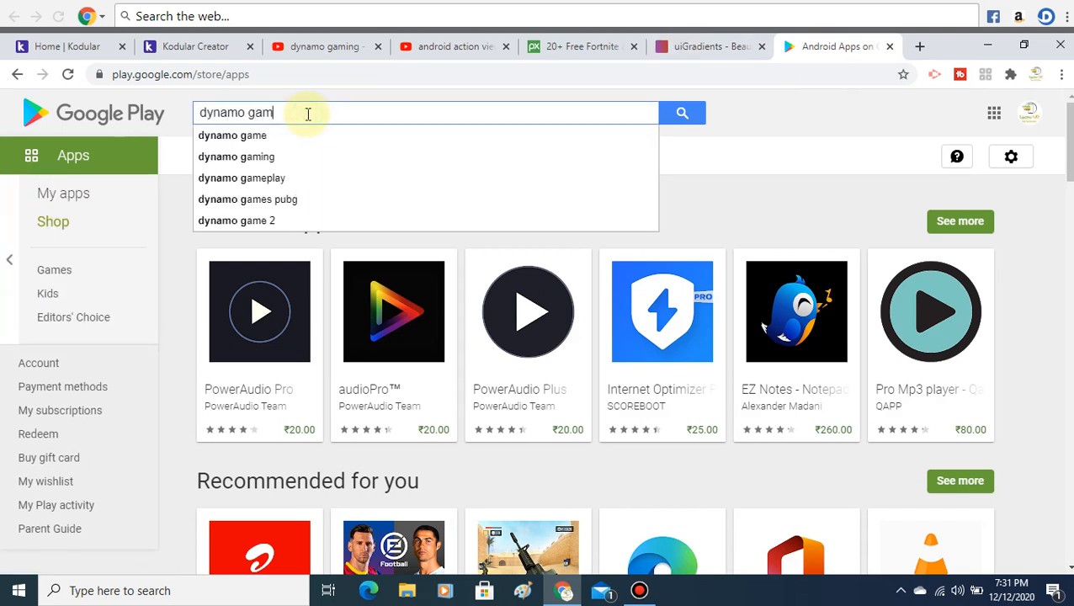
key("Return")
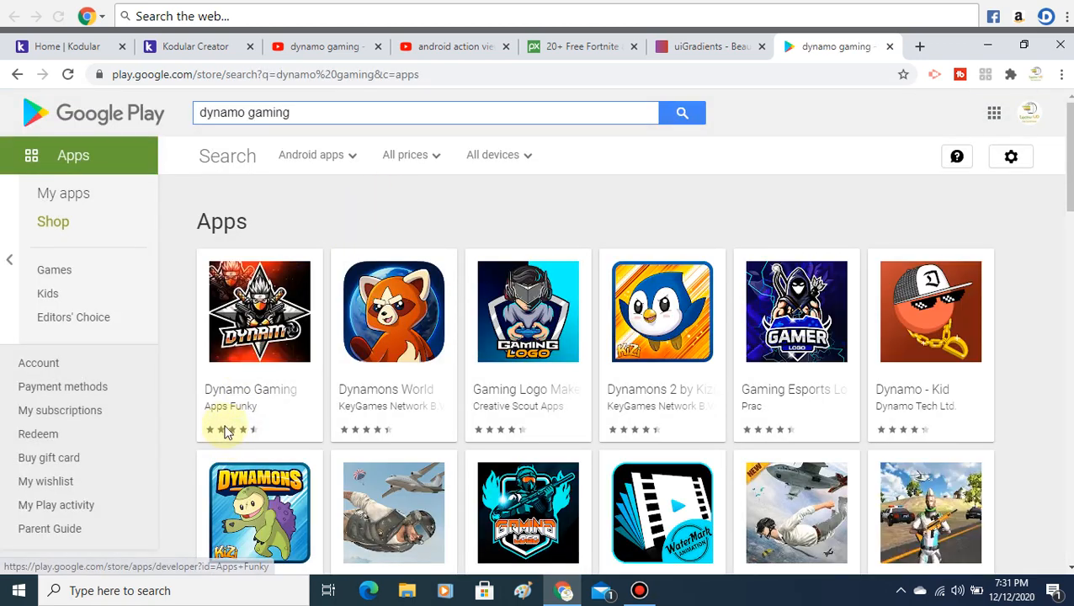
left_click(318, 344)
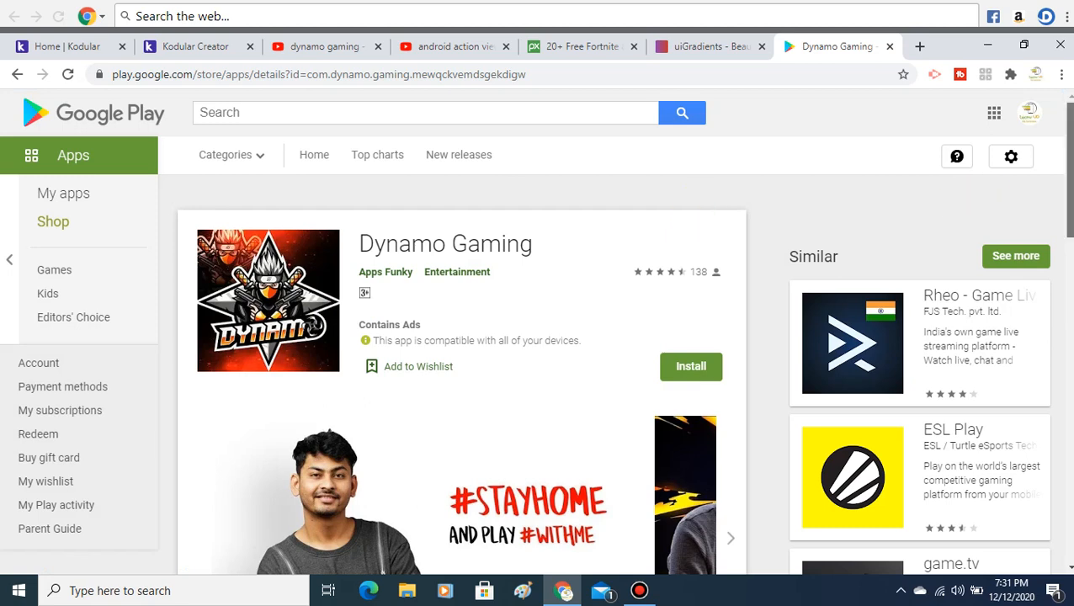
Step: Examine the Dynamo Gaming app page, including its ads notice, screenshots, reviews and additional information
scroll(536, 331, "down", 2)
scroll(536, 350, "down", 1)
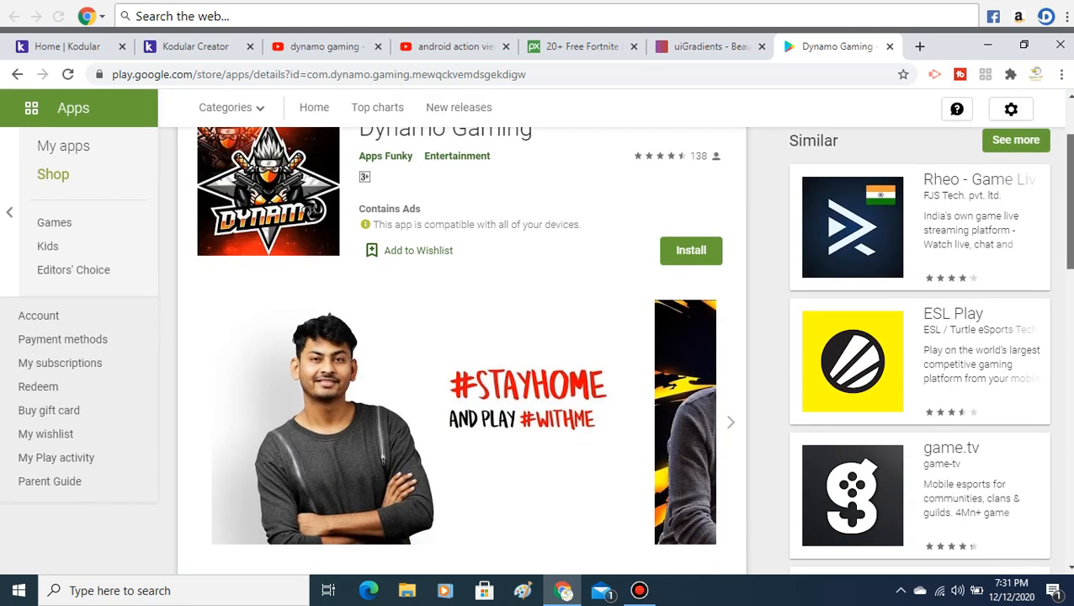
scroll(535, 349, "up", 2)
scroll(536, 349, "down", 9)
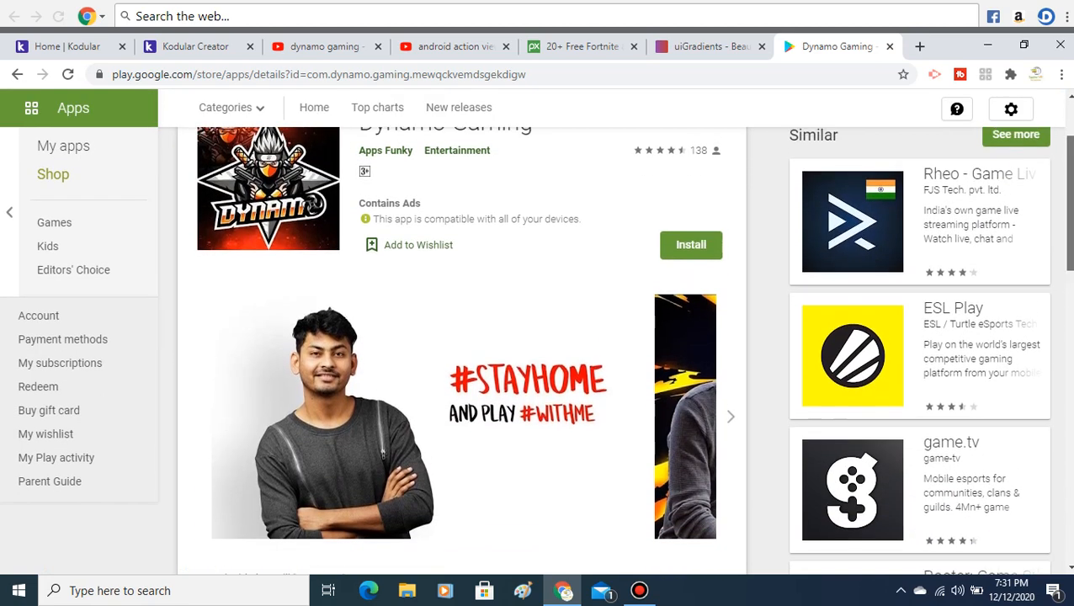
mouse_move(1071, 361)
left_mouse_down()
mouse_move(1071, 382)
mouse_move(1065, 207)
mouse_move(1068, 354)
left_mouse_up()
scroll(590, 442, "down", 5)
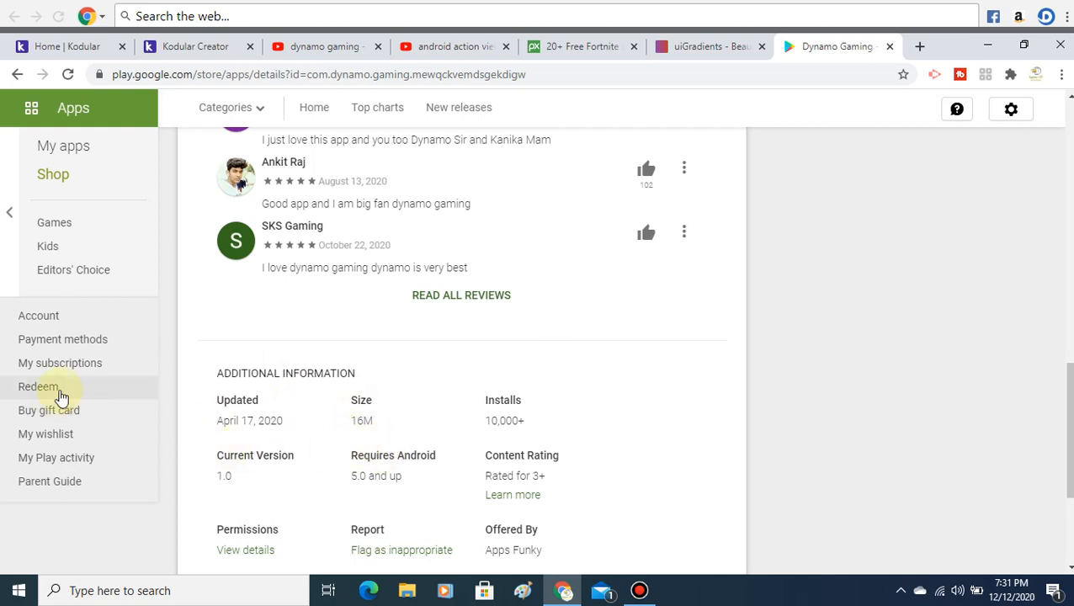
left_click_drag(1070, 412, 1071, 155)
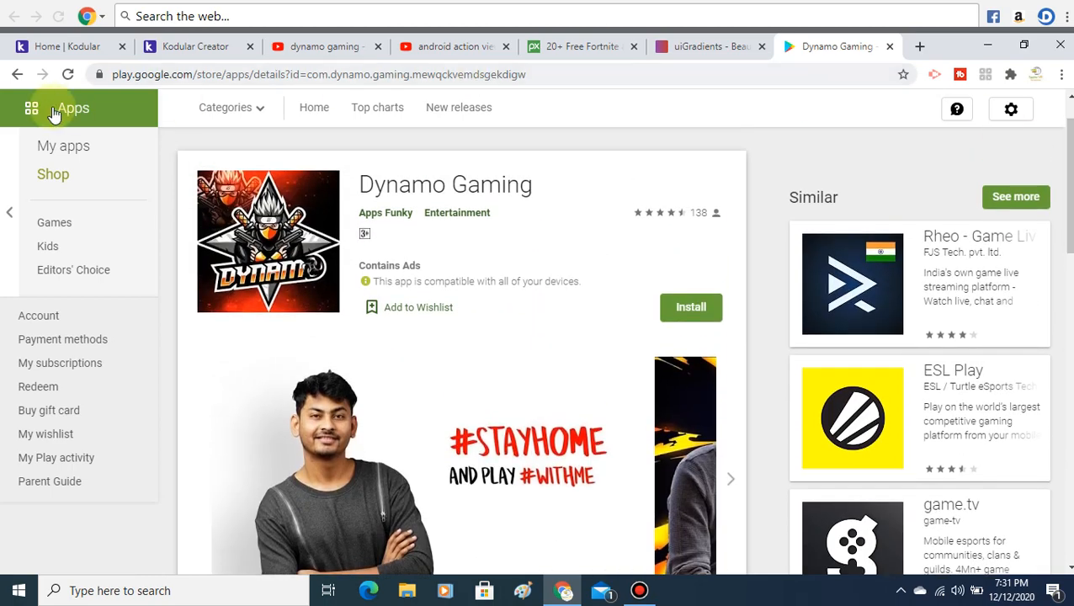
Step: Return to the Google Play results, search for "sandeep masherwari" instead, and look through the listed apps
left_click(15, 76)
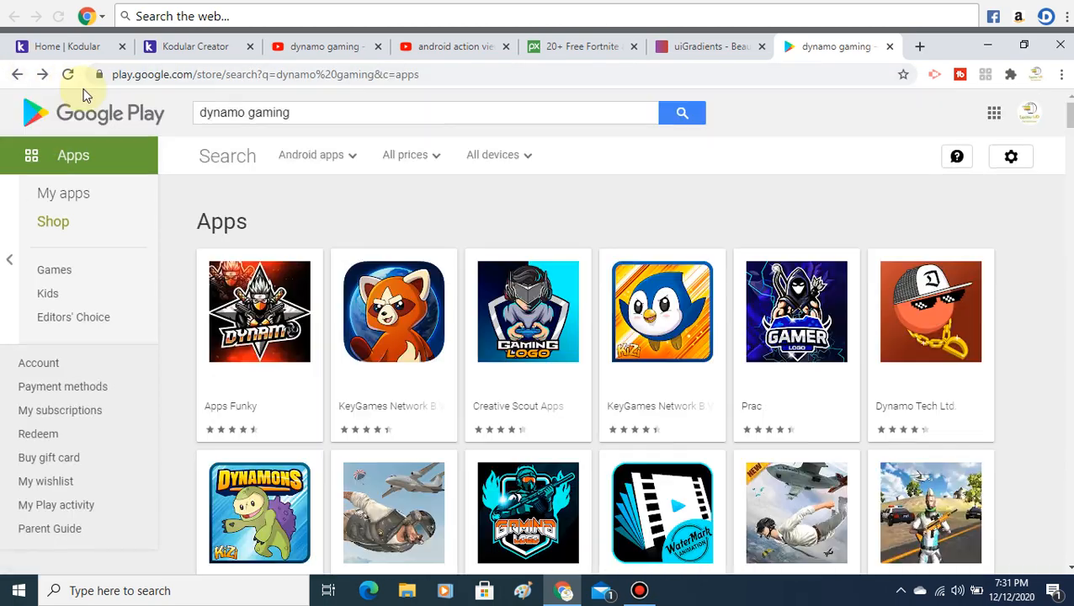
left_click(324, 115)
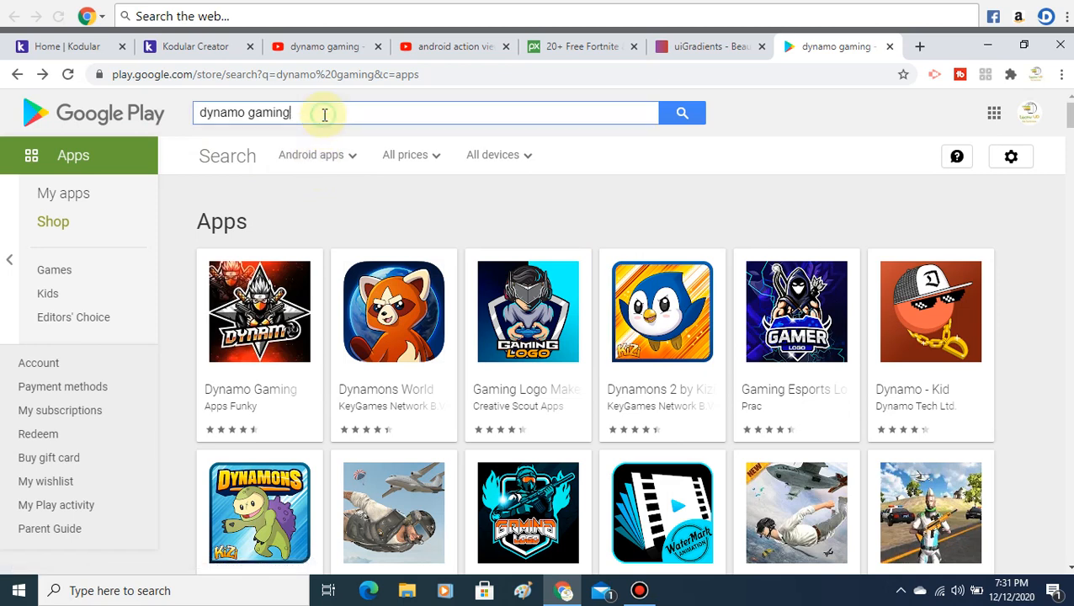
key("BackSpace")
key("BackSpace")
key("BackSpace")
key("BackSpace")
key("BackSpace")
key("BackSpace")
key("BackSpace")
key("BackSpace")
key("BackSpace")
key("BackSpace")
key("BackSpace")
key("BackSpace")
key("BackSpace")
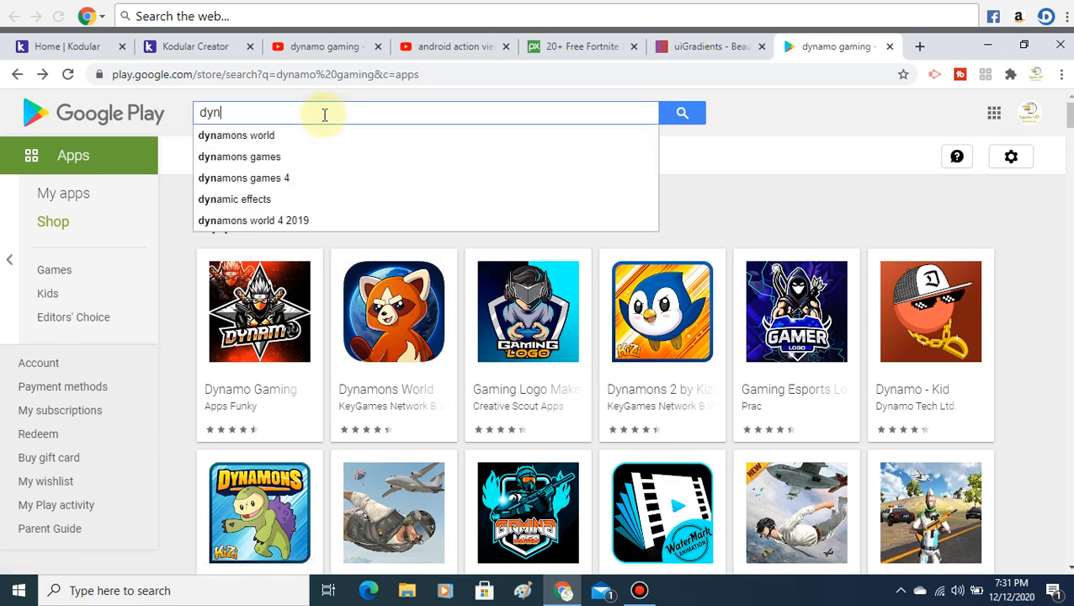
type("sa")
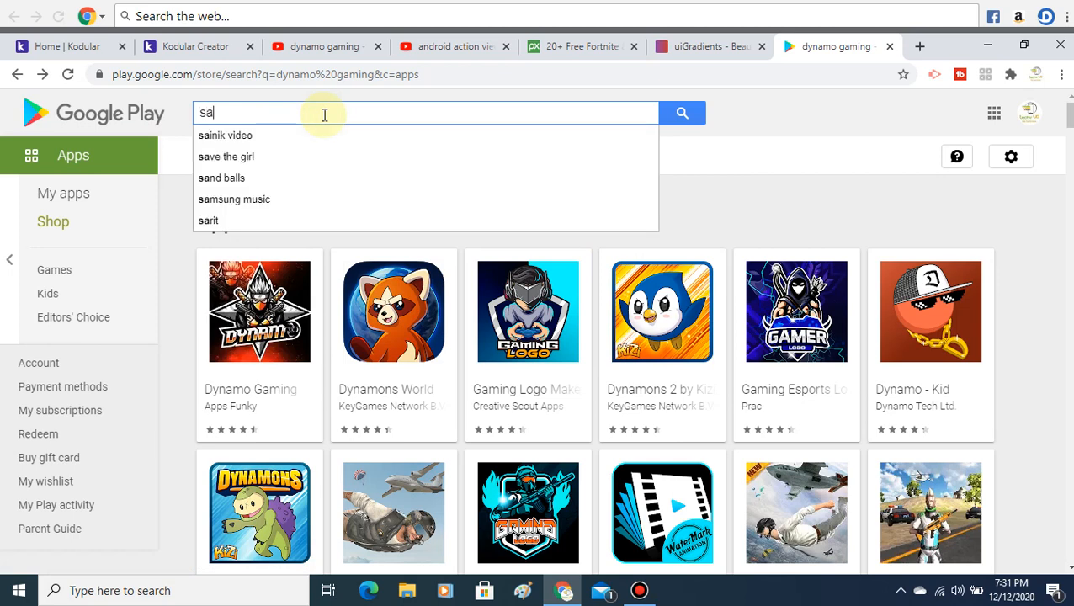
type("ndeep masher")
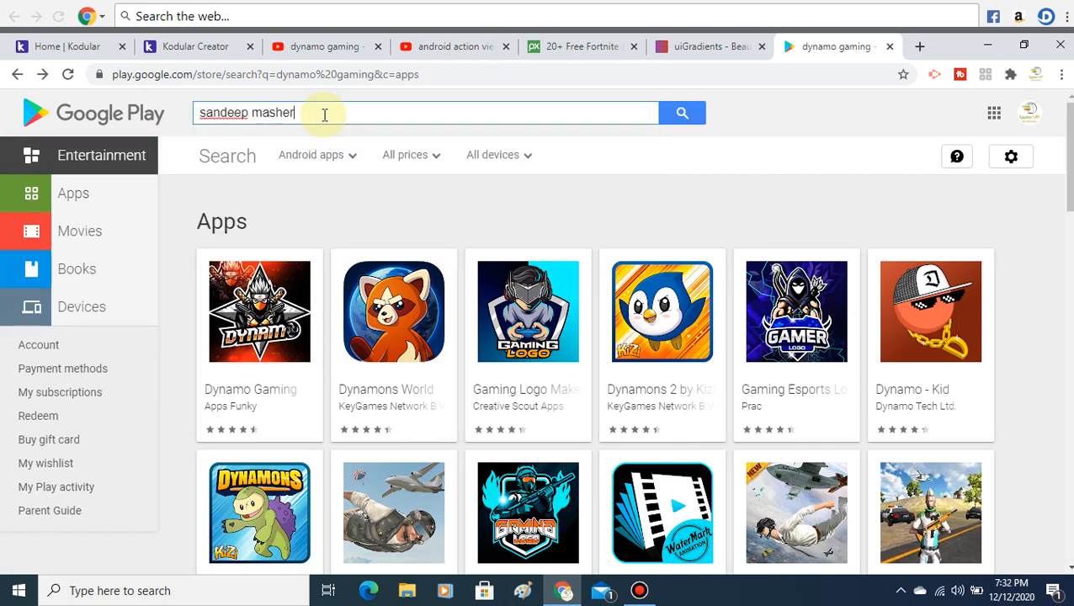
type("wari")
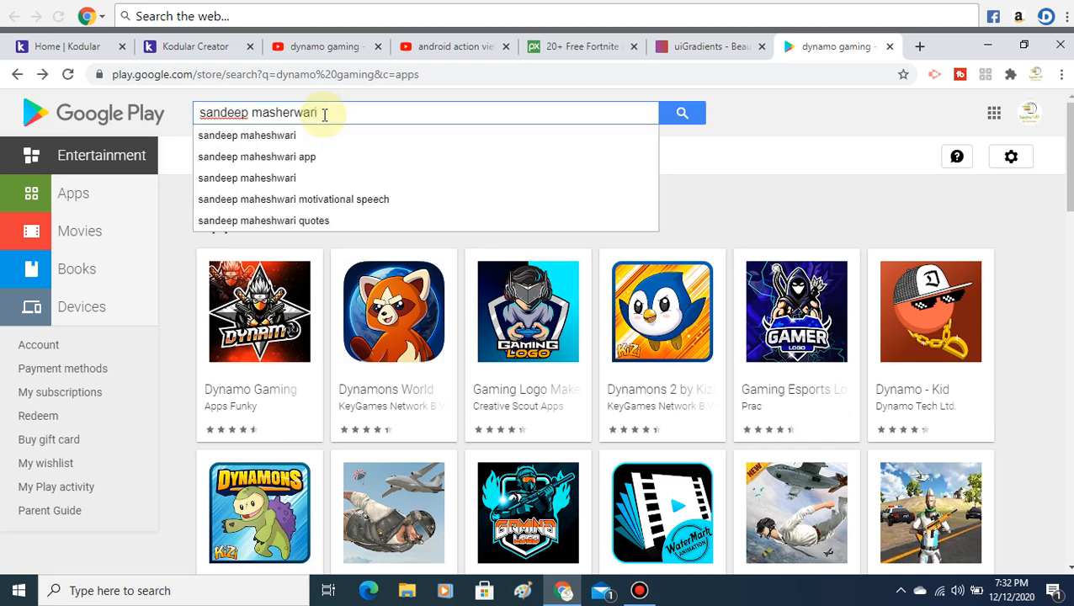
key("Return")
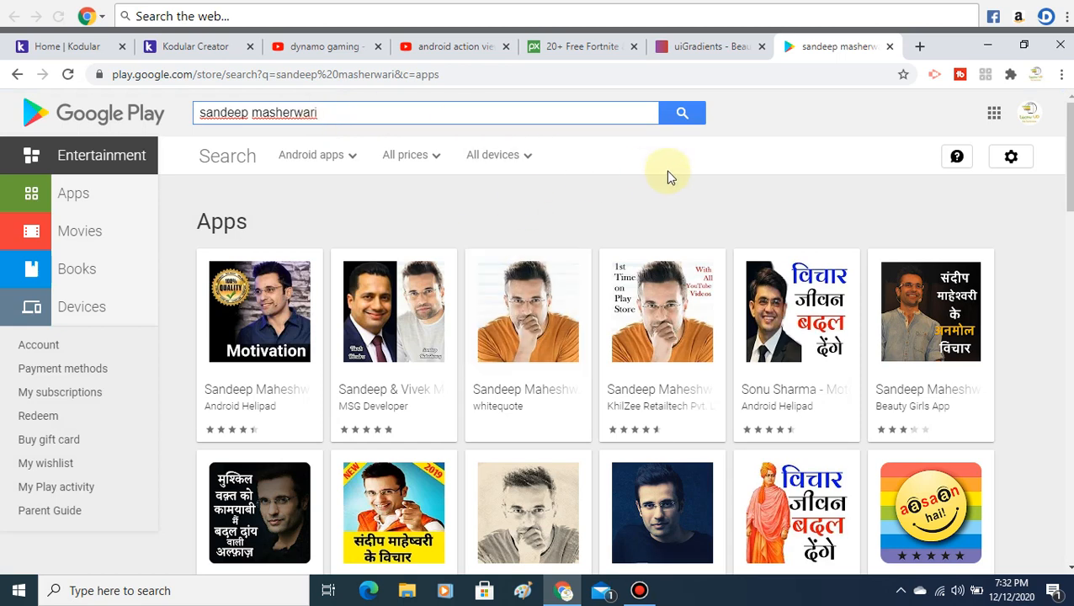
left_click_drag(1070, 169, 1070, 461)
left_click_drag(1071, 345, 1070, 448)
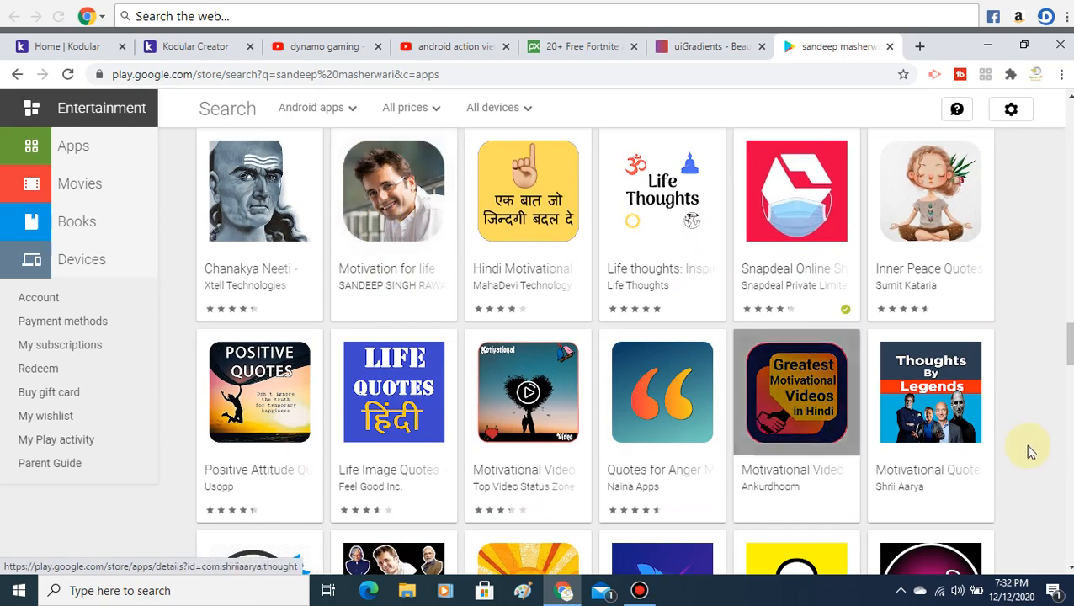
left_click_drag(1070, 345, 1070, 498)
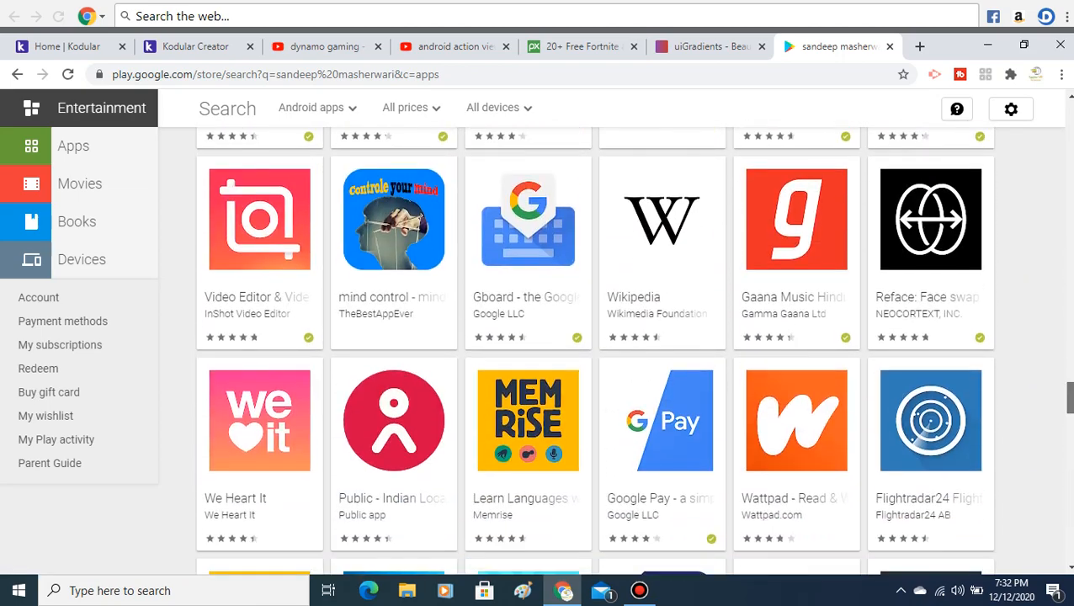
left_click_drag(1070, 399, 1070, 118)
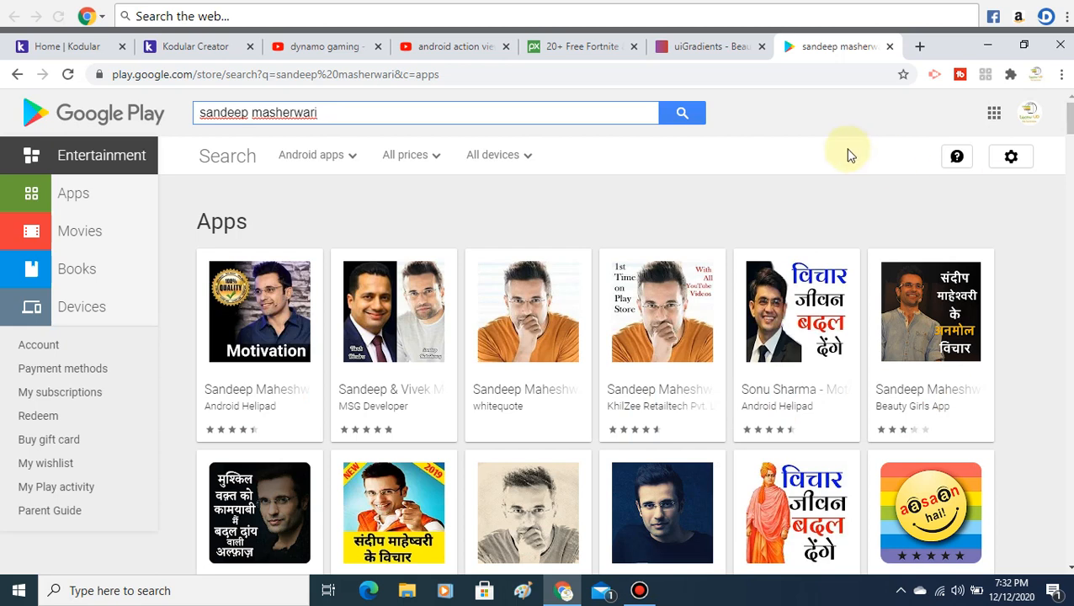
left_click(642, 592)
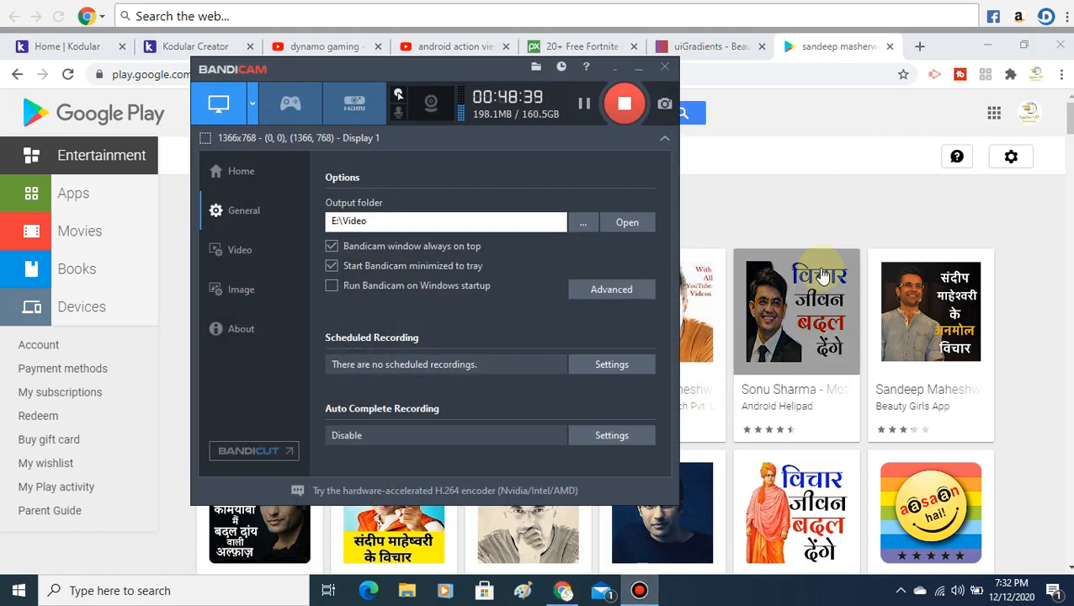
left_click(636, 68)
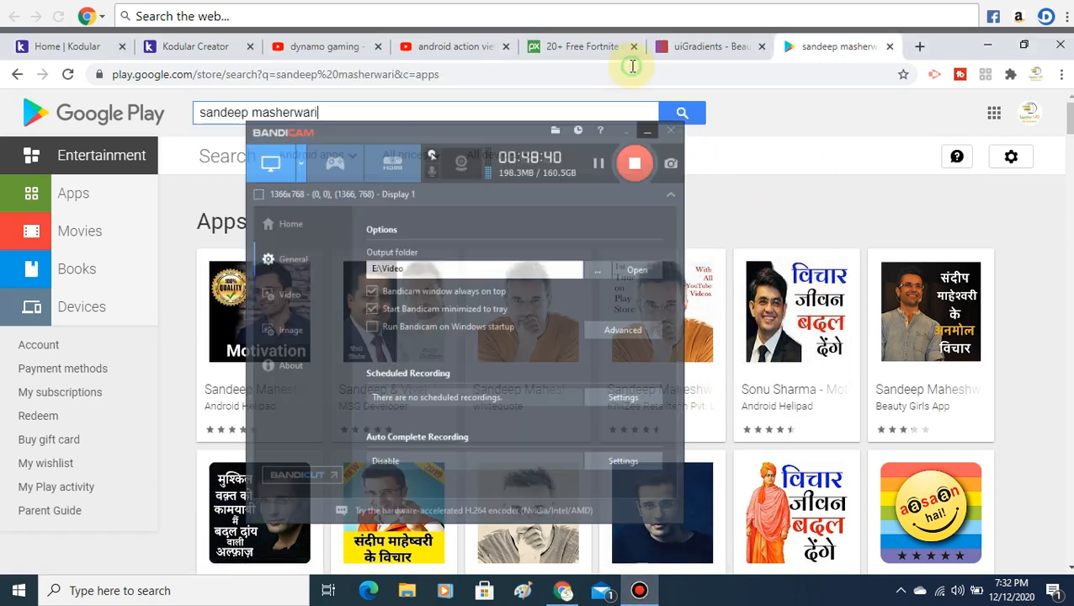
Step: Close the uiGradients page and the Pixabay Fortnite image results page
left_click(713, 59)
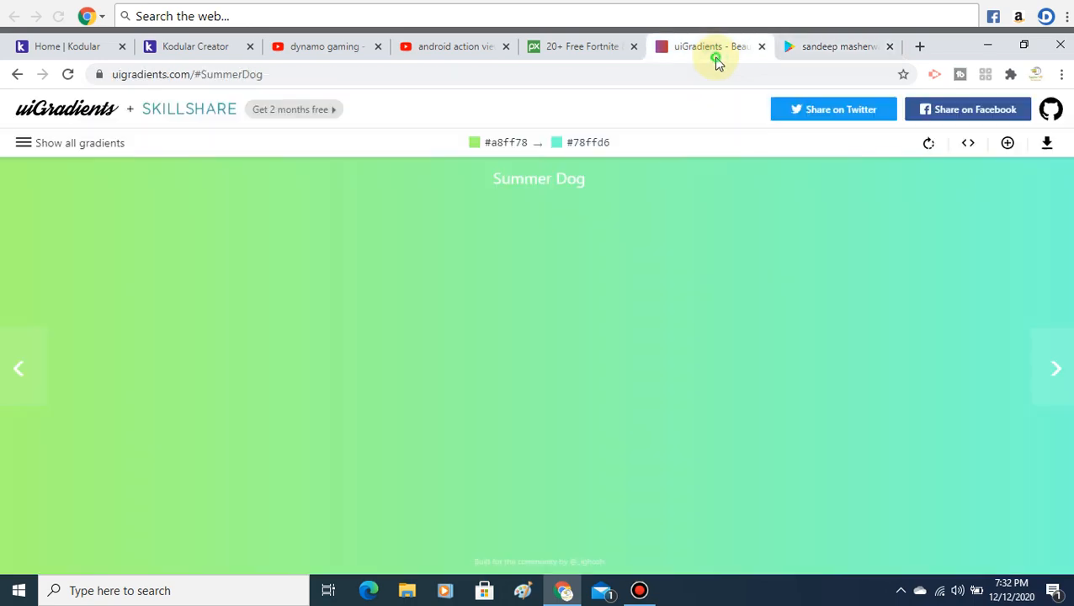
left_click(763, 48)
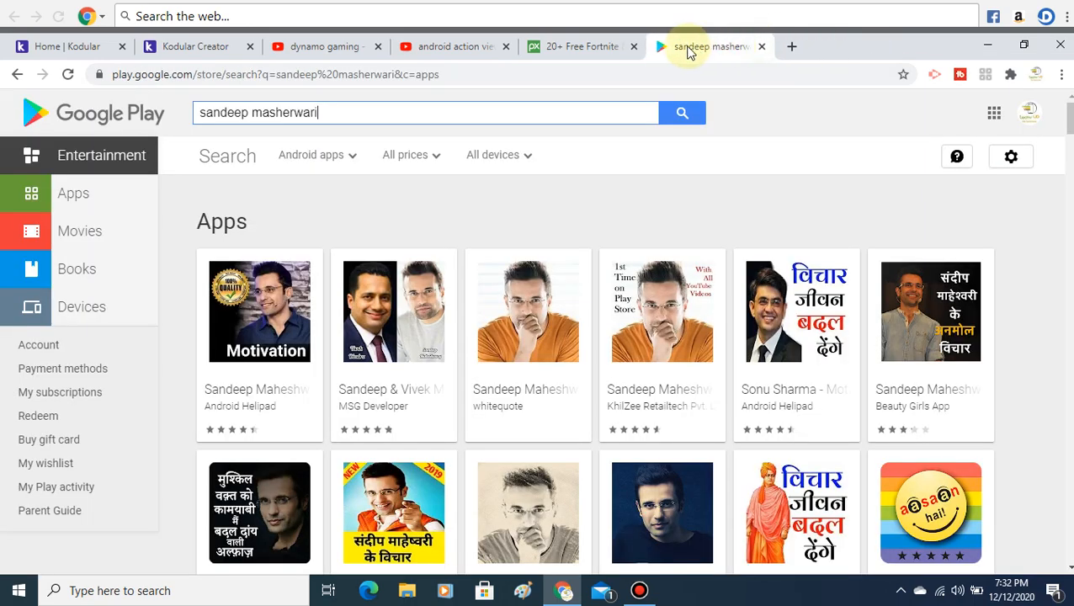
left_click(625, 47)
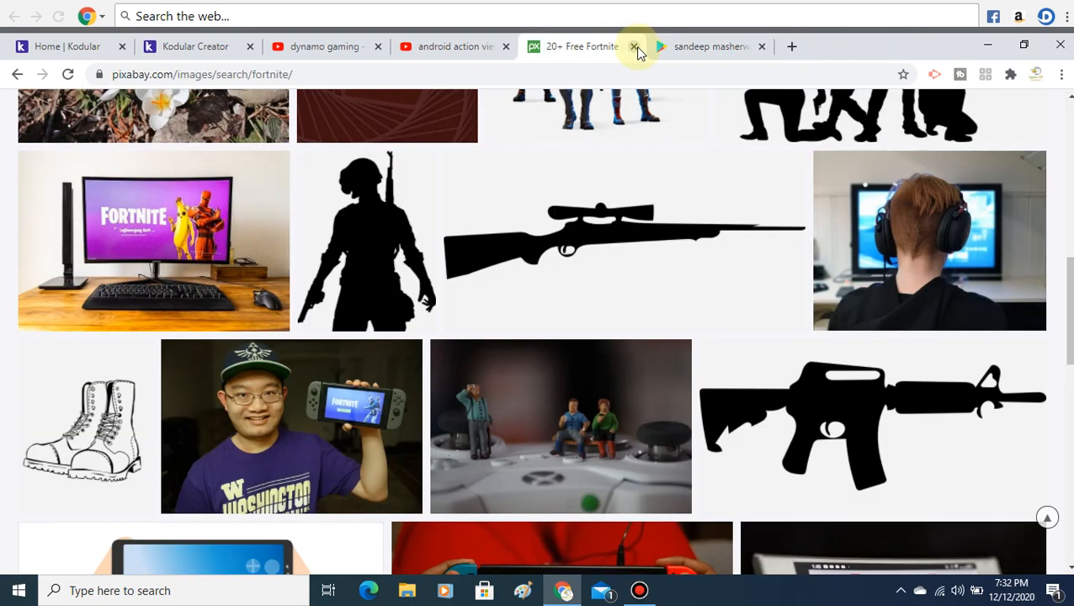
left_click(635, 47)
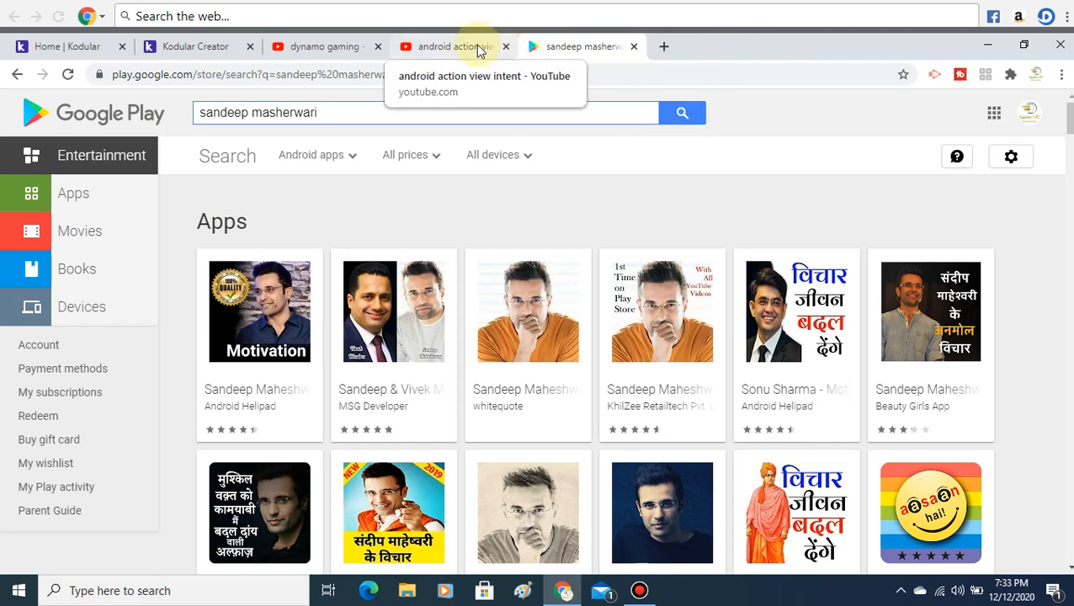
Step: Return to the ytapp project in Kodular Creator and look over the Monetization and Extension component categories
left_click(358, 47)
left_click(178, 47)
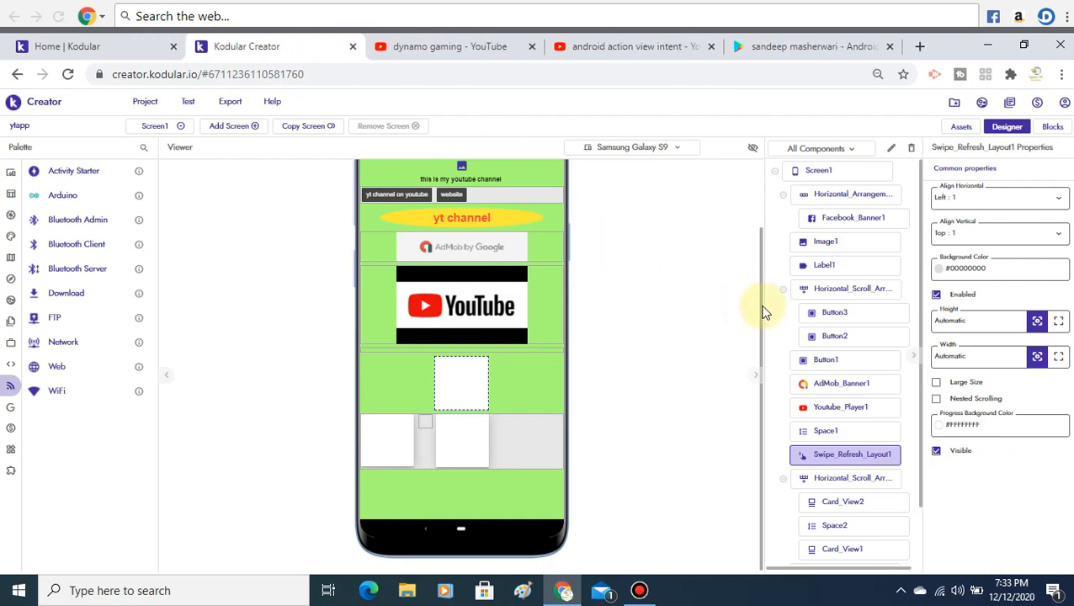
mouse_move(12, 424)
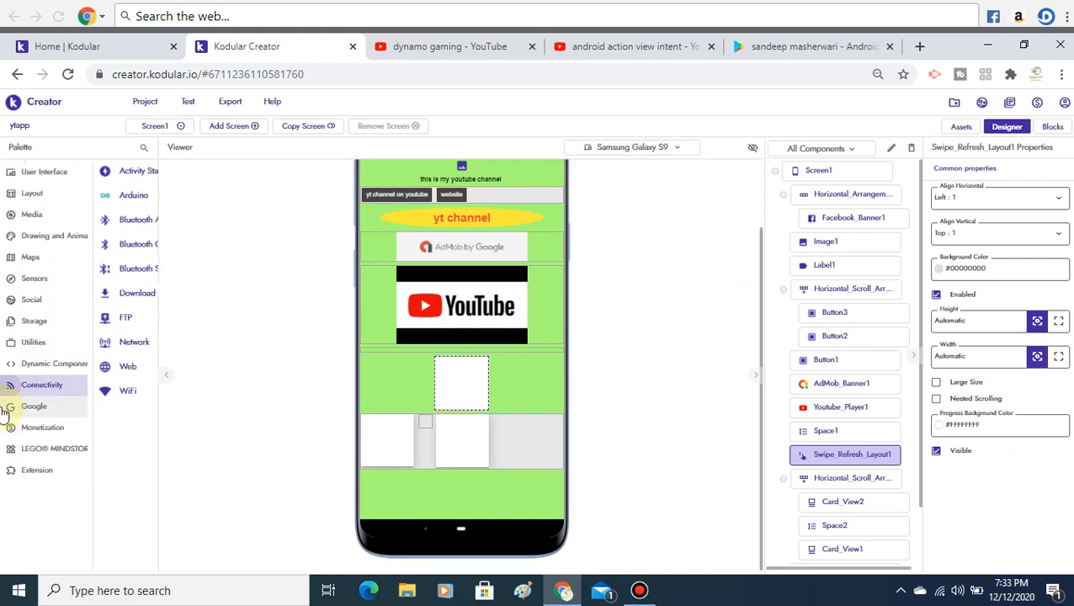
left_click(61, 430)
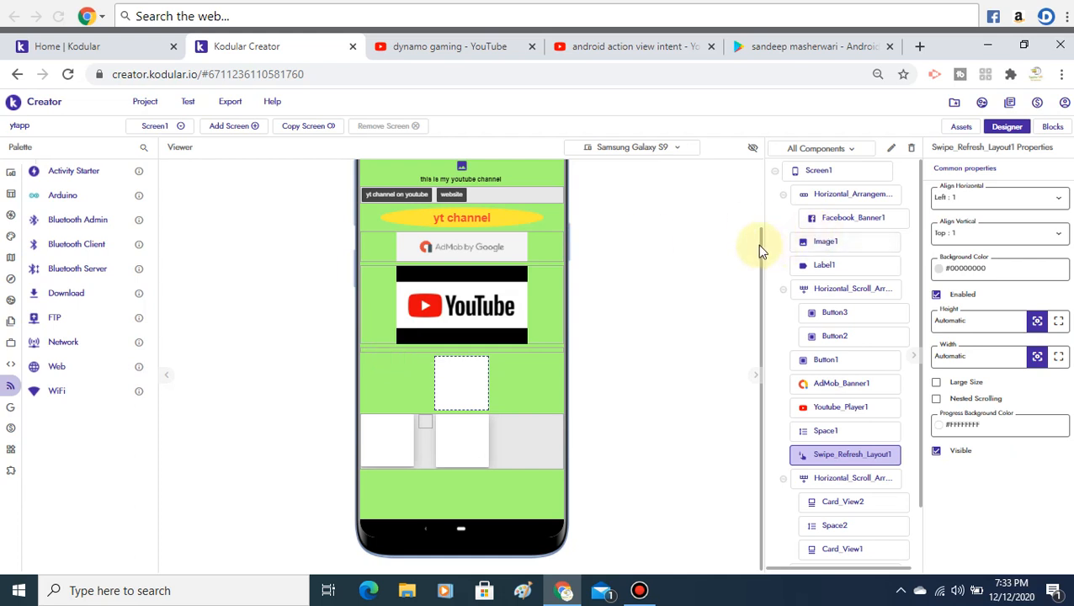
left_click_drag(761, 242, 770, 175)
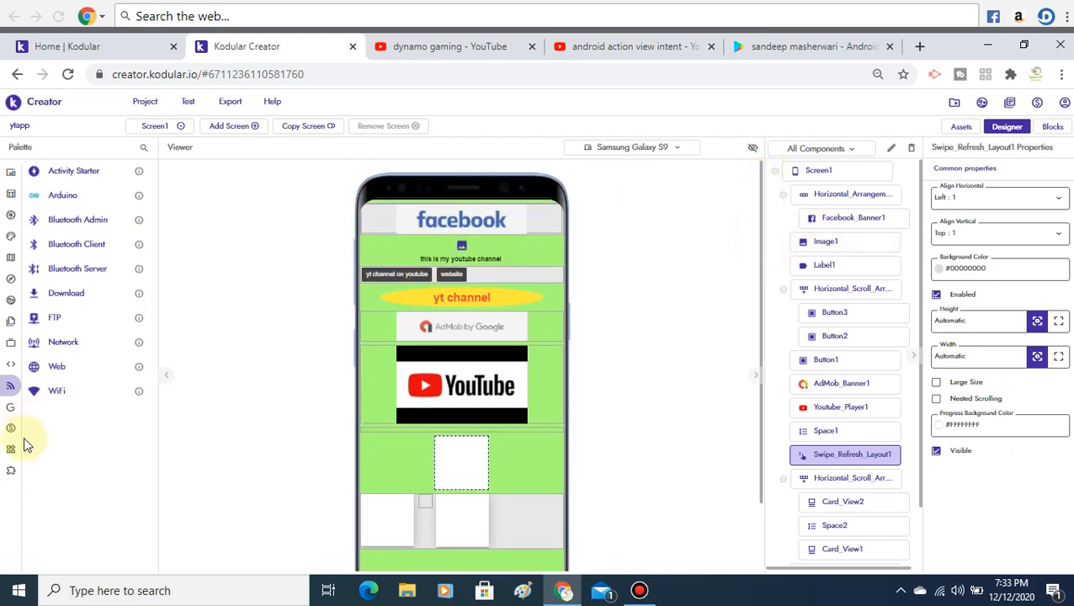
mouse_move(12, 476)
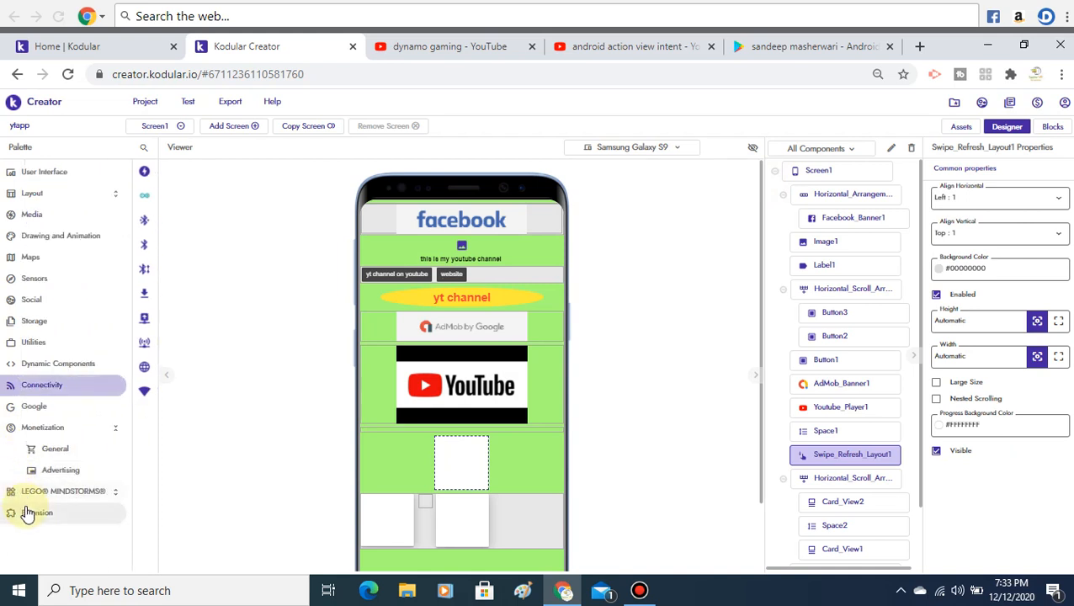
left_click(28, 513)
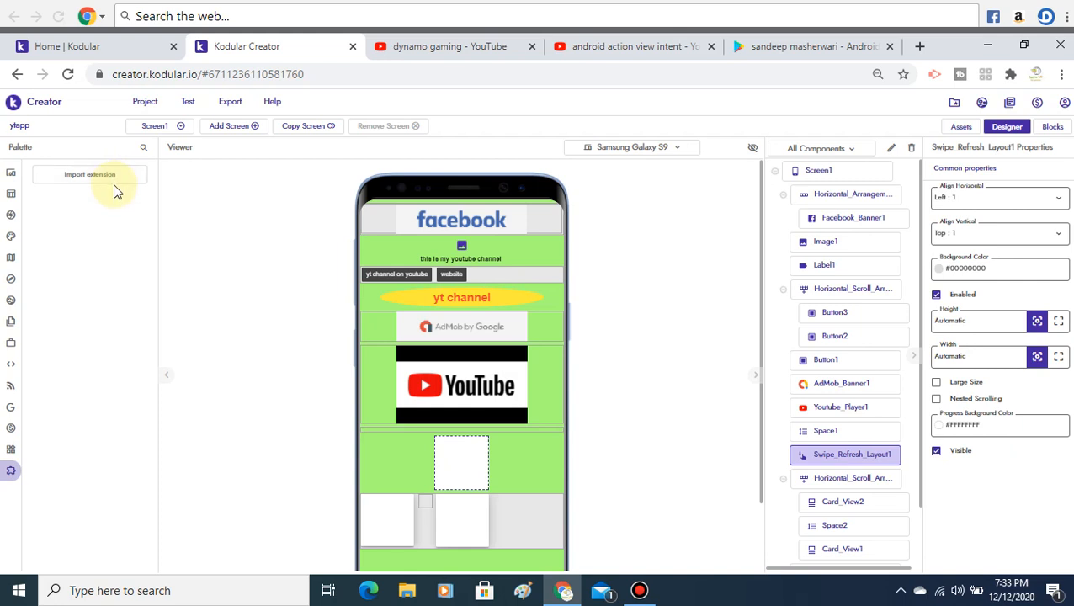
mouse_move(10, 257)
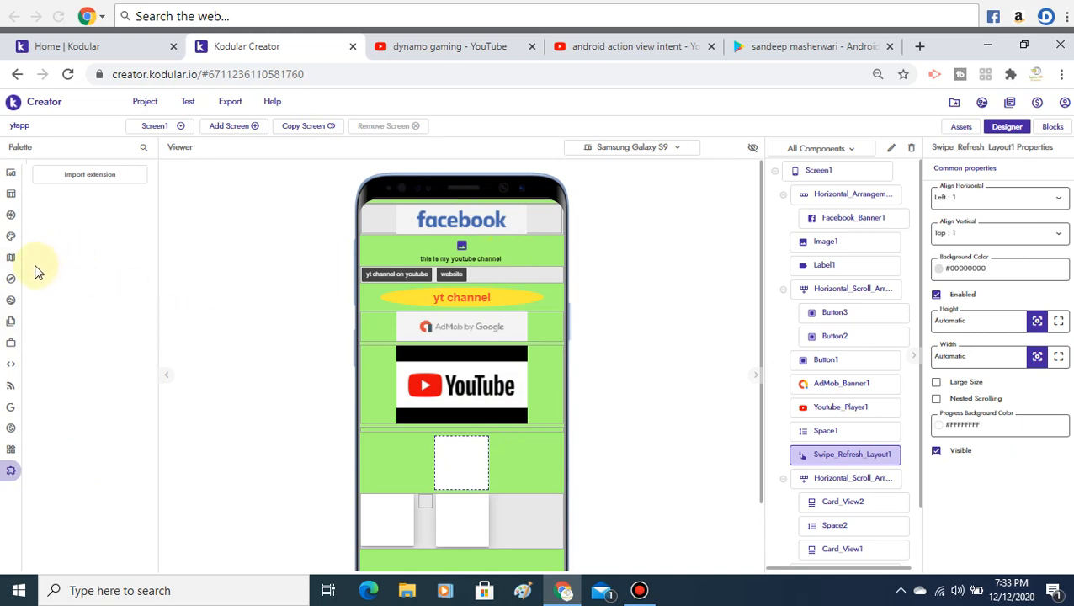
mouse_move(40, 293)
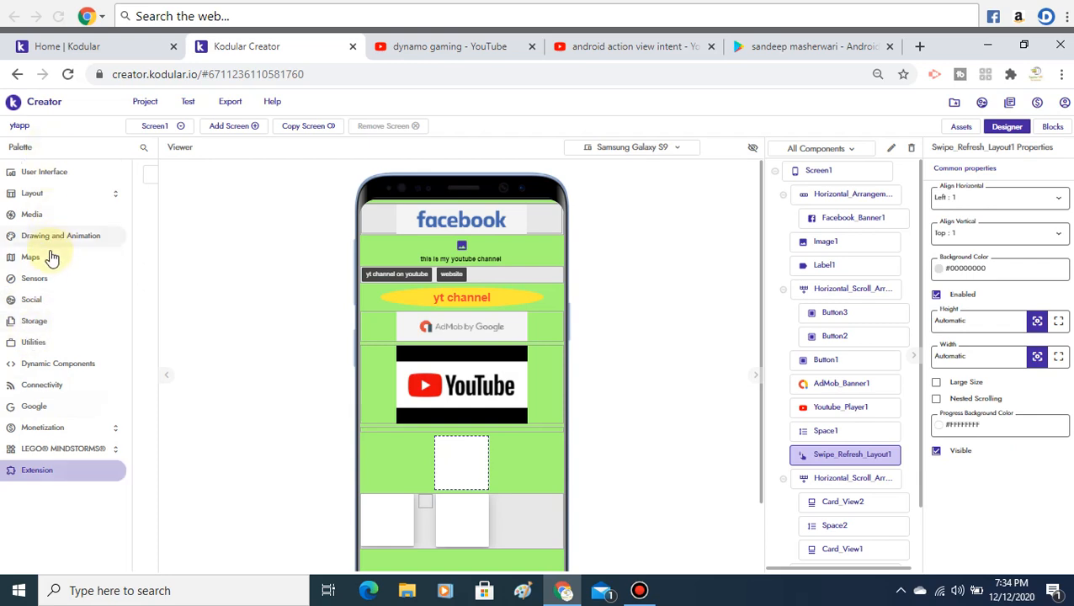
Step: Go back to Google Play and search for "kodular companion" in place of the current search
left_click(773, 49)
left_click(376, 113)
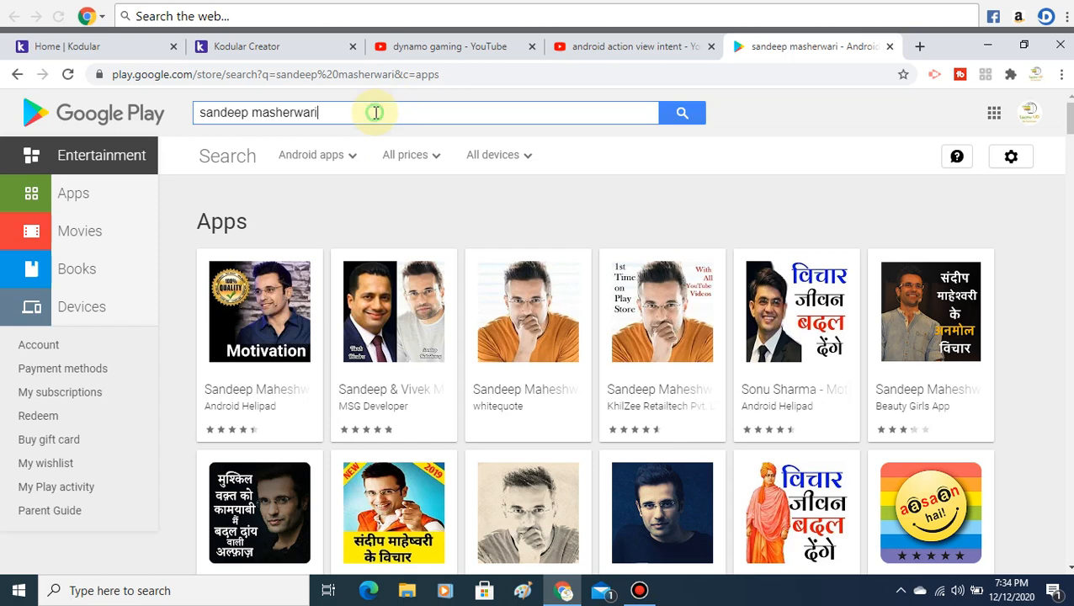
key("BackSpace")
key("BackSpace")
key("BackSpace")
key("BackSpace")
key("BackSpace")
key("BackSpace")
key("BackSpace")
key("BackSpace")
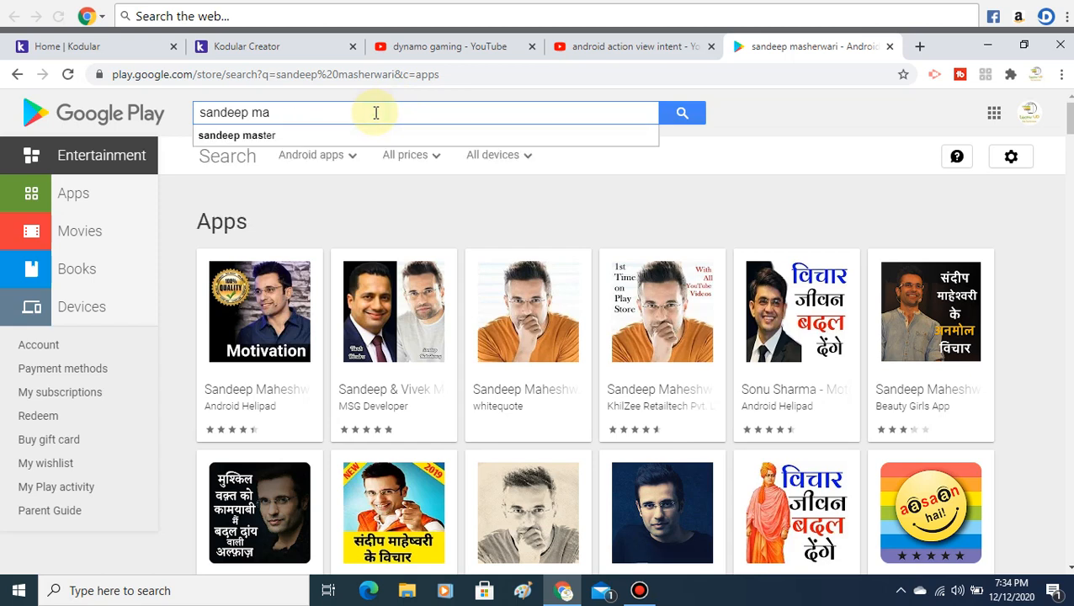
key("BackSpace")
key("BackSpace")
key("BackSpace")
key("BackSpace")
key("BackSpace")
key("BackSpace")
key("BackSpace")
key("BackSpace")
key("BackSpace")
key("BackSpace")
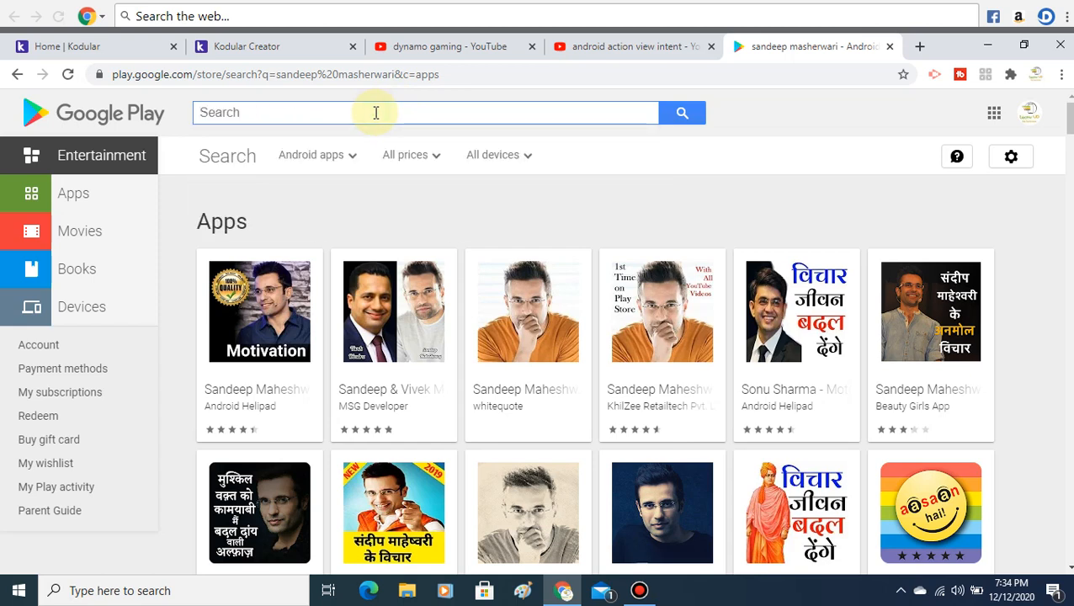
type("kodula")
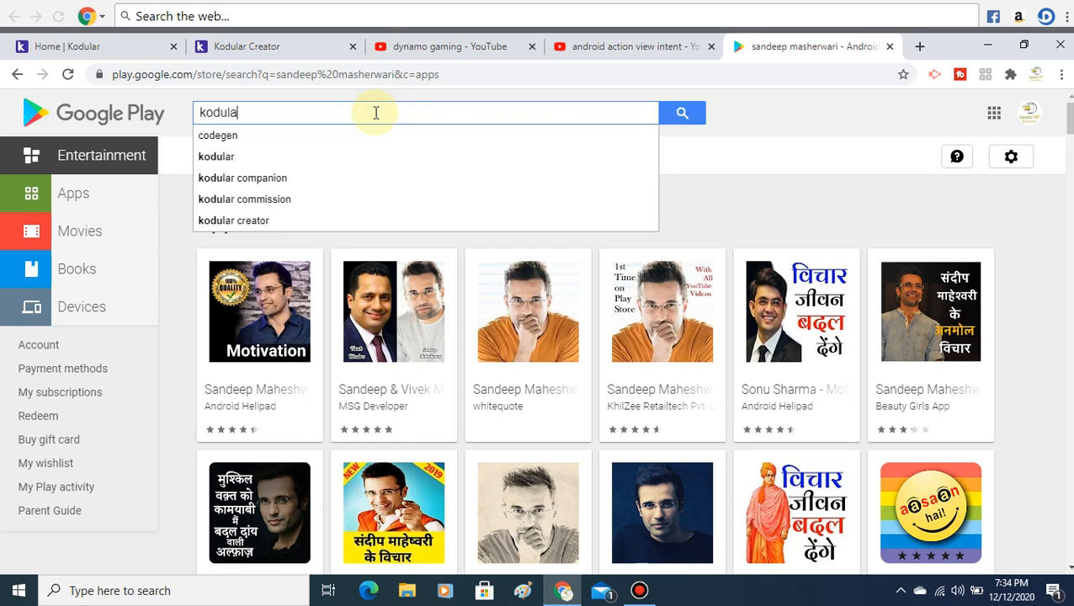
type("r")
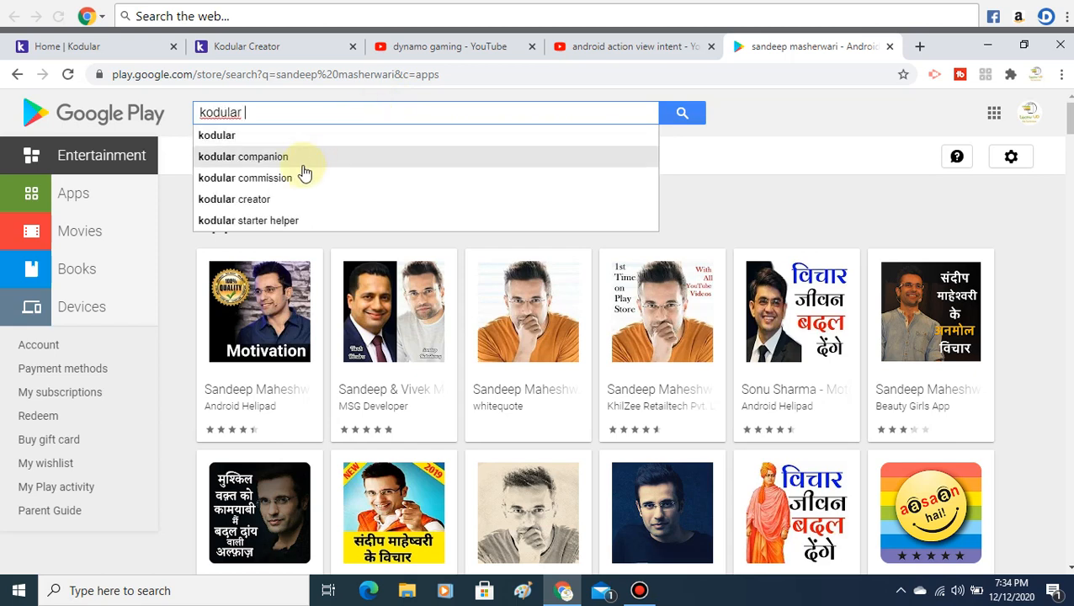
left_click(304, 165)
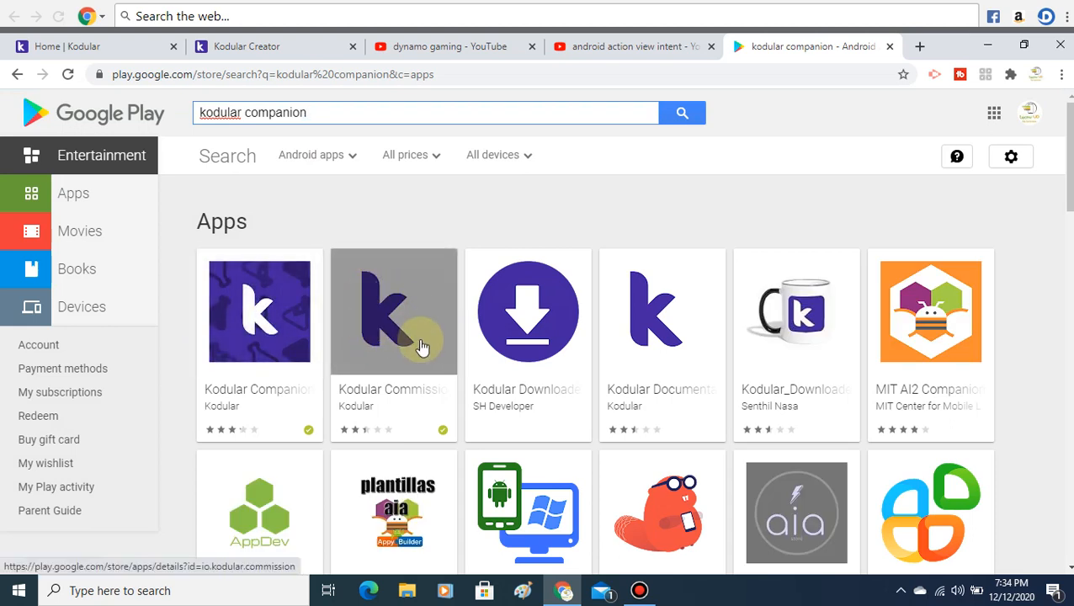
Step: Open the Kodular Commission app page, examine its screenshots and description, and return to the search results
left_click(421, 347)
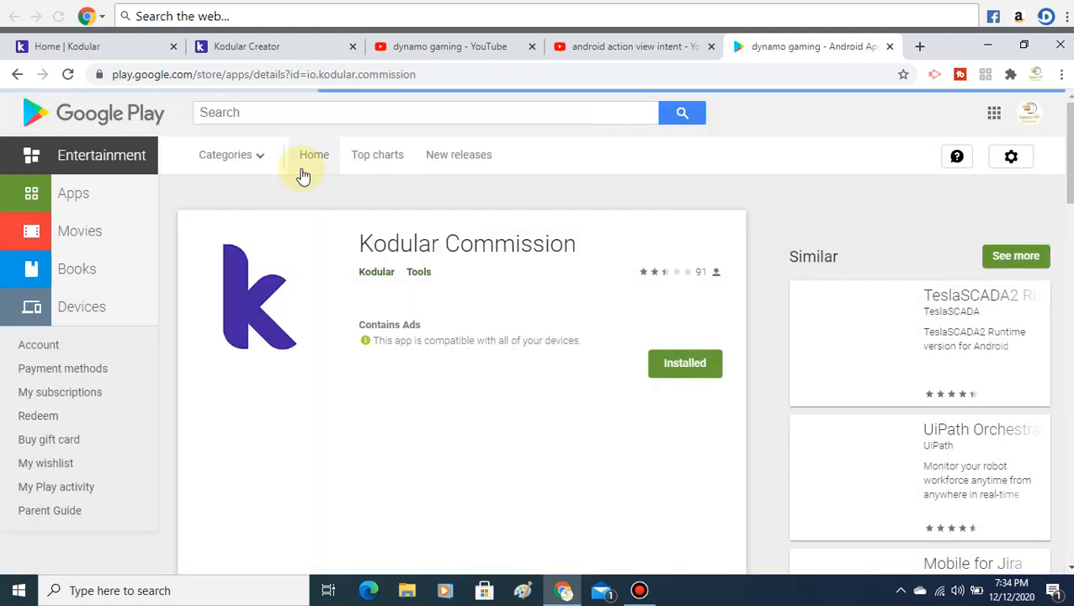
scroll(421, 347, "down", 3)
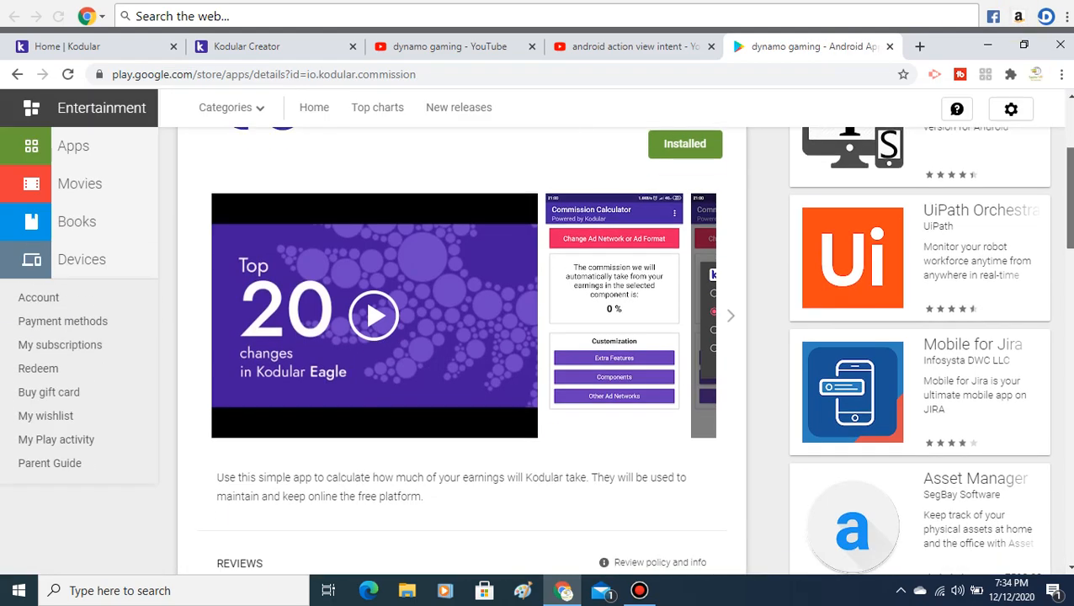
scroll(421, 347, "up", 2)
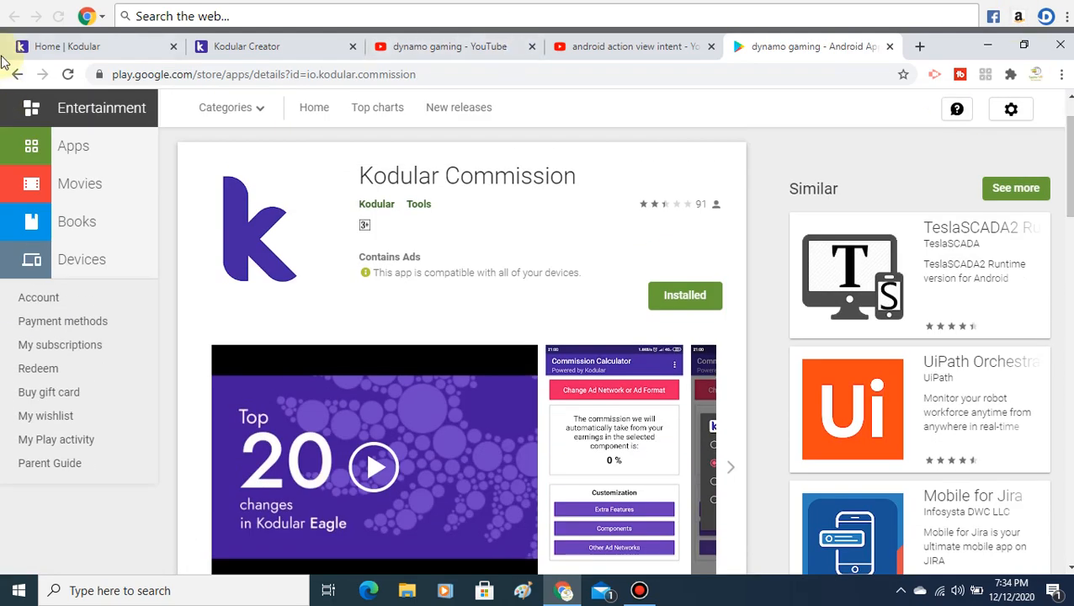
left_click(12, 74)
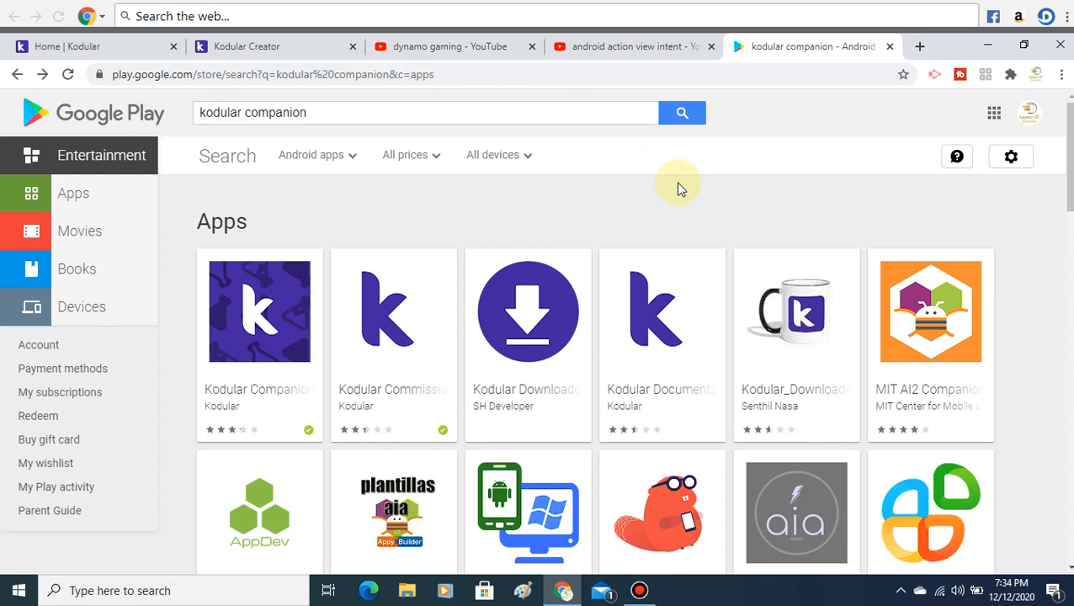
Step: Close the YouTube results page for "android action view intent" and return to the Kodular Creator project
left_click(671, 45)
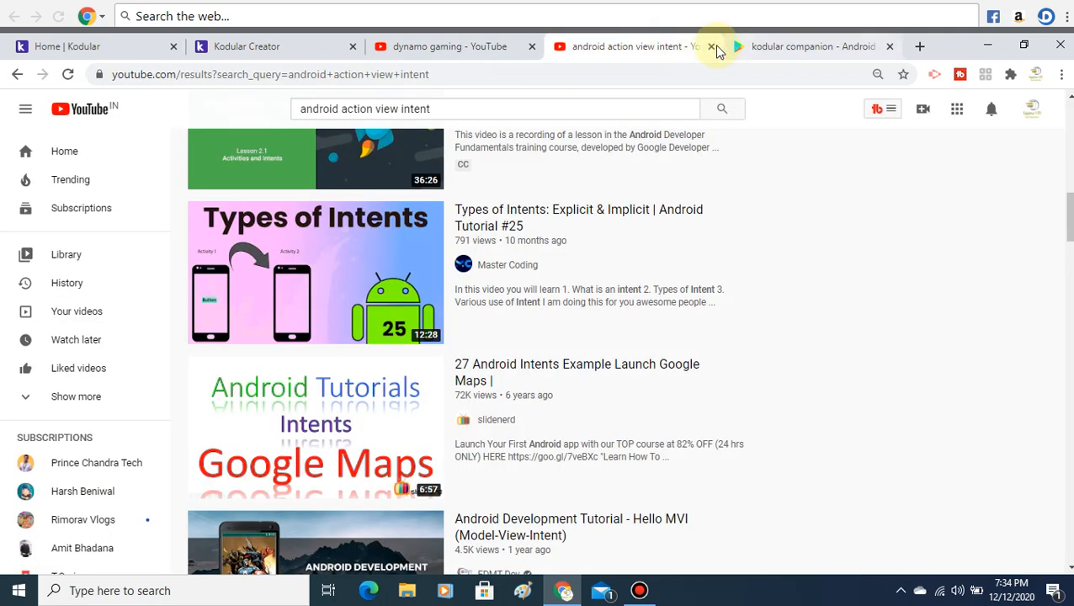
left_click(712, 47)
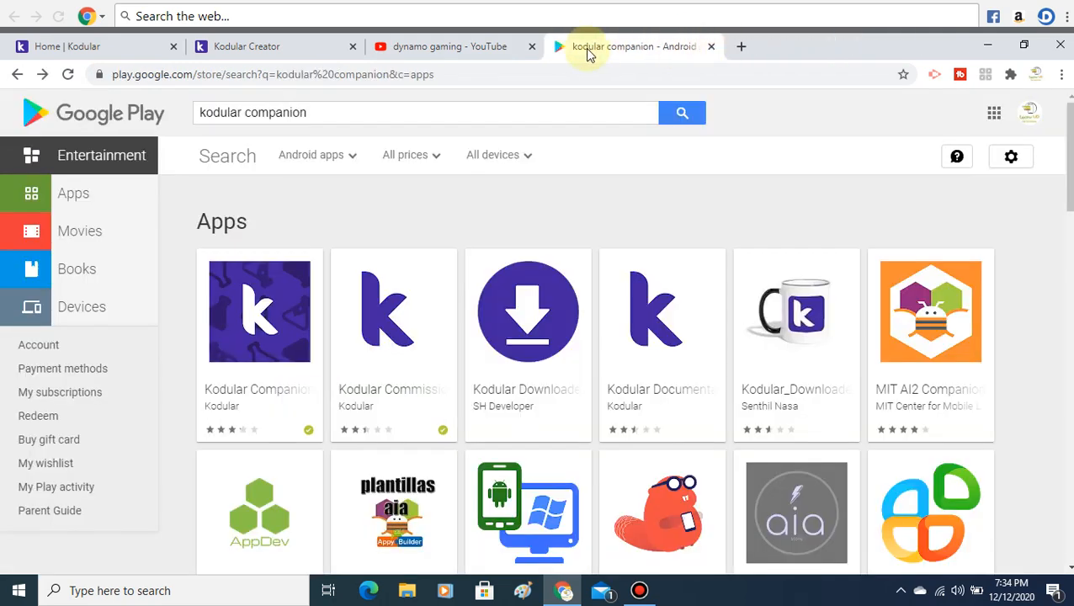
left_click(316, 46)
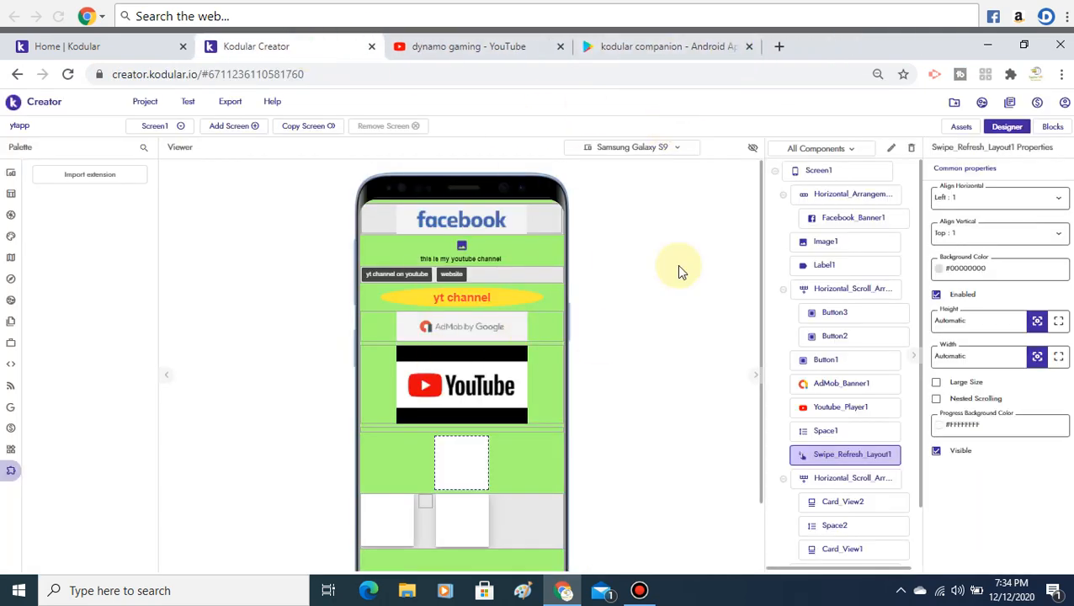
Step: Open the Niotron builder's sign-in page at builder.niotron.com in a new browser tab
left_click(776, 47)
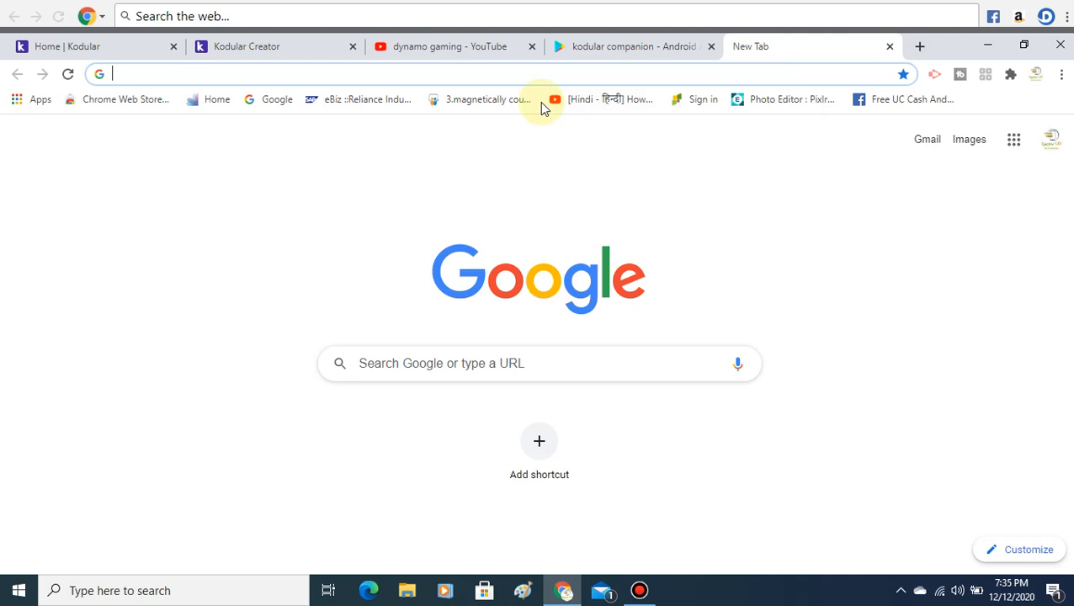
type("ni")
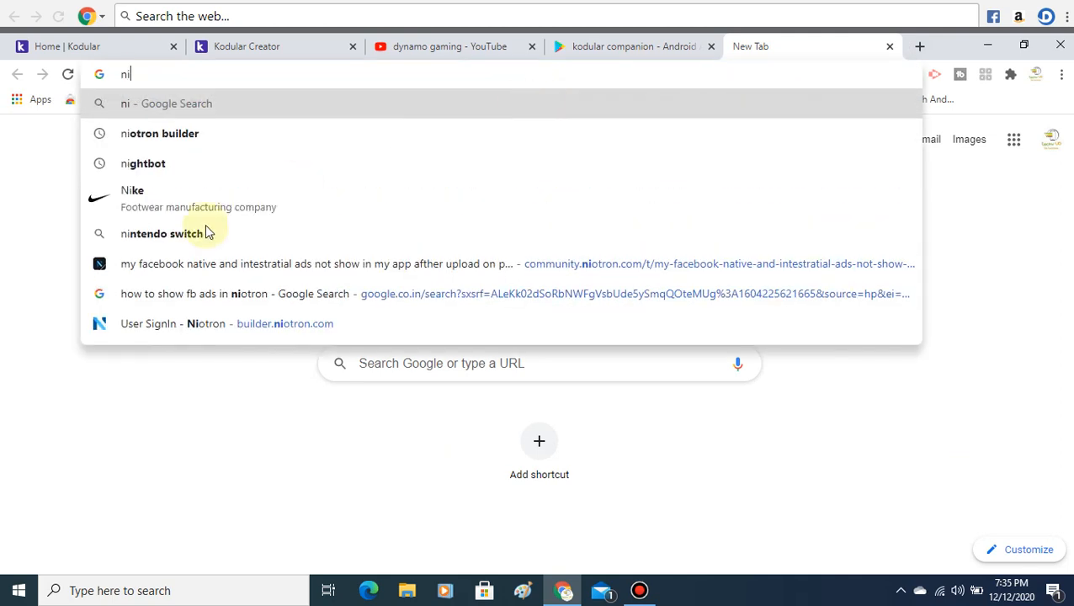
left_click(201, 324)
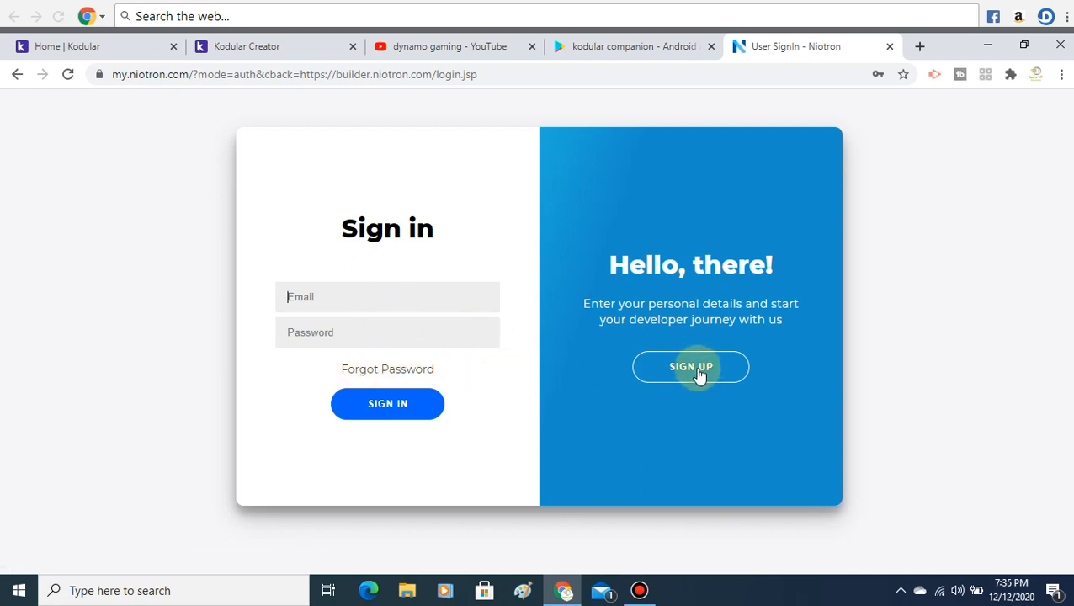
Step: Look at the Niotron sign-up form with its name field, and switch back to the sign-in form
left_click(698, 371)
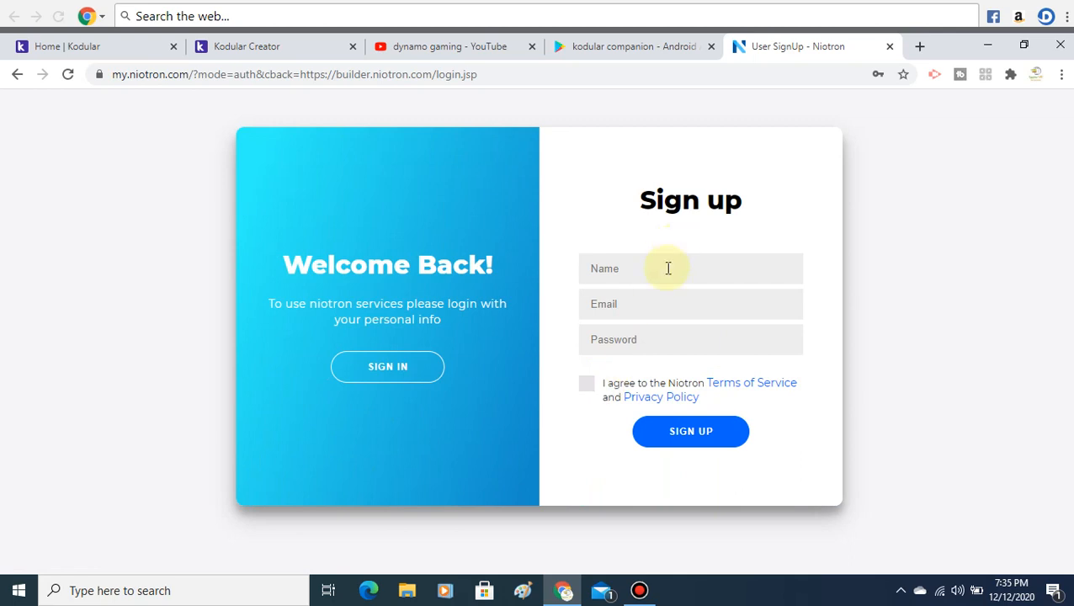
left_click(665, 269)
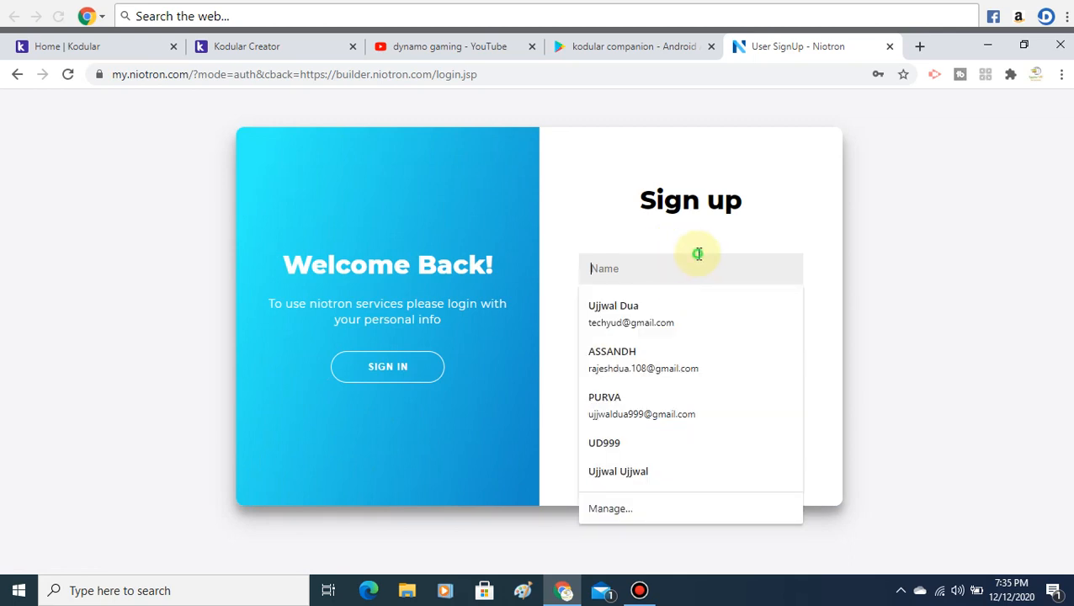
left_click(360, 369)
left_click(396, 375)
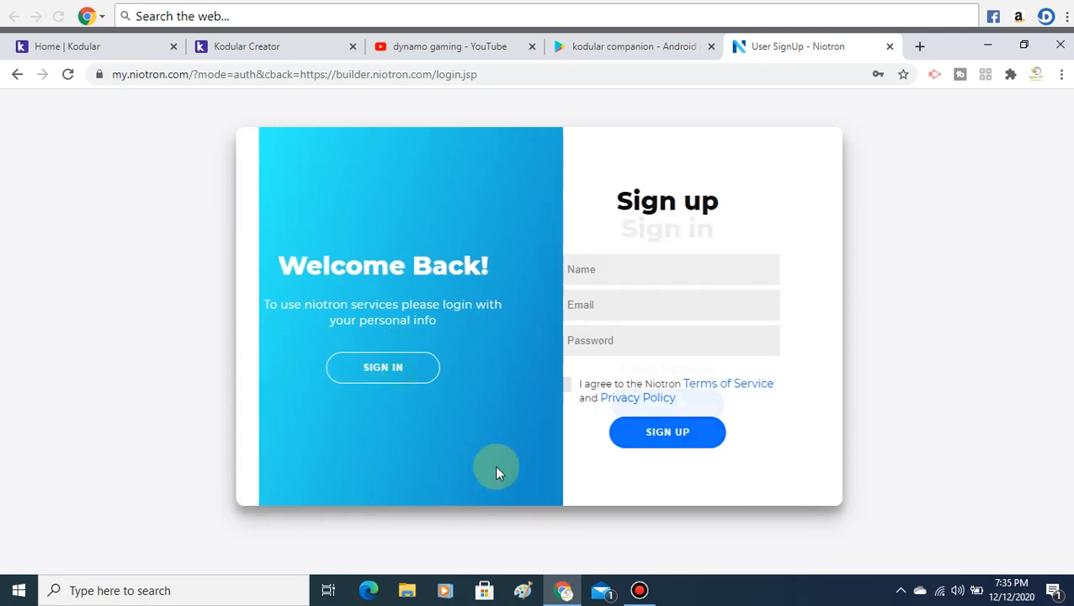
left_click(640, 590)
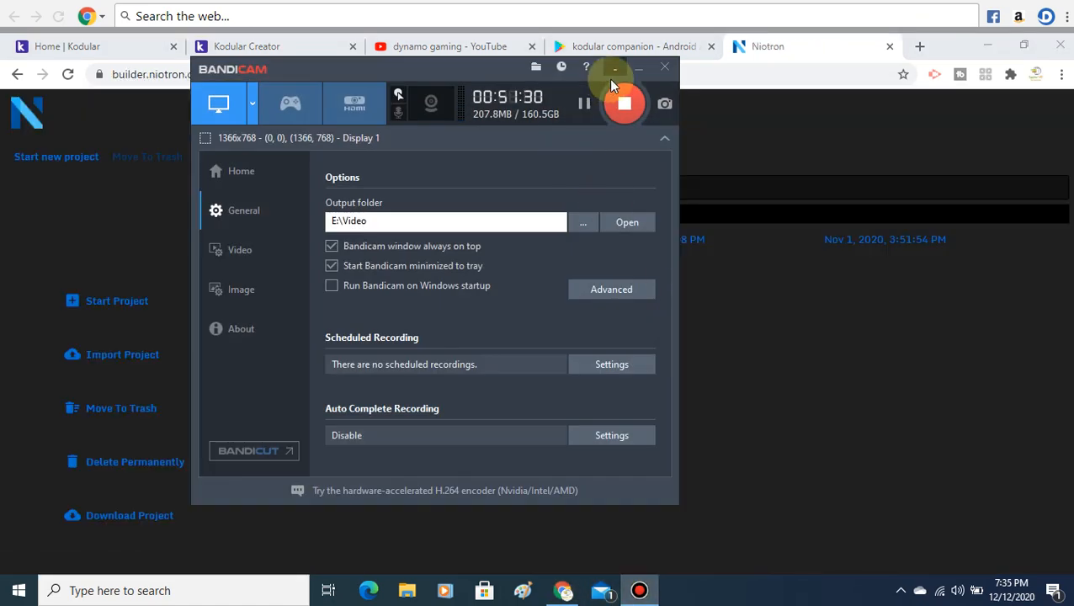
Step: Add a Paytm component from the monetization components to Screen1 of the Uj project
left_click(637, 69)
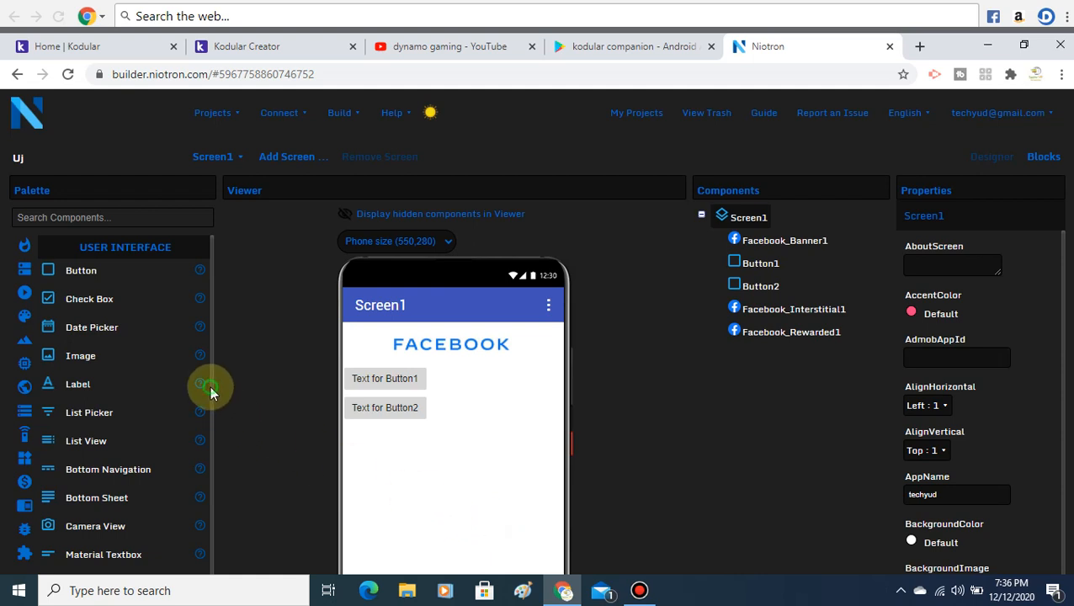
scroll(211, 404, "down", 1)
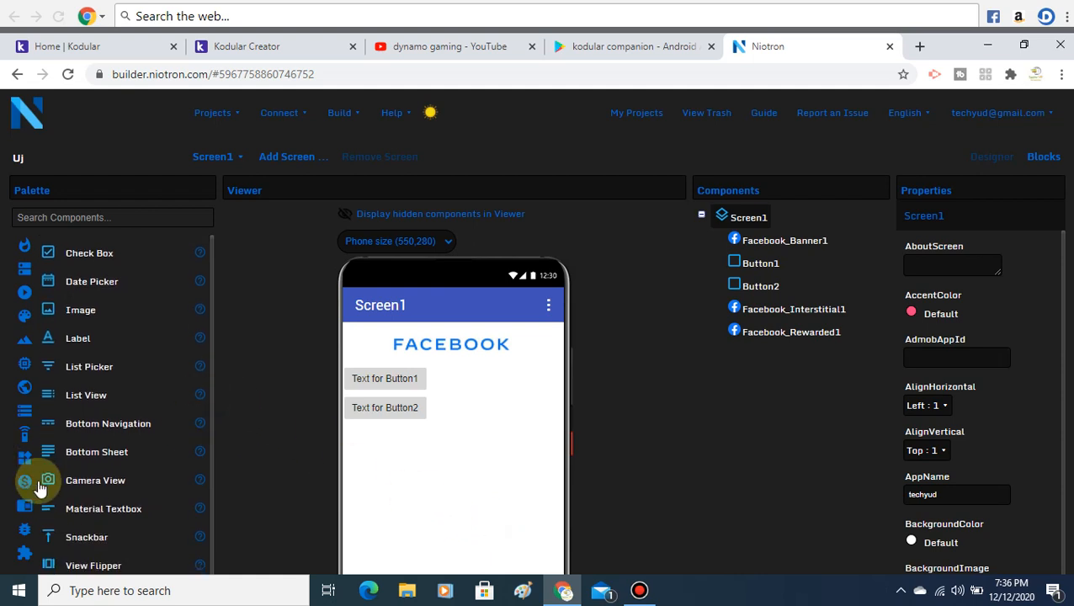
left_click(24, 483)
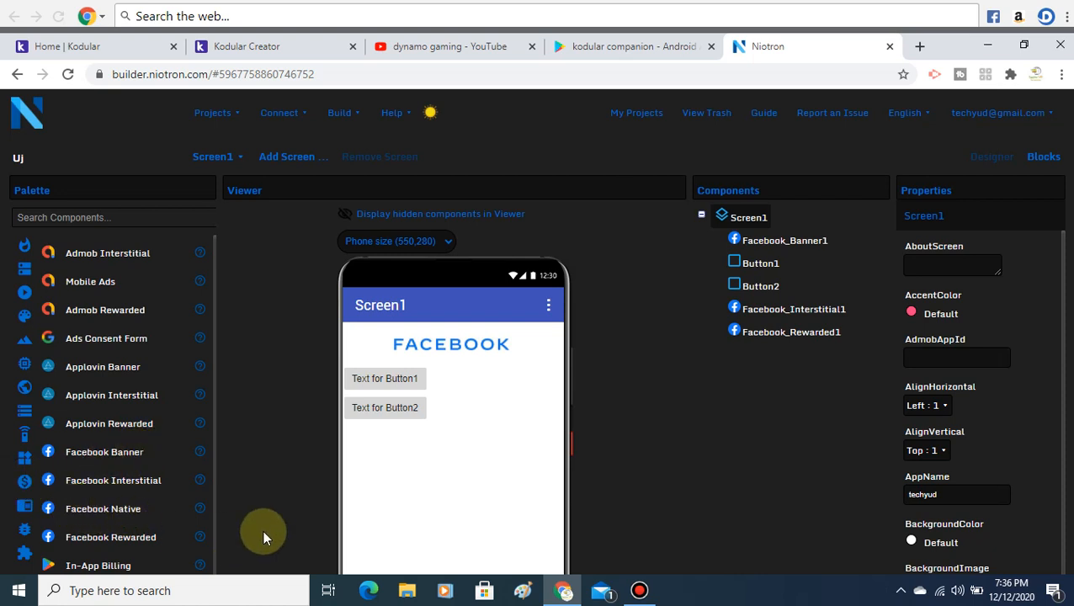
left_click_drag(214, 454, 203, 554)
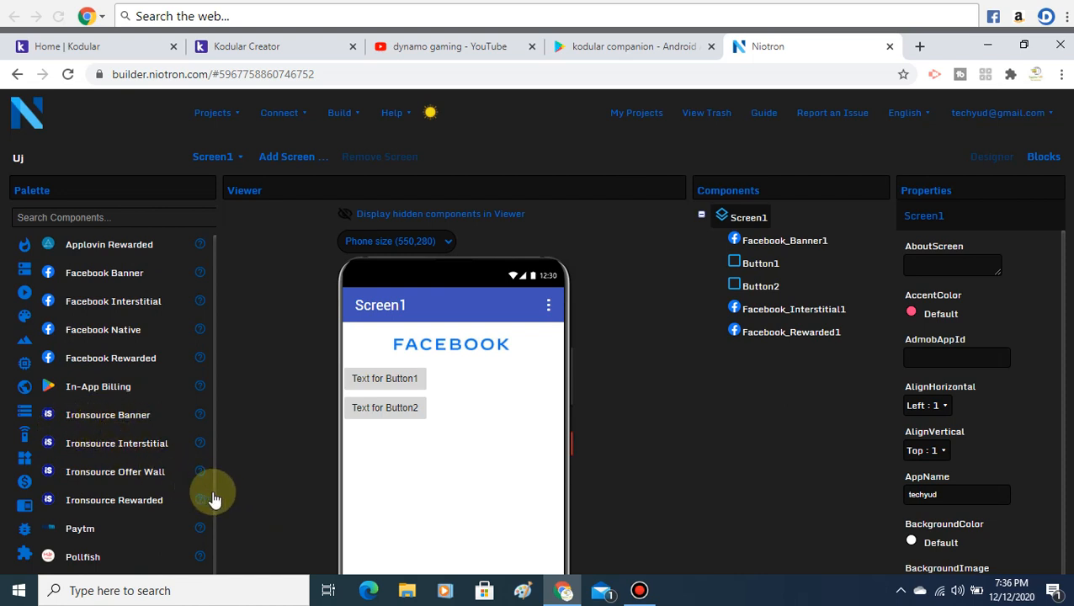
scroll(215, 497, "down", 1)
left_click_drag(94, 525, 486, 430)
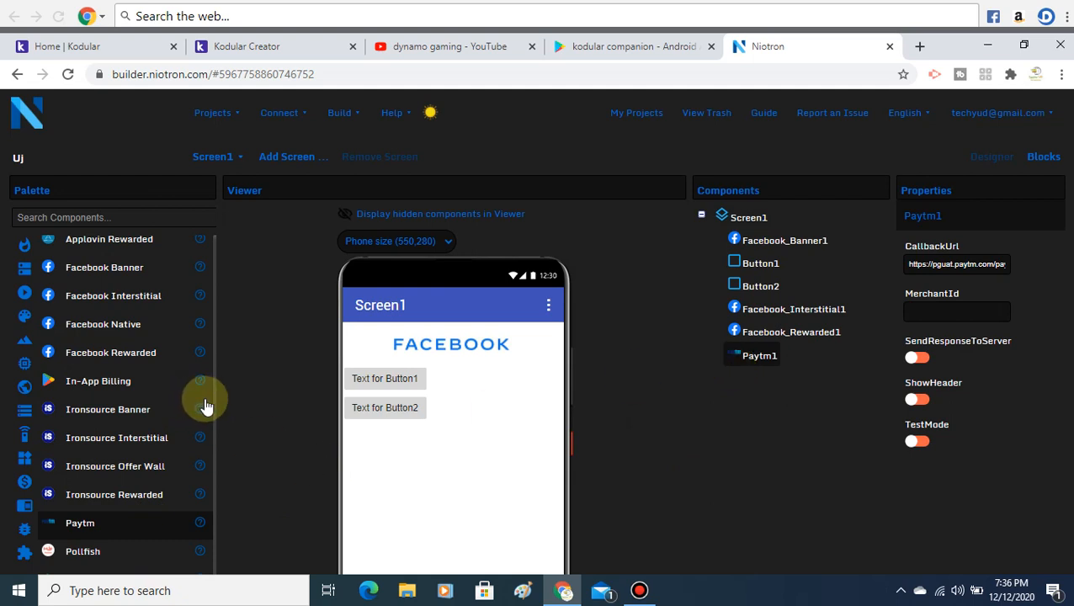
Step: Look through the remaining Niotron monetization components, and view the advertising components in the Kodular Creator project for comparison
left_click_drag(215, 403, 213, 511)
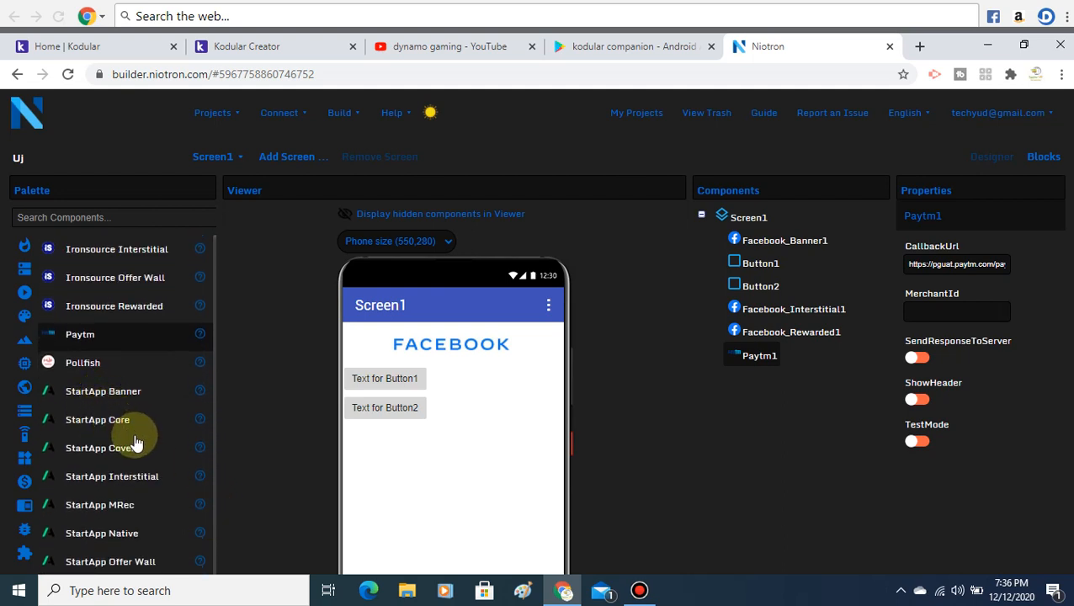
left_click(294, 49)
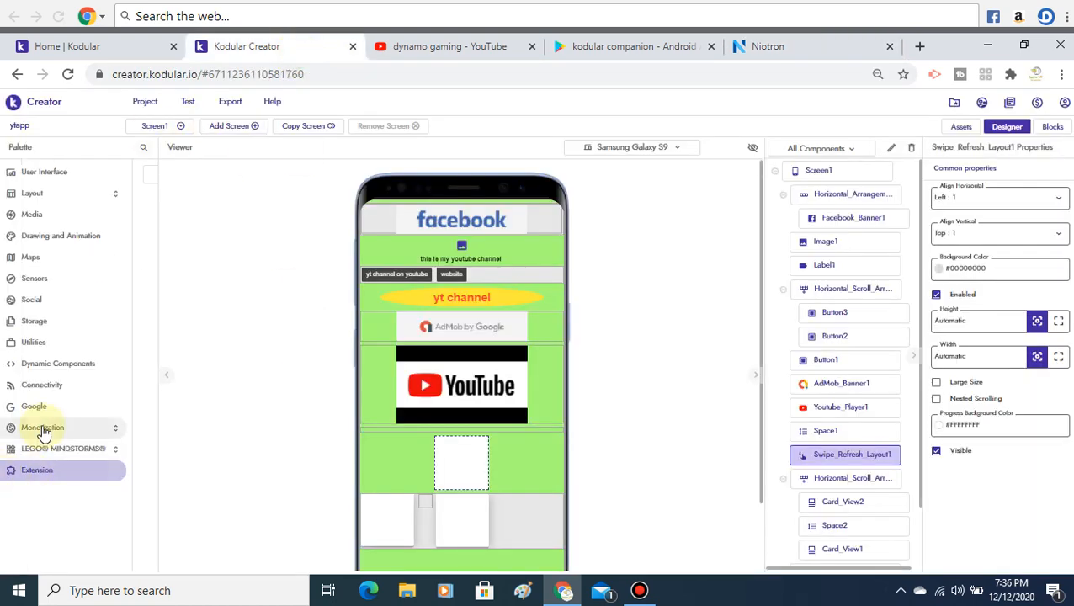
mouse_move(12, 414)
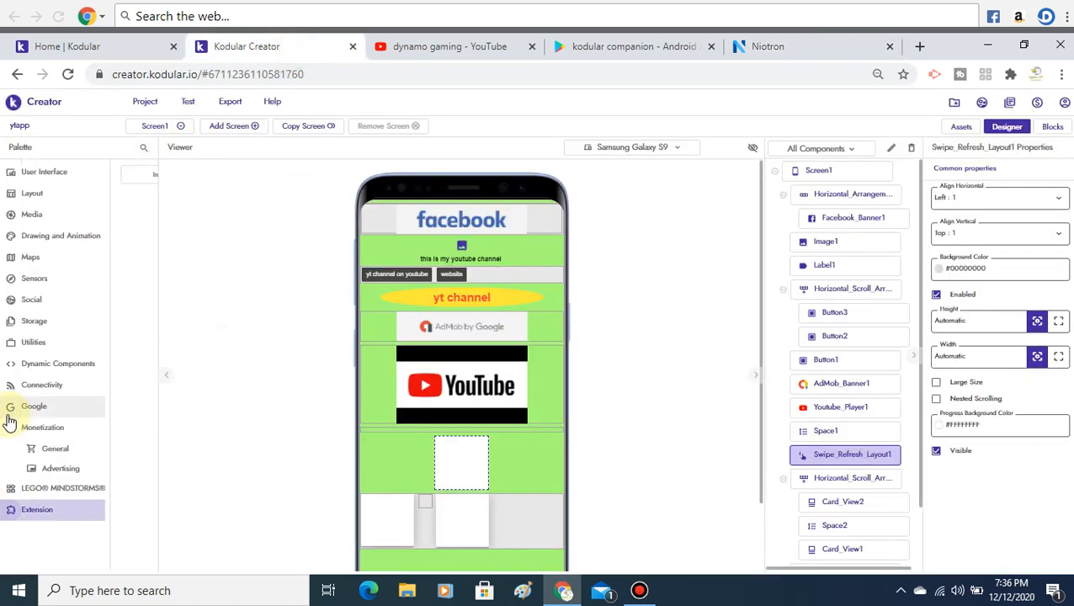
left_click(41, 470)
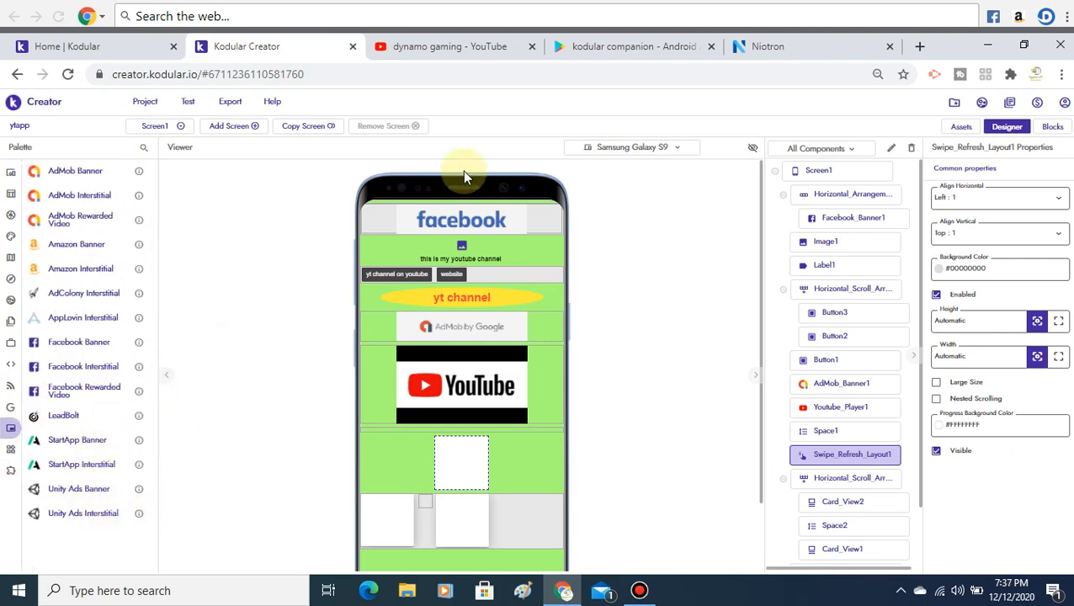
Step: Switch back to Niotron and look at its layout and monetization component categories
left_click(768, 47)
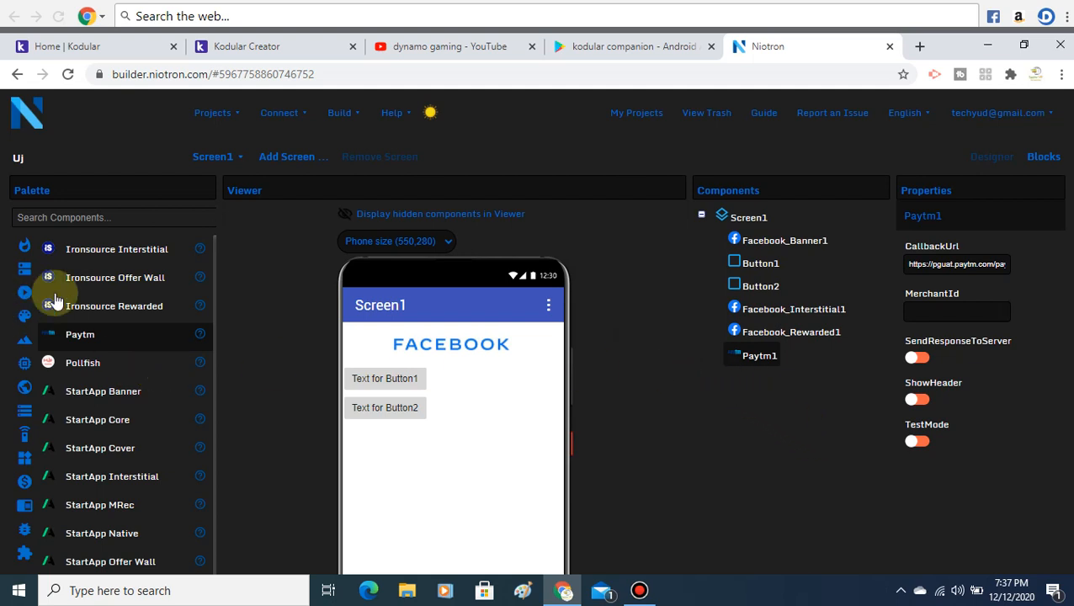
left_click(24, 269)
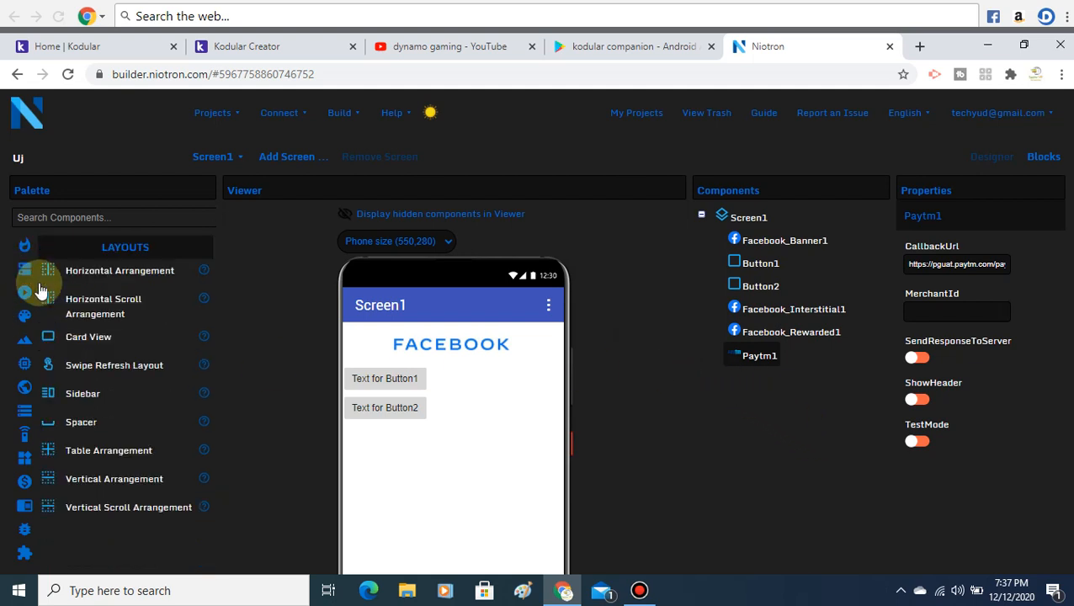
left_click(25, 415)
left_click(16, 483)
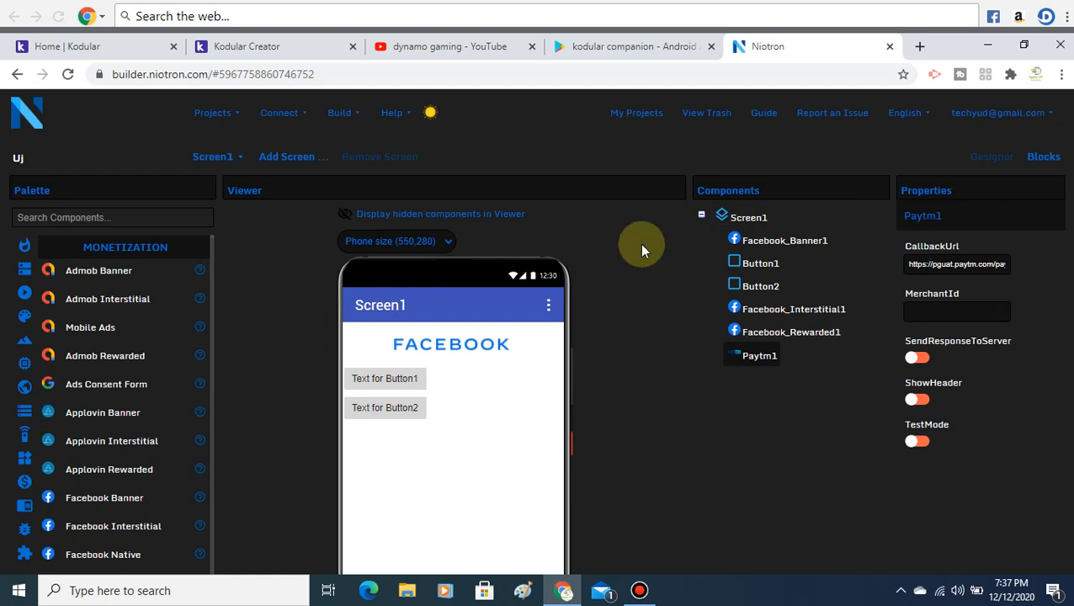
Step: Return to the Kodular Creator project and view its Google and Sensors component categories
left_click(278, 46)
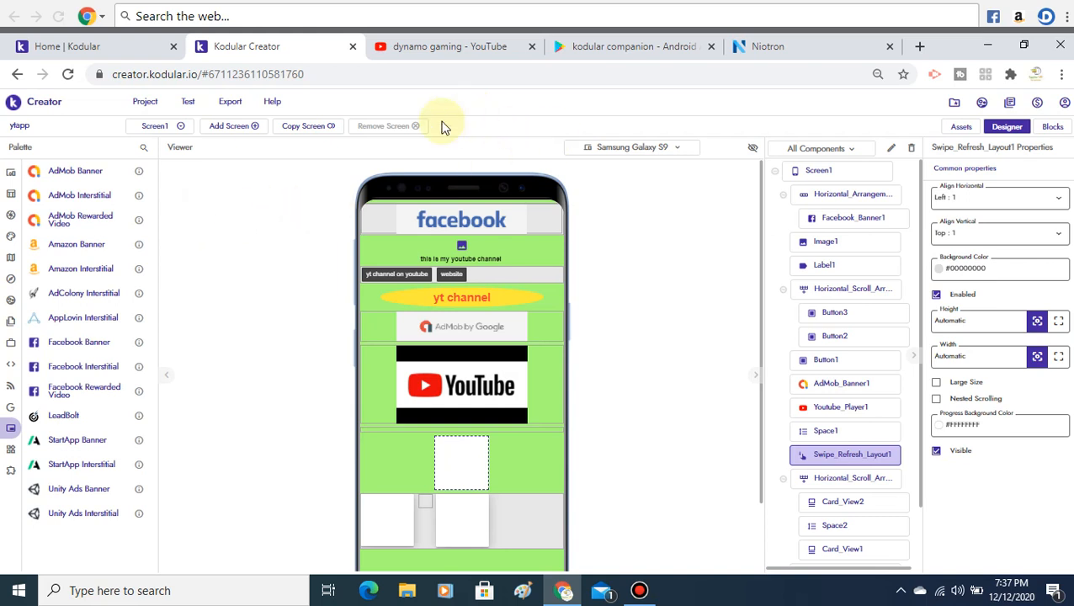
mouse_move(14, 421)
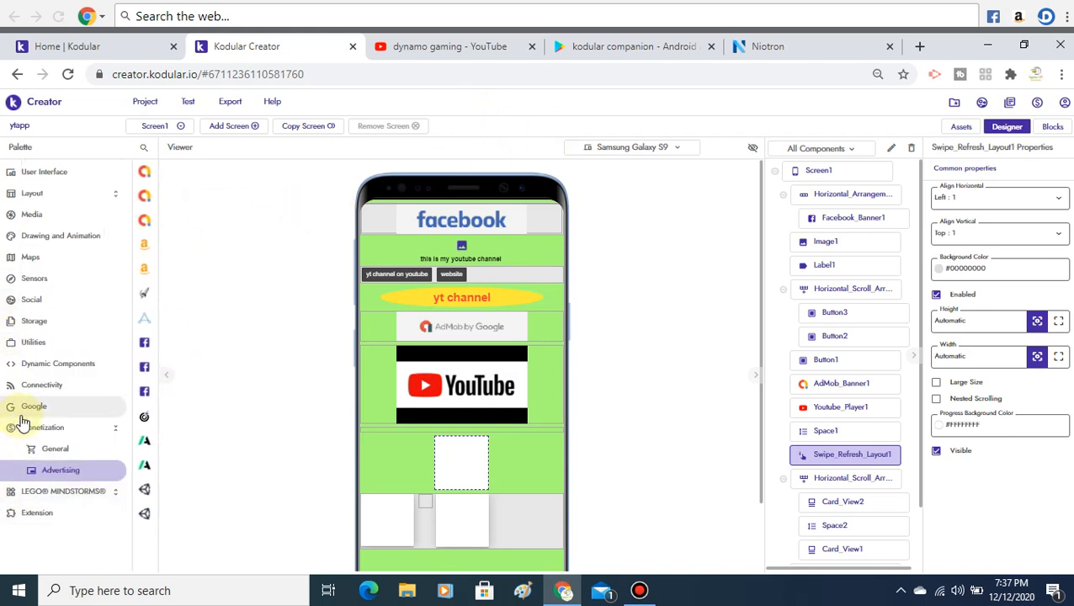
left_click(86, 404)
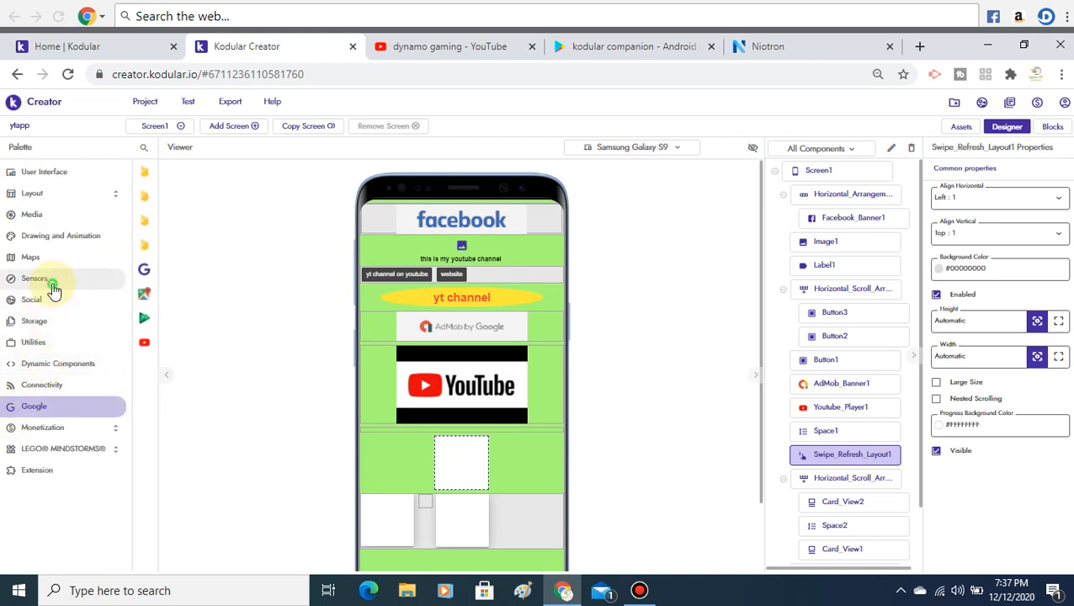
left_click(52, 289)
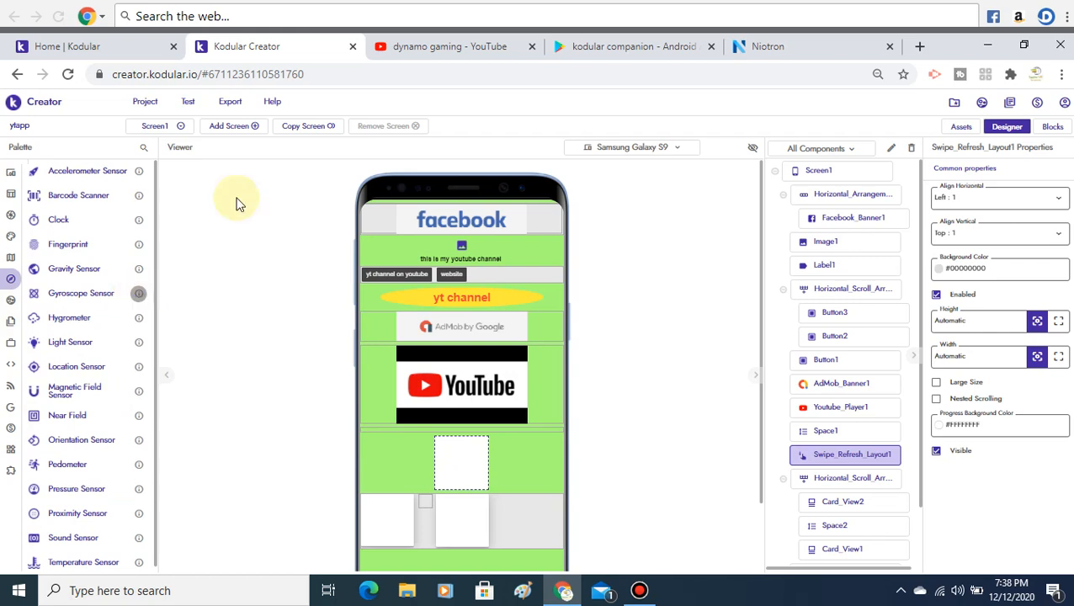
Step: Switch to Google Play and search for "pedometer" apps
left_click(559, 48)
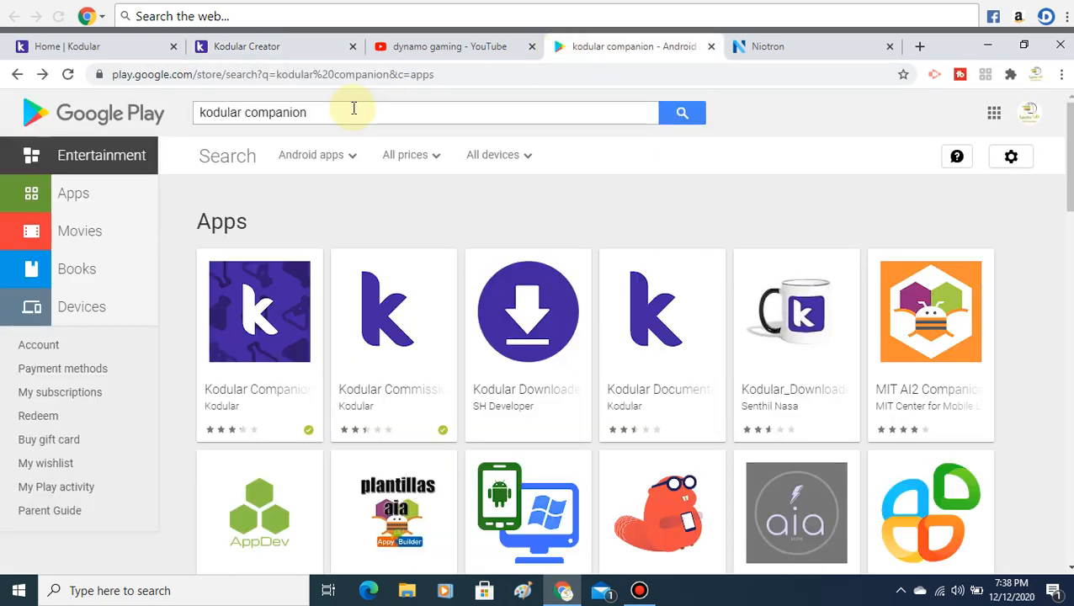
left_click_drag(353, 112, 180, 118)
key("BackSpace")
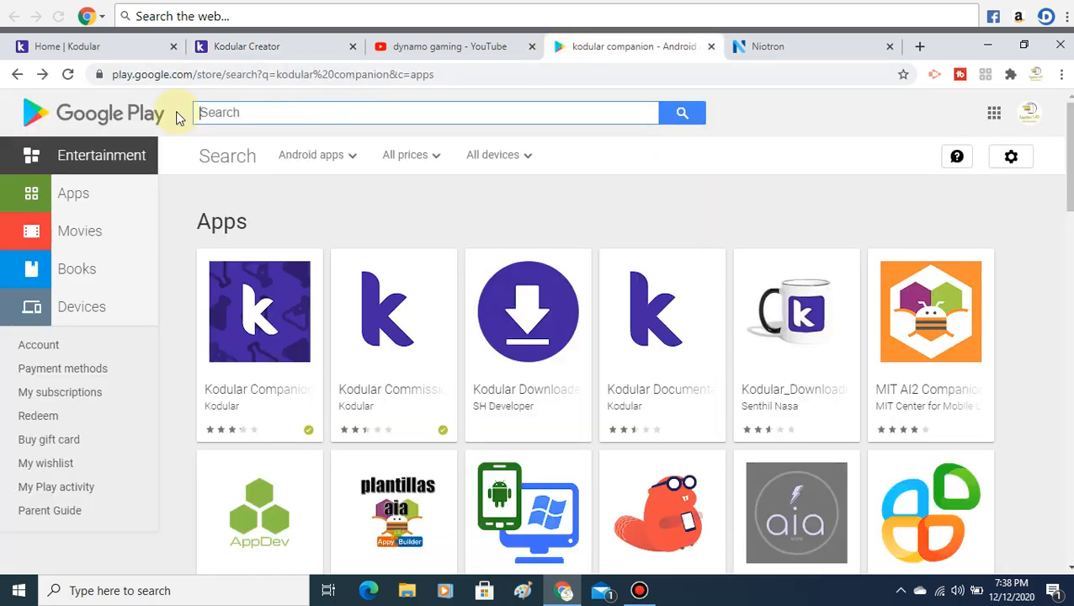
type("pedomet")
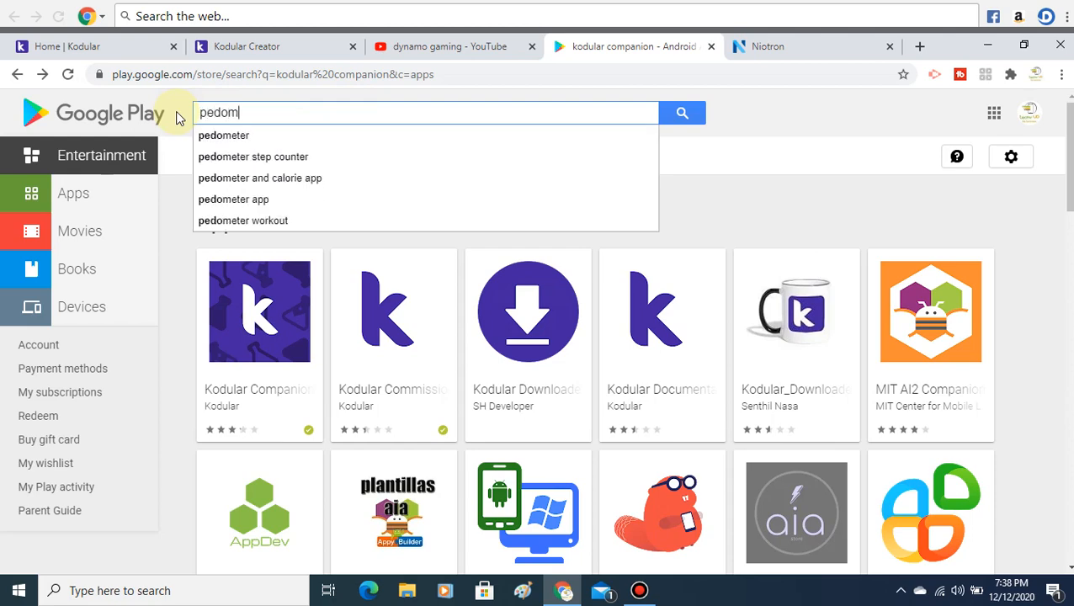
type("er")
key("Return")
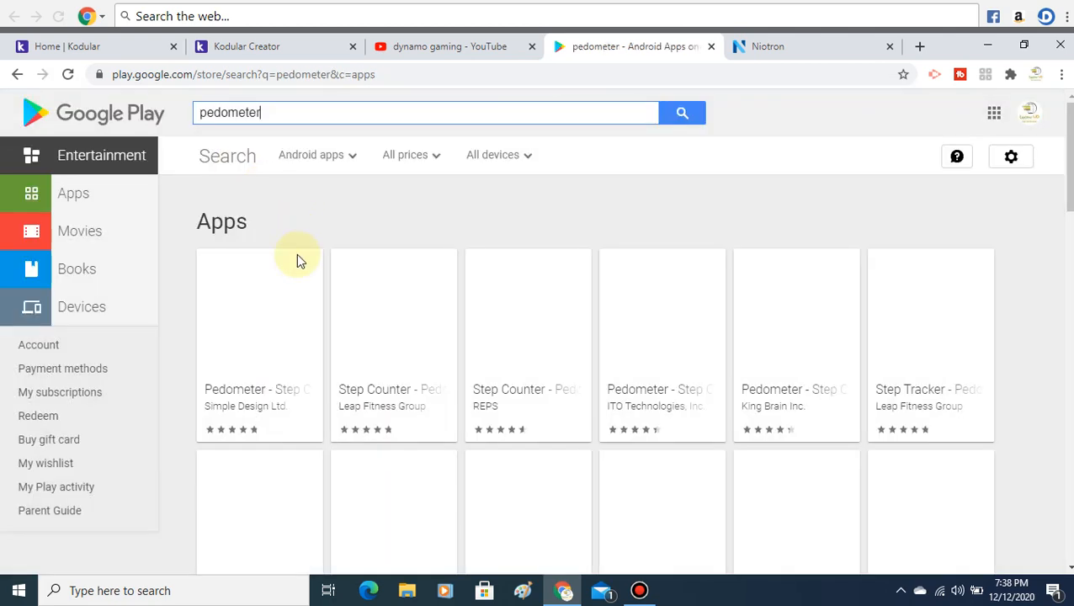
Step: Open the Pedometer - Step Counter Free & Calorie Burner page and examine its description, reviews and additional information
left_click(275, 307)
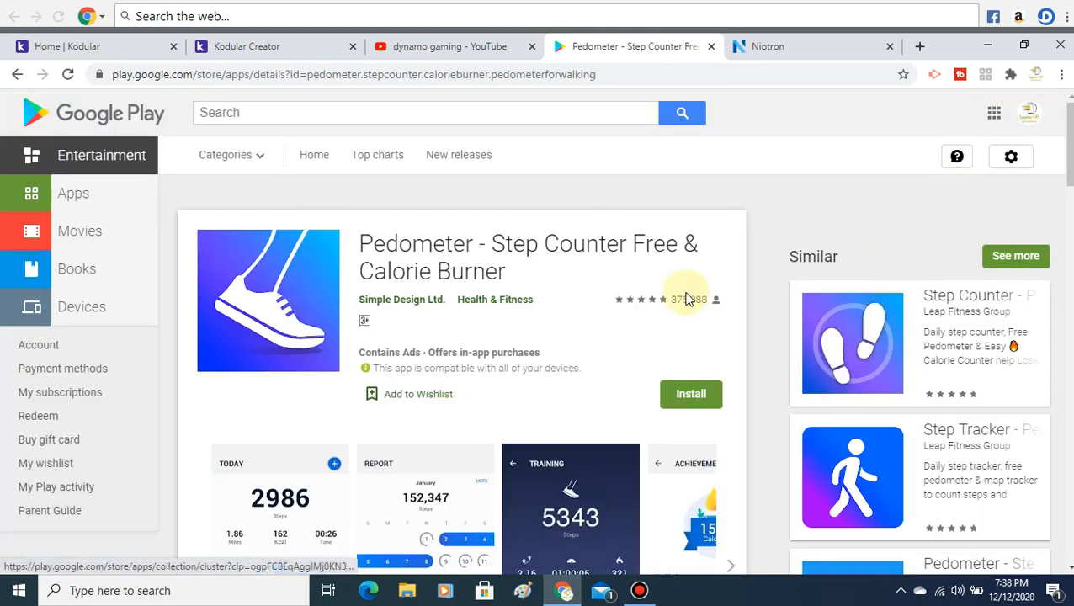
scroll(1067, 143, "down", 10)
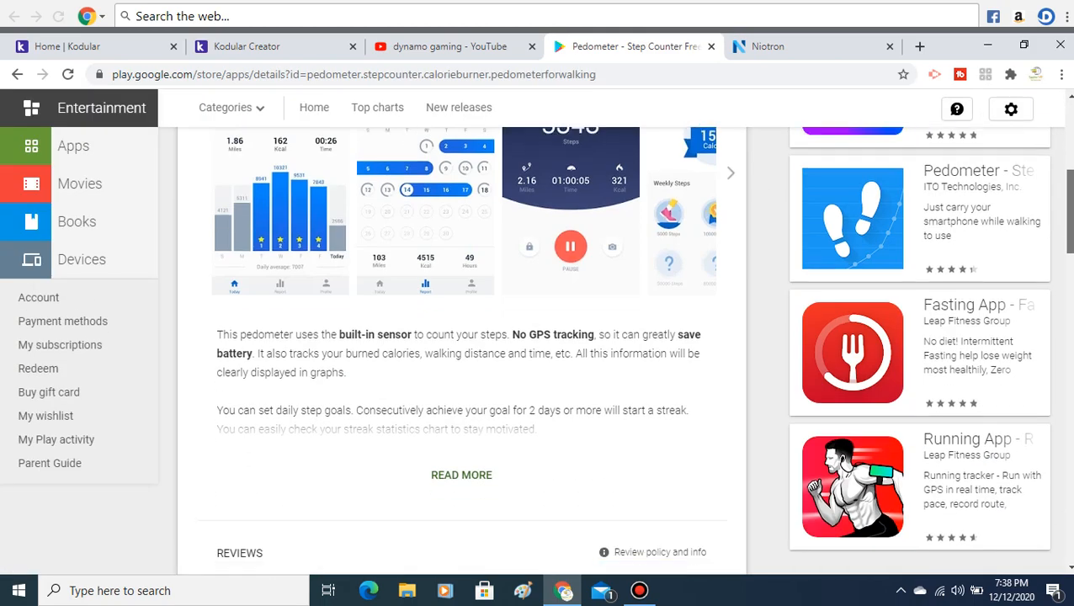
scroll(643, 351, "down", 15)
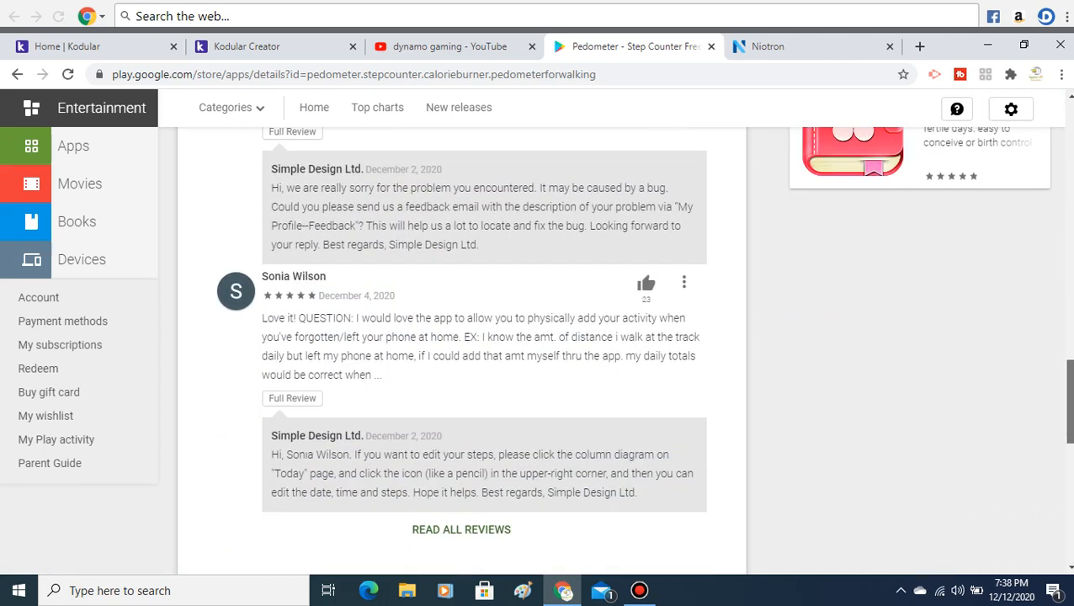
scroll(688, 204, "down", 3)
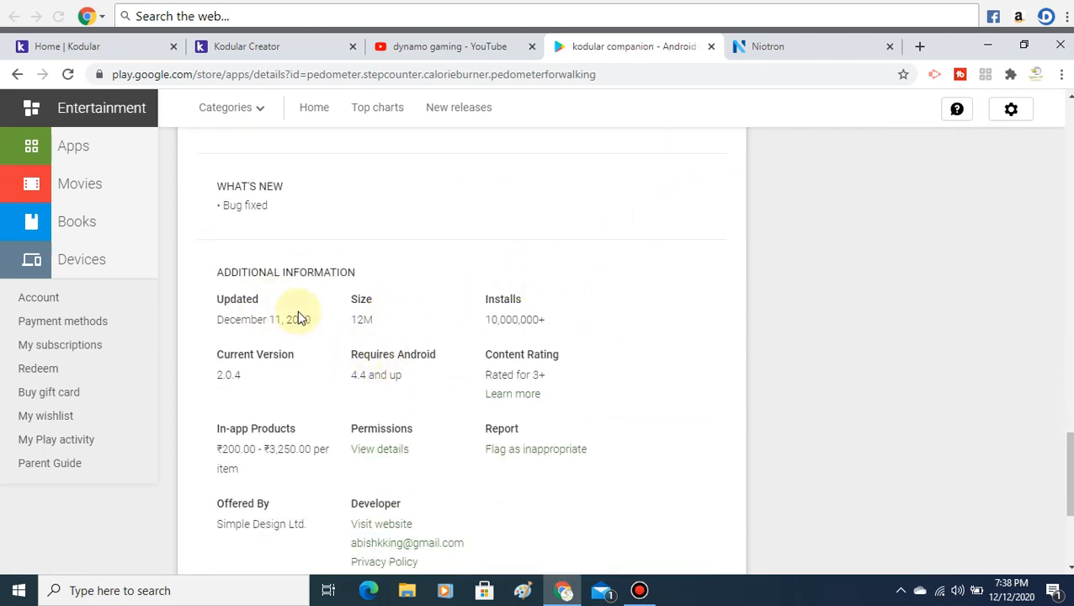
Step: Return to Kodular Creator and add the Clock and Pedometer sensor components to Screen1 of ytapp
left_click(245, 47)
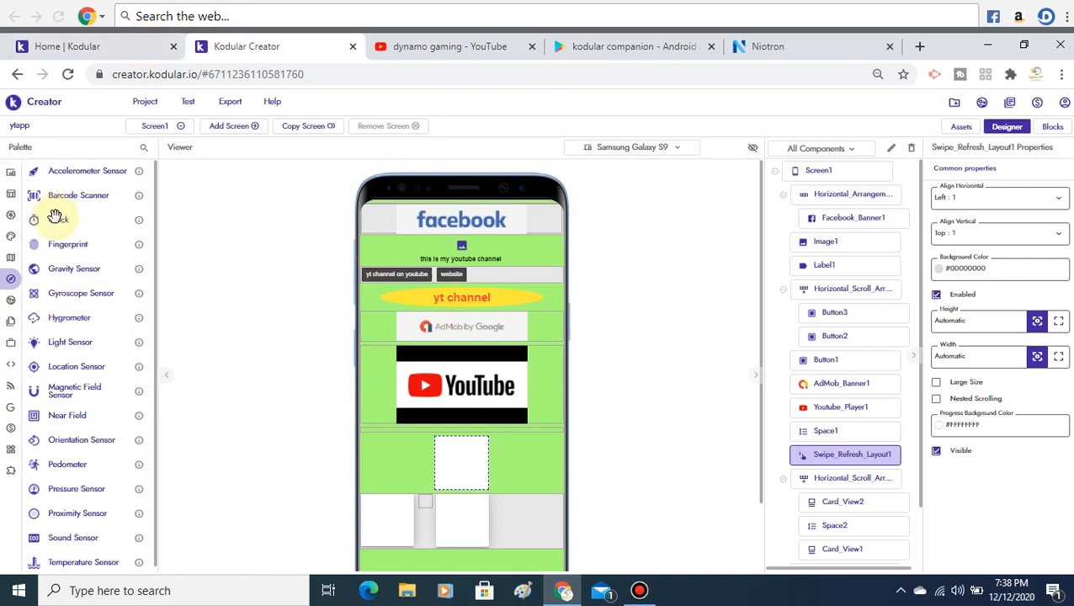
left_click_drag(58, 221, 453, 261)
left_click(453, 261)
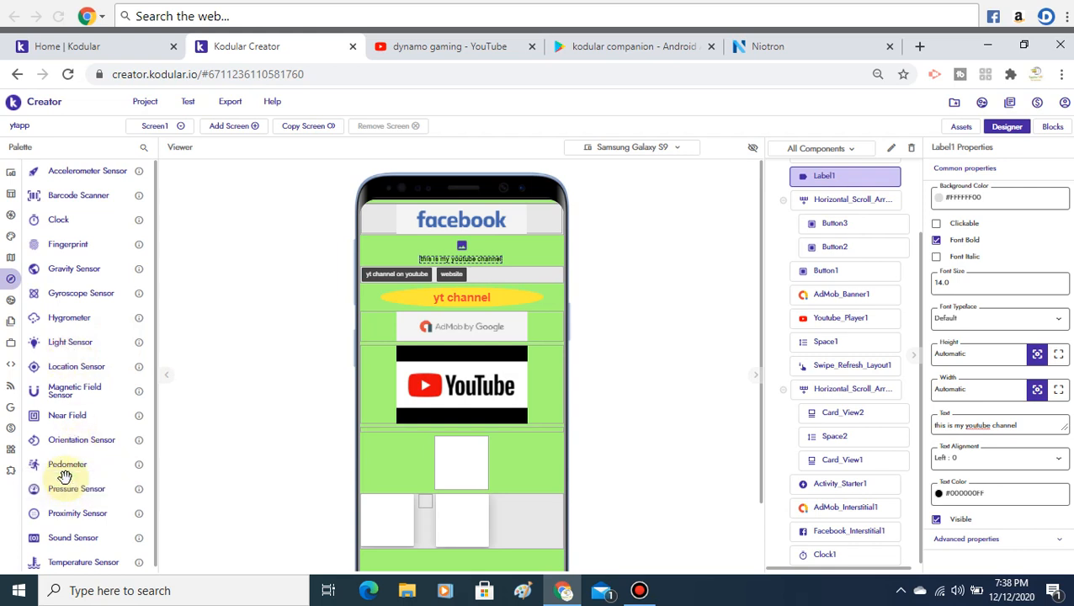
left_click_drag(62, 465, 412, 478)
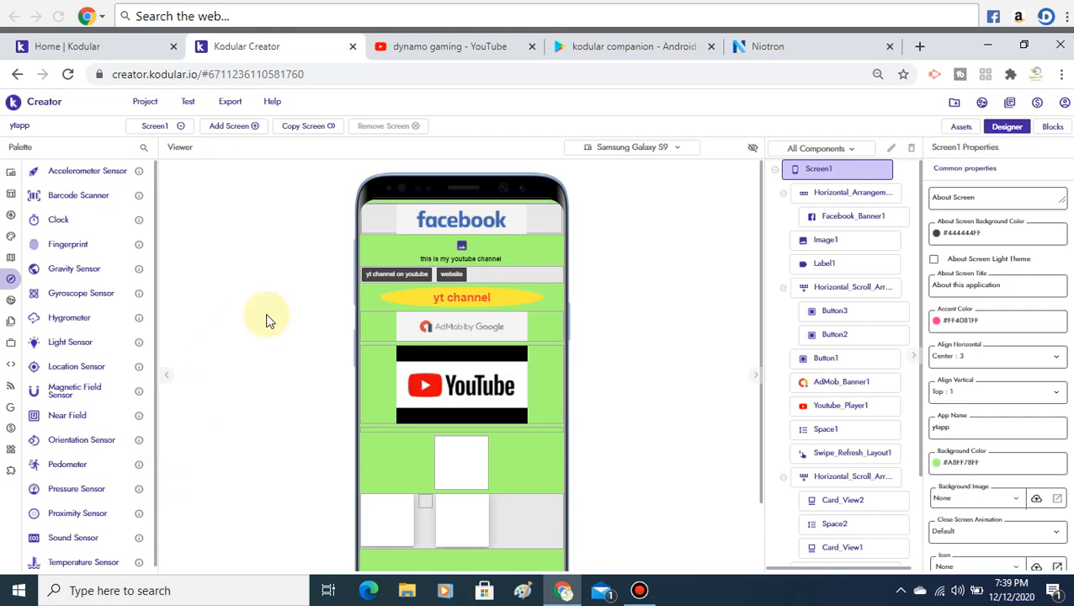
Step: Review the top of the pedometer app's Google Play page, and return to the sensor components in Kodular Creator
left_click(593, 55)
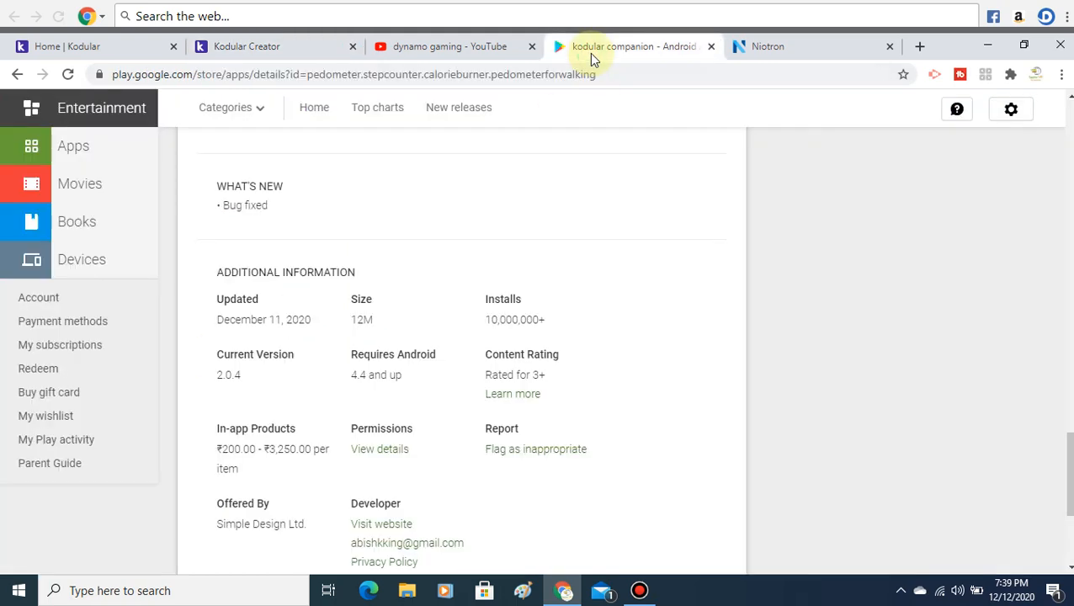
scroll(539, 337, "up", 15)
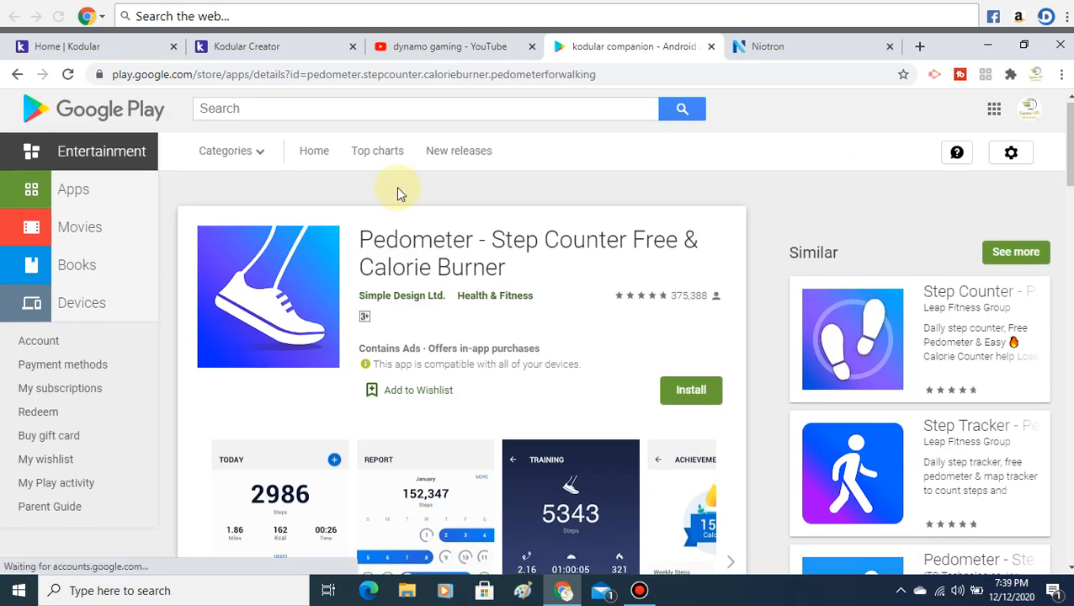
left_click(244, 56)
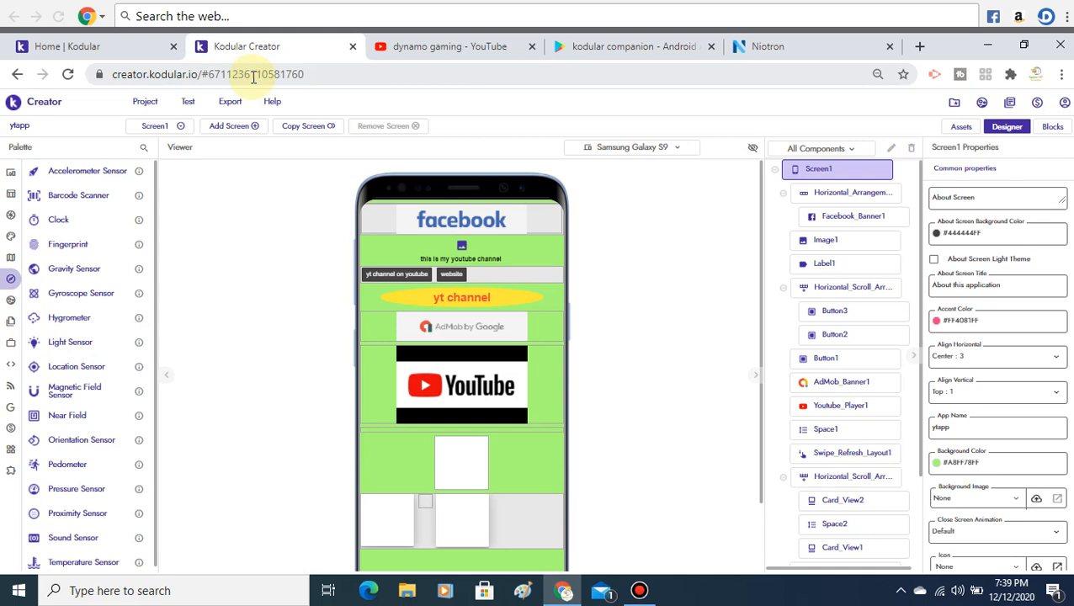
mouse_move(11, 299)
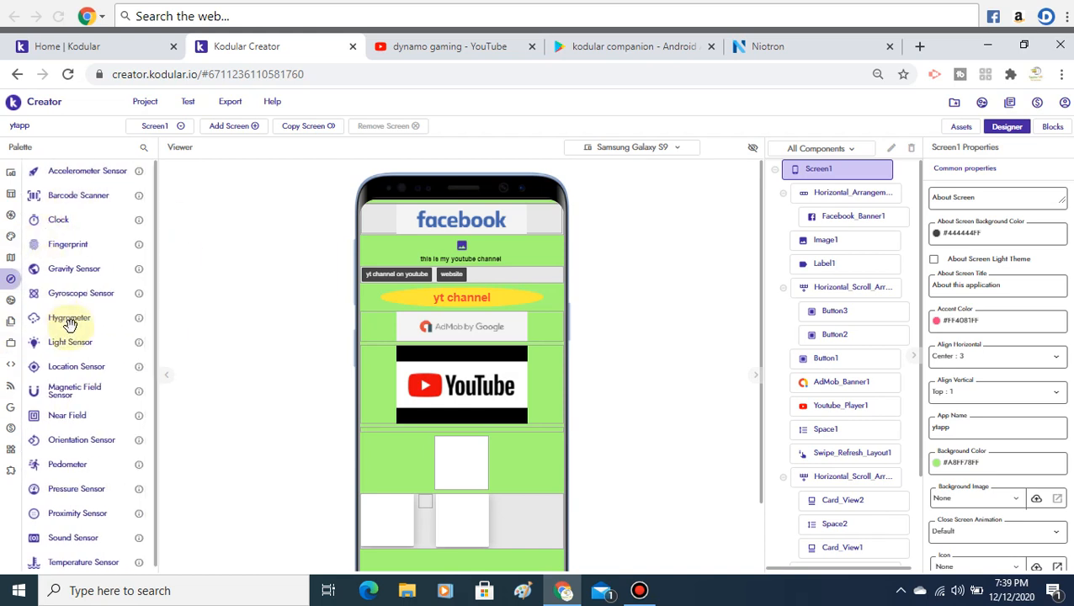
mouse_move(53, 302)
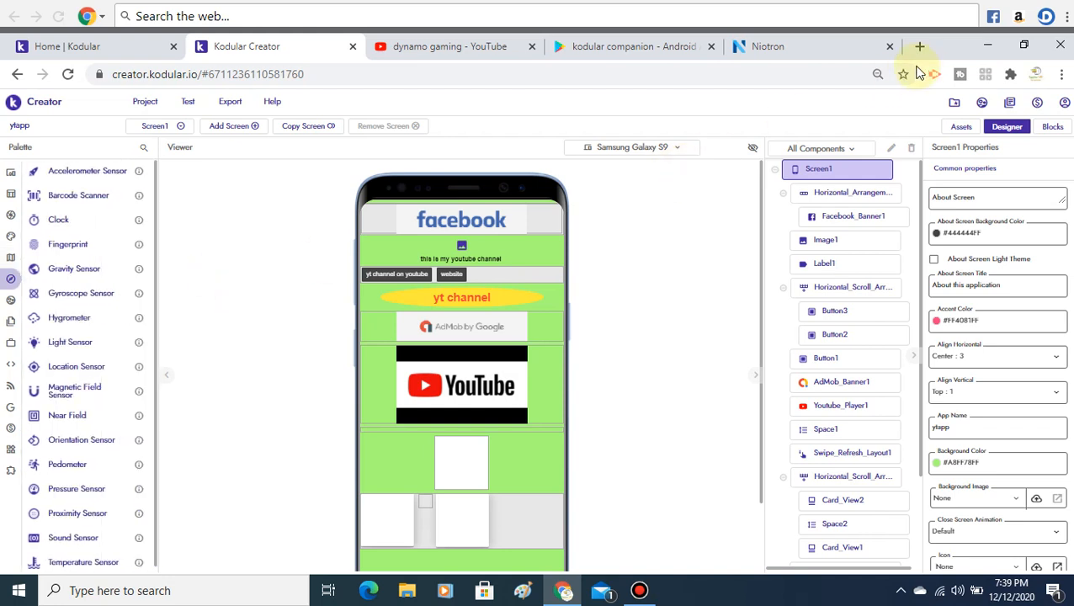
Step: Close the Niotron tab and open the AppsGeyser login page in a new tab
left_click(842, 47)
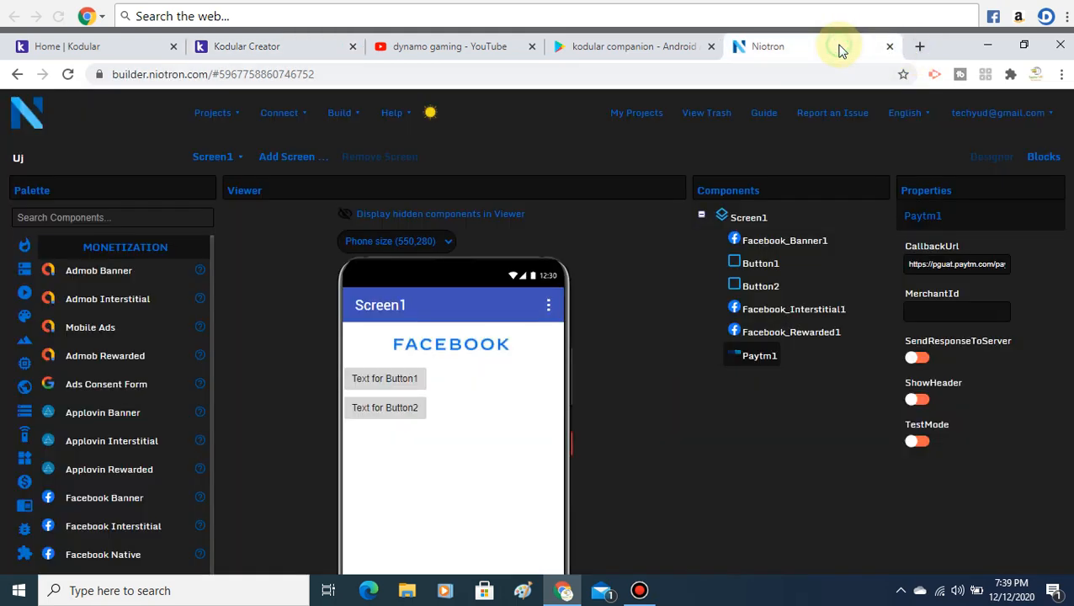
left_click(890, 47)
left_click(780, 49)
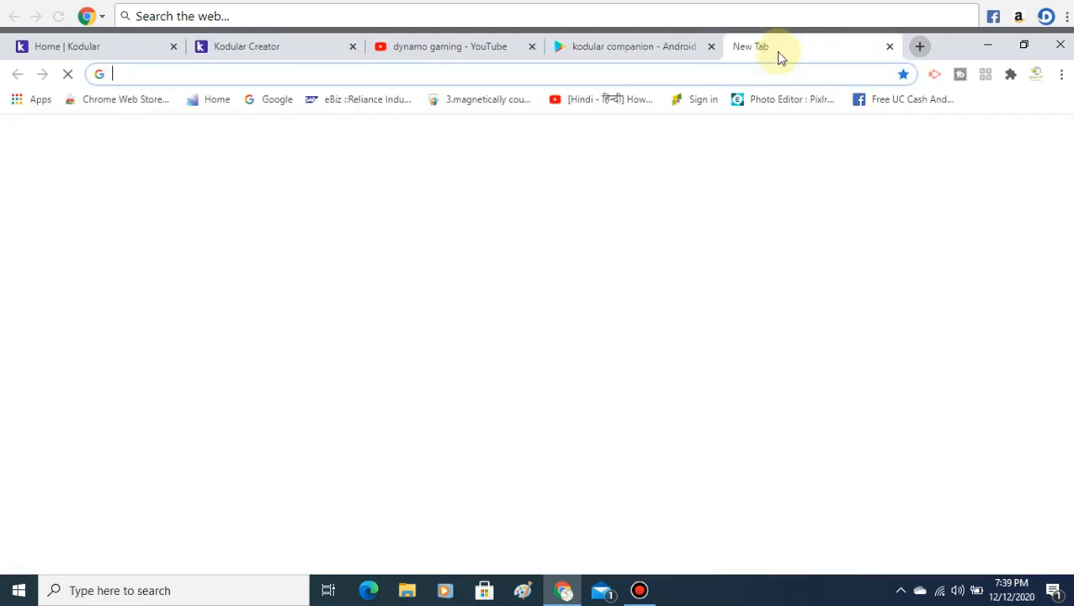
type("app")
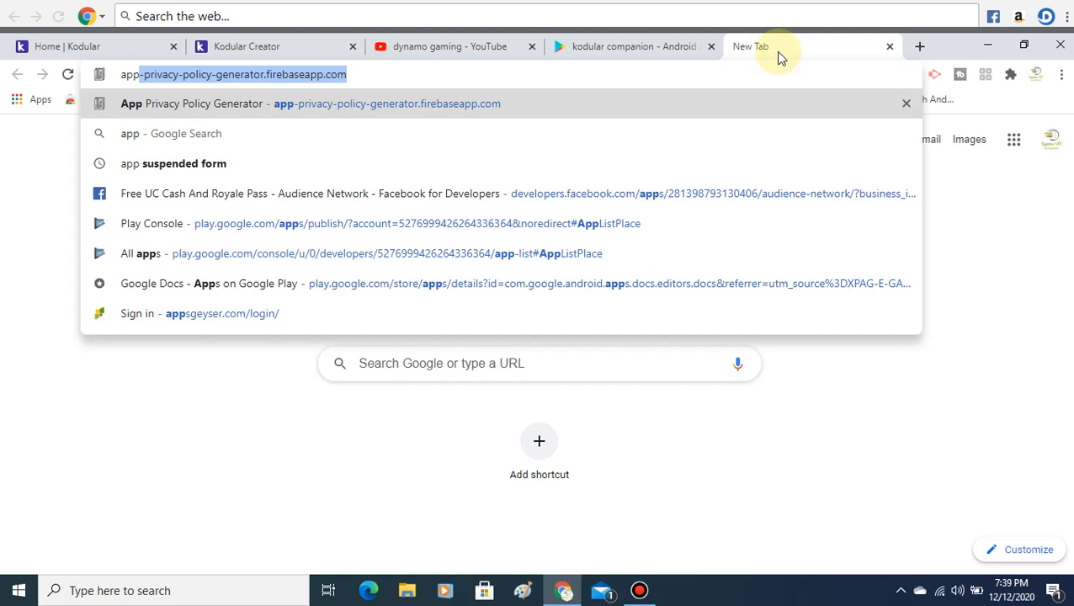
left_click(319, 310)
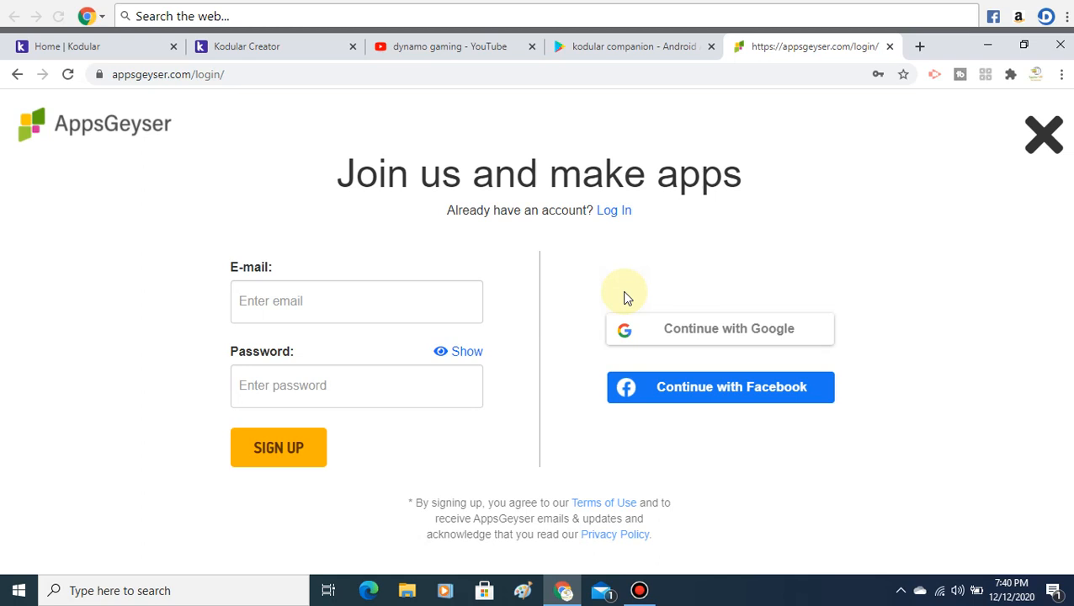
Step: Leave the AppsGeyser login form, open the Create App page and review its earn and grow options
left_click(1035, 137)
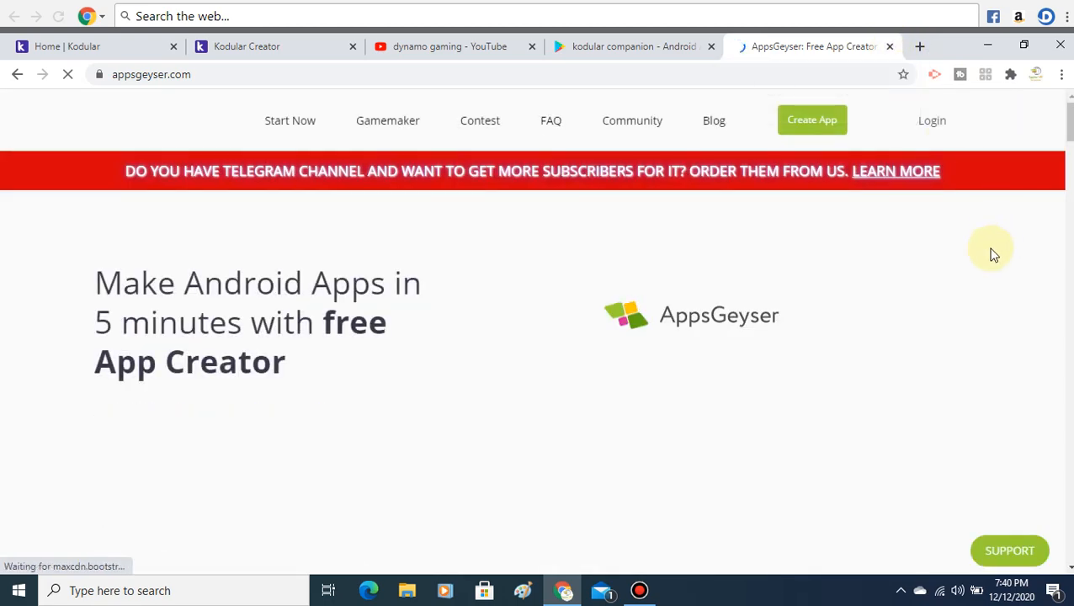
left_click(799, 137)
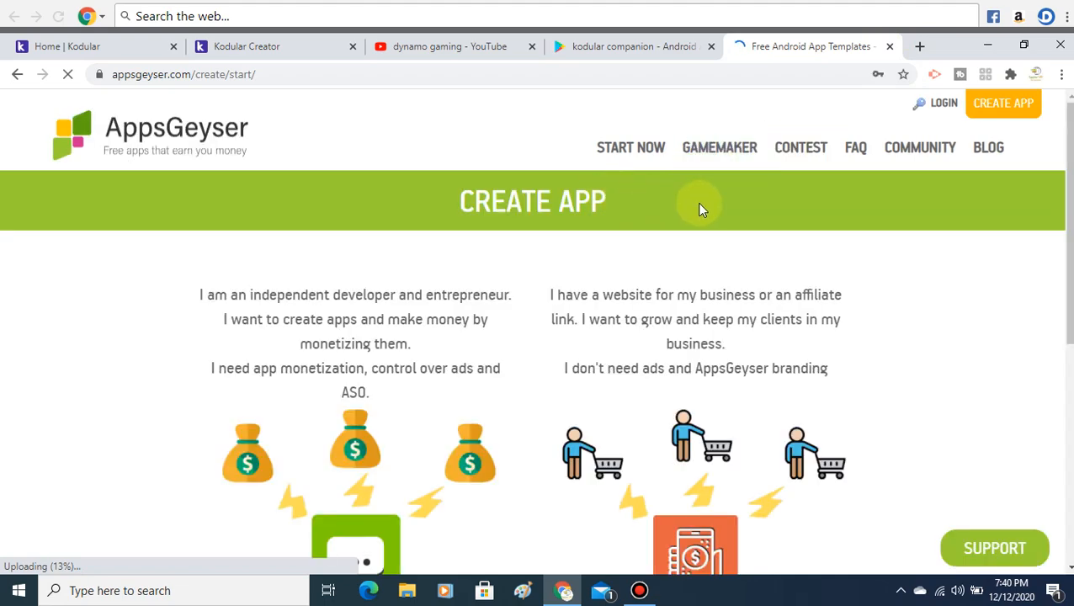
left_click_drag(1070, 223, 1070, 326)
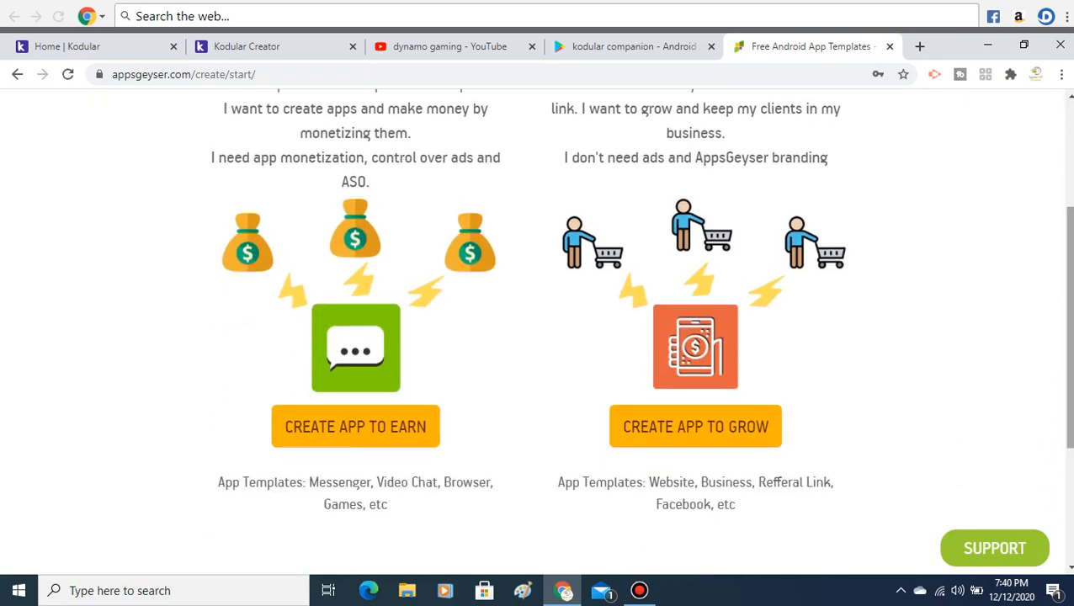
scroll(535, 331, "up", 2)
scroll(653, 295, "down", 2)
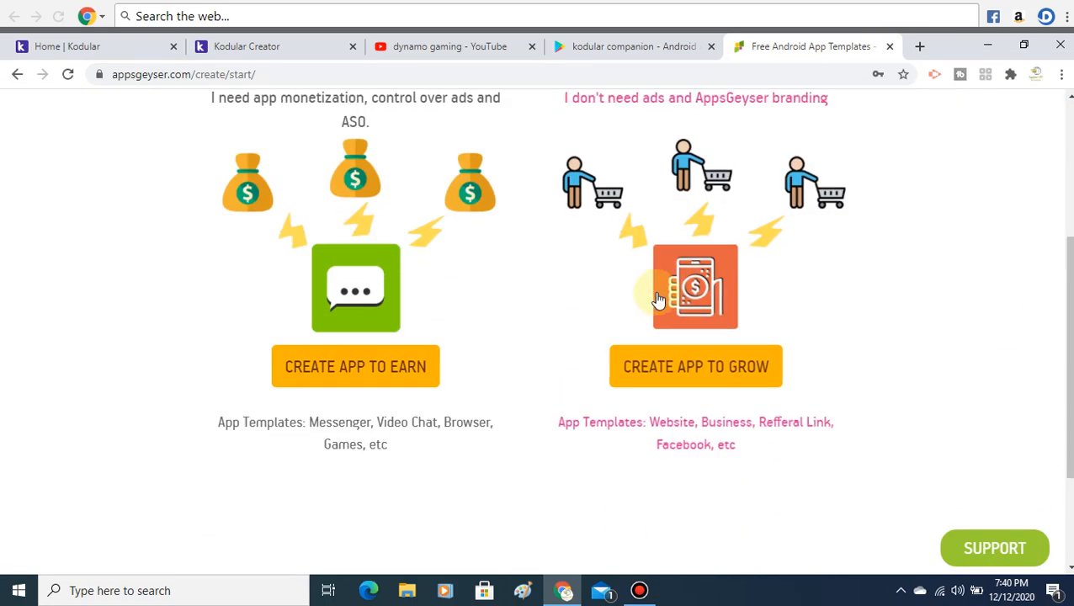
Step: Choose Create App to Grow and look through the Business app templates
left_click(679, 370)
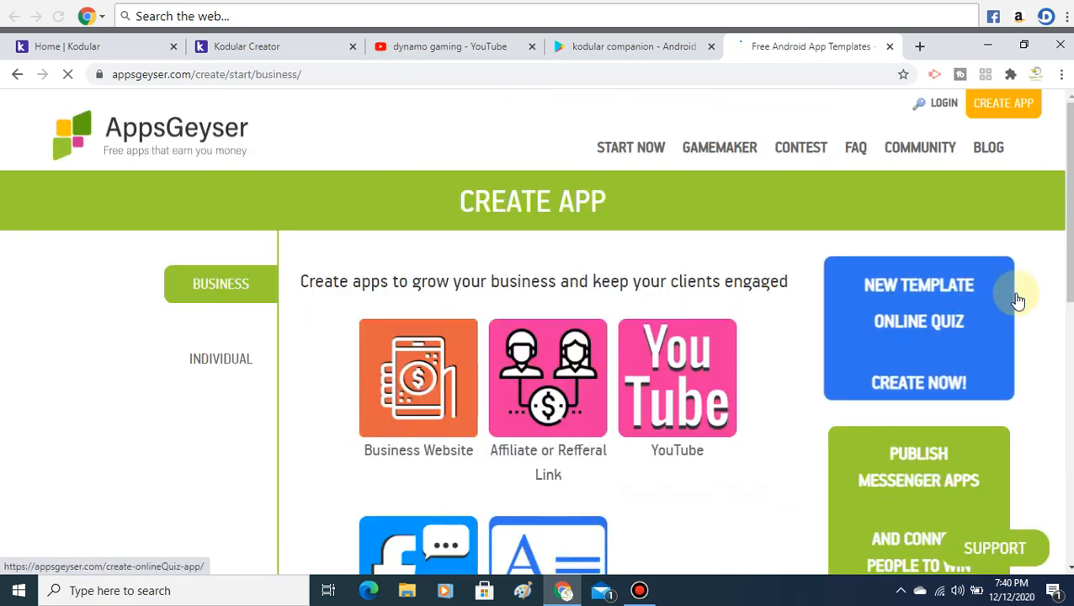
scroll(535, 331, "down", 3)
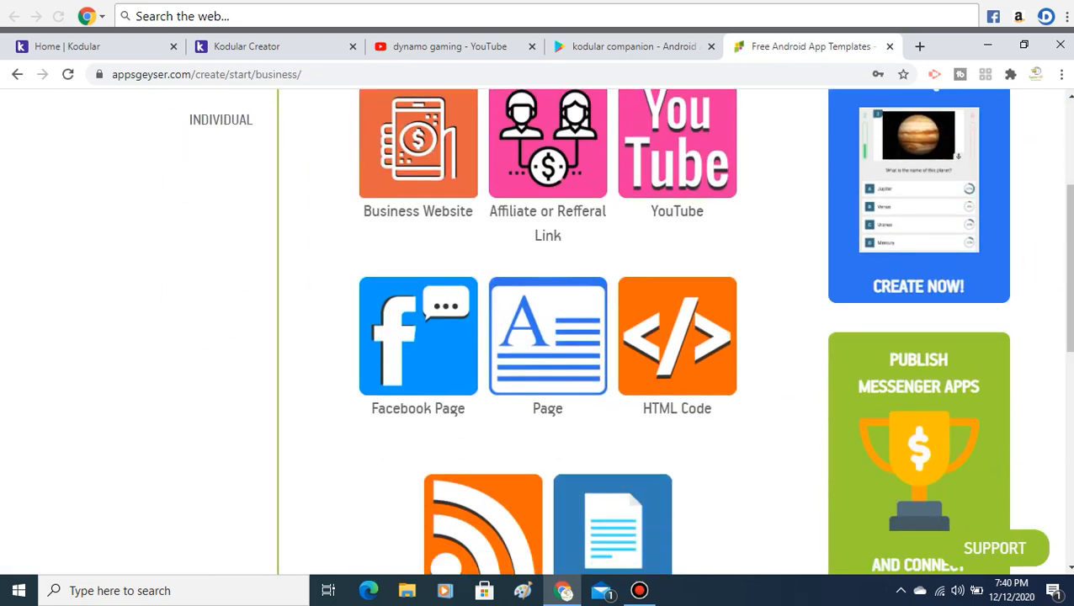
scroll(1054, 244, "up", 3)
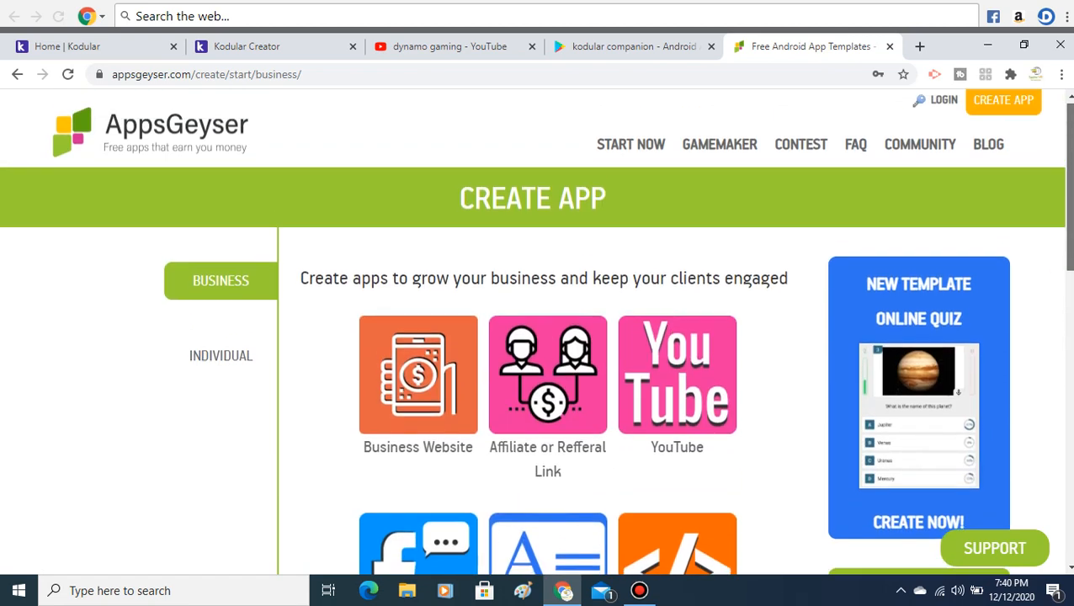
Step: Open the Individual category and examine its app templates down to the end of the page
left_click(211, 364)
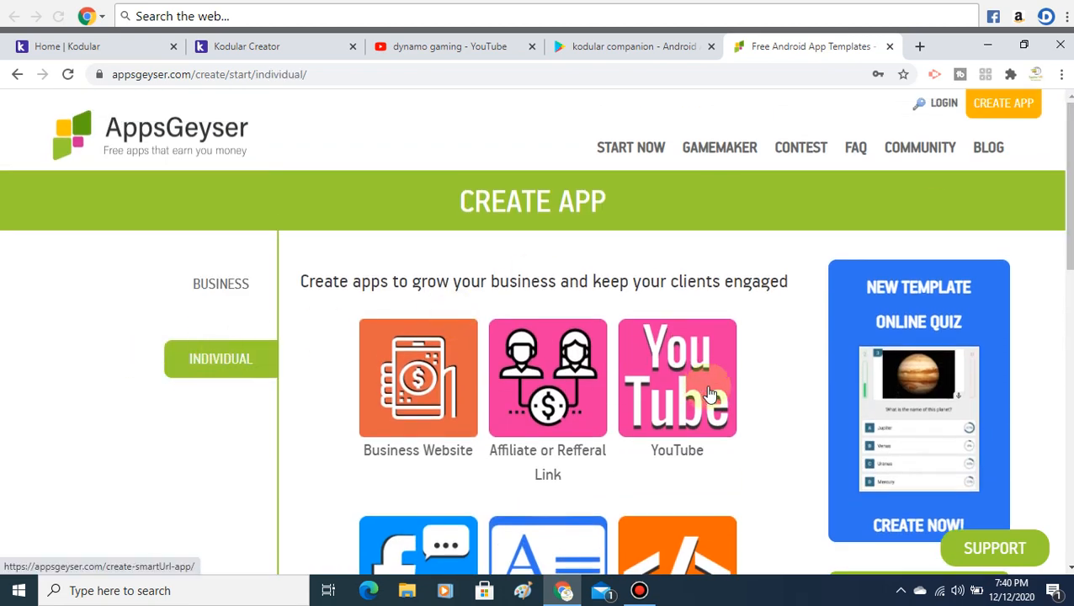
scroll(535, 330, "down", 4)
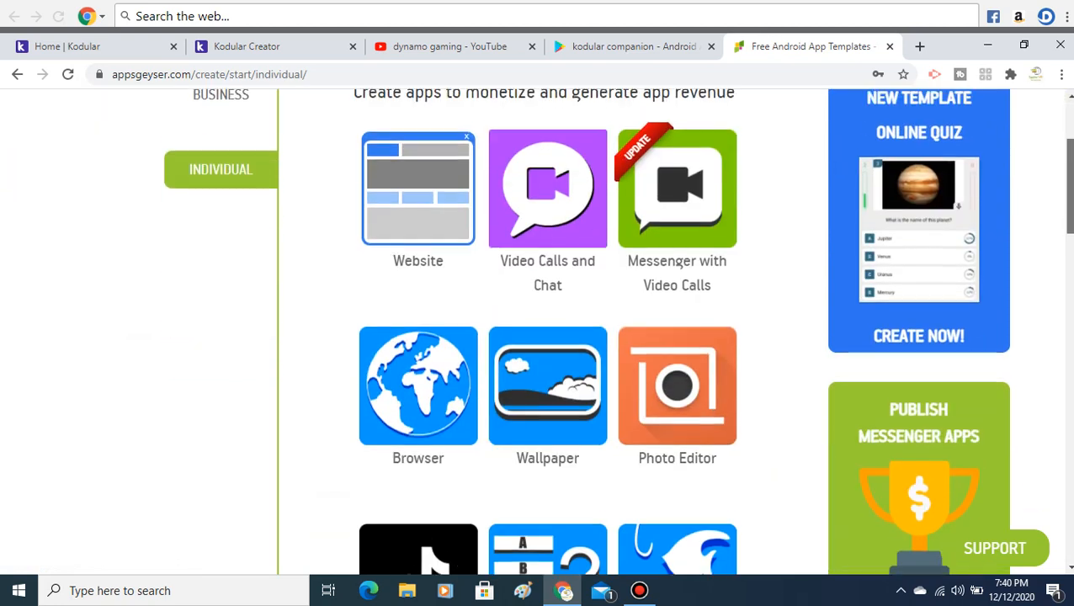
scroll(536, 331, "down", 5)
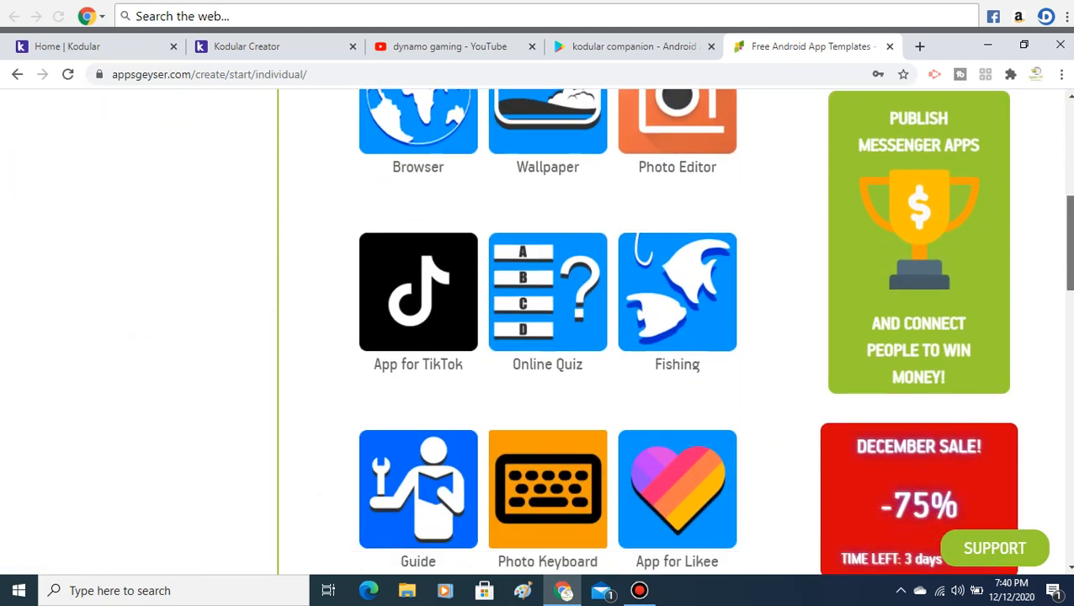
scroll(536, 331, "down", 8)
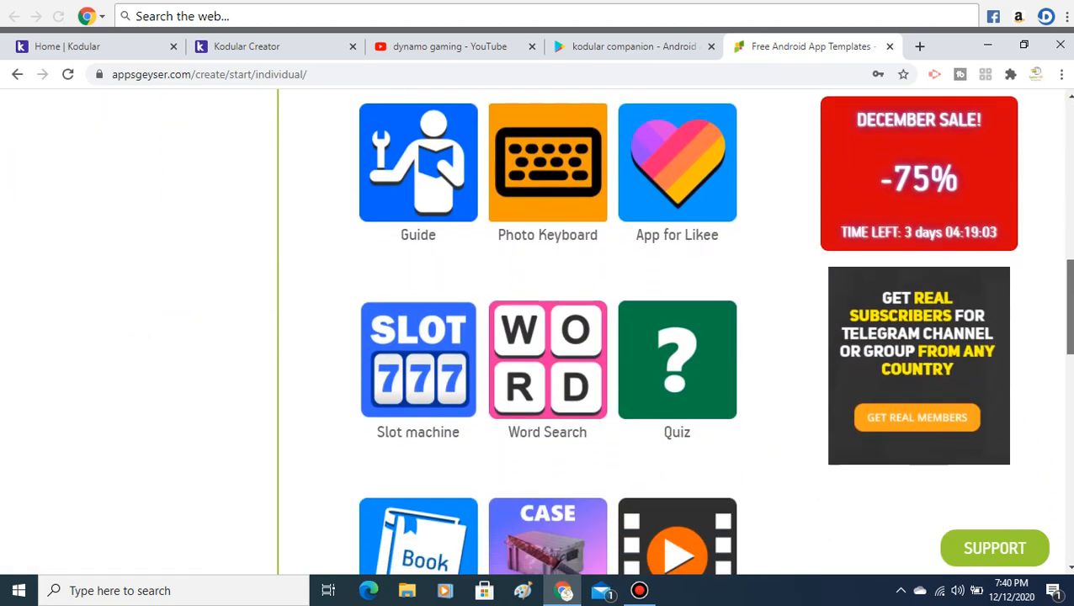
scroll(535, 331, "down", 4)
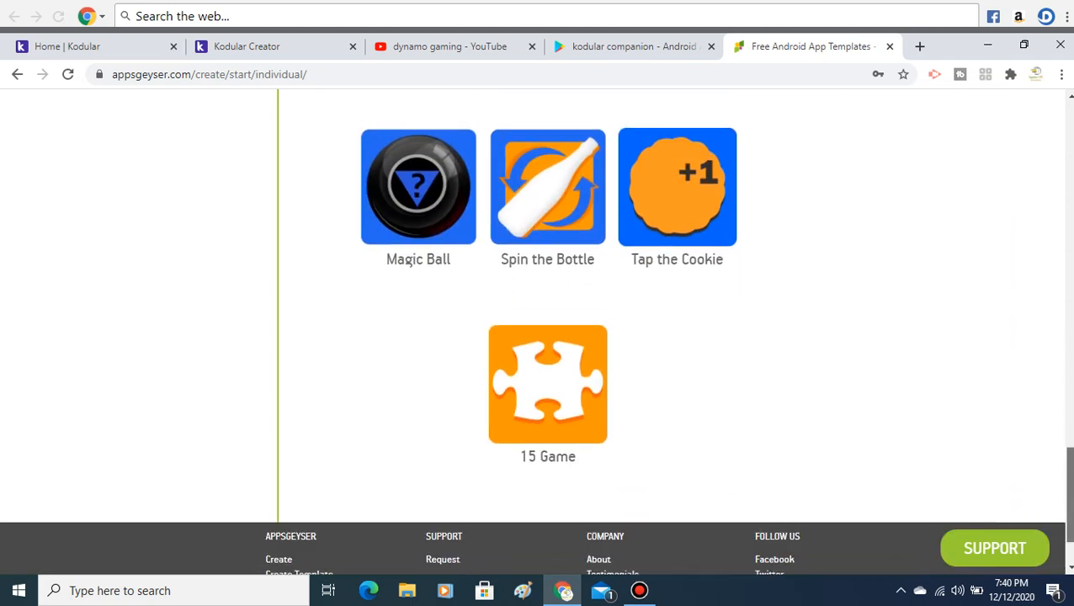
scroll(535, 331, "up", 4)
scroll(535, 331, "down", 3)
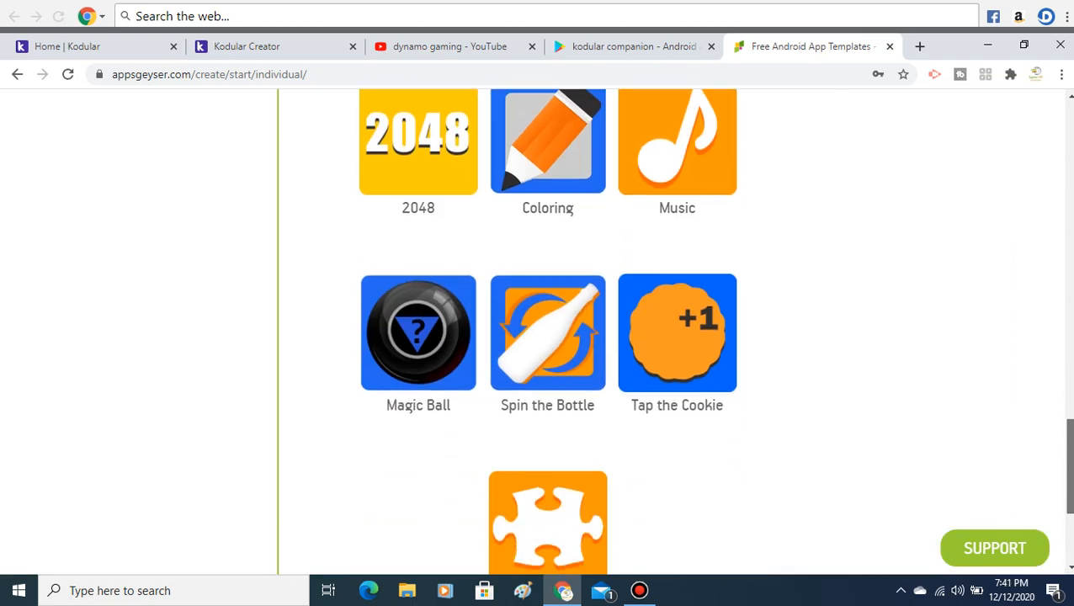
scroll(536, 331, "up", 3)
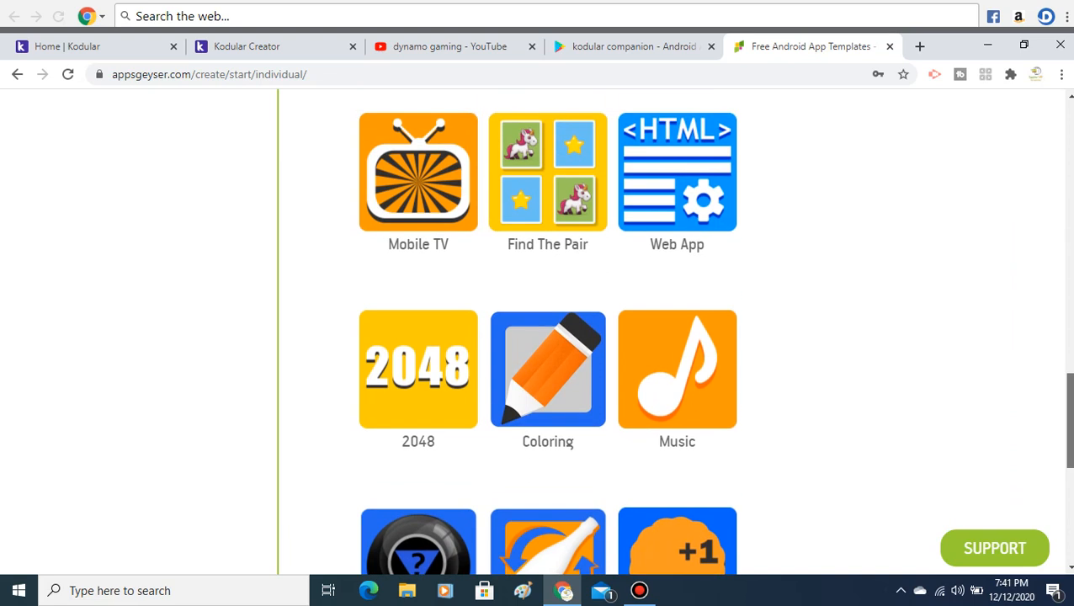
scroll(536, 331, "up", 4)
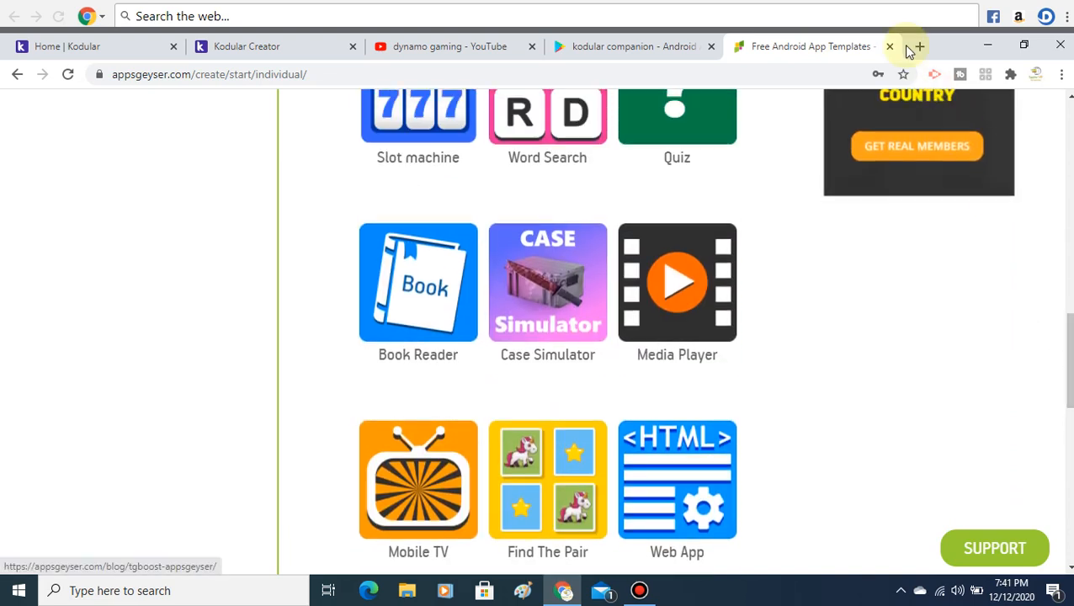
Step: Replace the AppsGeyser tab with a new one, search Google for "appinventor" and open the MIT App Inventor website
left_click(918, 47)
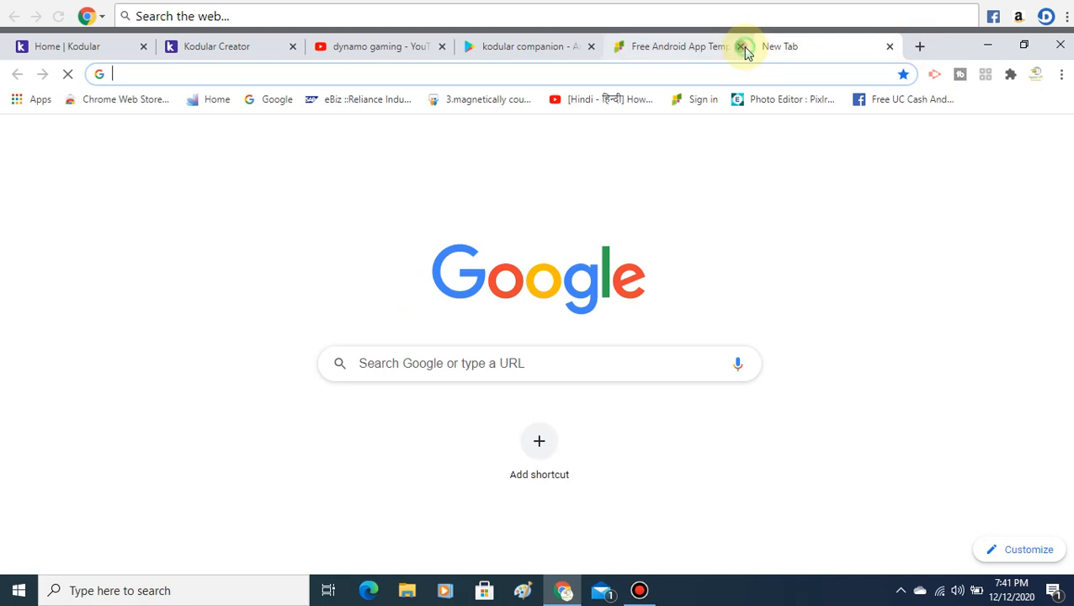
left_click(739, 46)
left_click(664, 72)
type("app")
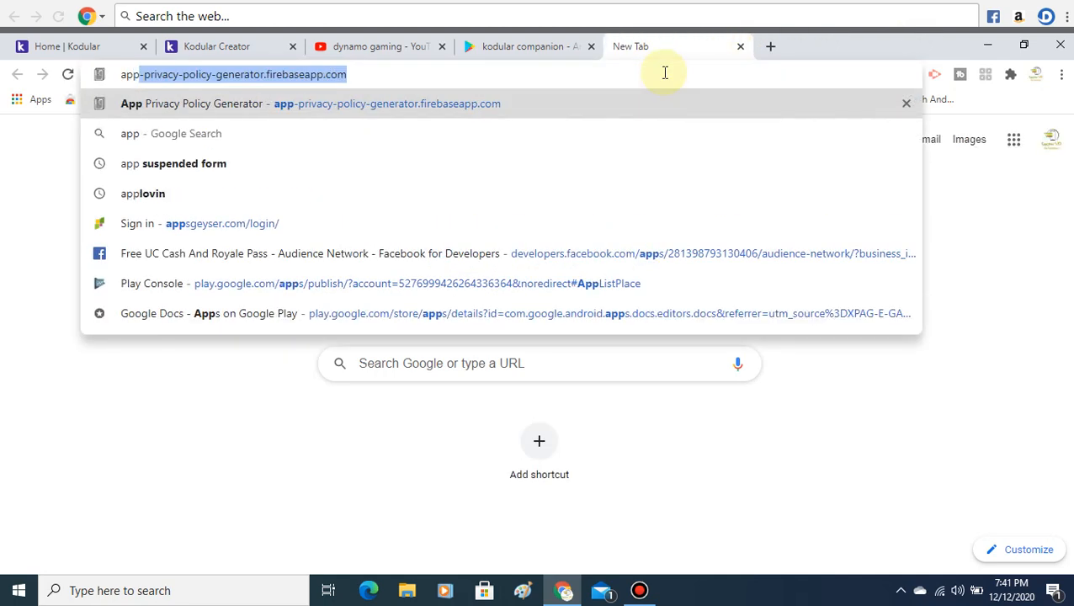
type("inve")
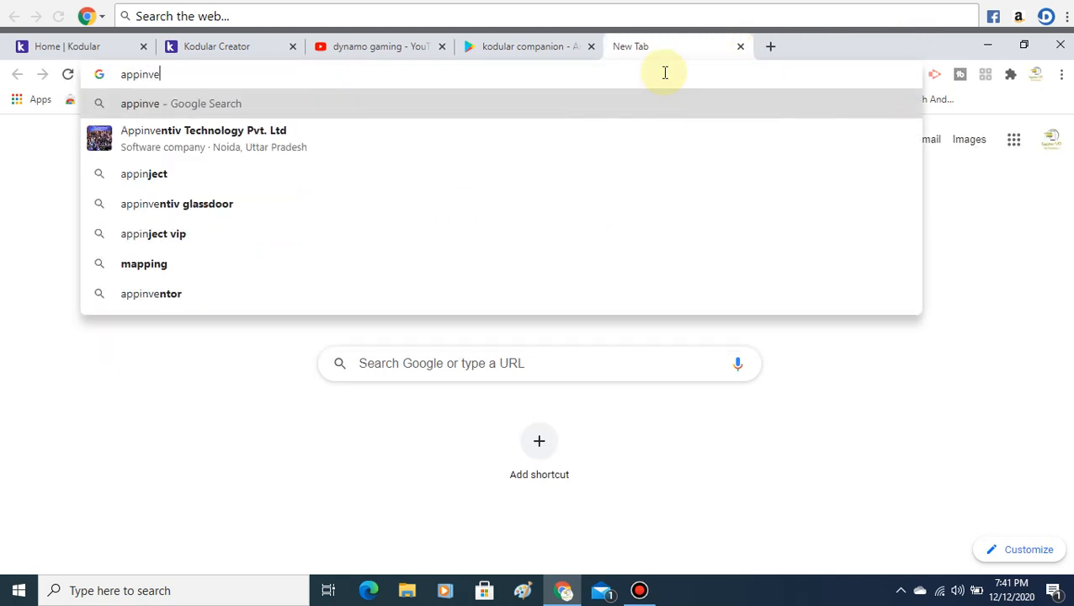
type("ntor")
key("Return")
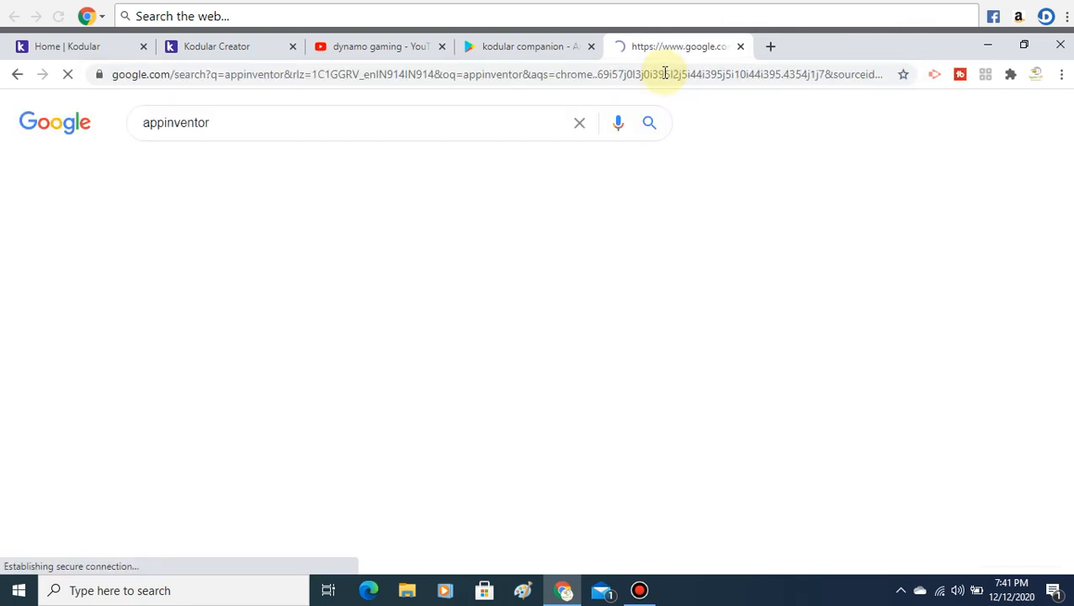
left_click(253, 268)
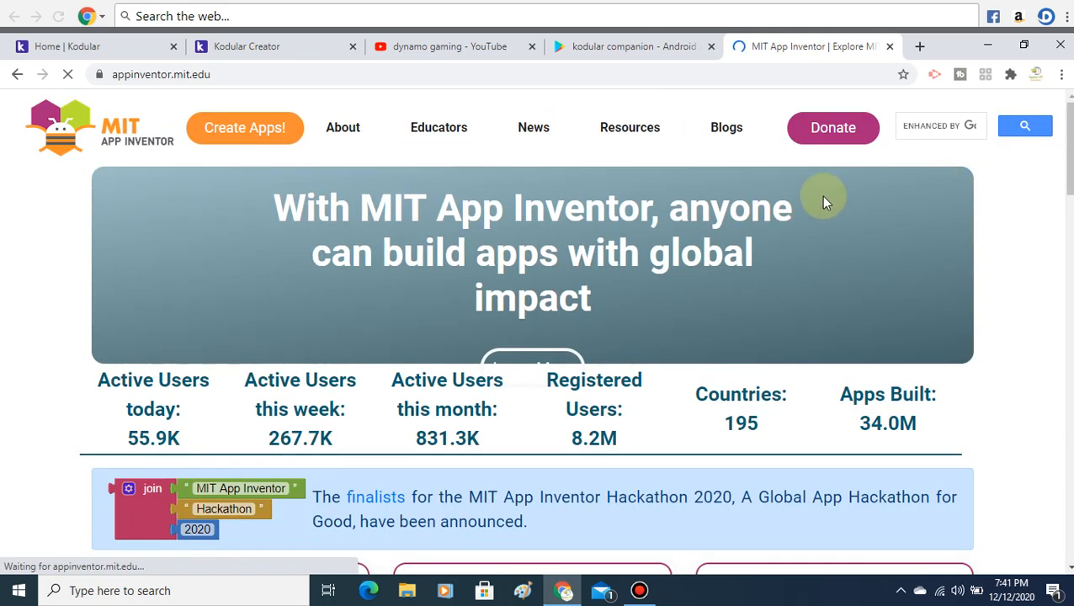
Step: Examine the MIT App Inventor homepage, then open its Create Apps sign-in page and close that tab
scroll(532, 337, "down", 4)
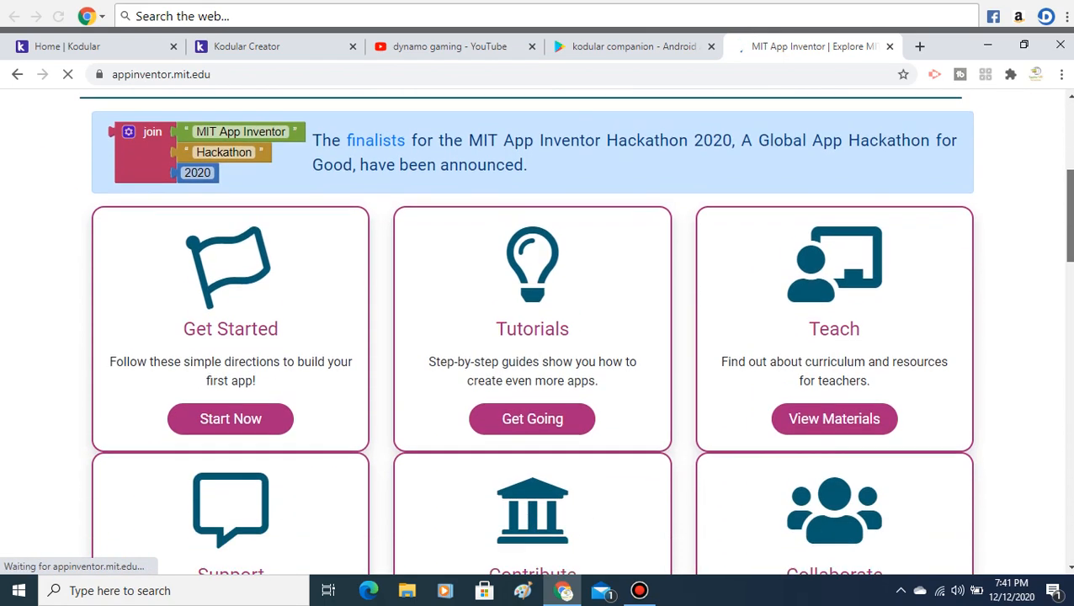
left_click_drag(1070, 233, 1070, 266)
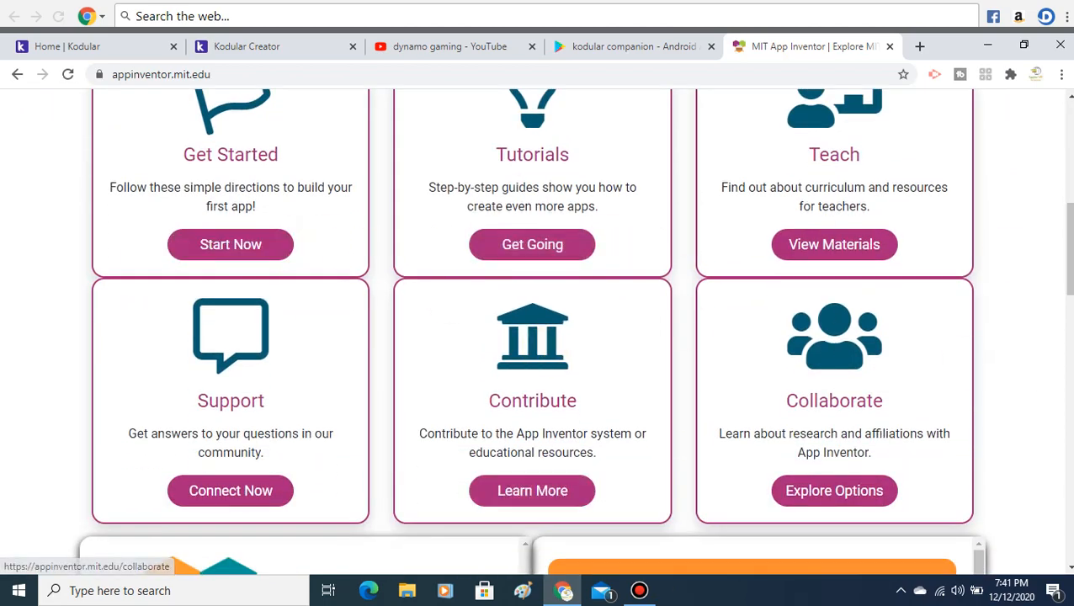
scroll(532, 337, "down", 10)
scroll(532, 337, "up", 4)
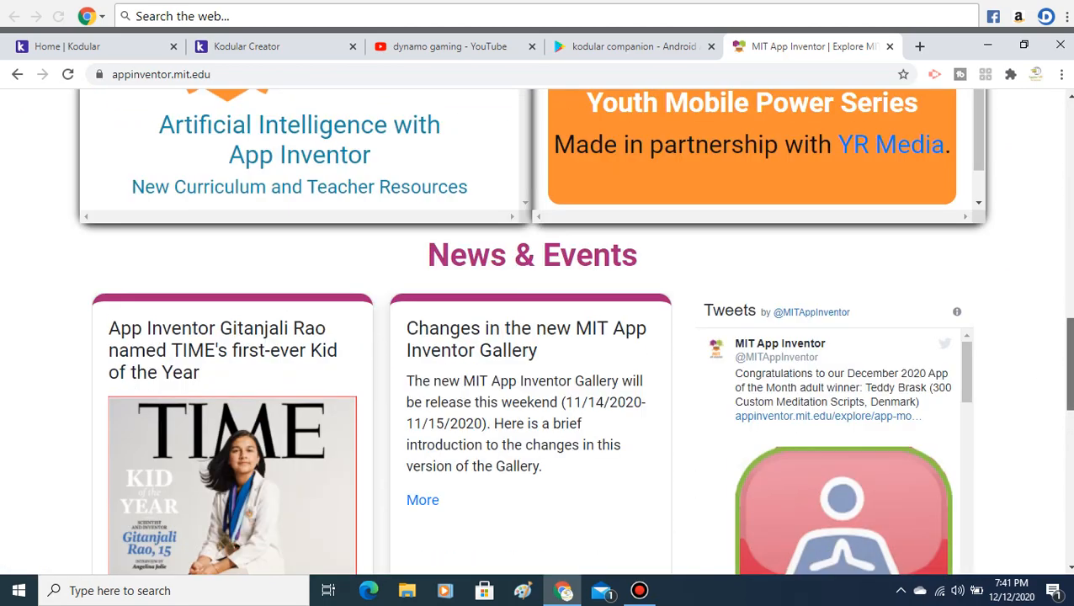
scroll(533, 336, "down", 3)
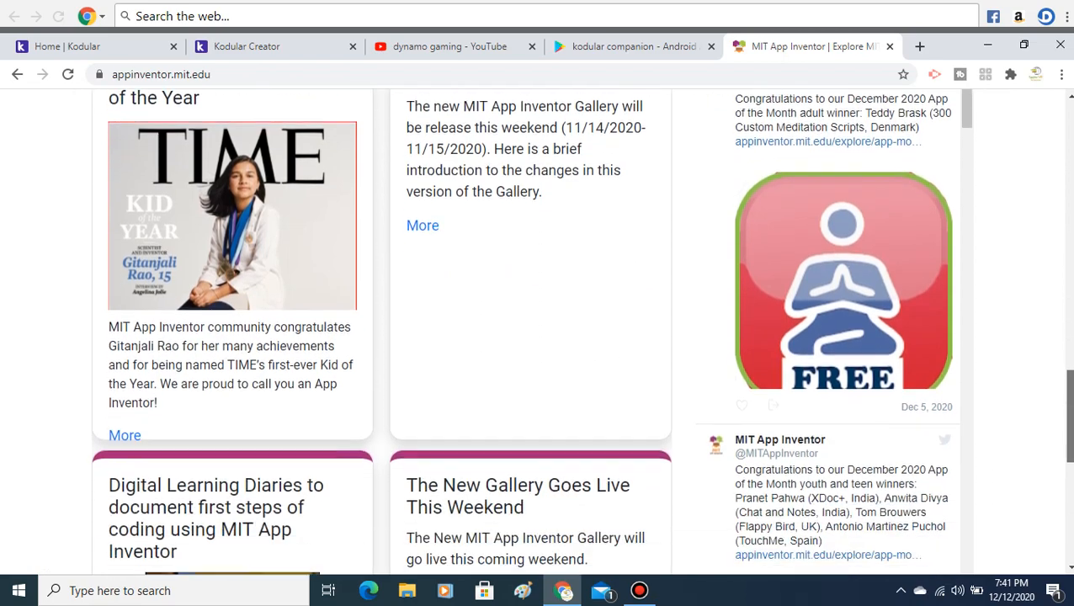
scroll(532, 337, "up", 12)
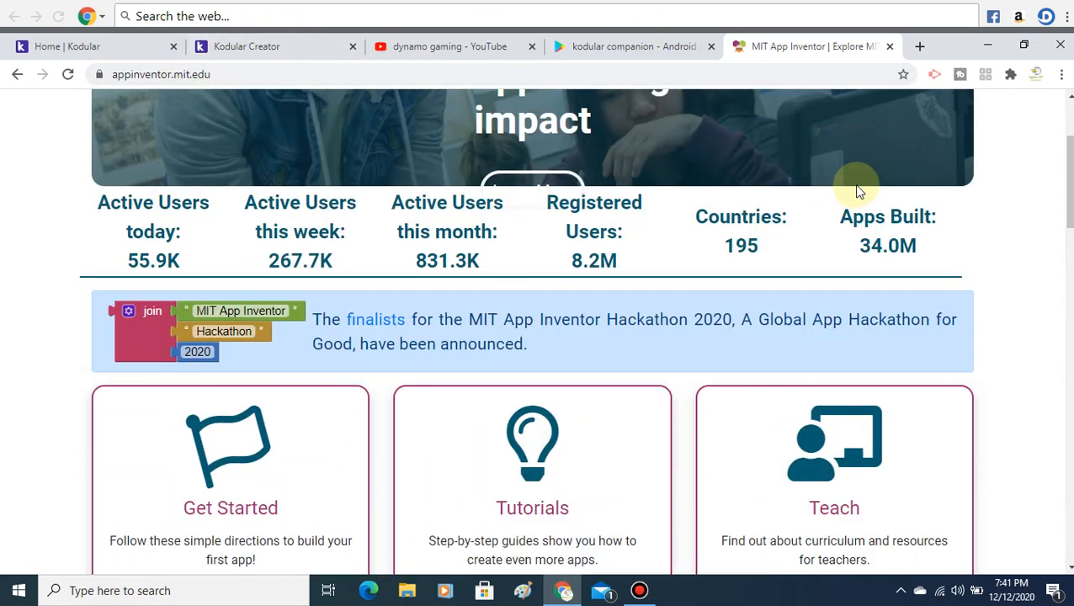
scroll(859, 192, "up", 1)
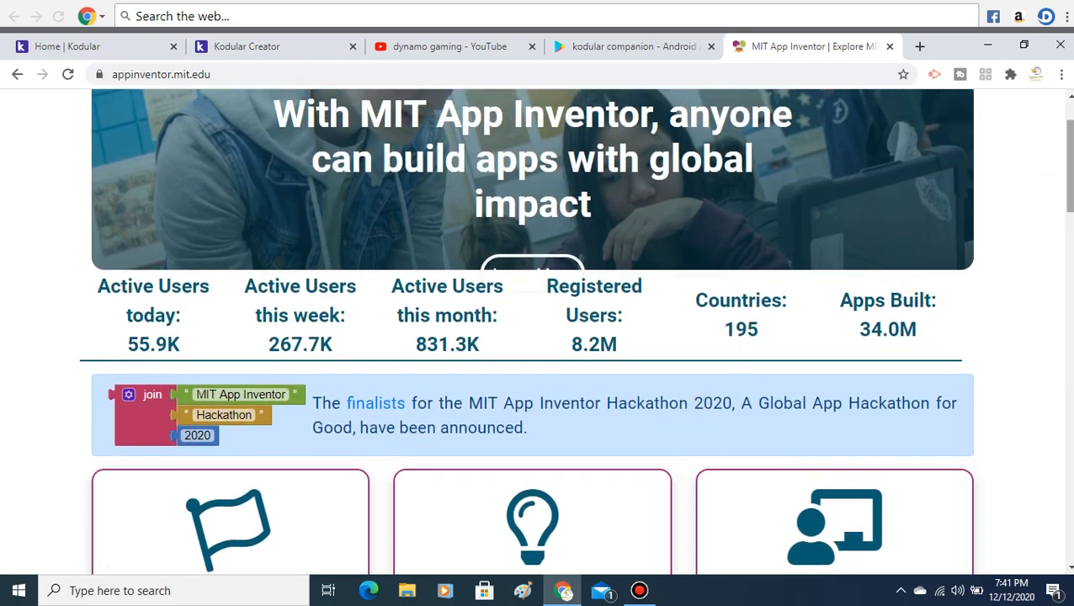
scroll(533, 328, "up", 1)
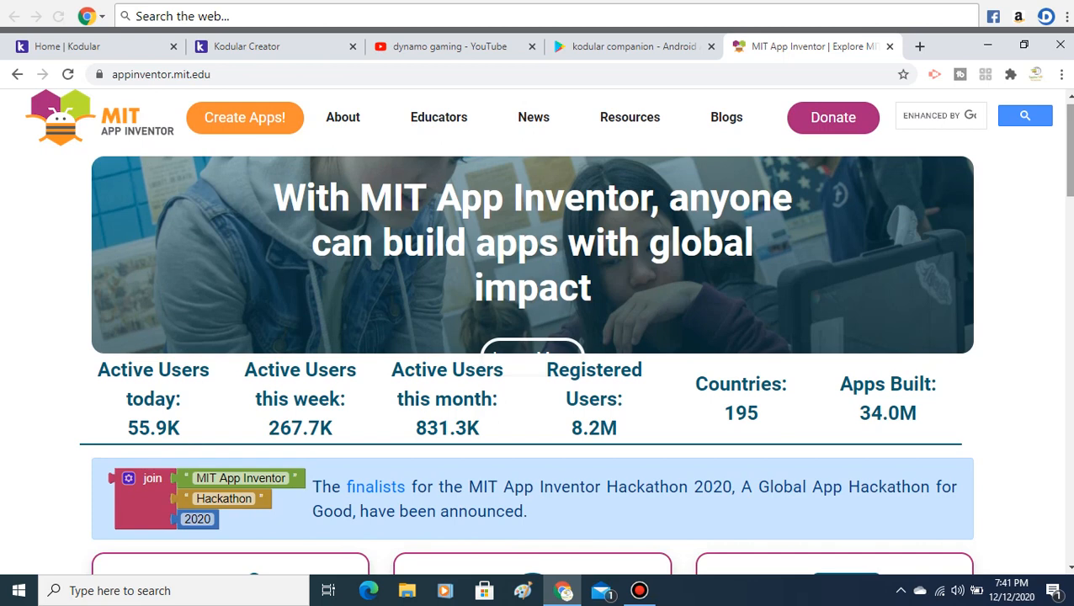
left_click(253, 119)
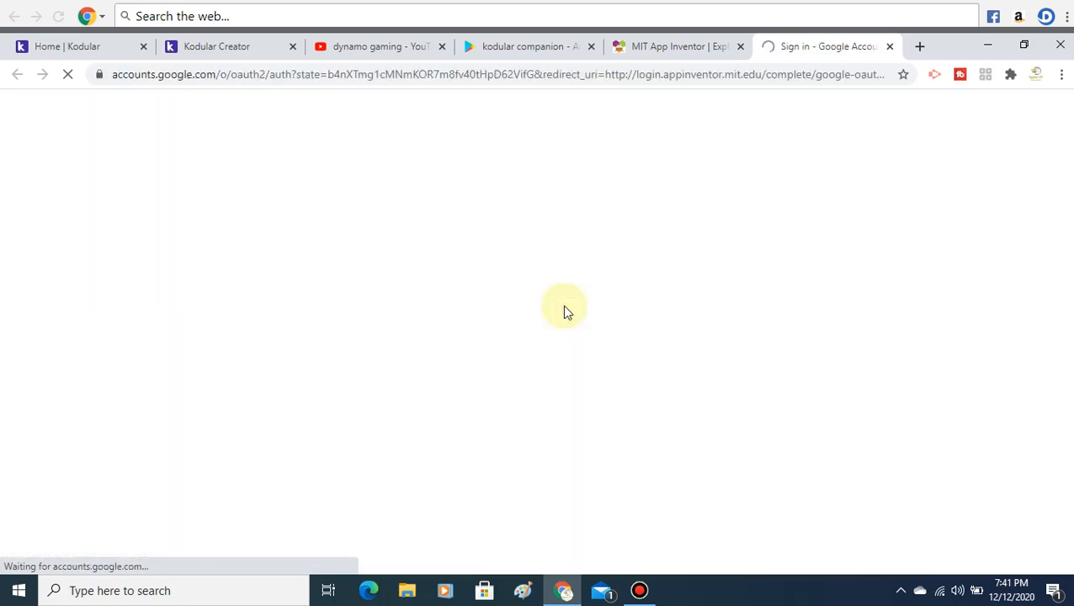
left_click(890, 46)
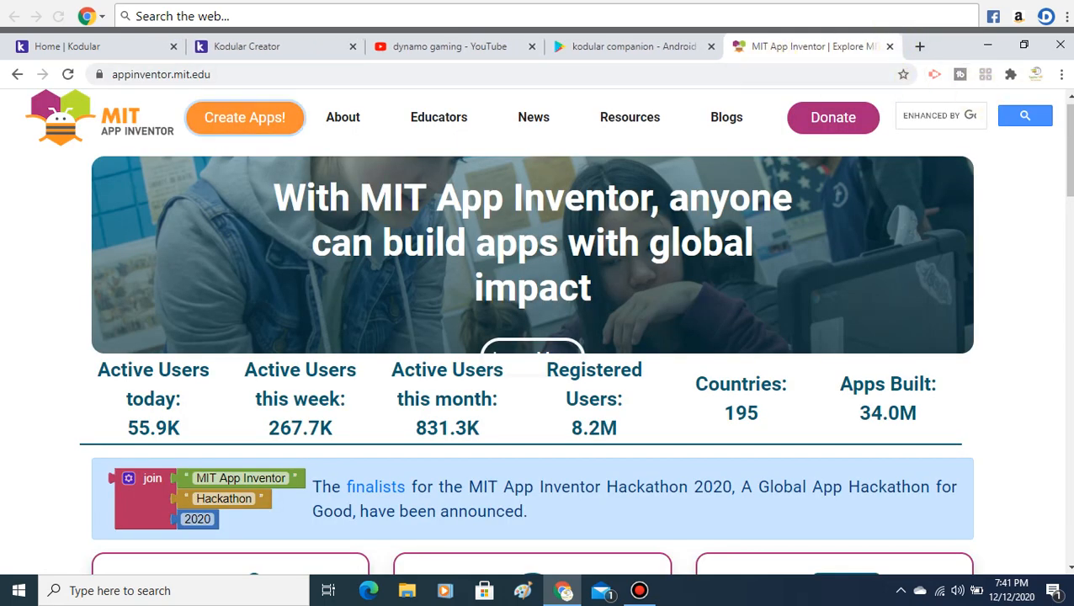
left_click(640, 590)
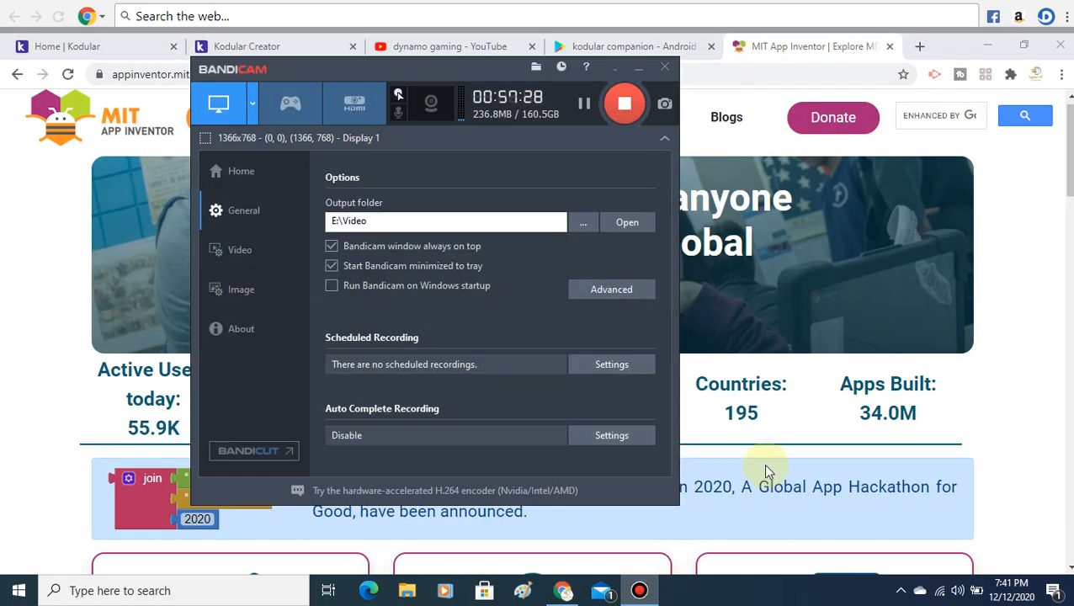
left_click(637, 68)
mouse_move(710, 125)
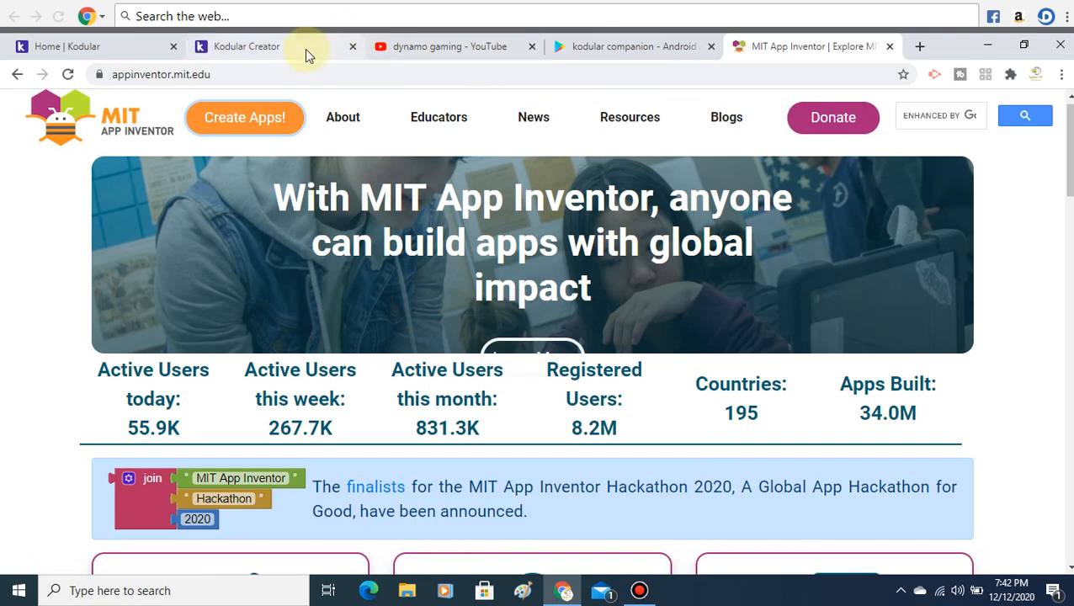
left_click(639, 591)
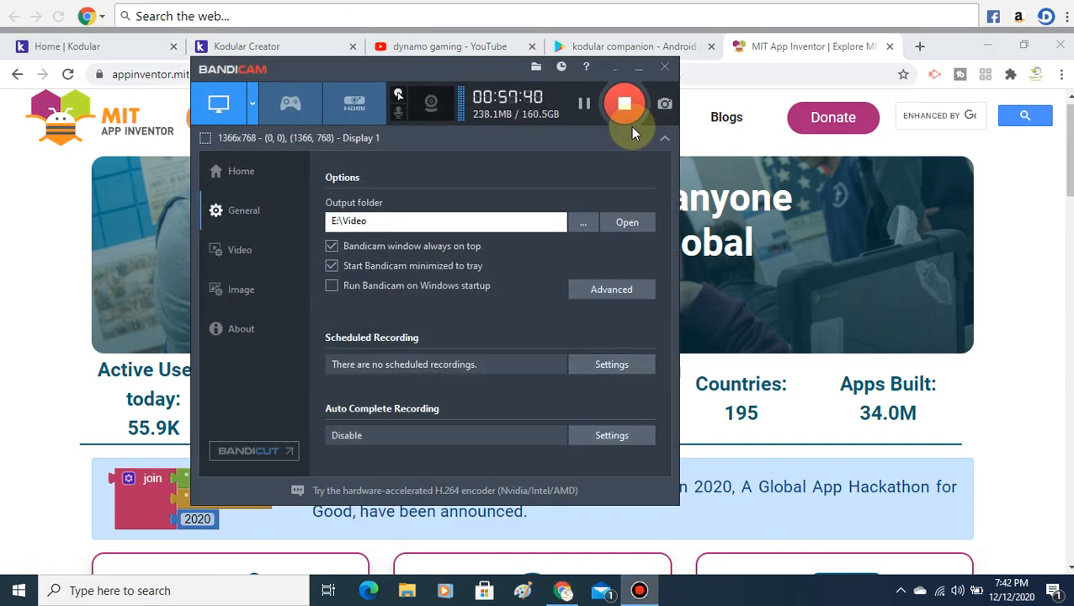
left_click(637, 69)
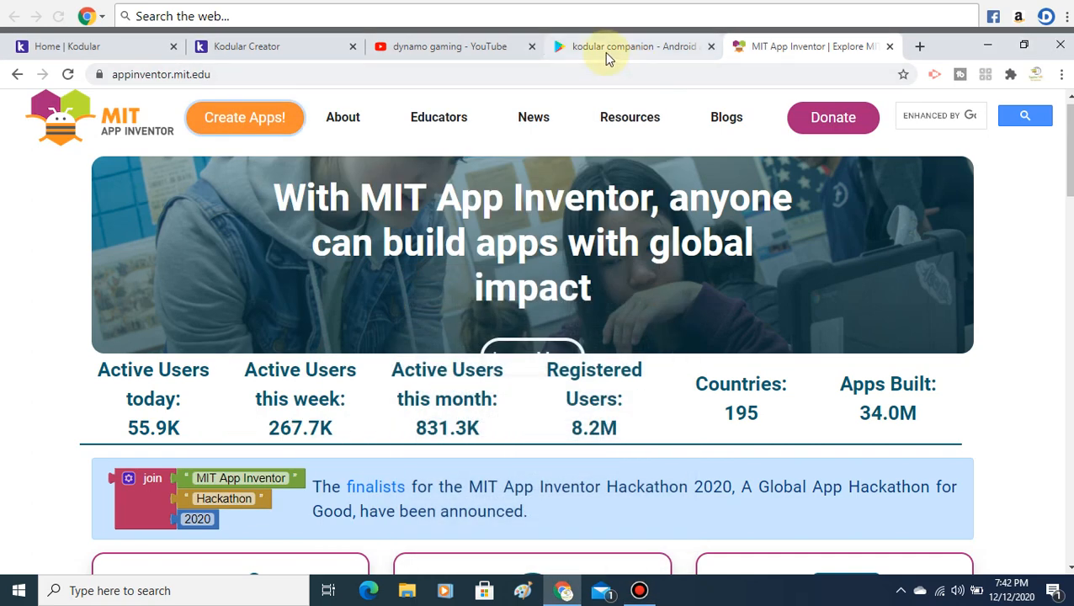
Step: Open the Apps section of Google Play and search Google for "play store" in a new tab
left_click(695, 53)
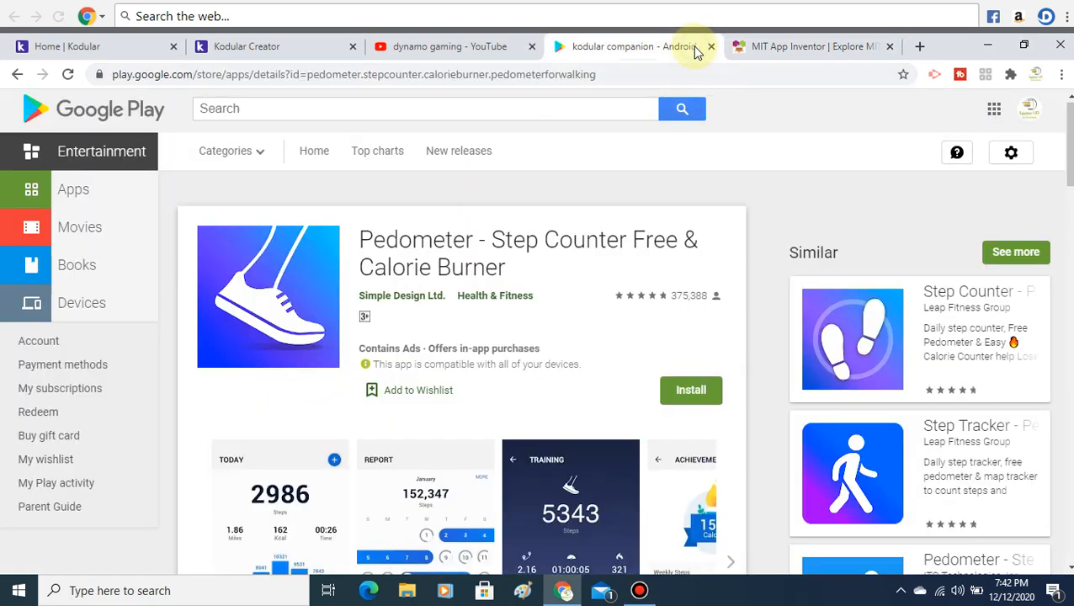
left_click(46, 196)
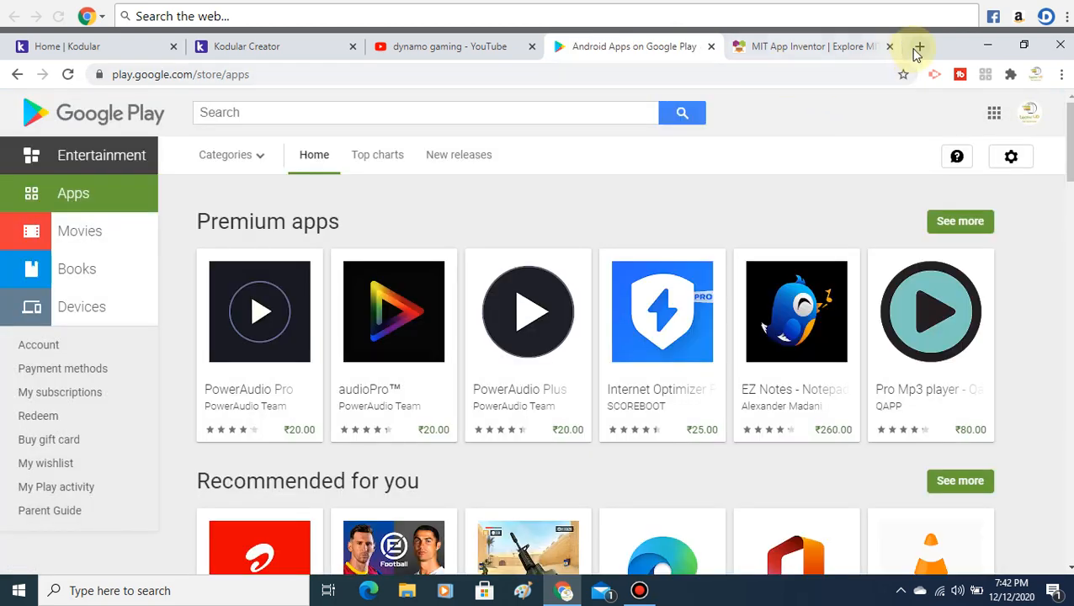
left_click(918, 49)
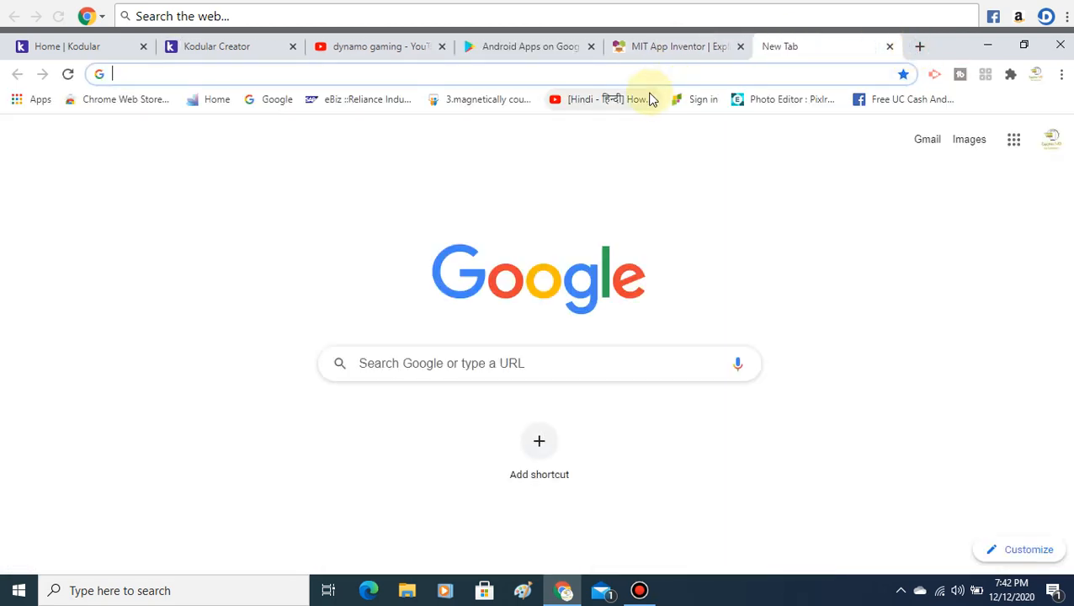
type("g")
key("Return")
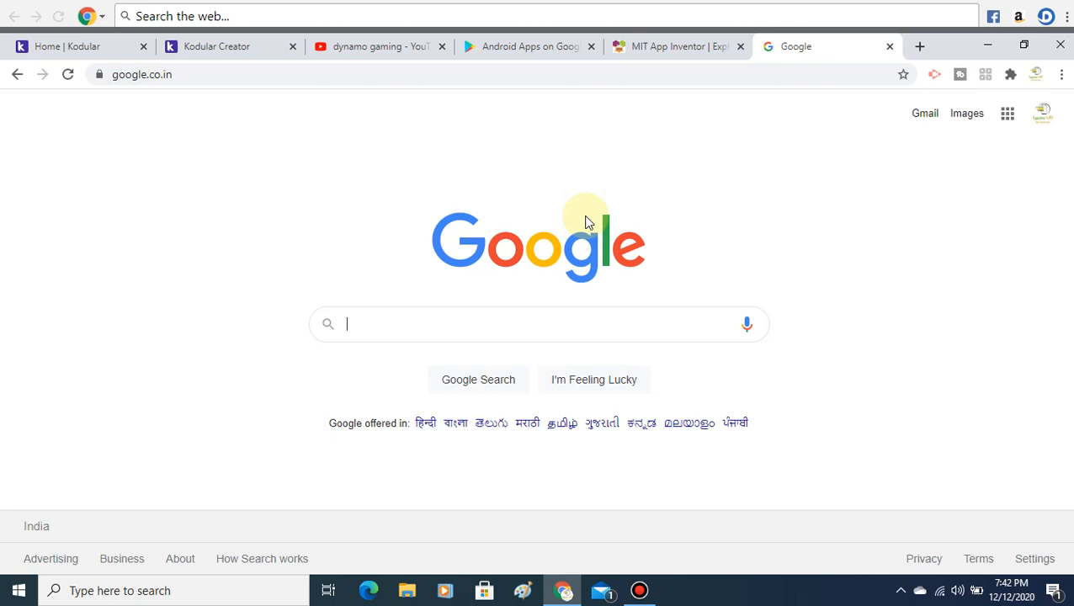
type("lay")
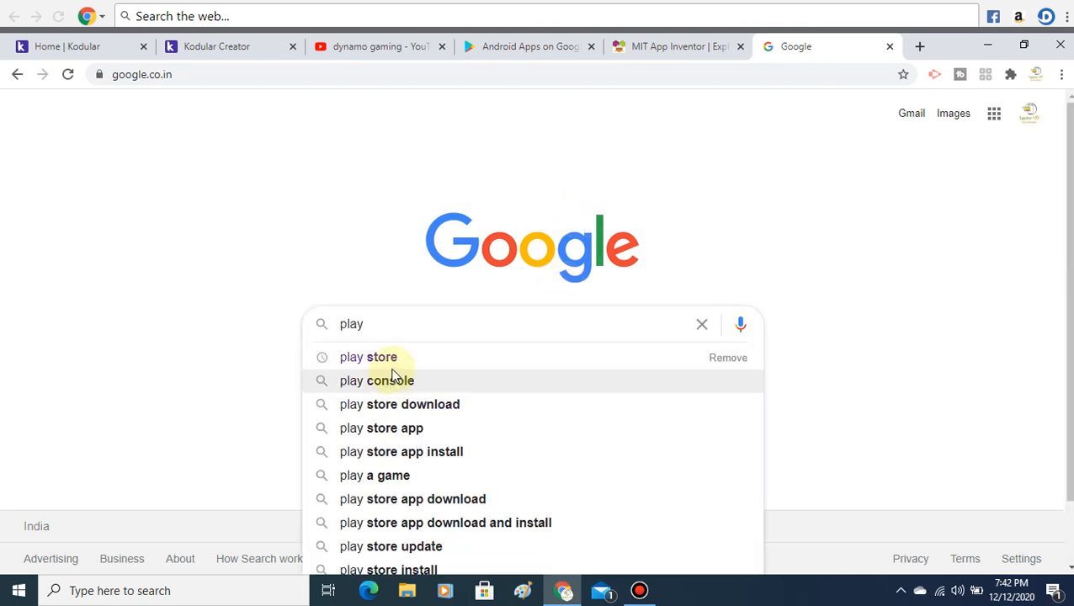
left_click(393, 359)
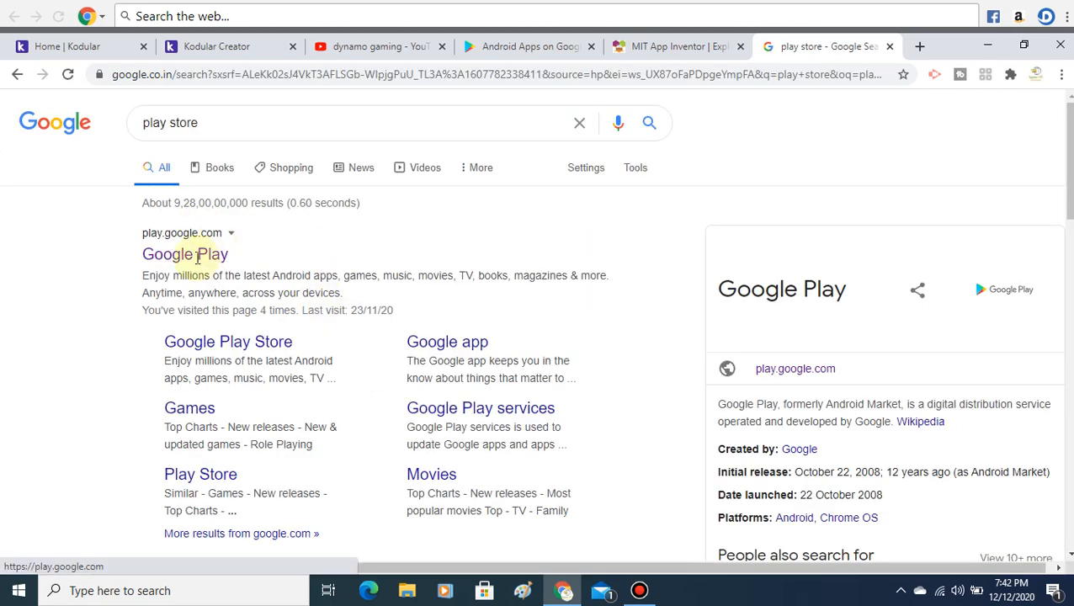
Step: Change the Google search to look for the Play Console and open the Google Play Console website
left_click(334, 114)
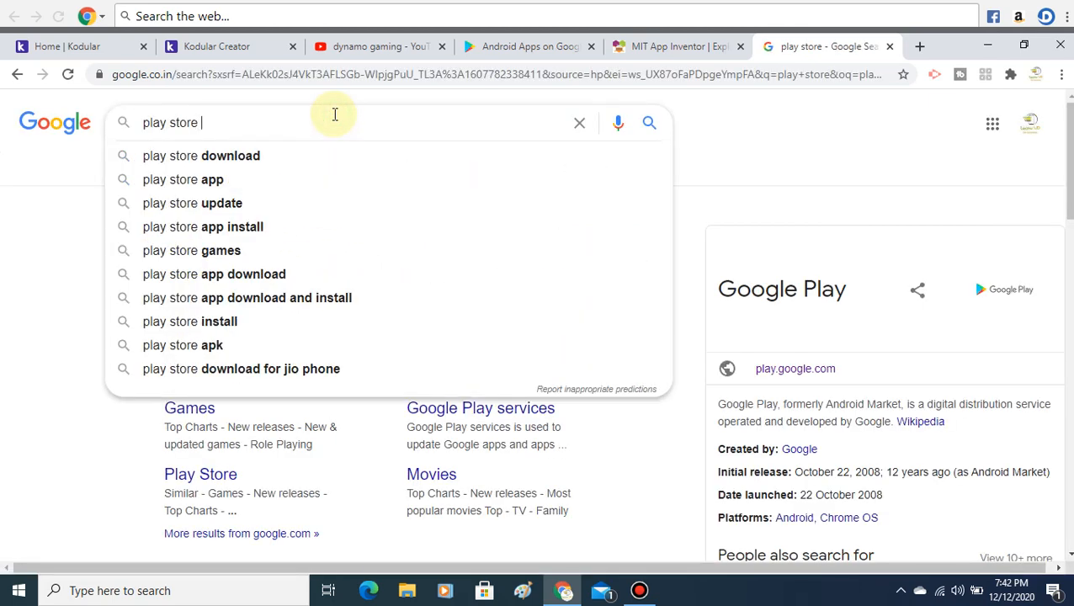
key("BackSpace")
key("BackSpace")
key("BackSpace")
key("BackSpace")
key("BackSpace")
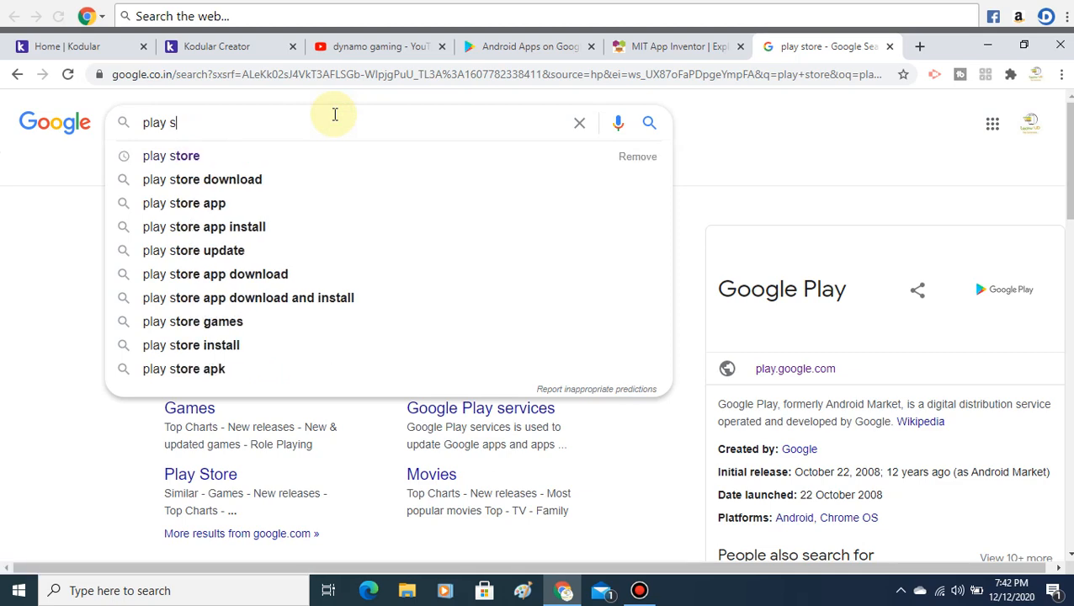
type("console")
key("Return")
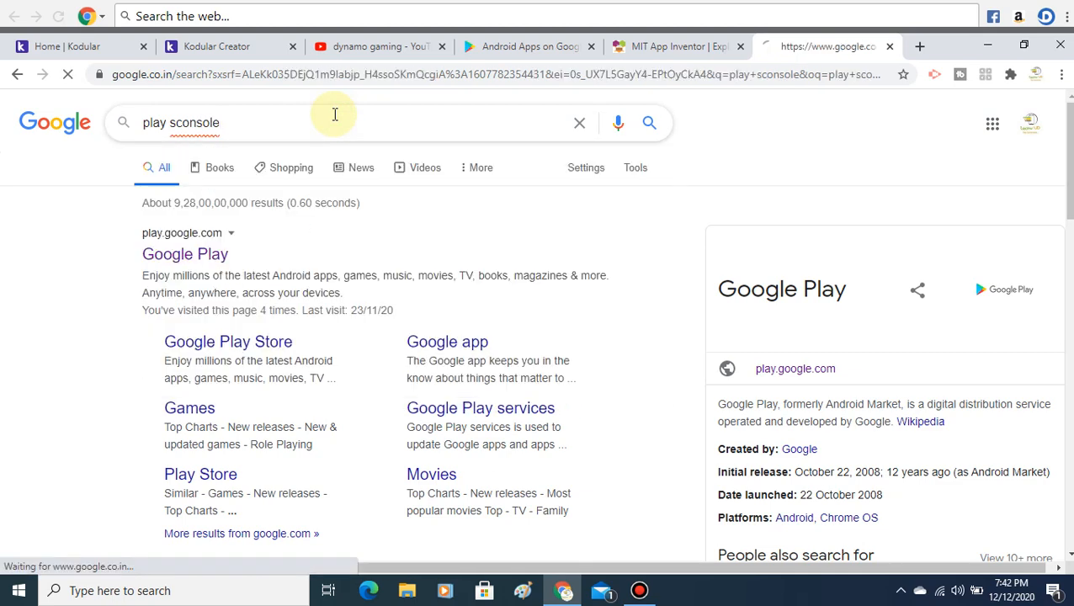
left_click(223, 317)
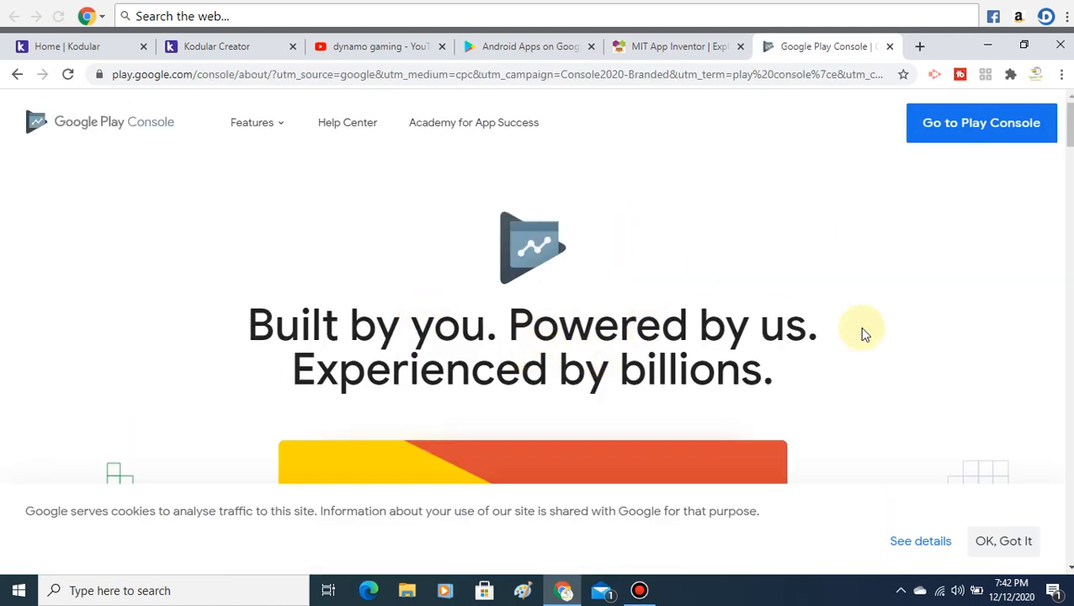
Step: Examine the features described on the Google Play Console page, accepting the cookie notice along the way
scroll(1068, 126, "down", 4)
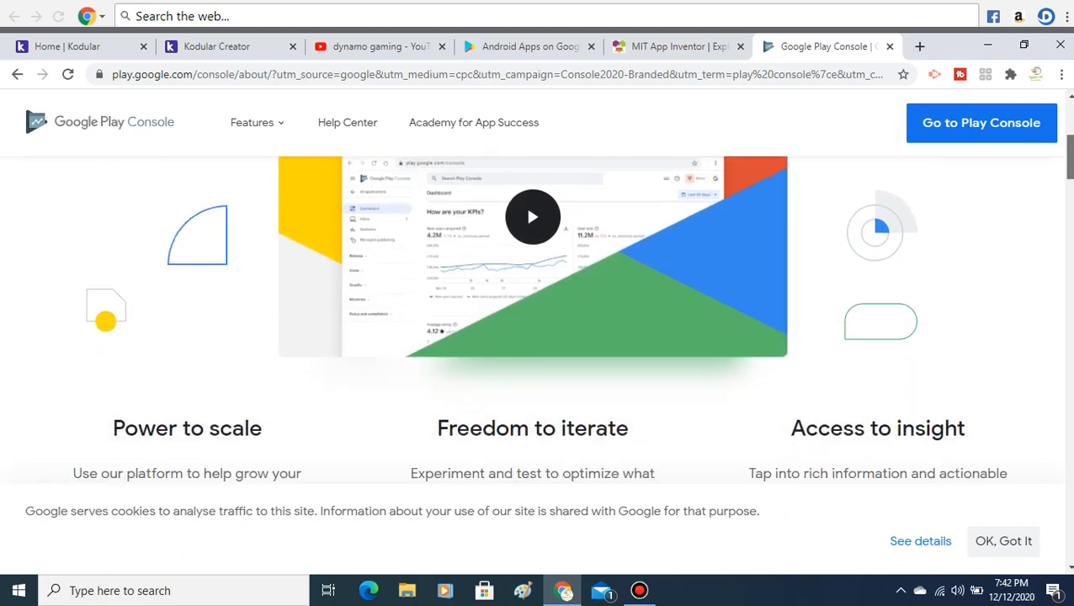
scroll(1068, 135, "up", 1)
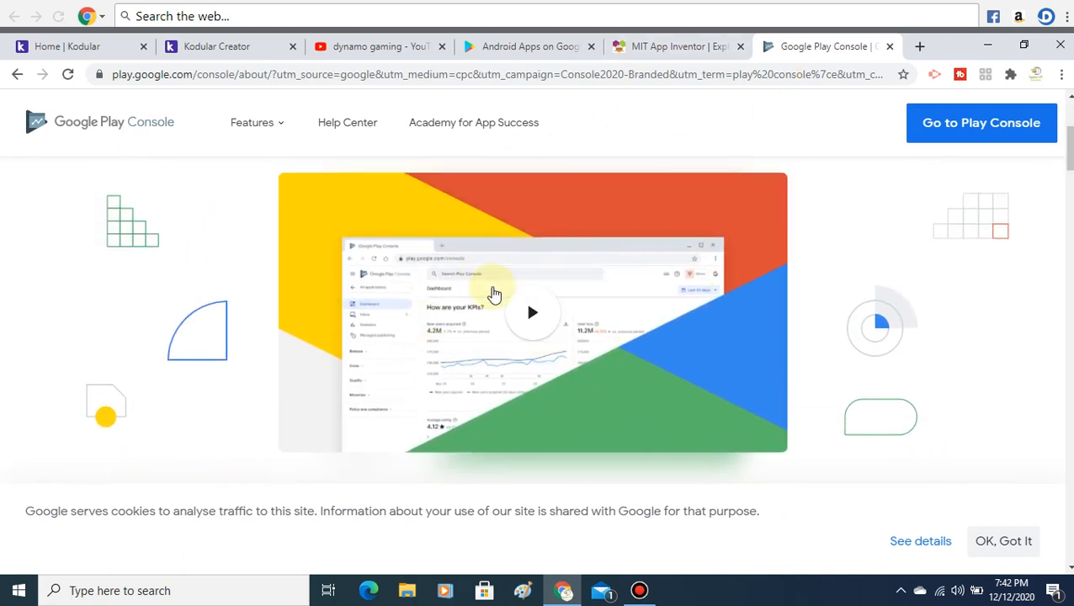
left_click(655, 218)
scroll(655, 218, "down", 4)
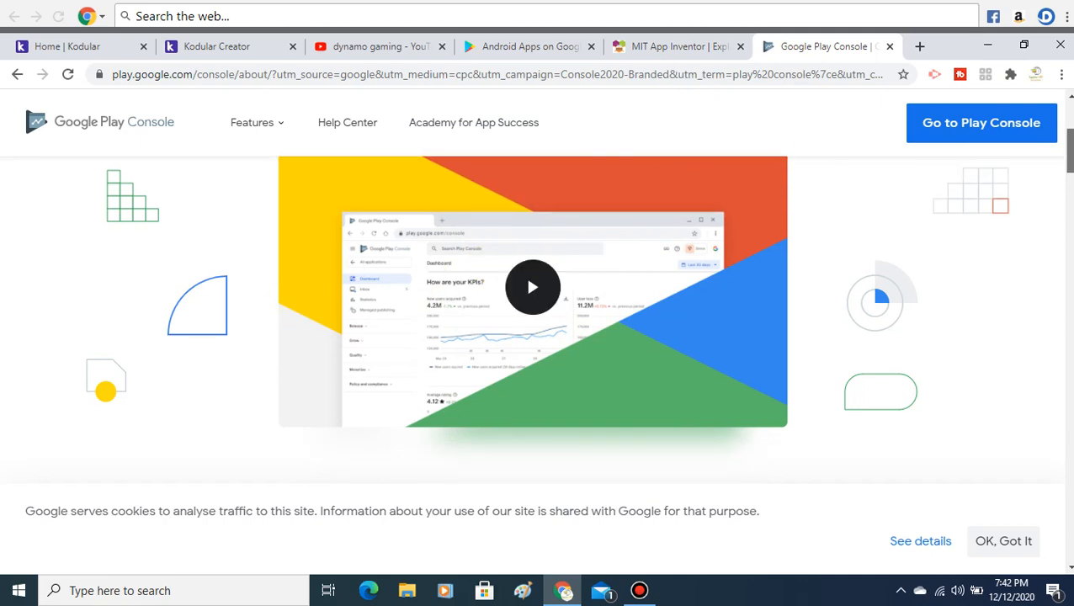
scroll(655, 218, "down", 2)
scroll(537, 320, "down", 10)
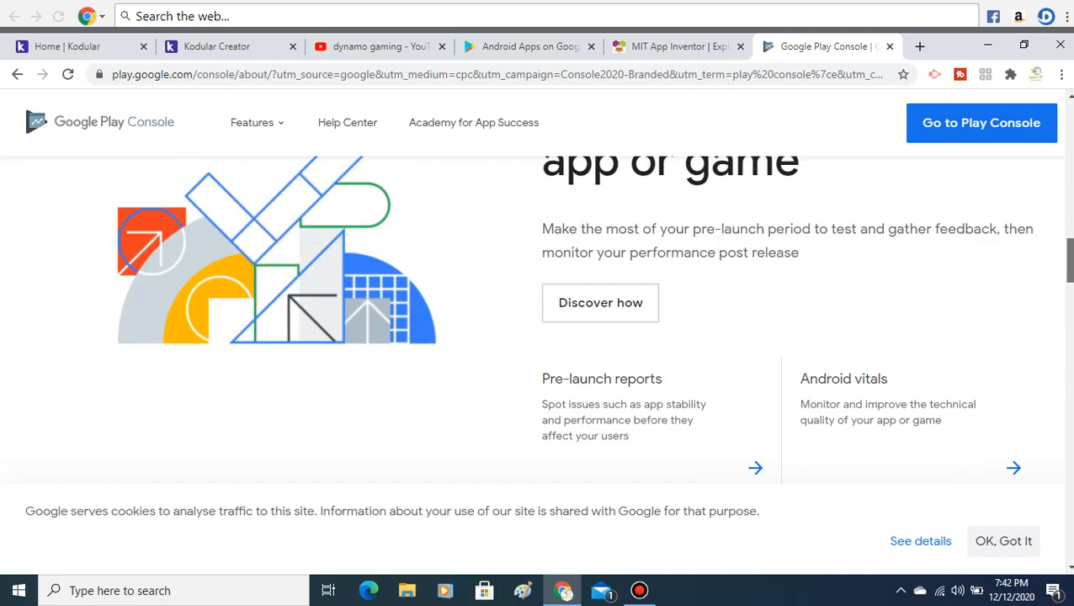
left_click_drag(1070, 323, 1070, 321)
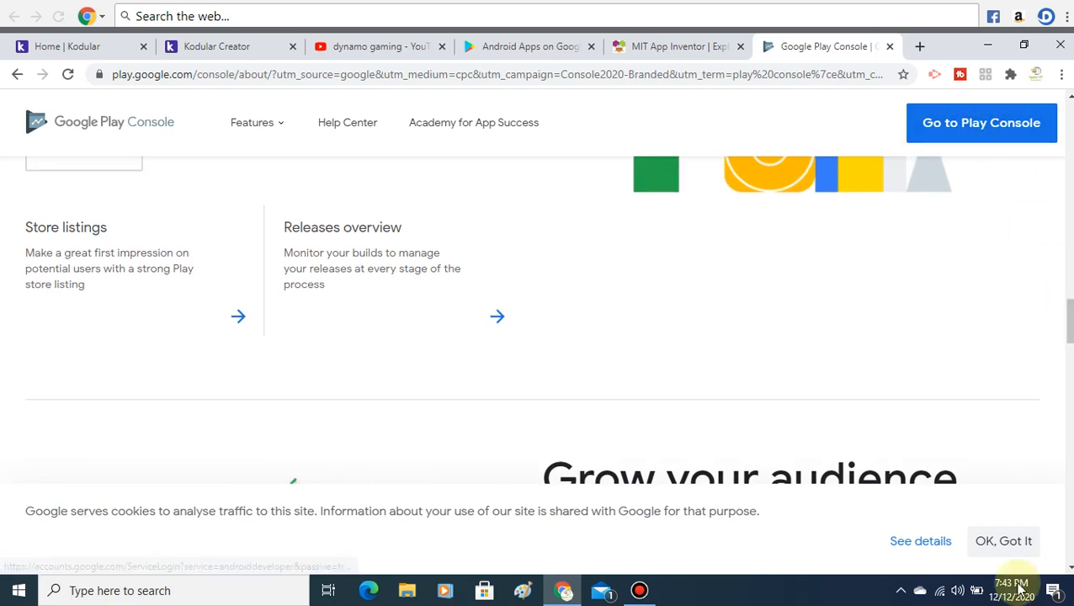
left_click(999, 549)
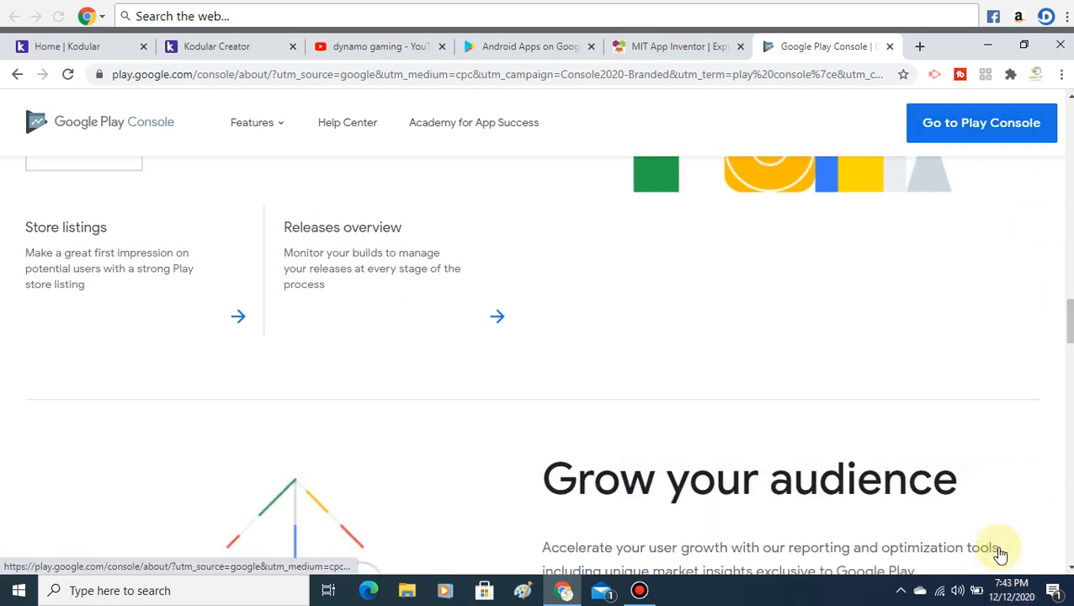
scroll(1070, 321, "down", 10)
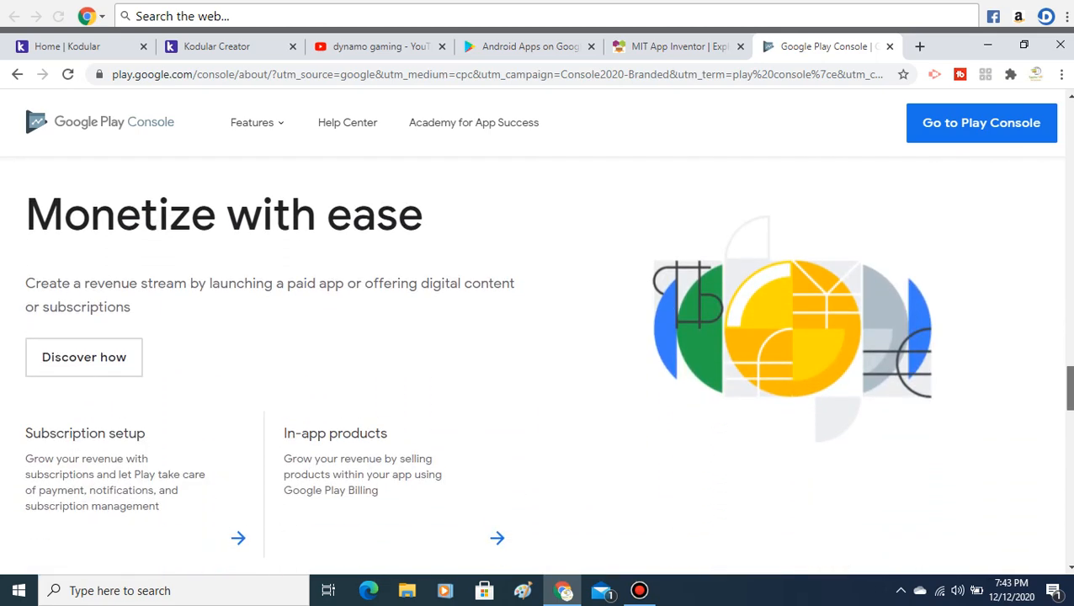
left_click_drag(1070, 383, 1063, 172)
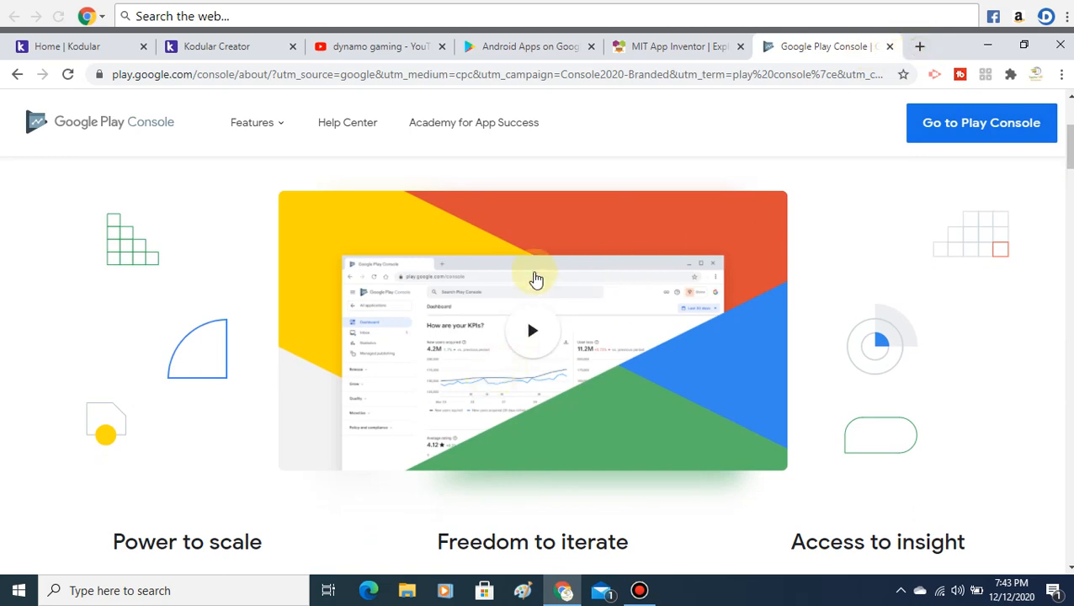
Step: Briefly play the Welcome to Google Play Console video, and close both the player and the Play Console tab
left_click(509, 332)
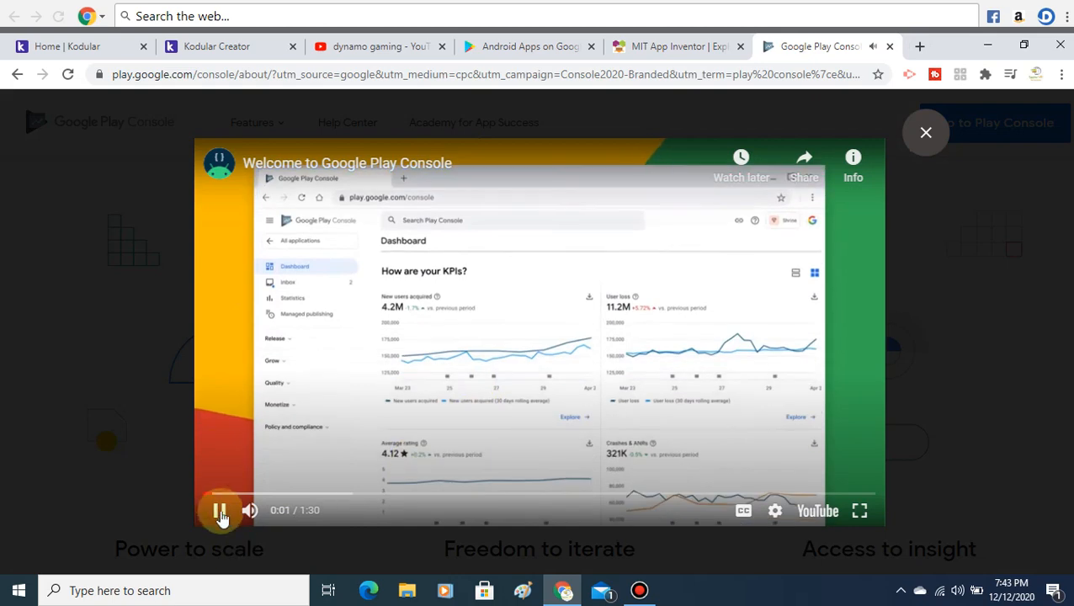
left_click(219, 510)
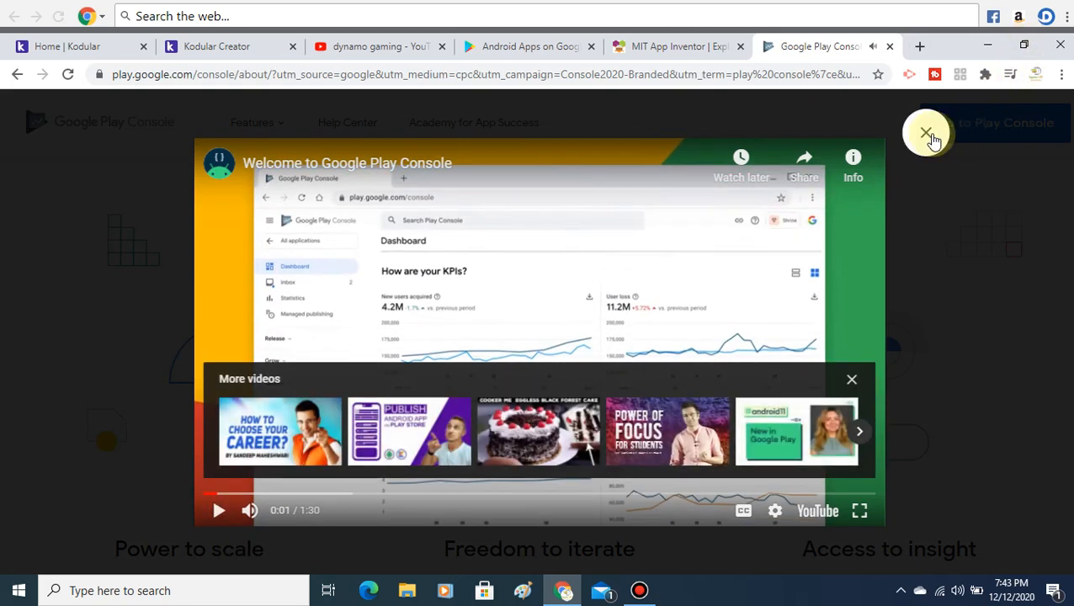
left_click(926, 132)
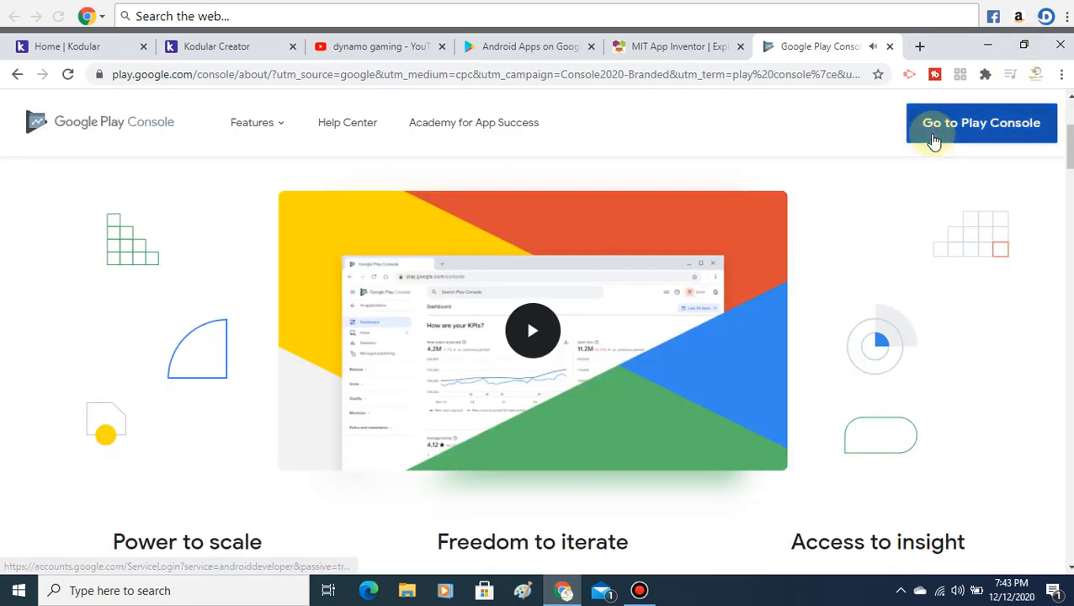
left_click(890, 47)
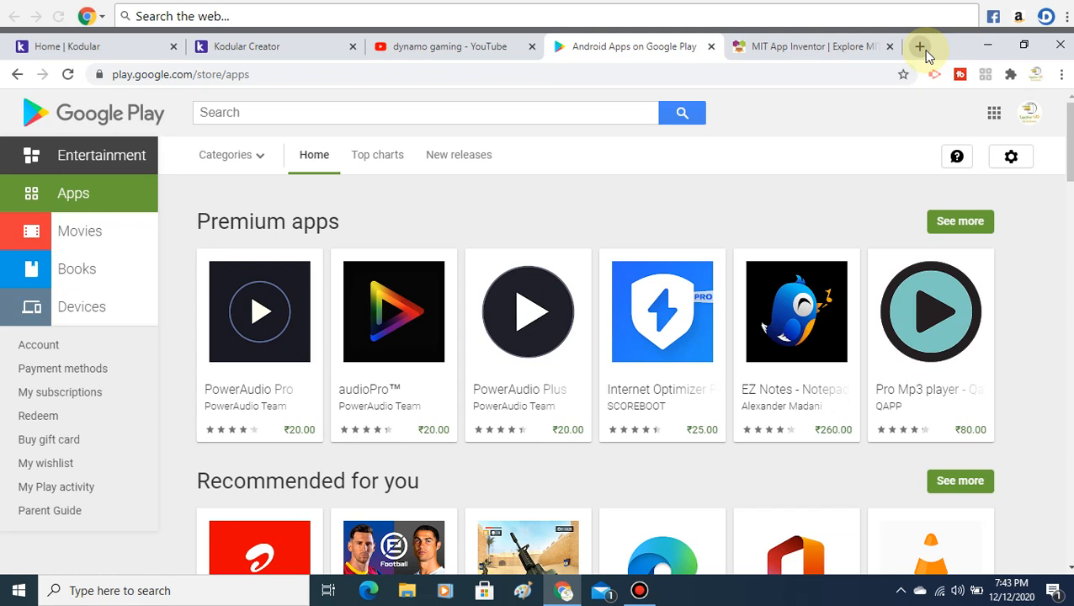
Step: Replace the MIT App Inventor tab with a new one, search for "aptiode" and open the Aptoide website
left_click(922, 49)
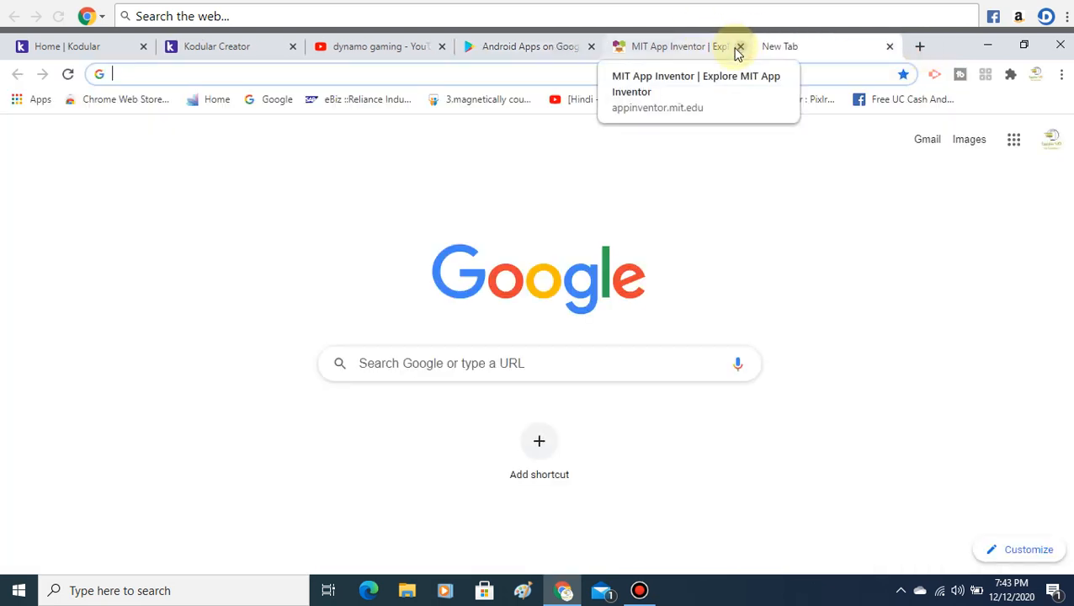
left_click(739, 47)
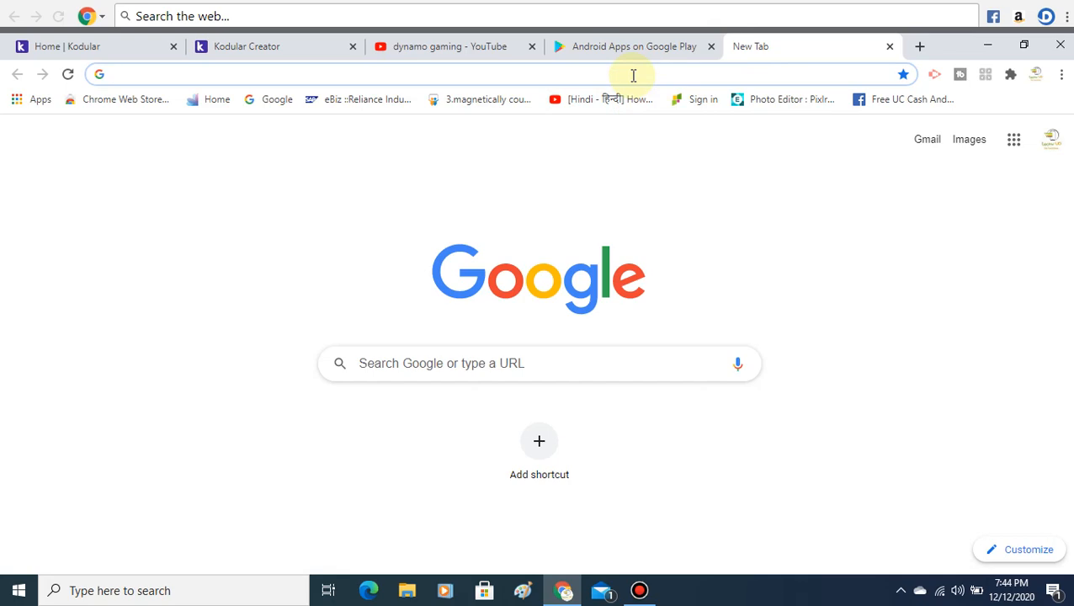
type("aptiode")
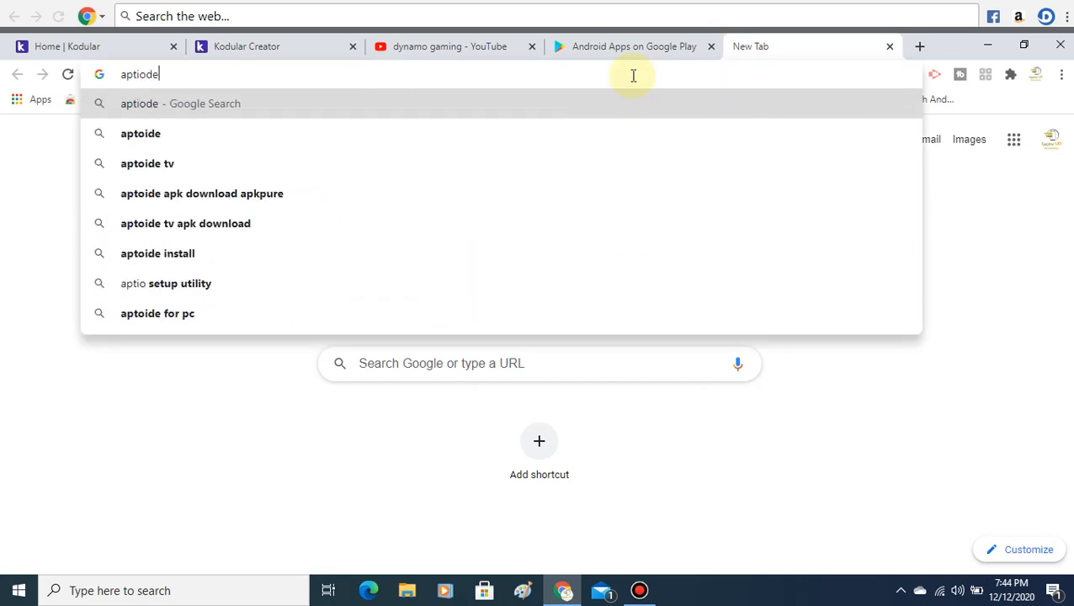
key("Return")
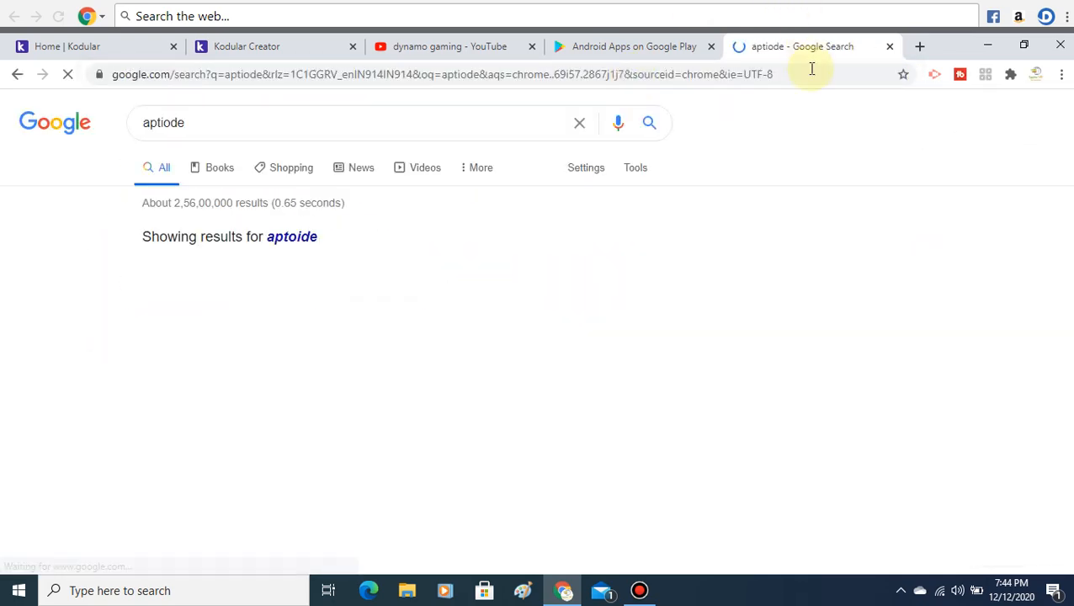
left_click(319, 313)
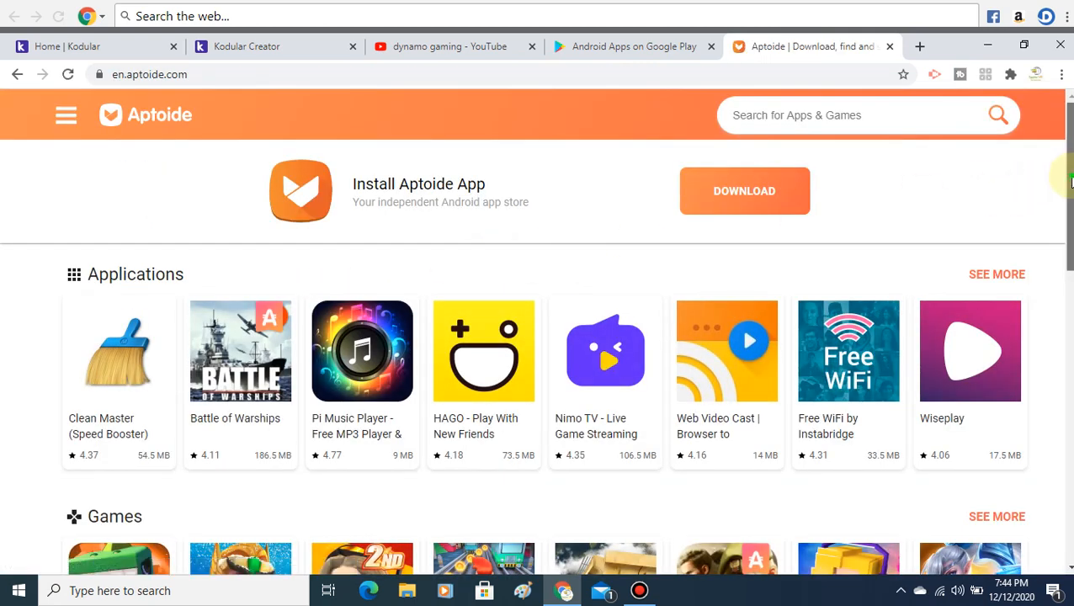
Step: Go to the footer of the Aptoide homepage and open the Developers page under Our Services
scroll(1067, 177, "down", 3)
left_click_drag(1069, 261, 1070, 465)
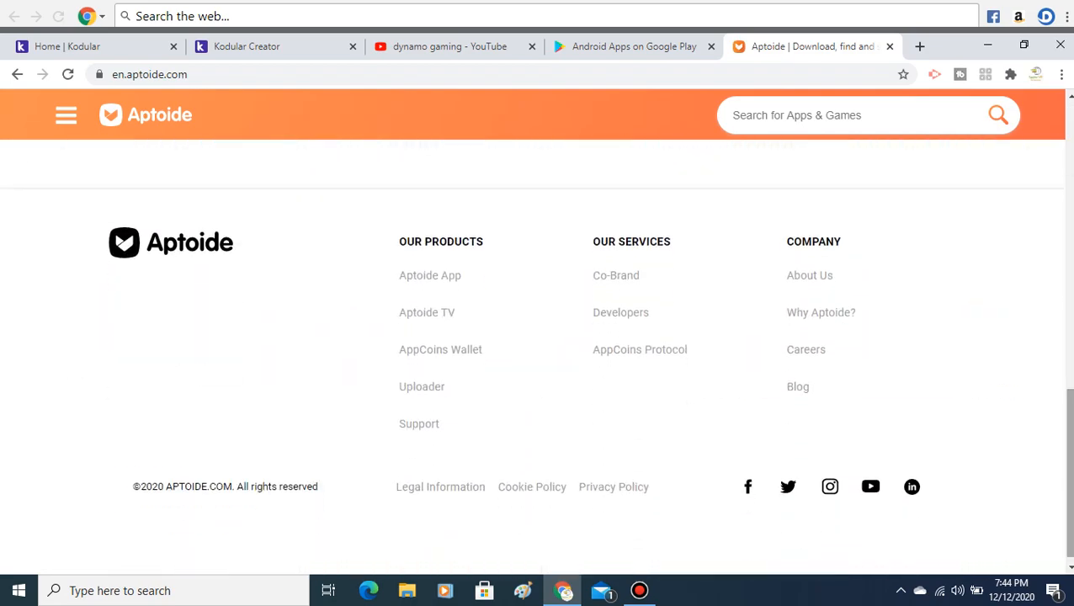
left_click_drag(1070, 353, 1070, 528)
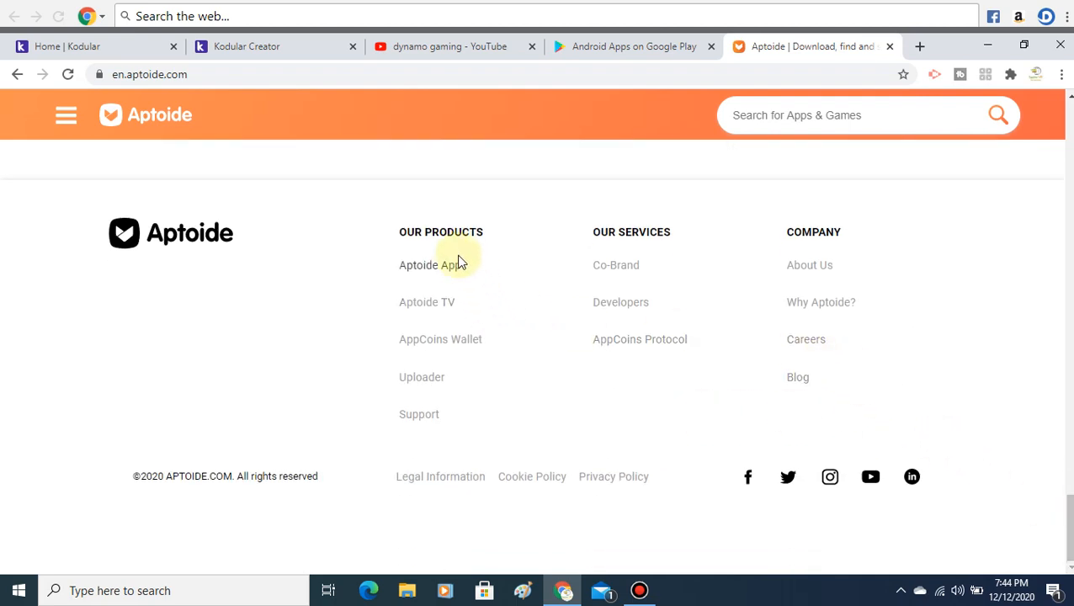
left_click(623, 308)
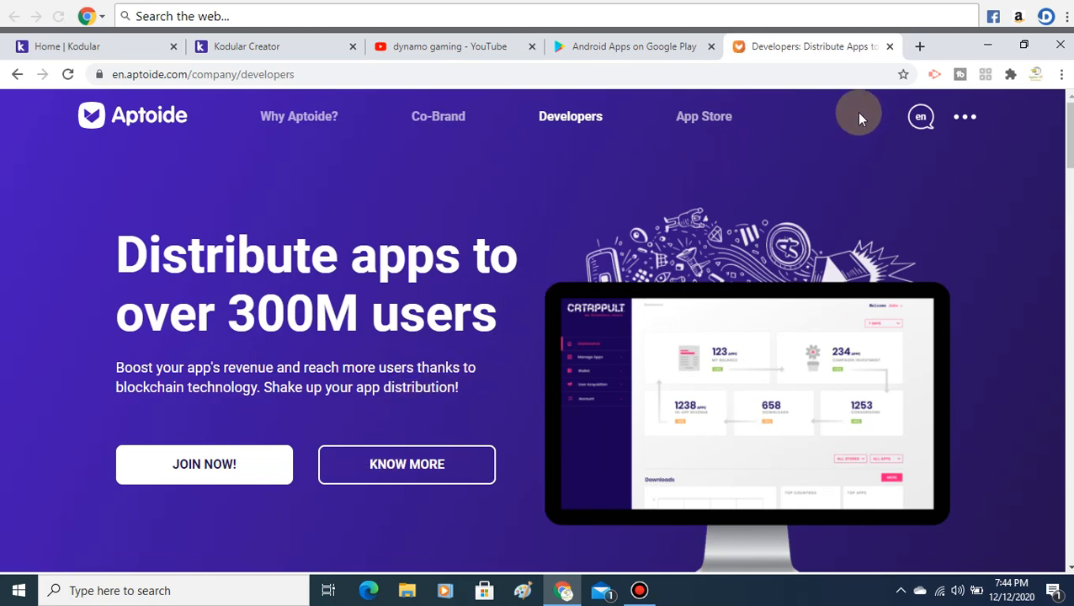
Step: Open a new tab and bring up the earlier Google search for "developer amazon console"
left_click(921, 48)
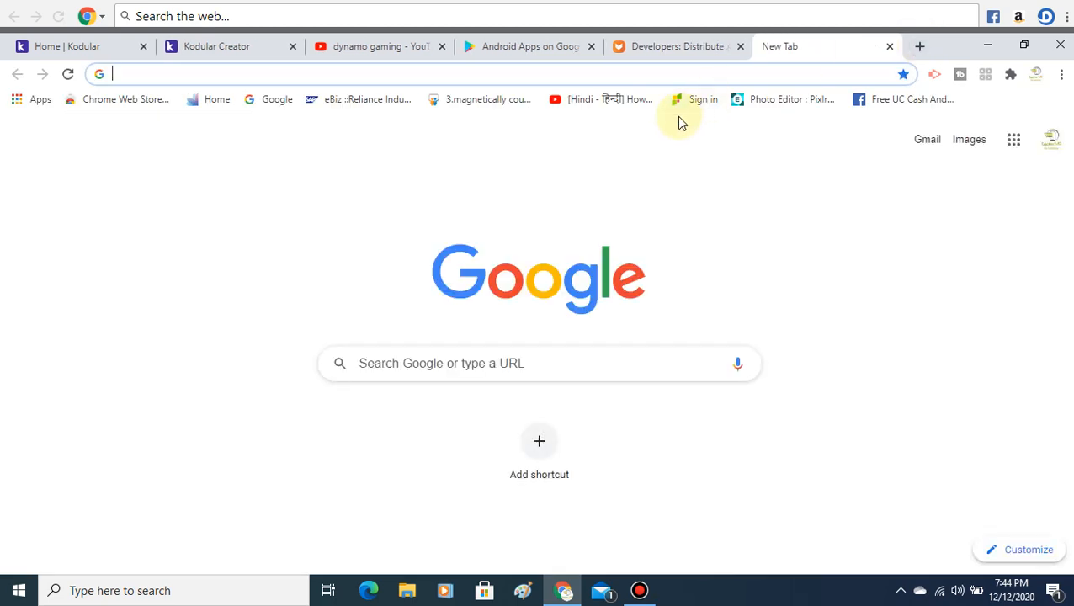
type("am")
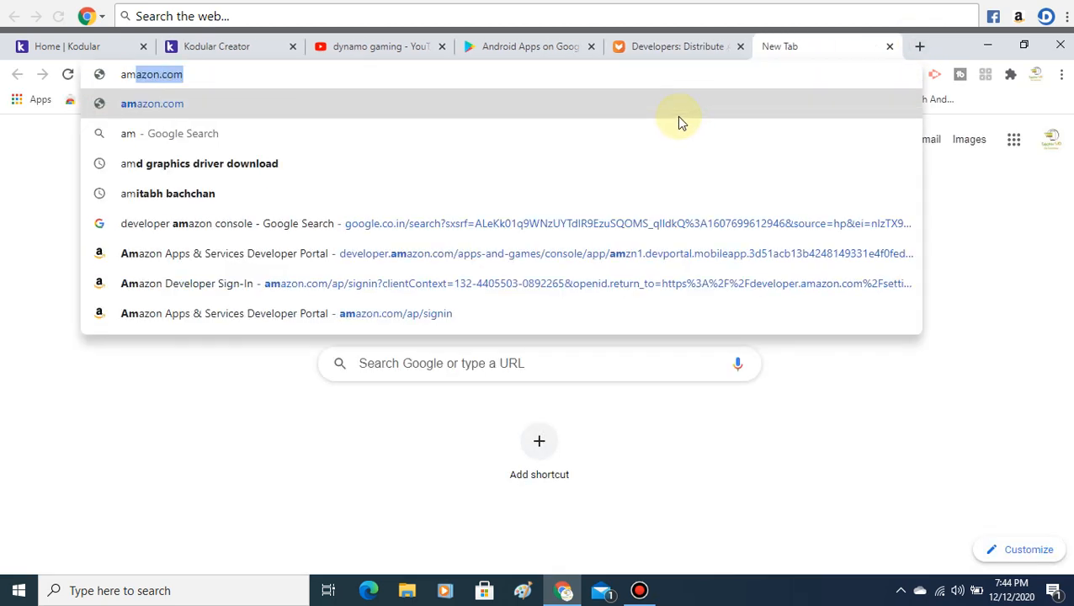
left_click(285, 228)
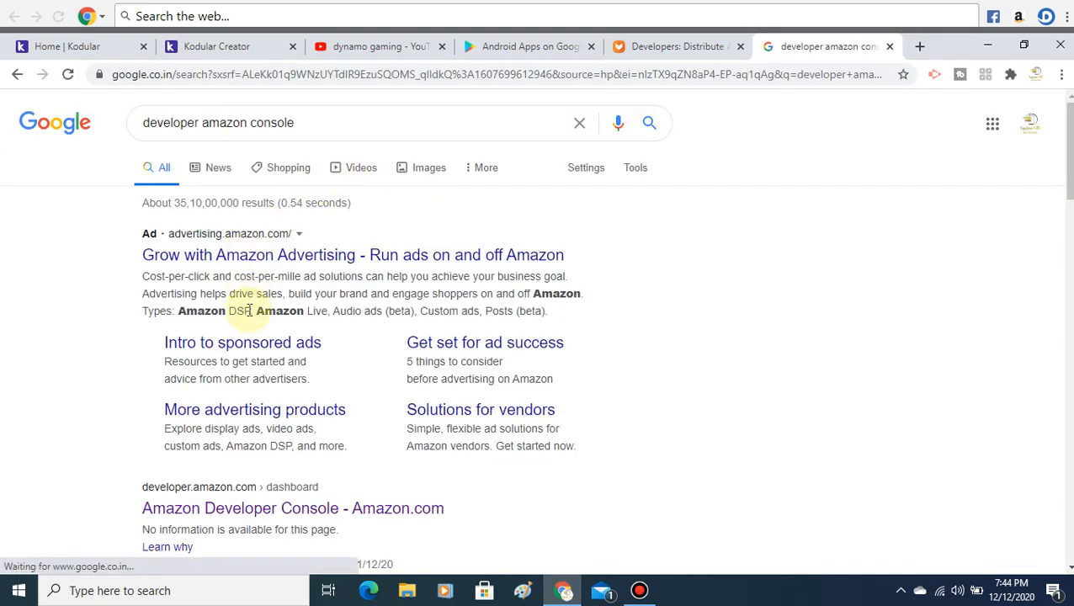
Step: Open the Amazon Developer Console from the search results, start a new Android app for the Amazon Appstore and look through its submission form
left_click(324, 512)
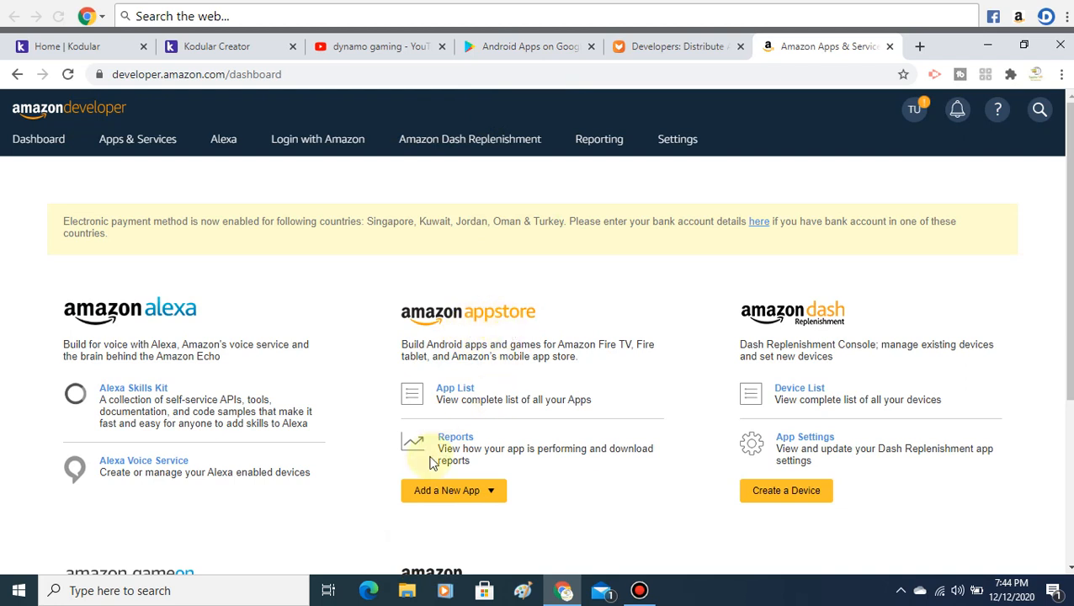
mouse_move(444, 506)
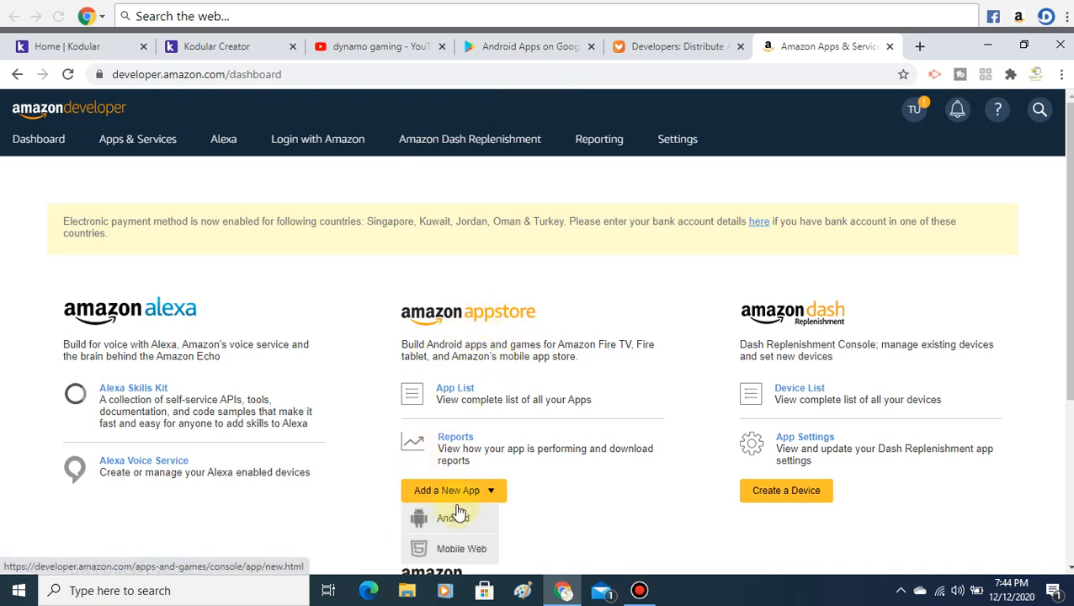
left_click(460, 525)
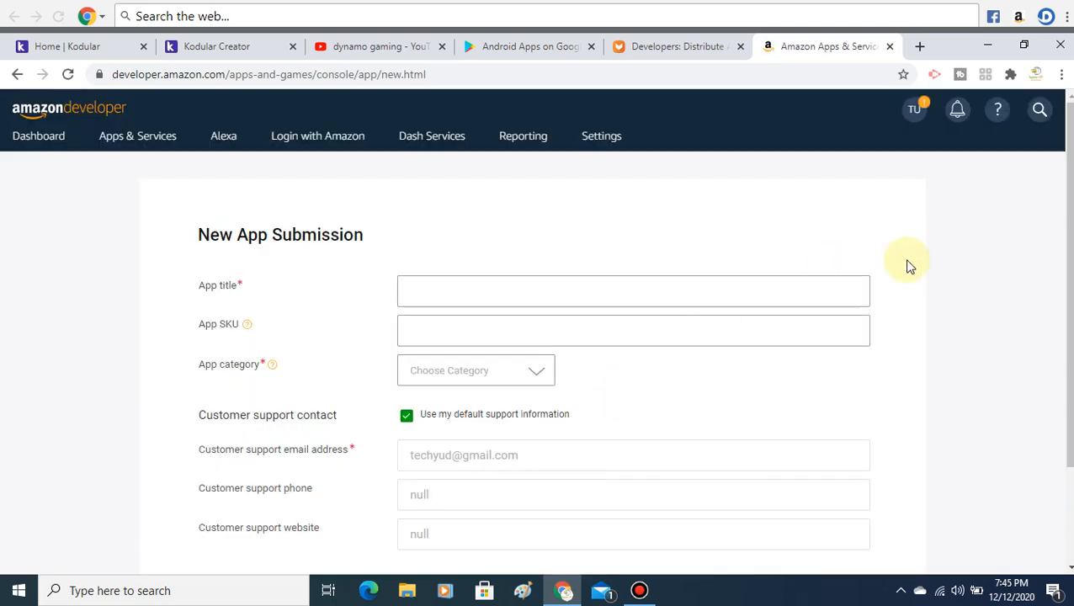
scroll(1067, 240, "down", 2)
scroll(1055, 286, "up", 3)
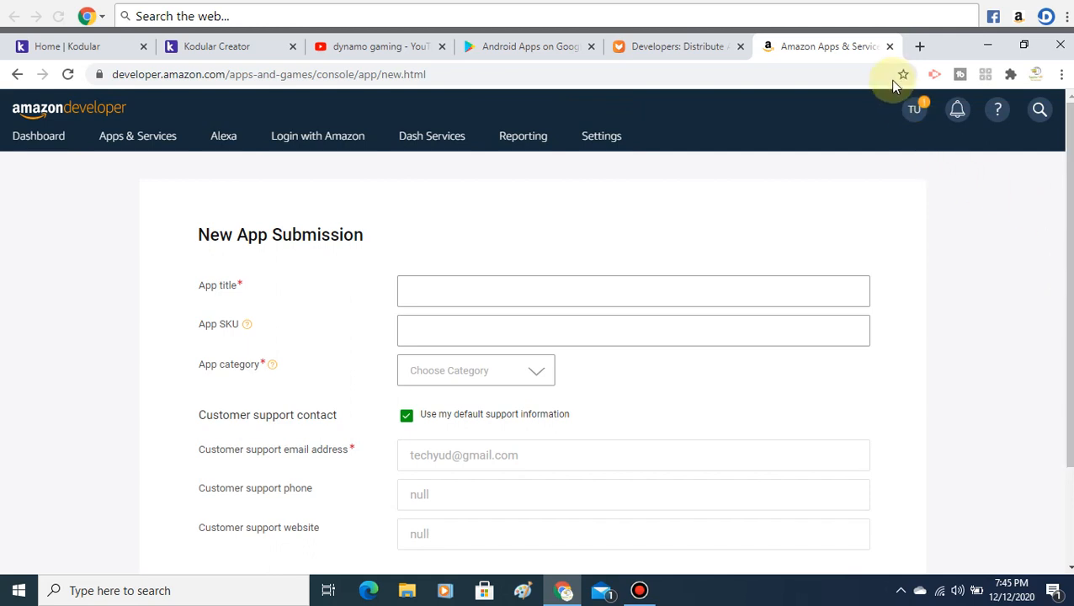
Step: Close the Amazon Developer and Aptoide tabs, glance over the Google Play apps page and return to the ytapp project in Kodular Creator
left_click(889, 46)
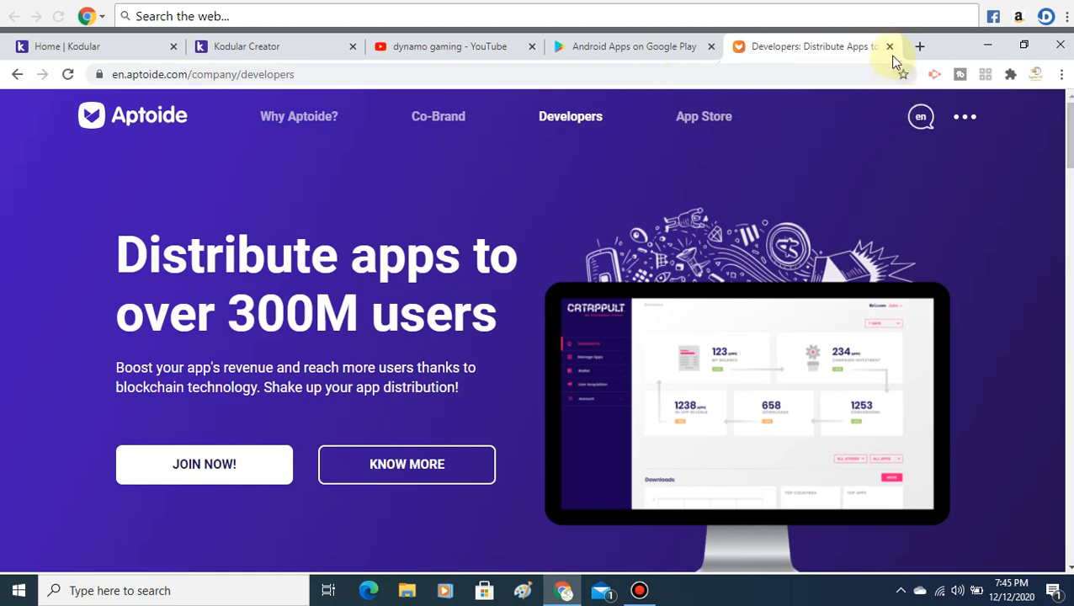
left_click(890, 48)
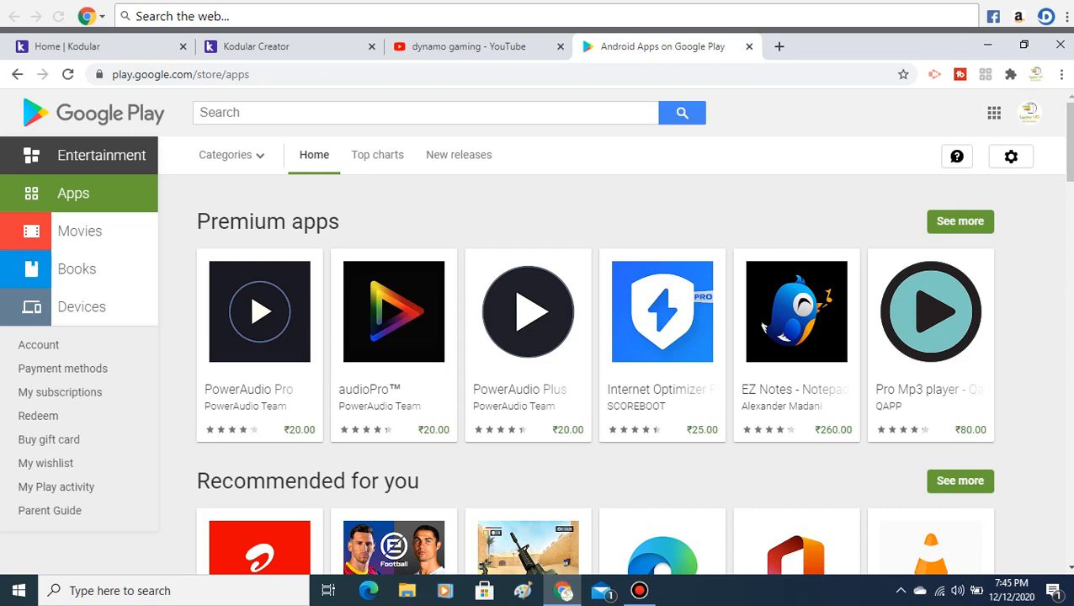
scroll(553, 173, "down", 3)
scroll(553, 172, "up", 2)
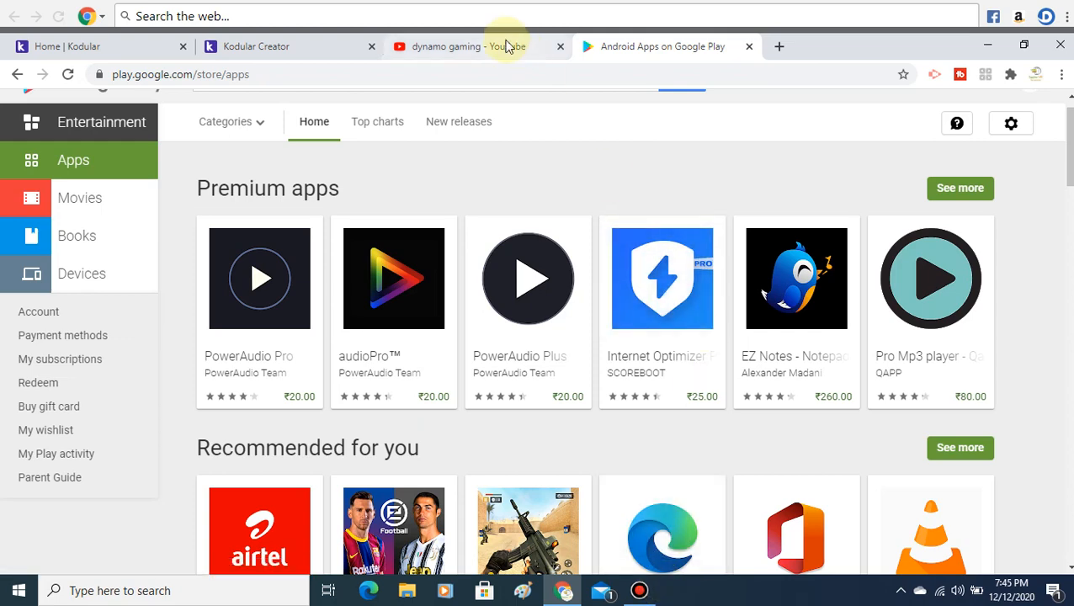
left_click(340, 49)
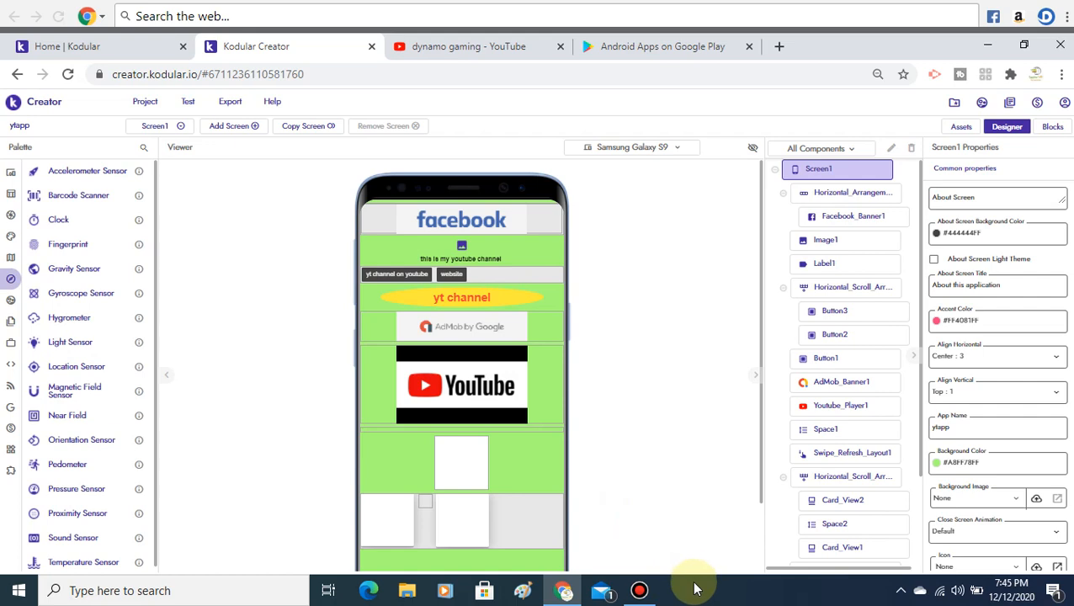
left_click(641, 591)
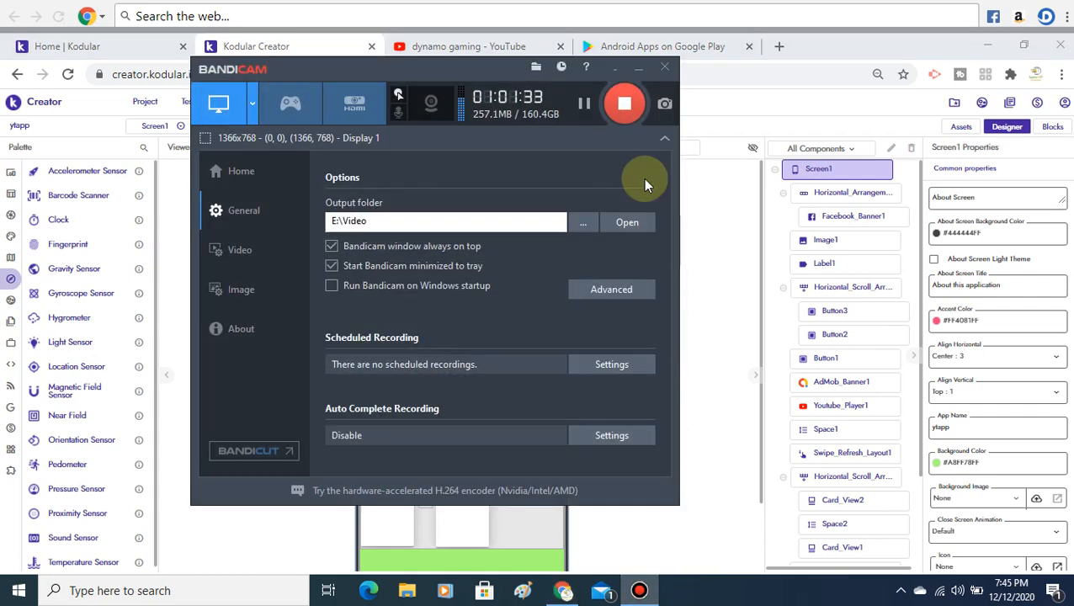